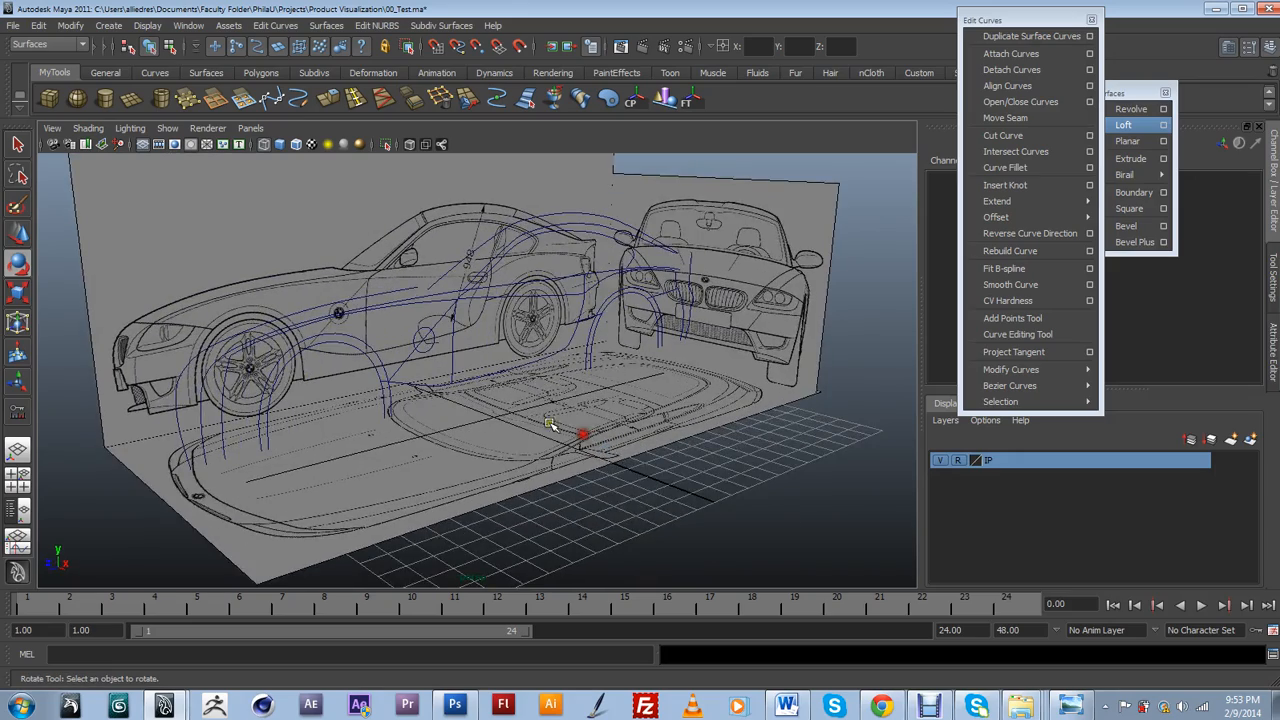
Hide the IP layer to inspect the car's body curves from several angles, and show the layer again.
scroll(528, 434, "down", 3)
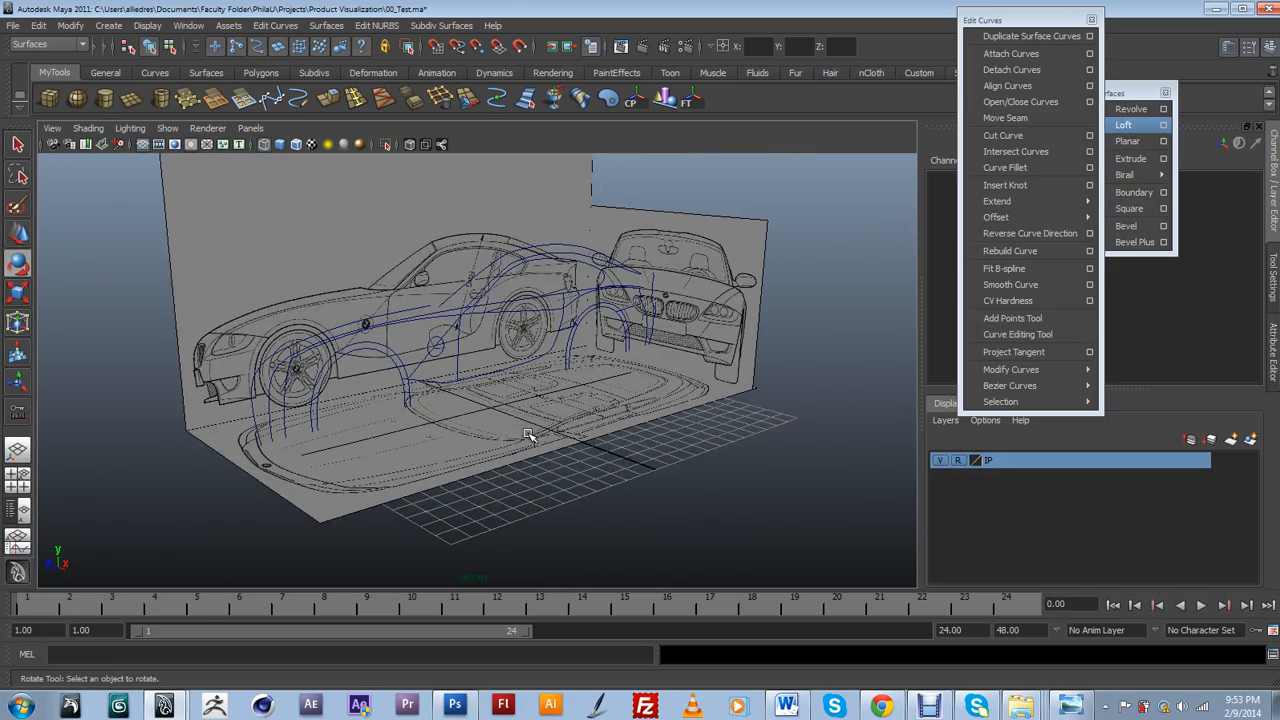
left_click(940, 461)
left_click_drag(530, 456, 591, 458, "alt")
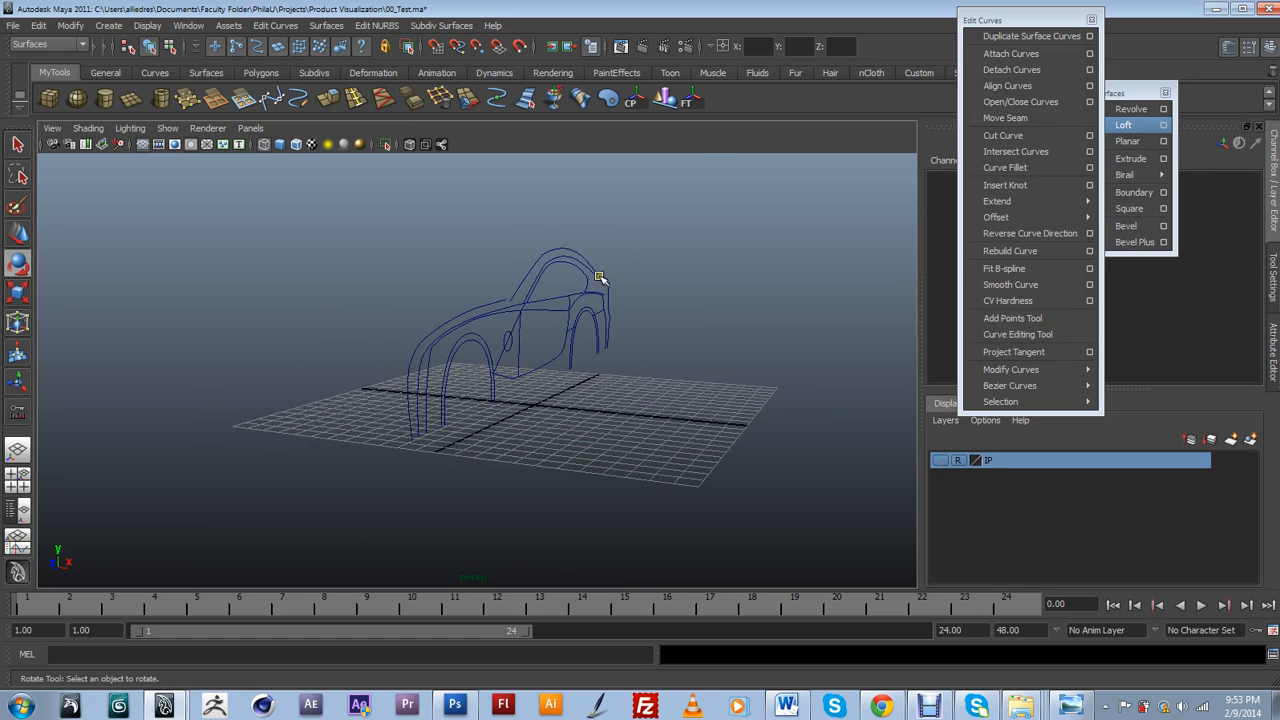
left_click_drag(601, 441, 548, 450, "alt")
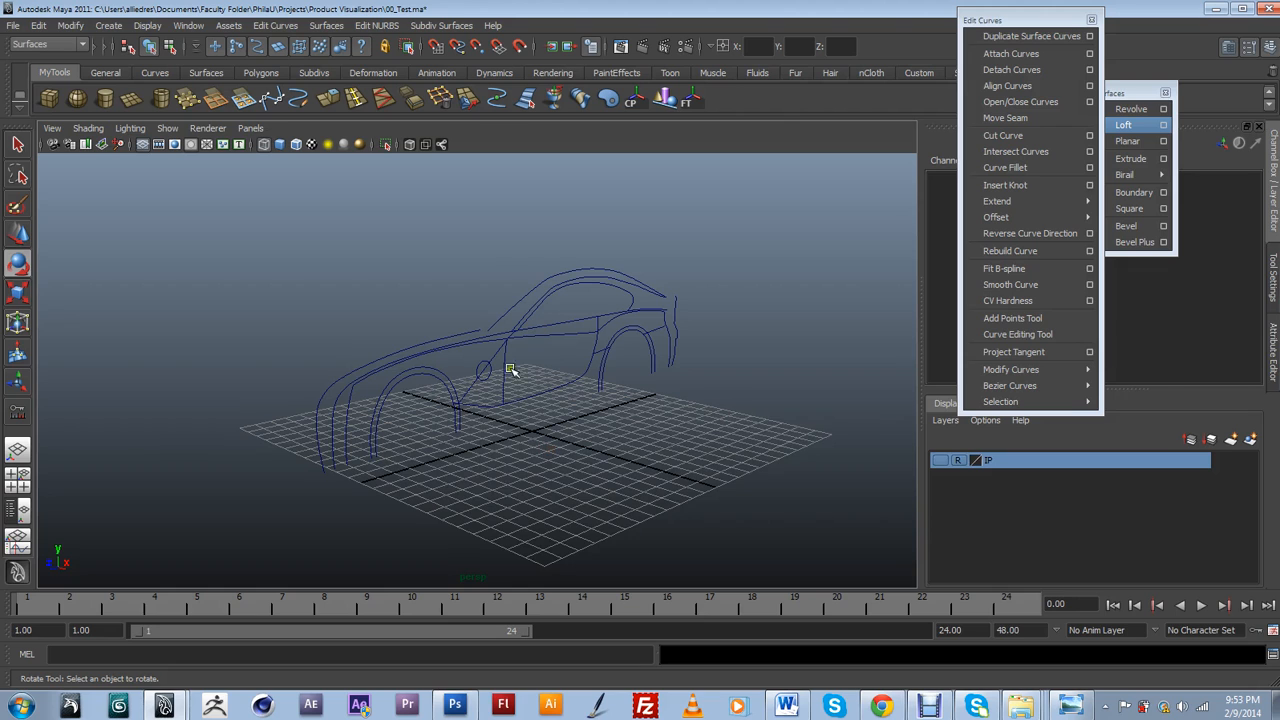
mouse_move(635, 408)
left_mouse_down("alt")
mouse_move(612, 420)
mouse_move(586, 375)
left_mouse_up("alt")
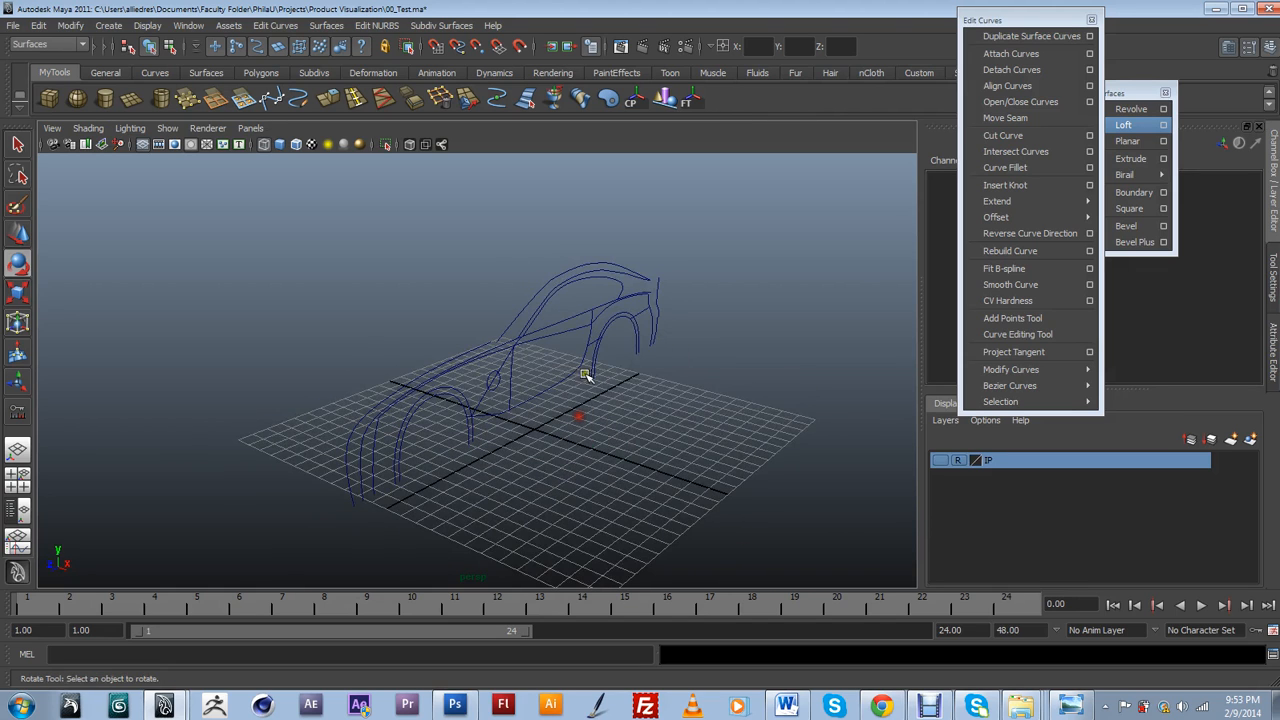
left_click(941, 460)
left_click_drag(601, 417, 631, 437, "alt")
scroll(640, 452, "up", 3)
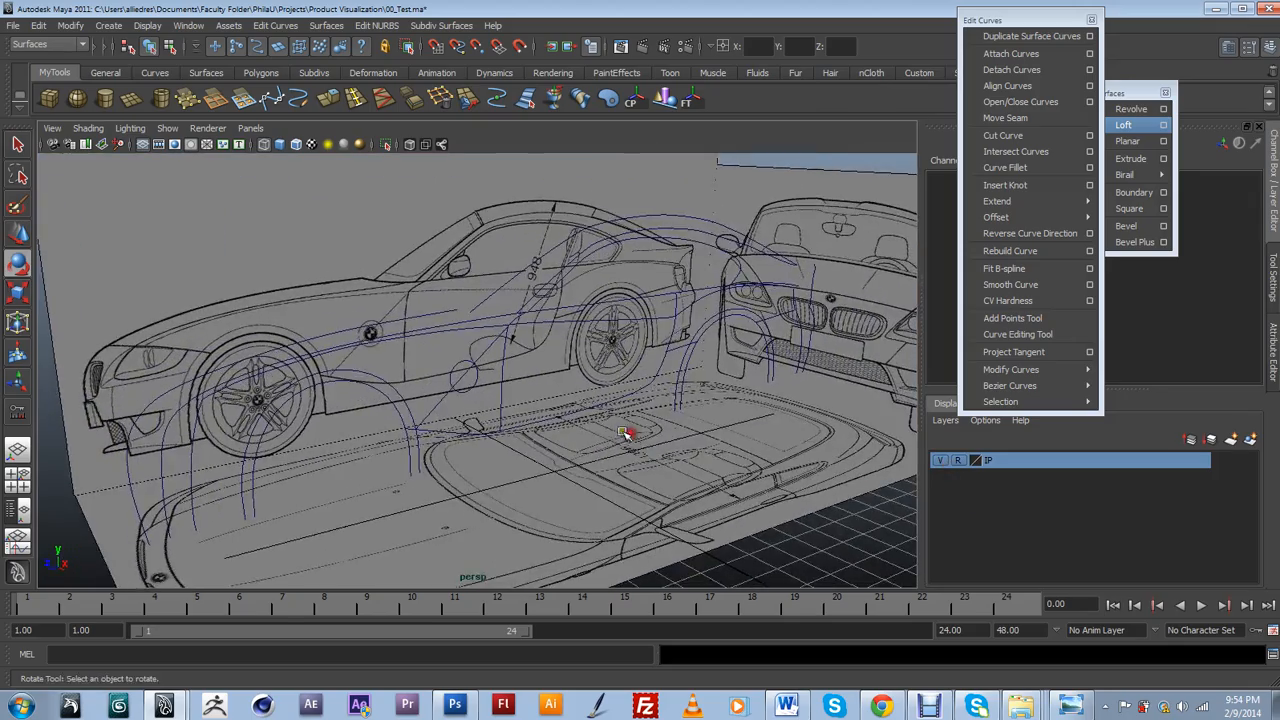
scroll(600, 434, "down", 4)
left_click_drag(543, 426, 521, 444, "alt")
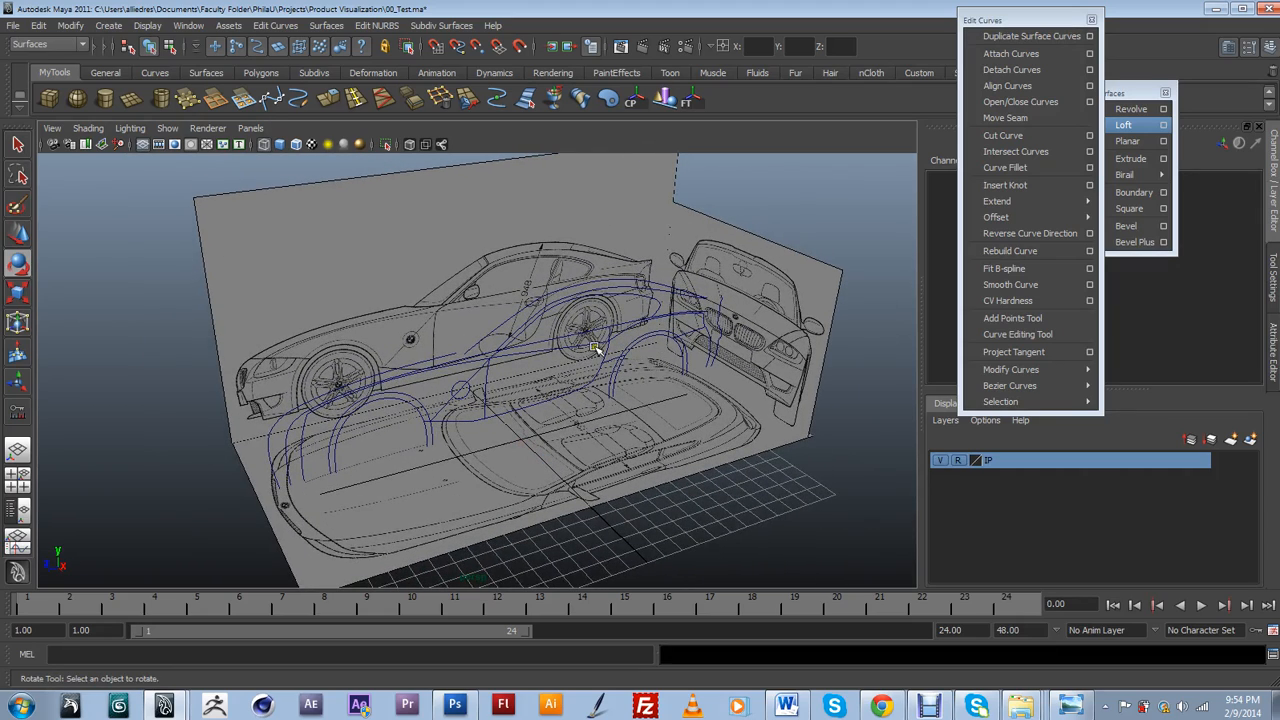
Examine the roof curve and the remaining body curves against the reference drawings from several angles.
left_click(557, 291)
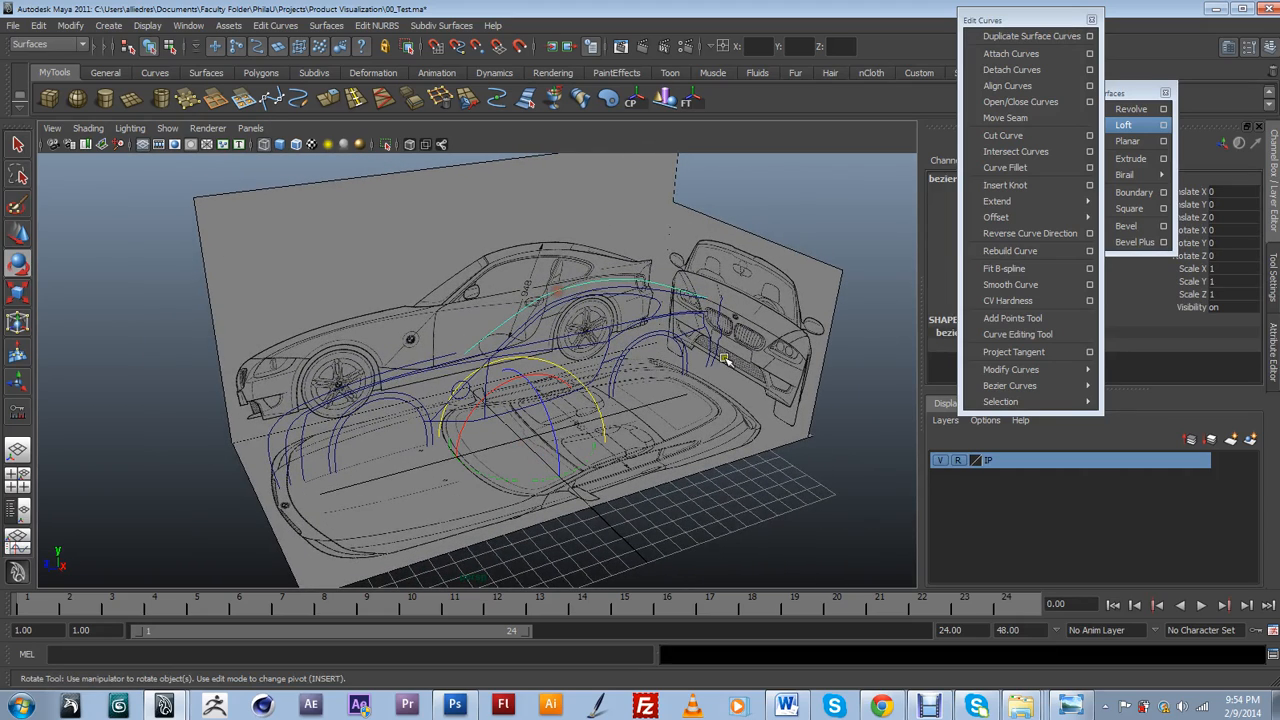
left_click_drag(622, 339, 688, 356, "alt")
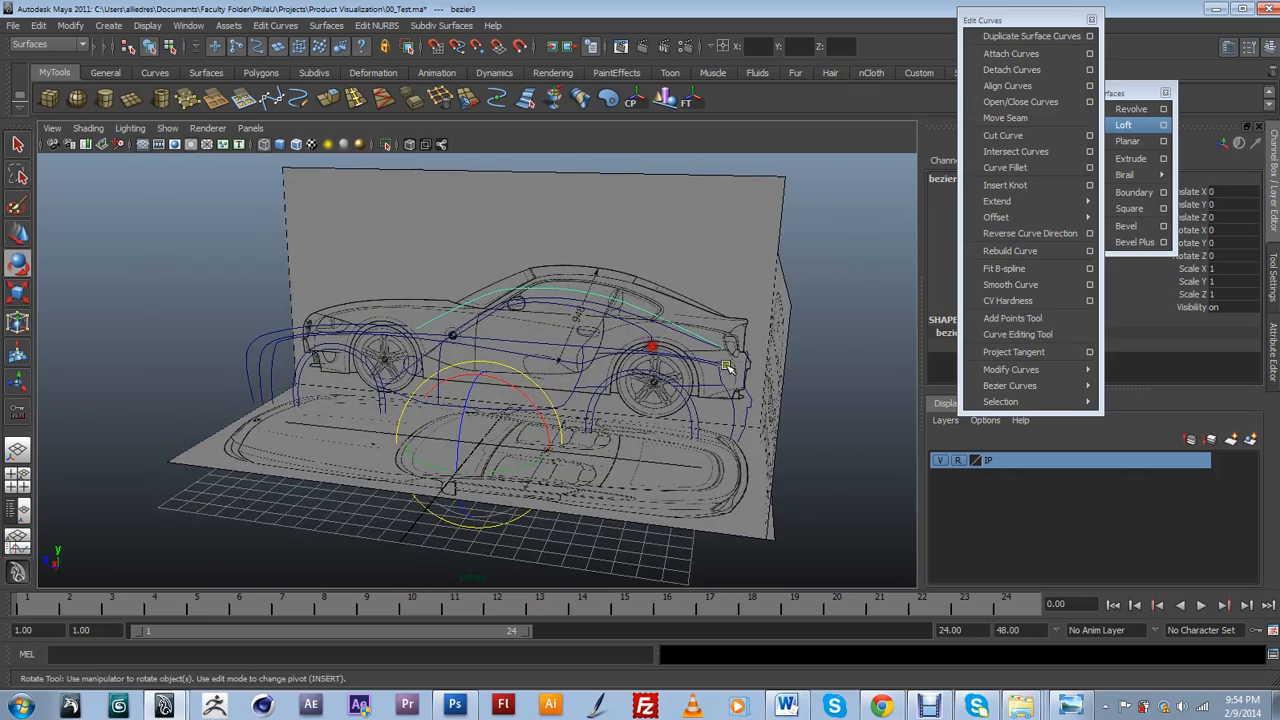
left_click_drag(329, 381, 374, 388, "alt")
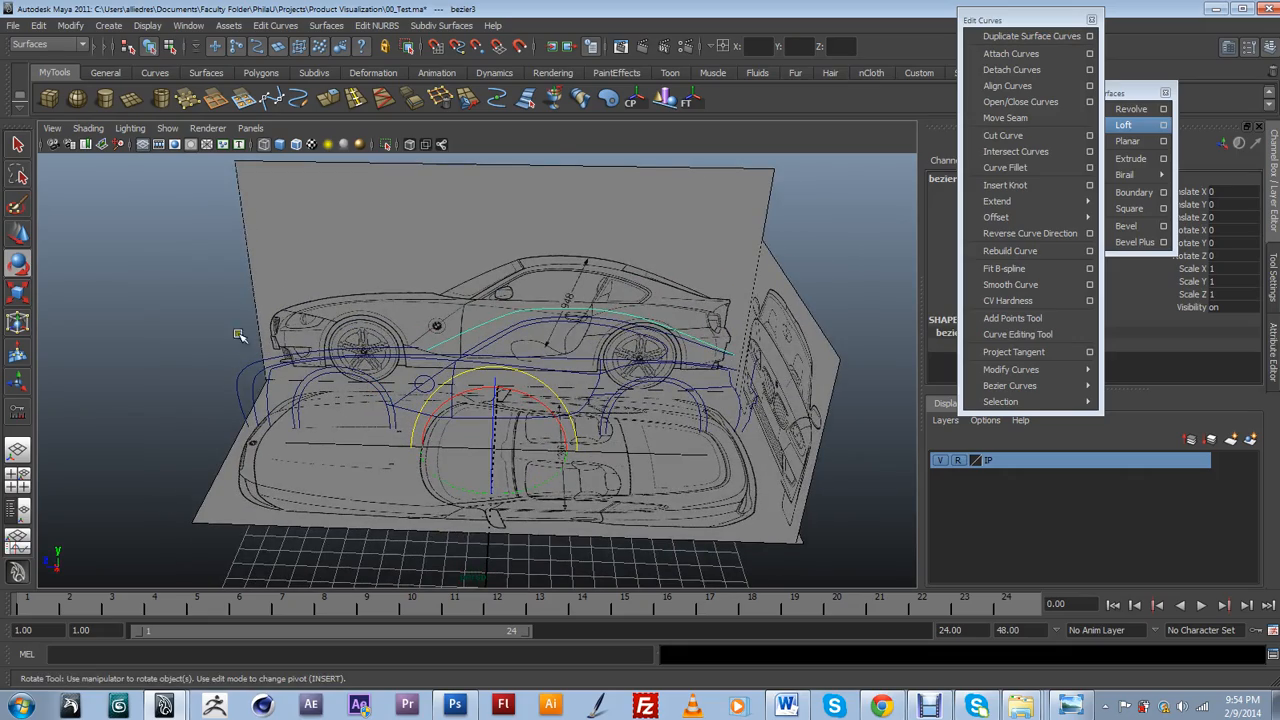
left_click_drag(243, 291, 600, 390, "alt")
left_click_drag(521, 483, 557, 467, "alt")
left_click(731, 437)
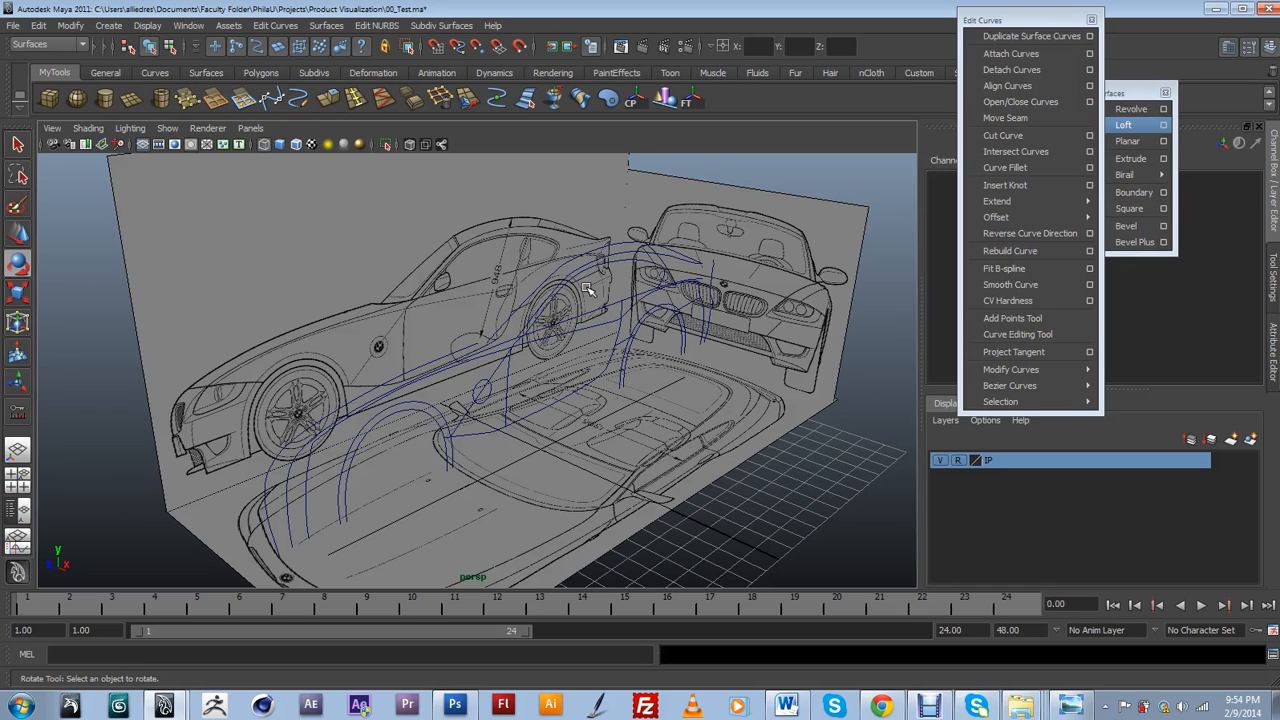
left_click_drag(667, 252, 483, 447, "alt")
scroll(518, 424, "up", 2)
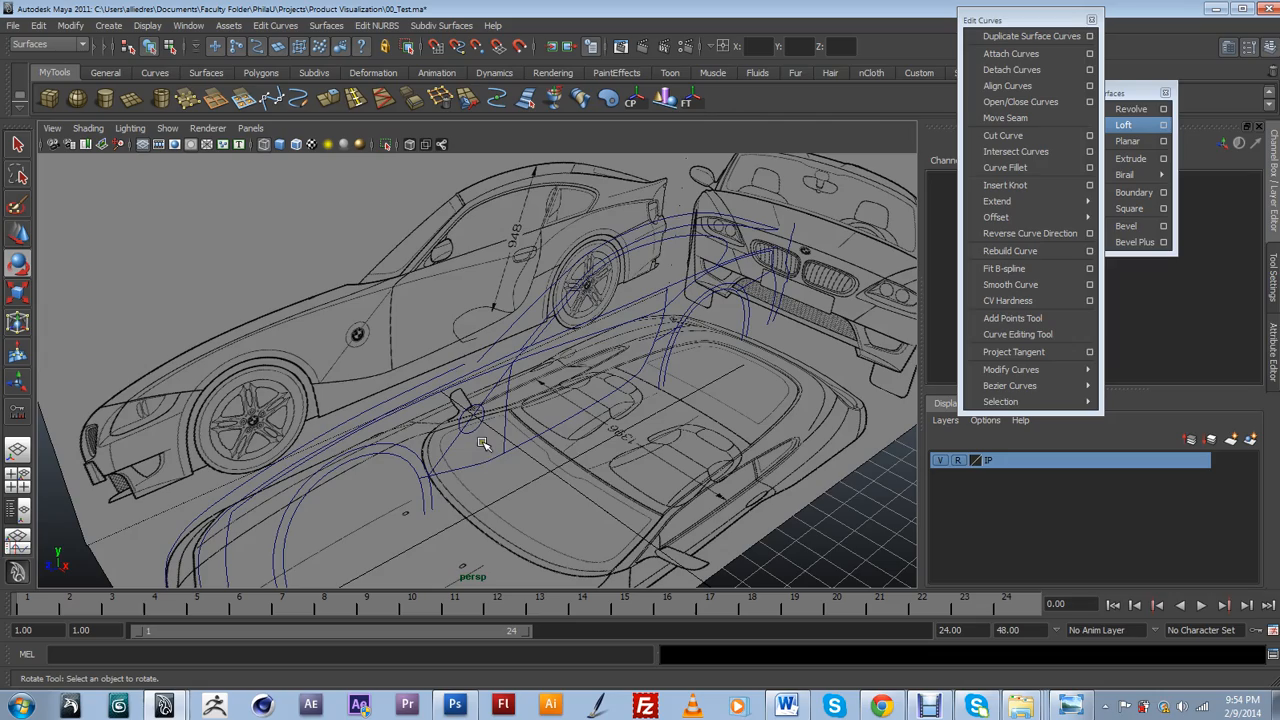
scroll(499, 412, "down", 4)
Select the body-side, door, side-window and rear wheel-arch curves together, leaving out the car's centreline profile.
mouse_move(496, 416)
left_mouse_down("alt")
mouse_move(560, 394)
mouse_move(501, 394)
mouse_move(502, 414)
left_mouse_up("alt")
left_click_drag(487, 349, 578, 437)
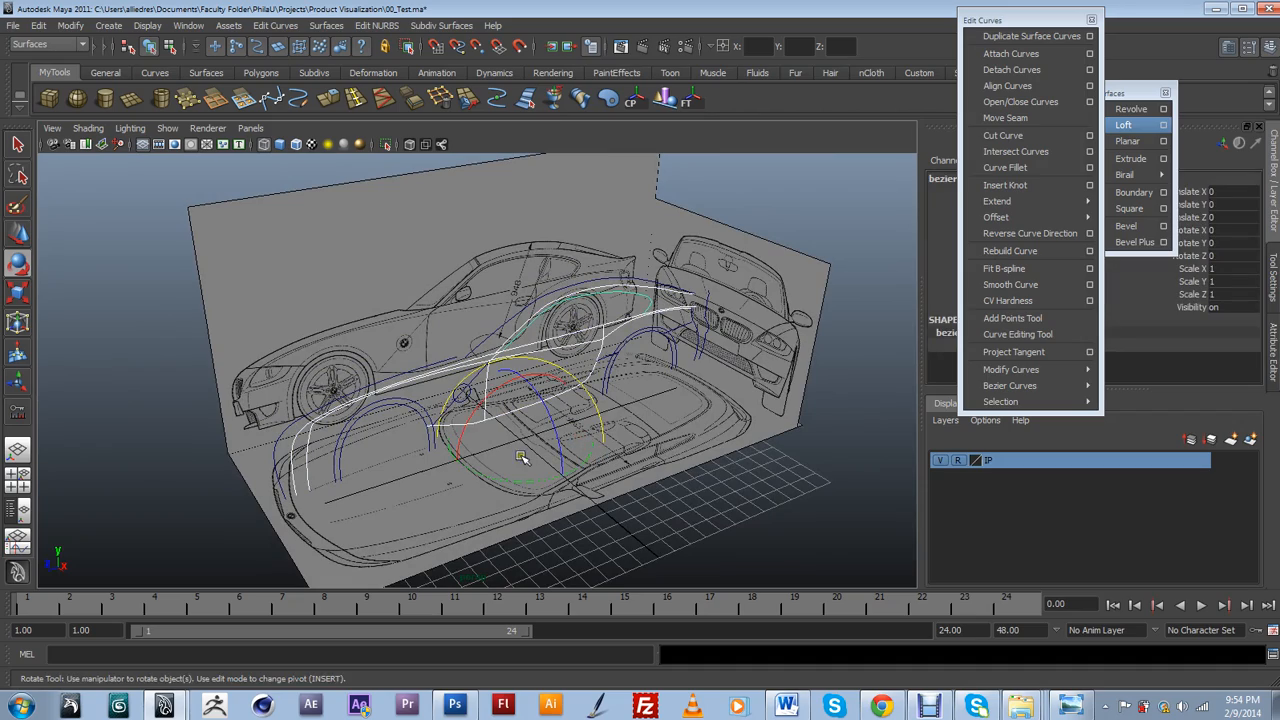
left_click_drag(471, 438, 450, 418, "alt")
scroll(480, 430, "up", 4)
left_click_drag(693, 487, 766, 540, "alt")
left_click_drag(745, 457, 629, 470, "alt")
scroll(636, 474, "up", 5)
left_click(672, 388)
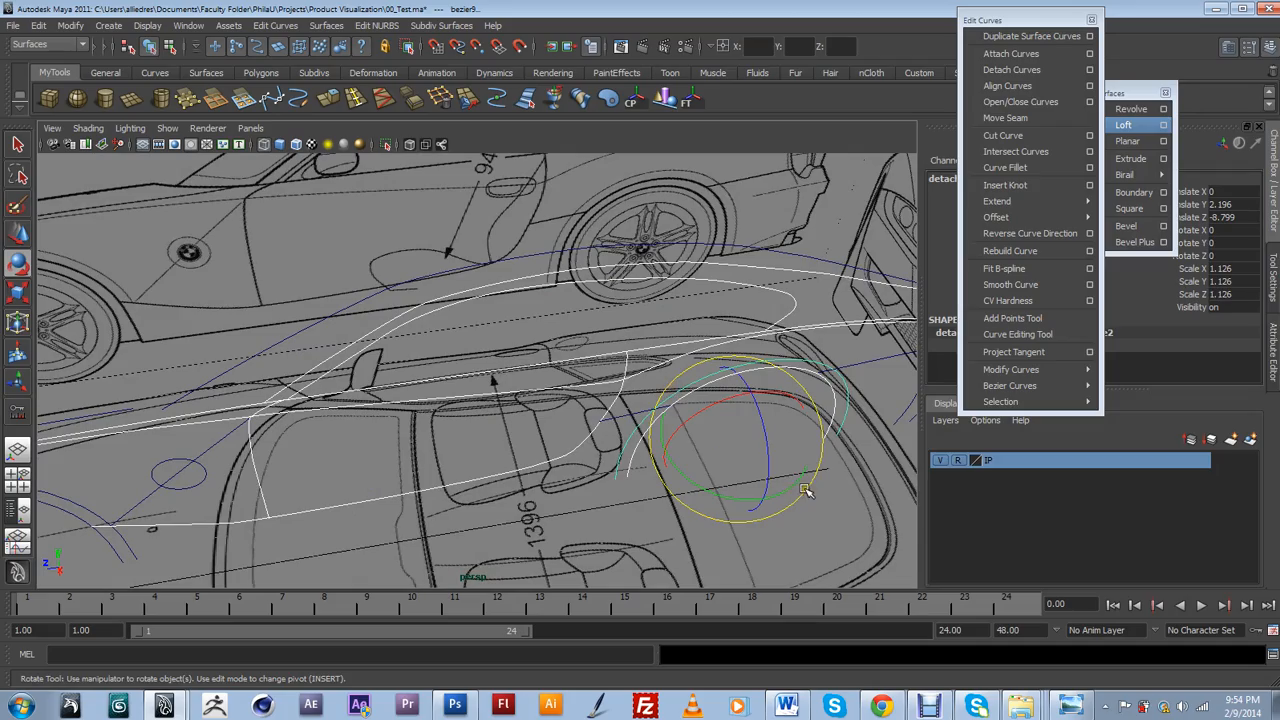
Add the rear bumper side curve and the front wheel-arch curves to the selection for moving.
left_click_drag(584, 523, 548, 442, "alt")
left_click(563, 374)
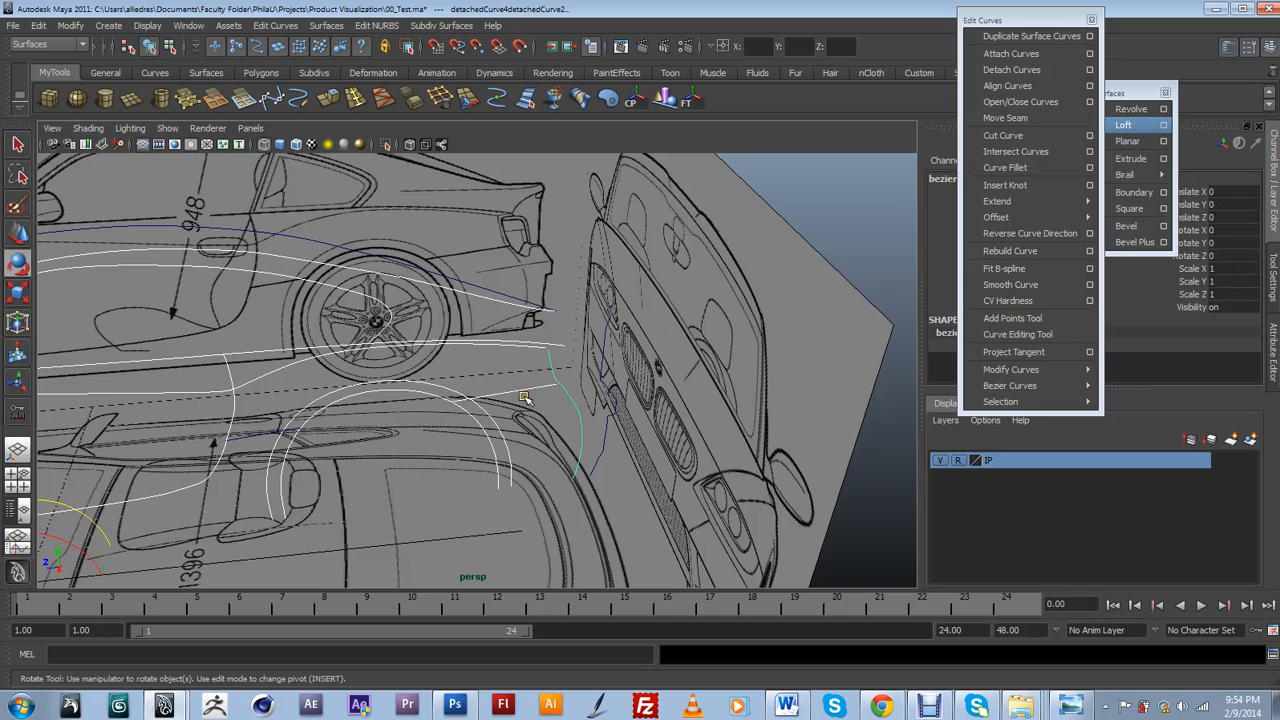
left_click_drag(524, 400, 414, 498, "alt")
left_click(463, 418)
left_click(18, 233)
scroll(484, 430, "down", 5)
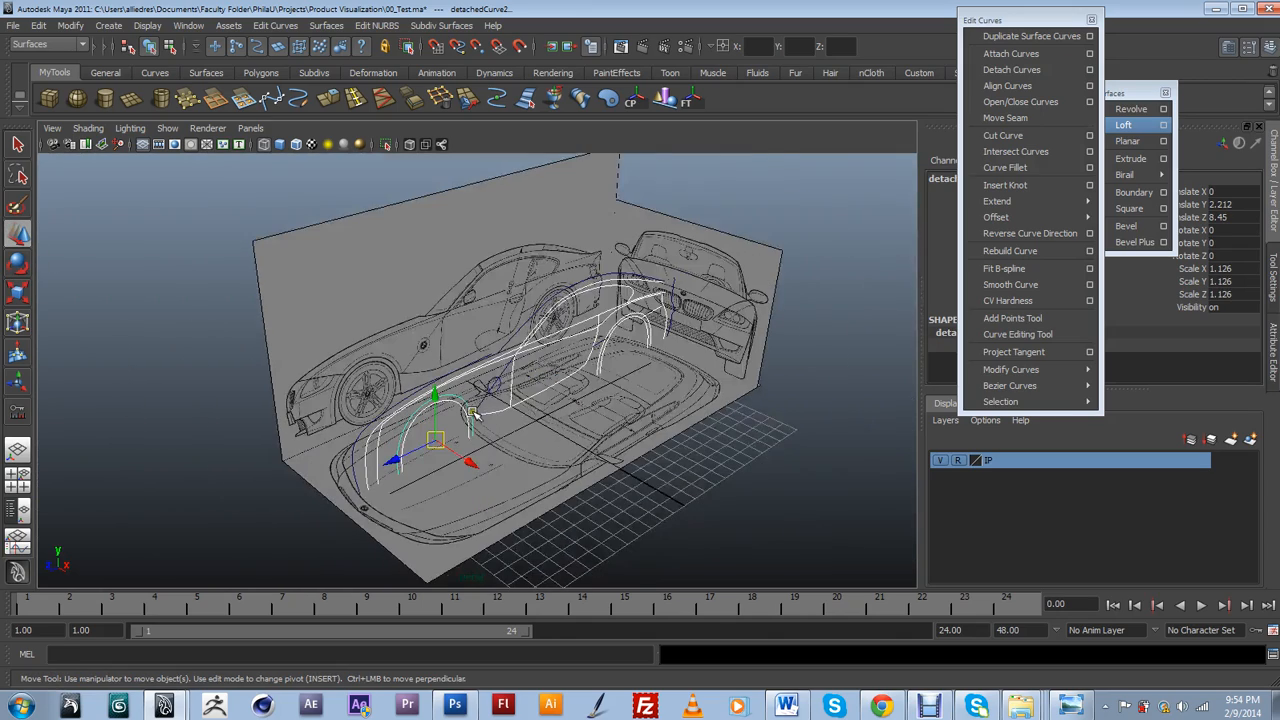
left_click_drag(546, 513, 593, 507, "alt")
scroll(591, 486, "up", 1)
scroll(591, 486, "down", 1)
left_click_drag(505, 493, 612, 510)
key("ctrl+z")
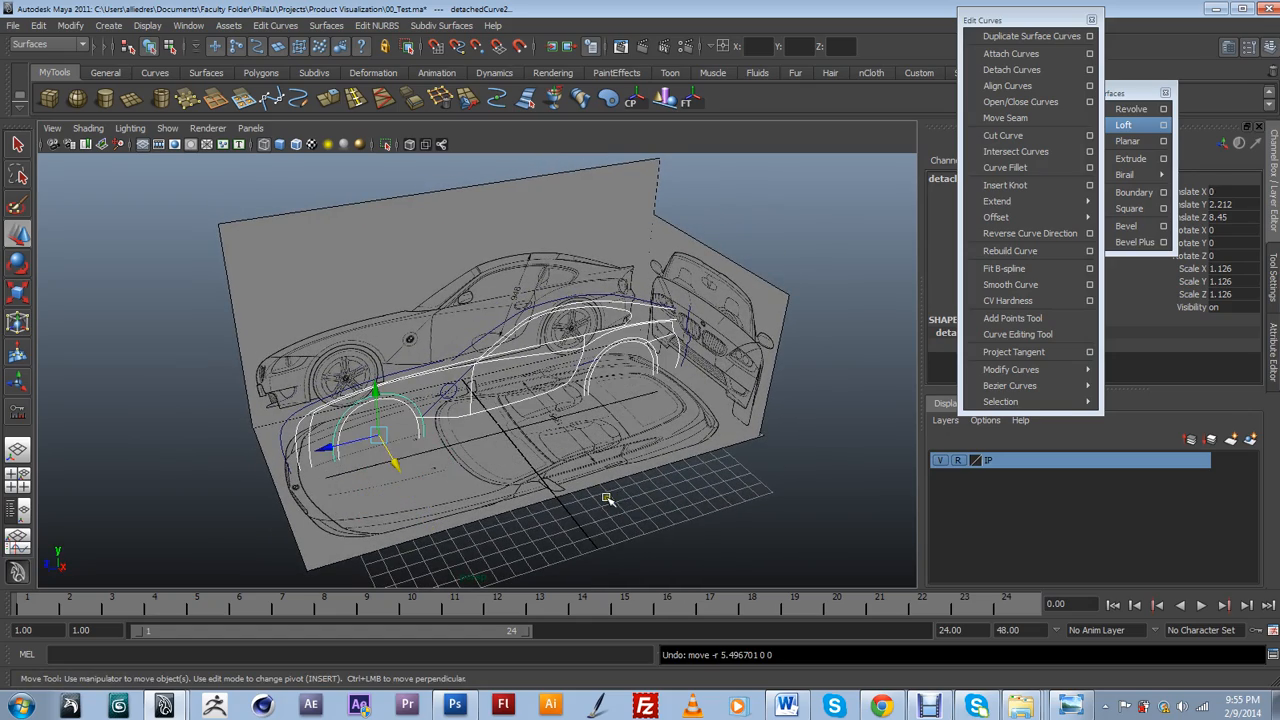
left_click(610, 465)
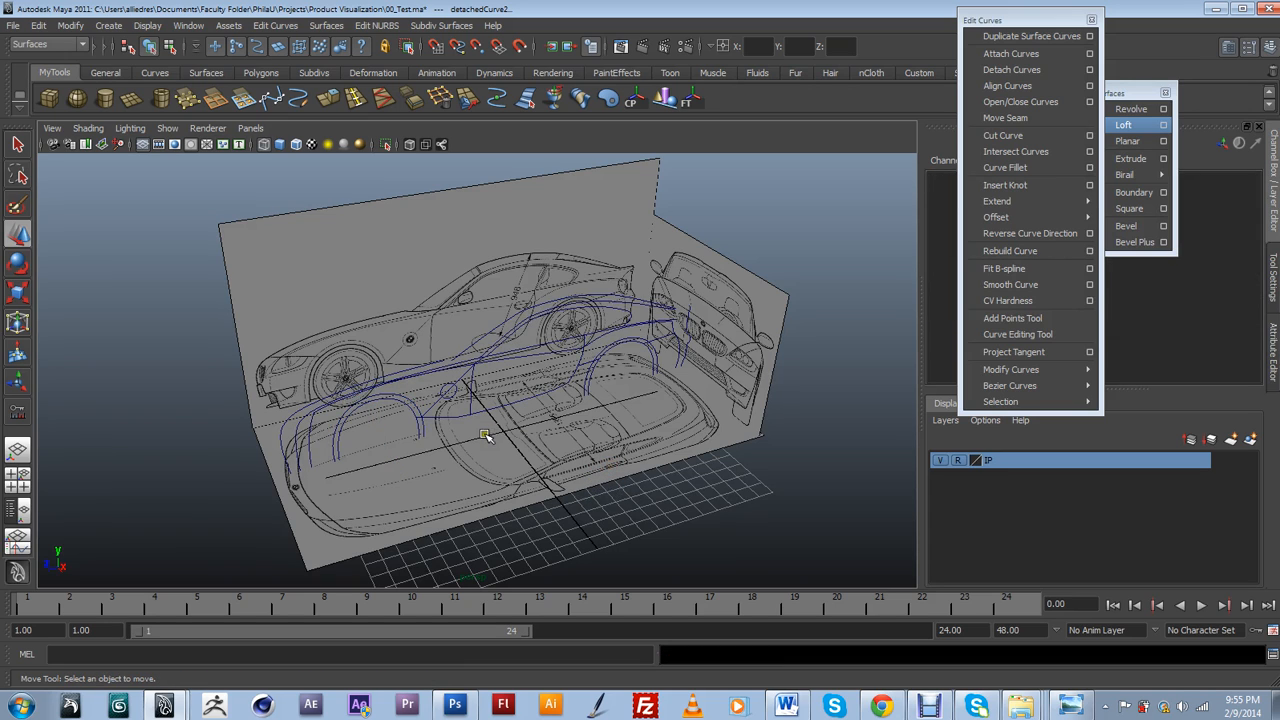
key("ctrl+z")
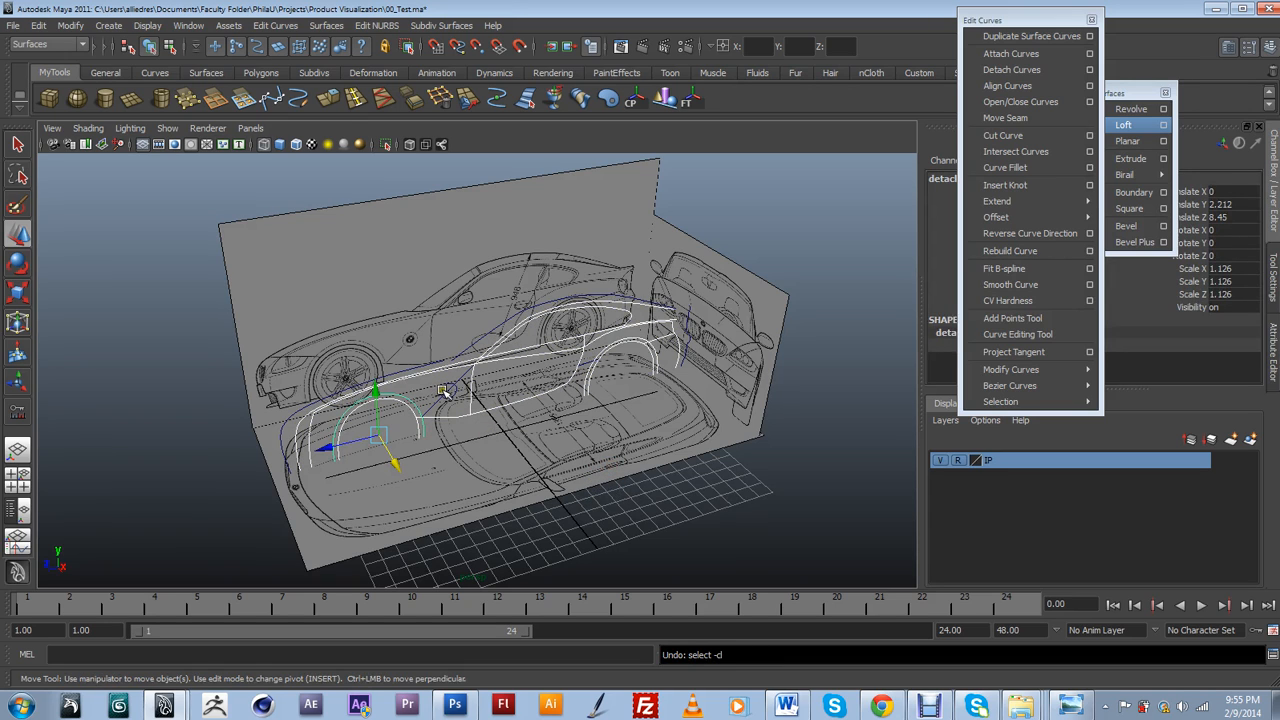
Add the fender circle and diagonal fender curve to the selection and move all side curves outward to Translate X 6.067.
left_click(466, 420)
left_click_drag(532, 470, 664, 506)
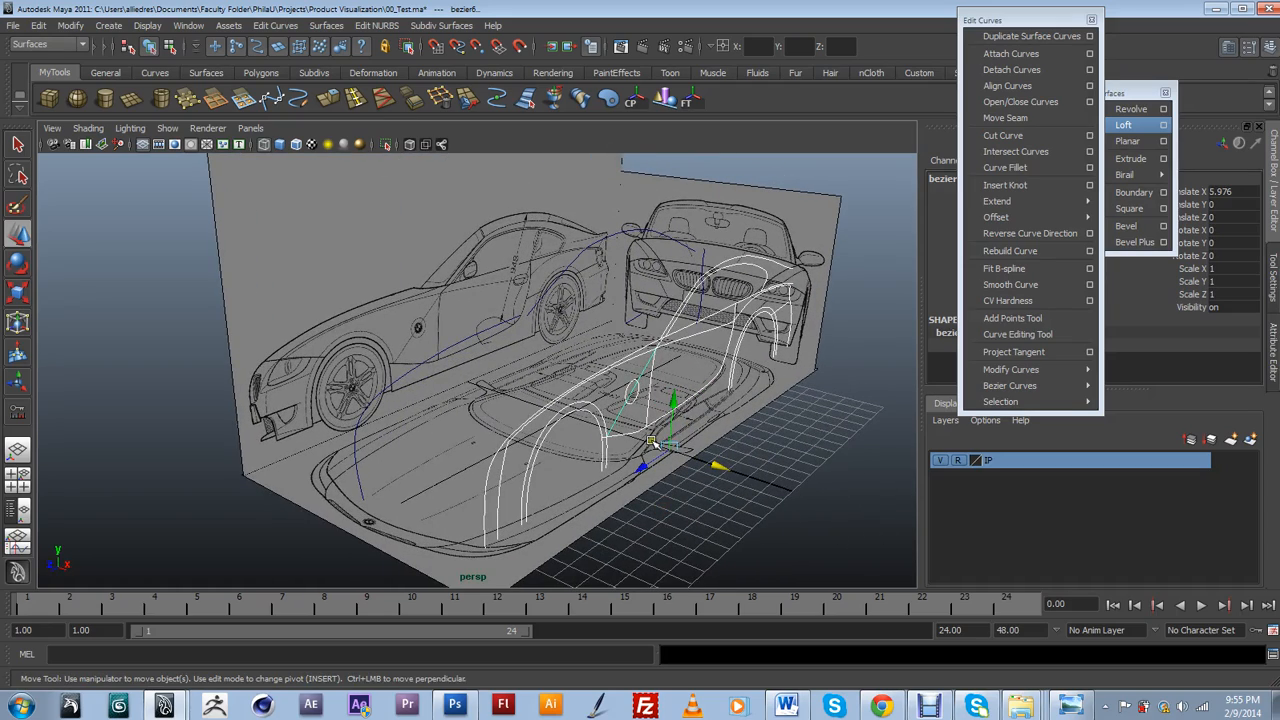
left_click_drag(700, 461, 777, 440)
left_click_drag(675, 430, 560, 387, "alt")
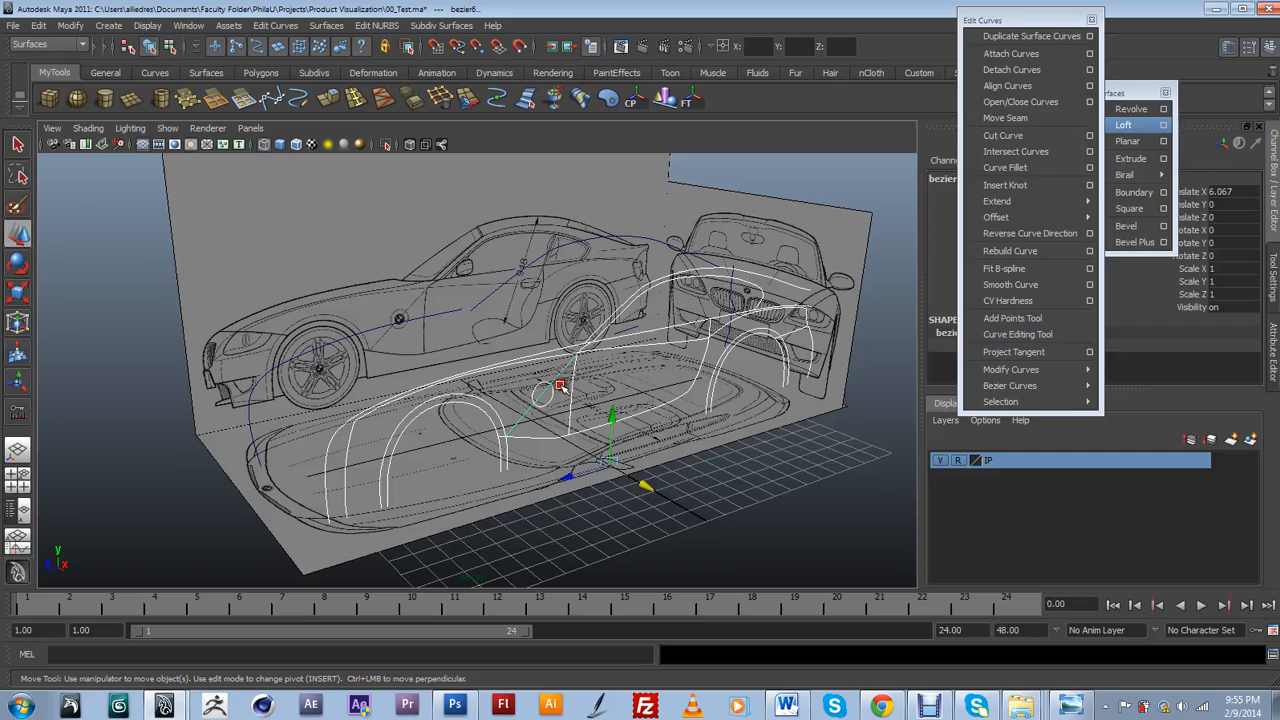
left_click(689, 251)
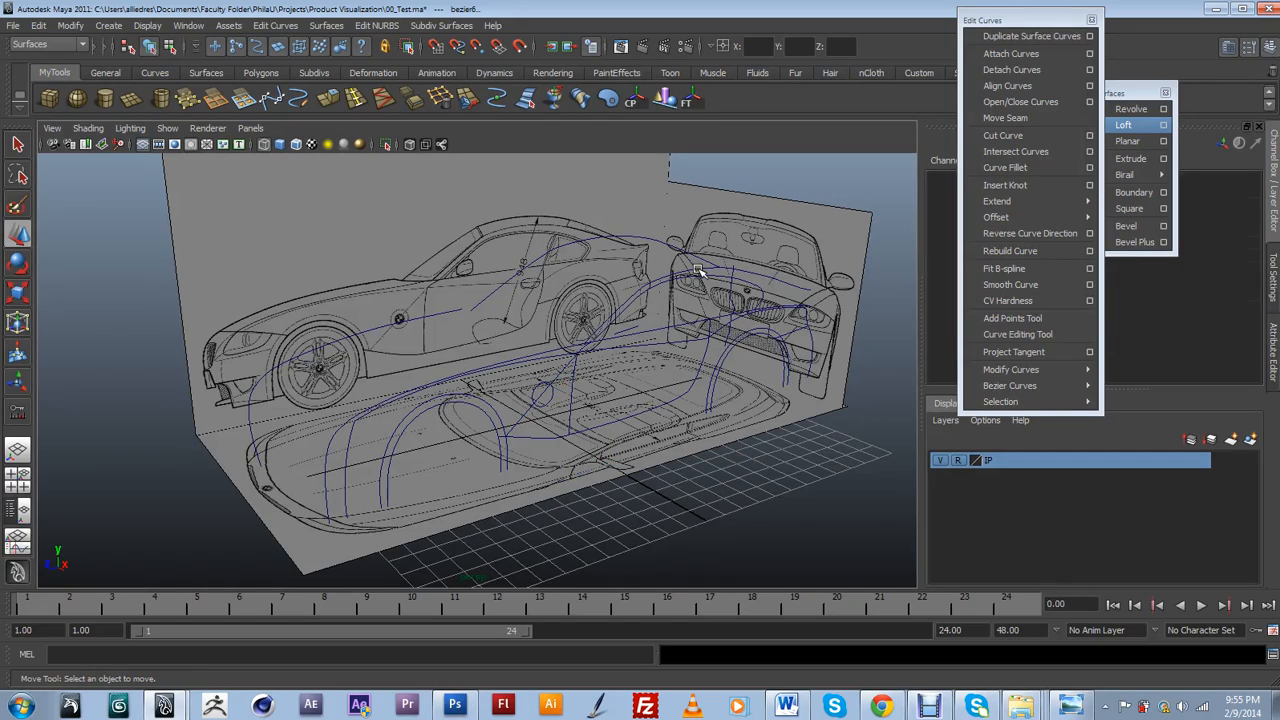
Select the side window's upper outline curve and check its position against the front and top reference drawings.
left_click(699, 271)
left_click_drag(733, 362, 686, 523, "alt")
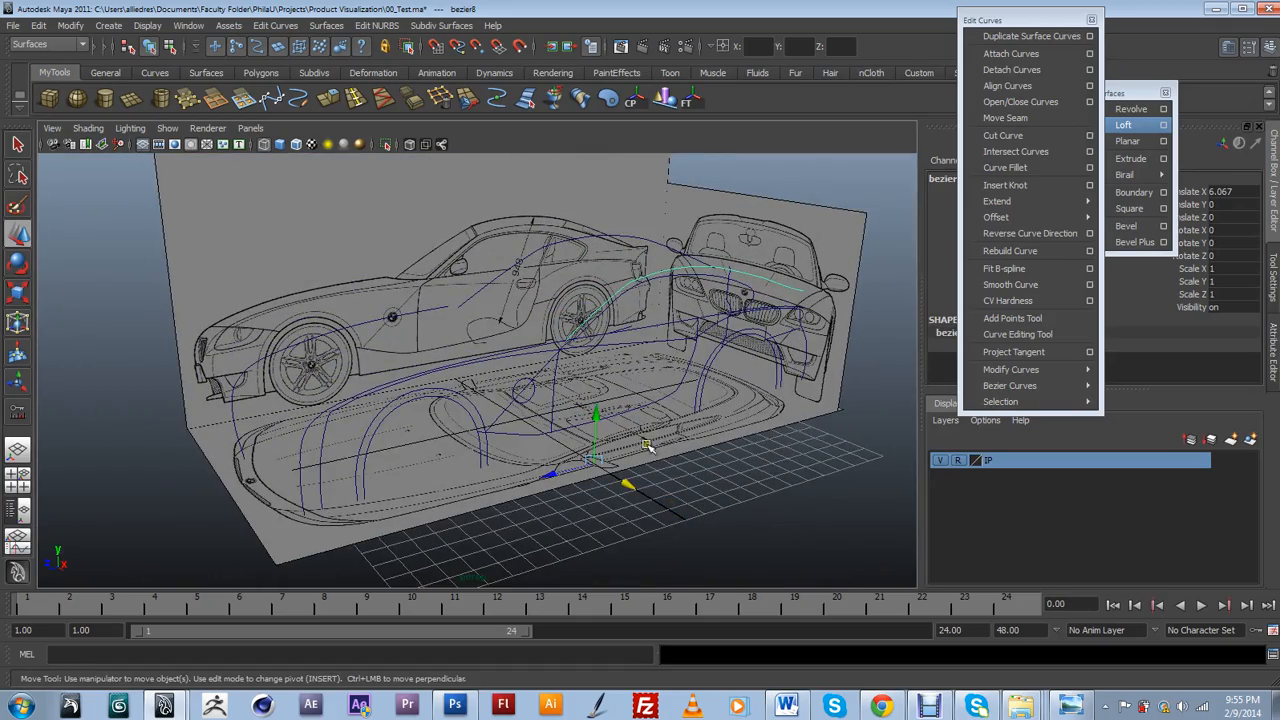
mouse_move(636, 438)
left_mouse_down("alt")
mouse_move(557, 434)
mouse_move(480, 530)
mouse_move(686, 529)
mouse_move(677, 466)
mouse_move(648, 448)
left_mouse_up("alt")
left_click_drag(547, 368, 553, 292, "alt")
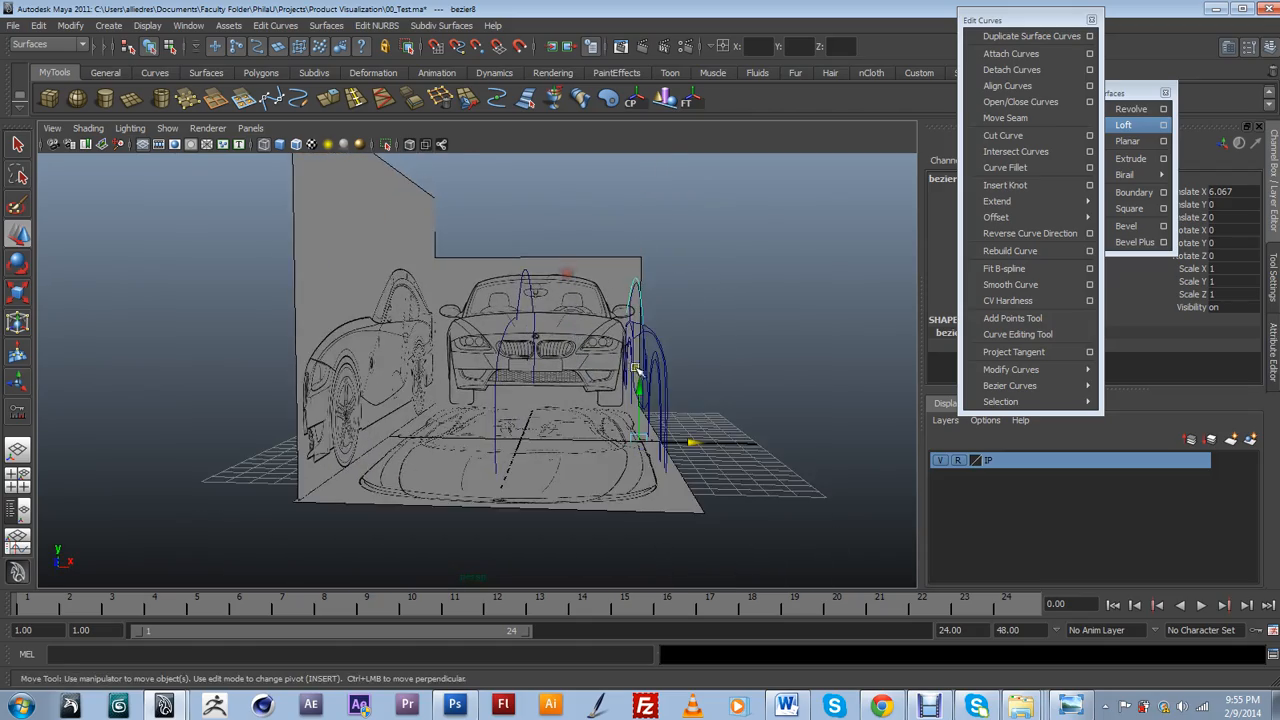
left_click_drag(626, 360, 575, 395, "alt")
right_click_drag(600, 408, 656, 432, "alt")
left_click_drag(656, 432, 551, 322, "alt")
left_click_drag(466, 347, 557, 417, "alt")
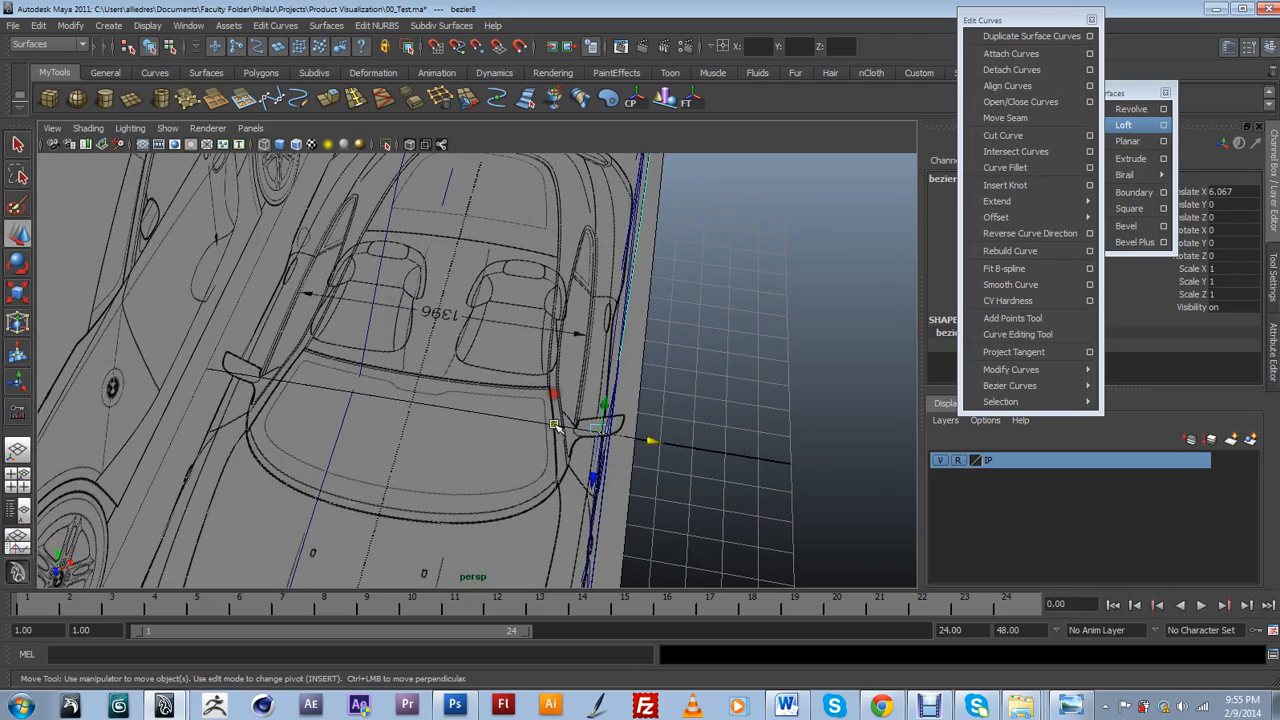
left_click_drag(660, 293, 624, 349, "alt")
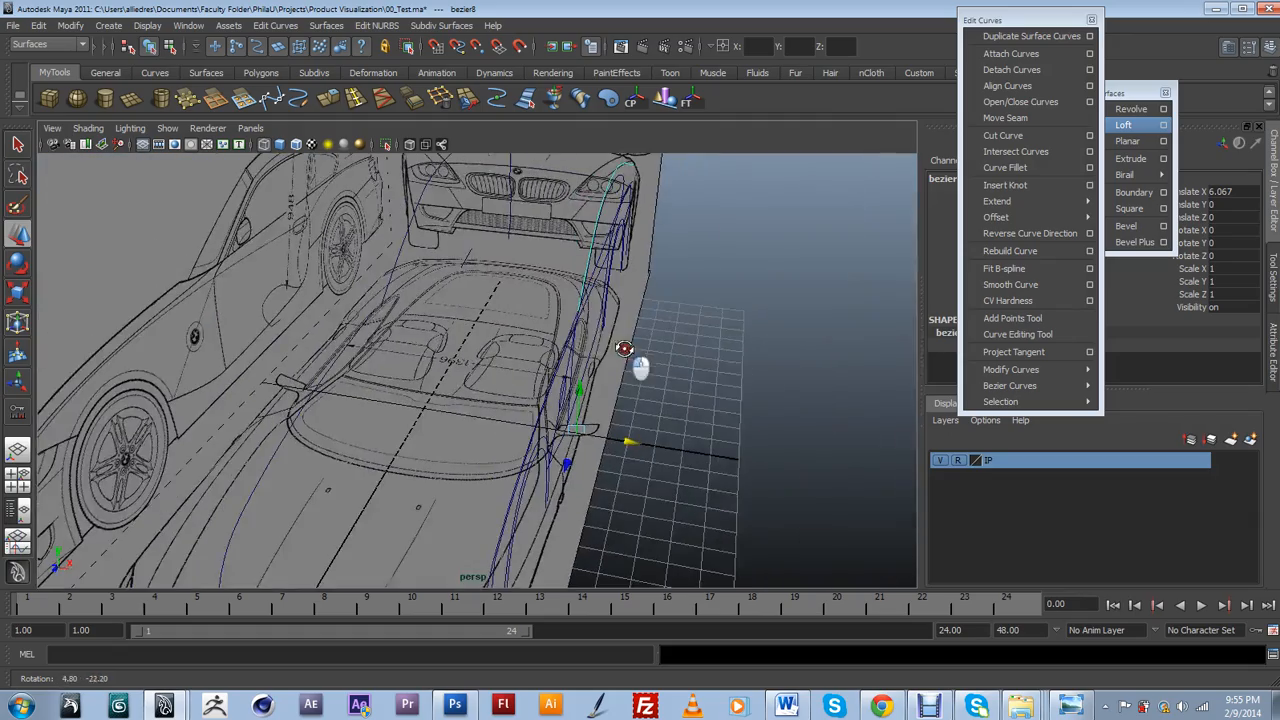
Switch to the top orthographic view and move the selected window curve inward to Translate X 4.921.
left_click(251, 128)
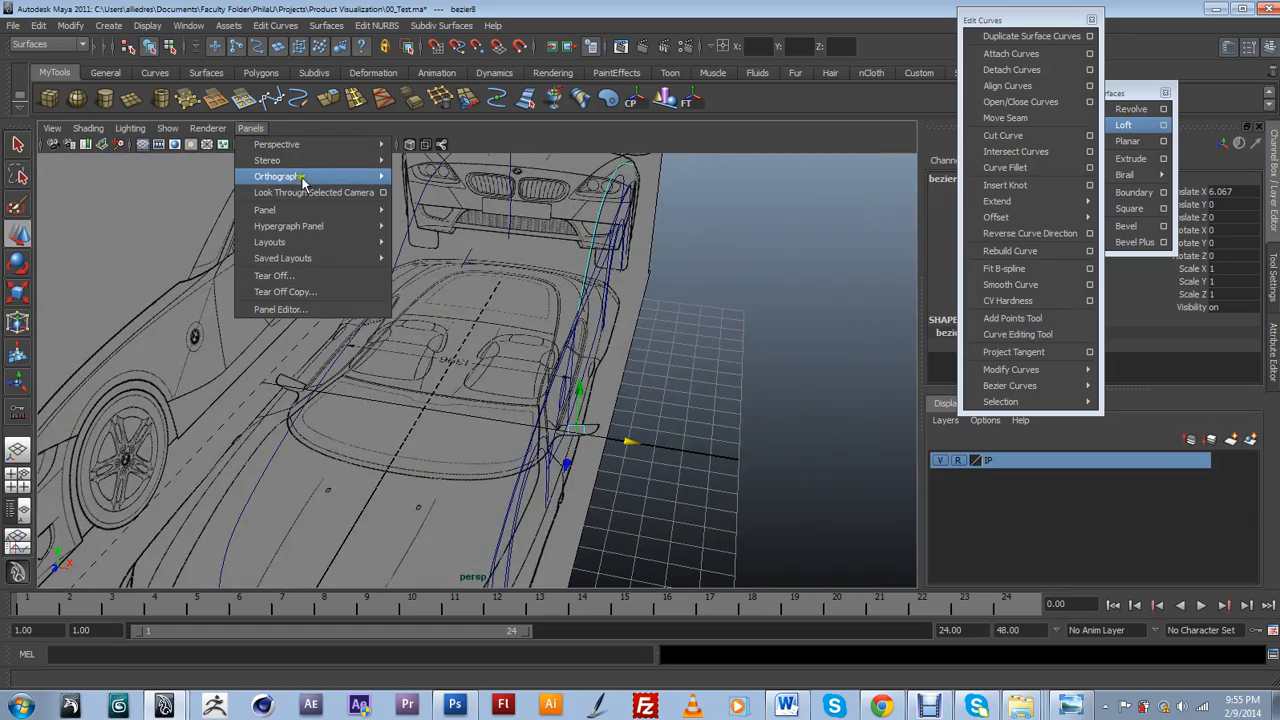
mouse_move(318, 184)
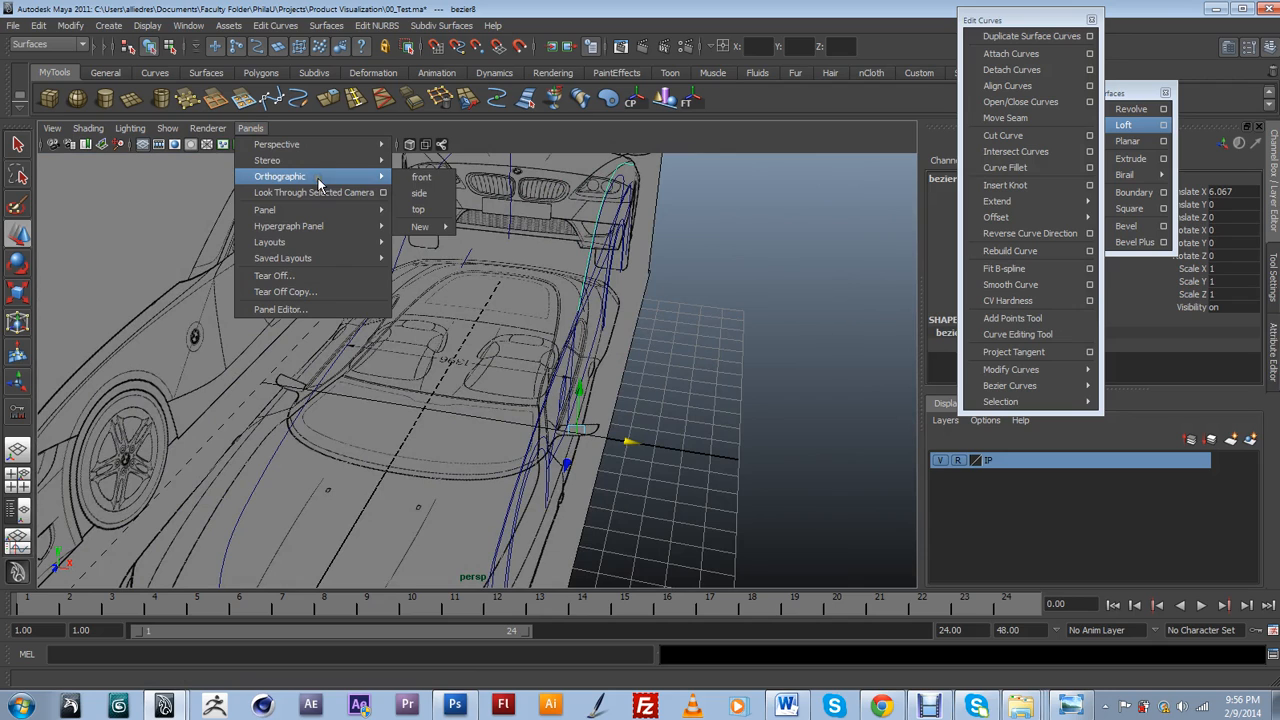
left_click(426, 212)
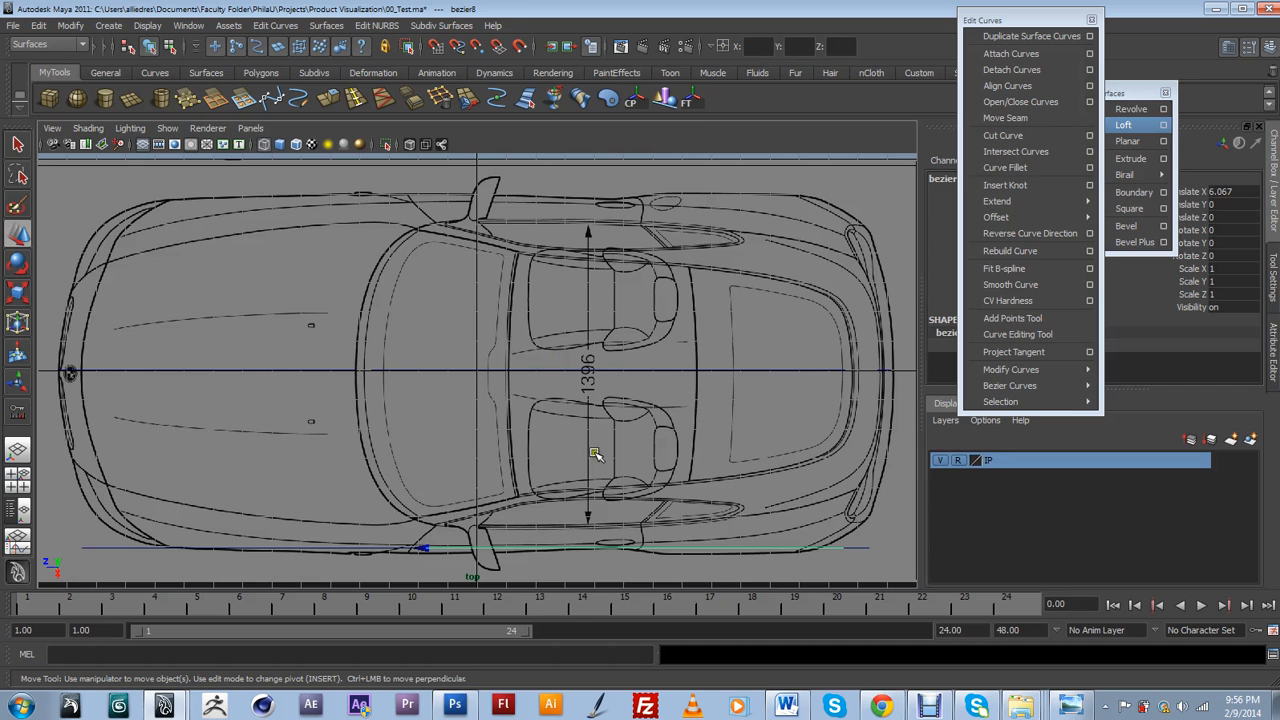
middle_click_drag(603, 490, 592, 352, "alt")
middle_click_drag(718, 393, 634, 423, "alt")
middle_click_drag(552, 444, 583, 446, "alt")
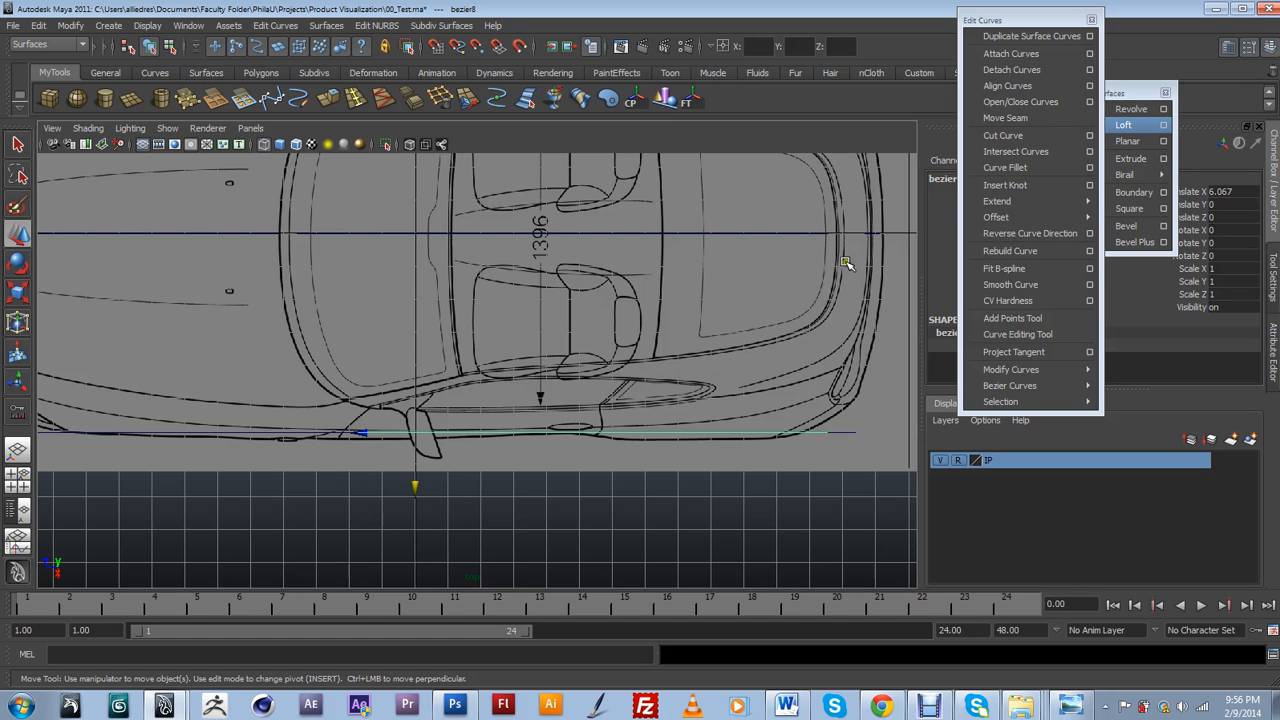
left_click_drag(419, 487, 419, 448)
middle_click_drag(425, 444, 472, 384, "alt")
Edit the window curve's control vertices, moving its front end point onto the windshield's lower outer corner.
scroll(471, 384, "up", 5)
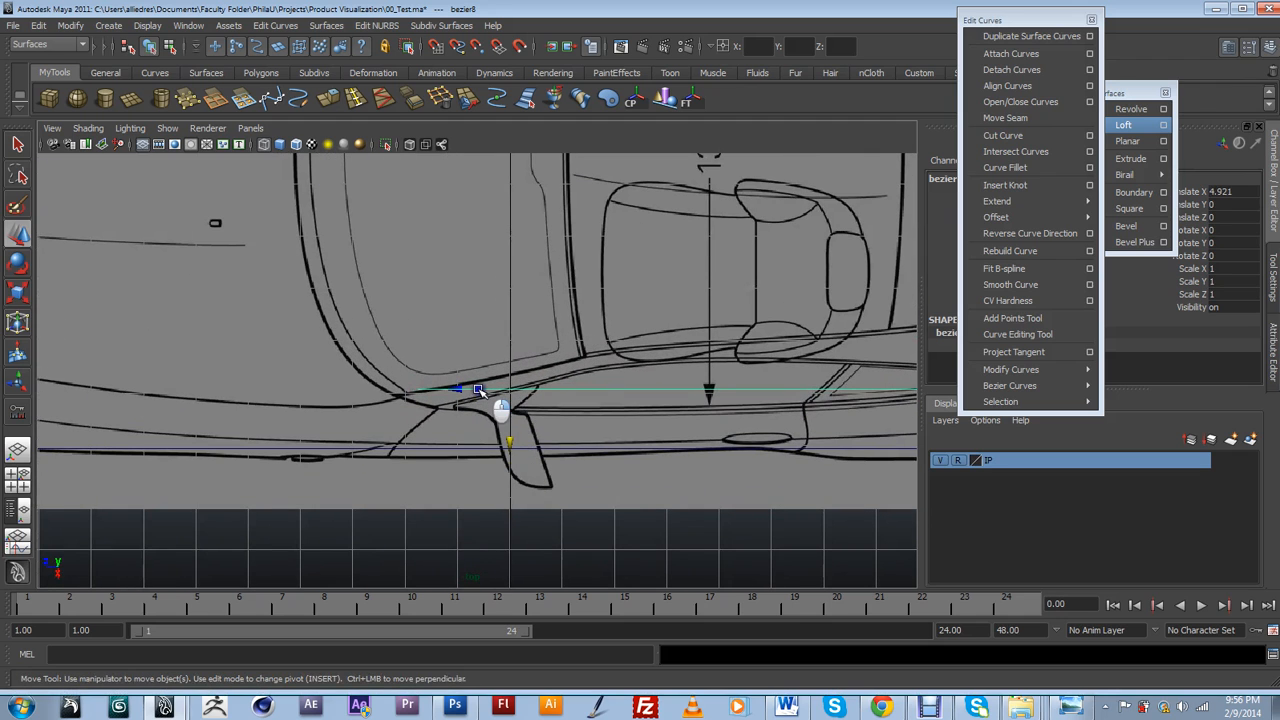
left_click(387, 375)
left_click_drag(423, 424, 397, 392)
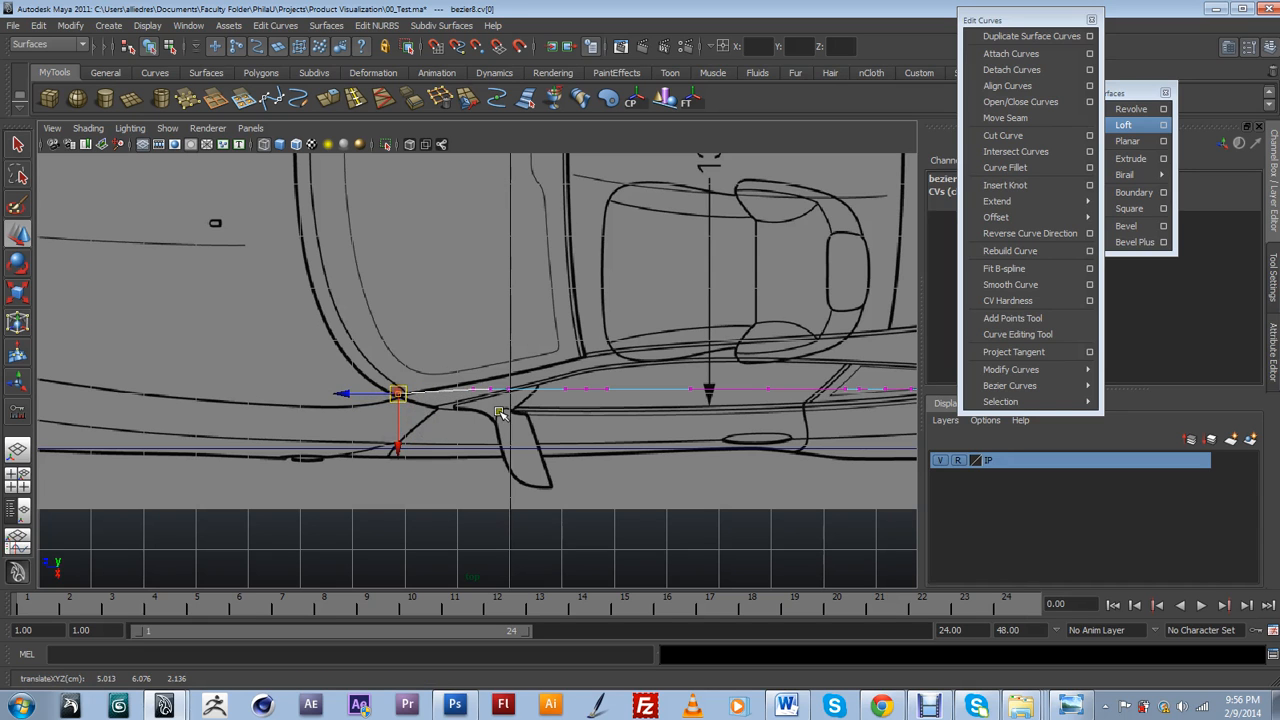
Move the window curve's next control points inward onto the windshield's side edge in the reference drawing.
middle_click_drag(500, 412, 487, 437, "alt")
scroll(487, 436, "up", 2)
left_click(474, 428)
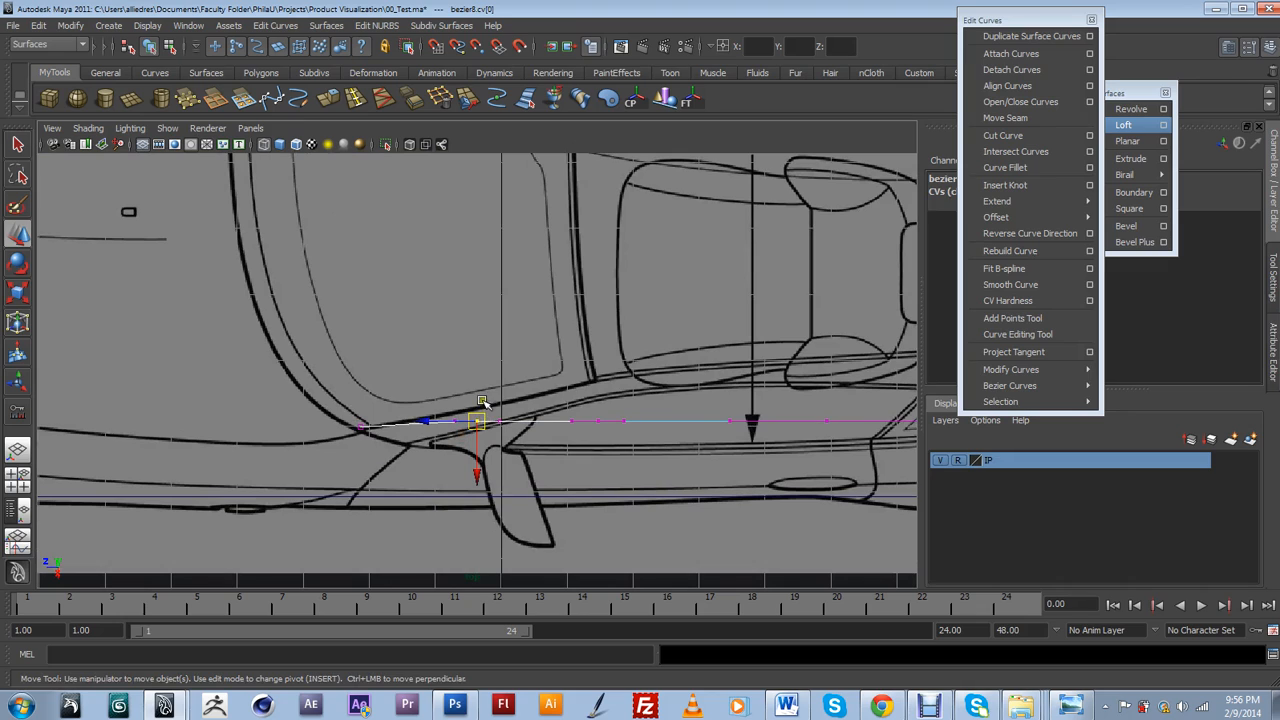
mouse_move(481, 417)
left_mouse_down()
mouse_move(482, 389)
mouse_move(494, 438)
left_mouse_up()
left_click_drag(498, 390, 523, 426)
mouse_move(647, 432)
middle_mouse_down("alt")
mouse_move(600, 452)
mouse_move(450, 455)
middle_mouse_up("alt")
Reposition the window curve's following control point at the windshield's upper corner and fine-tune it to the pillar line.
mouse_move(740, 430)
middle_mouse_down("alt")
mouse_move(634, 409)
mouse_move(560, 426)
middle_mouse_up("alt")
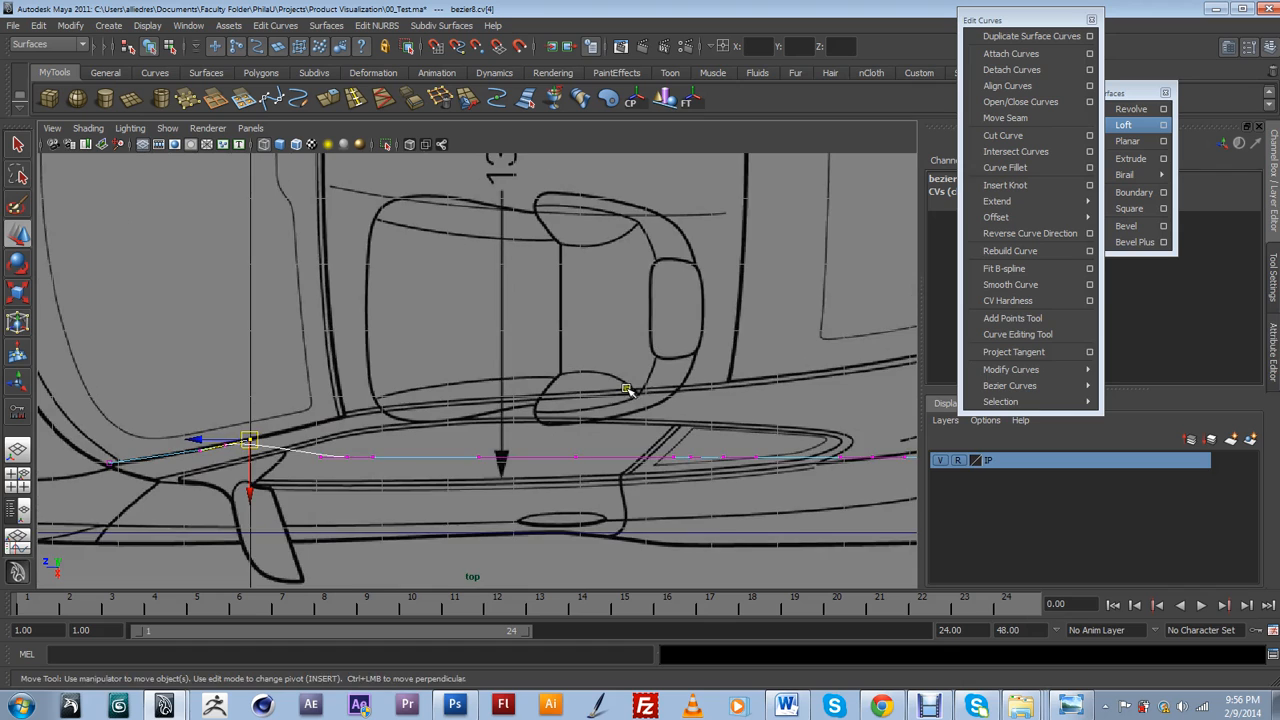
middle_click_drag(405, 482, 485, 491, "alt")
left_click_drag(410, 446, 458, 468)
left_click(402, 443)
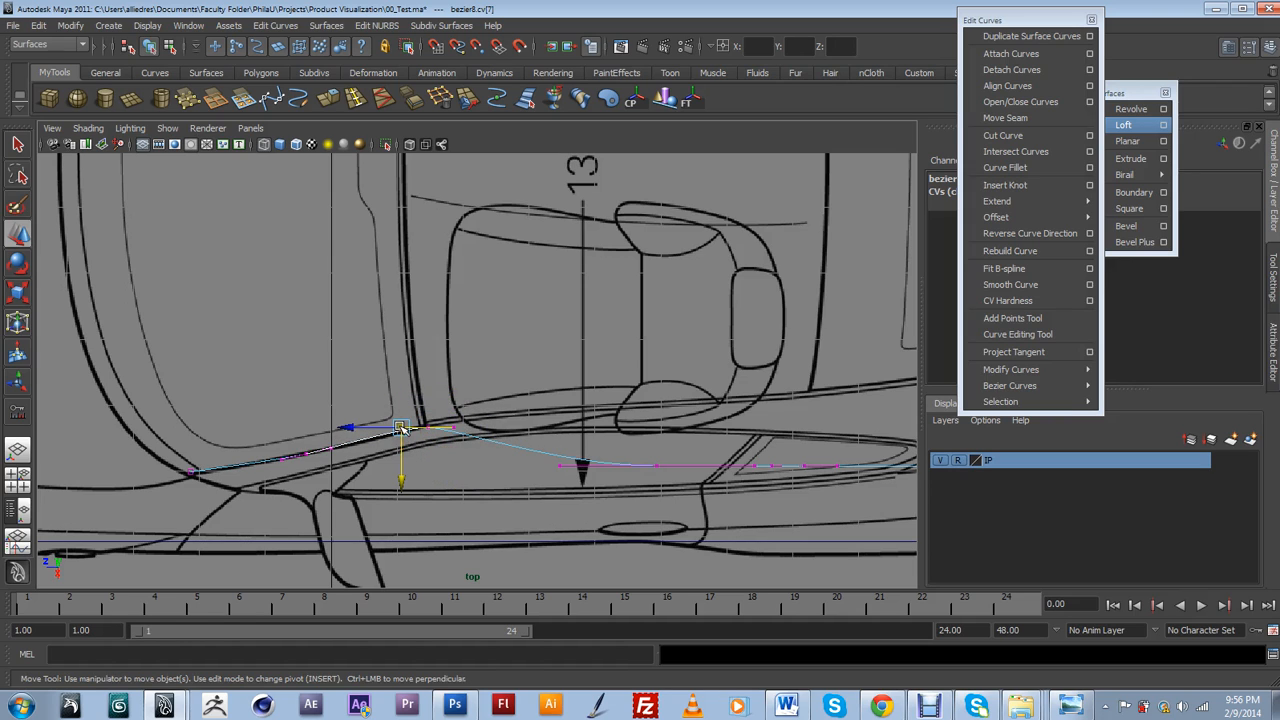
left_click_drag(400, 432, 395, 435)
Move the window curve's anchor beside the seat inward onto the roof side line and nudge the point at the windshield's upper corner.
middle_click_drag(476, 390, 433, 401, "alt")
left_click(612, 475)
left_click_drag(608, 505, 630, 445)
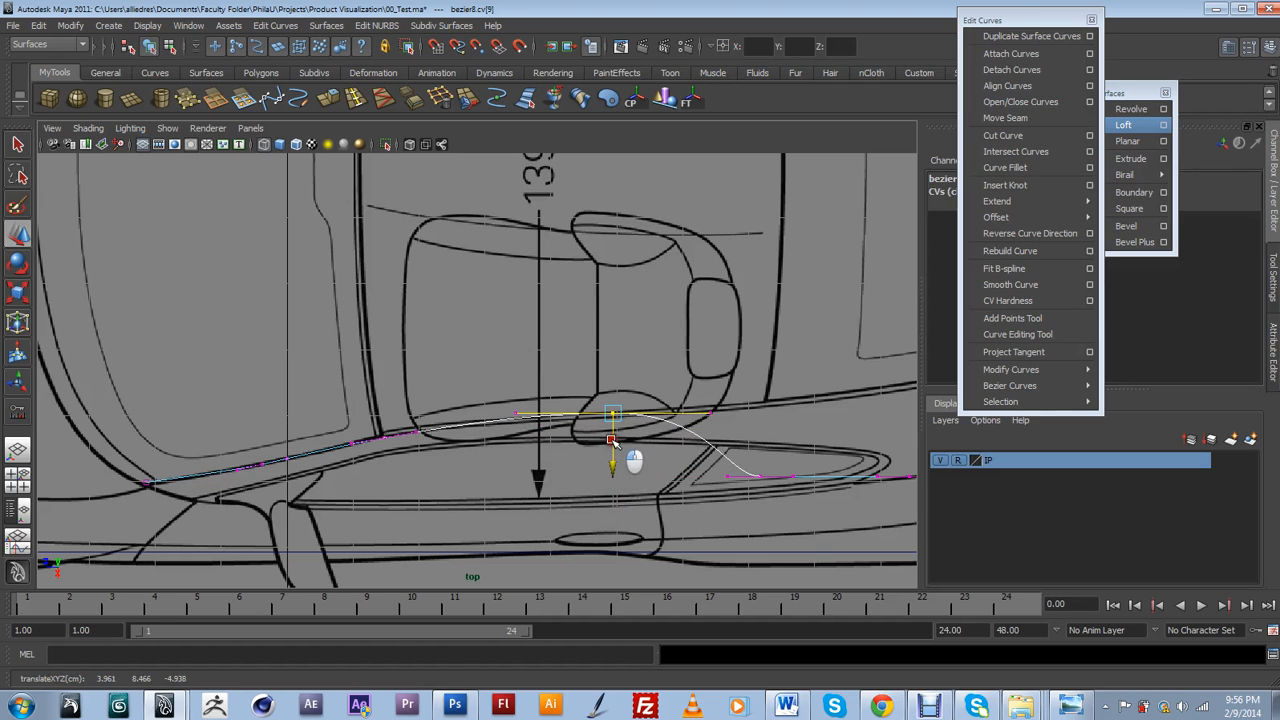
left_click(385, 440)
left_click_drag(386, 452, 383, 462)
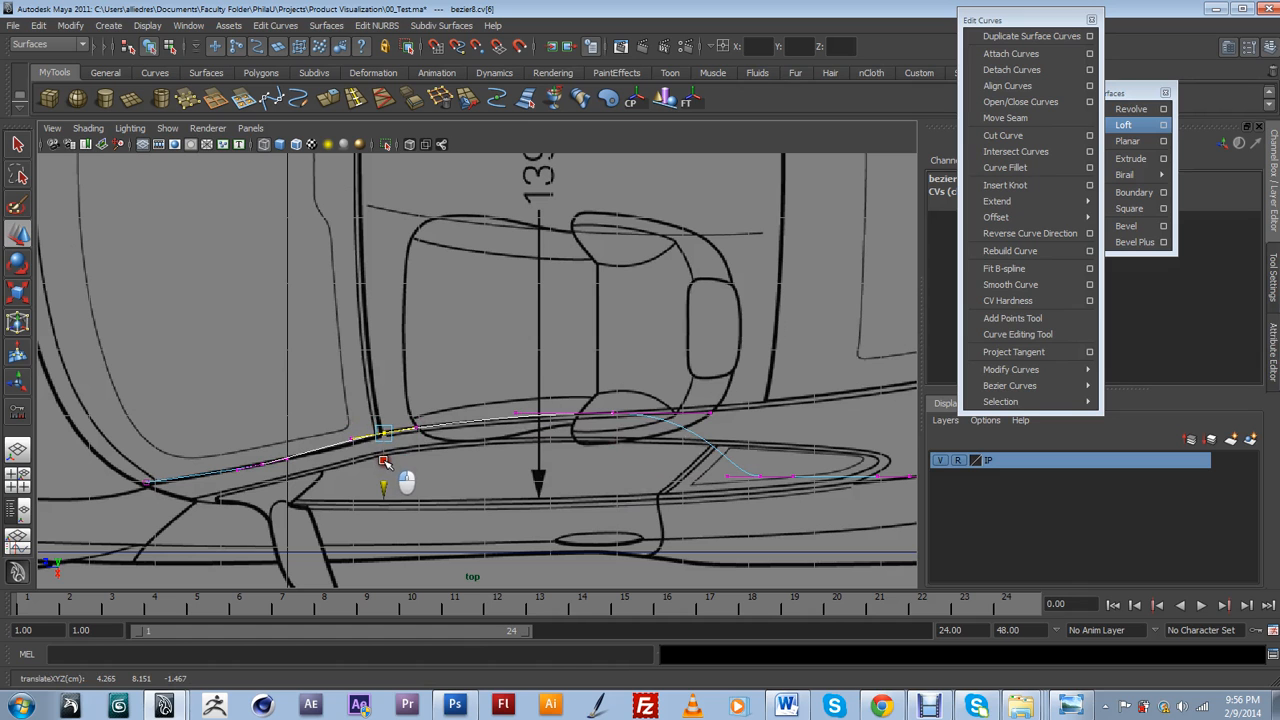
Move the curve's next anchor inward to where the roof's rear cross line meets the side line in the reference drawing.
middle_click_drag(417, 457, 196, 470, "alt")
middle_click_drag(549, 453, 513, 447, "alt")
scroll(513, 447, "up", 1)
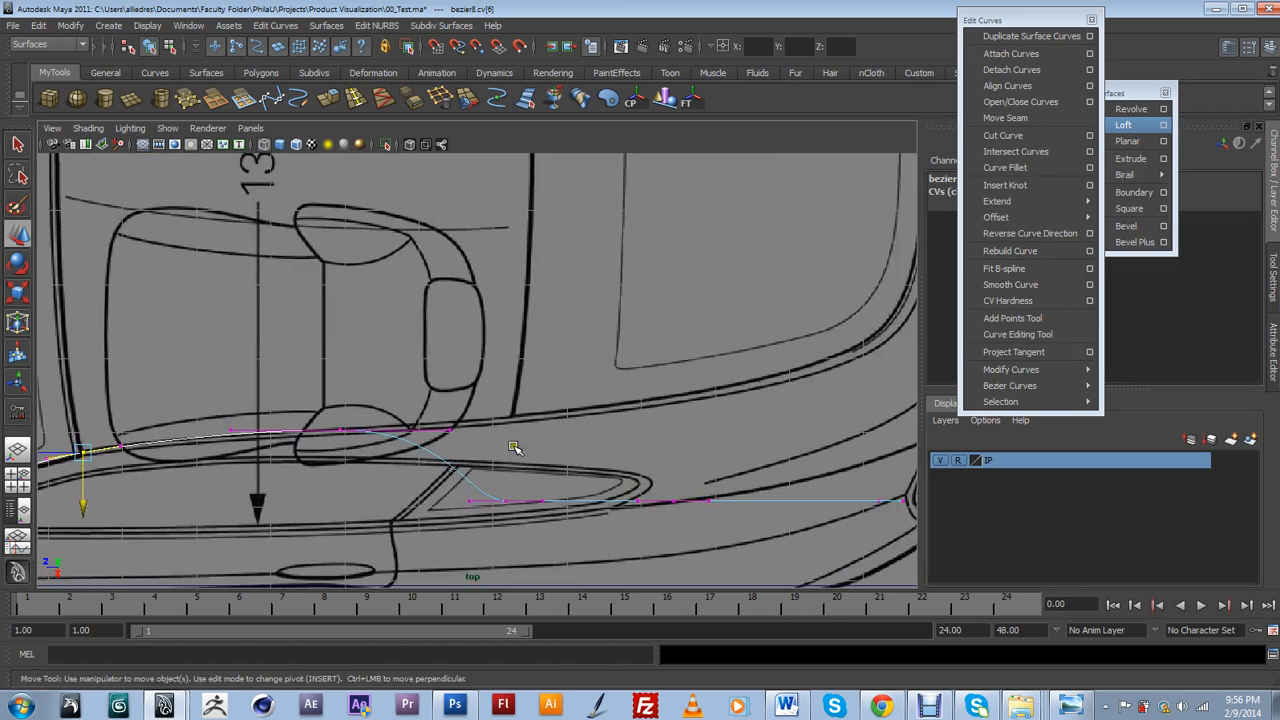
left_click_drag(506, 480, 530, 525)
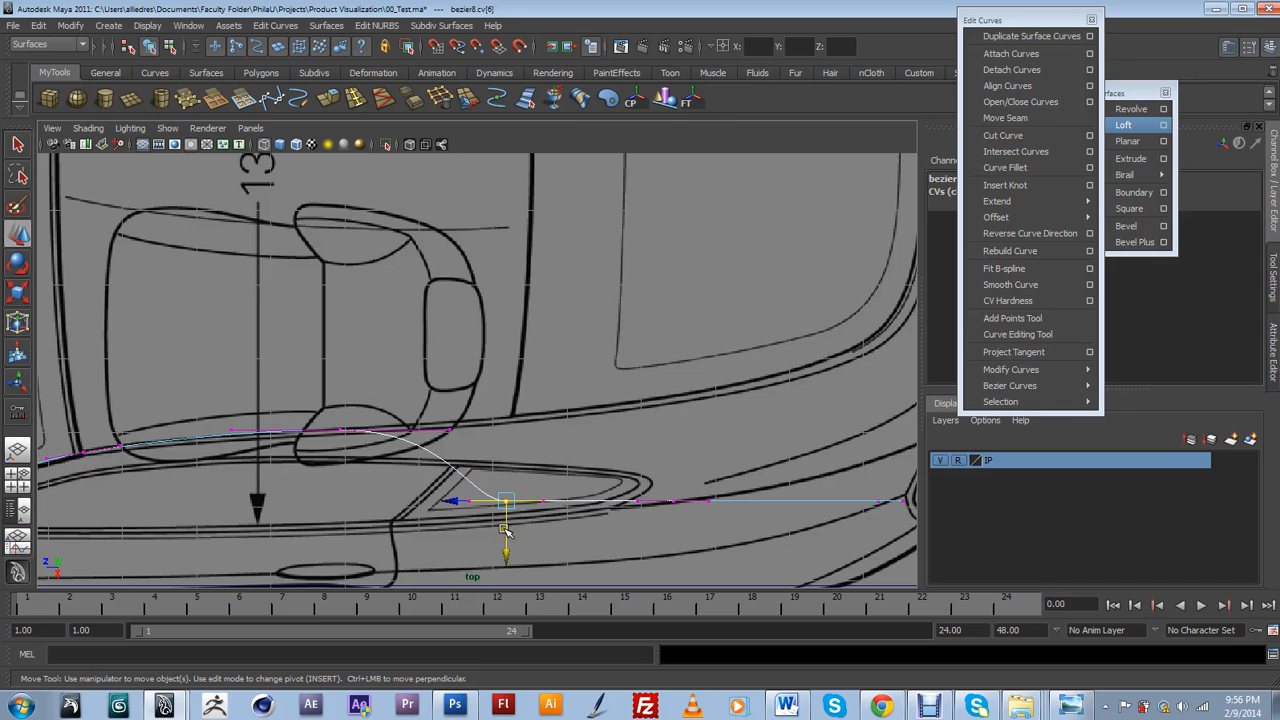
mouse_move(500, 459)
left_mouse_down()
mouse_move(507, 425)
mouse_move(511, 448)
left_mouse_up()
middle_click_drag(607, 463, 423, 486, "alt")
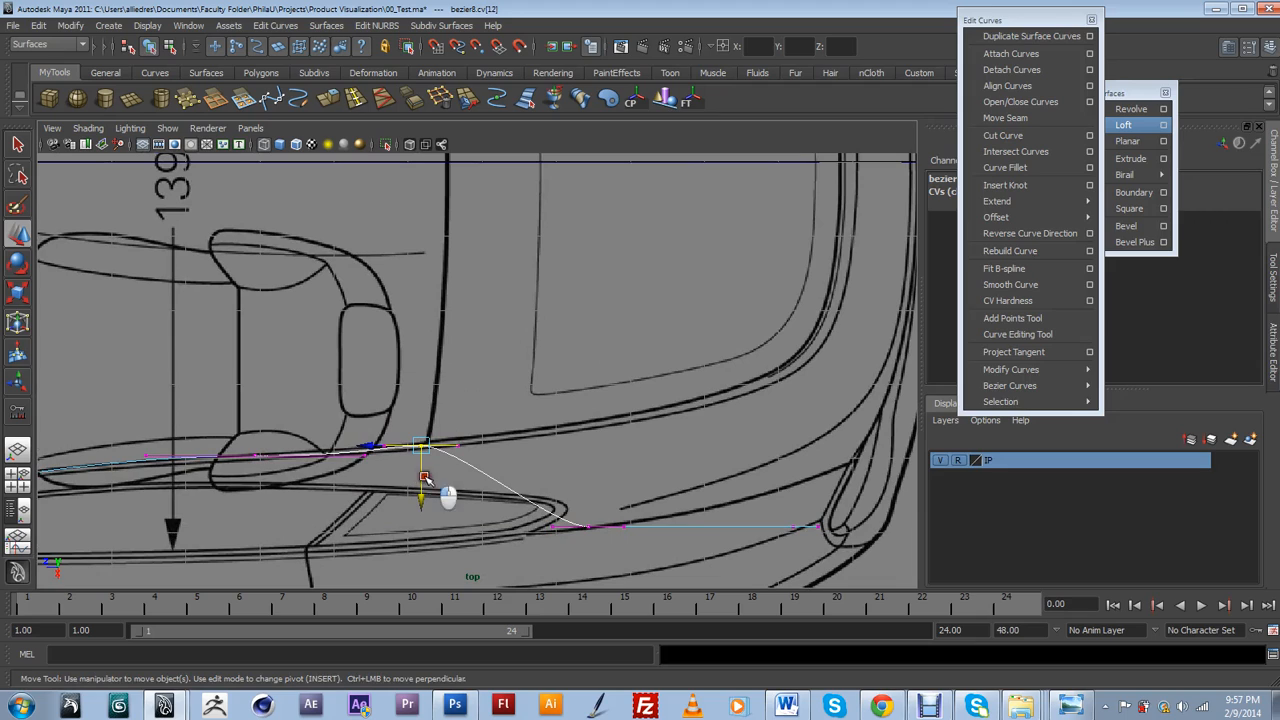
left_click(428, 497)
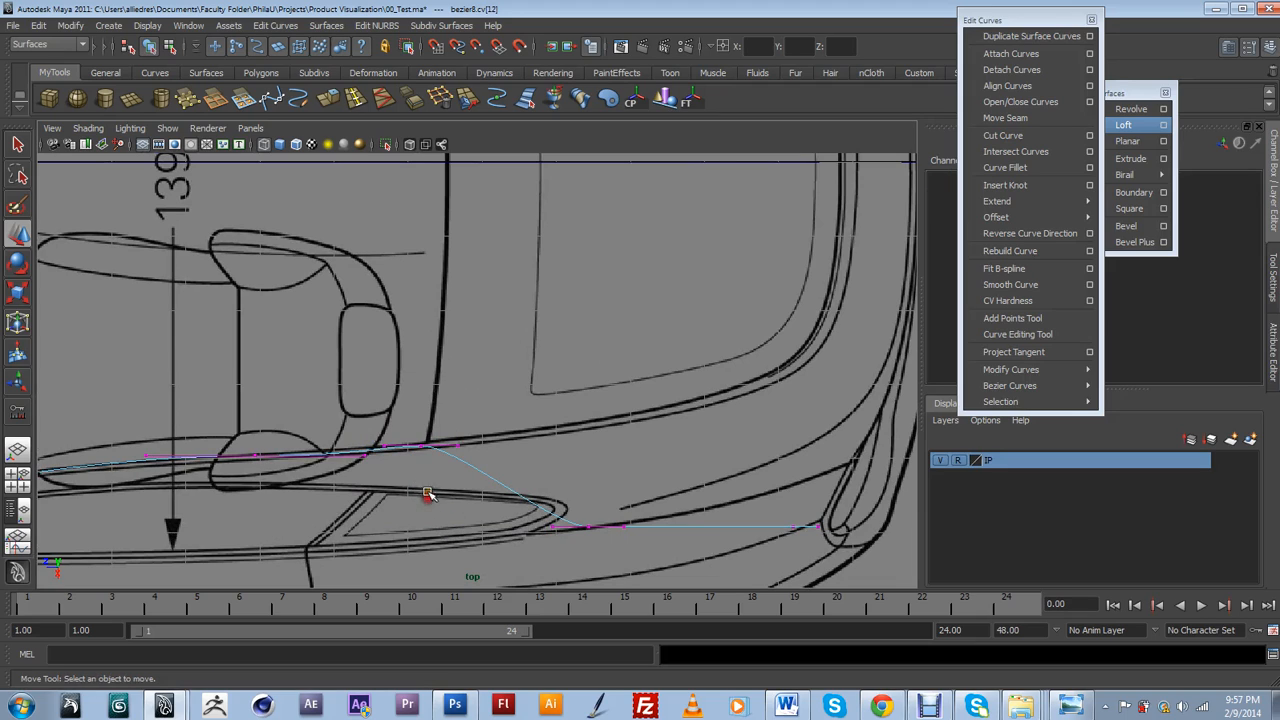
left_click(422, 447)
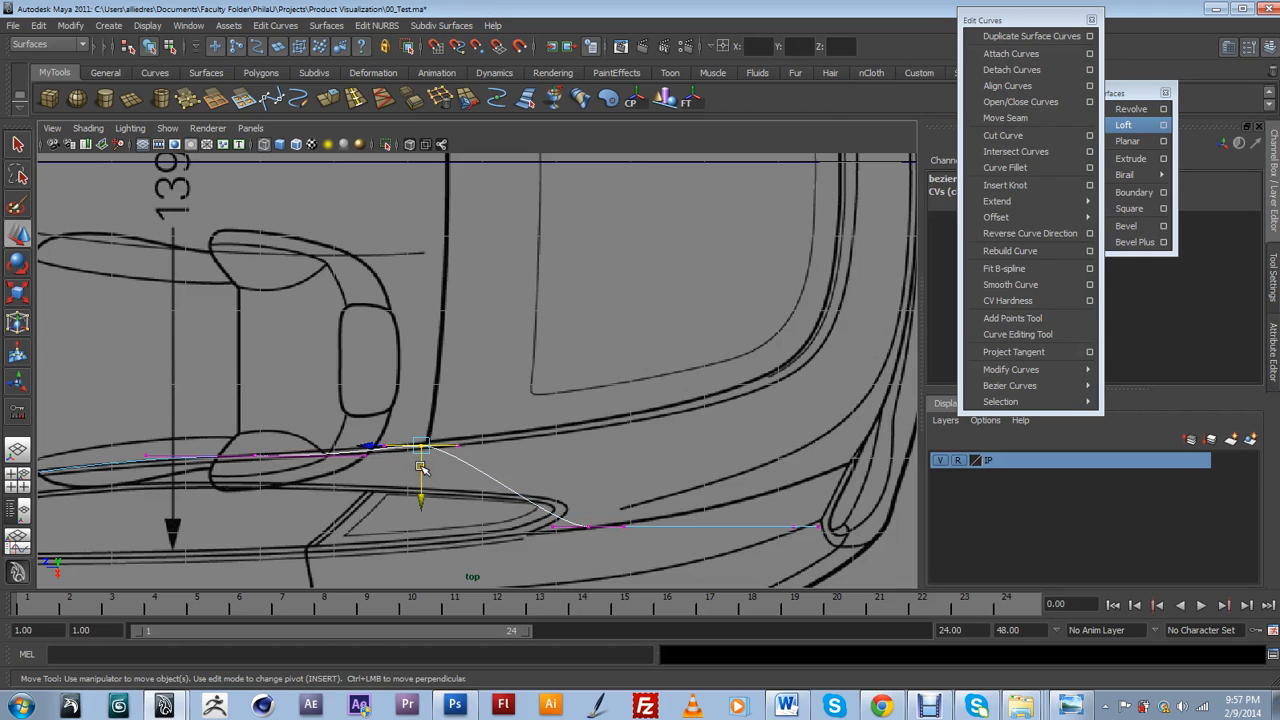
mouse_move(423, 482)
left_mouse_down()
mouse_move(428, 505)
mouse_move(429, 466)
left_mouse_up()
Align the seat-side anchor's rear tangent handle with the roof line and move the next anchor inward beside the rear window.
middle_click_drag(349, 491, 464, 466, "alt")
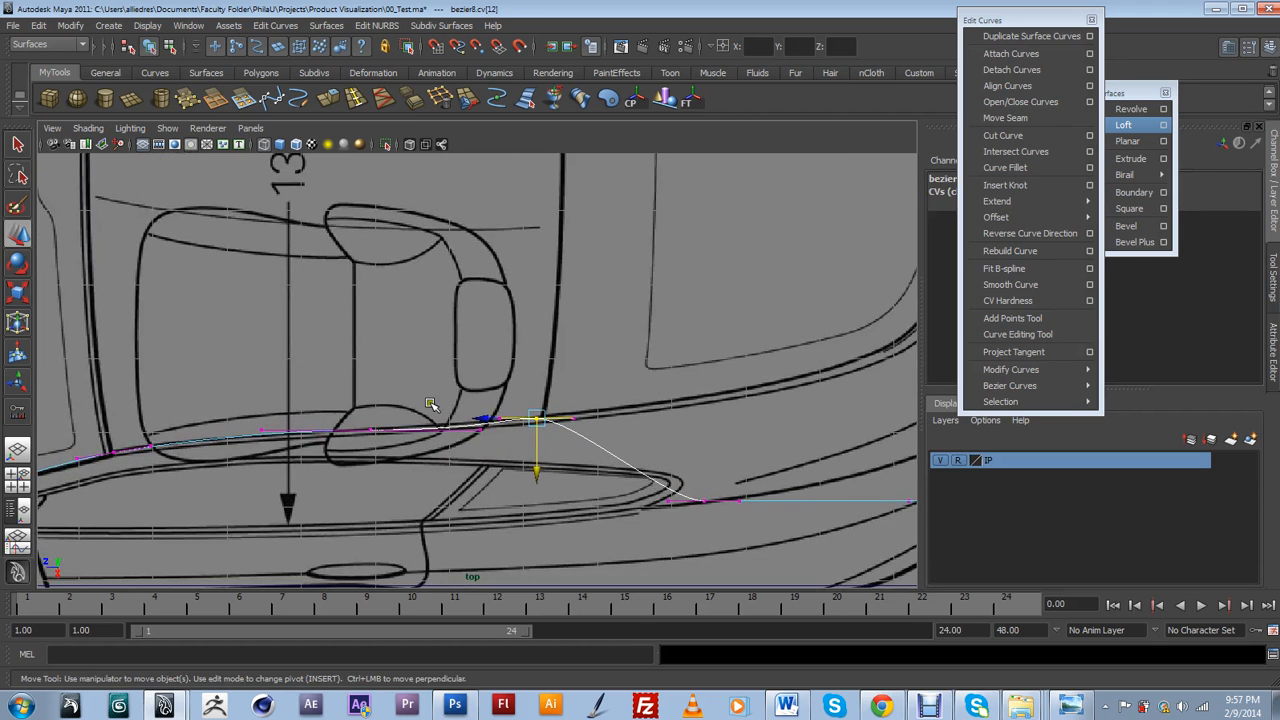
left_click(480, 427)
left_click_drag(480, 427, 483, 427)
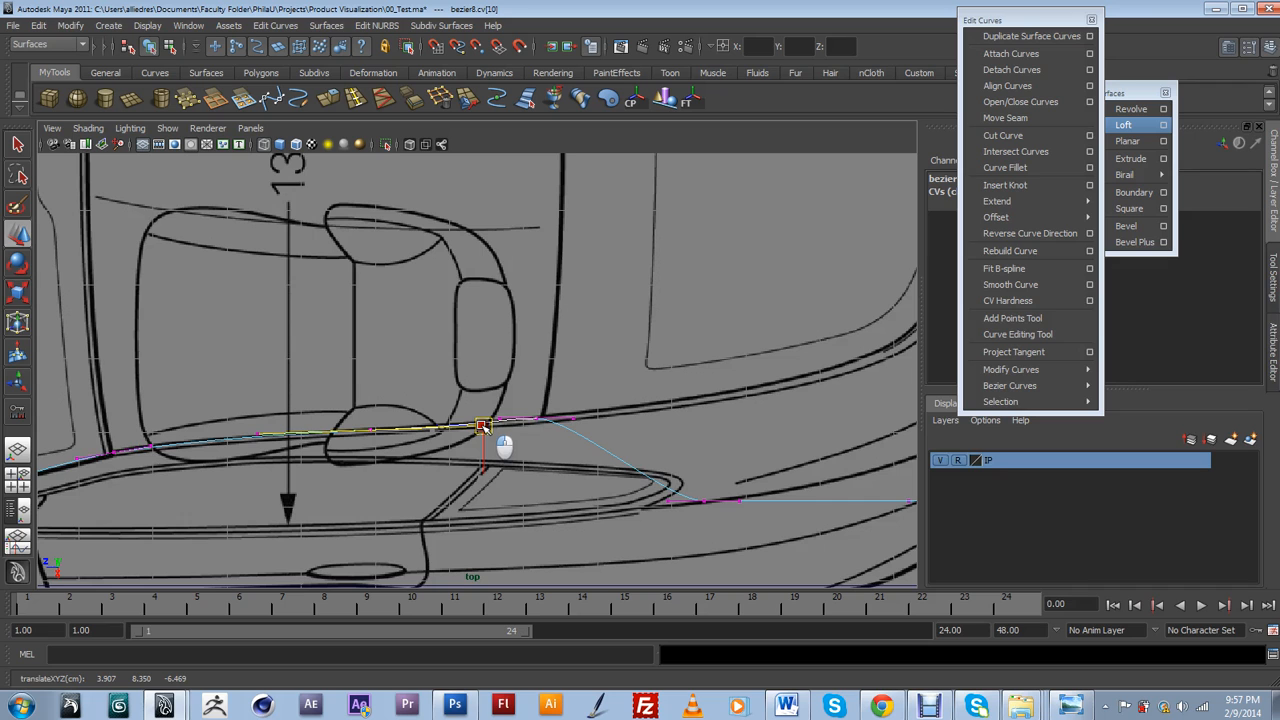
middle_click_drag(484, 425, 252, 416, "alt")
left_click(476, 494)
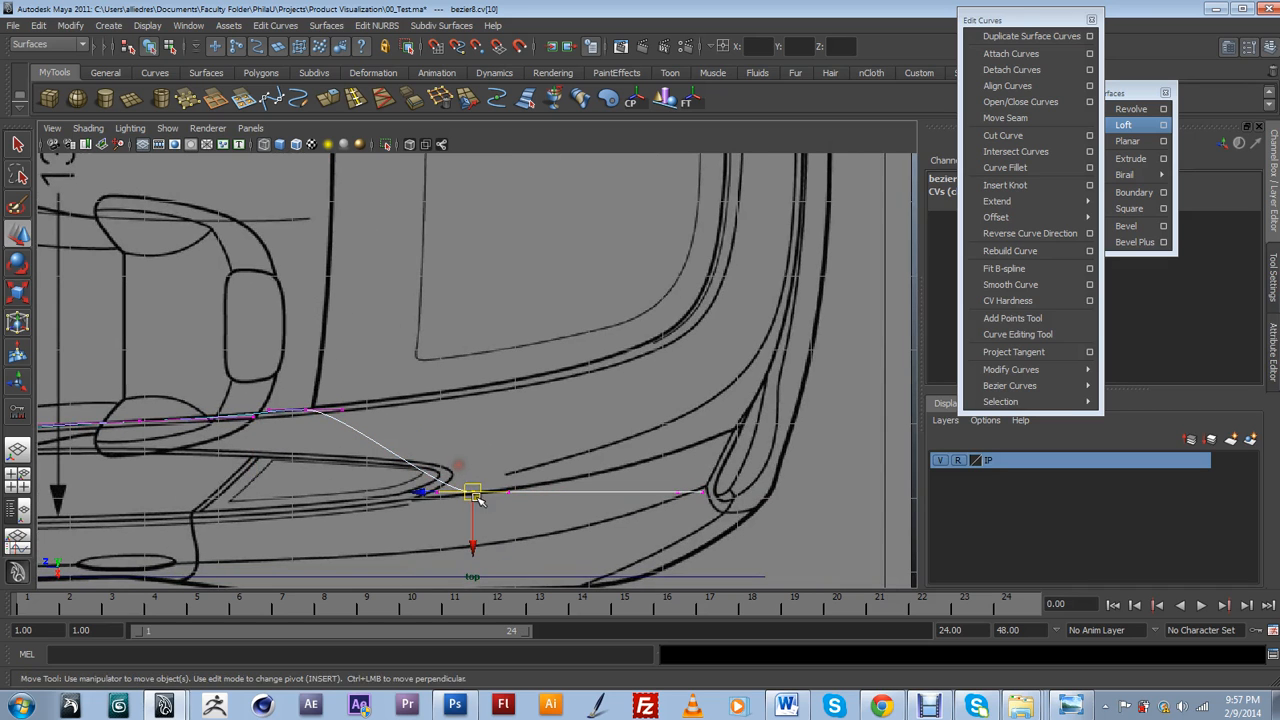
mouse_move(490, 403)
middle_mouse_down()
mouse_move(491, 385)
mouse_move(489, 397)
middle_mouse_up()
Zoom in on the anchor behind the roof's rear cross line and fine-tune the control points there to the reference line.
middle_click_drag(557, 422, 604, 375, "alt")
scroll(604, 375, "up", 3)
scroll(603, 374, "up", 2)
middle_click_drag(497, 378, 563, 417, "alt")
left_click_drag(437, 337, 512, 396)
middle_click_drag(465, 358, 486, 366)
Fine-tune the anchor beside the seat and the tangent handle just ahead of the roof's rear cross line onto the drawn edge.
middle_click_drag(433, 416, 641, 420, "alt")
left_click(370, 375)
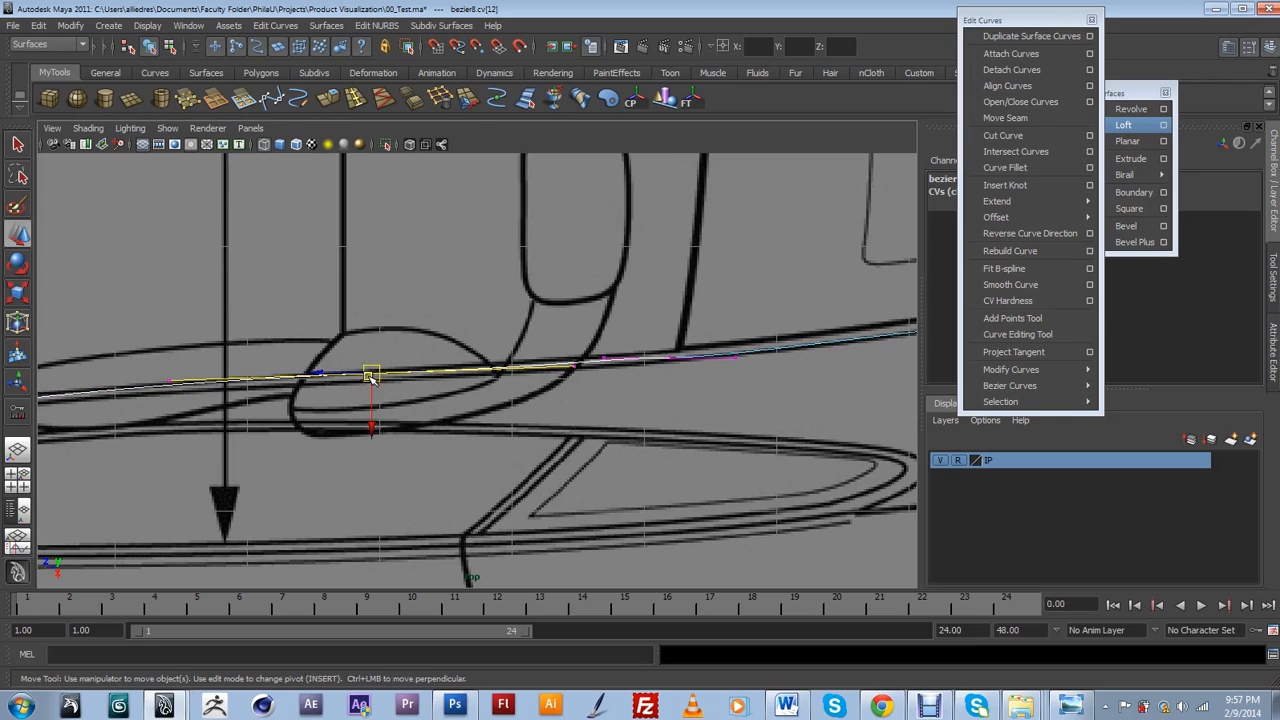
left_click_drag(371, 381, 375, 385)
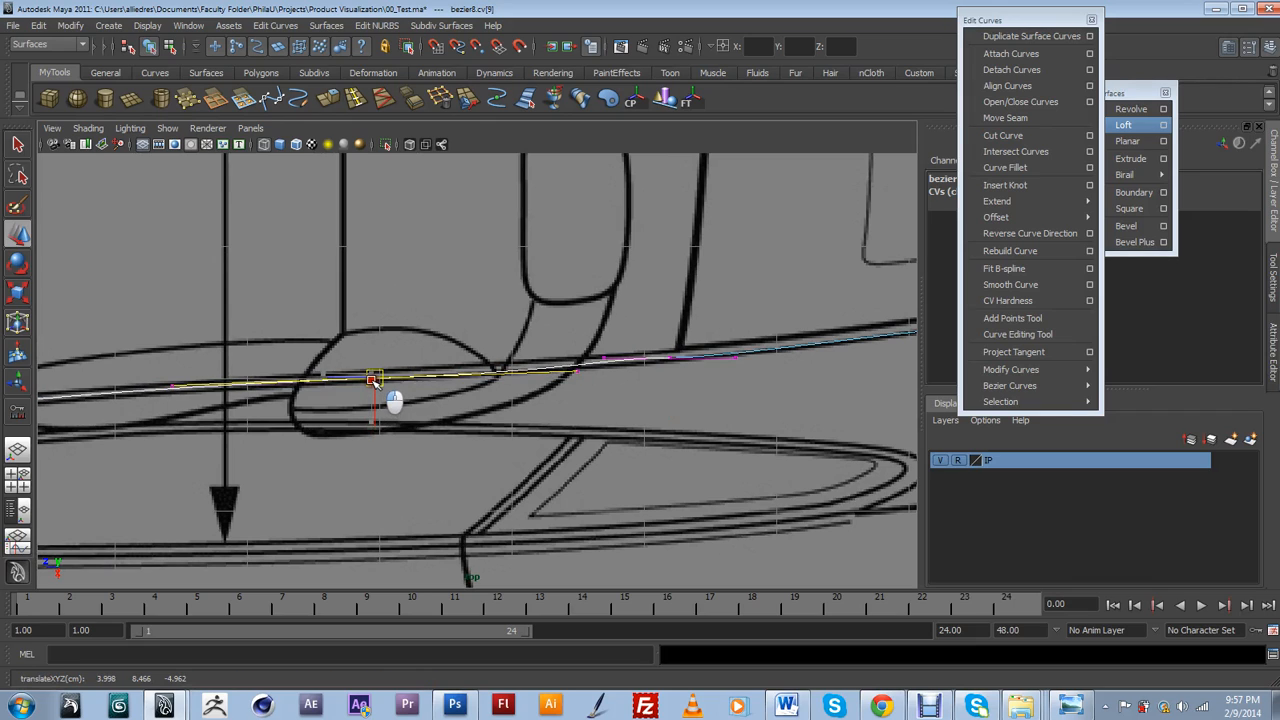
left_click(606, 360)
mouse_move(607, 377)
left_mouse_down()
mouse_move(620, 388)
mouse_move(604, 387)
left_mouse_up()
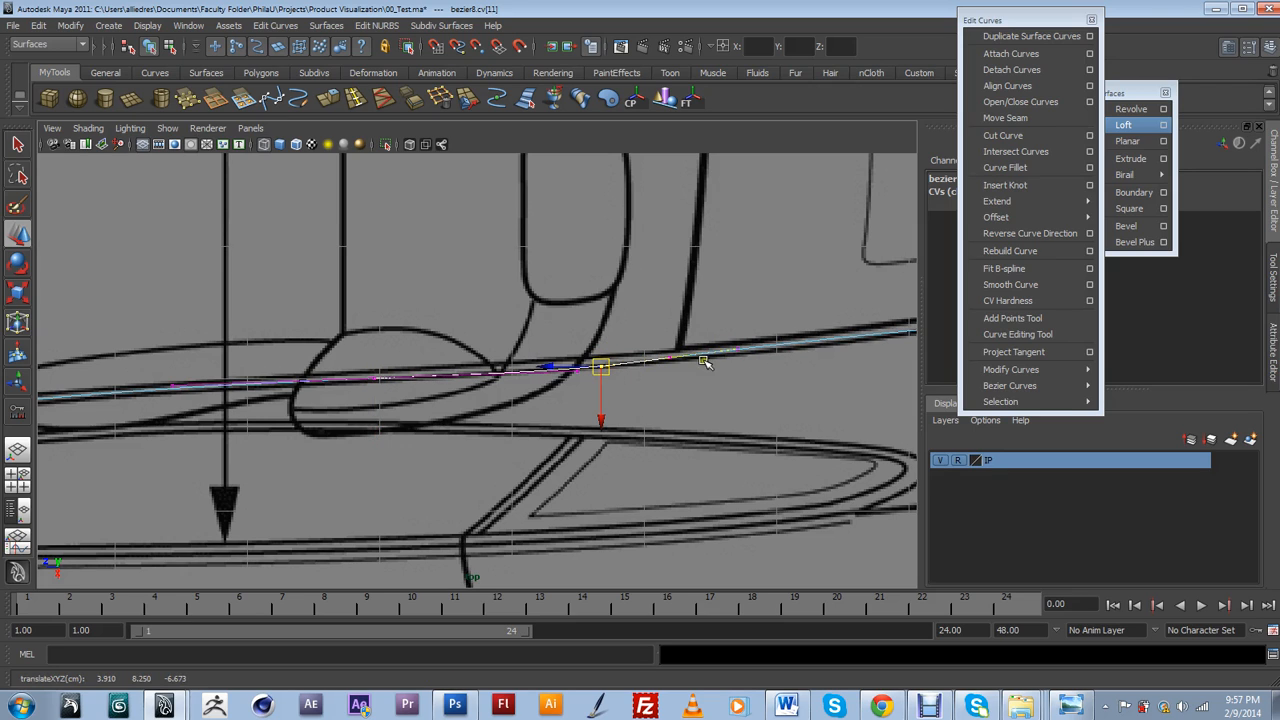
Nudge the anchor at the roof's rear cross line and the control point farther forward onto the drawn roof edge.
left_click(739, 354)
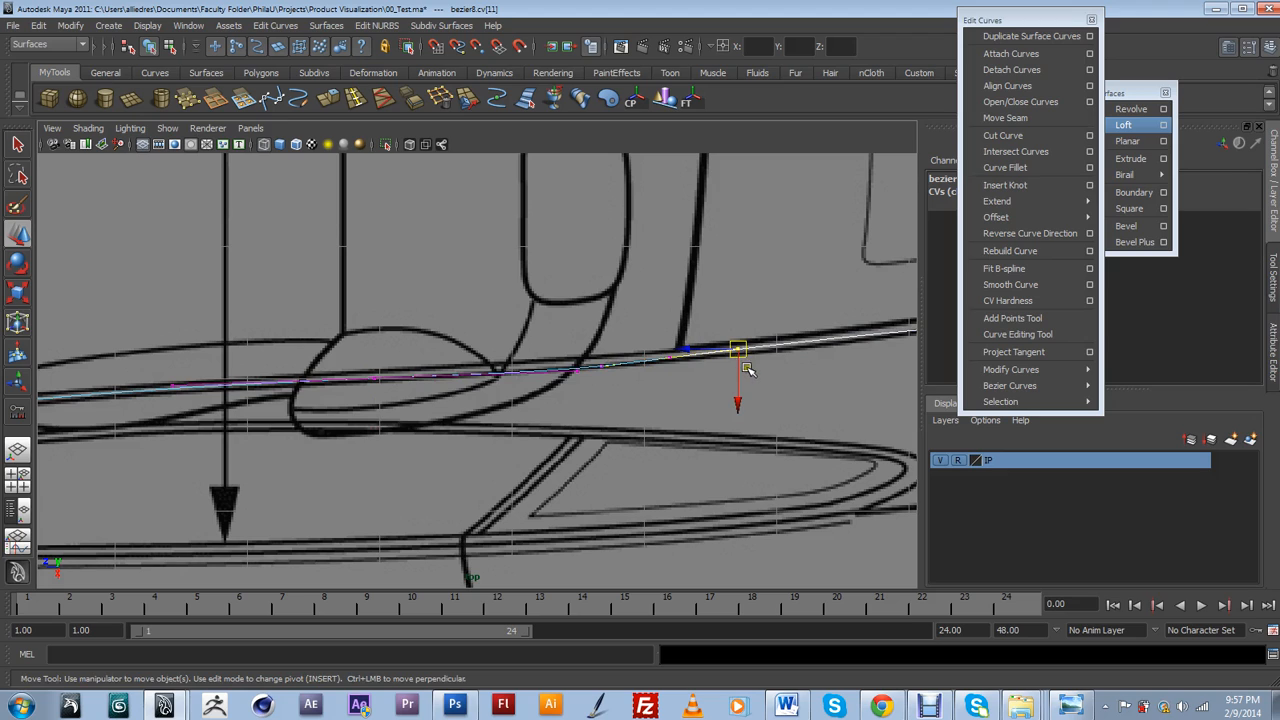
left_click(670, 358)
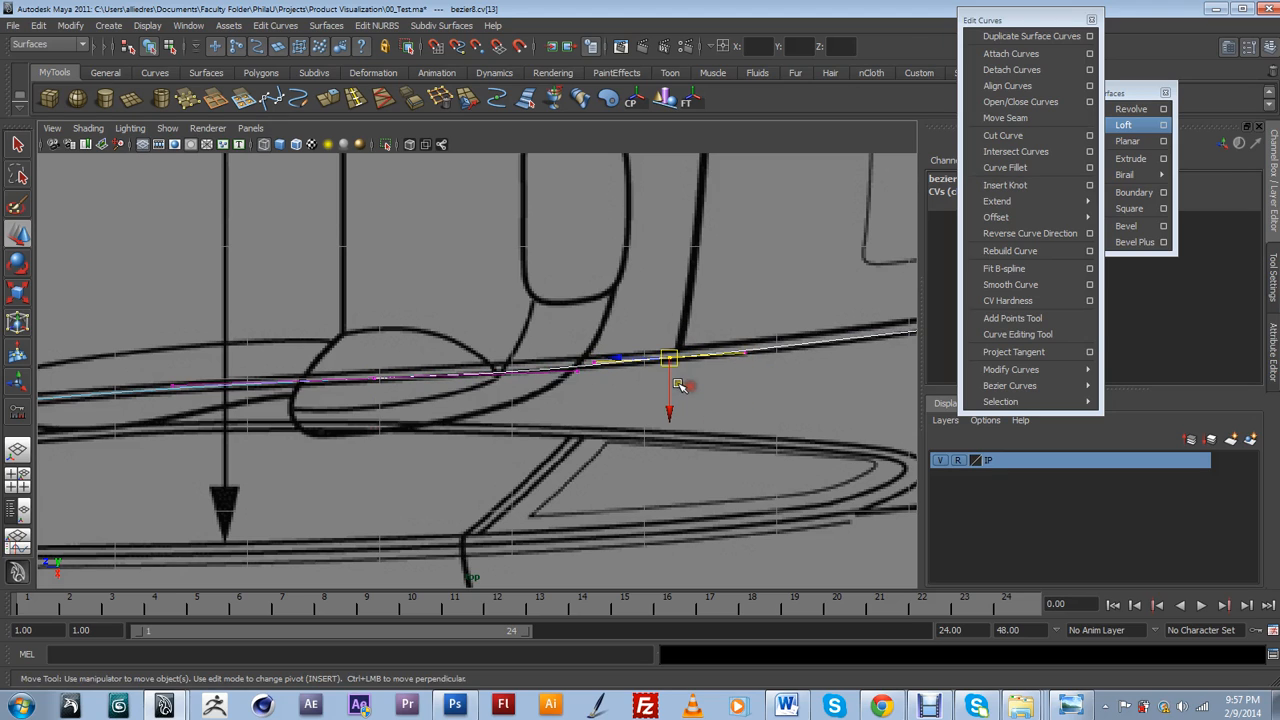
mouse_move(671, 407)
left_mouse_down()
mouse_move(671, 440)
mouse_move(670, 409)
left_mouse_up()
middle_click_drag(232, 420, 473, 422, "alt")
left_click(411, 386)
left_click_drag(413, 398, 413, 395)
Fine-tune the curve's front control points along the windshield's side edge down to the front end point.
middle_click_drag(162, 430, 323, 395, "alt")
left_click_drag(346, 336, 316, 405)
middle_click_drag(316, 405, 503, 400, "alt")
left_click_drag(357, 375, 366, 440)
left_click(357, 408)
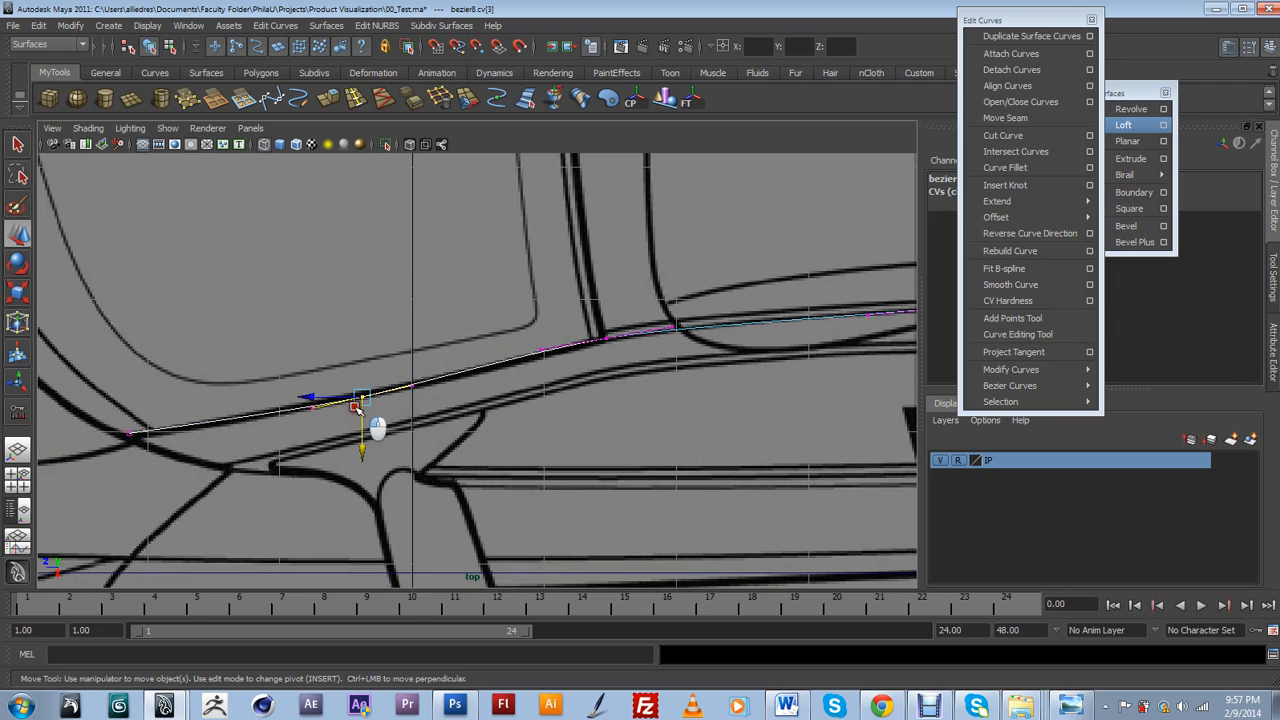
left_click(364, 426)
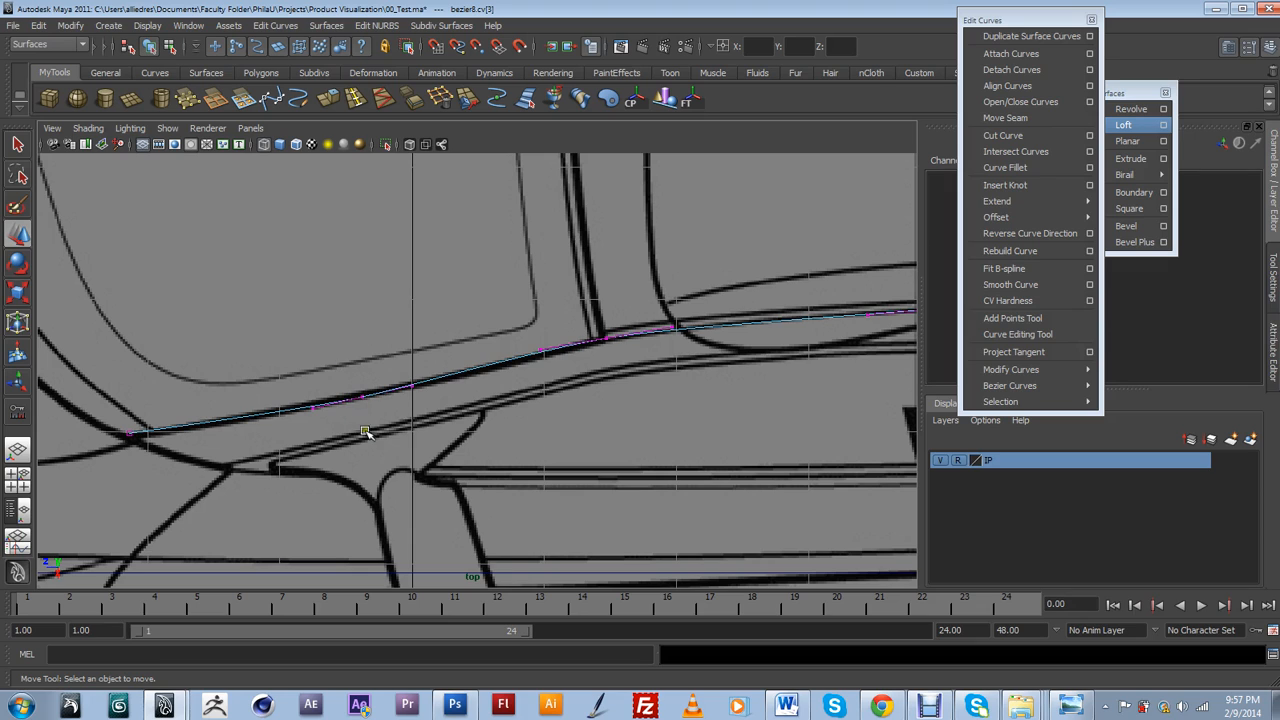
key("ctrl+z")
left_click_drag(362, 423, 362, 422)
left_click_drag(111, 412, 146, 448)
Move the curve's rear end point inward onto the rear window's outer corner in the top reference drawing.
middle_click_drag(853, 457, 48, 531, "alt")
middle_click_drag(697, 431, 170, 500, "alt")
middle_click_drag(433, 460, 414, 392, "alt")
left_click_drag(748, 474, 706, 223)
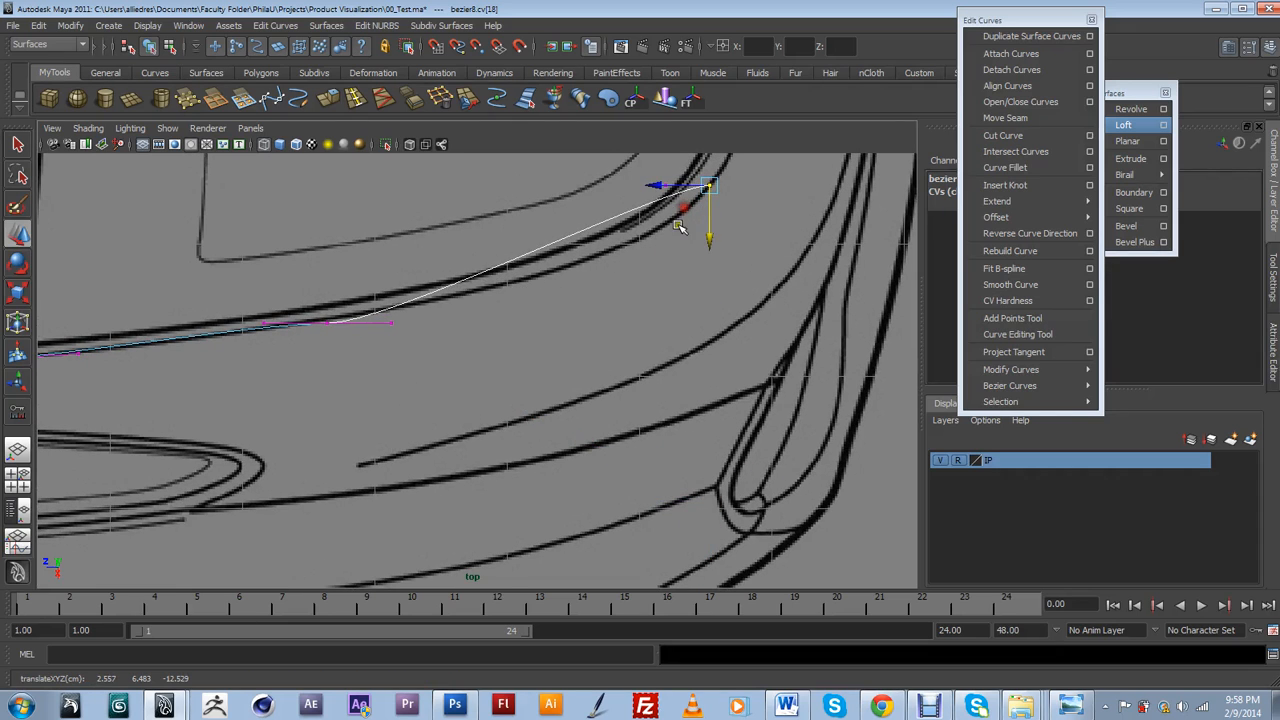
middle_click_drag(706, 223, 677, 330, "alt")
left_click_drag(686, 320, 692, 287)
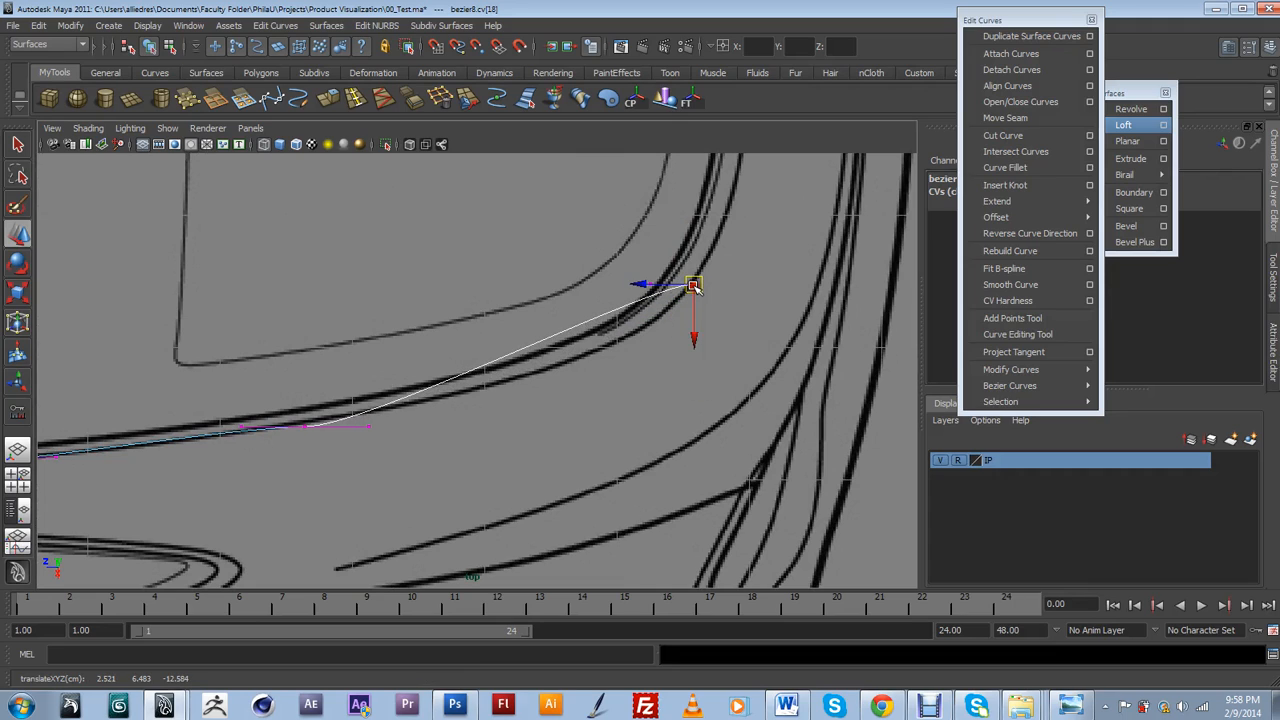
middle_click_drag(686, 351, 707, 364, "alt")
Tilt the tangent handles of the anchor before the rear end point and reposition that anchor along the rear window's side line.
left_click(390, 432)
left_click_drag(391, 415, 391, 416)
left_click(326, 432)
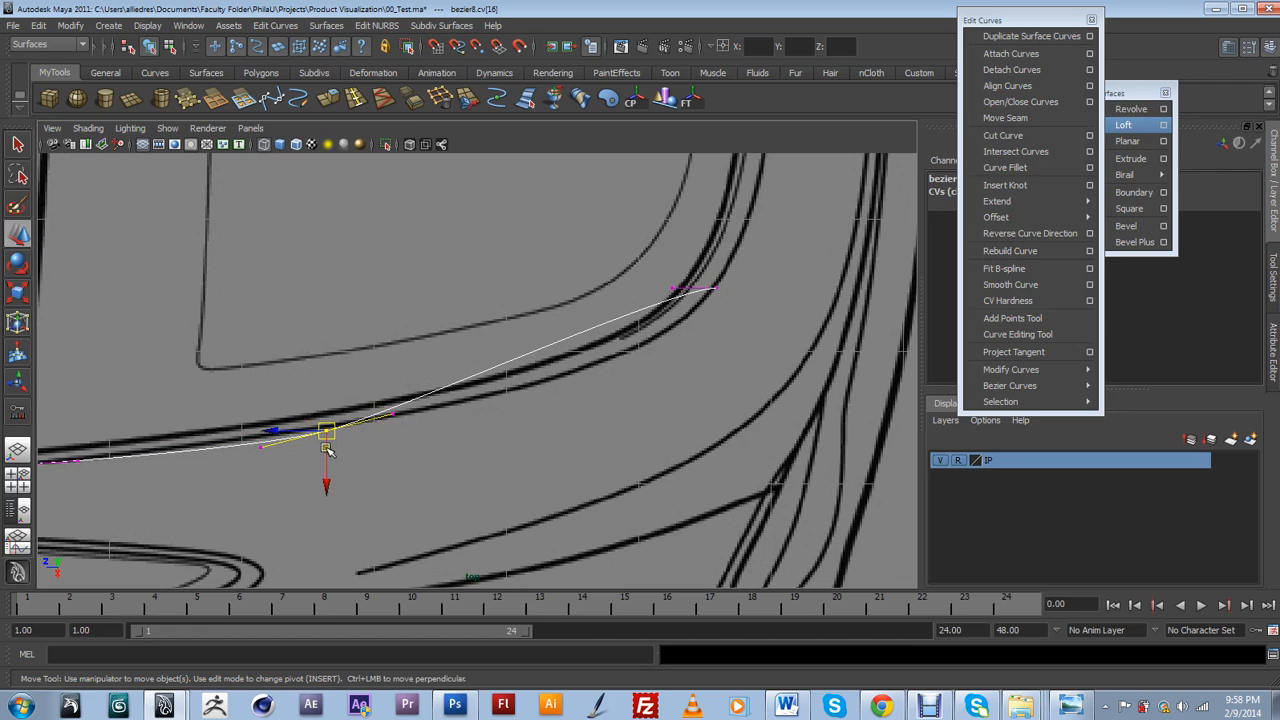
left_click_drag(328, 445, 398, 418)
left_click(391, 412)
Insert a knot midway along the curve's last span and move the new control point onto the rear window's outer line.
mouse_move(541, 351)
left_mouse_down()
mouse_move(540, 312)
mouse_move(537, 352)
left_mouse_up()
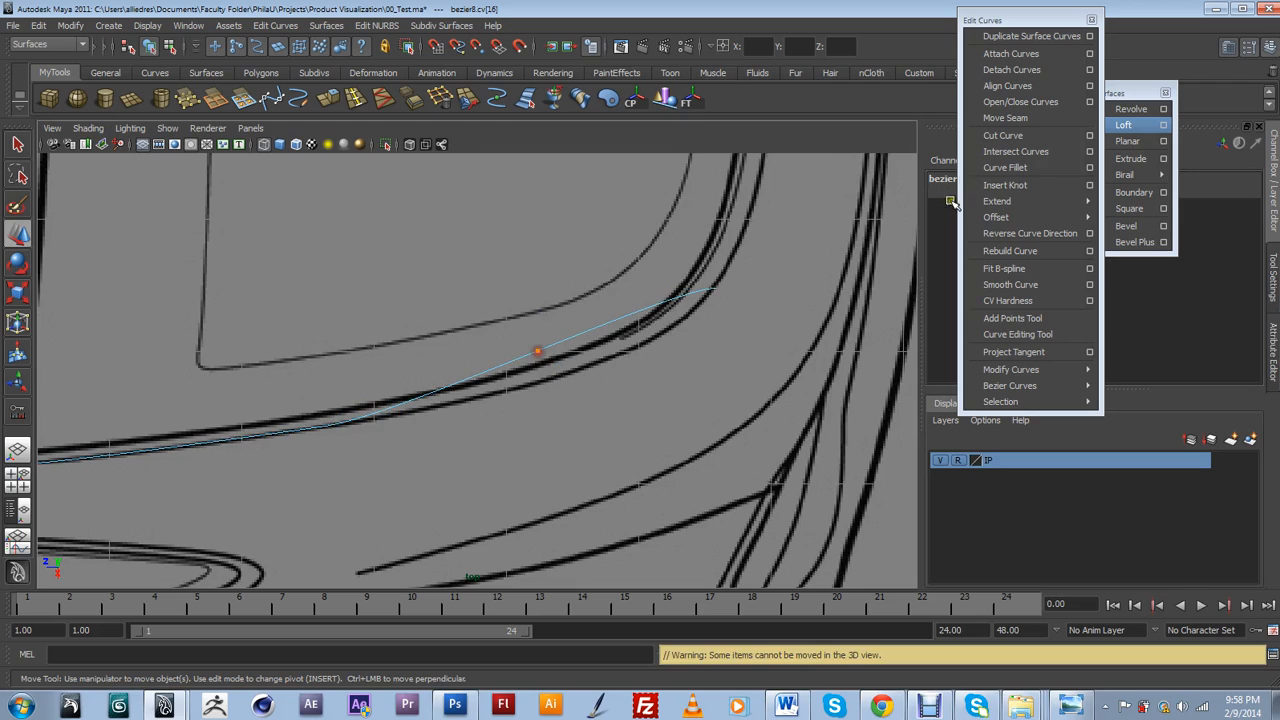
left_click(1027, 182)
right_click_drag(591, 328, 554, 331)
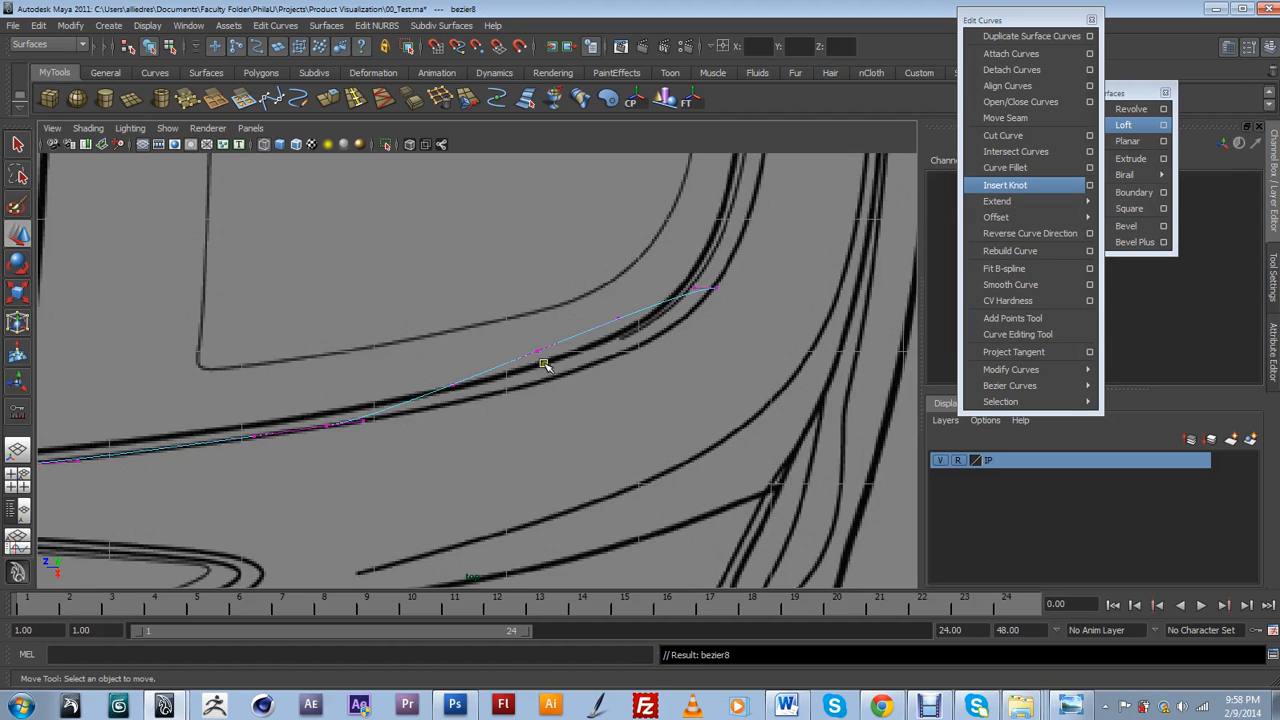
left_click(538, 355)
left_click_drag(537, 352, 564, 376)
Adjust the control points between the new anchor and the rear end so the curve follows the rear window's rounded corner.
mouse_move(637, 336)
left_mouse_down()
mouse_move(658, 361)
mouse_move(650, 351)
left_mouse_up()
left_click_drag(683, 270, 698, 314)
scroll(582, 346, "down", 7)
scroll(443, 403, "up", 2)
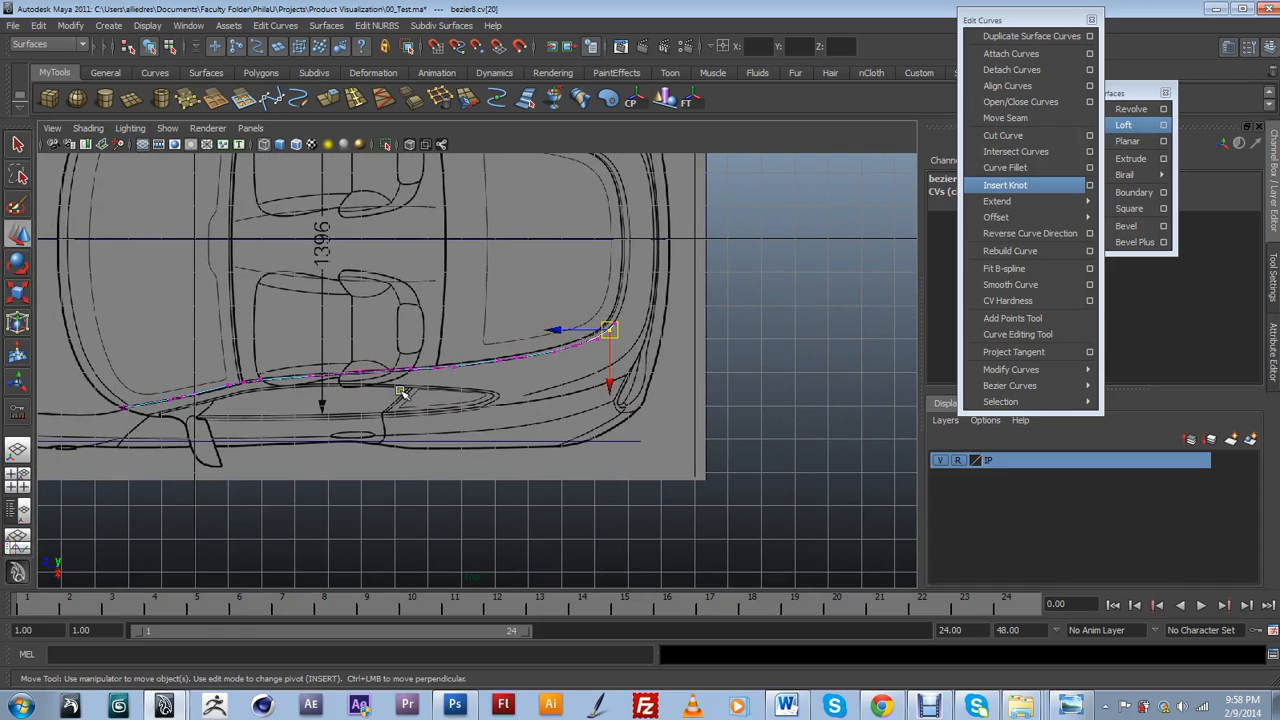
Leave control vertex editing and hide the IP reference layer in the perspective view.
left_click(789, 494)
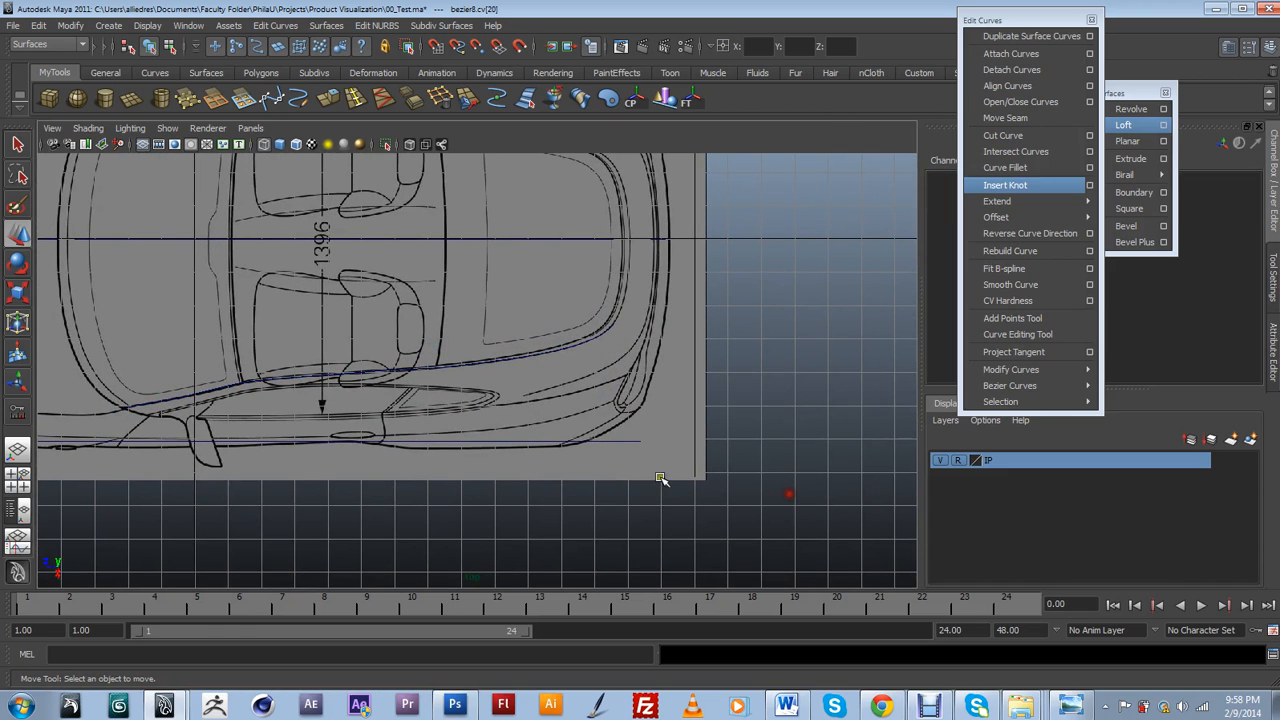
mouse_move(607, 452)
left_mouse_down()
mouse_move(610, 428)
mouse_move(491, 457)
mouse_move(480, 478)
left_mouse_up()
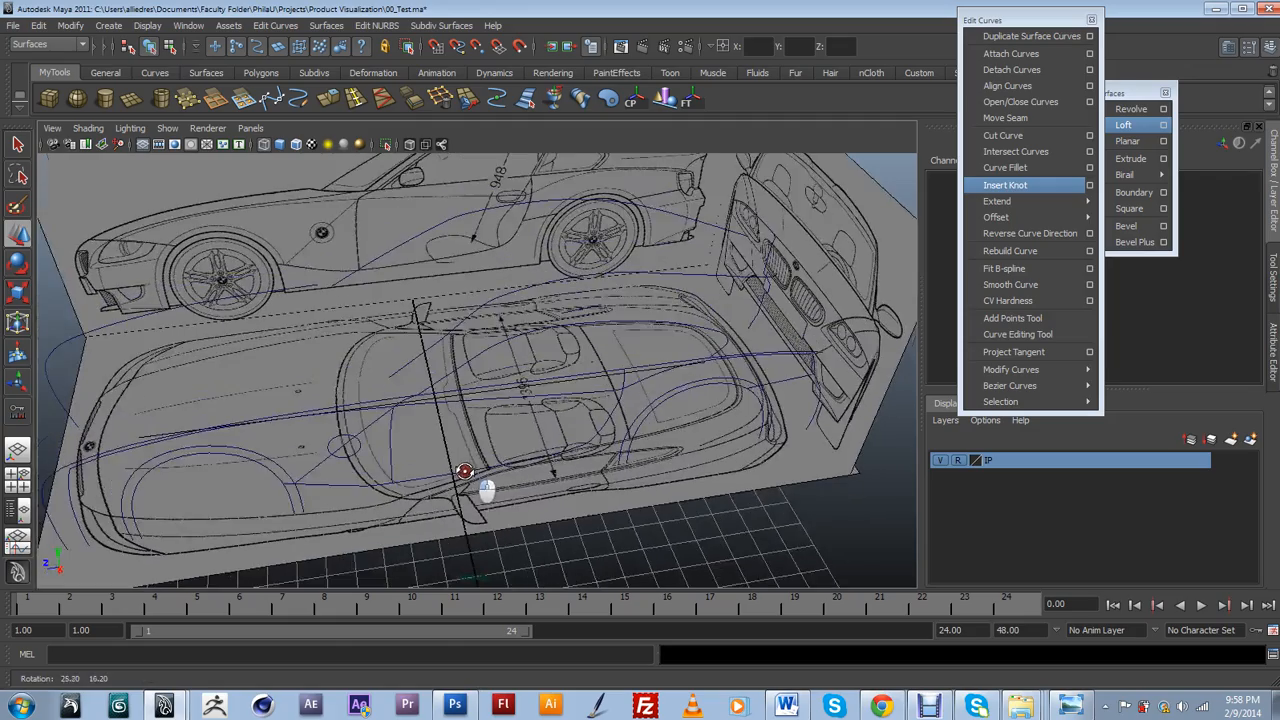
mouse_move(512, 433)
left_mouse_down("alt")
mouse_move(480, 380)
mouse_move(514, 385)
mouse_move(489, 360)
left_mouse_up("alt")
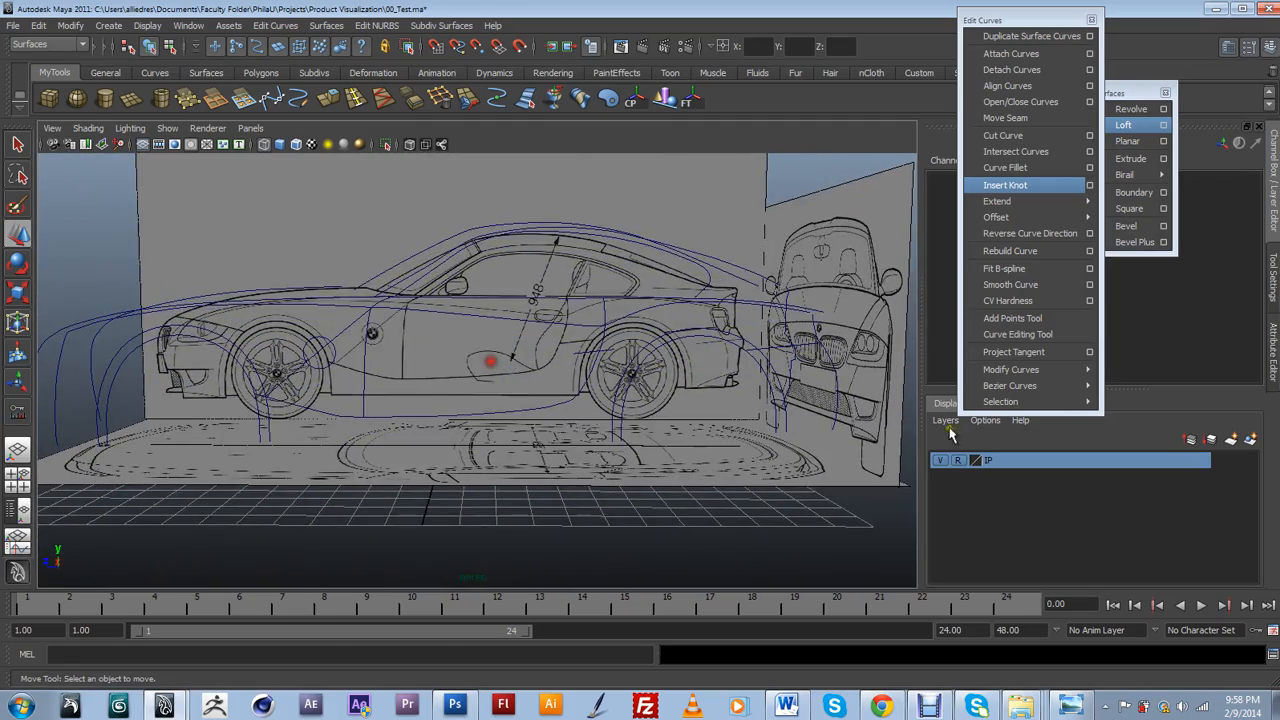
left_click(938, 461)
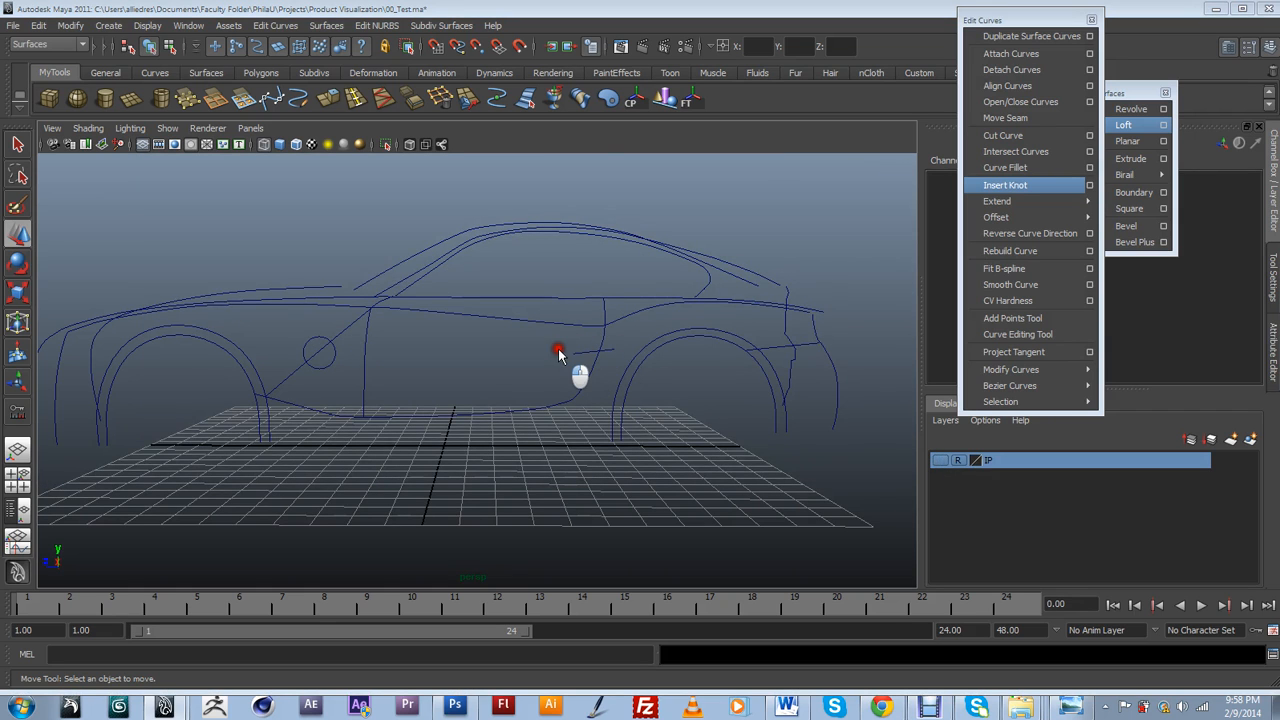
left_click_drag(520, 346, 561, 378, "alt")
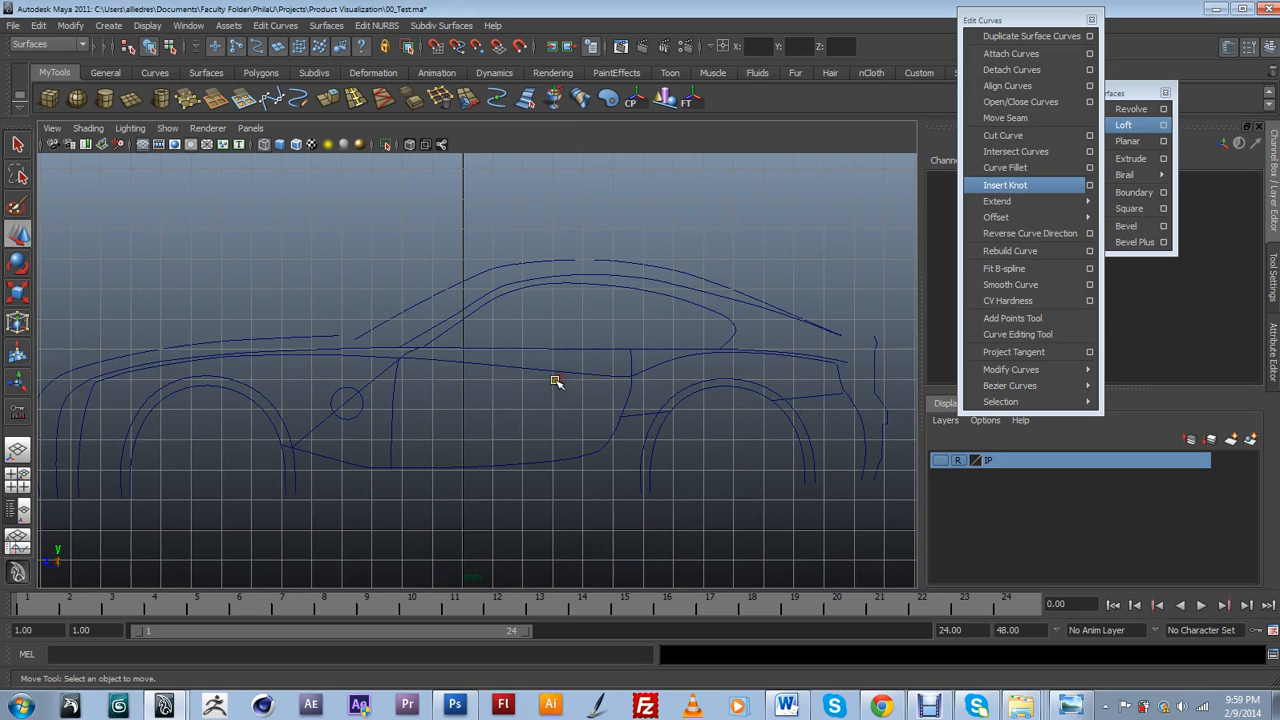
Select the reshaped curve and examine its shape in the side, top and perspective views.
left_click(750, 305)
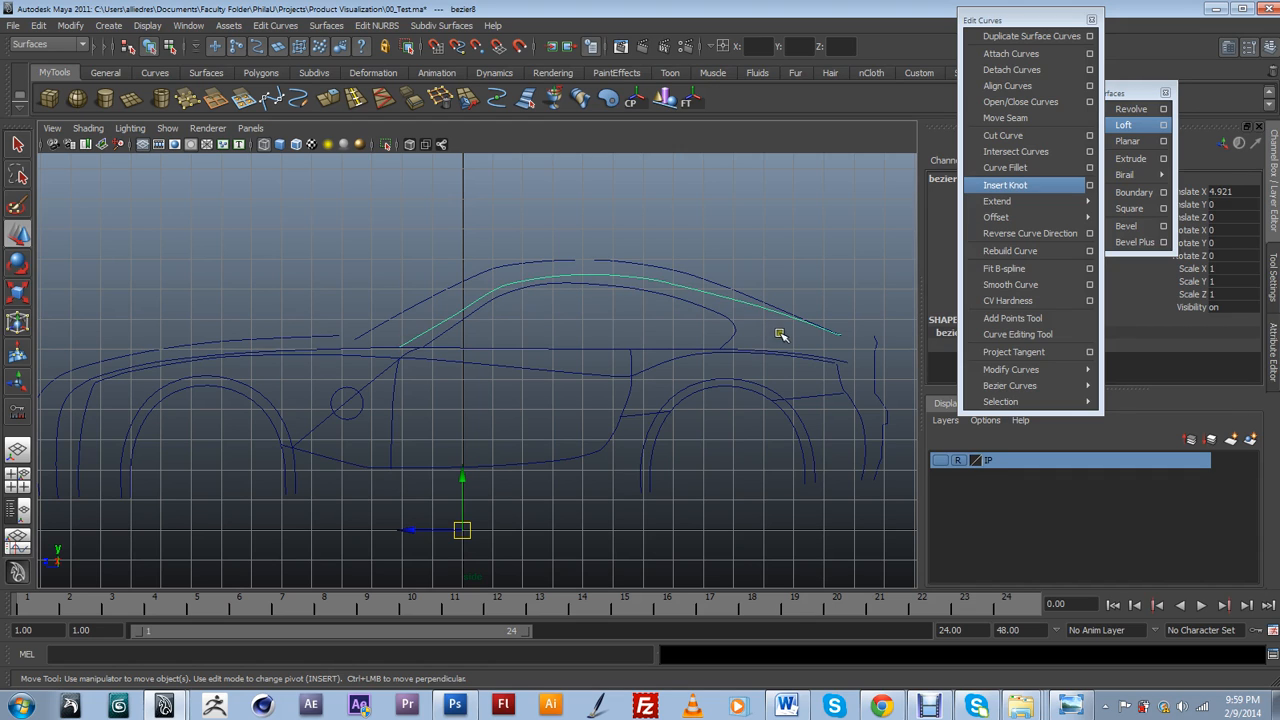
left_click(537, 351)
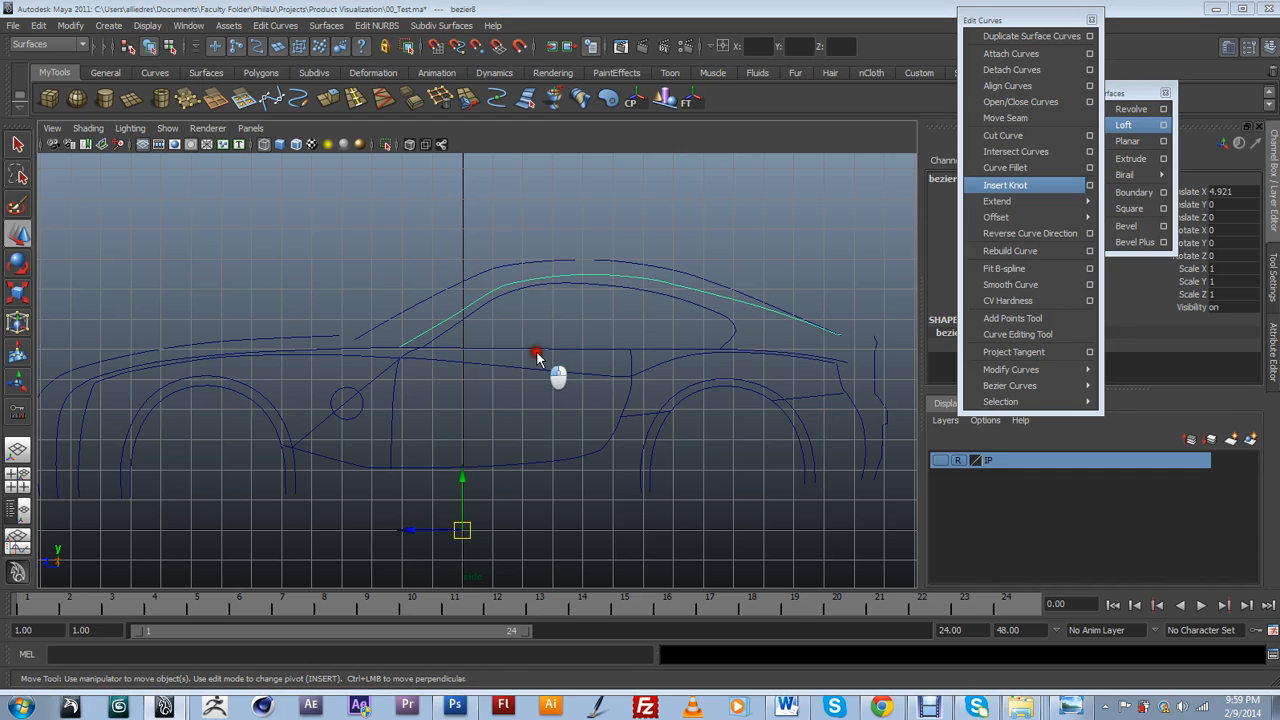
left_click_drag(488, 350, 488, 348)
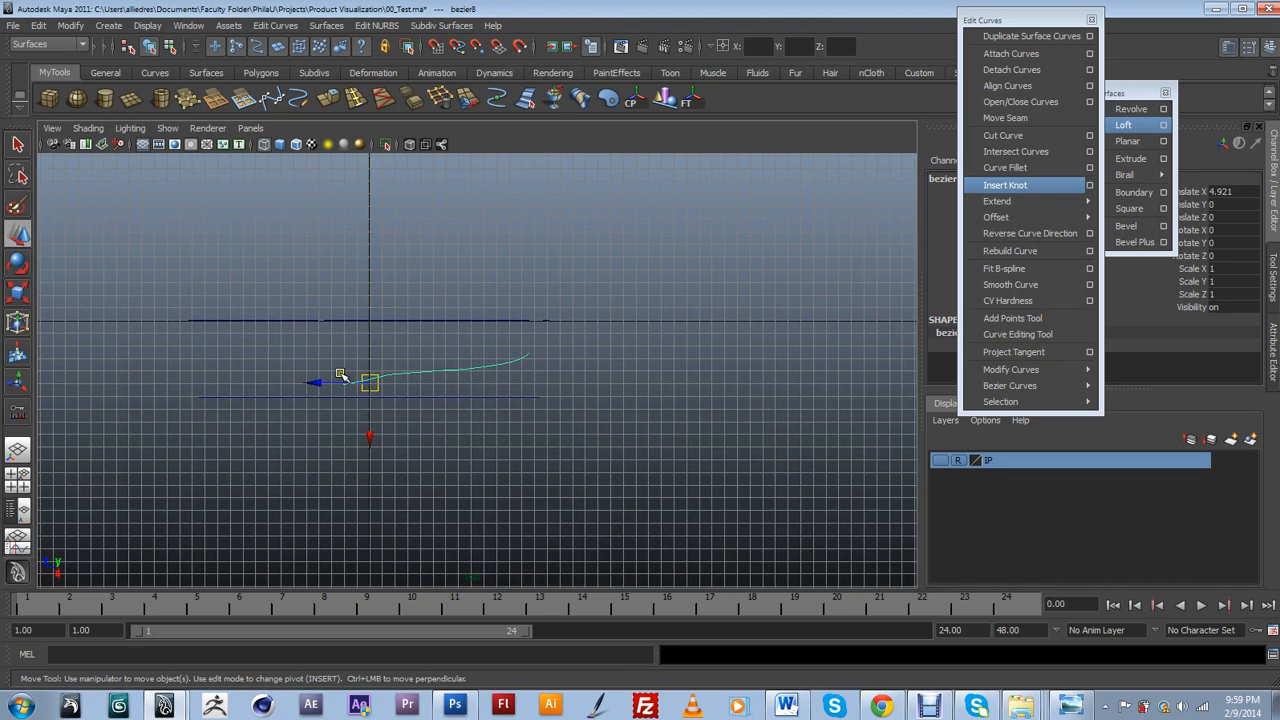
key("space")
left_click_drag(467, 395, 532, 352)
left_click_drag(640, 215, 694, 372, "alt")
left_click_drag(677, 296, 715, 305, "alt")
left_click_drag(458, 397, 434, 375, "alt")
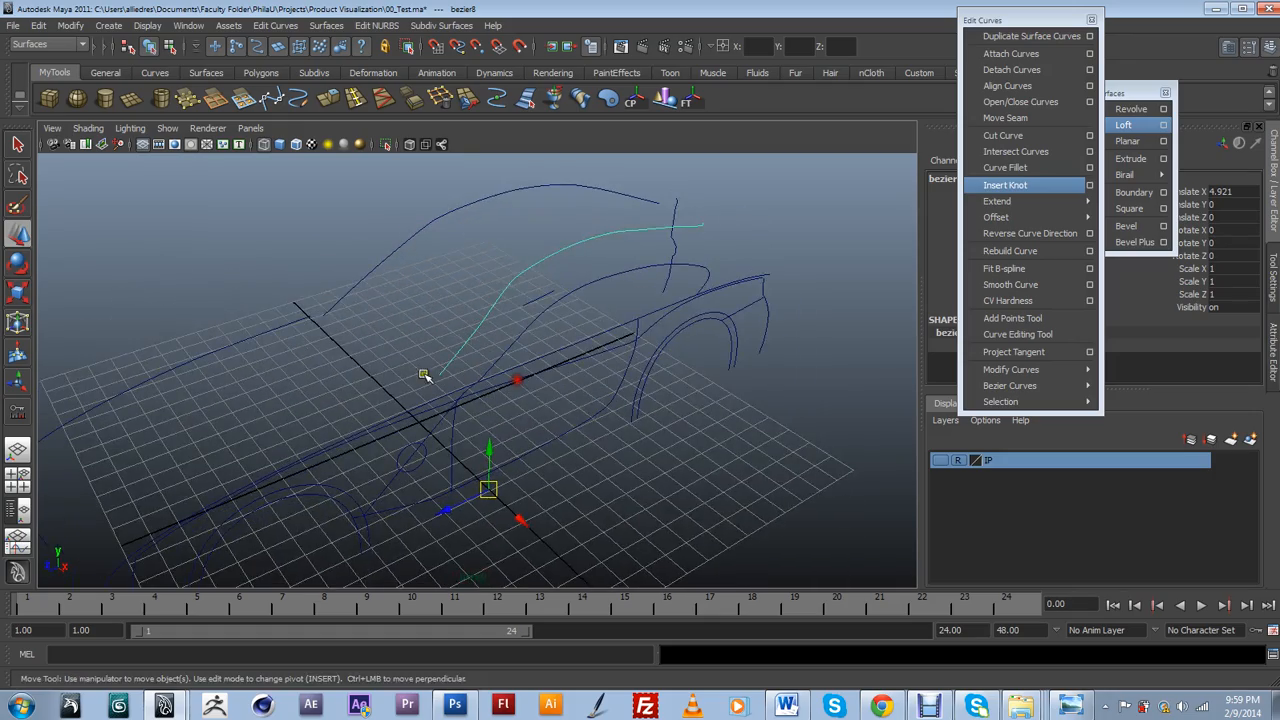
left_click_drag(617, 222, 568, 334, "alt")
Select the side window curve, show the IP reference layer, and shift the curve inward to Translate X 5.253 in the top view.
left_click(567, 282)
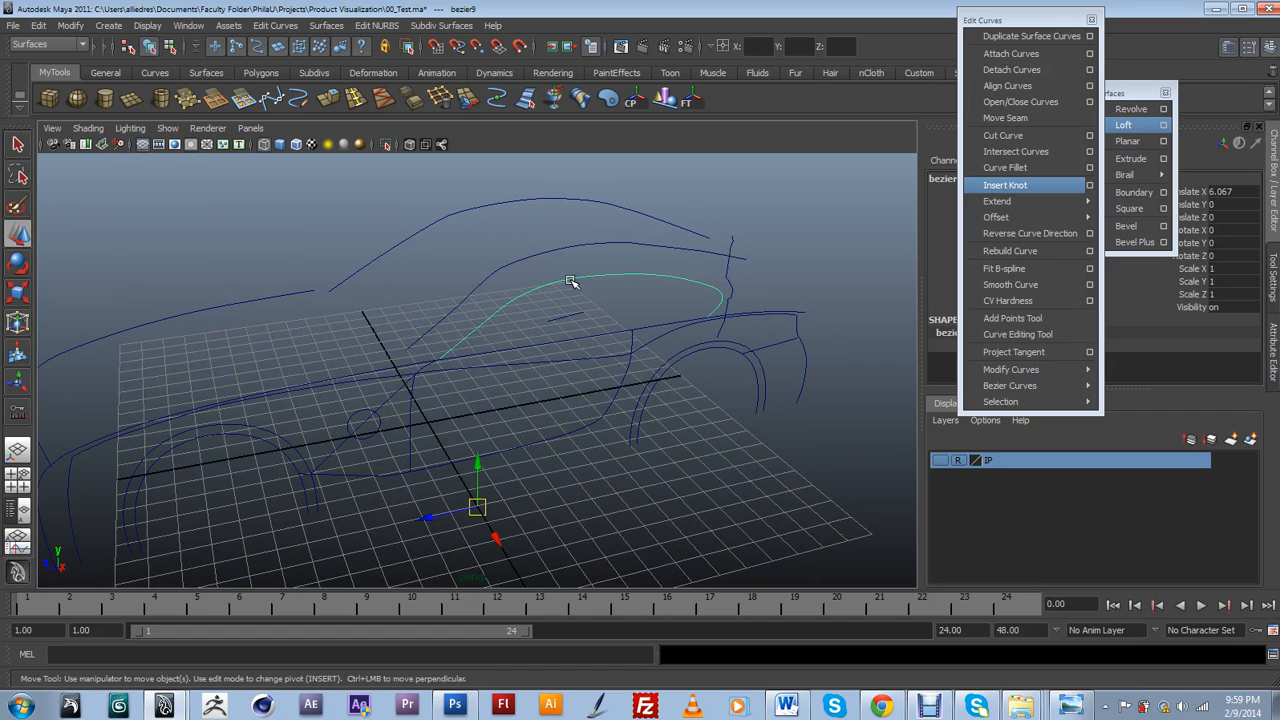
left_click(937, 459)
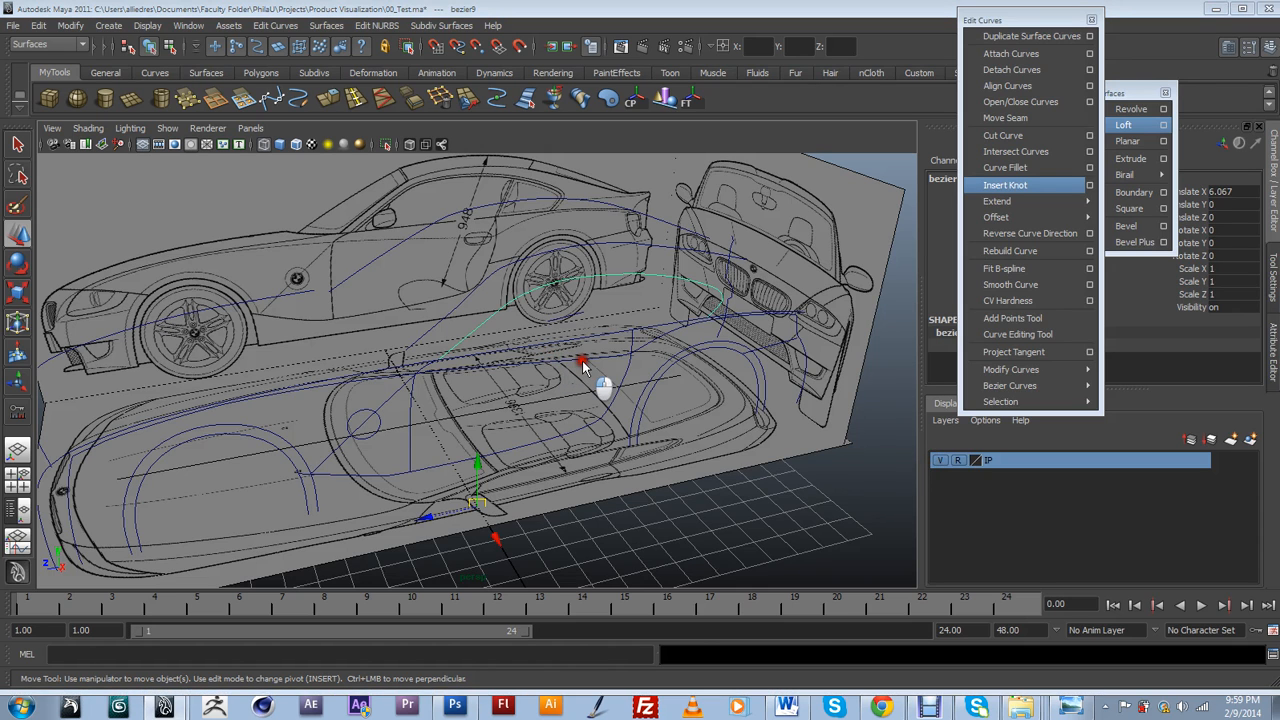
left_click_drag(519, 359, 534, 363)
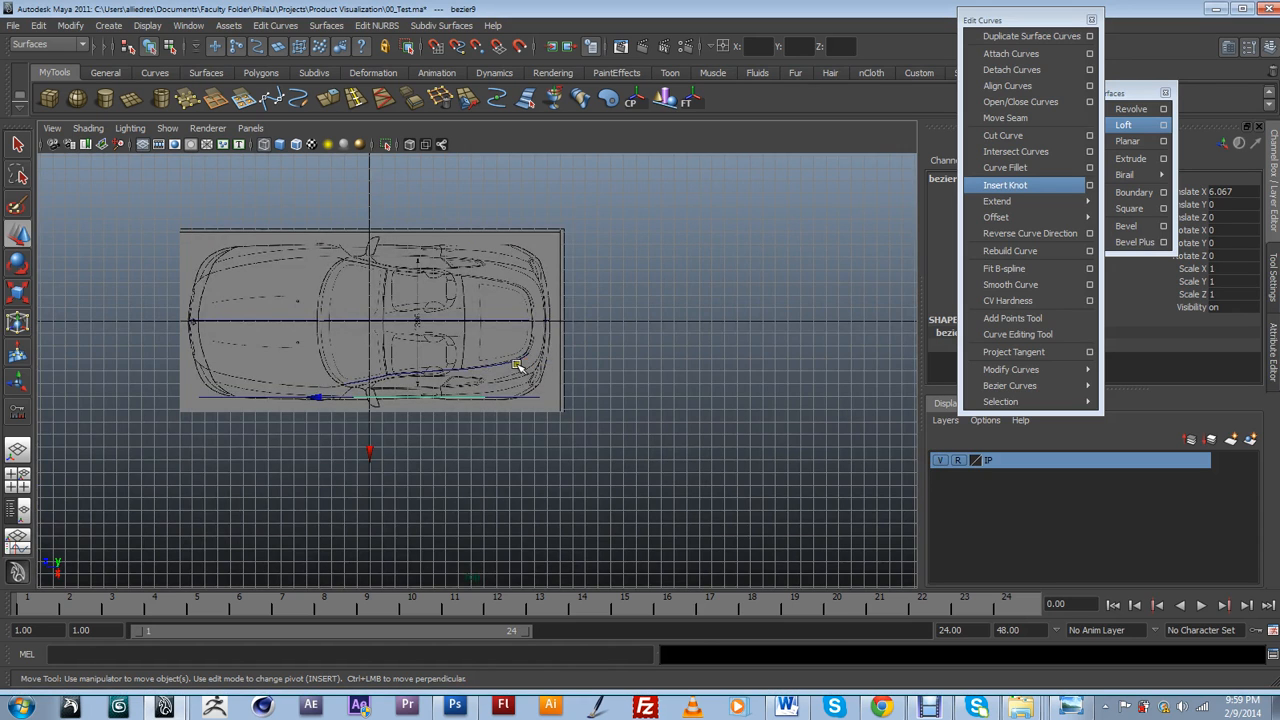
scroll(518, 364, "up", 3)
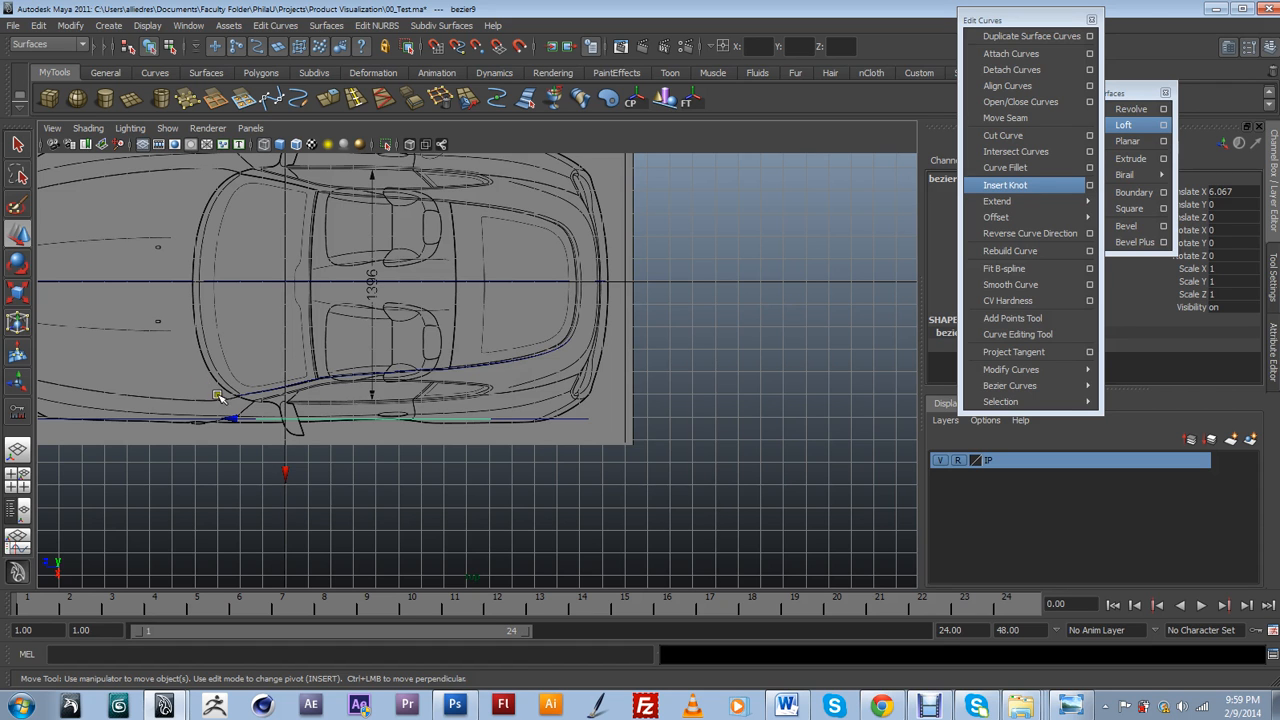
scroll(212, 393, "up", 3)
scroll(310, 375, "up", 3)
middle_click_drag(363, 489, 373, 454)
scroll(430, 440, "up", 3)
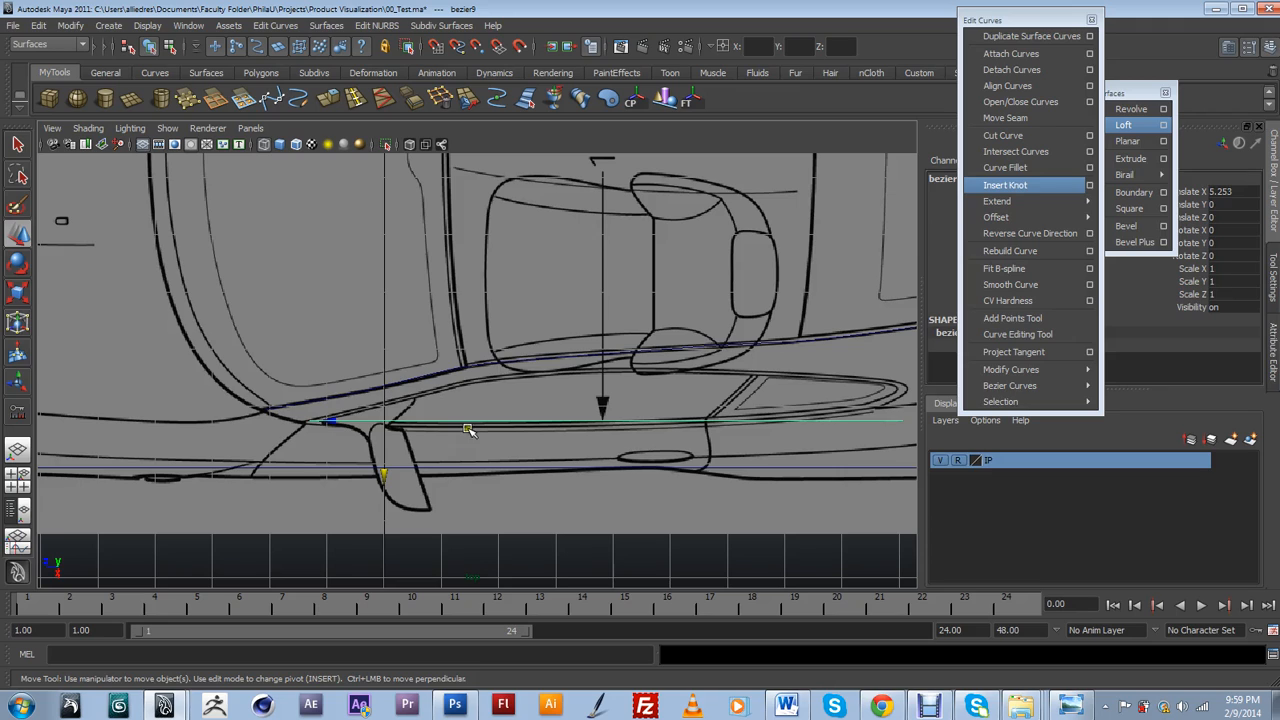
Show the window curve's control vertices and move the anchors near the side mirror inward onto the window outline in the top view.
right_click_drag(474, 420, 440, 421)
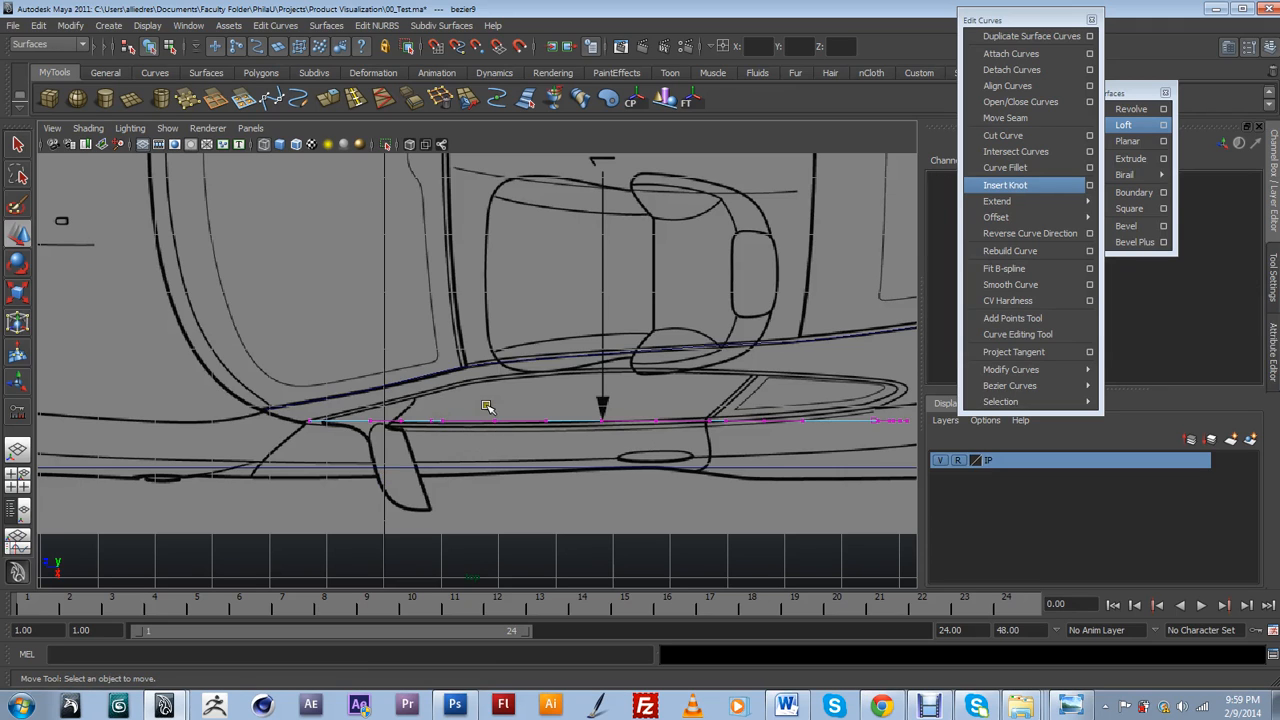
left_click_drag(489, 438, 497, 441)
left_click_drag(490, 396, 496, 400)
left_click_drag(402, 429, 400, 408)
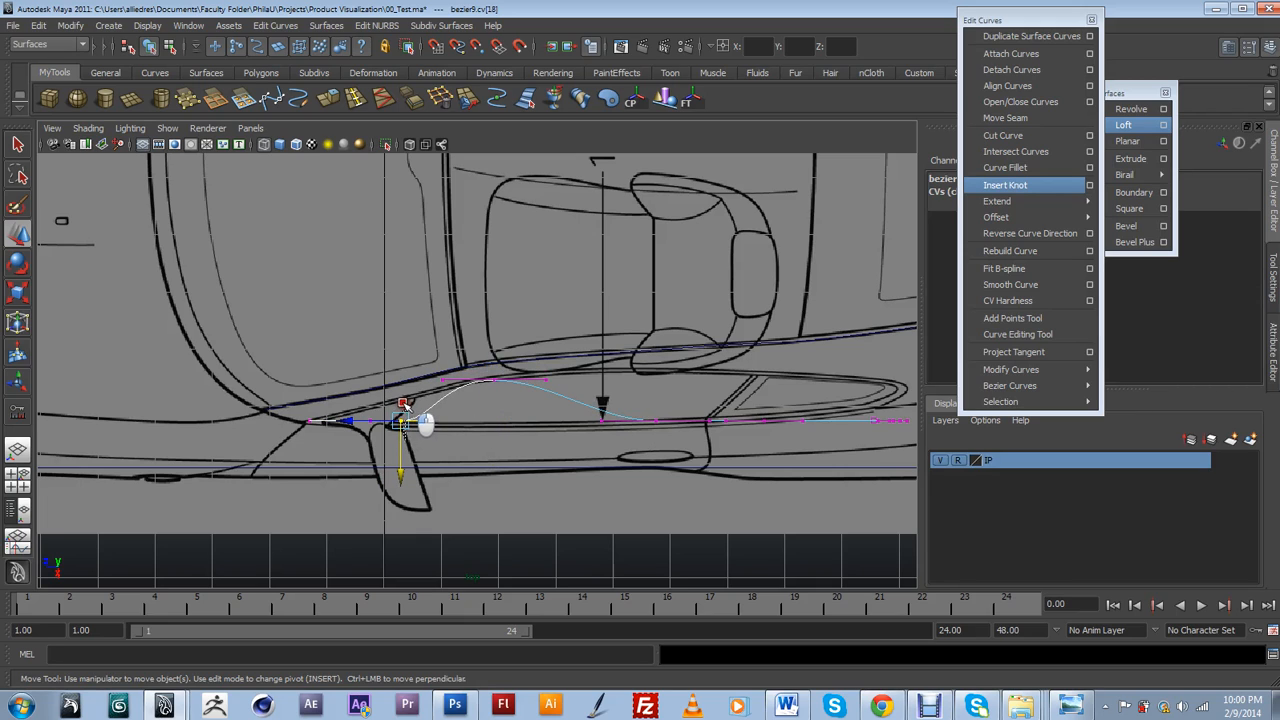
left_click(404, 404)
left_click(399, 430)
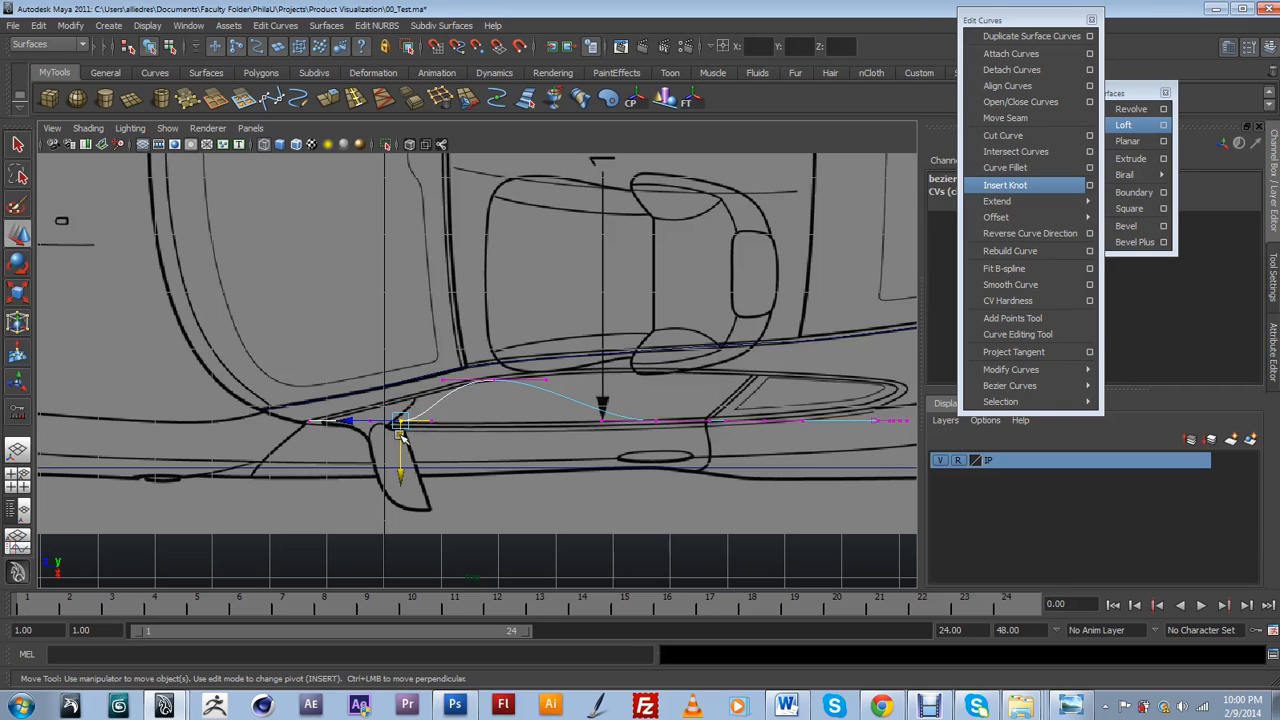
left_click_drag(400, 450, 399, 427)
Check the curve in object mode, return to its control vertices, and slope the tangent handle beside the mirror along the window outline.
key("F8")
left_click(396, 403)
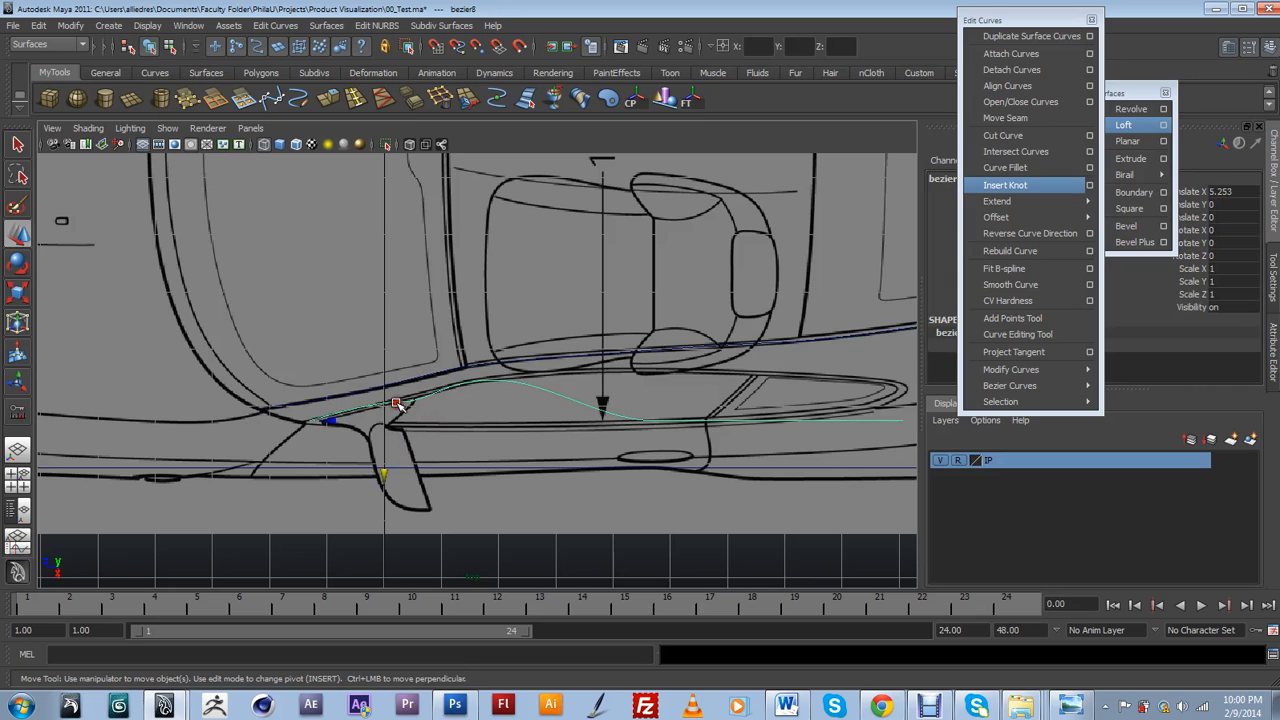
key("F8")
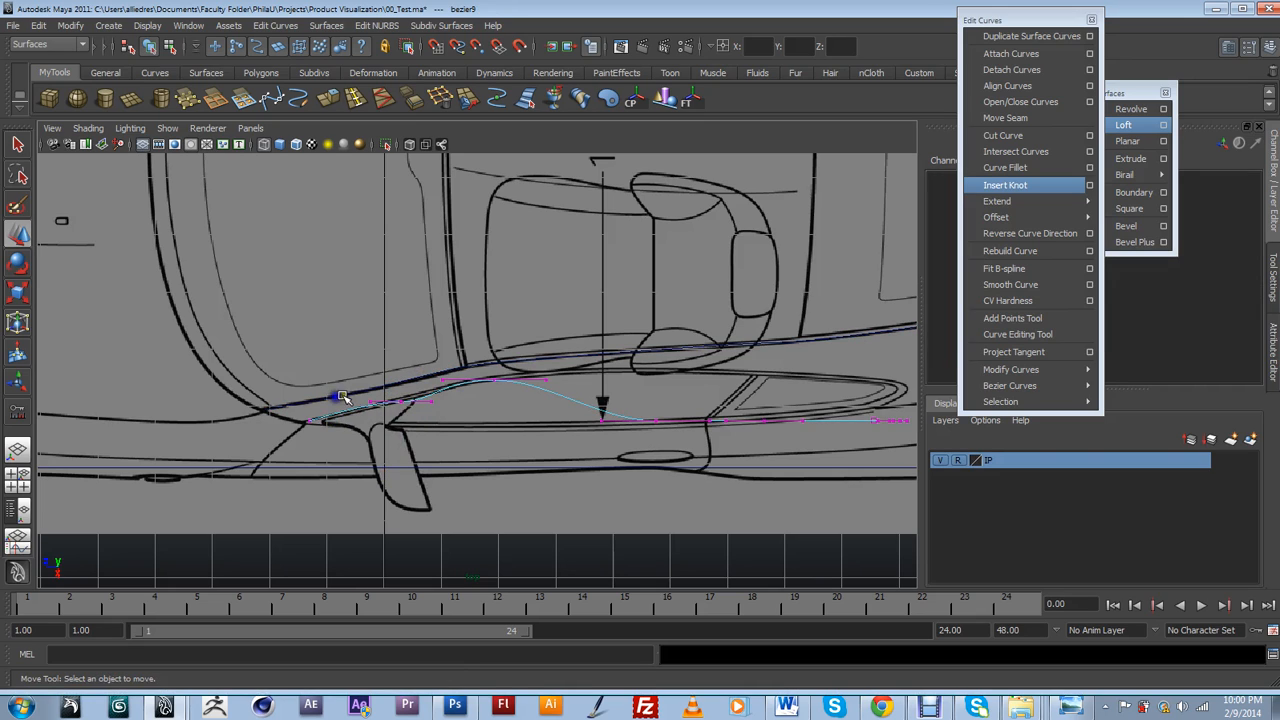
left_click(436, 405)
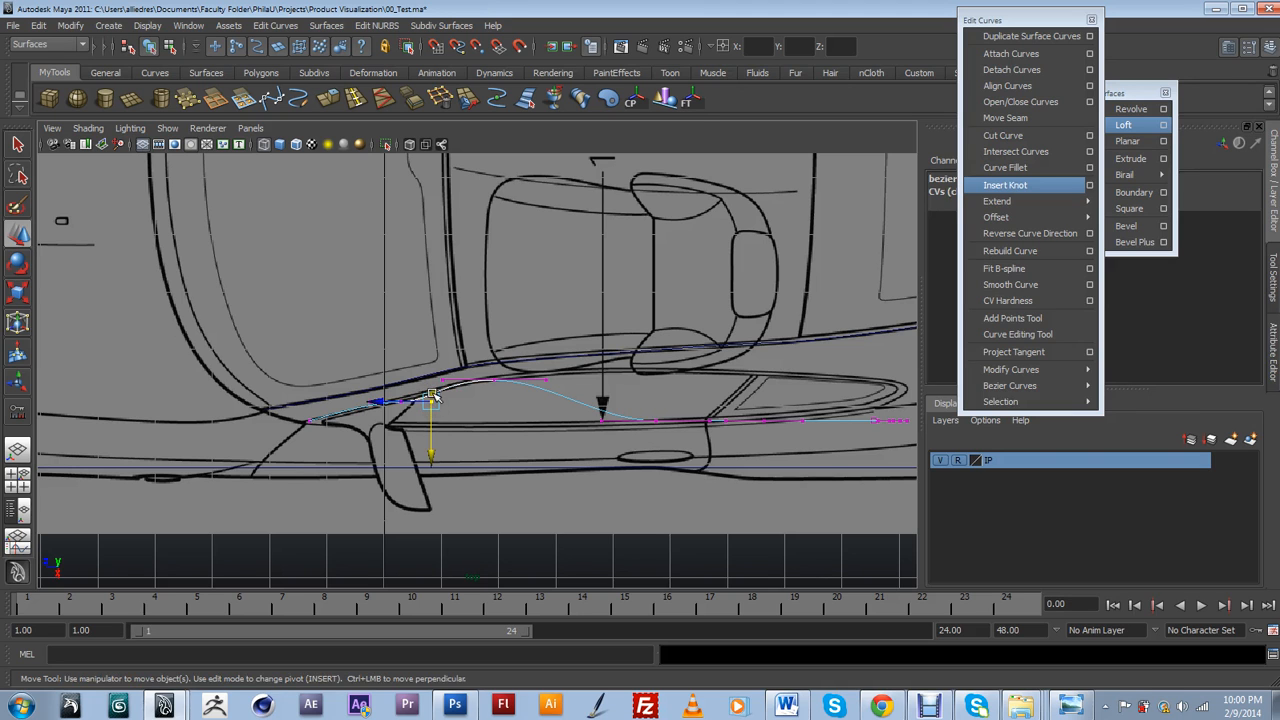
Move the anchor above the door handle inward onto the window's upper line and align the neighbouring tangent handles with the outline.
middle_click_drag(570, 426, 440, 426, "alt")
left_click(524, 430)
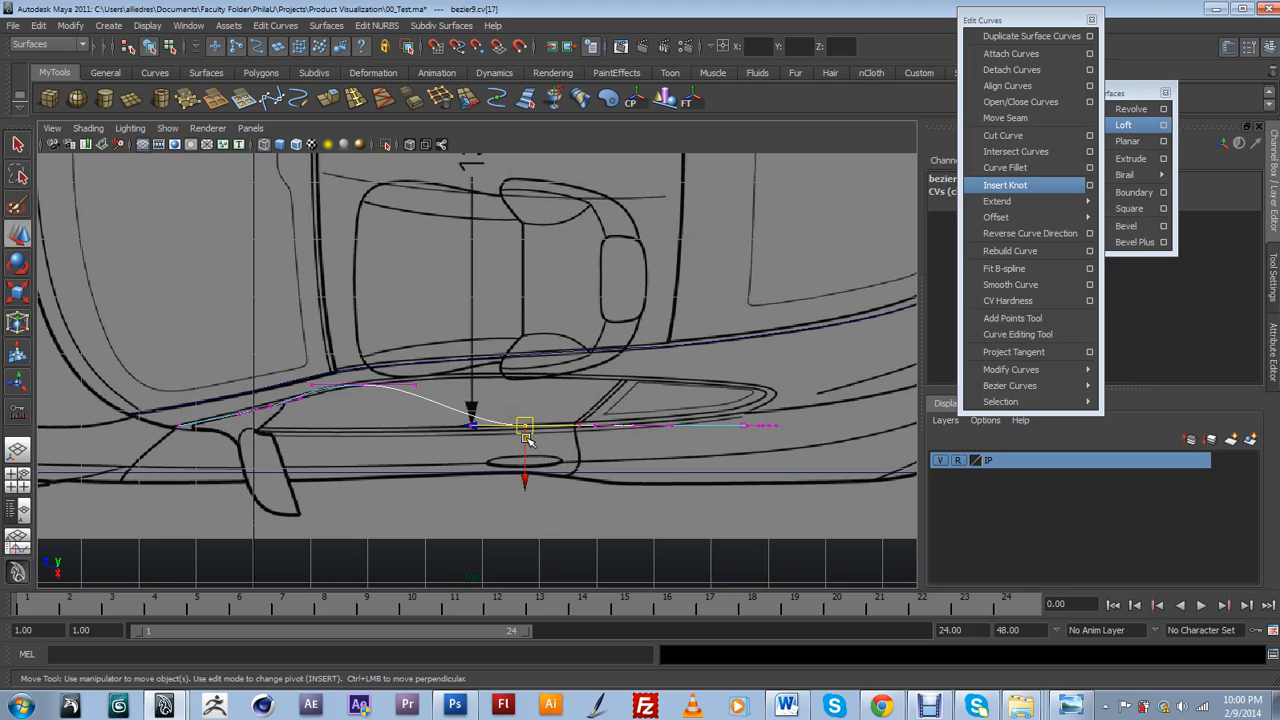
left_click_drag(525, 439, 520, 393)
middle_click_drag(388, 441, 496, 438, "alt")
scroll(500, 450, "up", 3)
left_click_drag(569, 415, 533, 364)
left_click_drag(372, 386, 403, 410)
left_click_drag(401, 403, 402, 403)
left_click(364, 459)
scroll(374, 458, "up", 1)
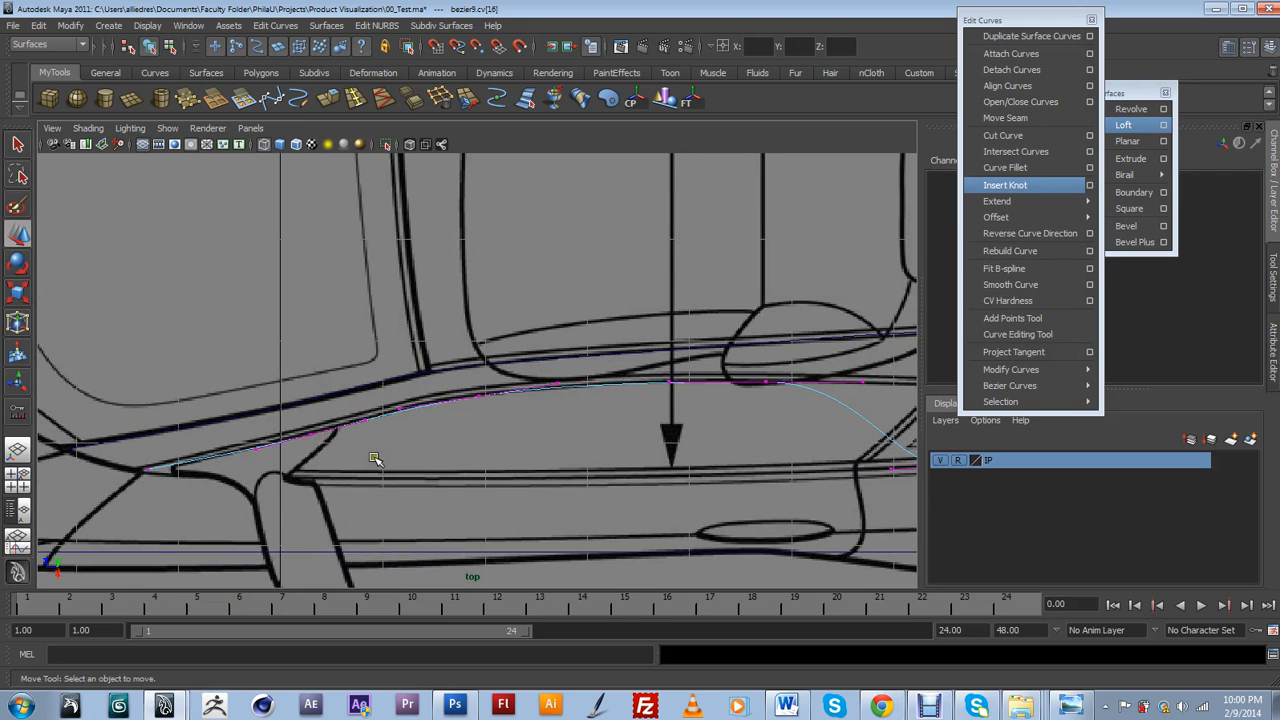
Refine the two front anchors so the curve lies on the outermost line of the front window outline in the top view.
scroll(283, 418, "down", 5)
middle_click_drag(630, 450, 456, 428, "alt")
scroll(440, 430, "down", 2)
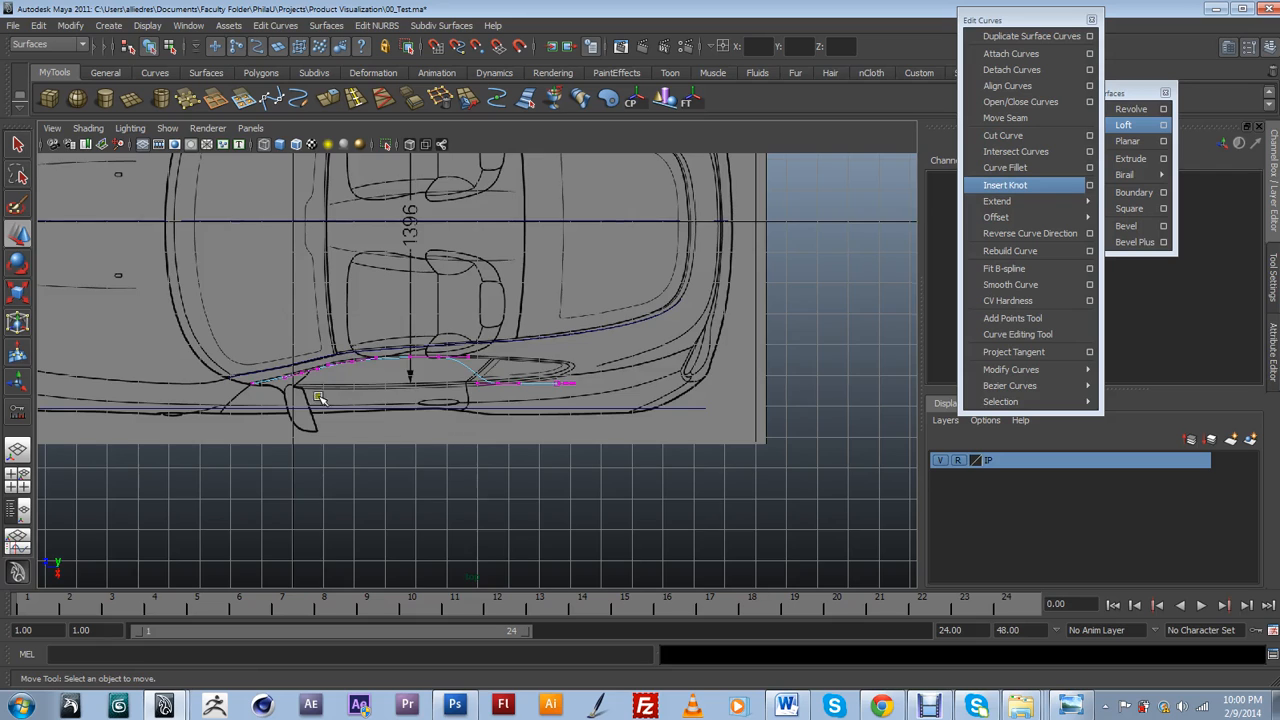
middle_click_drag(315, 394, 481, 422, "alt")
scroll(487, 428, "up", 6)
scroll(540, 460, "up", 5)
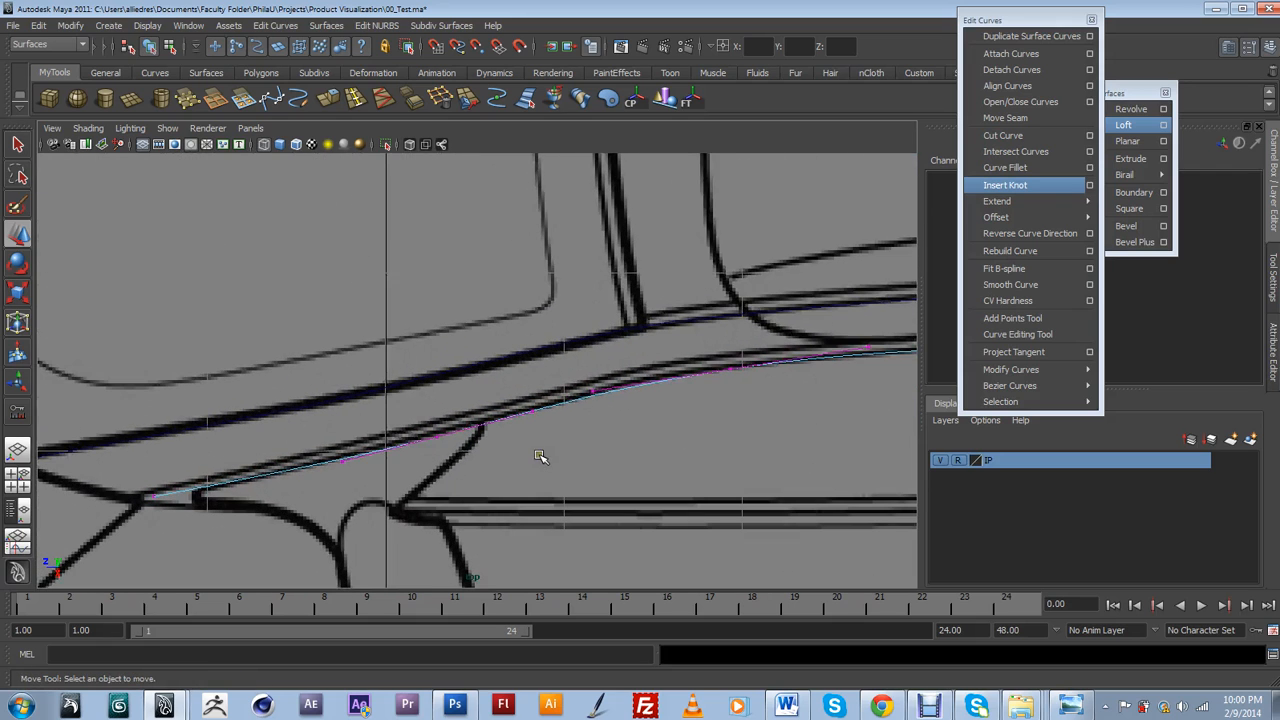
left_click(721, 359)
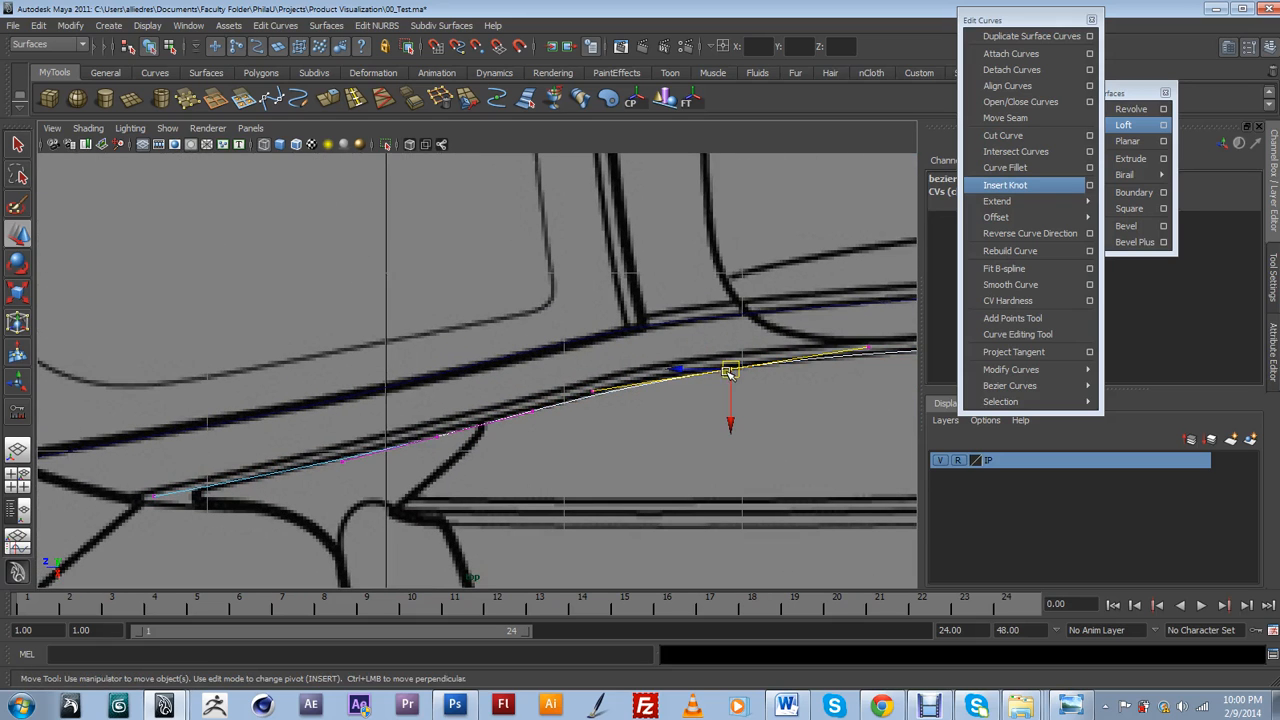
left_click_drag(730, 368, 725, 354)
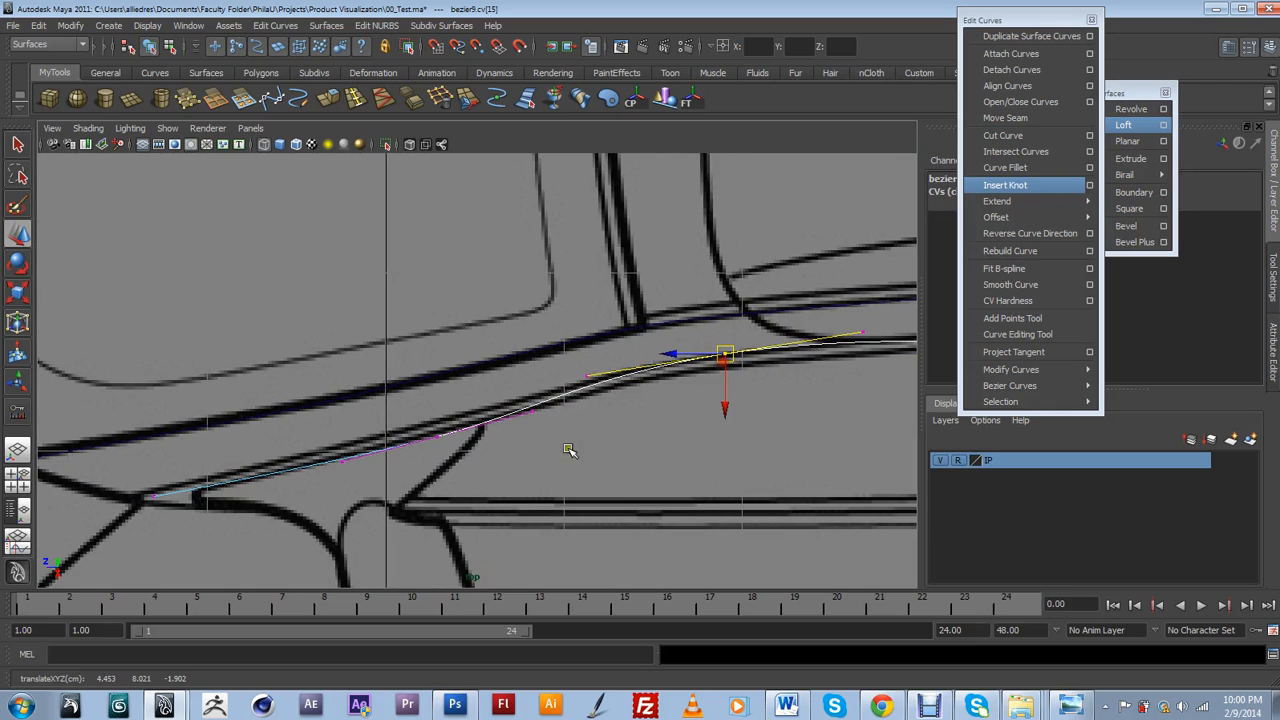
middle_click_drag(501, 461, 541, 449, "alt")
left_click(477, 426)
left_click_drag(466, 413, 491, 431)
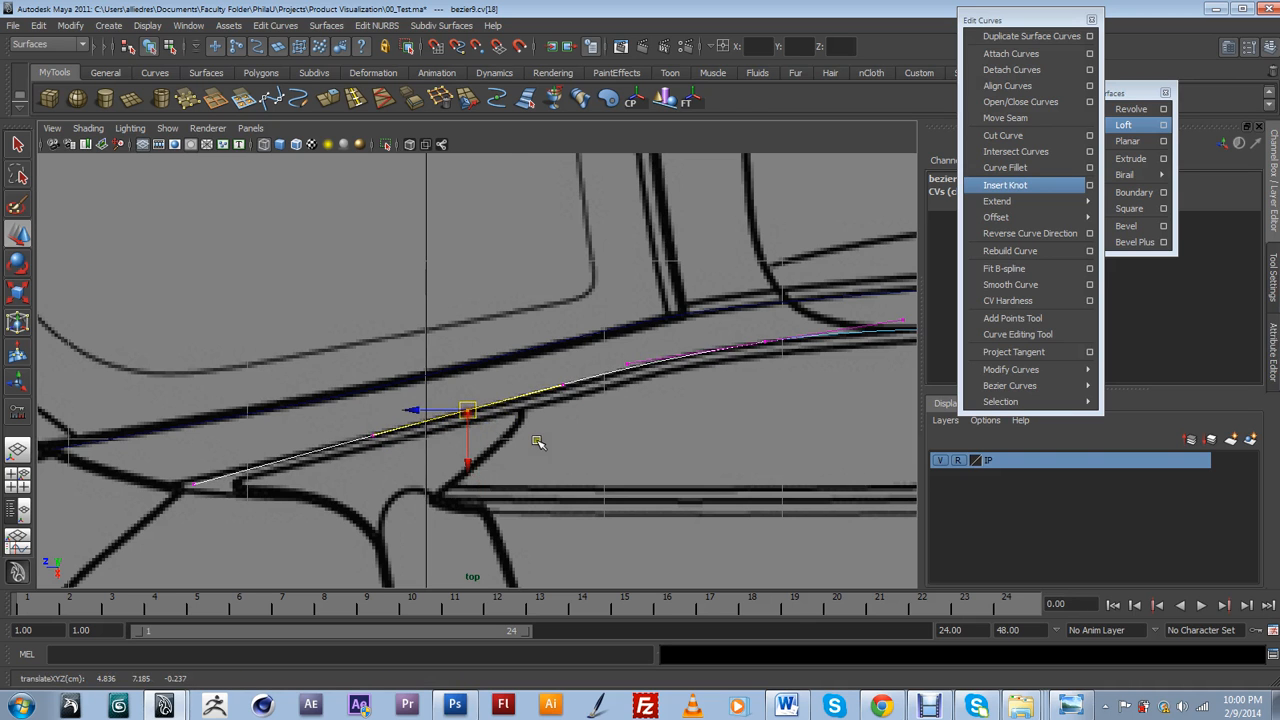
Move the anchors along the middle and at the quarter window inward onto the window outline's upper line.
scroll(537, 442, "down", 6)
middle_click_drag(686, 451, 437, 497, "alt")
scroll(437, 497, "up", 4)
left_click_drag(477, 464, 477, 428)
middle_click_drag(477, 428, 371, 398, "alt")
left_click(575, 505)
left_click_drag(598, 414, 606, 409)
Save the scene.
left_click(14, 26)
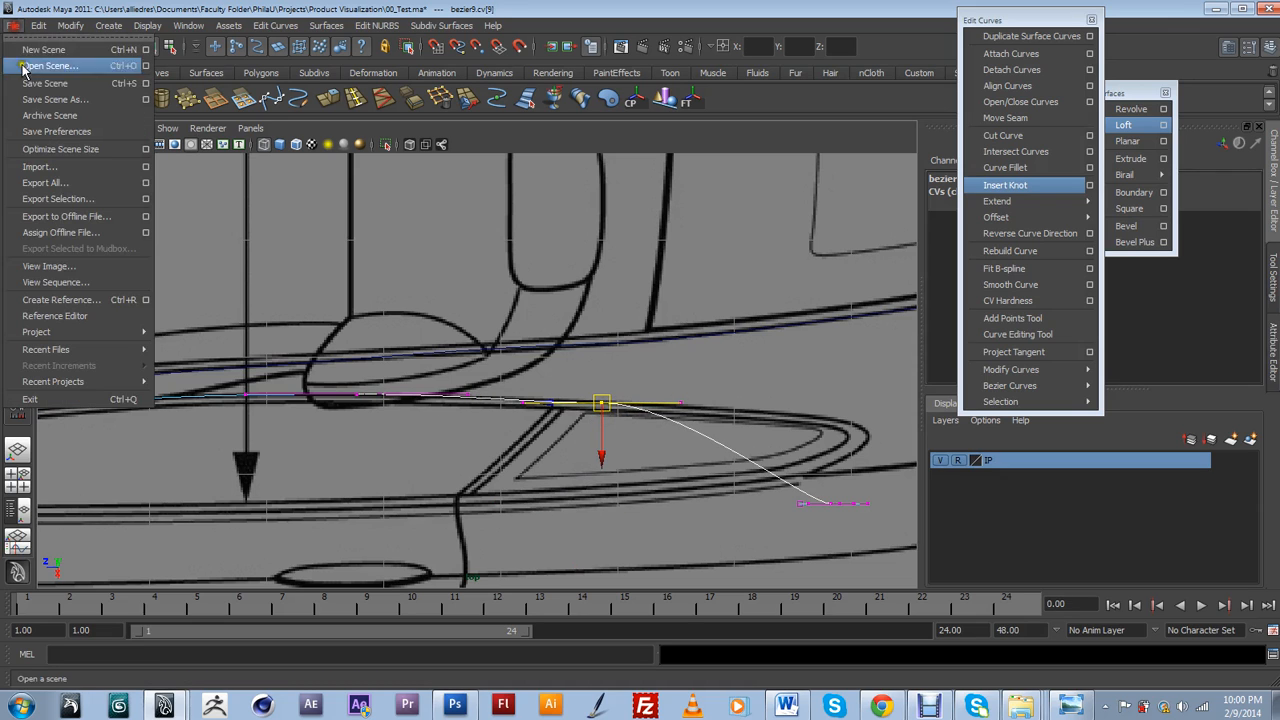
left_click(40, 88)
key("q")
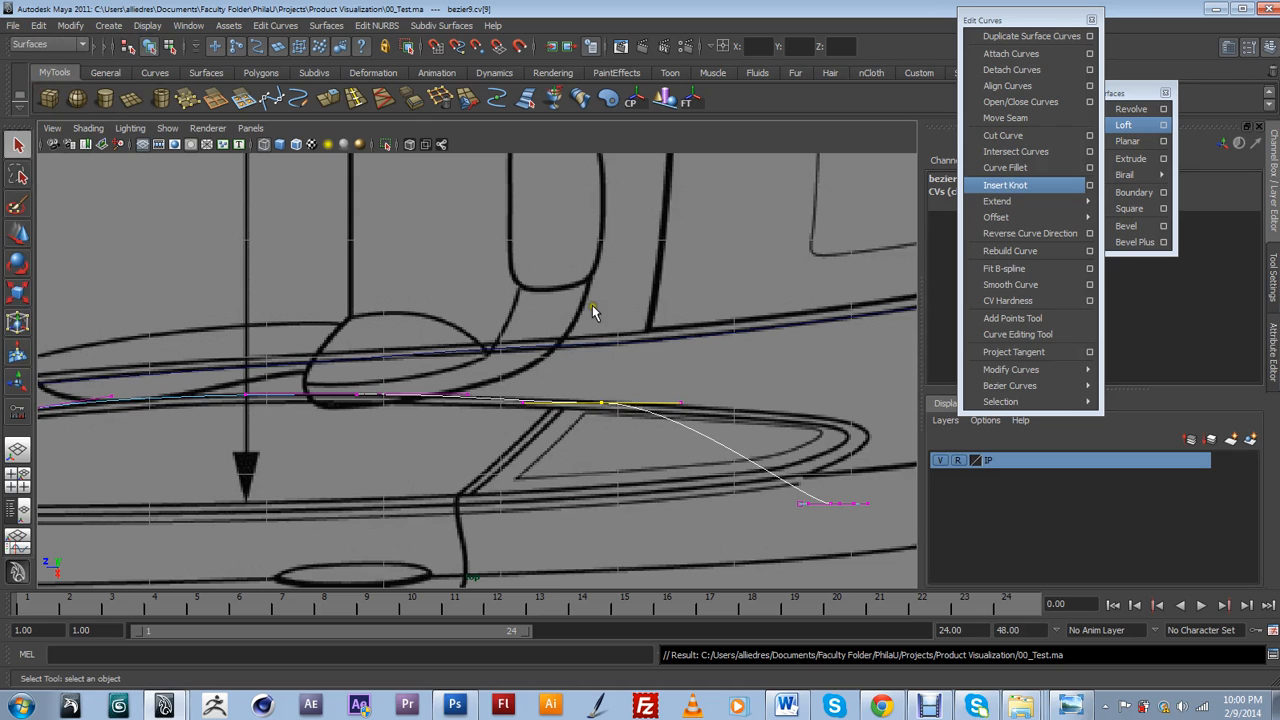
Move the curve's rear anchor and following control points around the quarter window's rounded rear tip in the top view.
scroll(740, 442, "down", 5)
scroll(651, 492, "up", 5)
left_click(630, 479)
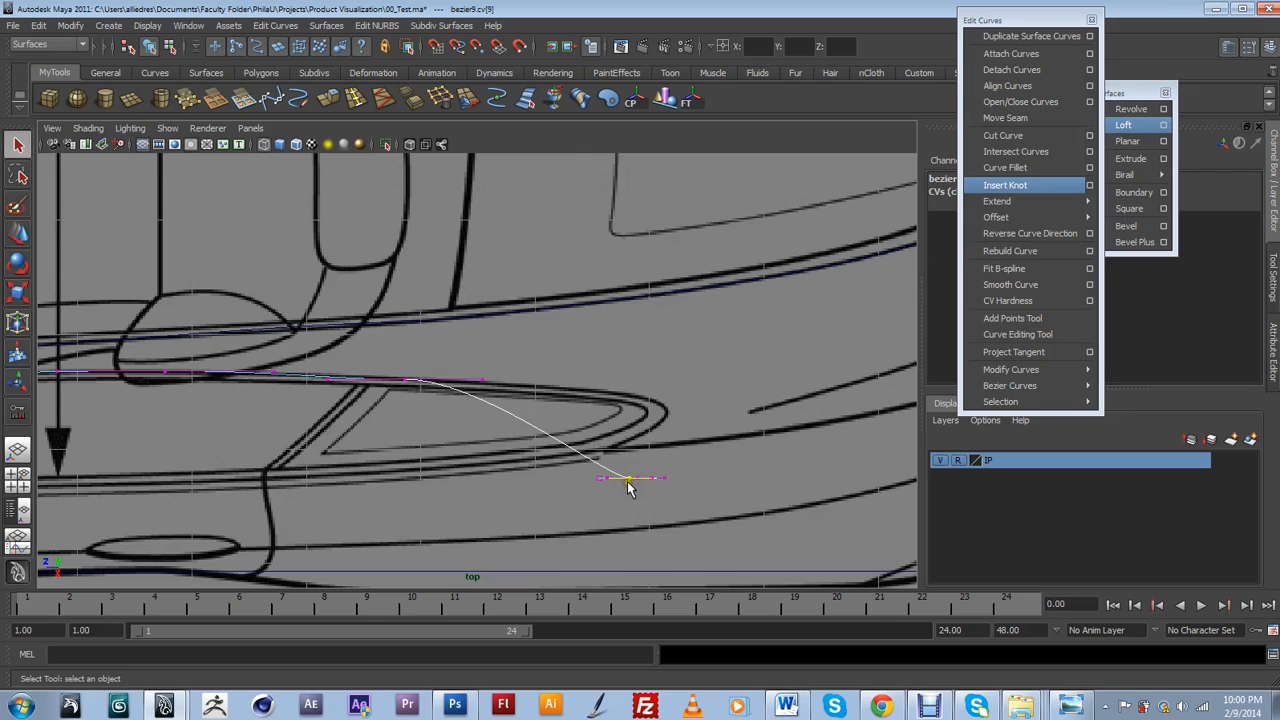
key("w")
middle_click_drag(655, 505, 640, 399)
left_click(650, 478)
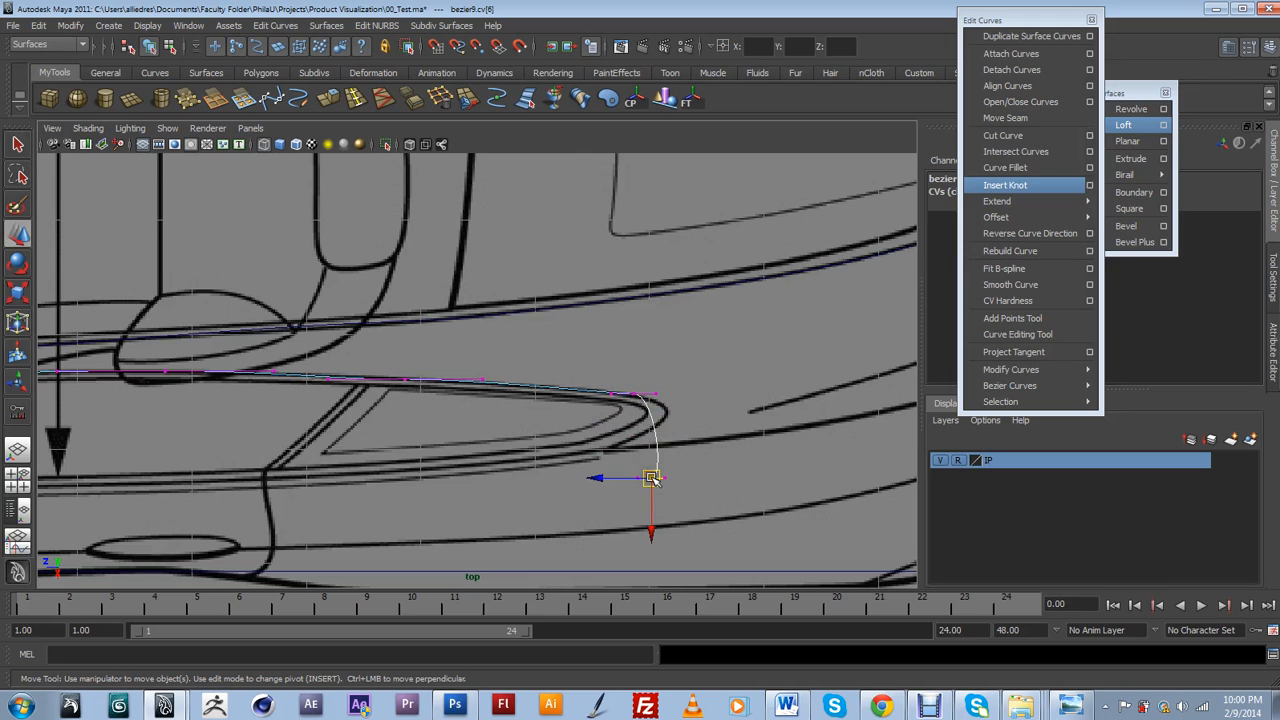
middle_click_drag(676, 420, 665, 419)
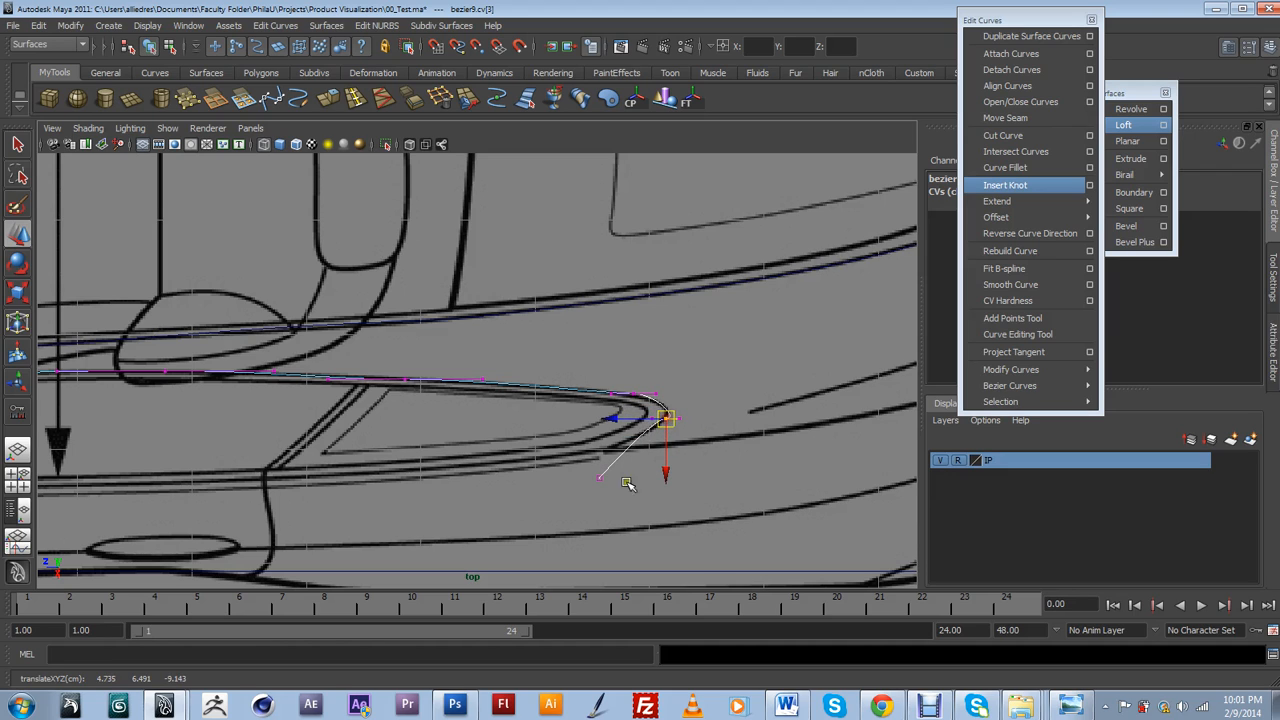
Move the curve's end point onto the window's lower outline behind the quarter window and select the adjacent tangent handle.
left_click(599, 477)
middle_click_drag(617, 472, 607, 458)
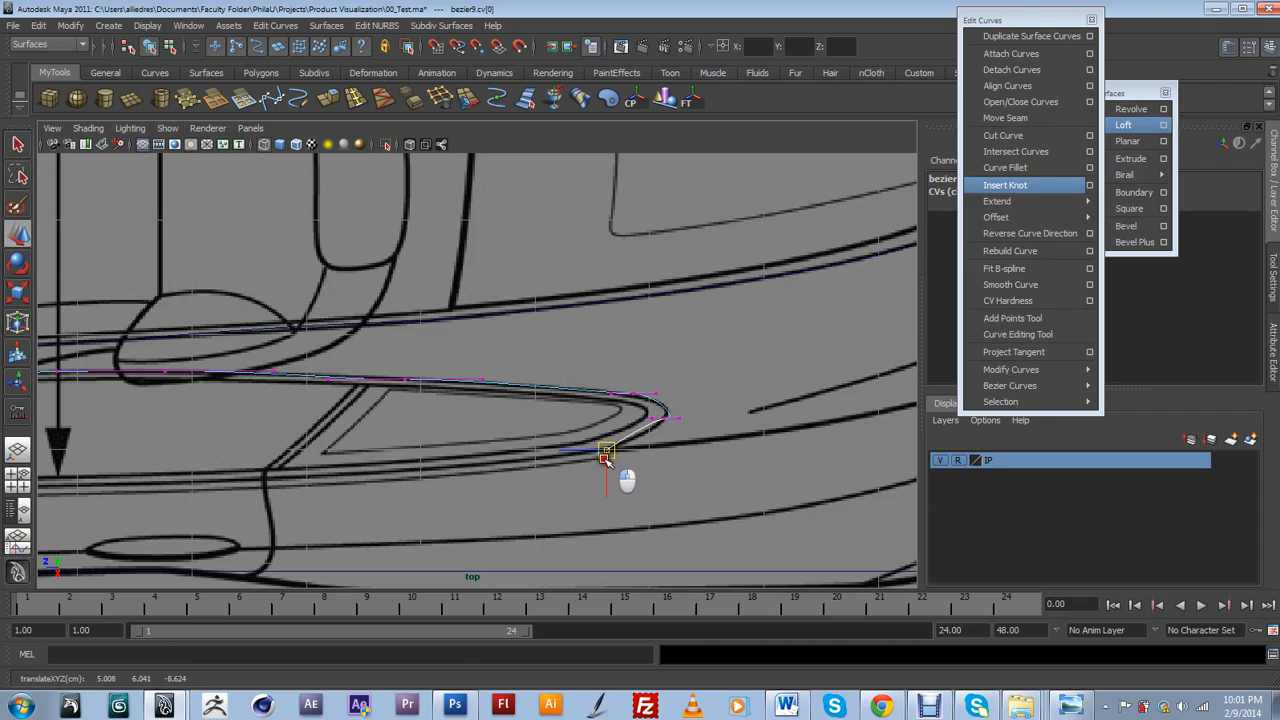
scroll(658, 463, "up", 1)
left_click(673, 438)
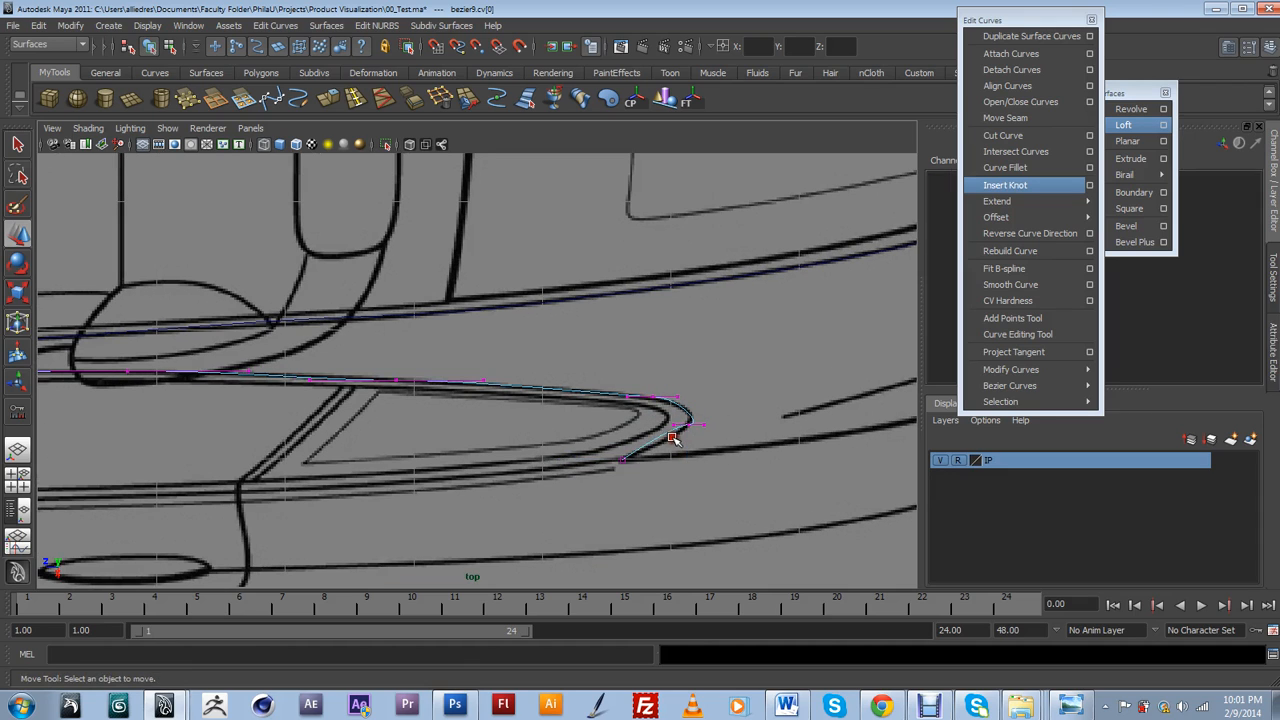
left_click(676, 440)
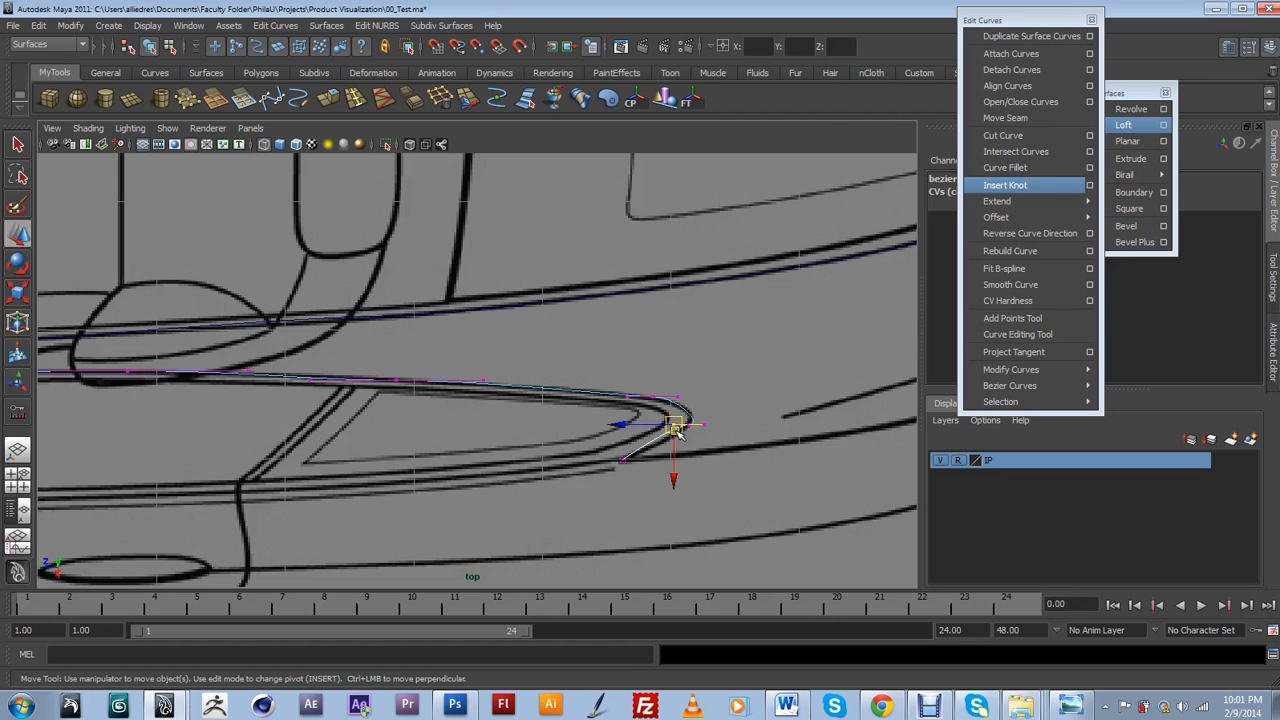
Return to the perspective view, deselect the curve, and examine the car curves against the reference drawings from several angles.
scroll(660, 457, "down", 5)
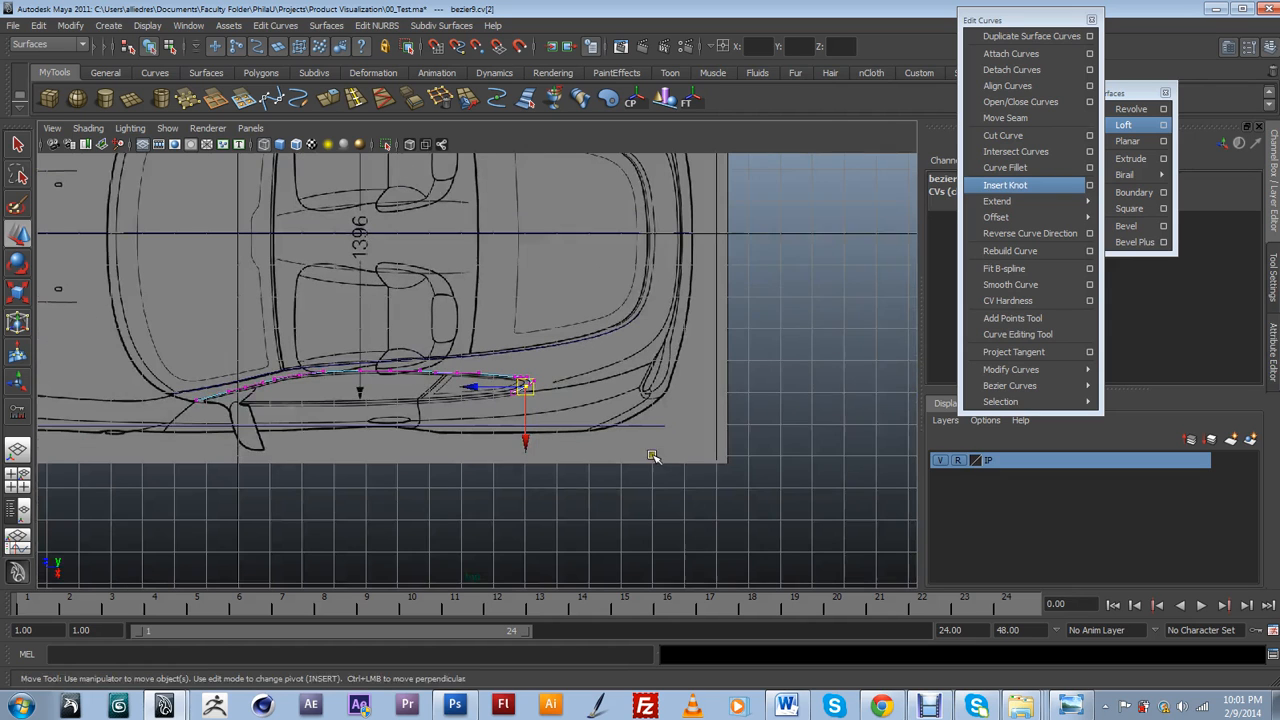
key("space")
left_click_drag(414, 409, 429, 380)
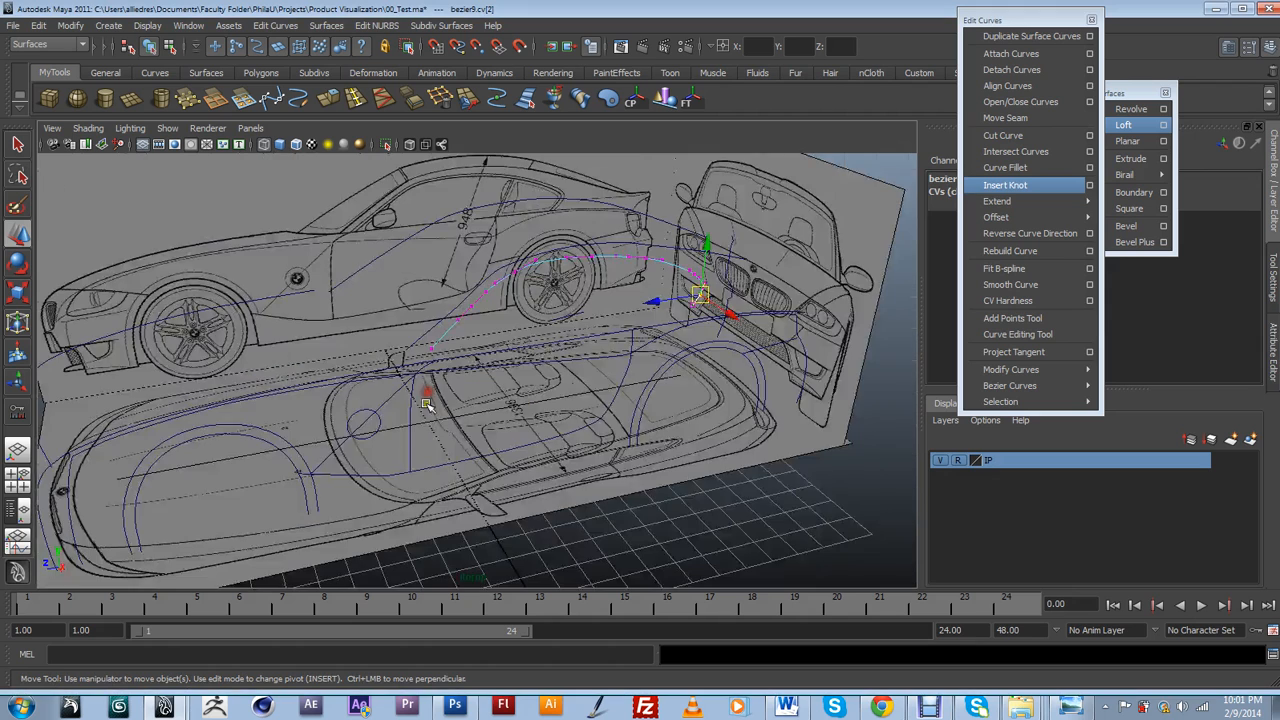
left_click(624, 456)
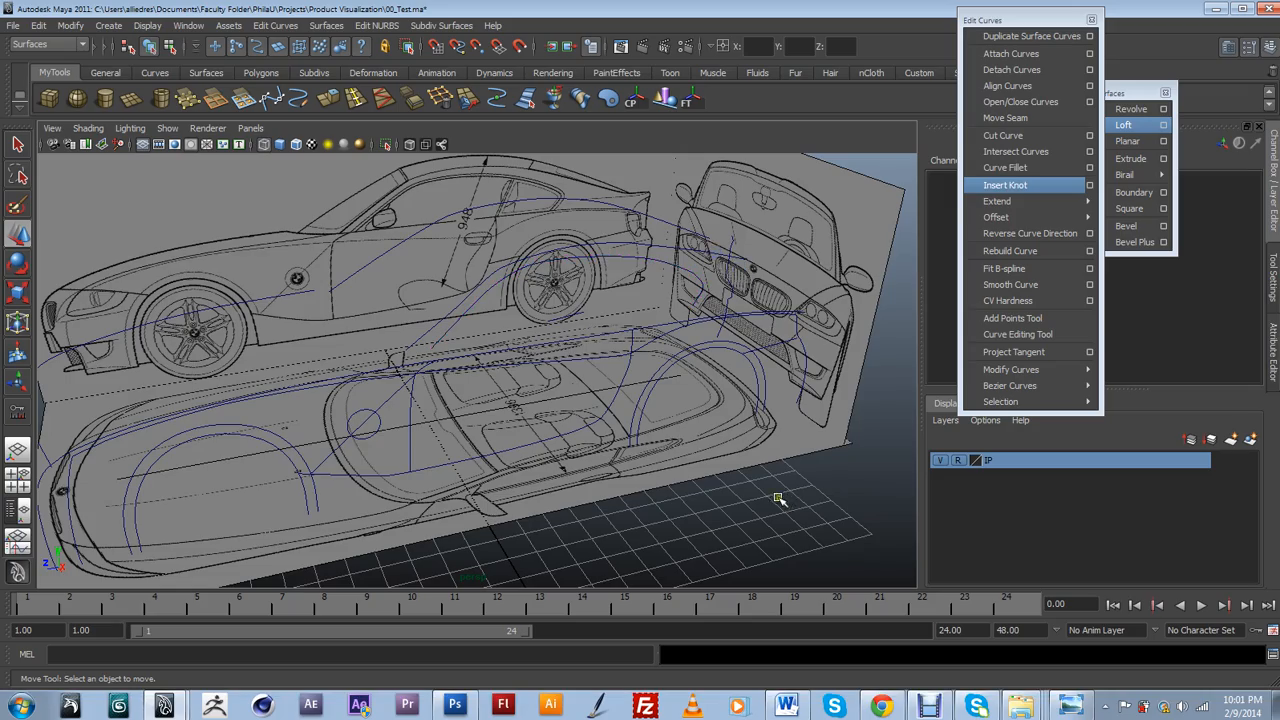
left_click_drag(763, 503, 548, 502, "alt")
left_click_drag(634, 403, 576, 386, "alt")
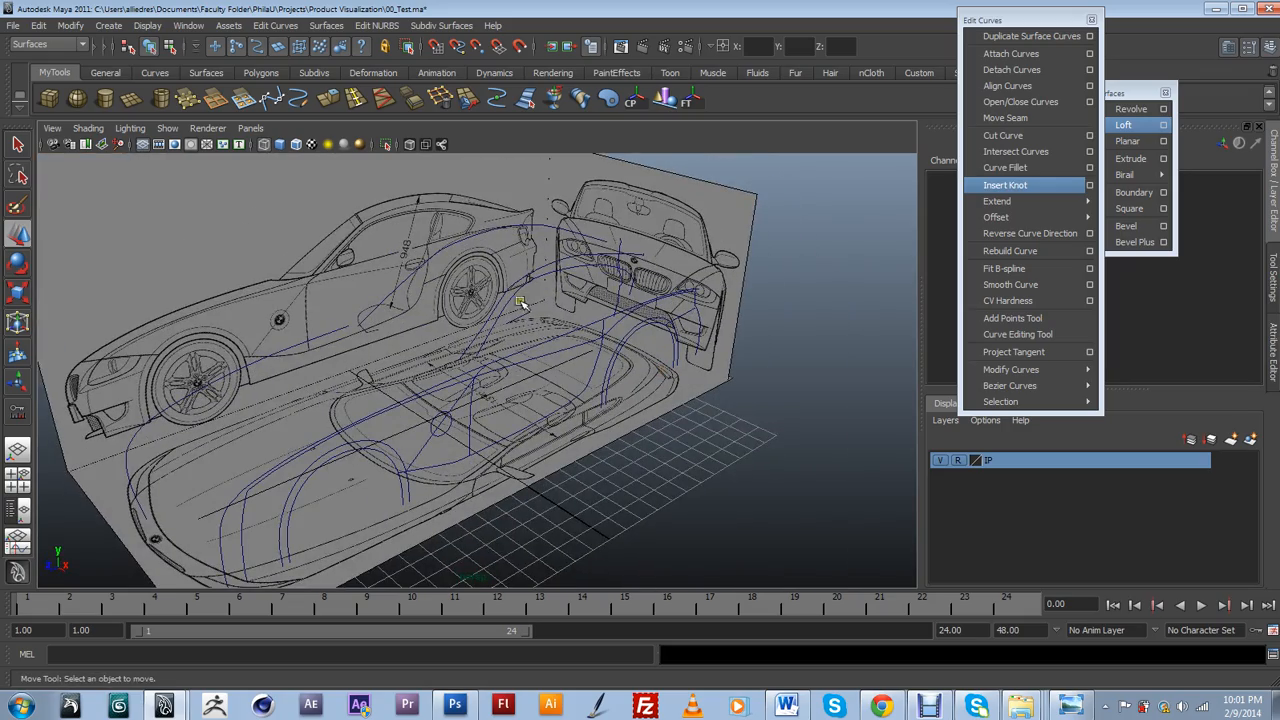
left_click_drag(634, 318, 577, 360, "alt")
left_click_drag(556, 260, 514, 339, "alt")
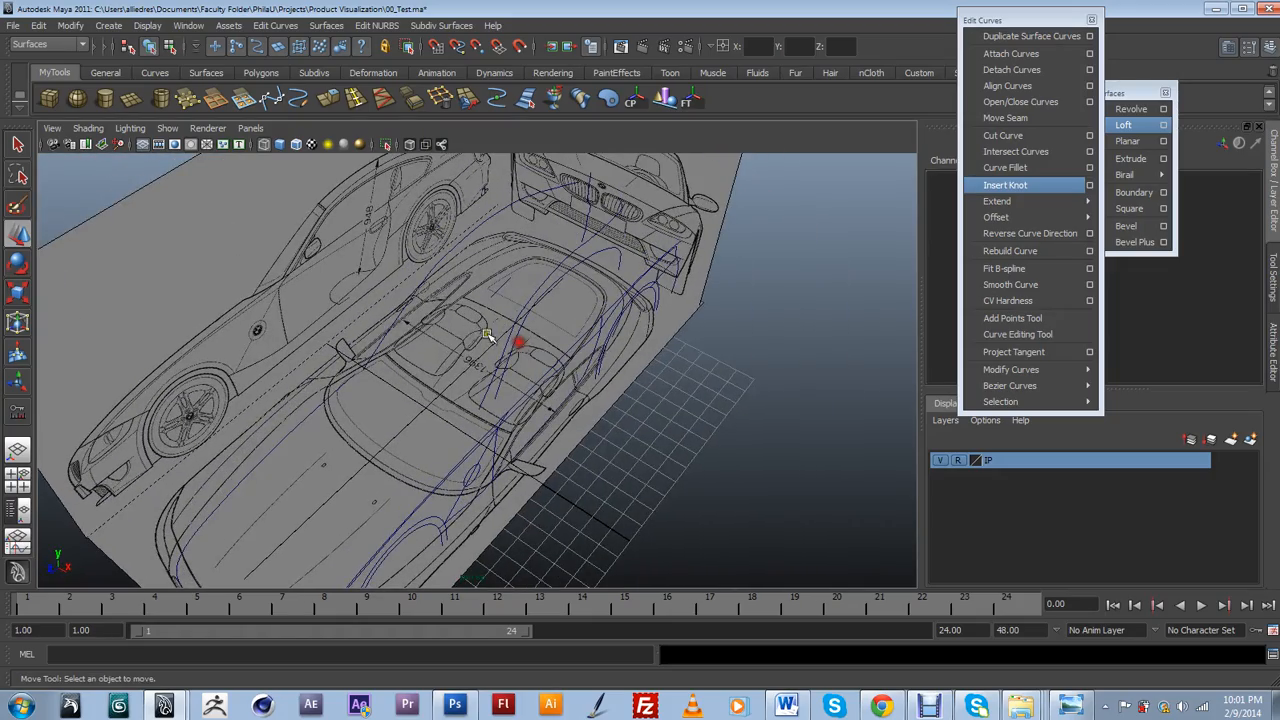
left_click_drag(545, 218, 570, 380, "alt")
scroll(552, 420, "up", 4)
left_click_drag(686, 334, 531, 417, "alt")
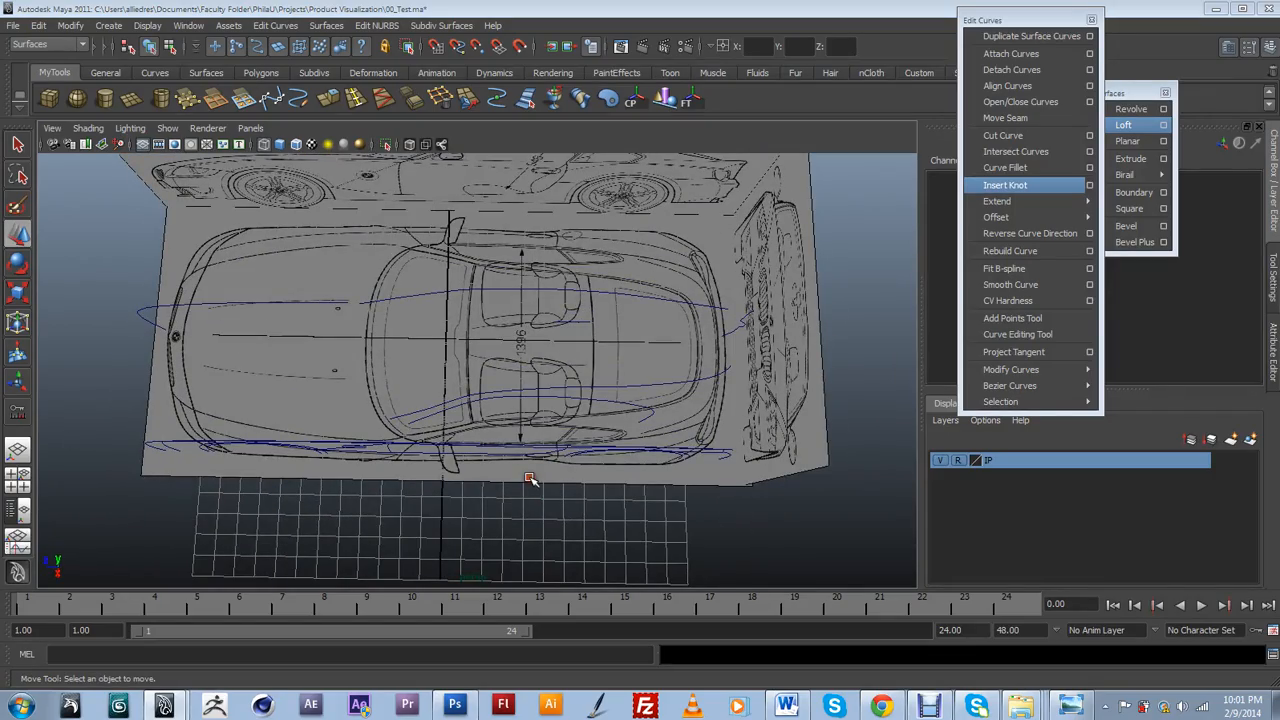
left_click_drag(522, 482, 560, 355, "alt")
left_click(555, 342)
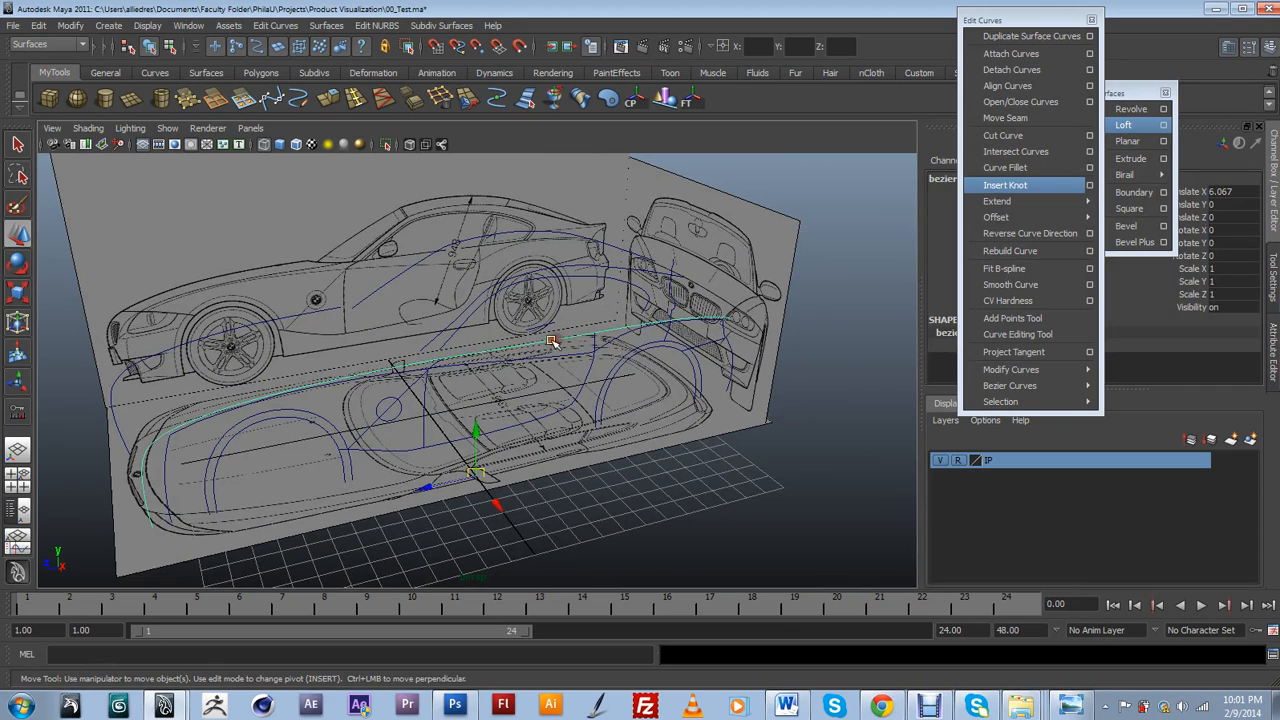
left_click(543, 420)
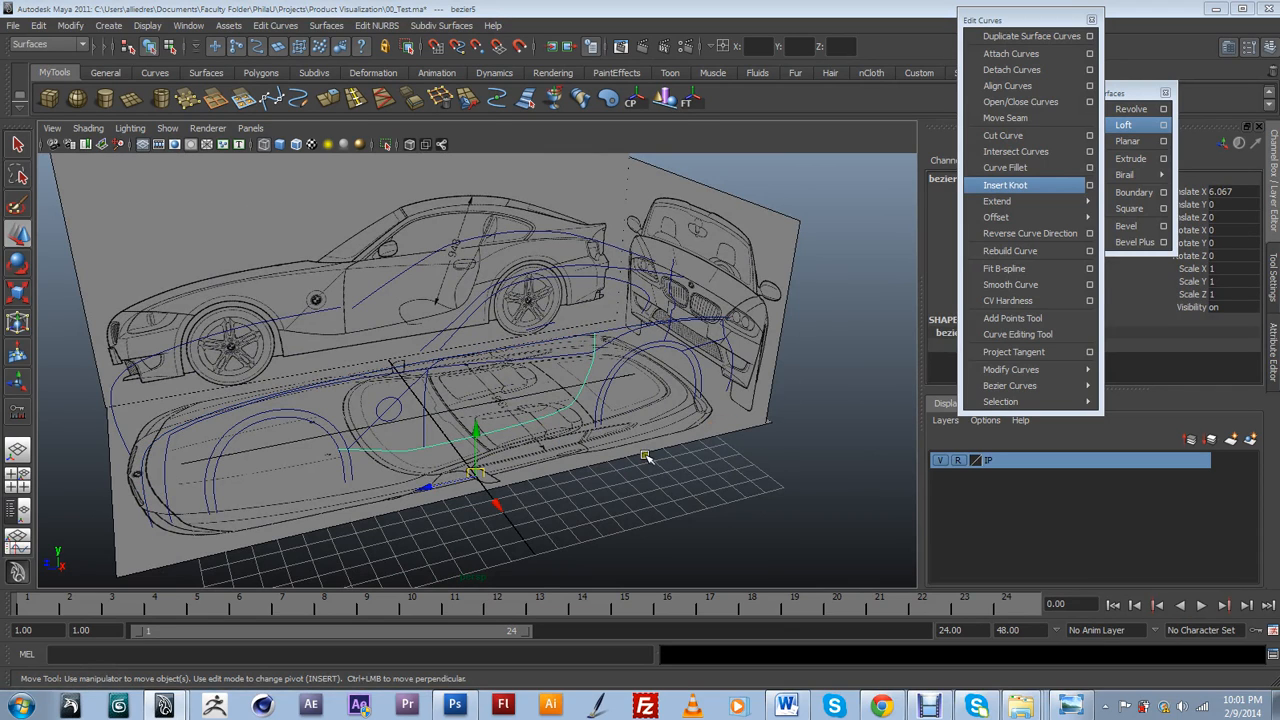
key("space")
key("space")
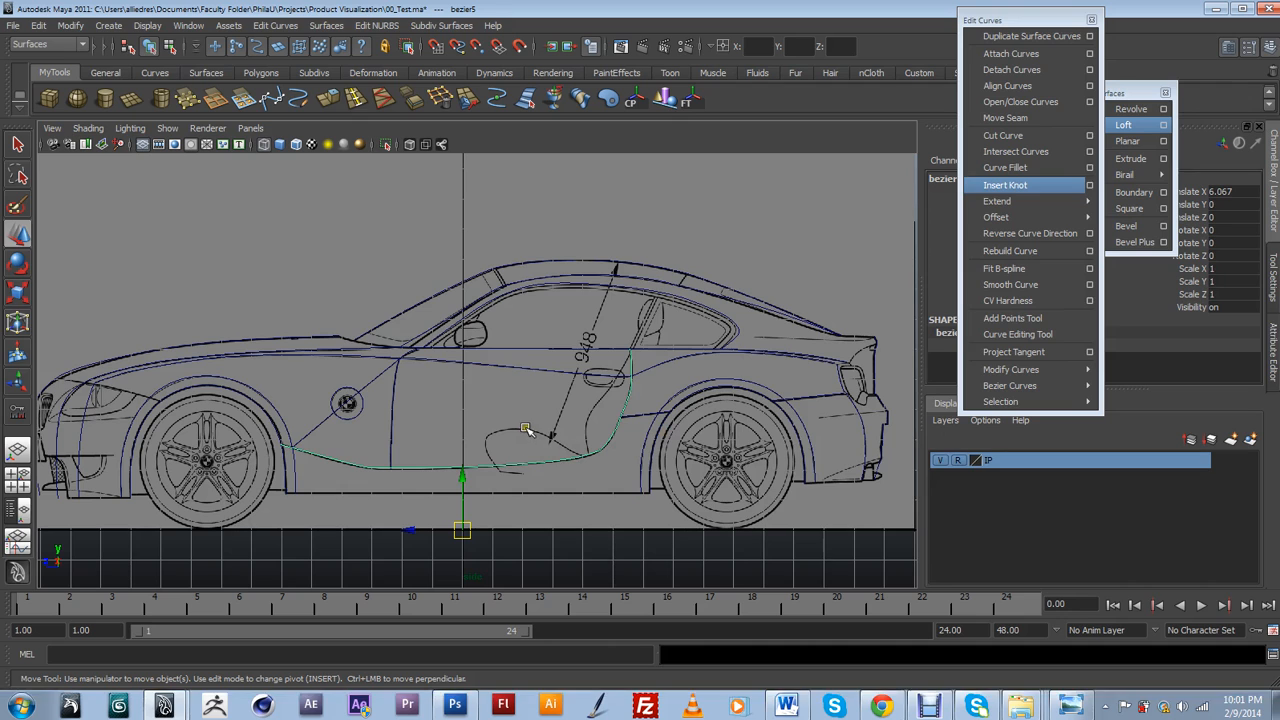
left_click(522, 428)
left_click_drag(522, 428, 477, 423)
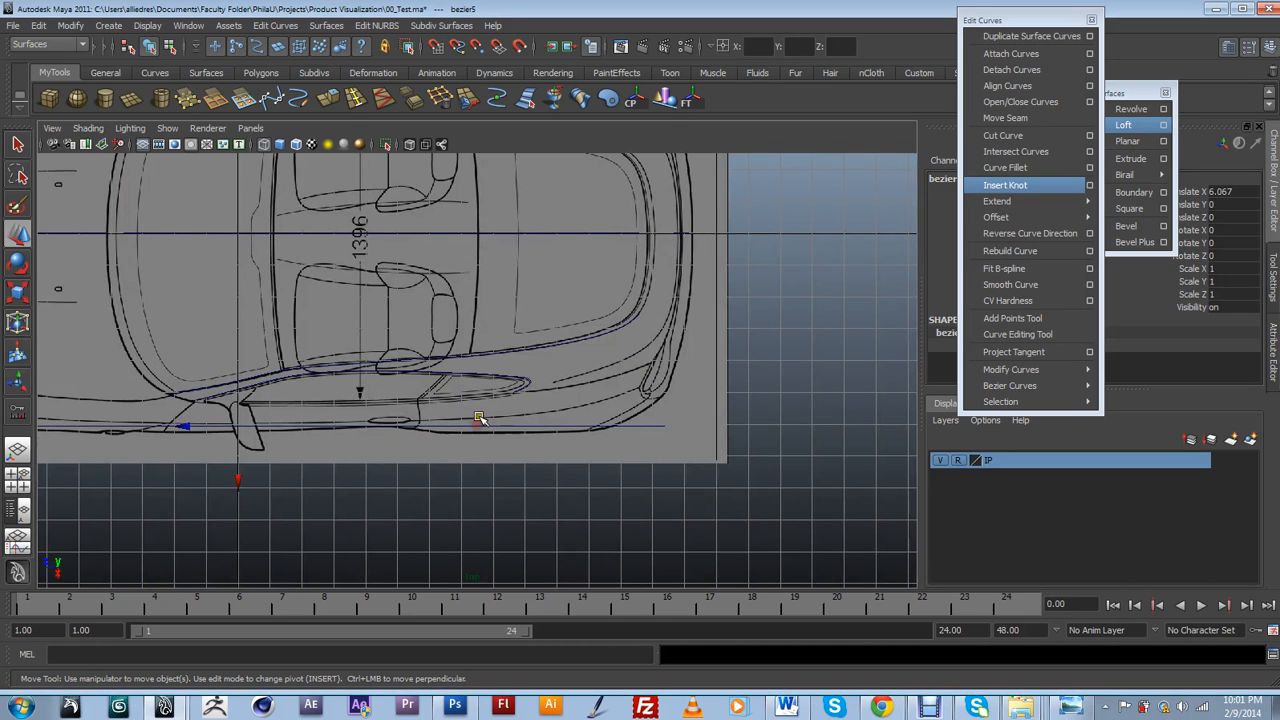
key("ctrl+z")
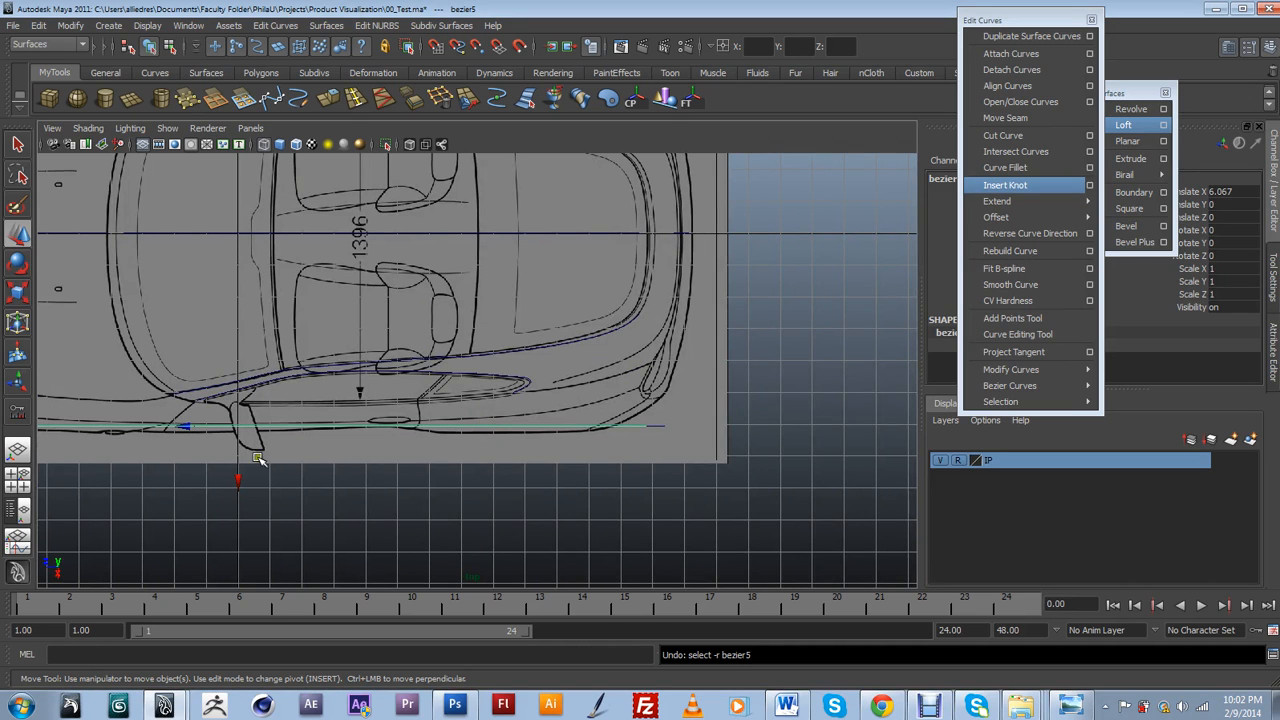
left_click_drag(236, 462, 238, 459)
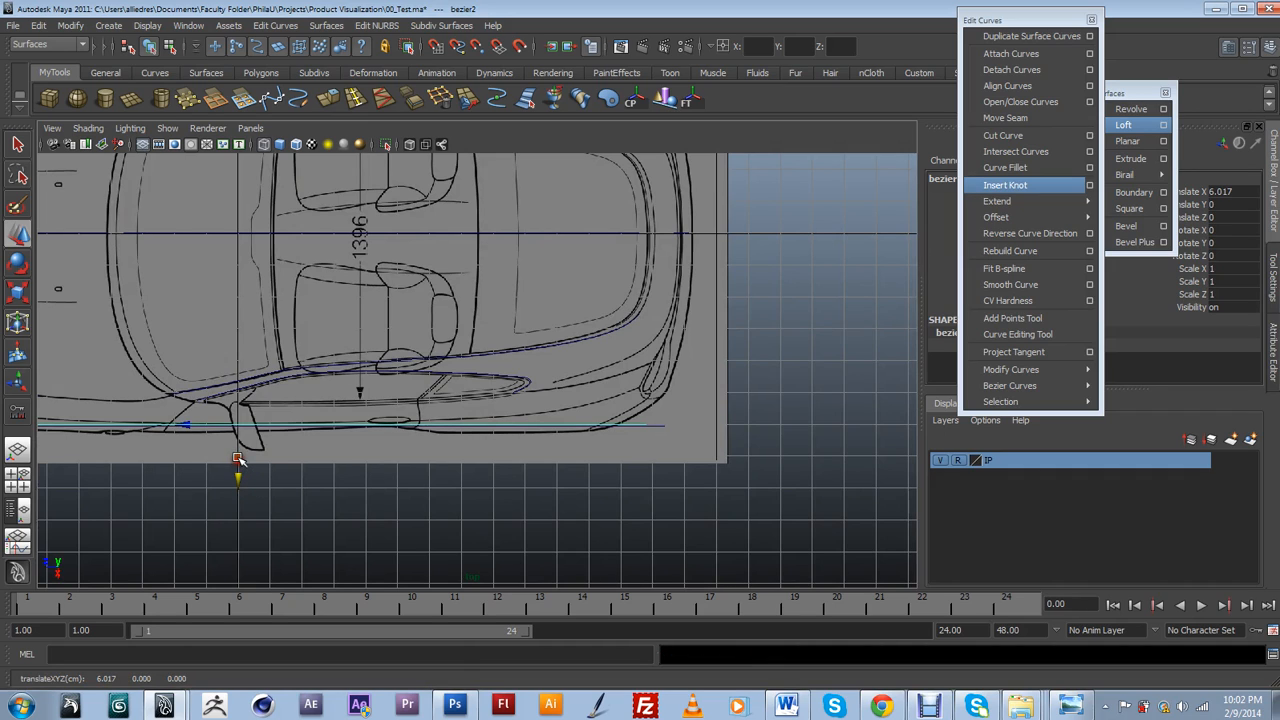
key("ctrl+z")
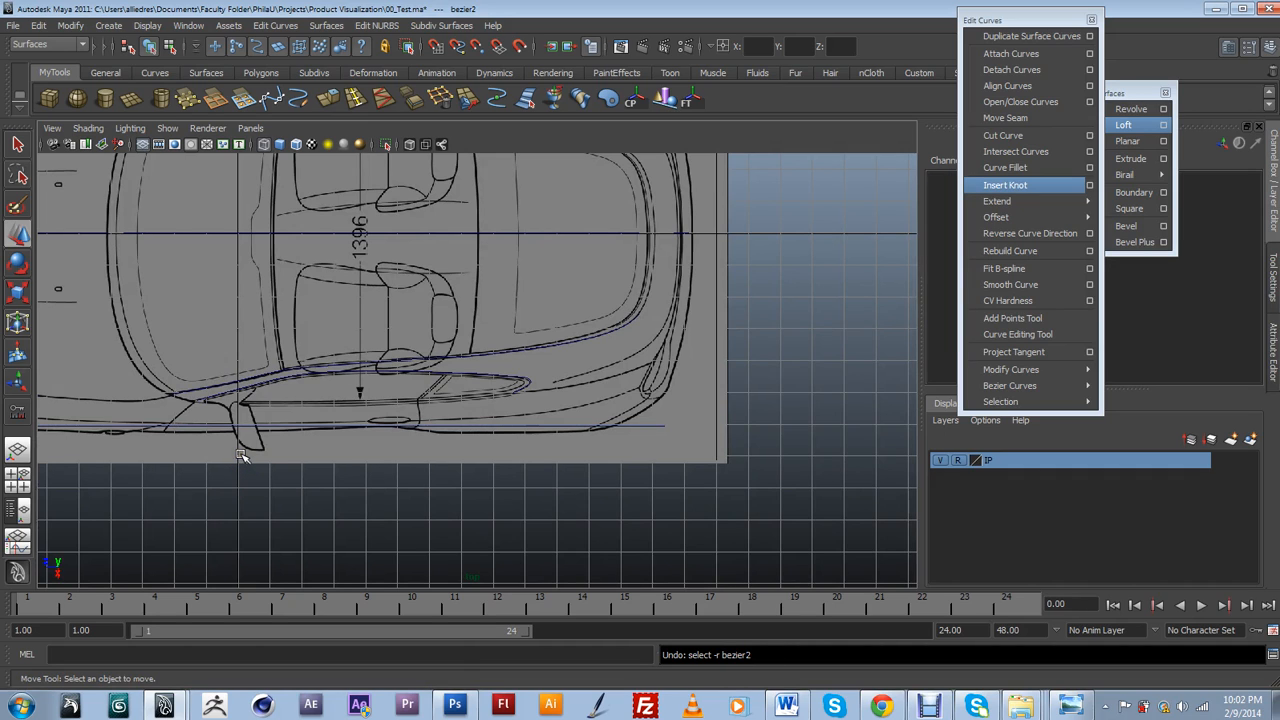
key("ctrl+z")
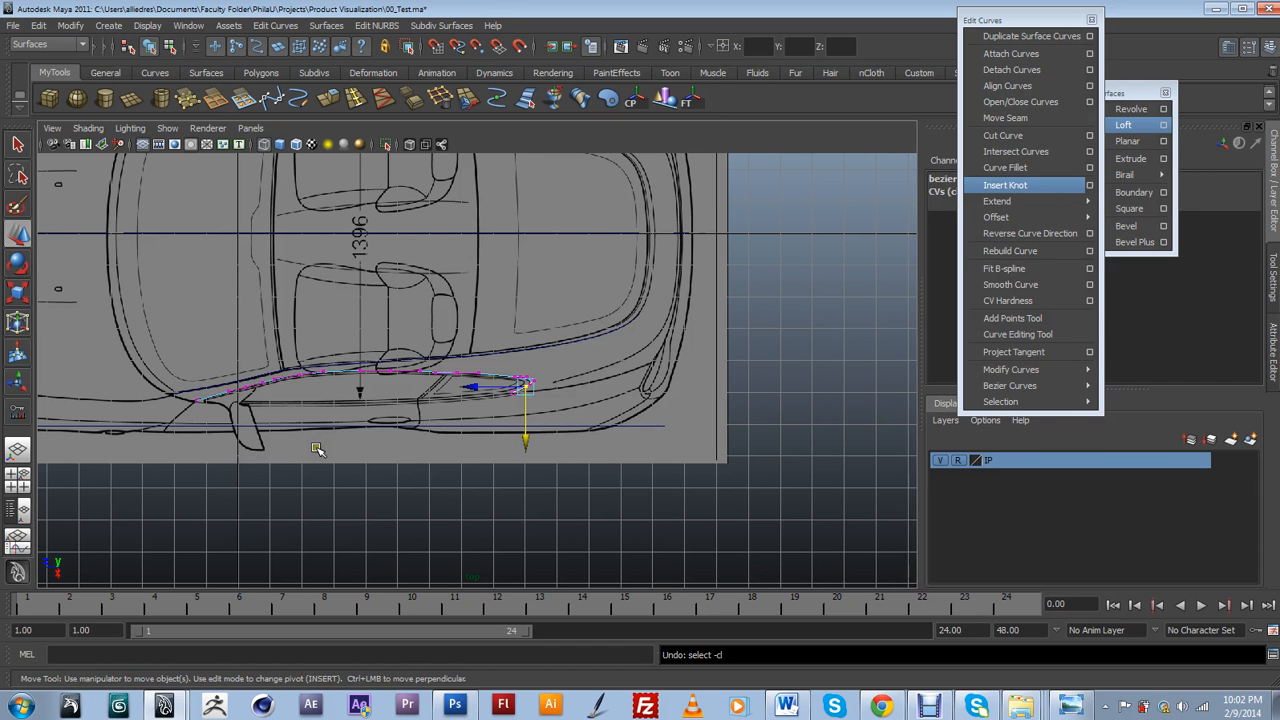
left_click_drag(343, 434, 367, 443, "alt")
left_click(561, 461)
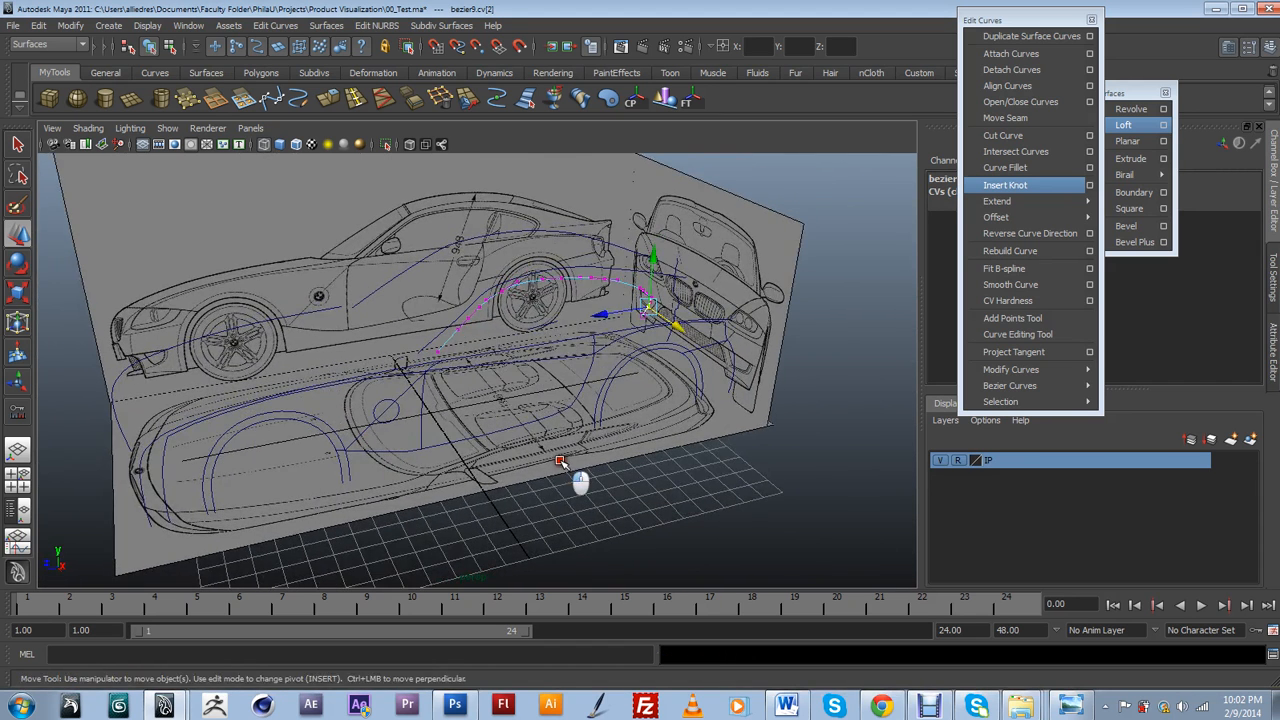
Select the long body-side curve in perspective and move it inward in the top view to Translate X 5.304.
left_click(590, 279)
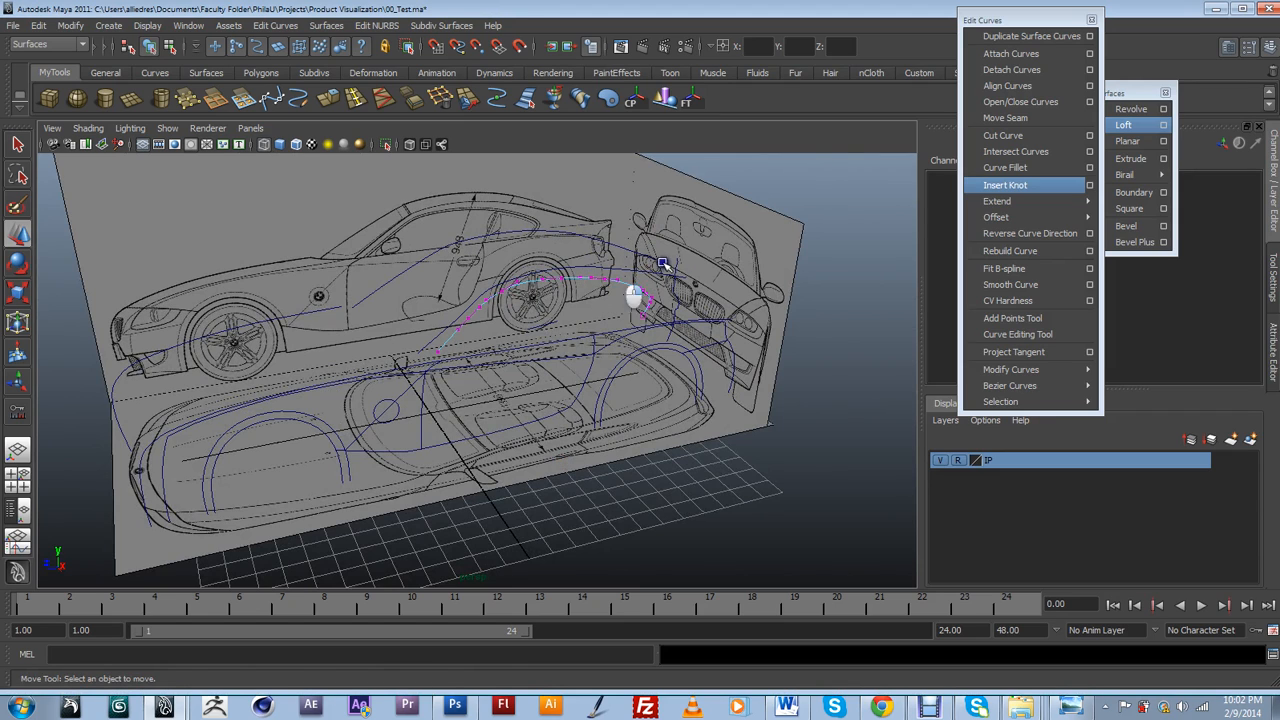
left_click(550, 343)
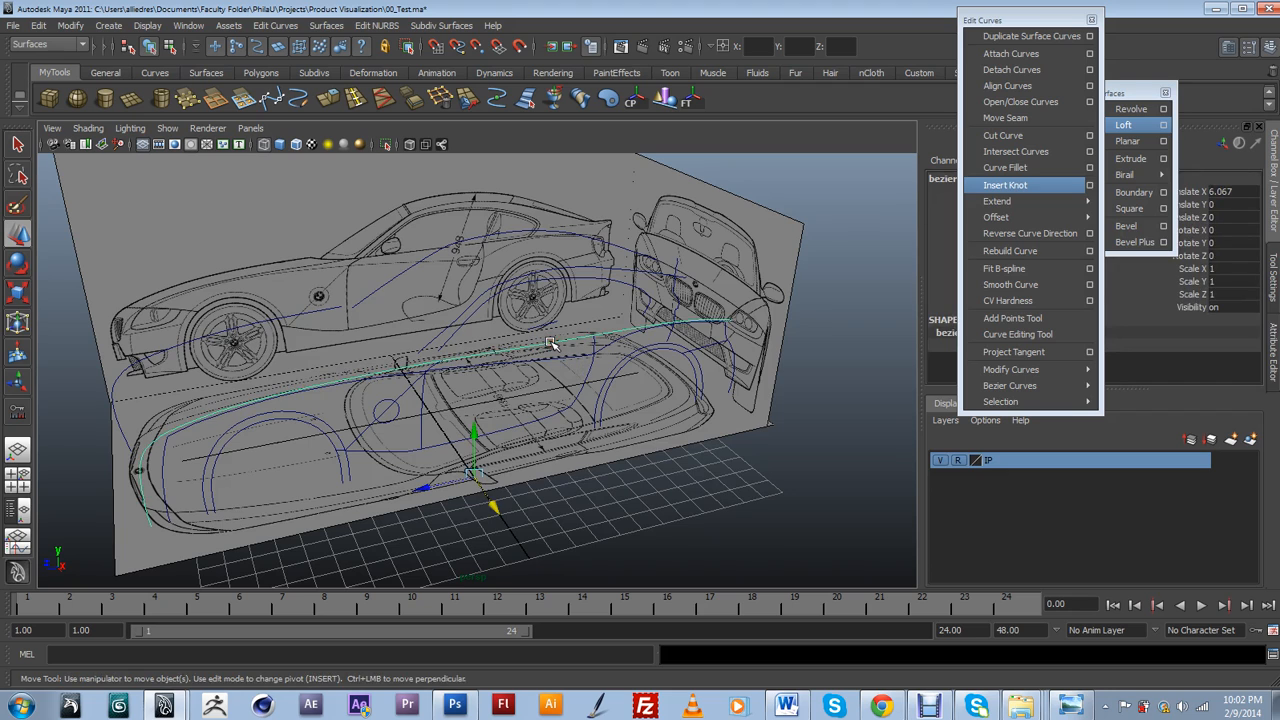
left_click(251, 129)
mouse_move(316, 178)
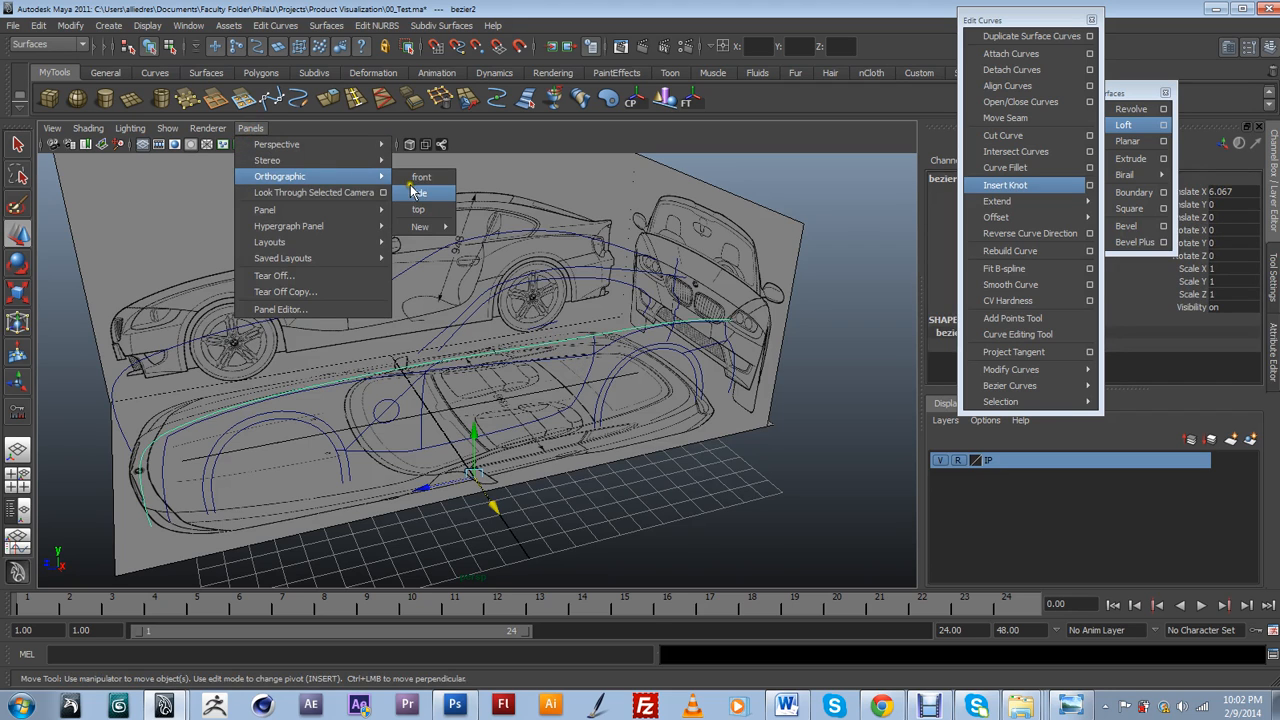
left_click(418, 193)
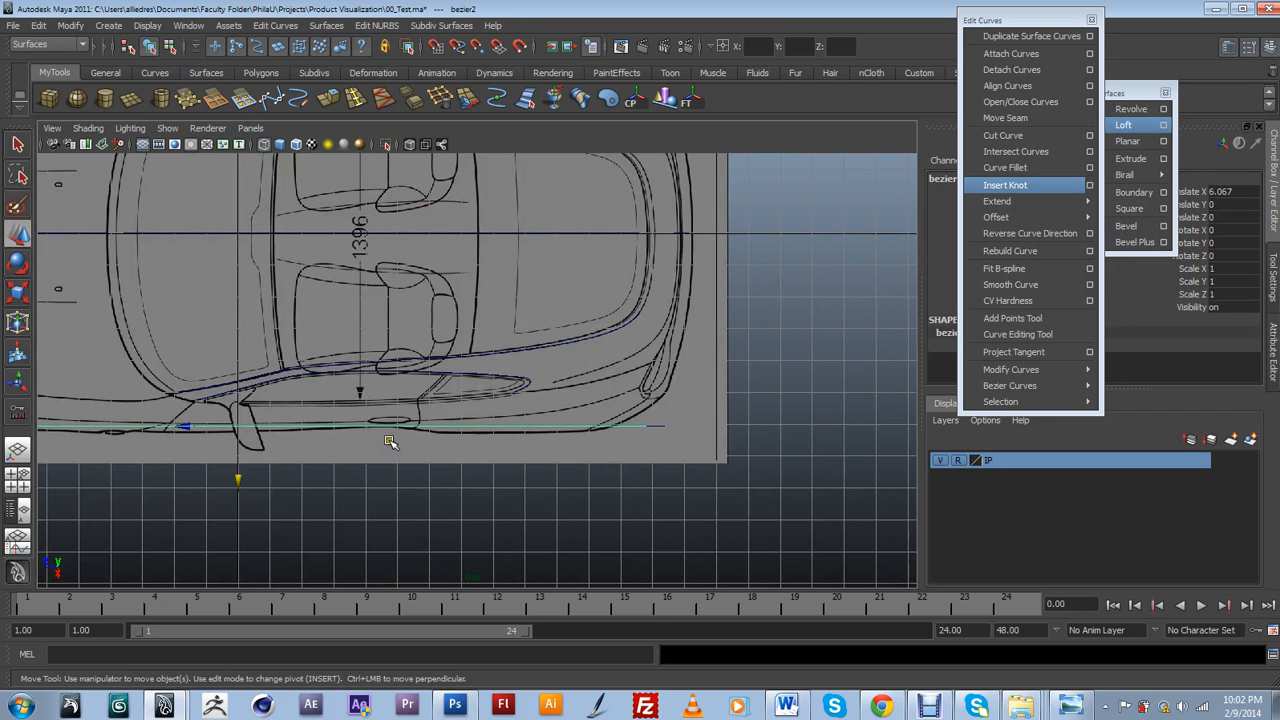
middle_click_drag(360, 470, 545, 474, "alt")
left_click_drag(424, 490, 433, 468)
middle_click_drag(423, 471, 500, 467, "alt")
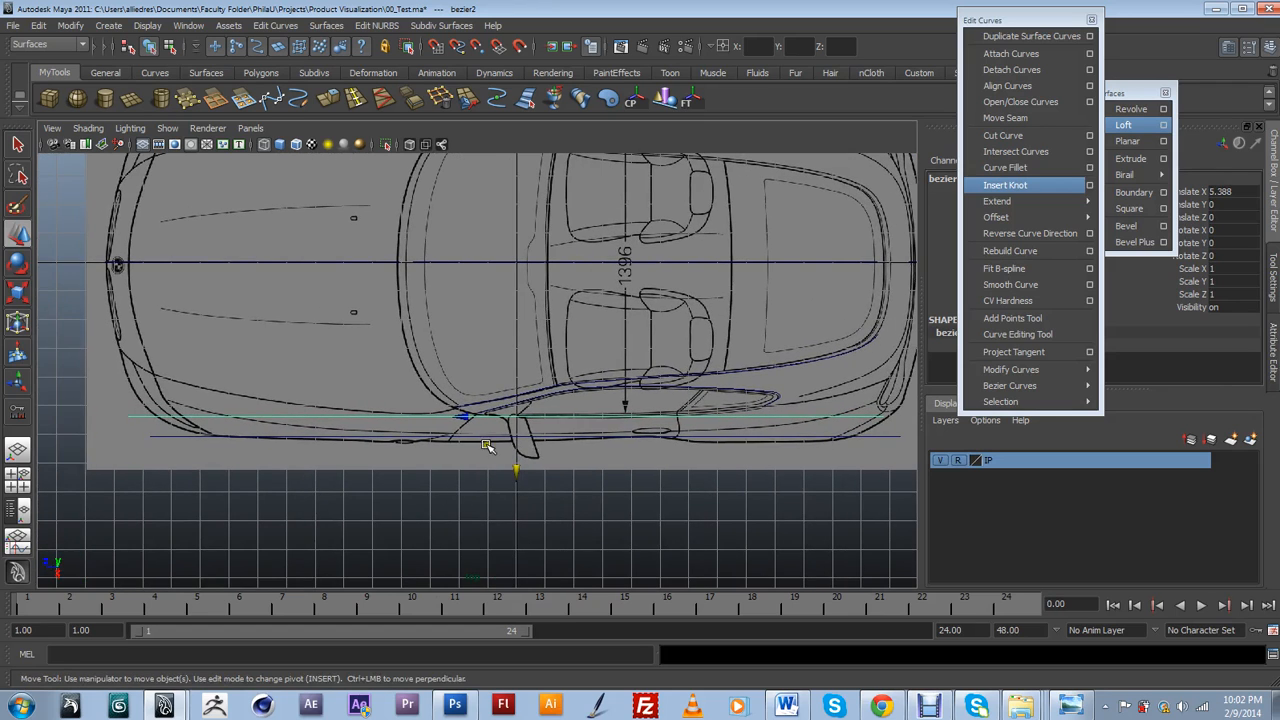
left_click_drag(522, 445, 517, 447)
middle_click_drag(673, 437, 645, 447, "alt")
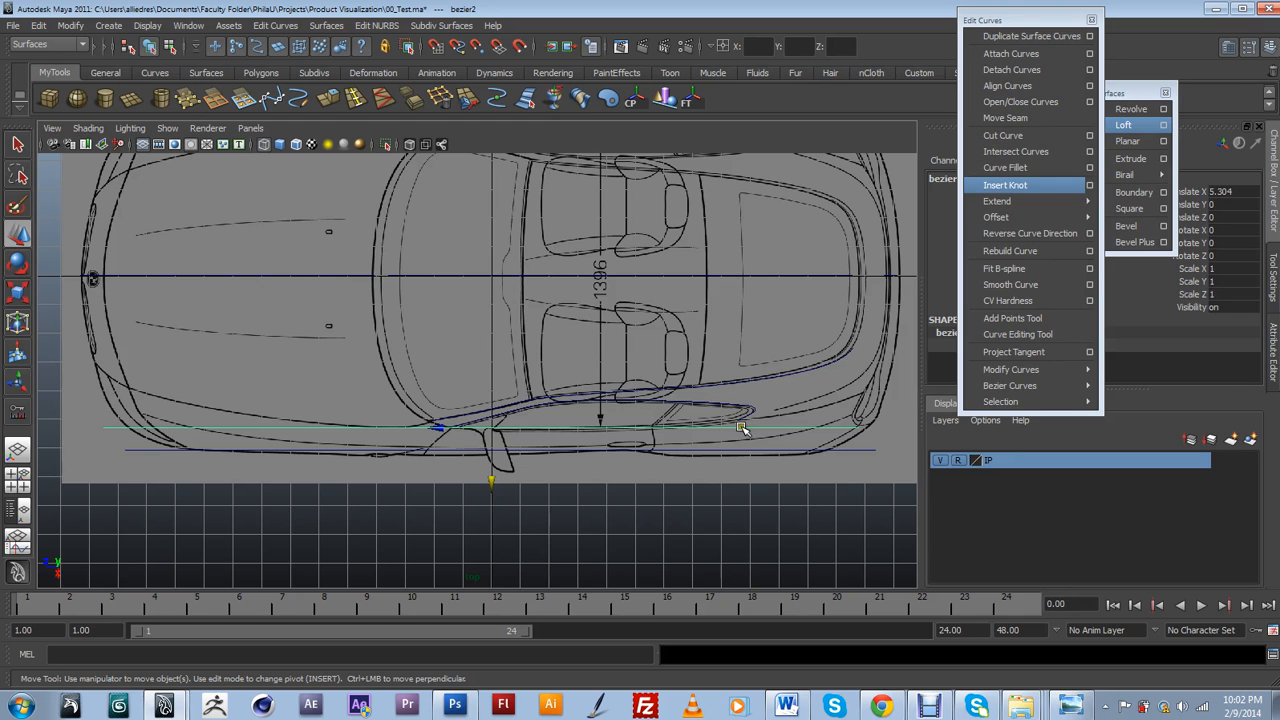
Show the body-side curve's control vertices and move its rear end point and next anchor onto the rear shoulder line near the taillight.
left_click(664, 430)
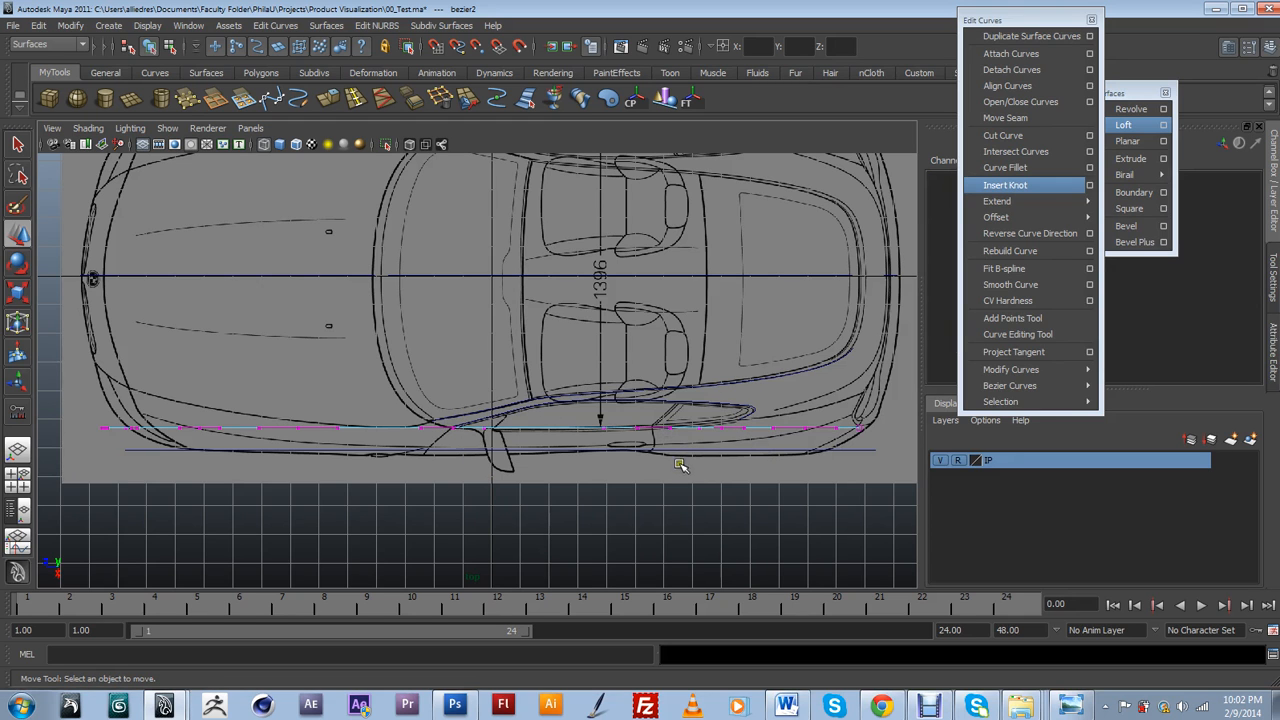
scroll(743, 449, "up", 5)
left_click_drag(757, 451, 753, 384)
left_click(666, 432)
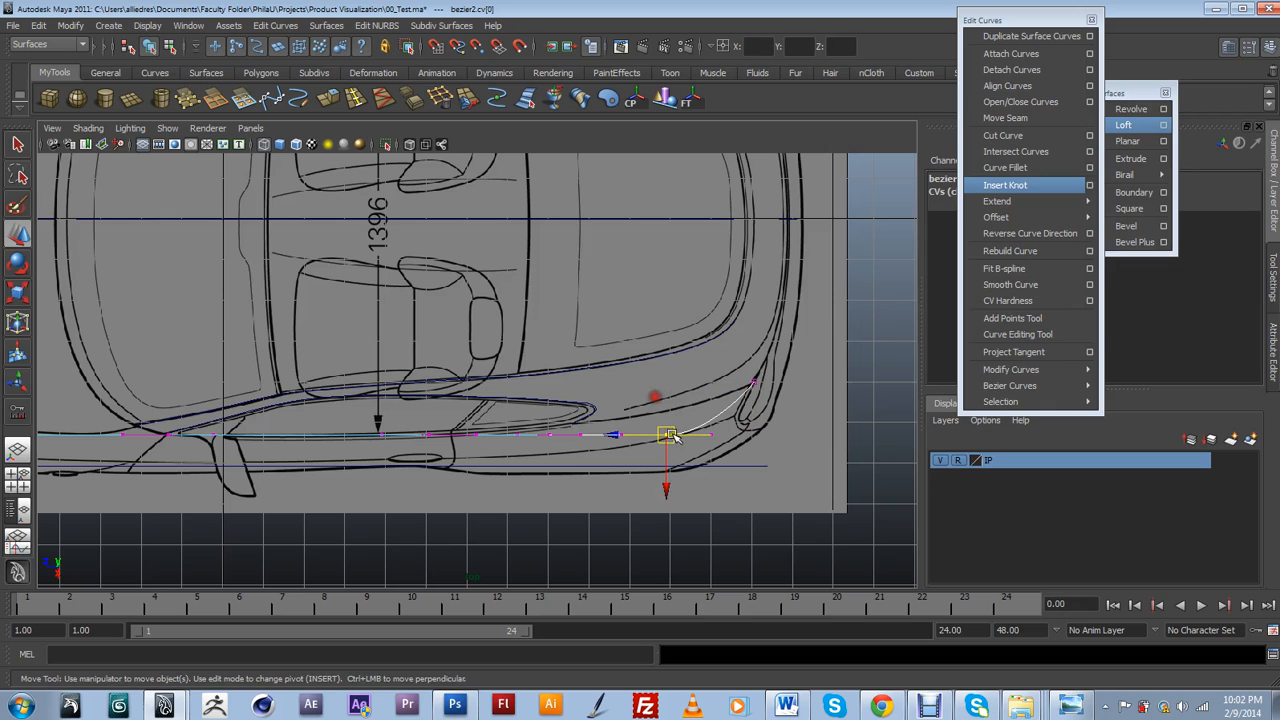
left_click_drag(666, 433, 704, 401)
left_click(704, 413)
Align the anchor below the quarter window's rear tip and its tangent handle with the shoulder line in the top view.
middle_click_drag(550, 453, 593, 458, "alt")
left_click(592, 440)
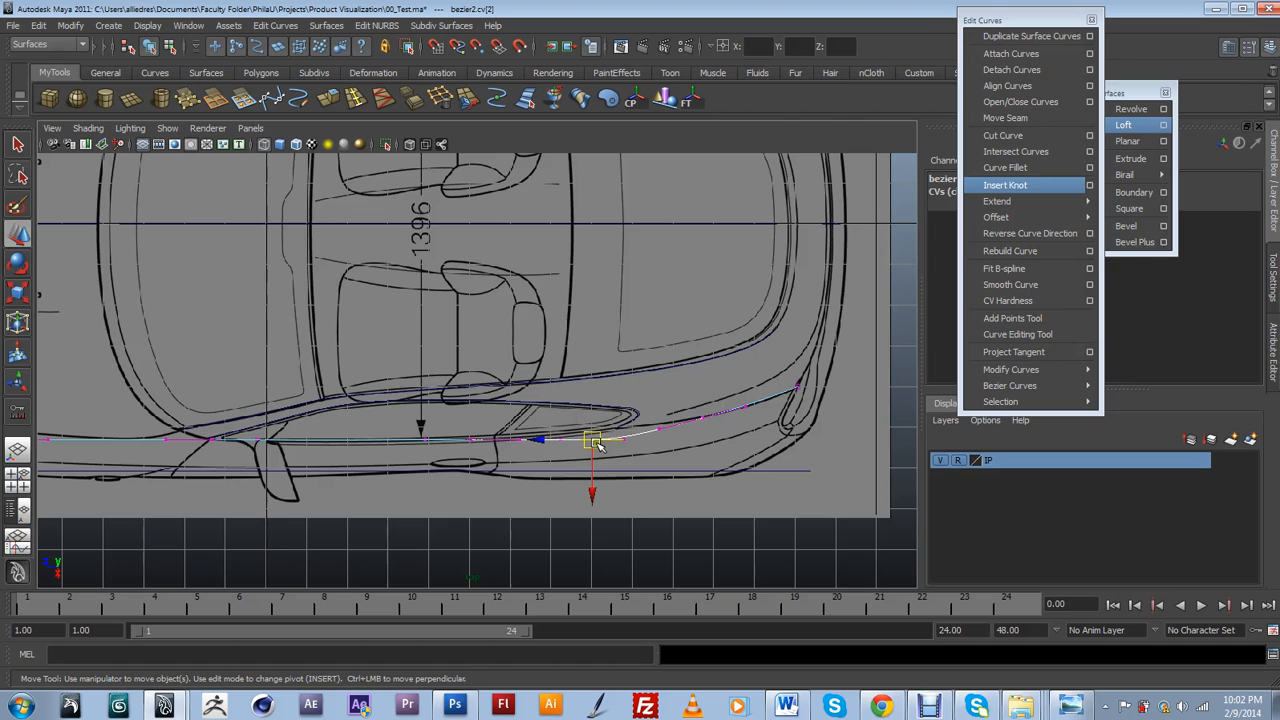
left_click_drag(594, 423, 594, 434)
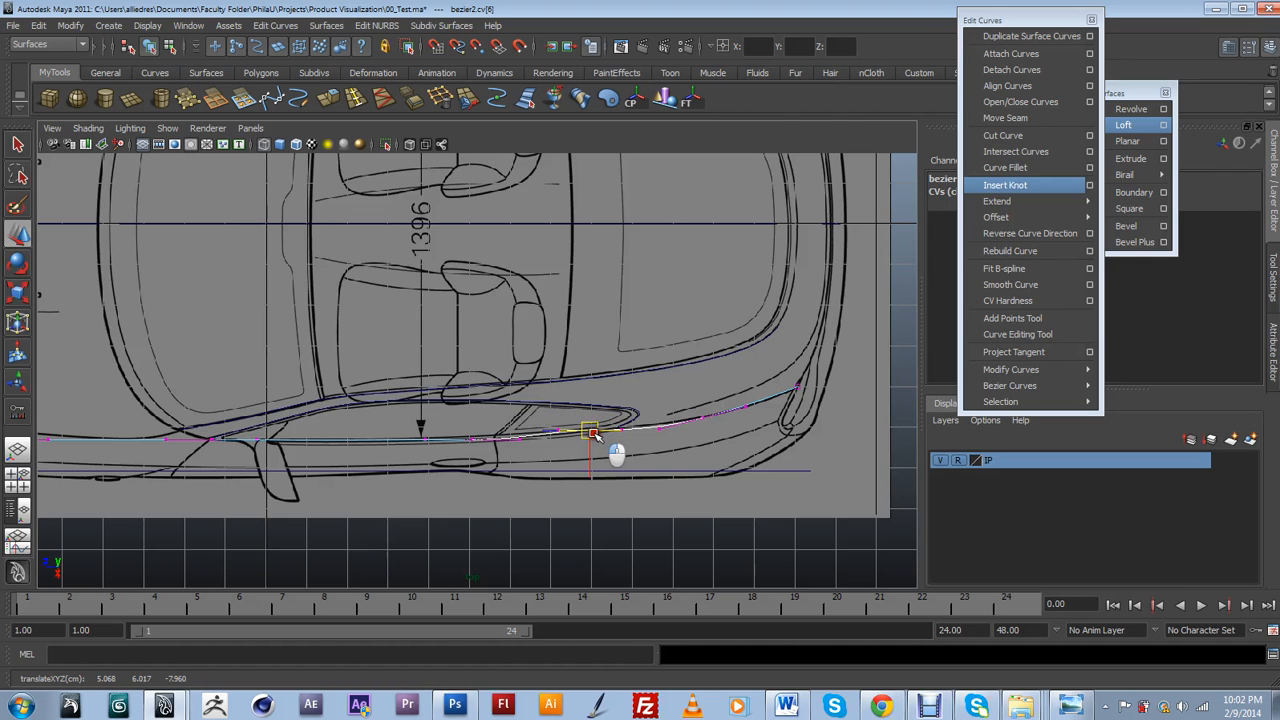
left_click(621, 431)
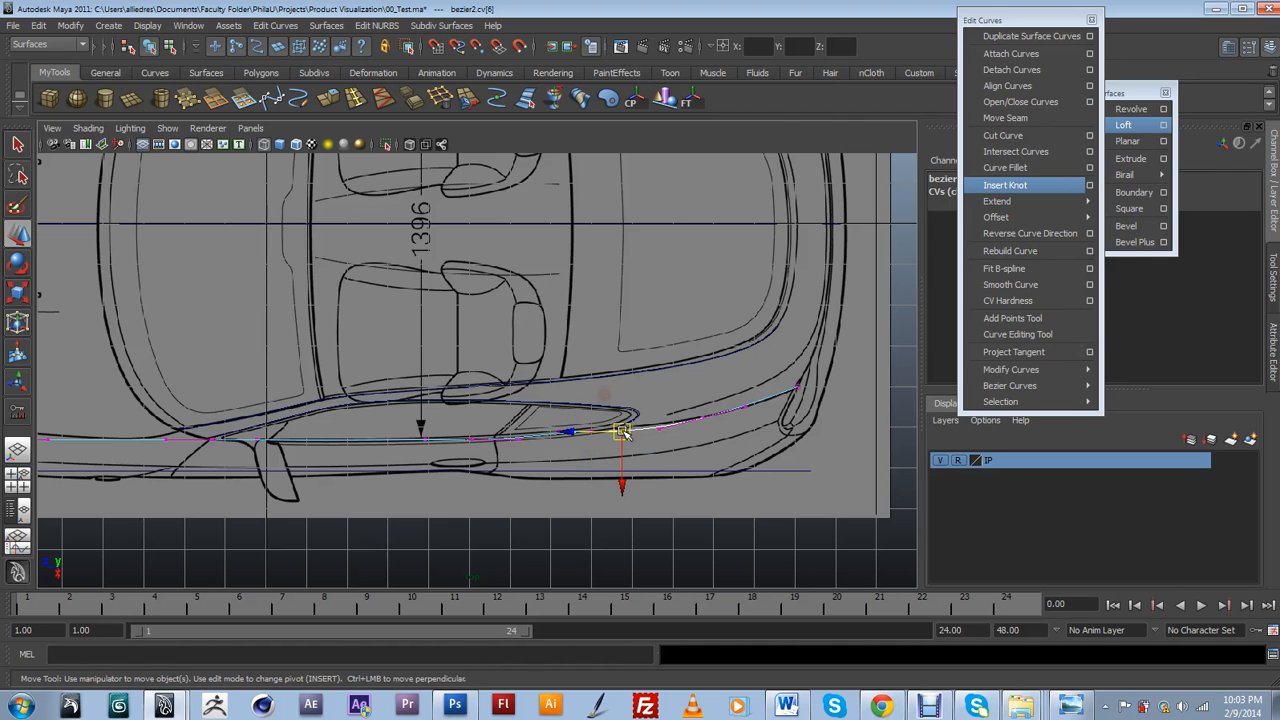
left_click_drag(622, 409, 623, 429)
Move the body-side curve's anchor ahead of the windshield and its rear tangent handle onto the hood's side line.
middle_click_drag(499, 468, 687, 456, "alt")
mouse_move(163, 434)
middle_mouse_down("alt")
mouse_move(337, 436)
mouse_move(409, 453)
middle_mouse_up("alt")
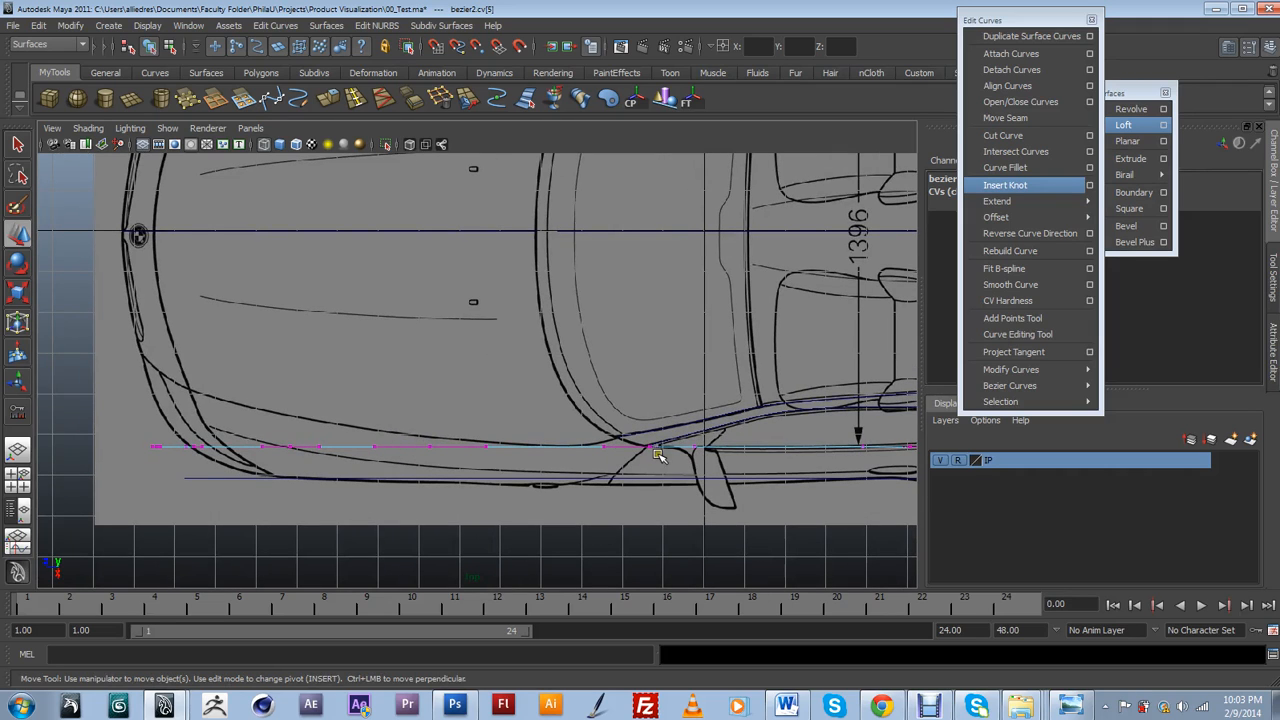
left_click(430, 446)
left_click_drag(431, 446, 485, 440)
left_click(488, 447)
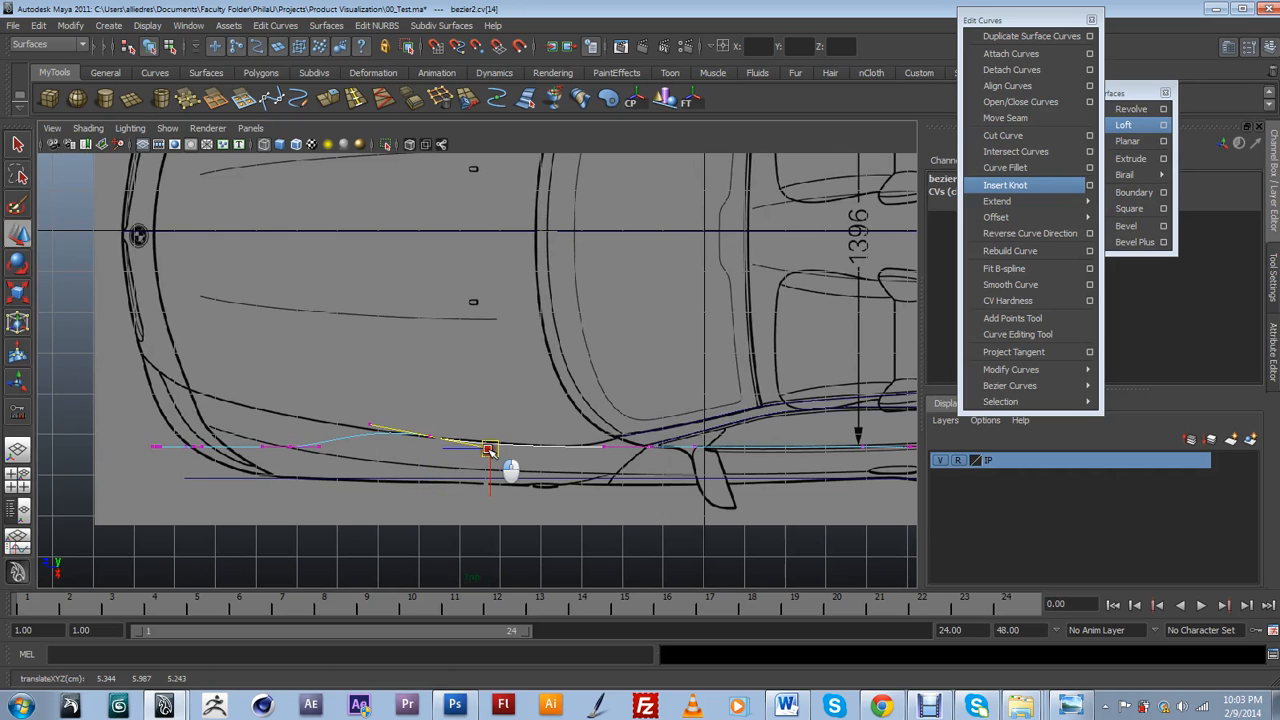
Move the curve's next anchor toward the front and its rear tangent handle onto the hood line behind the headlight.
middle_click_drag(434, 451, 532, 487, "alt")
left_click(481, 479)
left_click_drag(465, 448, 466, 446)
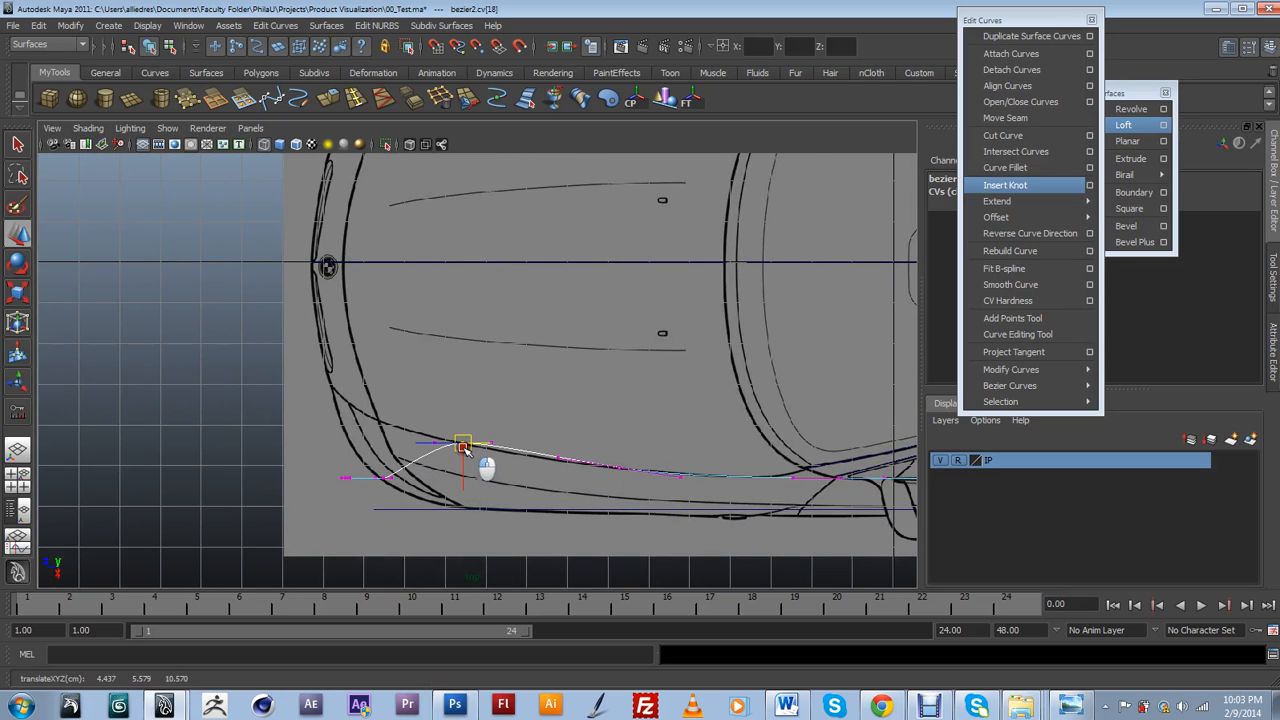
left_click(491, 447)
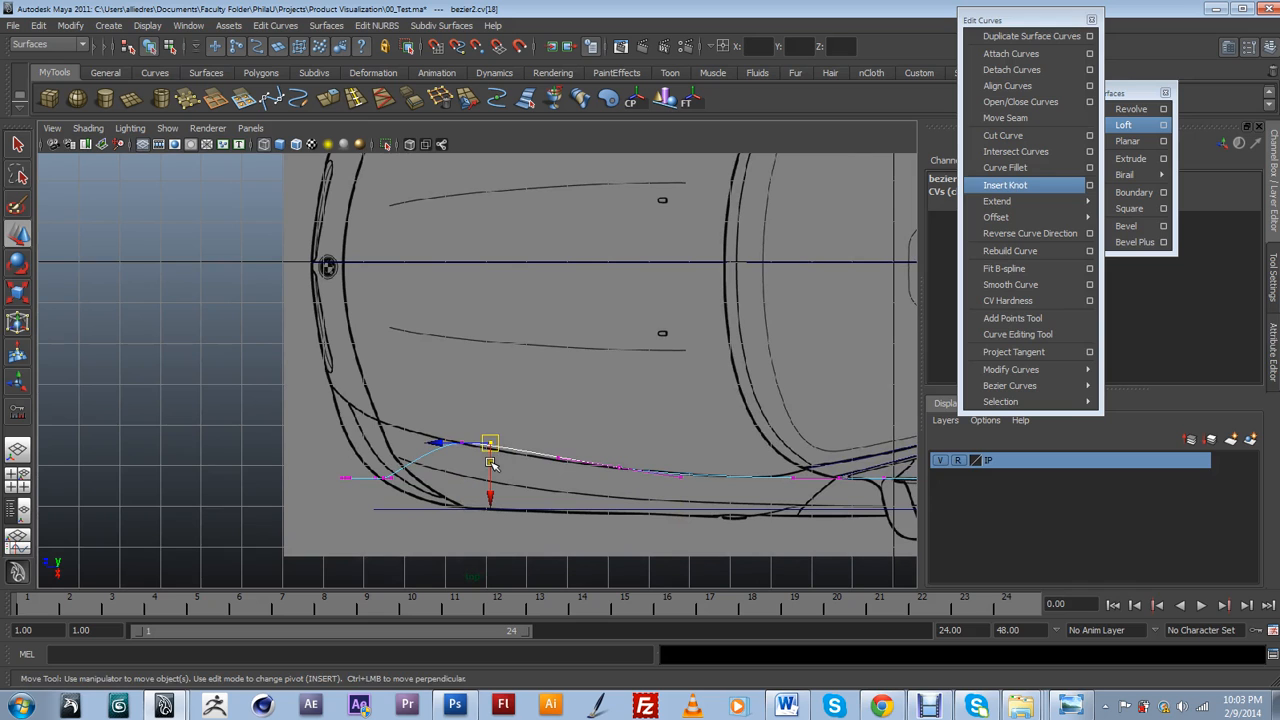
left_click_drag(491, 445, 498, 456)
Place the curve's last three anchors along the hood line past the headlight, ending at the car's front outline.
middle_click_drag(462, 474, 555, 486, "alt")
left_click_drag(472, 498, 478, 472)
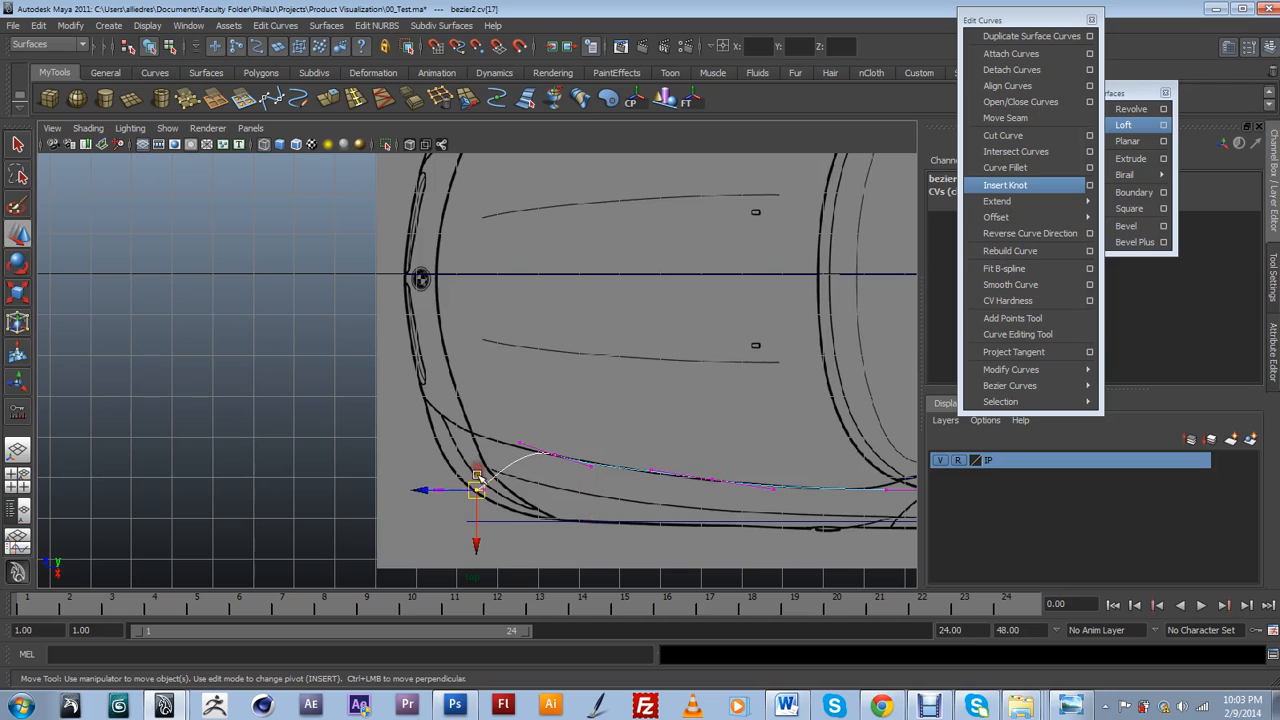
left_click(471, 437)
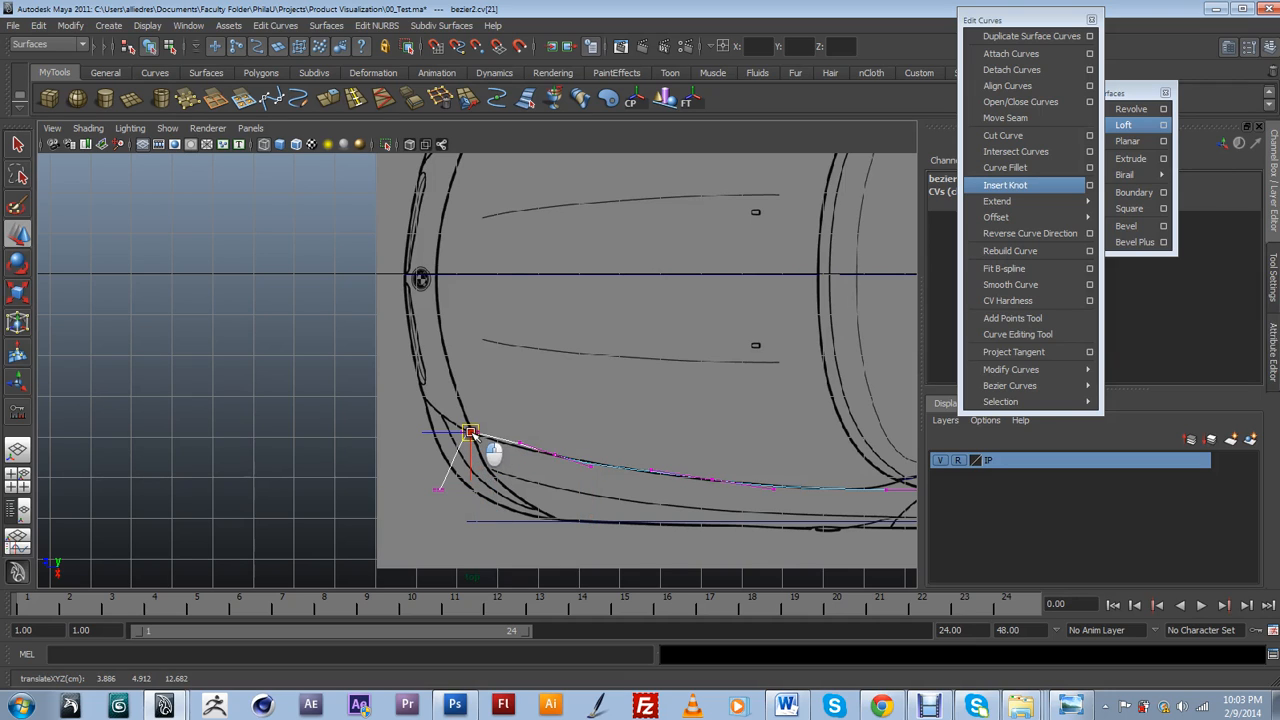
left_click(440, 490)
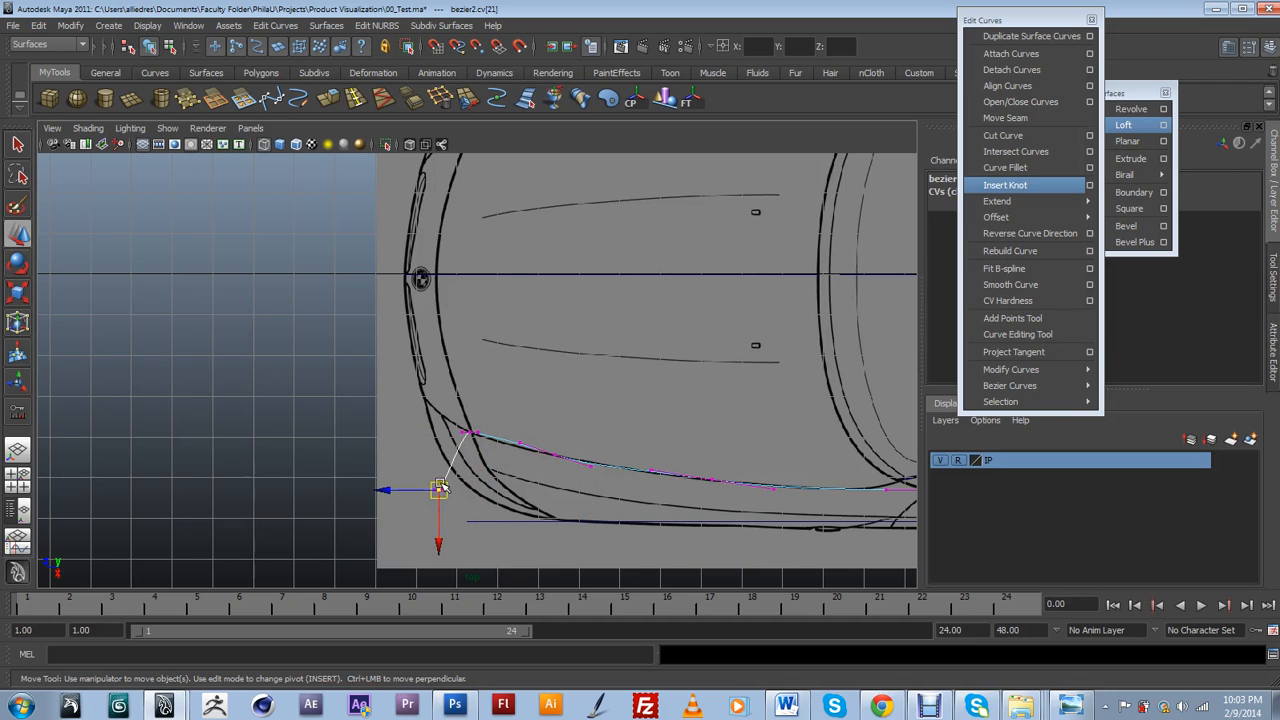
left_click(441, 415)
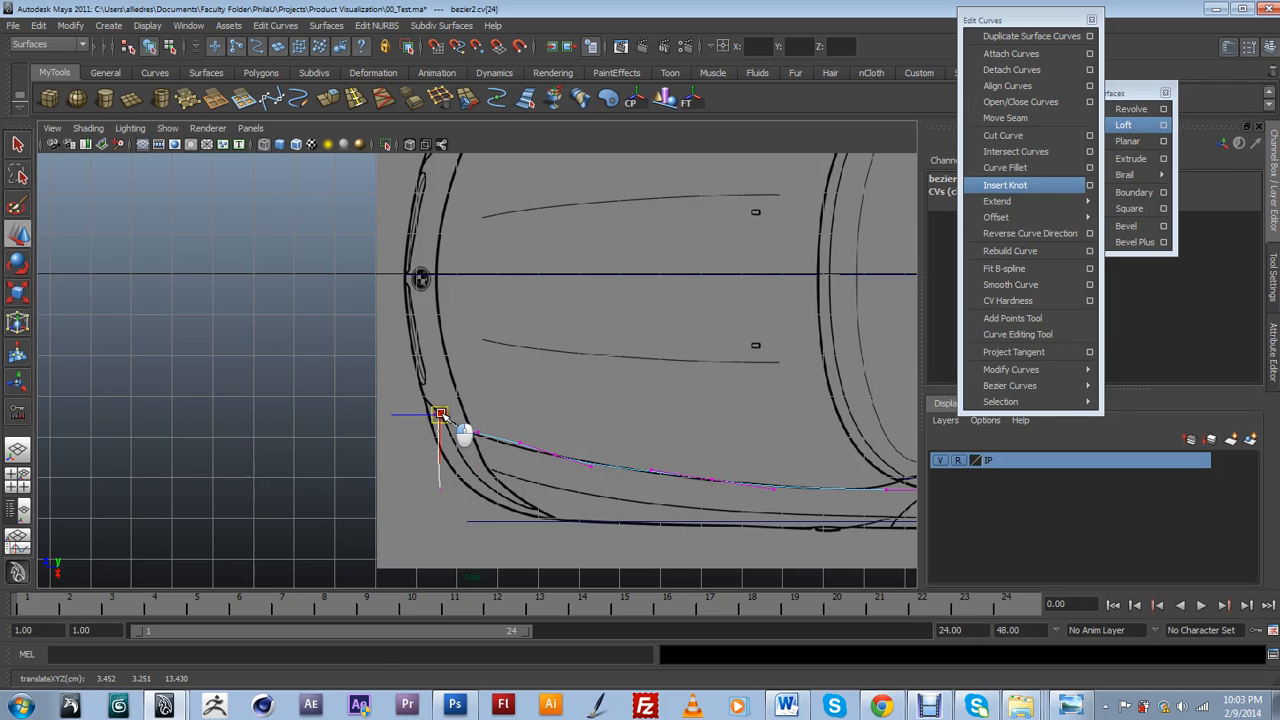
left_click(441, 489)
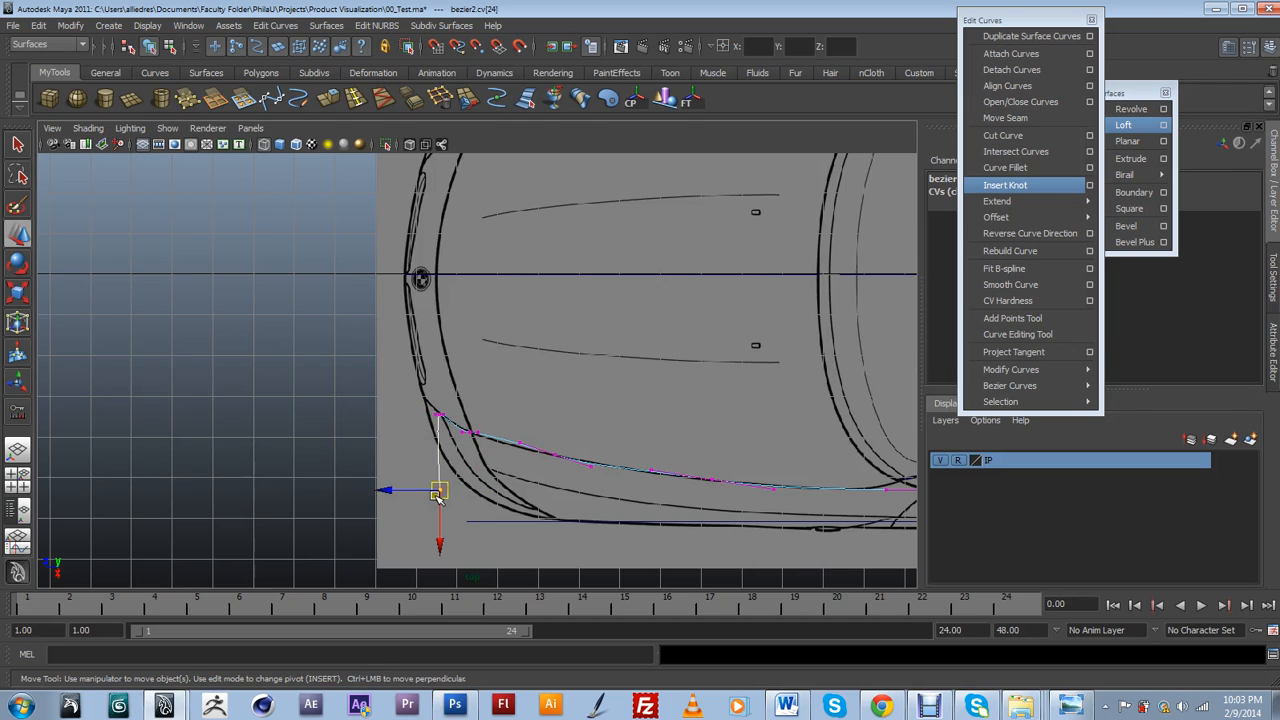
left_click(420, 398)
Fine-tune the tangent handles behind the headlight so the curve follows the hood line.
scroll(543, 449, "down", 2)
scroll(614, 467, "up", 4)
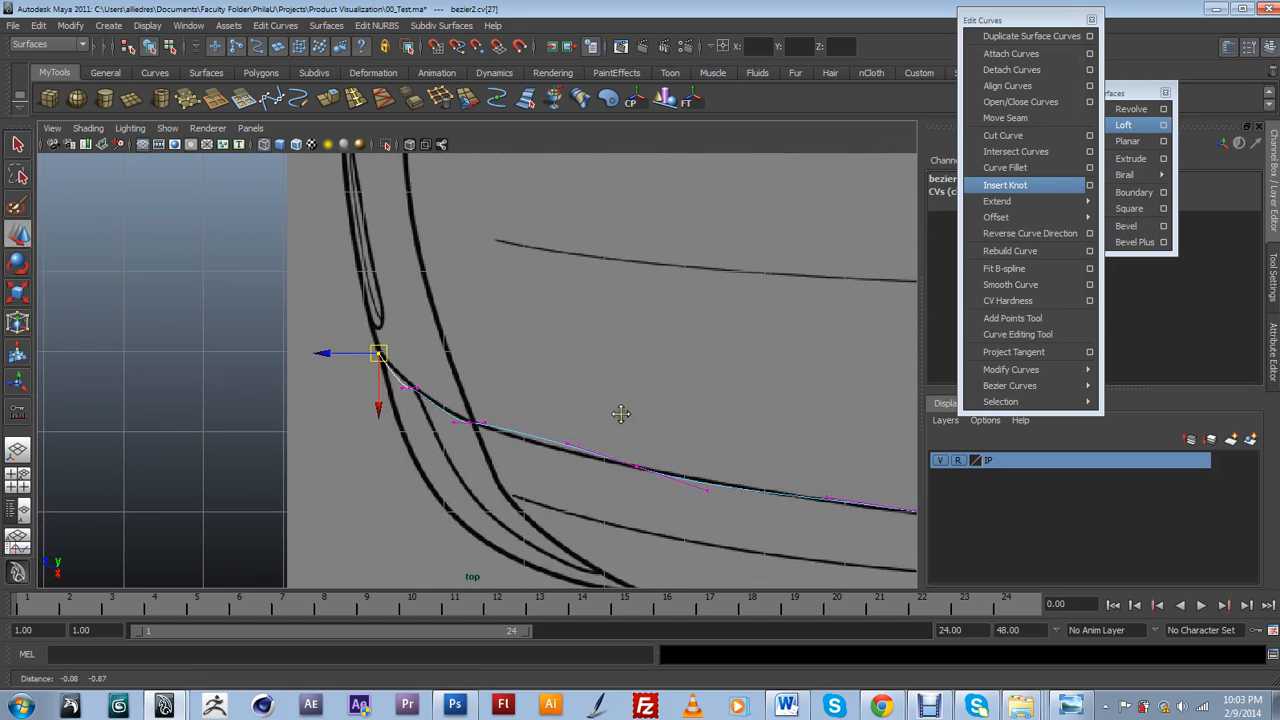
left_click_drag(564, 451, 567, 457)
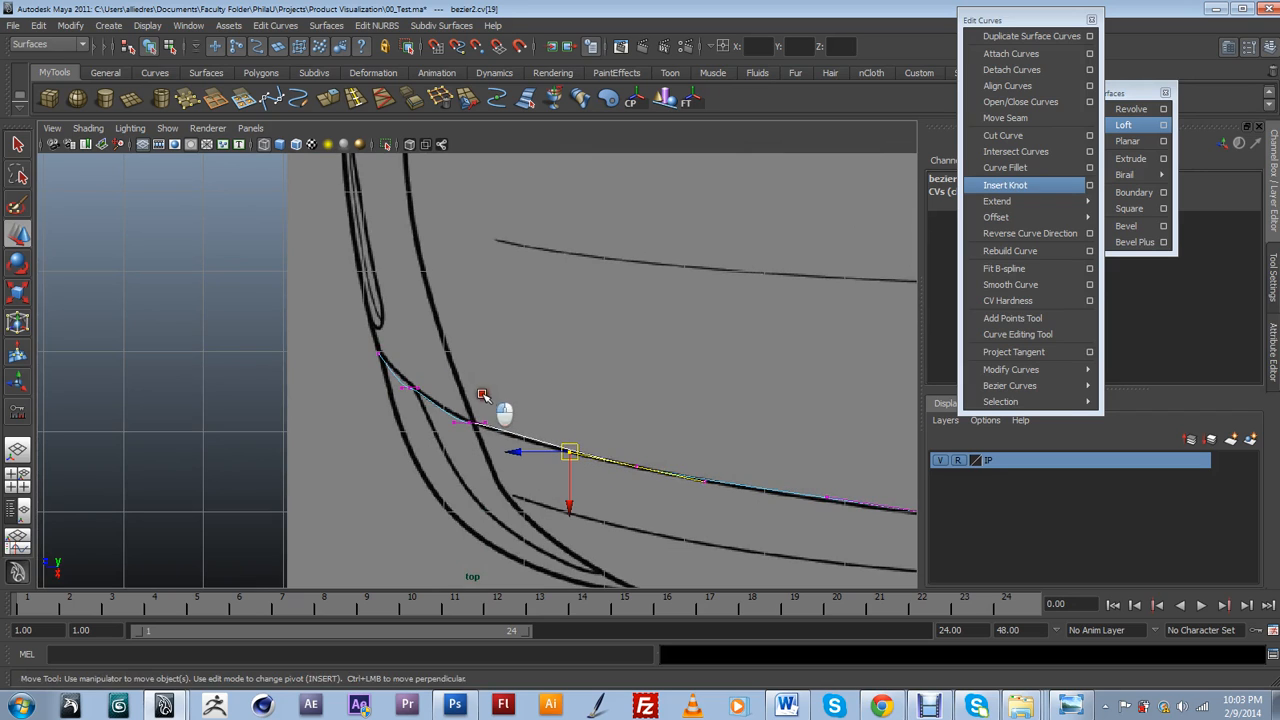
left_click(486, 425)
left_click_drag(488, 447, 497, 440)
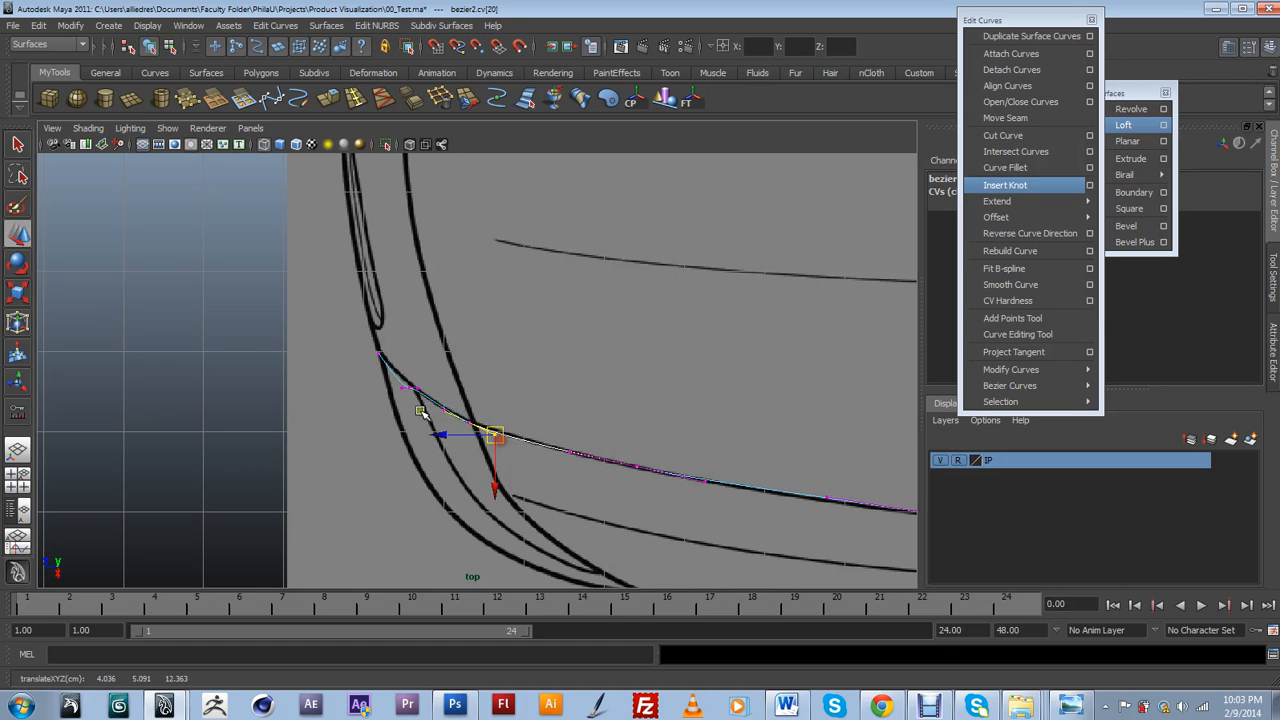
Adjust the body-side curve's last two anchors in the top view so its front end follows the hood line to the front outline.
middle_click_drag(420, 412, 489, 426, "alt")
left_click(485, 416)
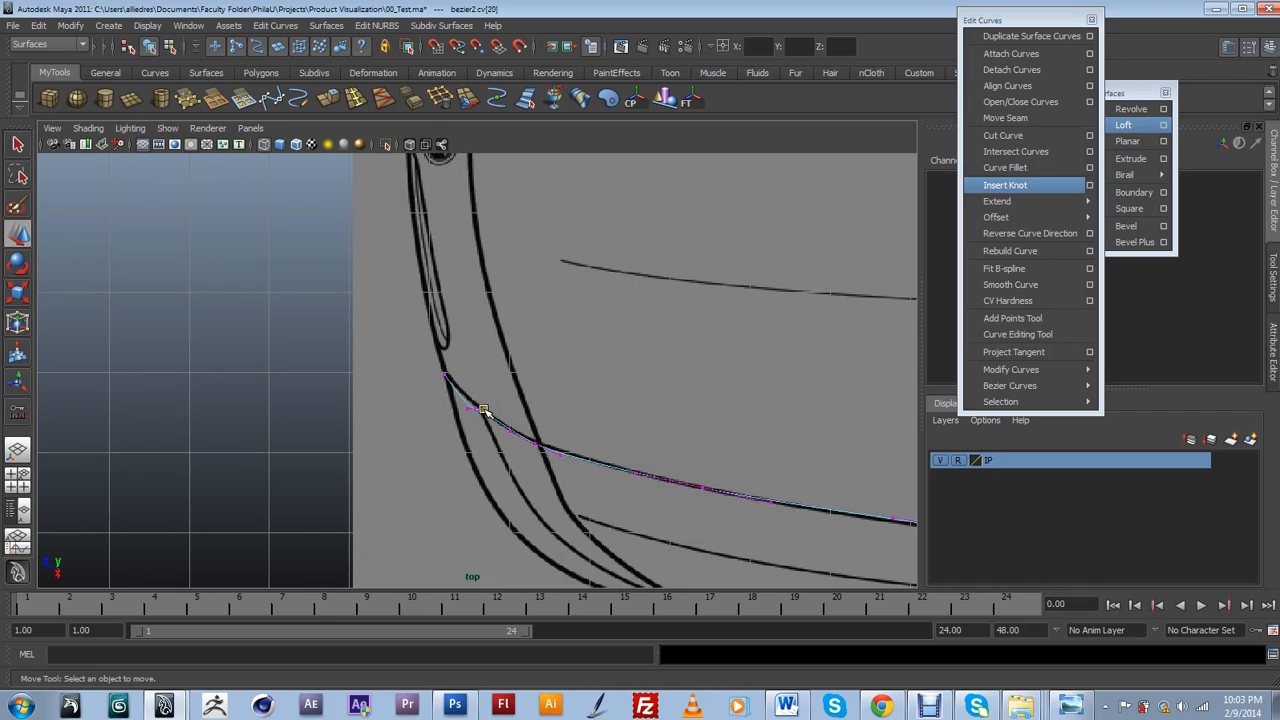
left_click(480, 414)
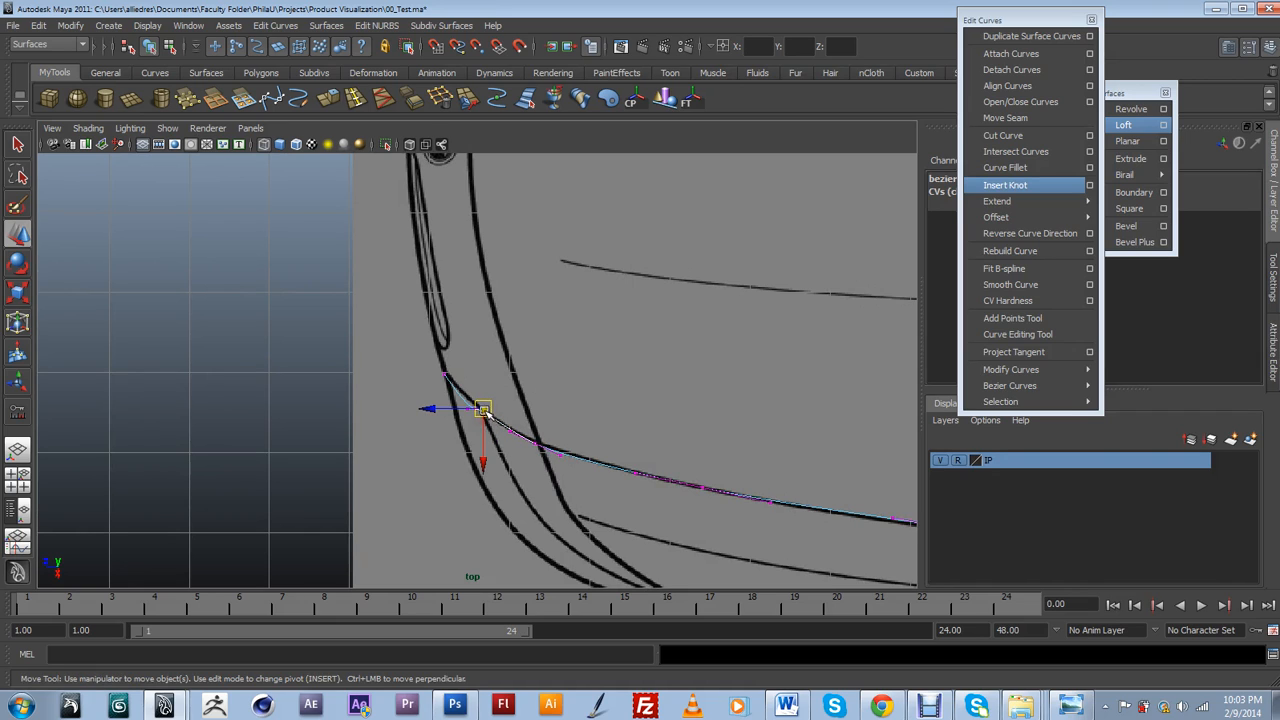
left_click_drag(490, 422, 490, 392)
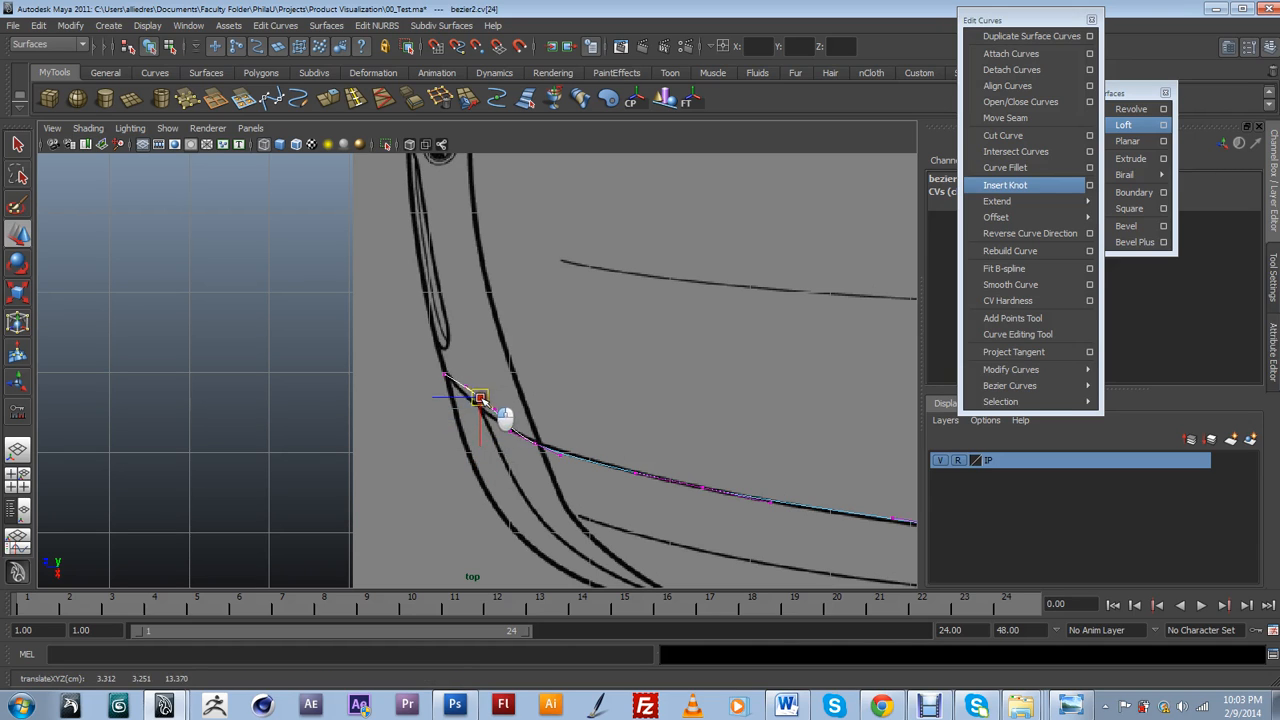
left_click(445, 375)
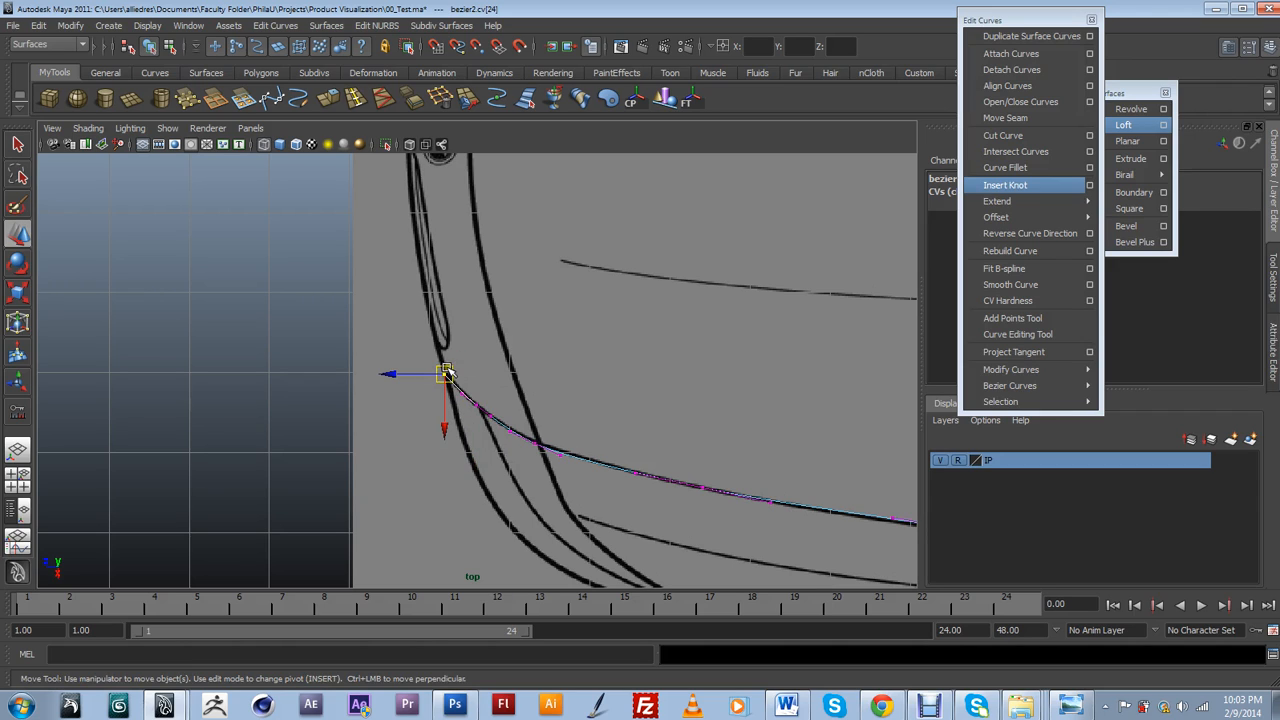
left_click_drag(447, 372, 449, 368)
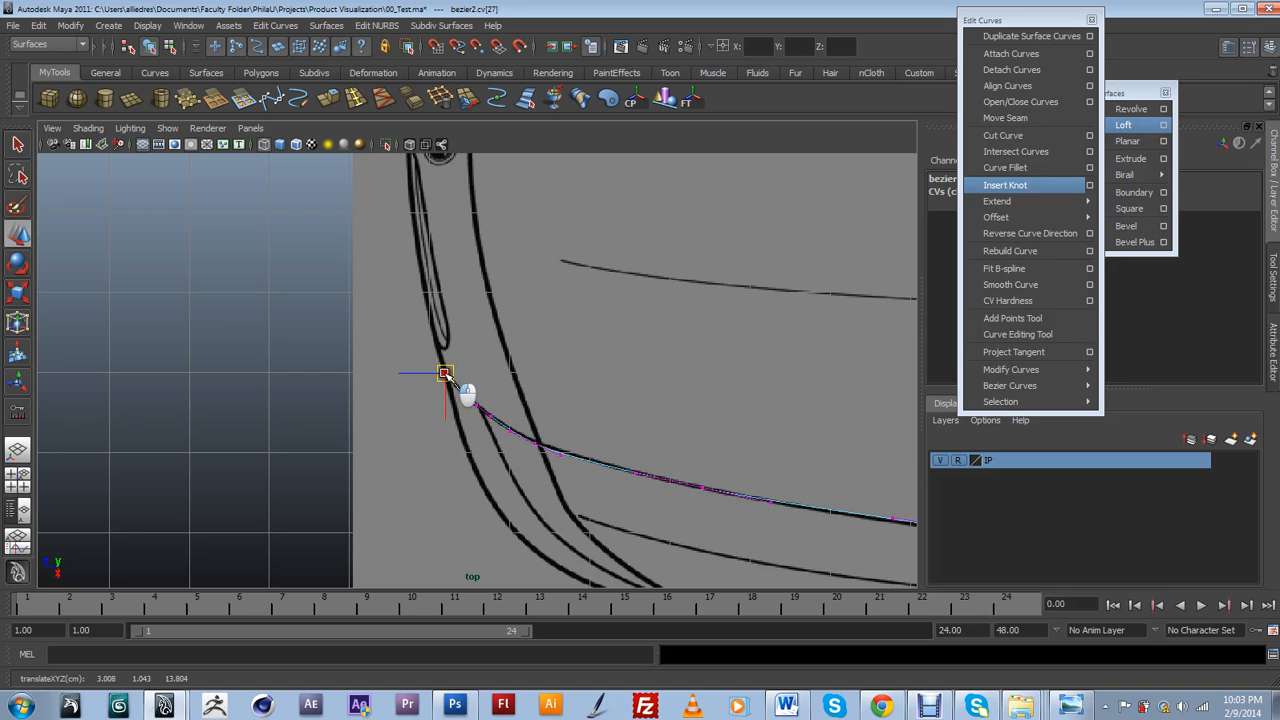
Deselect the body-side curve and examine the car's curves from the front side in the perspective view.
scroll(738, 468, "down", 9)
middle_click_drag(738, 468, 496, 478, "alt")
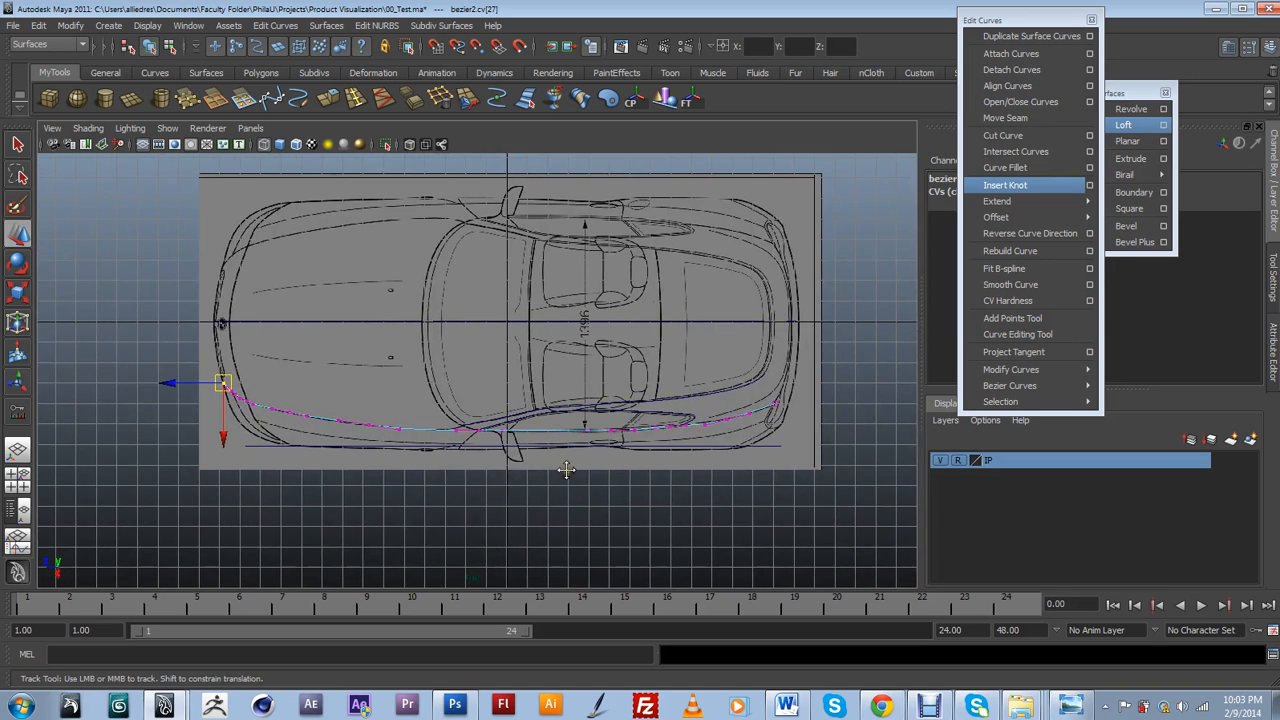
scroll(477, 445, "up", 2)
left_click(598, 448)
left_click(605, 428)
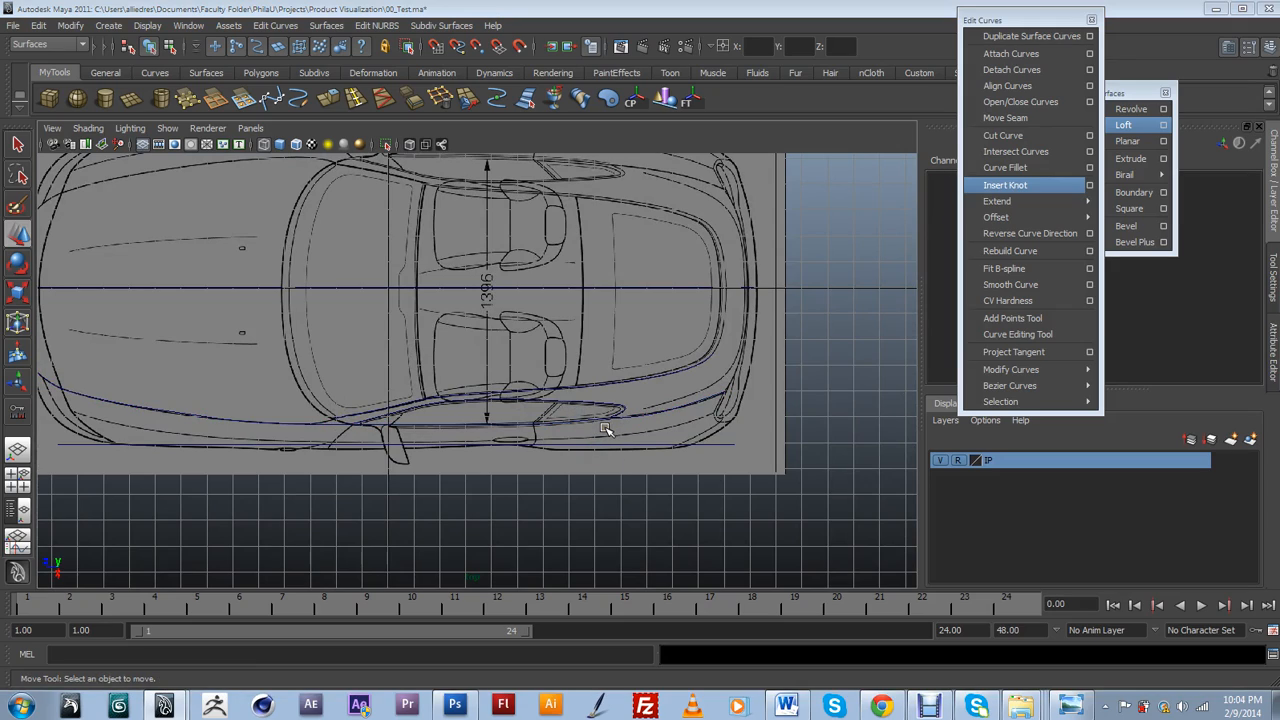
left_click_drag(613, 405, 651, 394, "alt")
left_click_drag(444, 460, 295, 365, "alt")
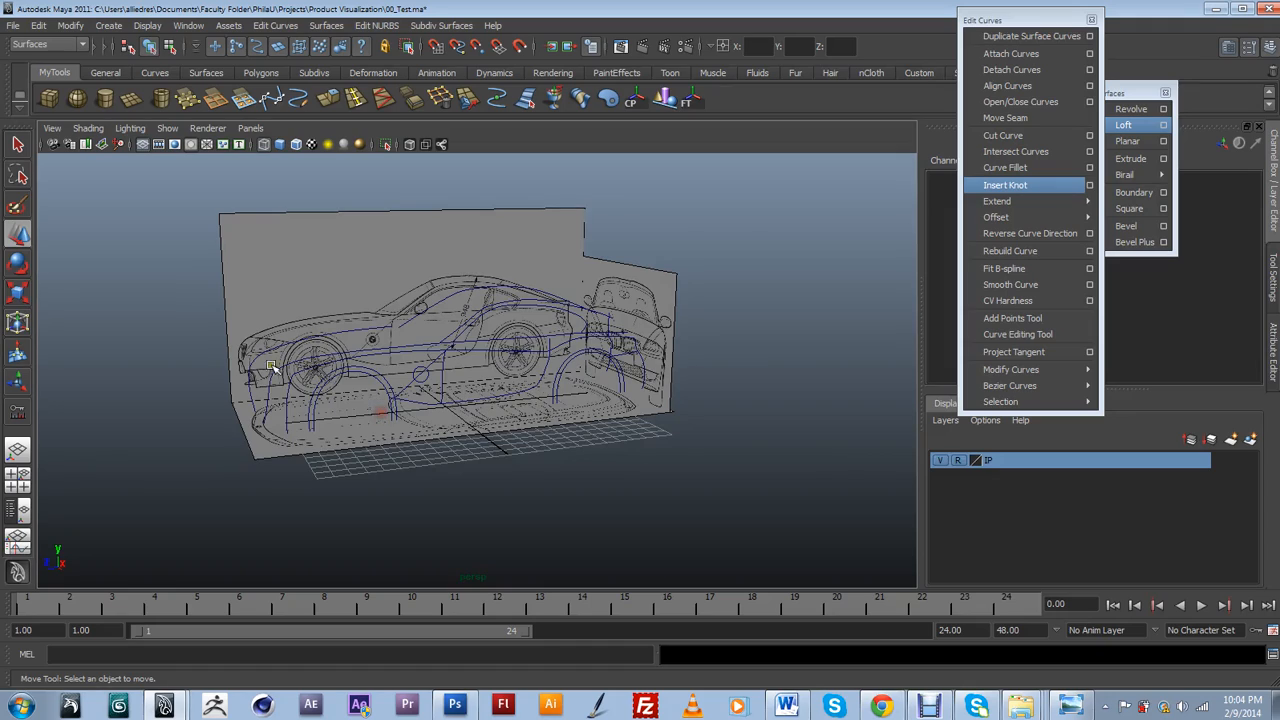
left_click_drag(338, 414, 481, 409, "alt")
Show the body-side curve's control vertices and reposition those around the headlight in the perspective view.
left_click(470, 398)
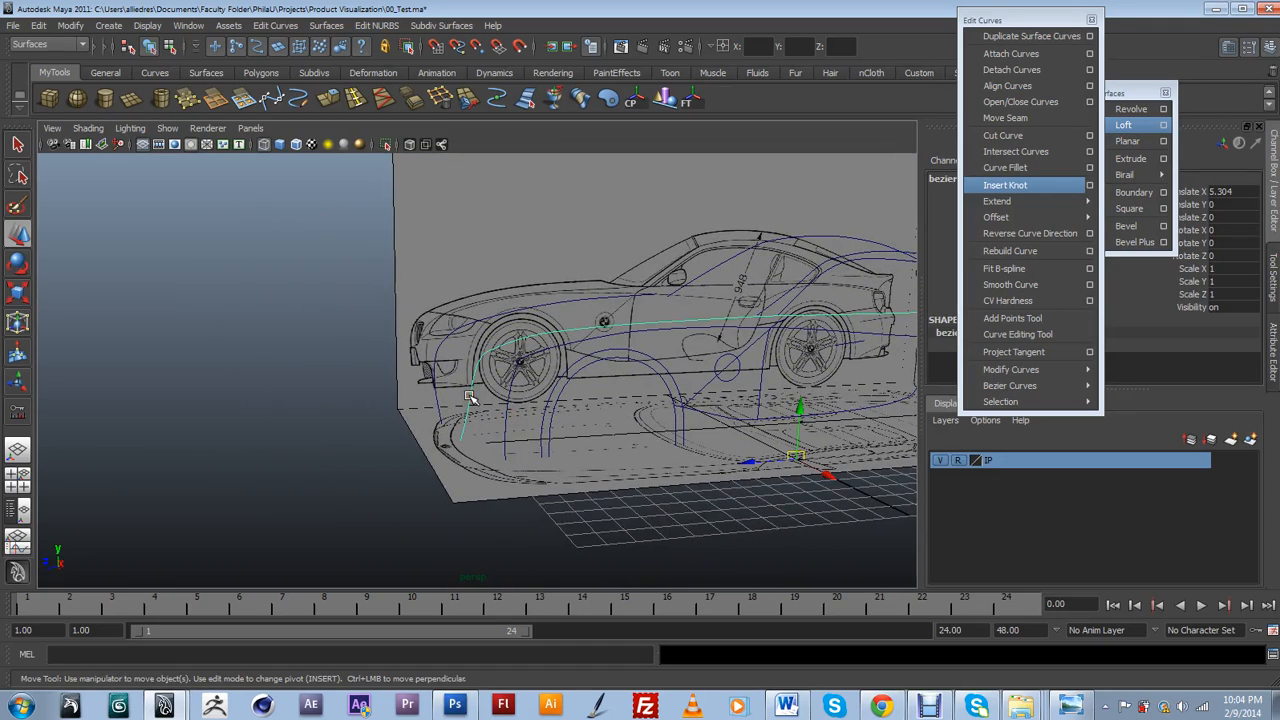
left_click(469, 398)
right_click_drag(414, 394, 413, 394)
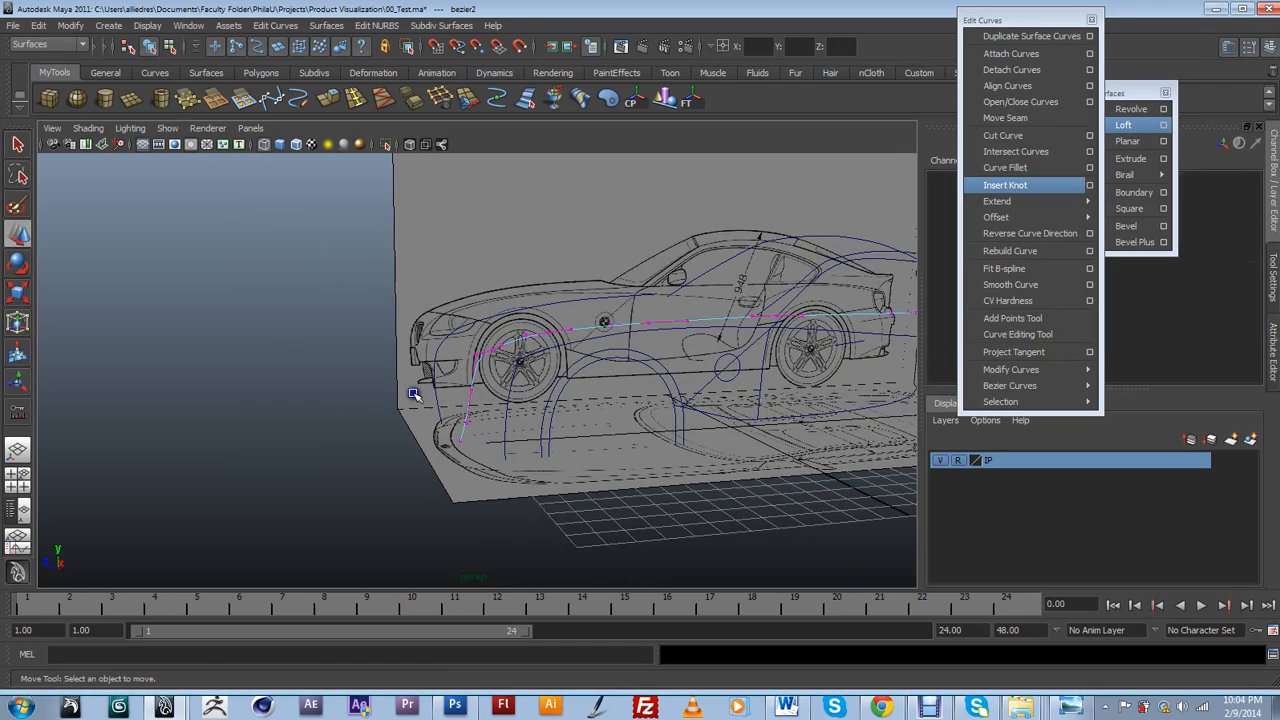
left_click(472, 392)
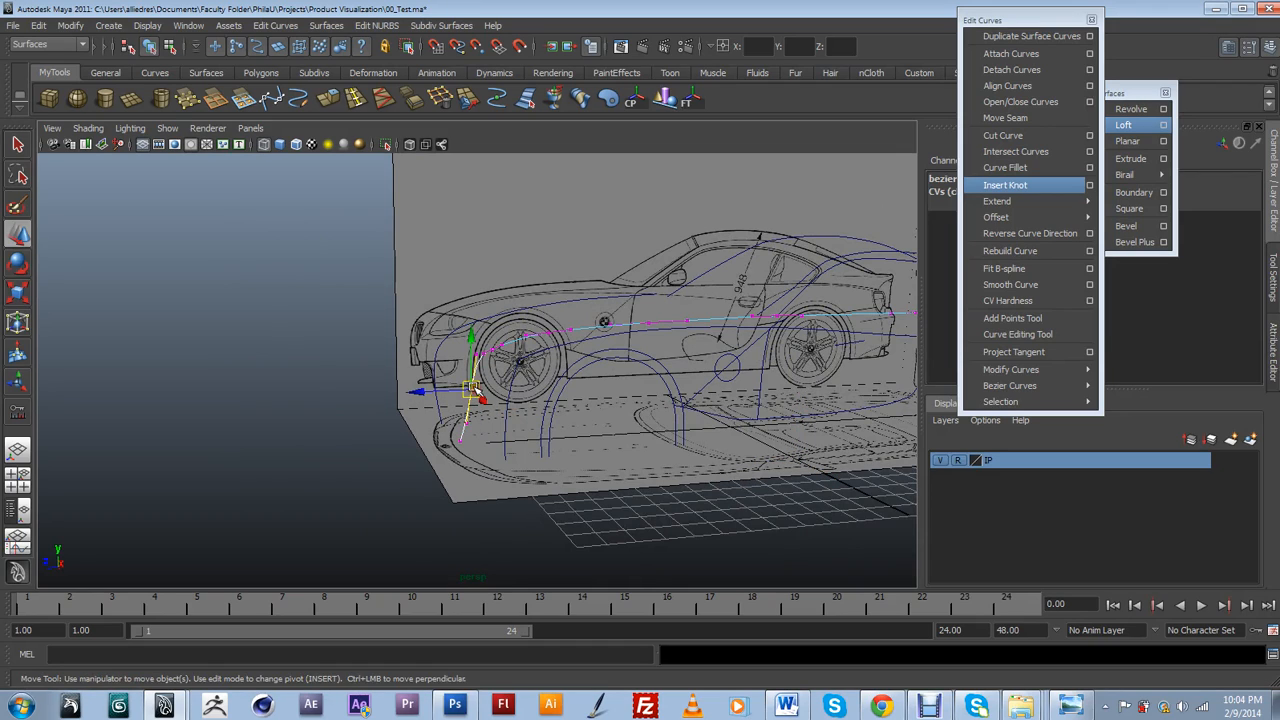
left_click_drag(452, 389, 450, 333)
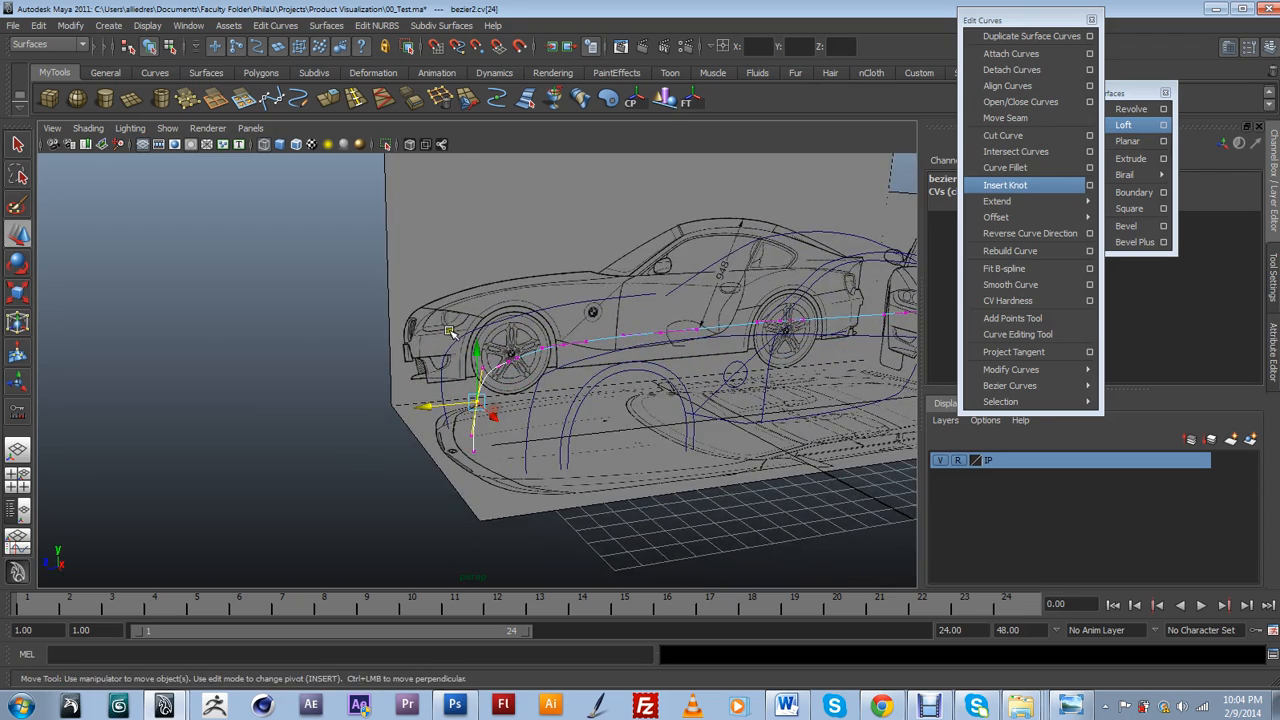
left_click_drag(486, 463, 458, 310, "alt")
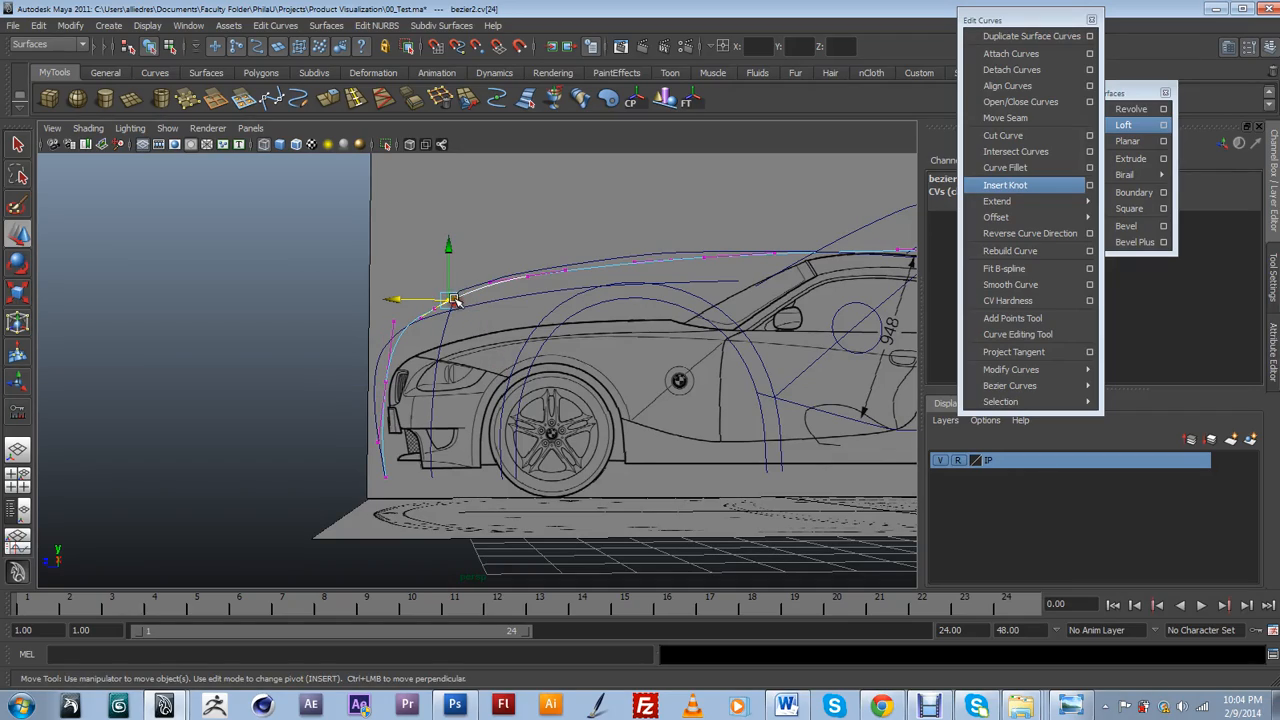
left_click_drag(457, 286, 872, 446, "alt")
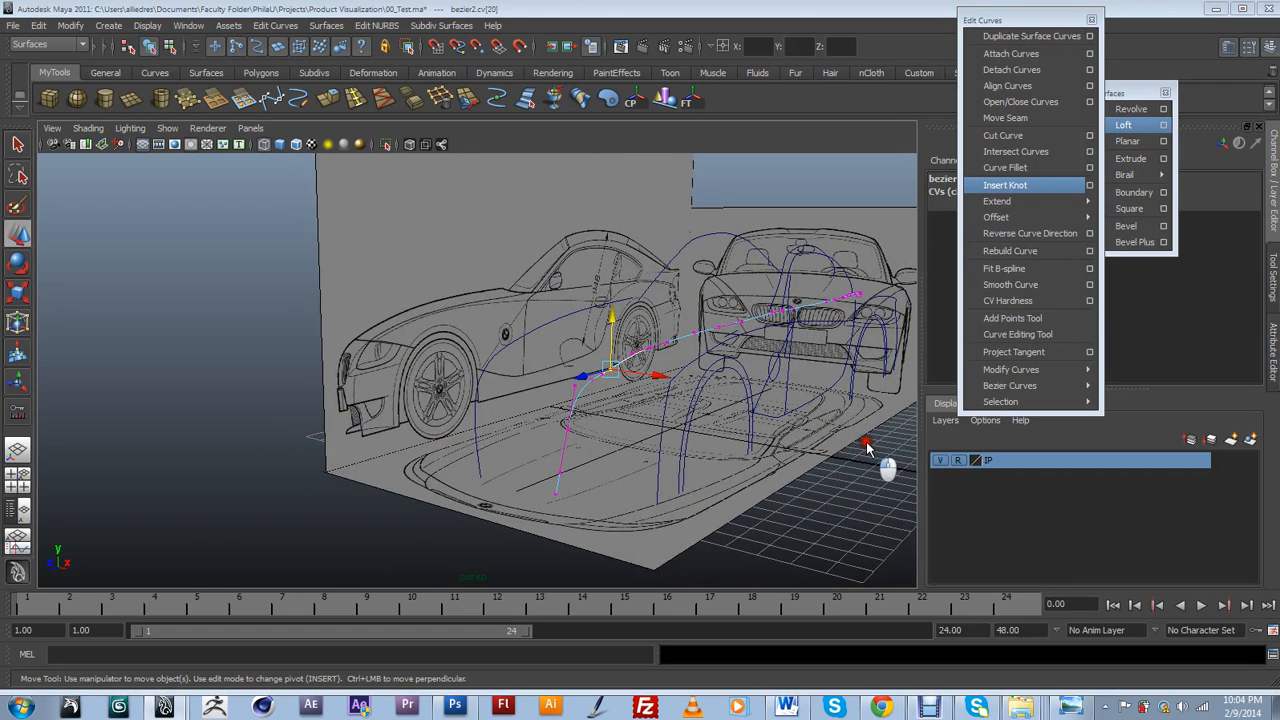
Compare the front of the body-side curve with the hood and headlight drawing in the side view.
key("space")
key("space")
scroll(600, 471, "up", 5)
middle_click_drag(229, 422, 403, 472, "alt")
scroll(412, 489, "up", 3)
scroll(415, 489, "down", 8)
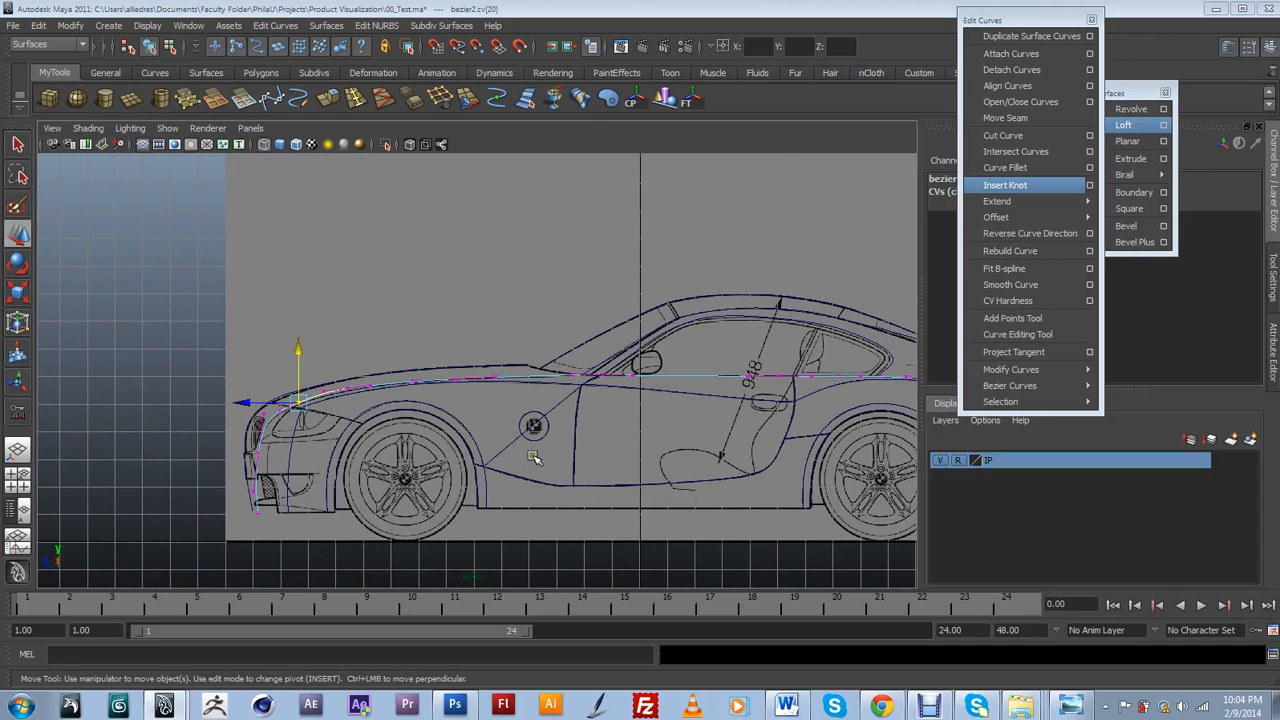
left_click_drag(533, 459, 487, 458)
Reposition the control vertex beside the curve's front end in the top view to bring it back toward the hood line.
scroll(486, 450, "down", 1)
middle_click_drag(219, 357, 493, 313, "alt")
scroll(513, 331, "up", 4)
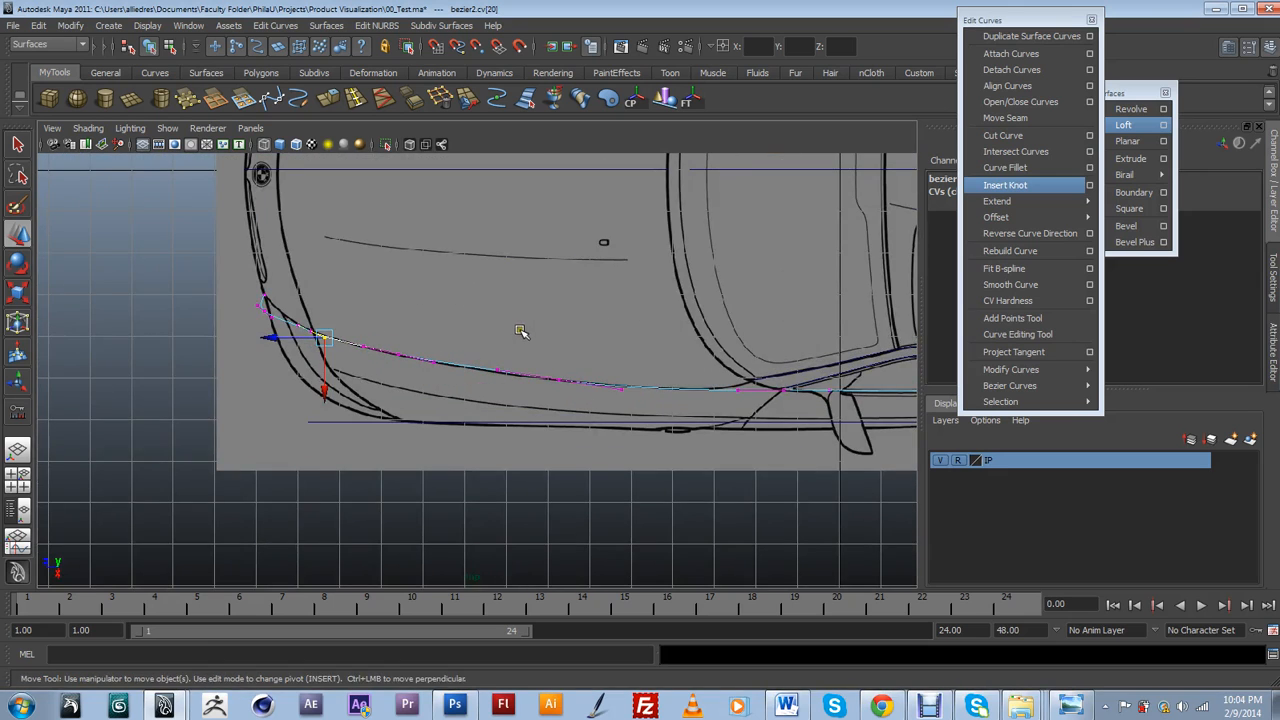
middle_click_drag(349, 362, 571, 420, "alt")
scroll(526, 409, "up", 3)
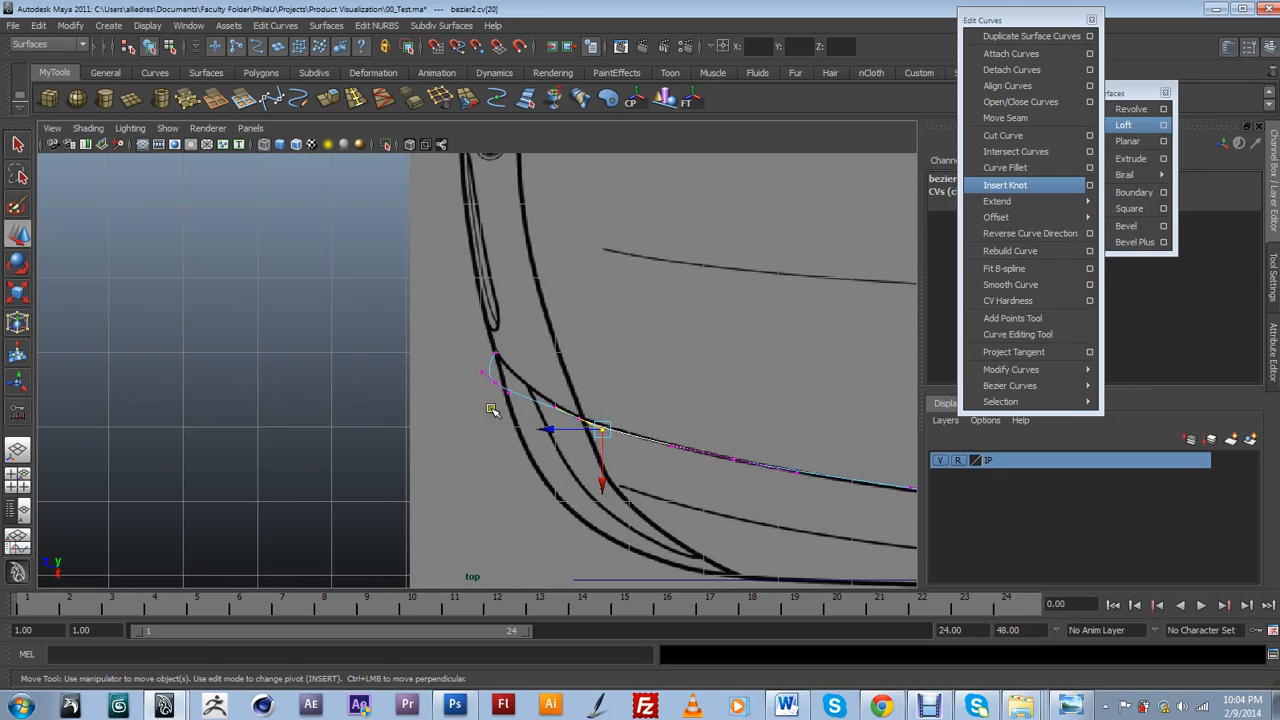
left_click(500, 374)
left_click_drag(494, 422, 484, 367)
Check the body-side curve along the door and rear fender in the top view, and deselect it.
scroll(514, 368, "down", 5)
middle_click_drag(655, 409, 315, 420, "alt")
scroll(397, 423, "down", 1)
scroll(480, 435, "down", 1)
middle_click_drag(524, 440, 278, 423, "alt")
scroll(484, 397, "up", 2)
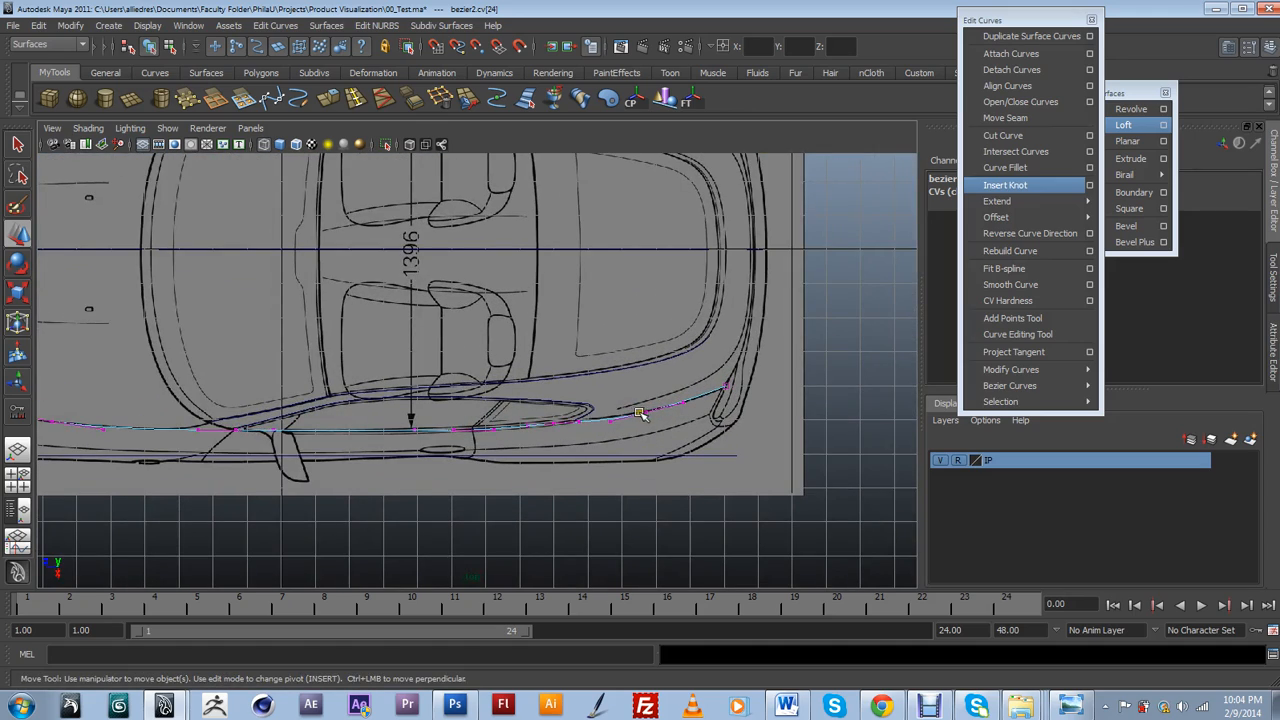
left_click(667, 482)
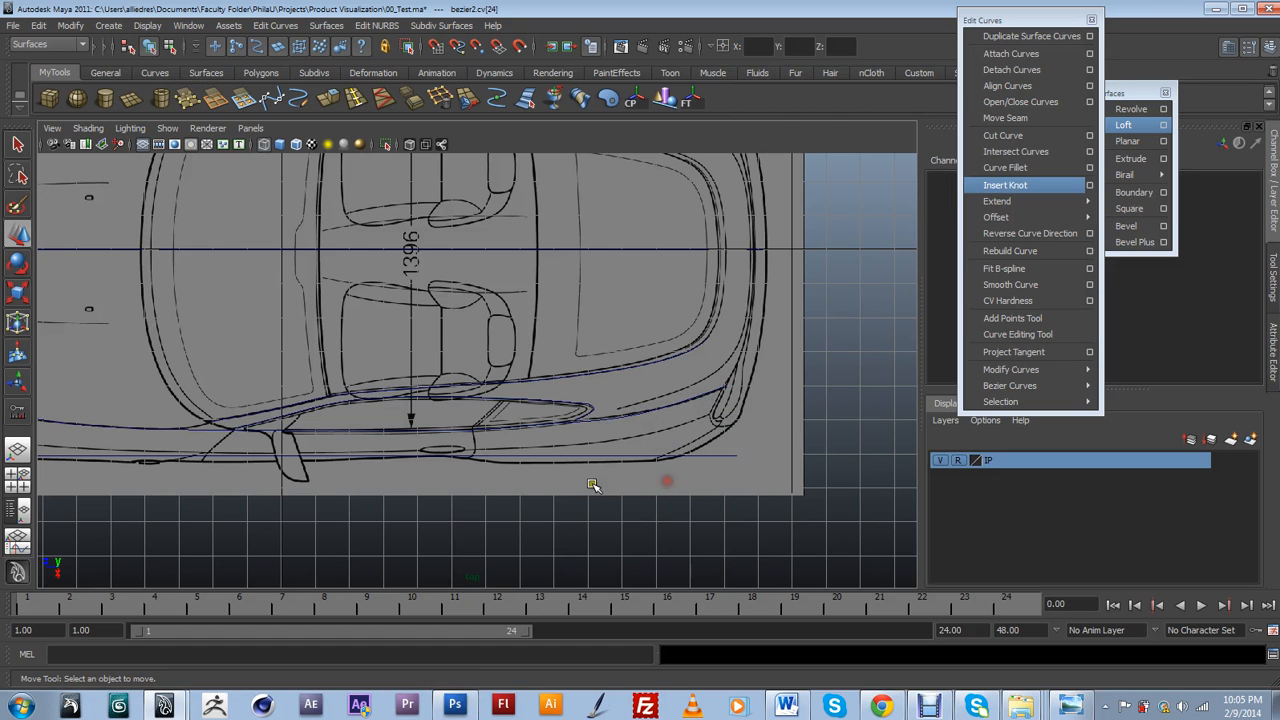
left_click(547, 487)
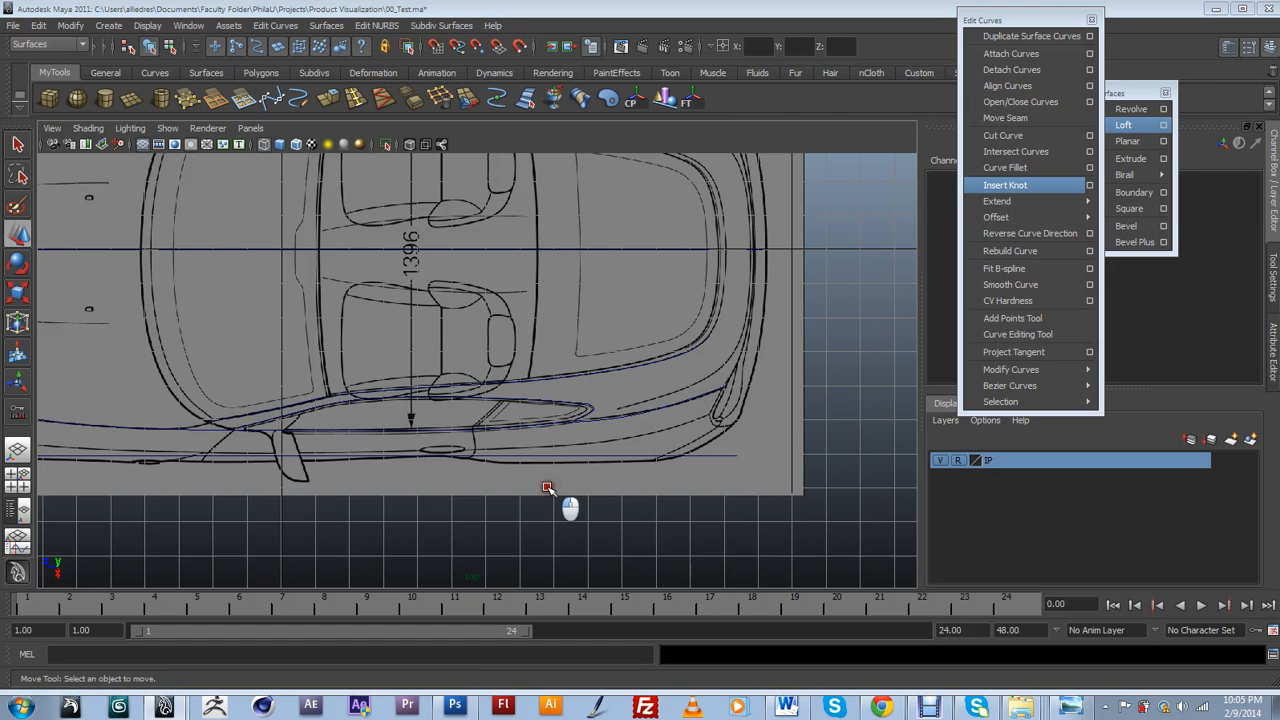
Inspect the body curves from several angles in the perspective view and select the body-side curve.
left_click_drag(565, 458, 352, 522)
left_click(430, 386)
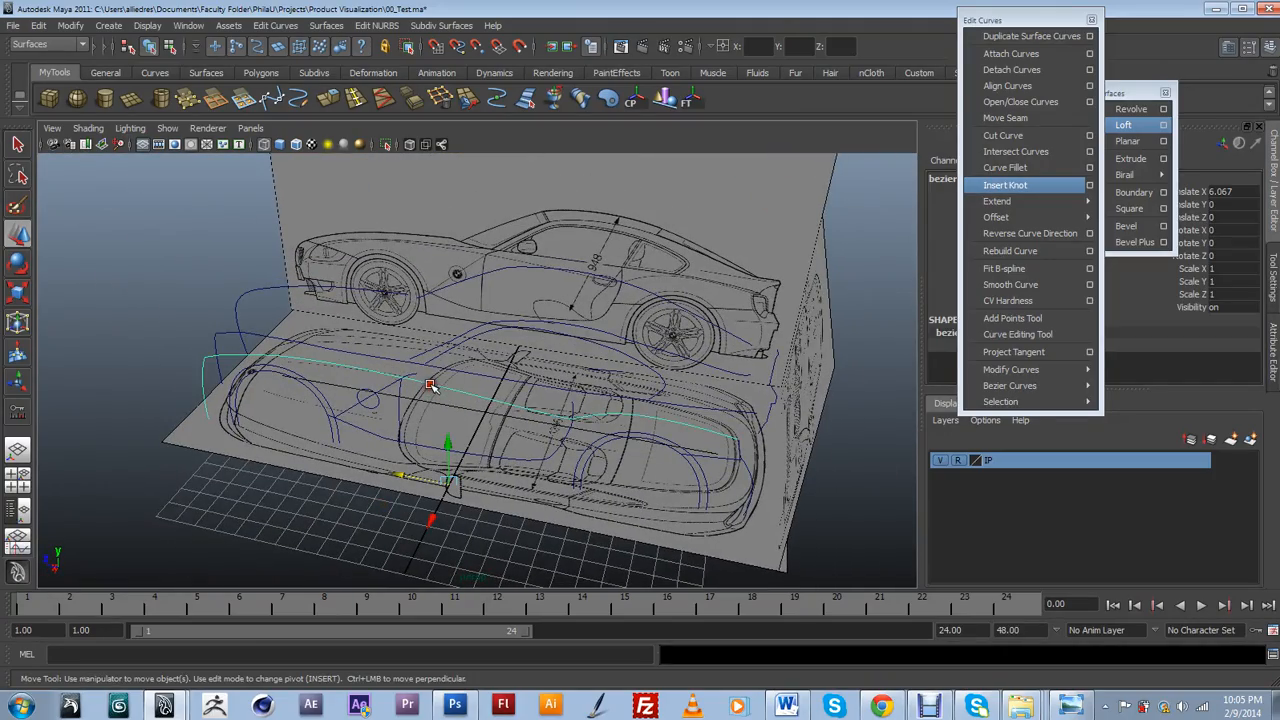
mouse_move(541, 430)
left_mouse_down("alt")
mouse_move(537, 538)
mouse_move(597, 469)
mouse_move(648, 444)
mouse_move(729, 474)
mouse_move(534, 486)
mouse_move(563, 505)
mouse_move(694, 506)
mouse_move(729, 443)
mouse_move(717, 420)
mouse_move(557, 516)
mouse_move(605, 468)
left_mouse_up("alt")
left_click(705, 390)
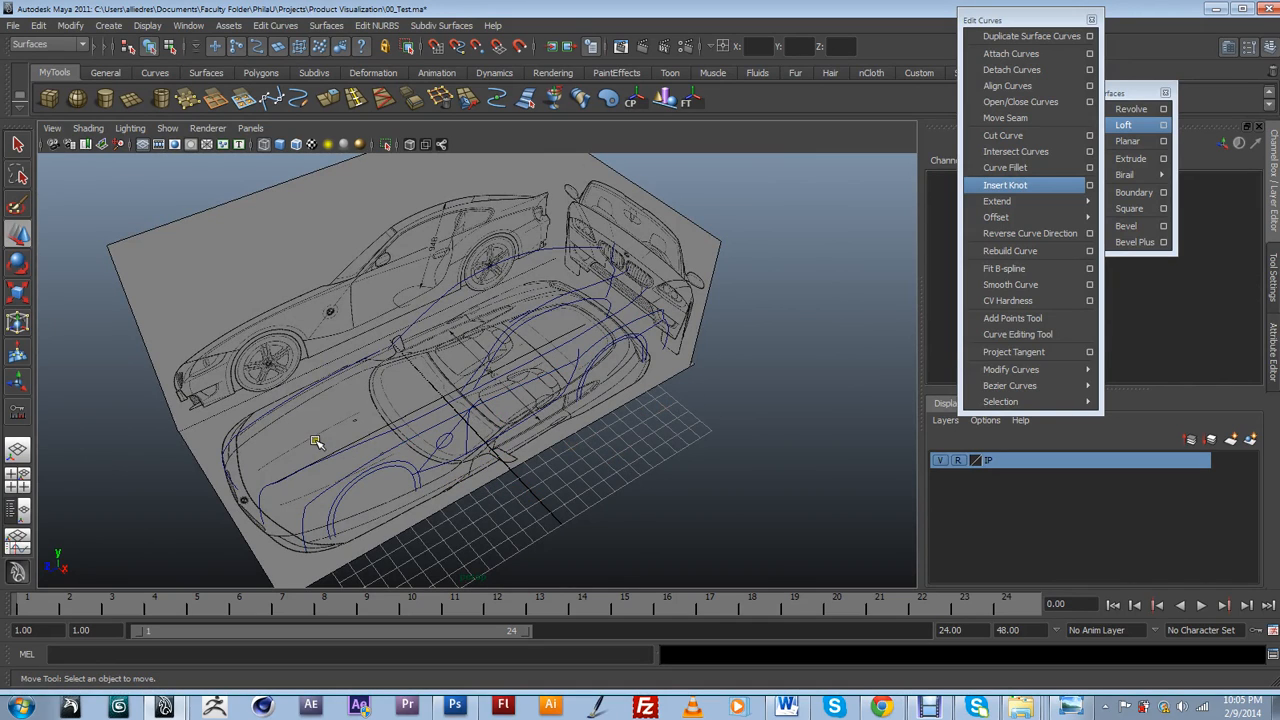
left_click(341, 466)
mouse_move(339, 478)
left_mouse_down("alt")
mouse_move(371, 491)
mouse_move(457, 443)
mouse_move(425, 410)
left_mouse_up("alt")
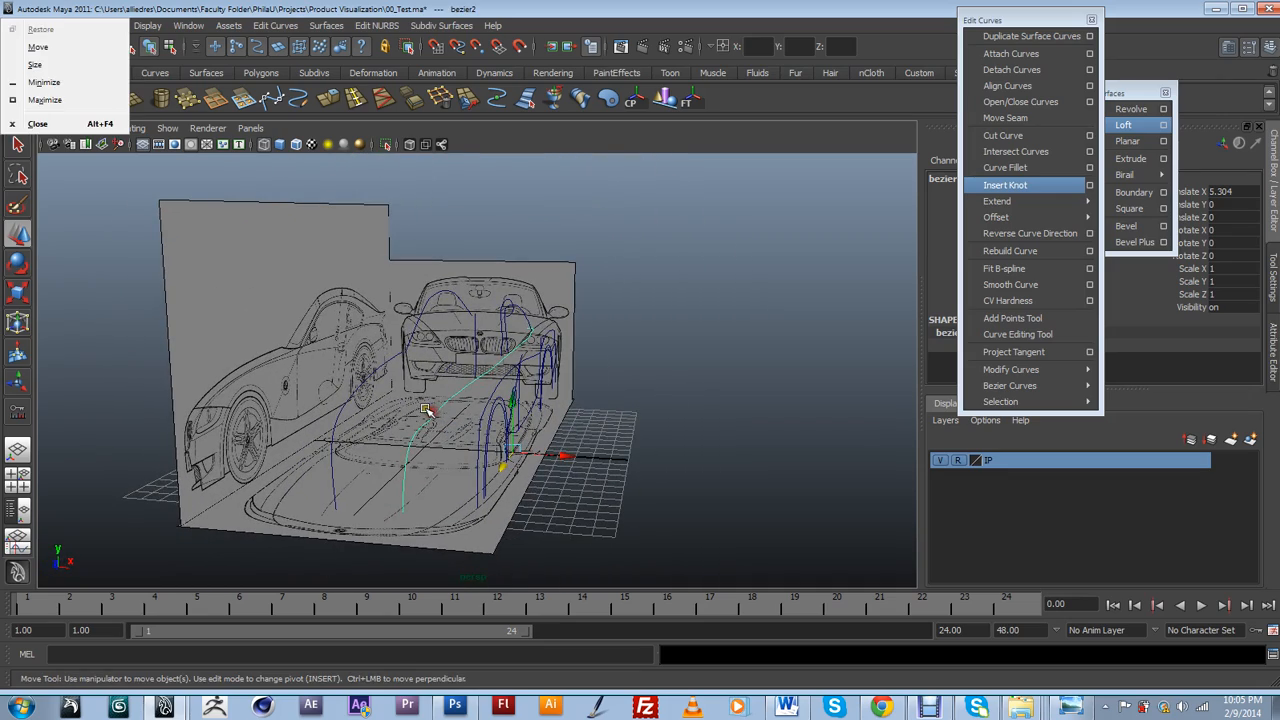
In the front view, move the body-side curve's anchor above the headlight onto the hood line, and select the control vertex beside the lower grille.
left_click(438, 412)
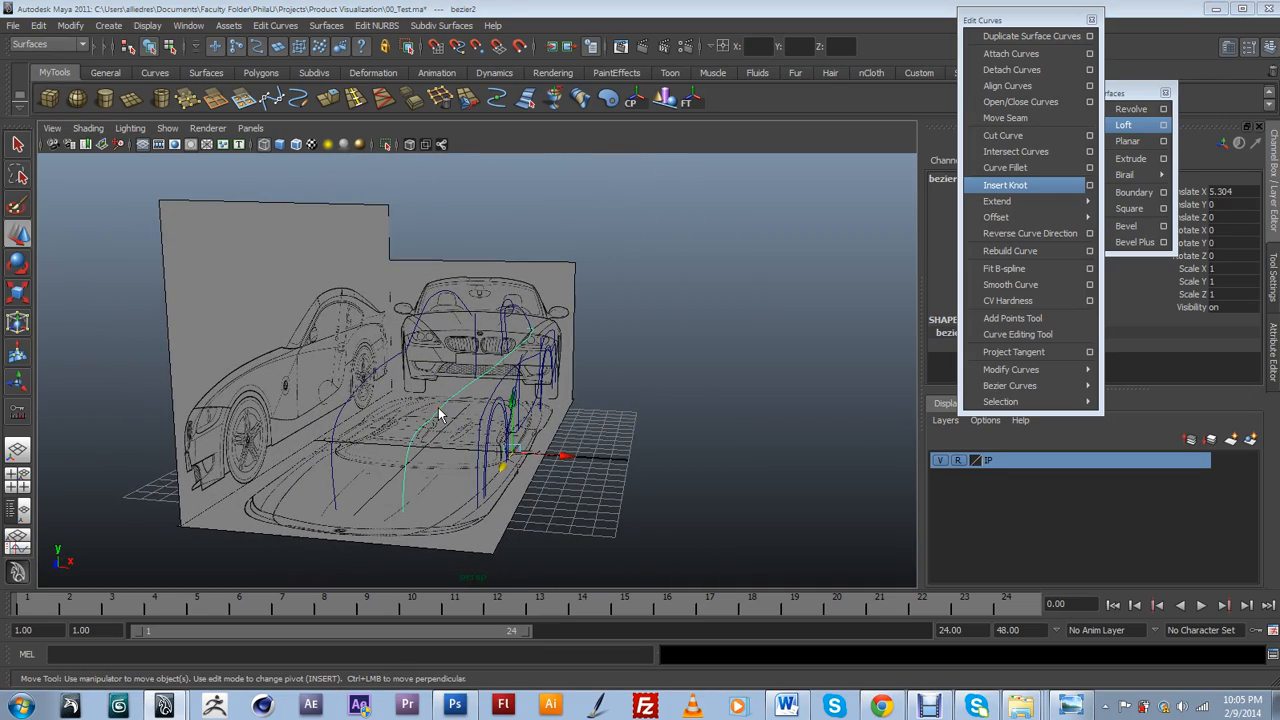
left_click(438, 407)
left_click_drag(440, 412, 440, 437)
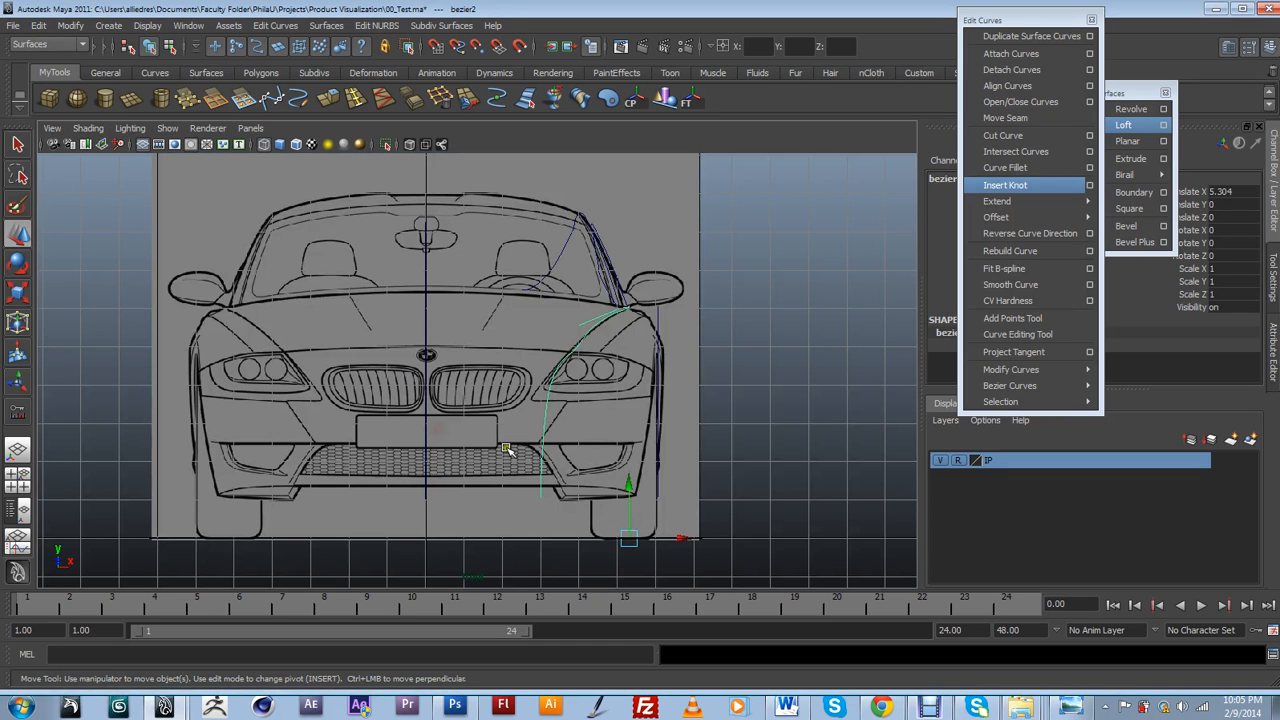
scroll(620, 372, "up", 3)
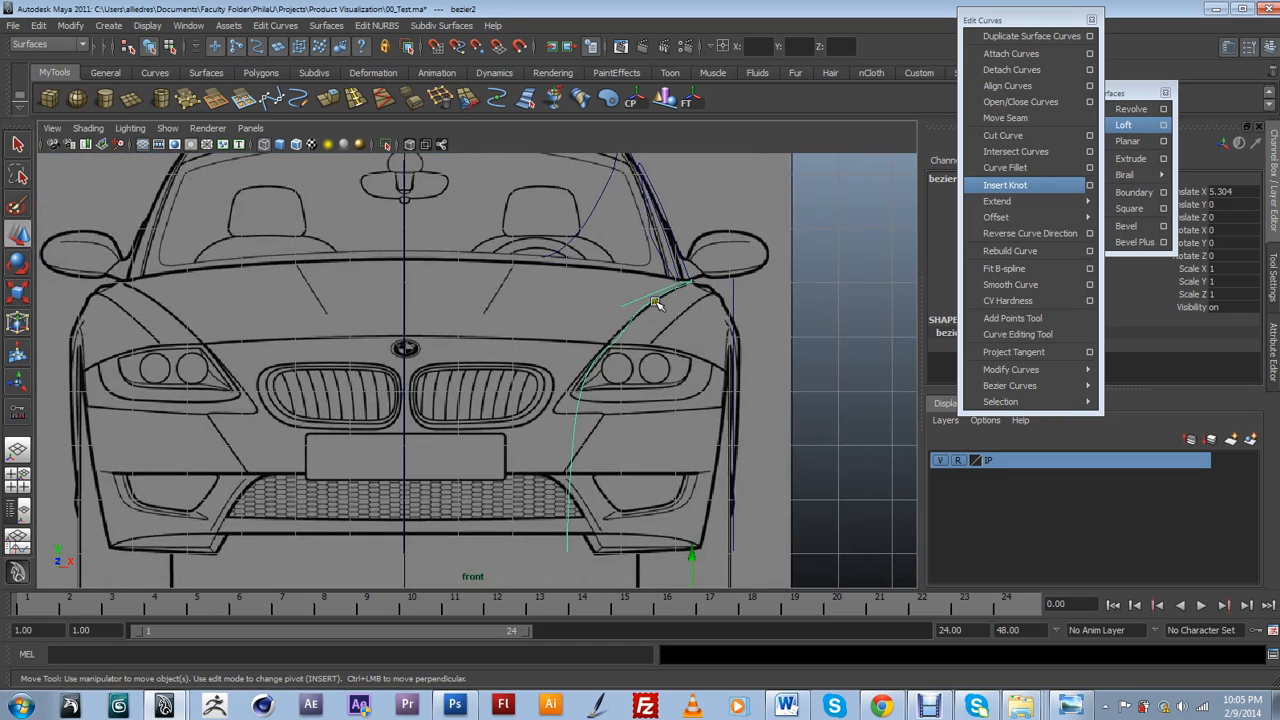
right_click_drag(612, 343, 581, 341)
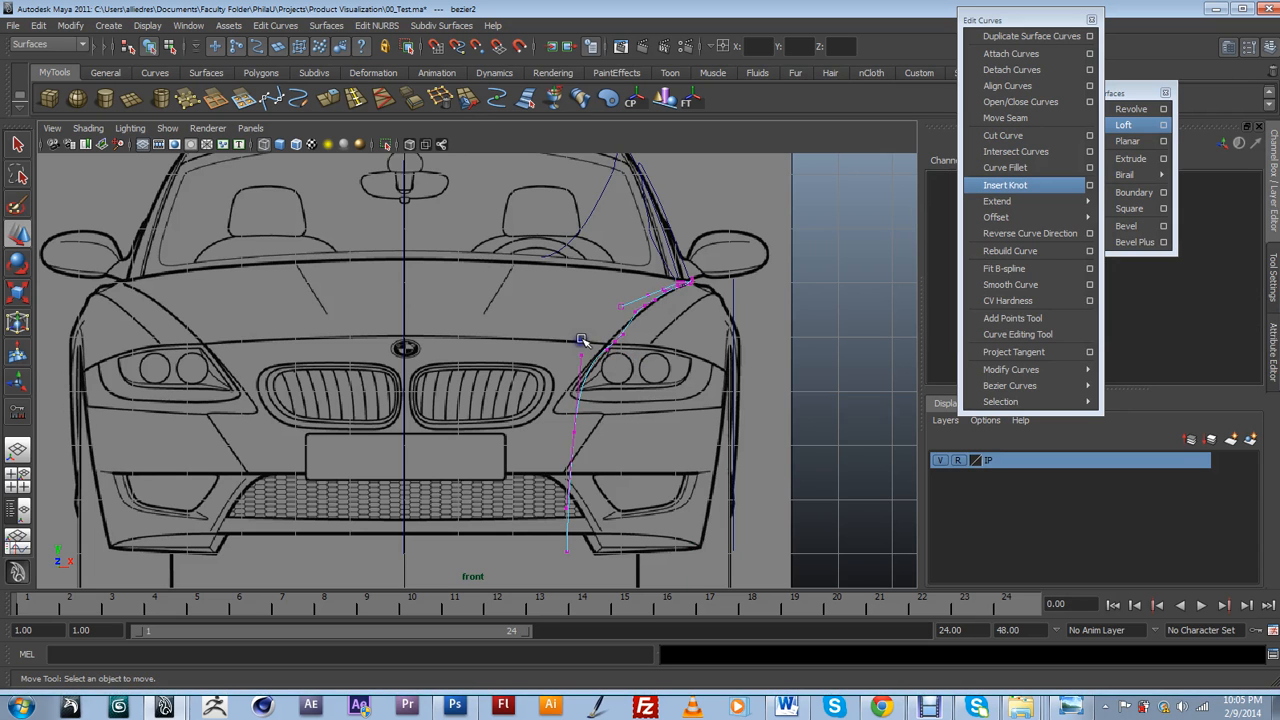
scroll(610, 340, "up", 5)
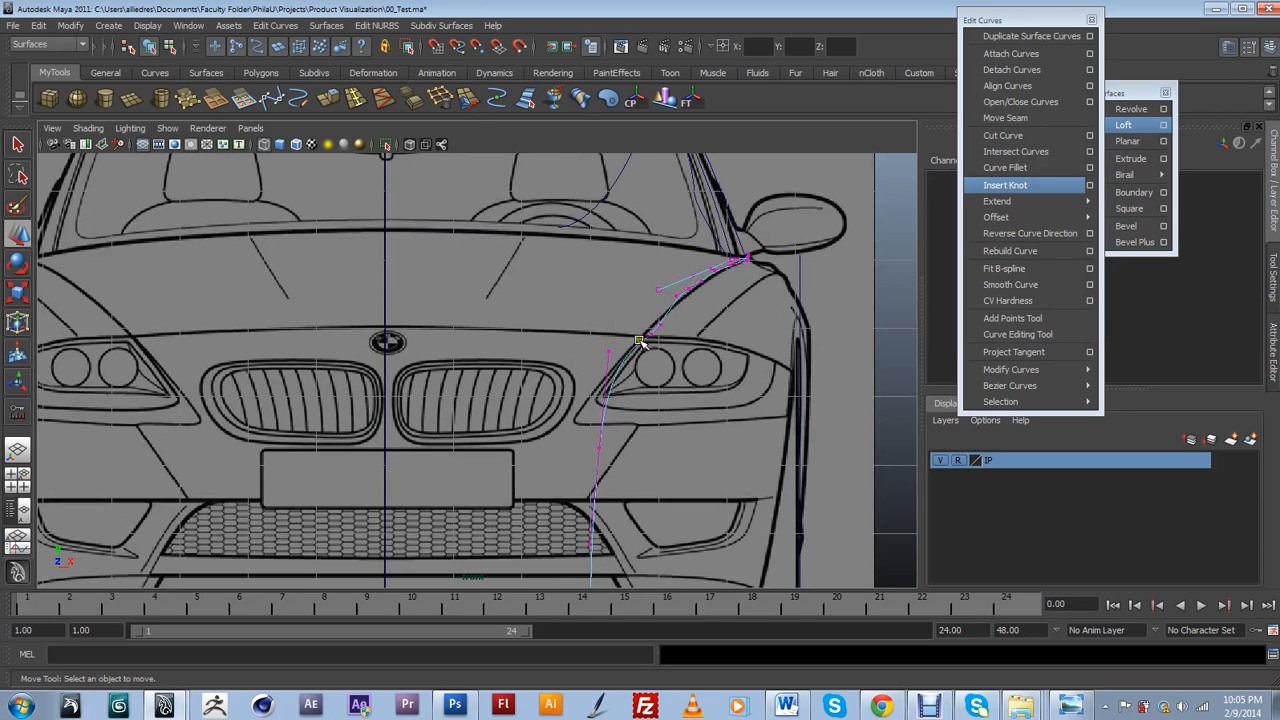
left_click(679, 368)
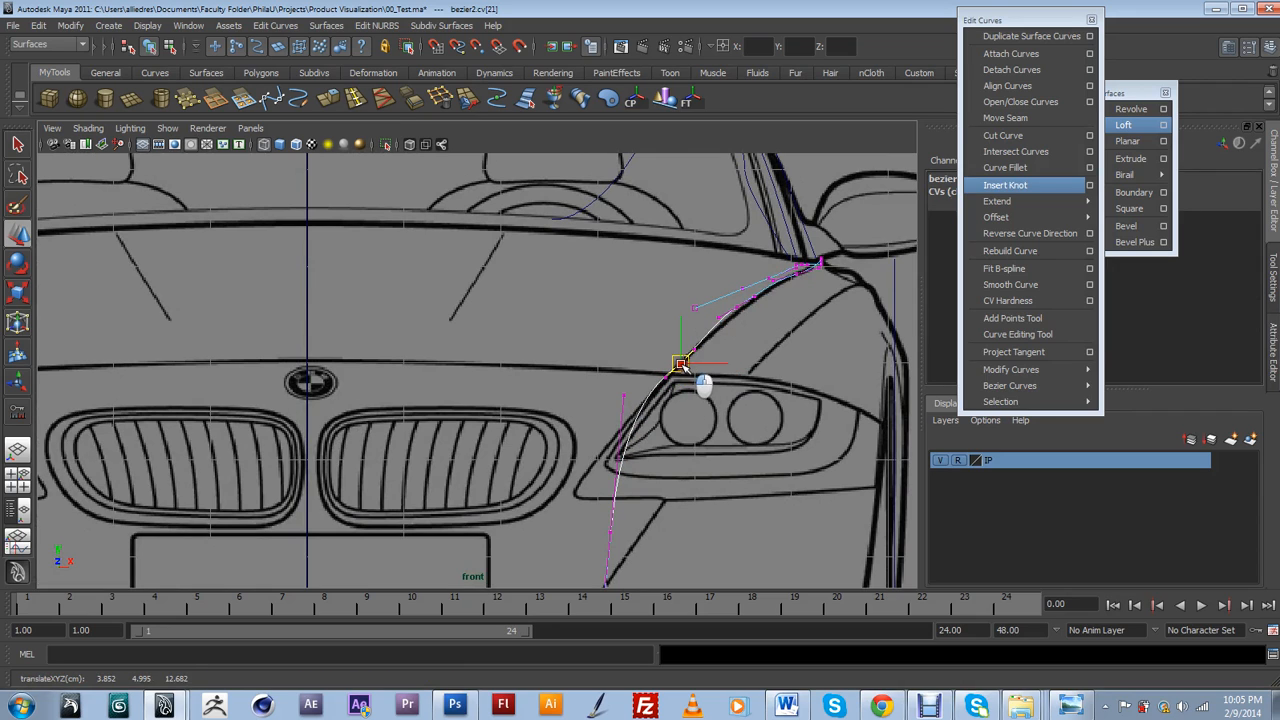
middle_click_drag(656, 484, 671, 443, "alt")
scroll(665, 438, "down", 3)
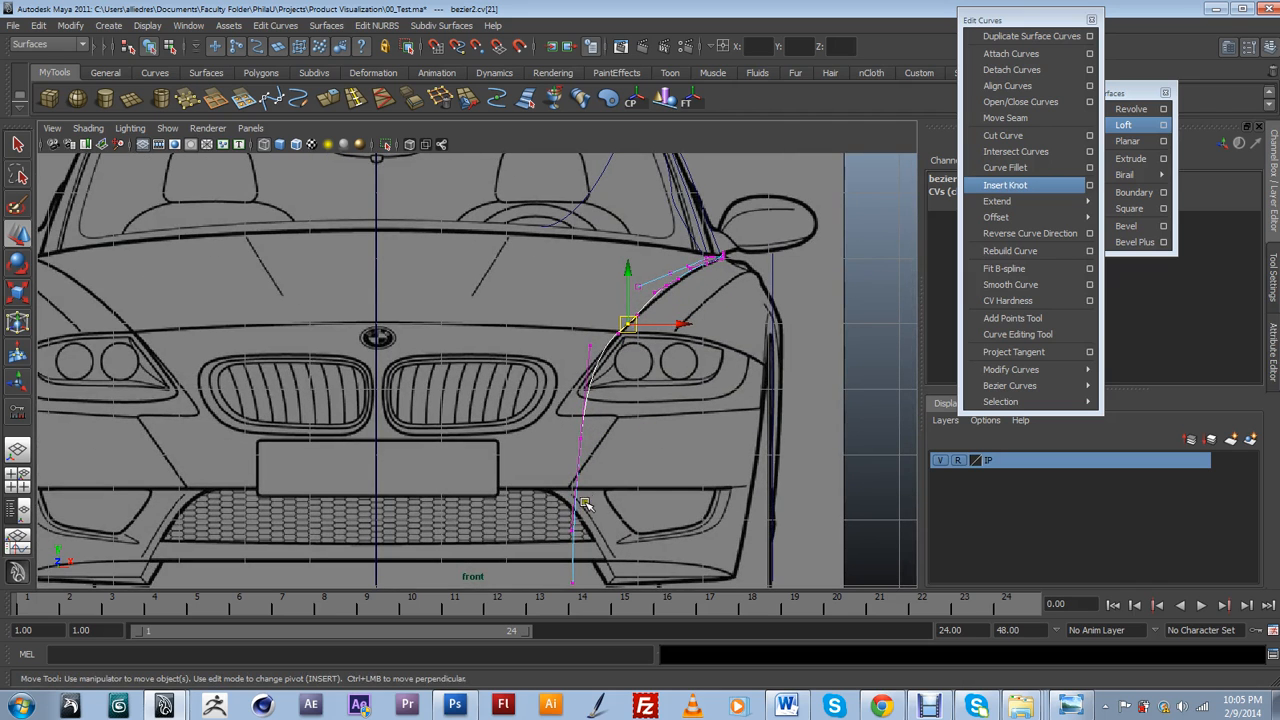
scroll(588, 497, "down", 3)
left_click(545, 465)
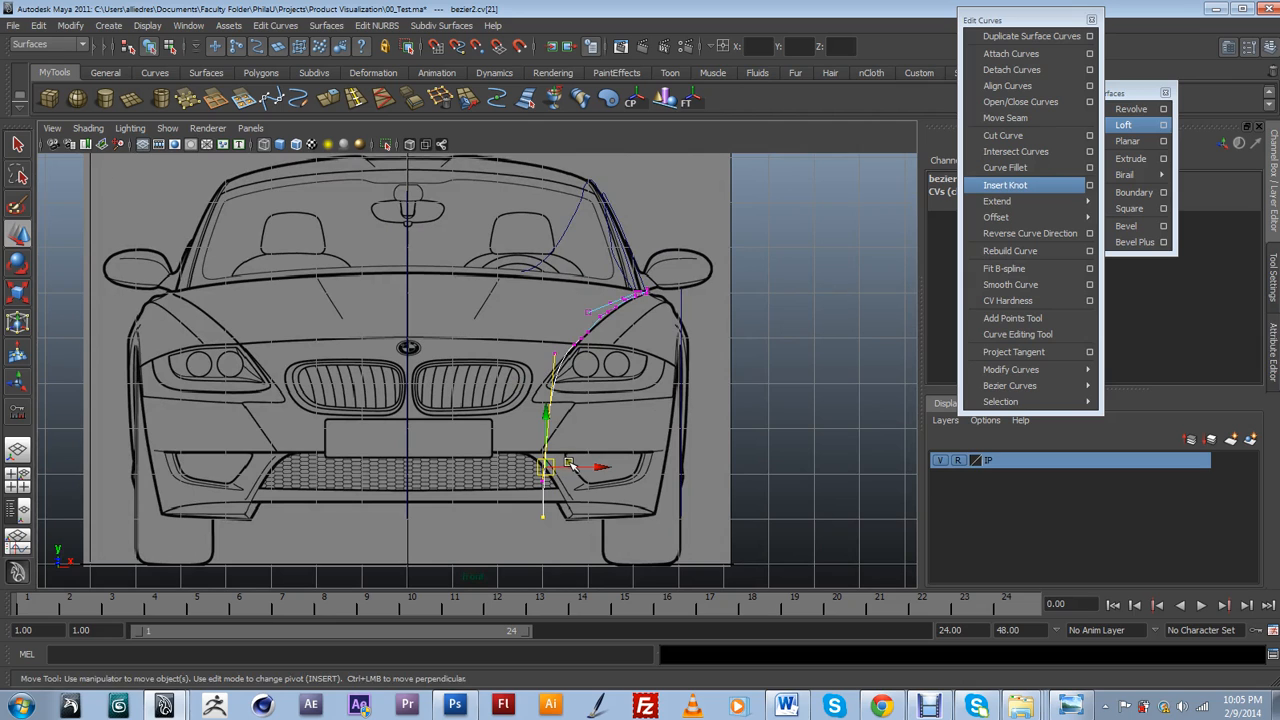
Move the curve's control vertices between the headlight and the side mirror onto the hood's side line in the front view.
middle_click_drag(588, 485, 543, 409, "alt")
scroll(543, 409, "up", 5)
left_click(443, 428)
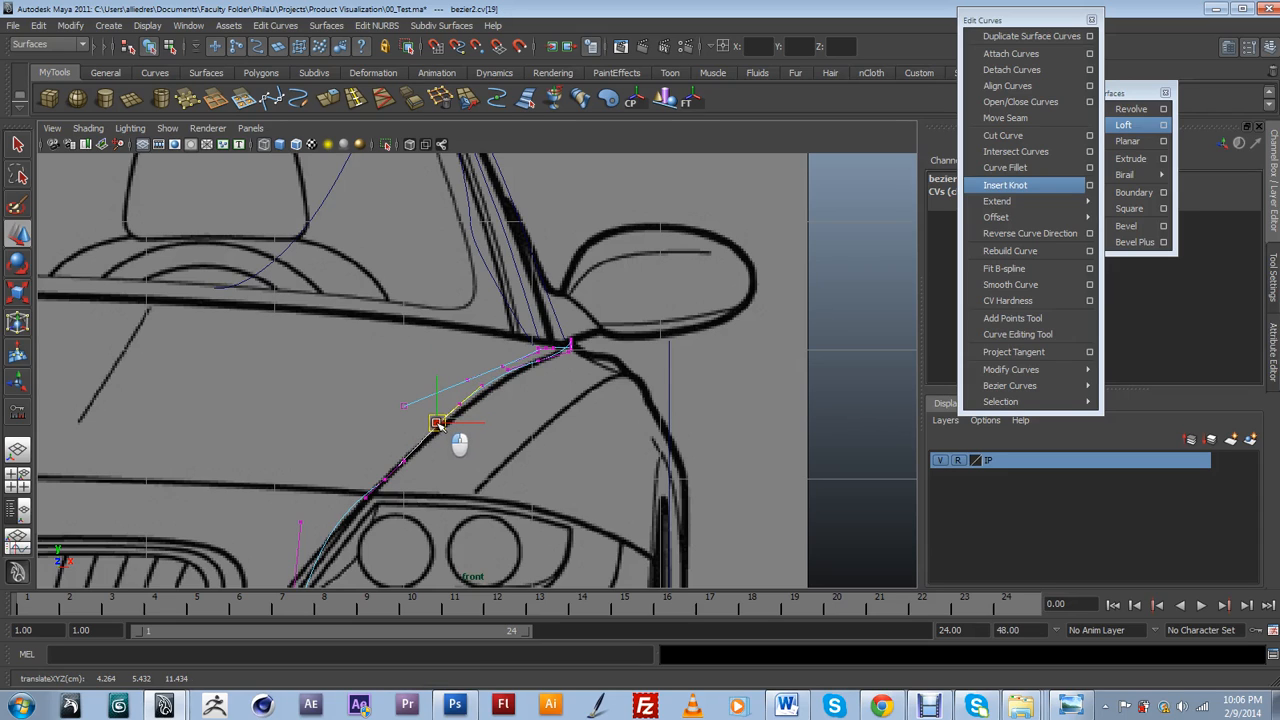
left_click(465, 410)
left_click(459, 411)
left_click(507, 378)
left_click_drag(509, 377, 510, 377)
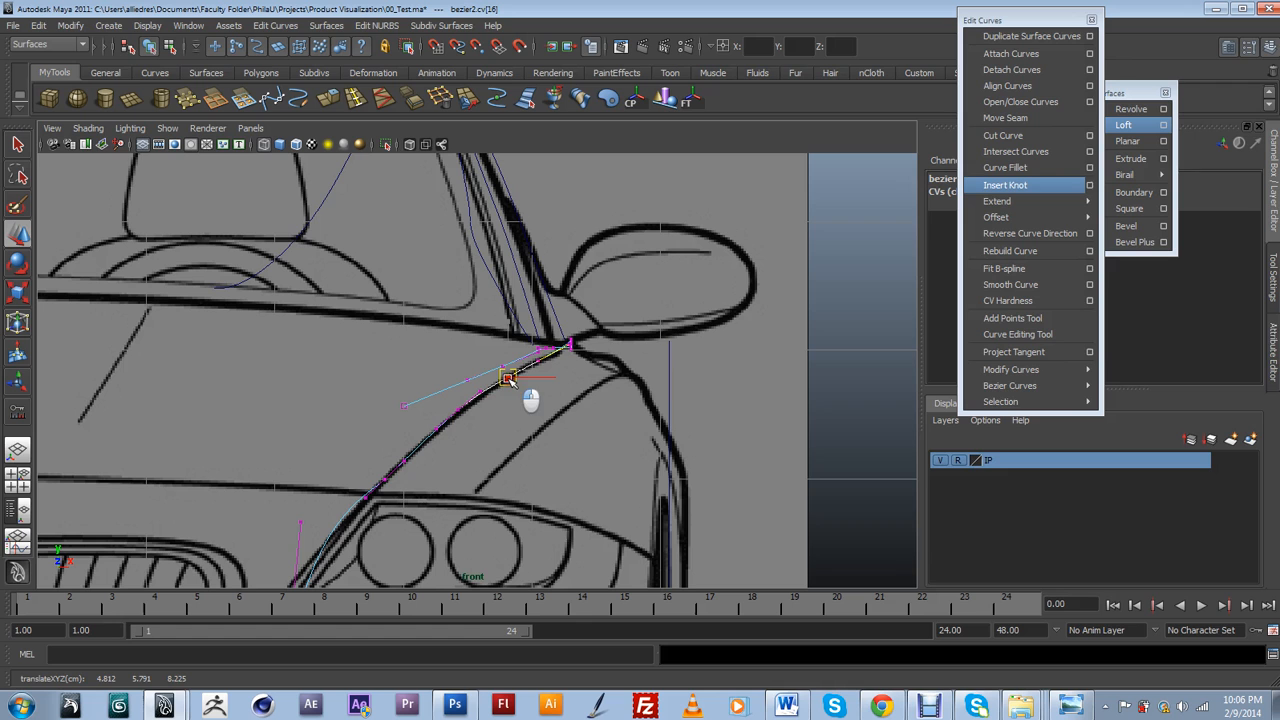
Return to the perspective view and examine the reshaped body-side curve against the reference drawings.
left_click(250, 128)
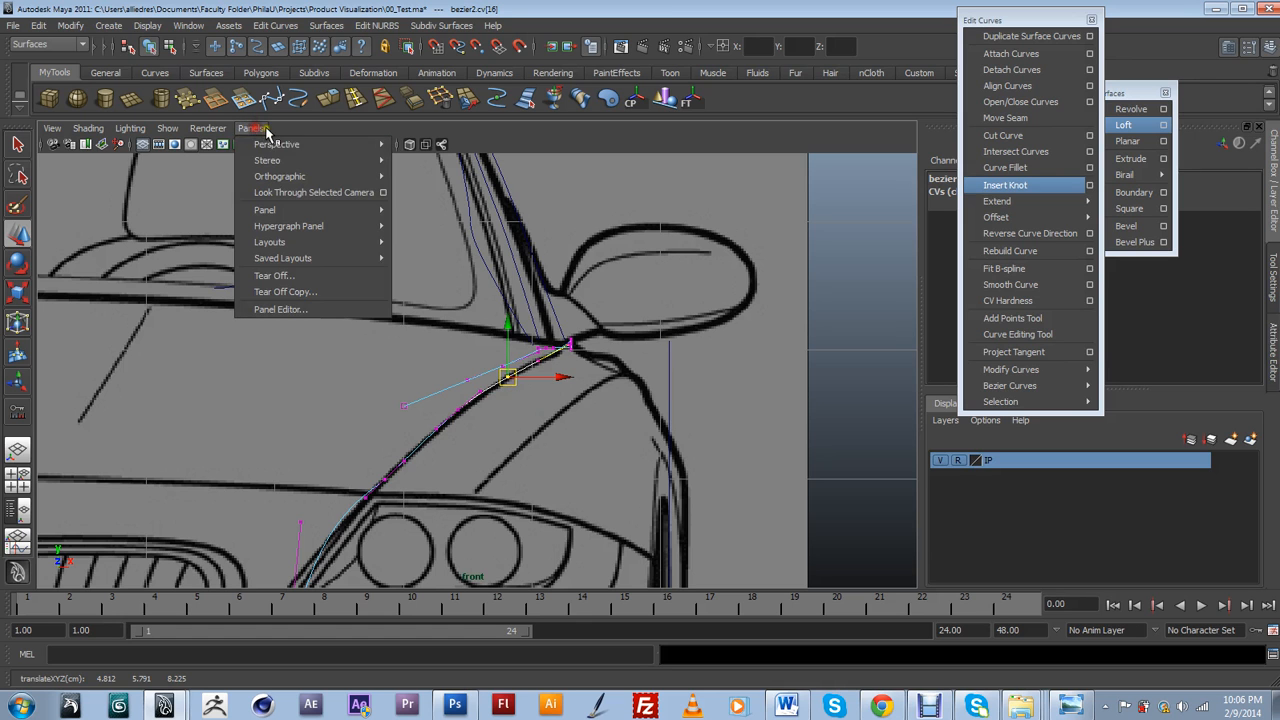
left_click(400, 147)
left_click_drag(517, 200, 502, 423, "alt")
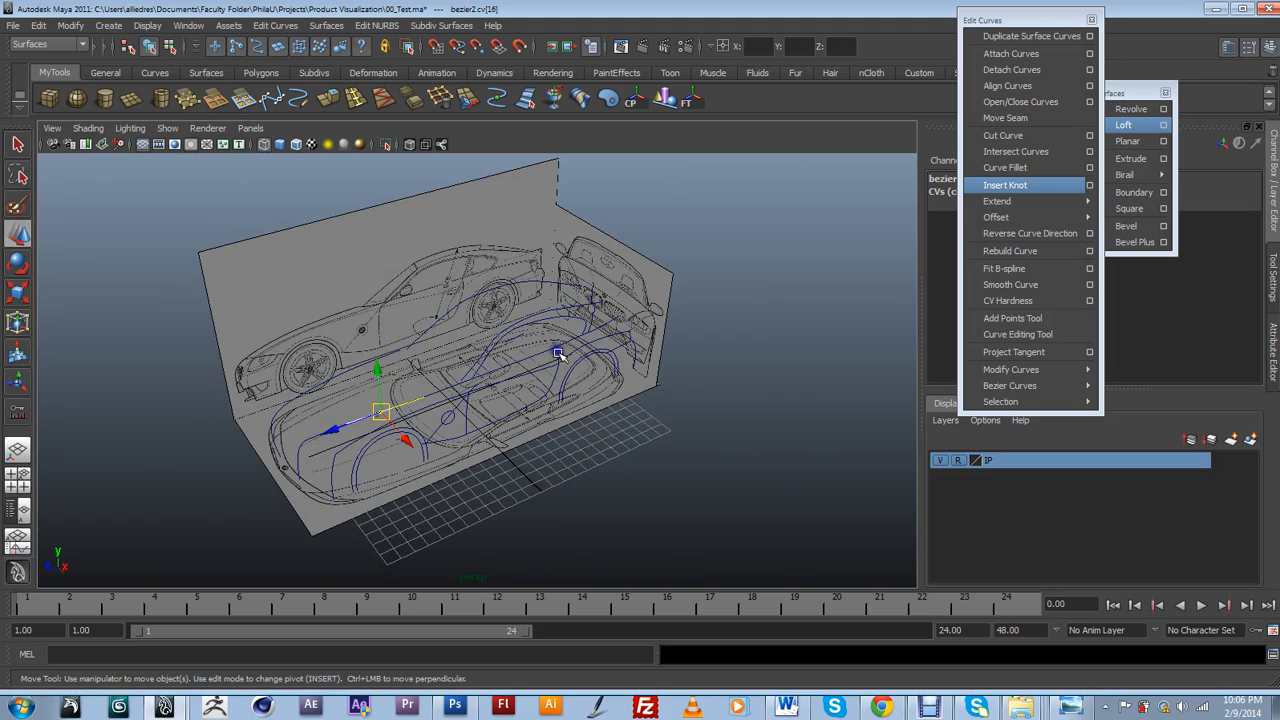
Deselect the body-side curve and examine the roof and side window curves at the windshield base near the side mirror in the top view.
left_click(517, 470)
left_click_drag(553, 423, 391, 486, "alt")
scroll(393, 488, "up", 5)
scroll(396, 482, "down", 3)
left_click(395, 468)
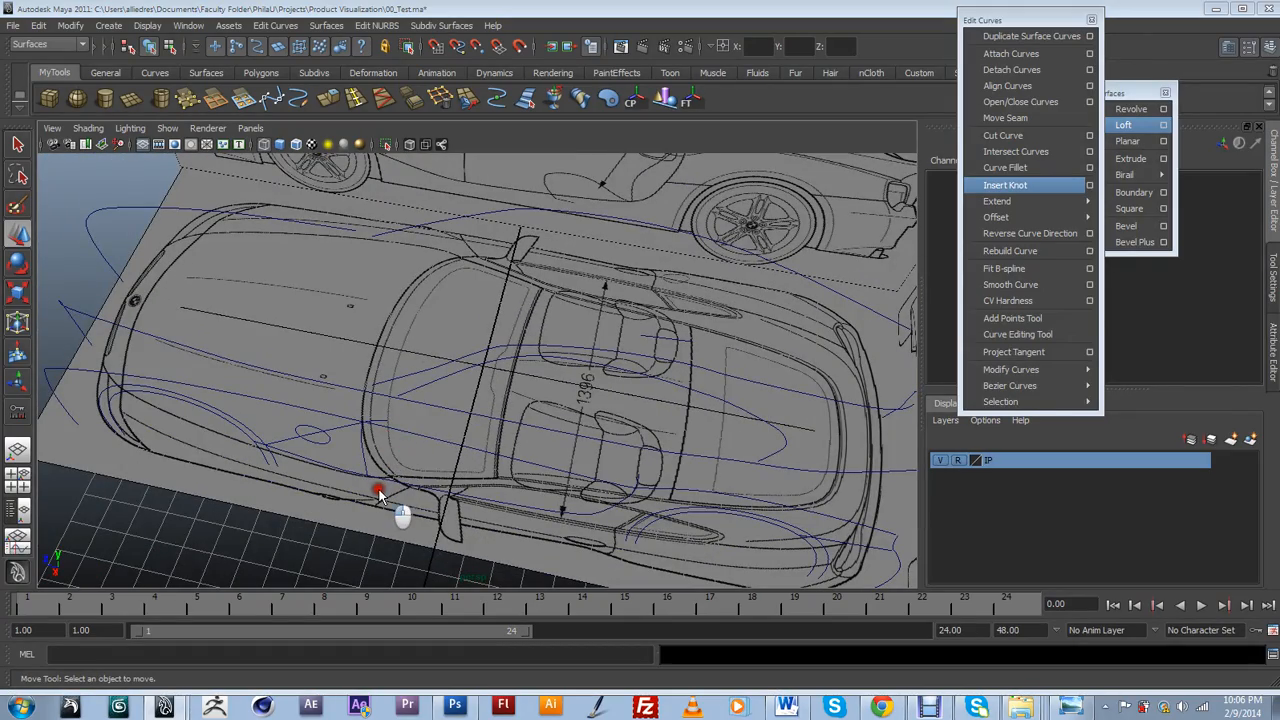
key("space")
scroll(377, 441, "down", 1)
scroll(383, 445, "up", 2)
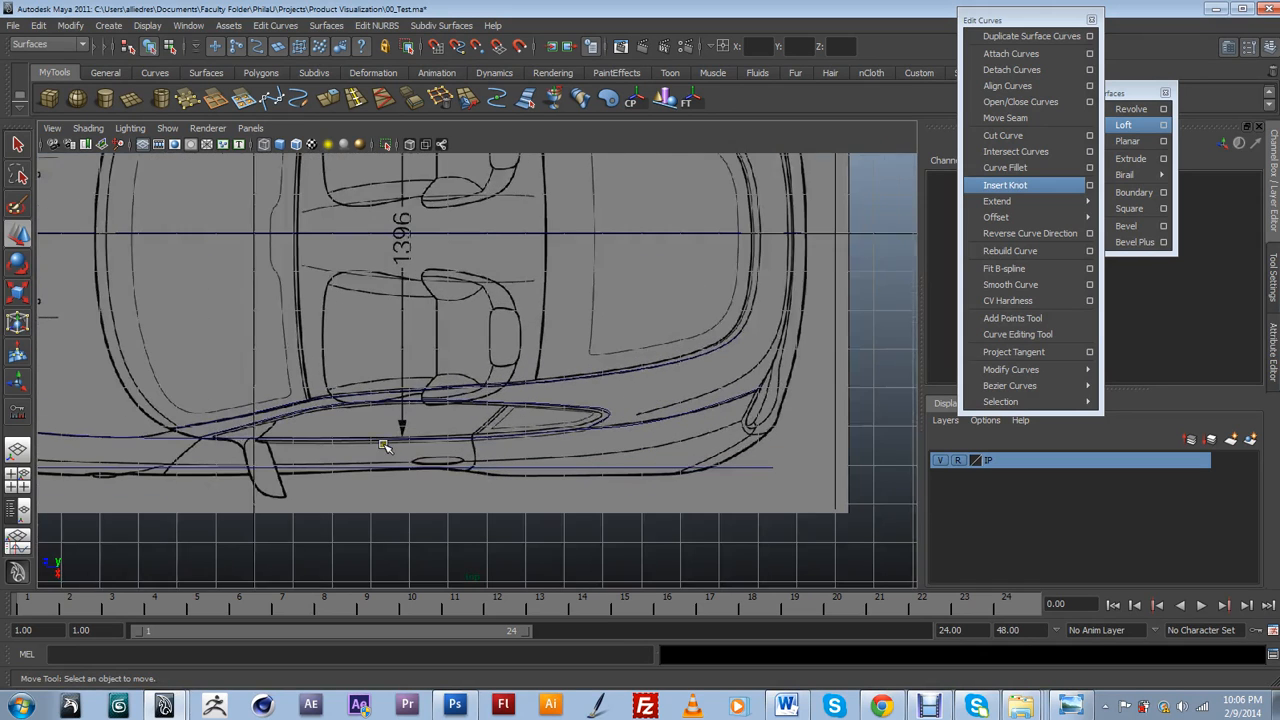
scroll(598, 392, "up", 4)
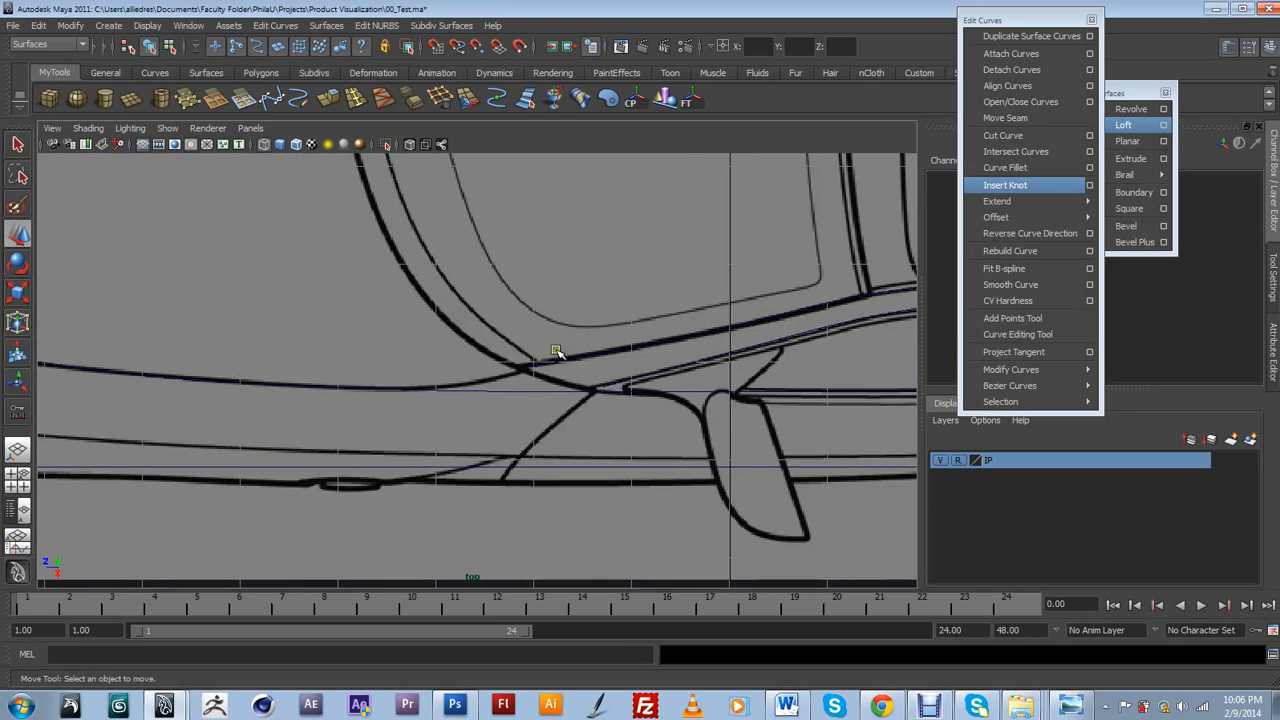
left_click(575, 368)
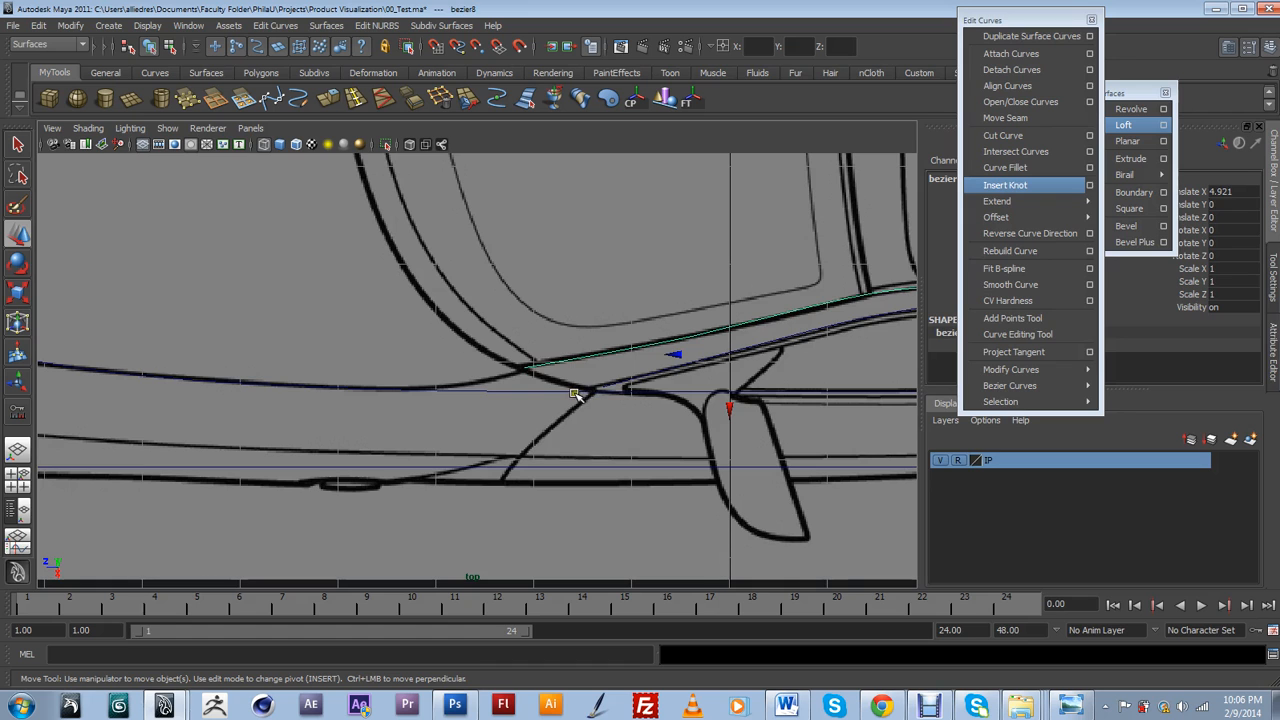
scroll(575, 393, "down", 2)
scroll(575, 393, "up", 2)
scroll(575, 393, "down", 2)
scroll(575, 393, "up", 1)
scroll(566, 388, "up", 2)
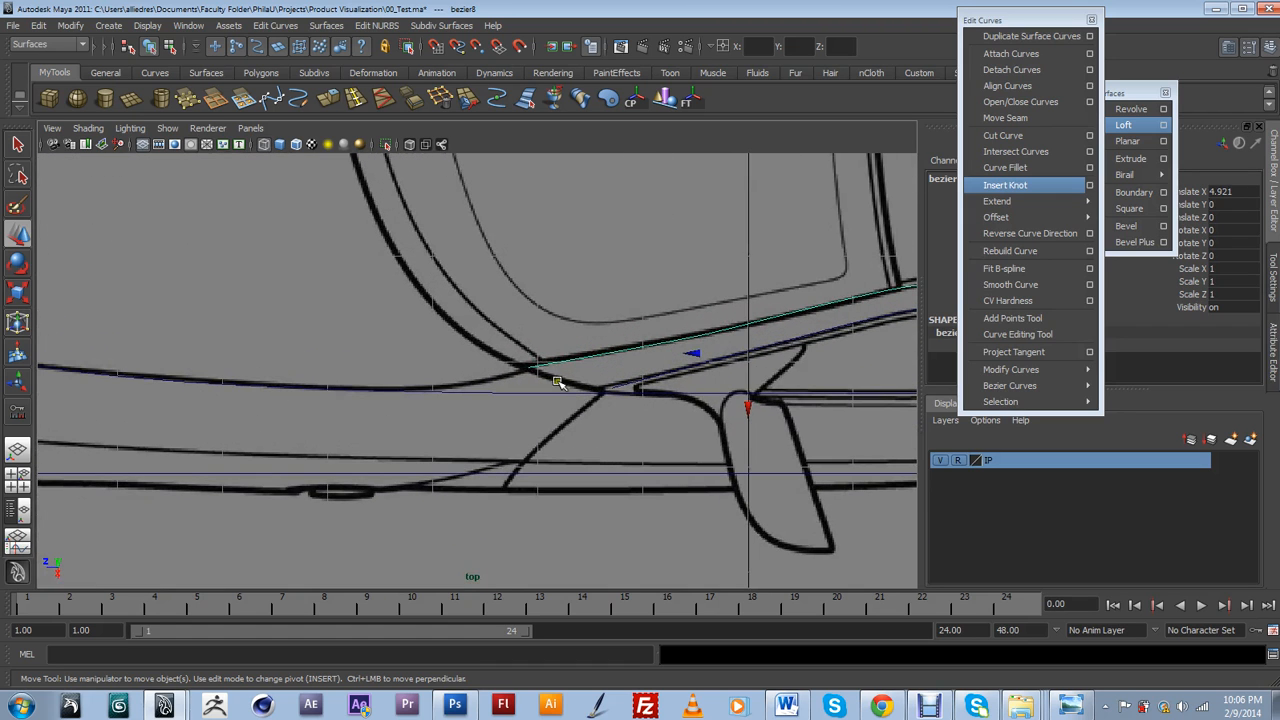
Snap the front end vertex of the side window curve onto the hood-line curve at the windshield base in the top view.
left_click(645, 383)
left_click(657, 382)
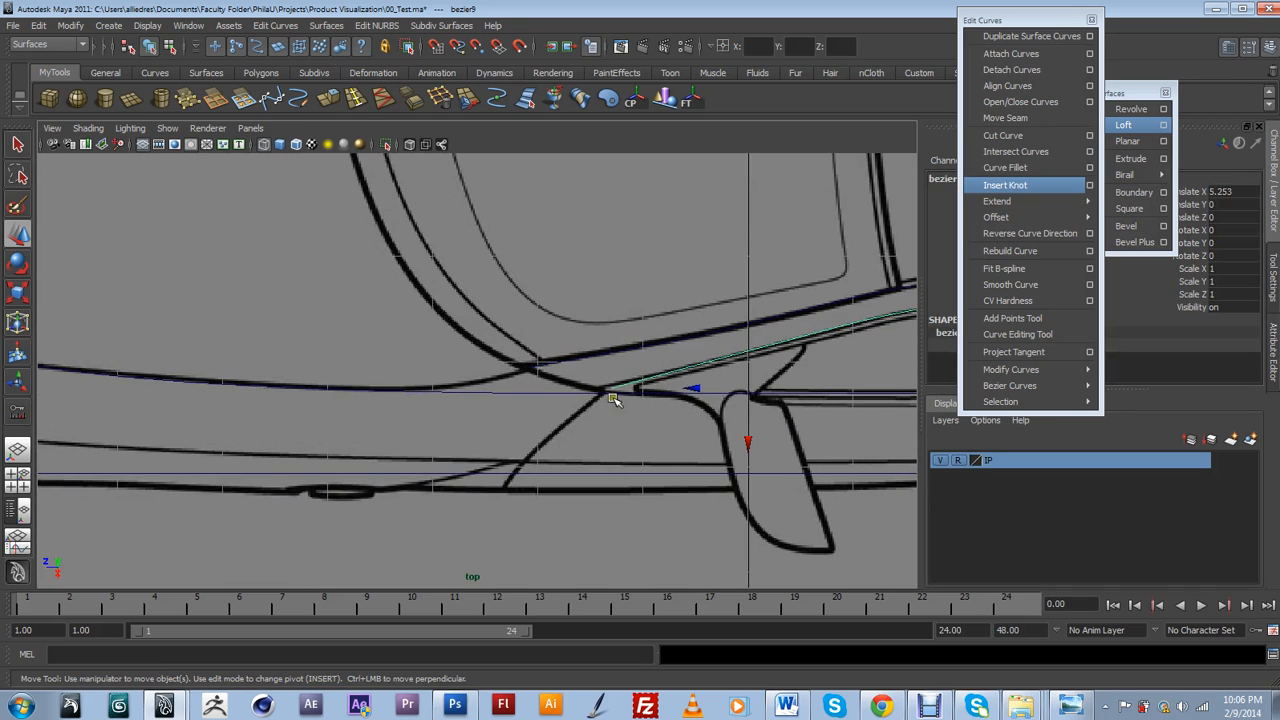
left_click(574, 385)
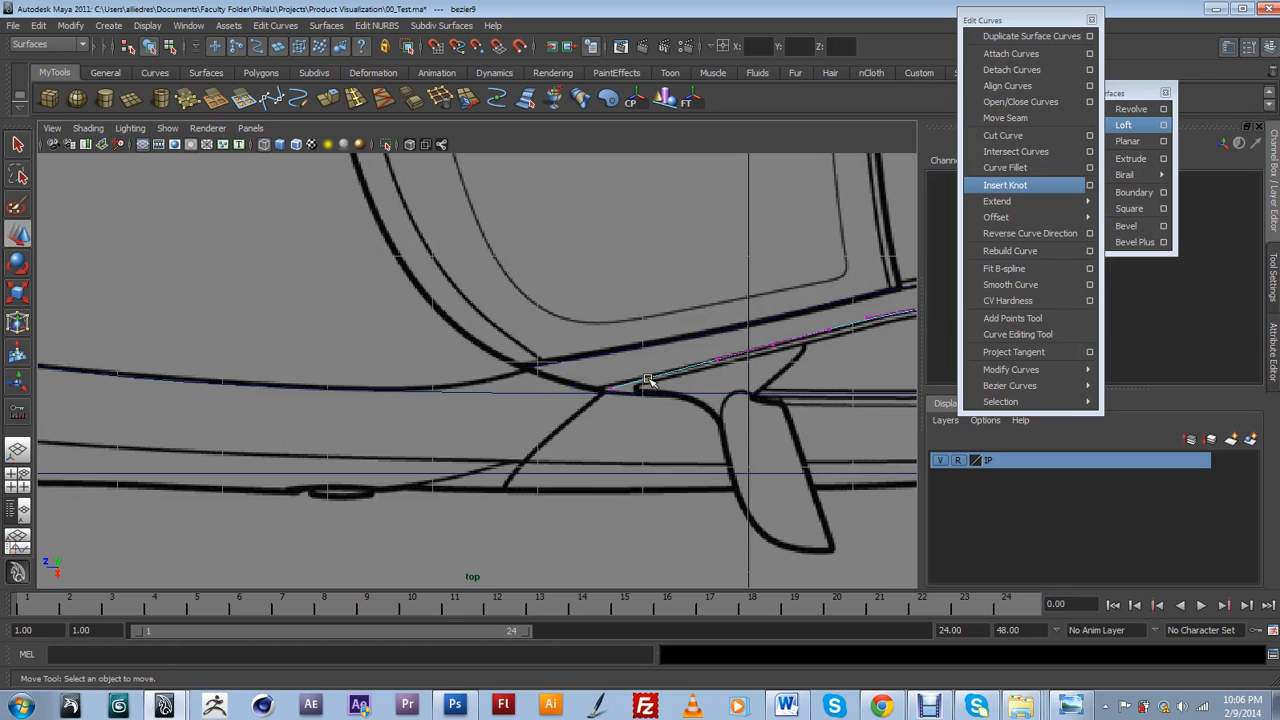
scroll(650, 381, "up", 5)
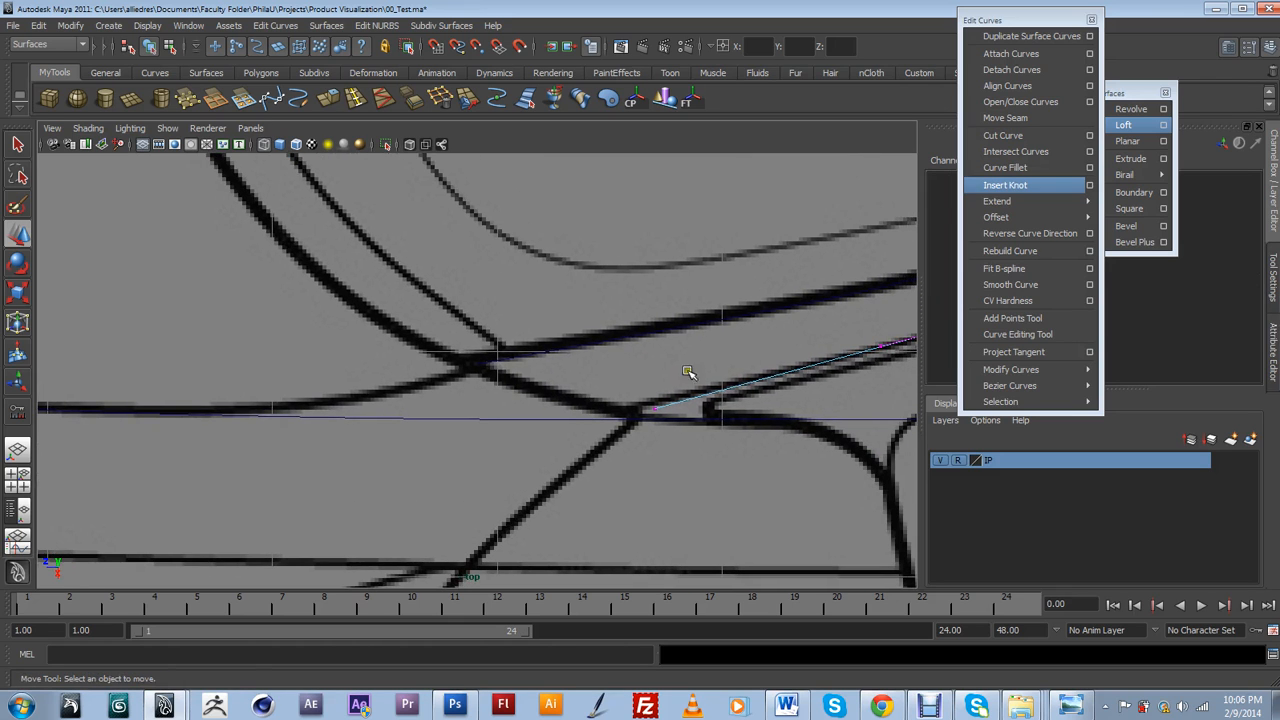
left_click(636, 425)
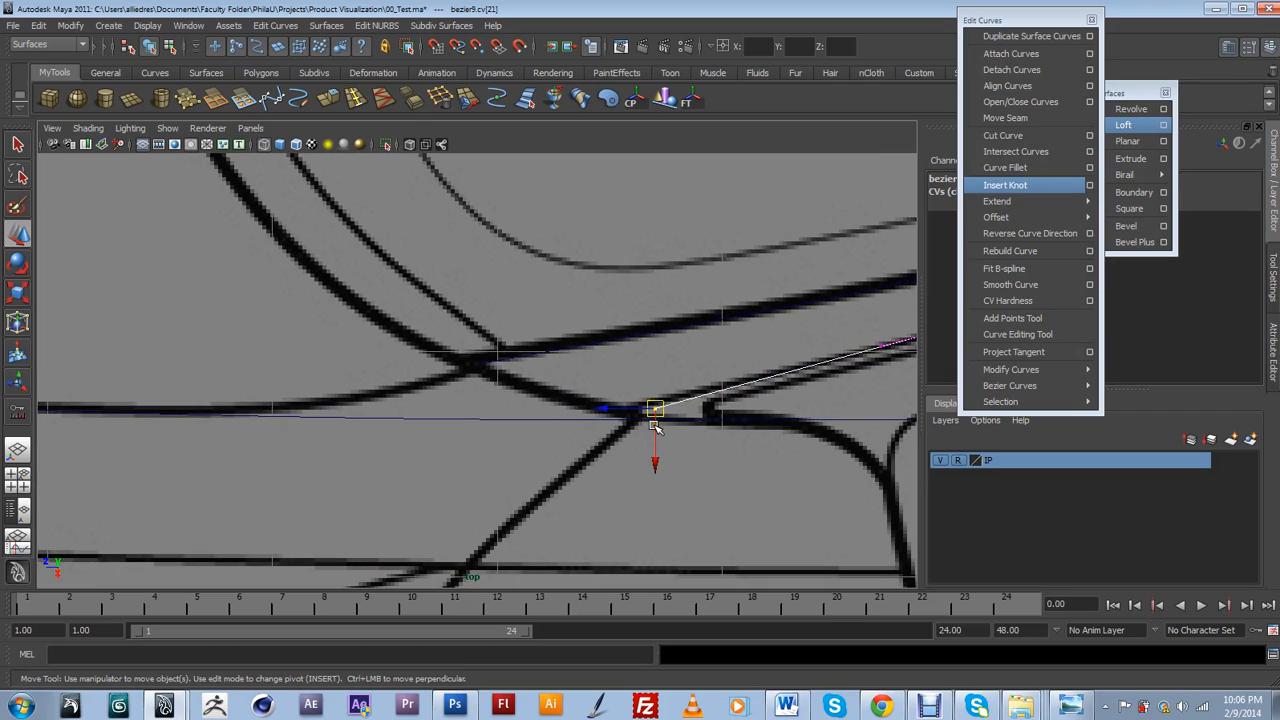
key("c")
left_click_drag(655, 410, 612, 420)
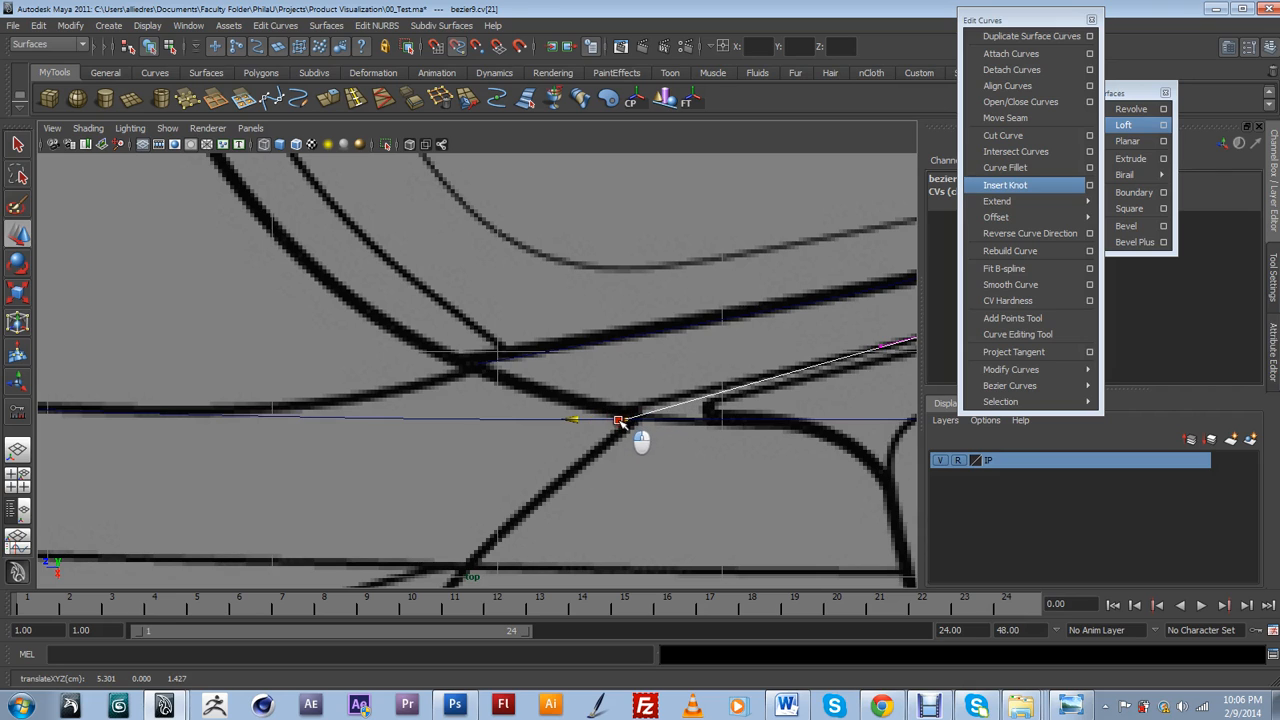
Slide the side window curve's front end vertex further forward along the hood-line curve, just past the windshield corner.
left_click(522, 363)
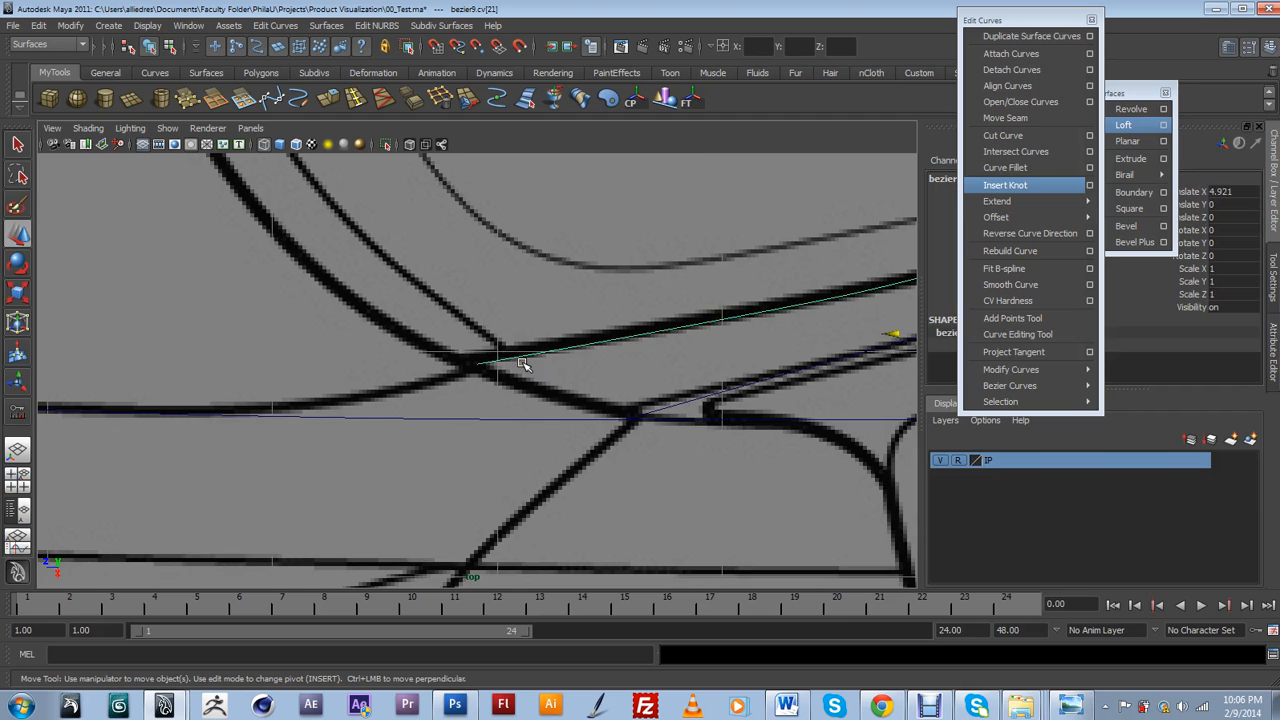
scroll(522, 363, "down", 5)
scroll(522, 363, "up", 5)
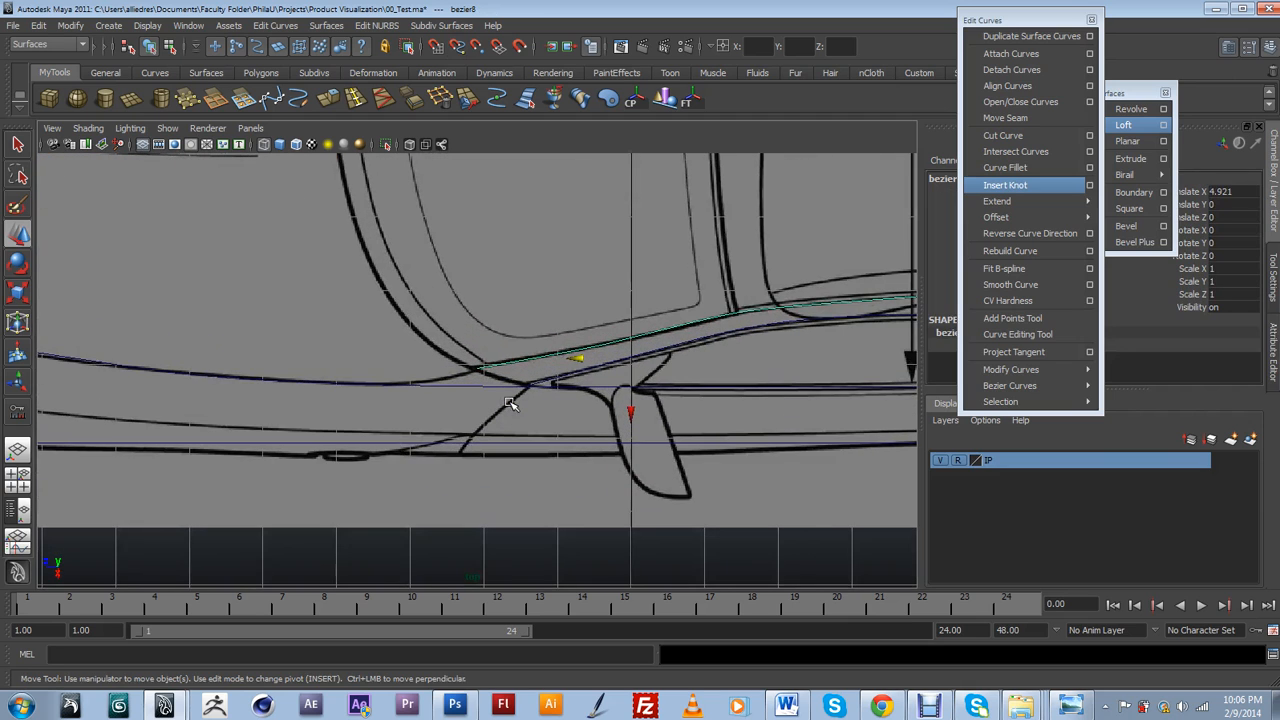
scroll(518, 408, "up", 5)
left_click_drag(624, 414, 627, 412)
left_click(625, 411)
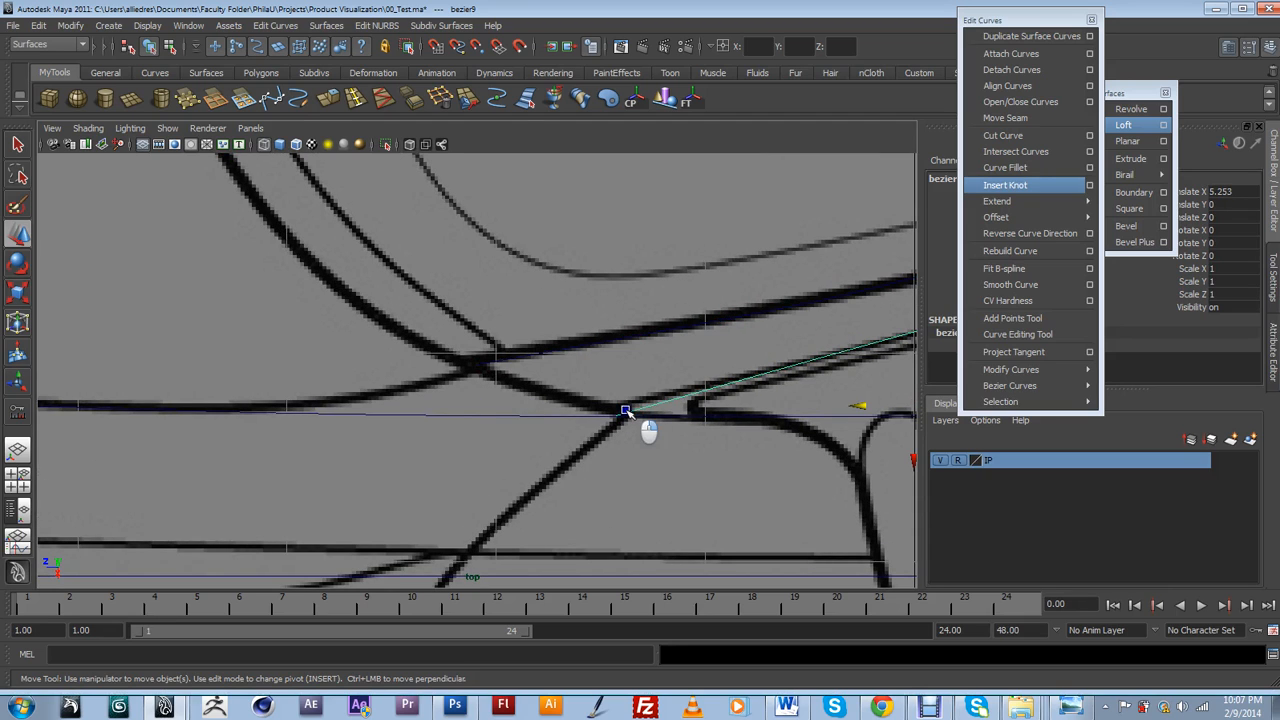
left_click(604, 412)
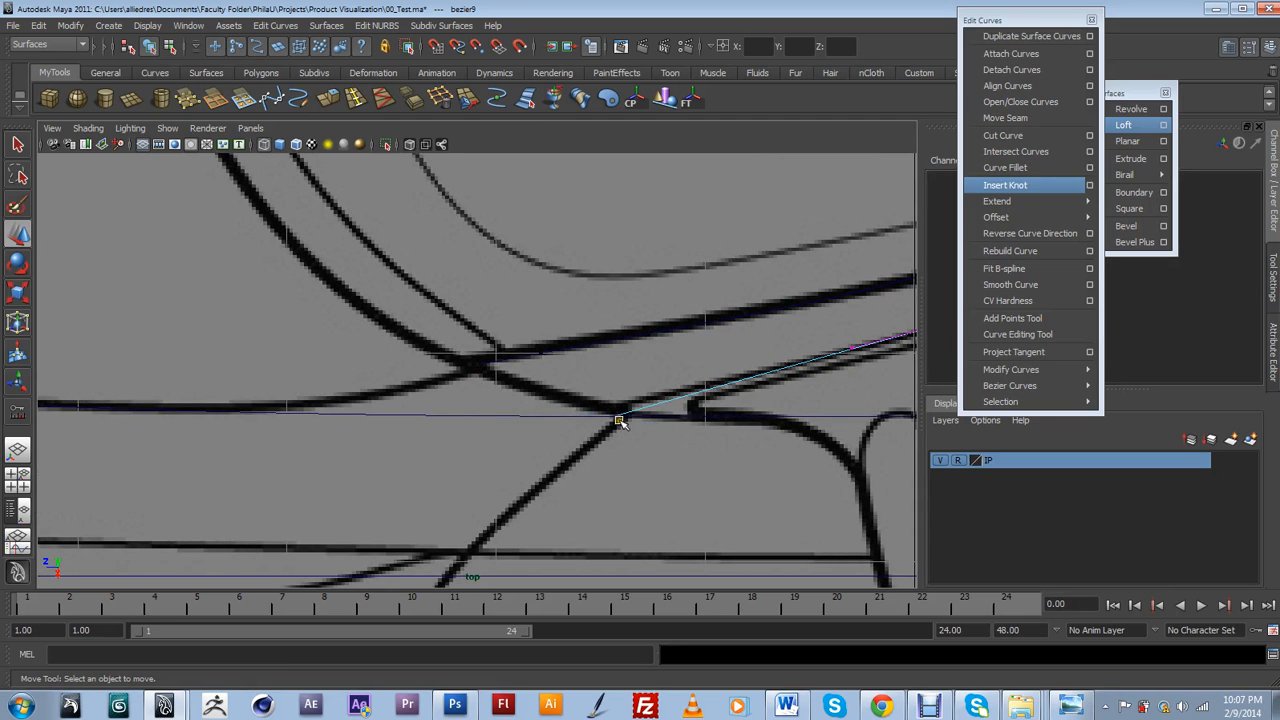
left_click(619, 421)
left_click_drag(615, 416, 585, 414)
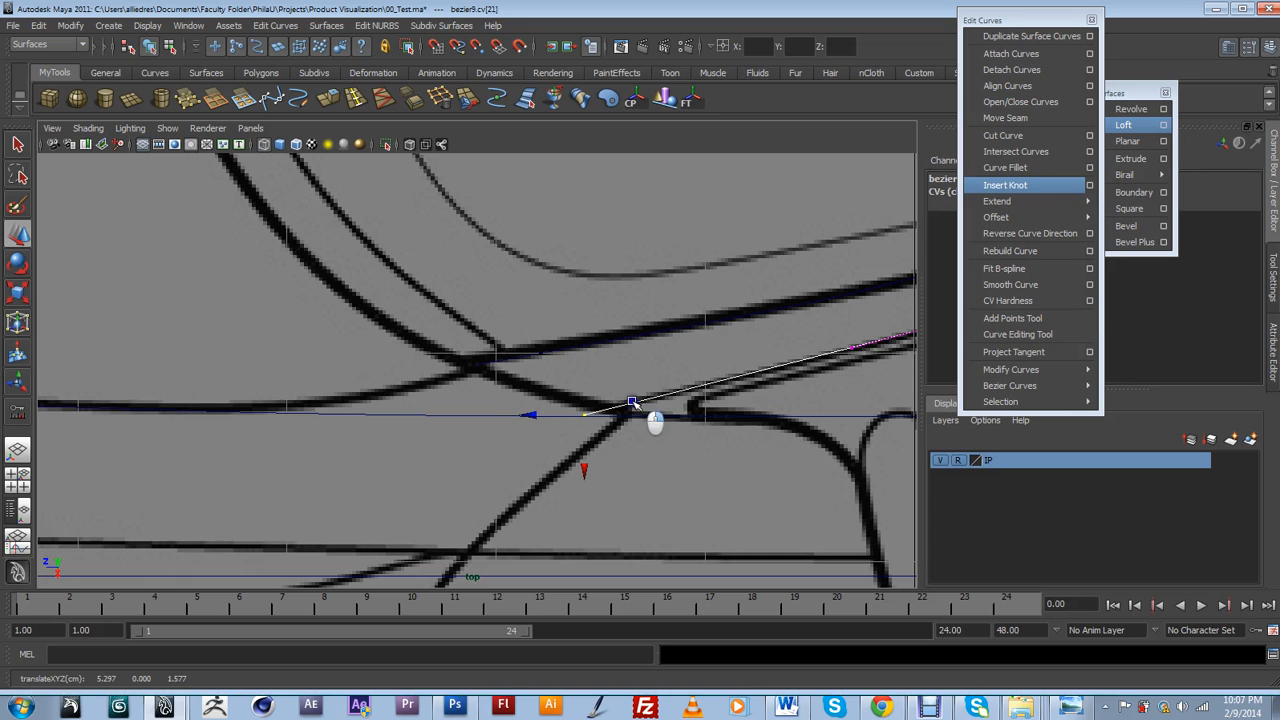
scroll(689, 409, "down", 5)
left_click(556, 492)
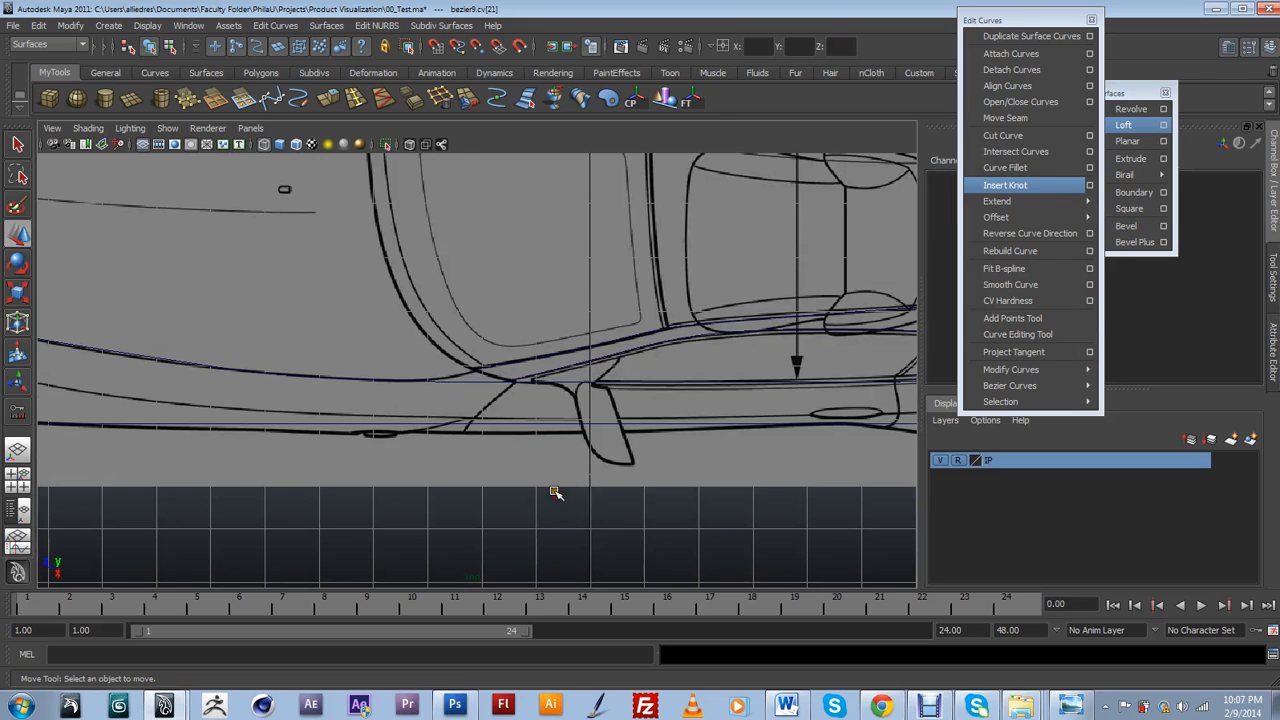
scroll(554, 491, "down", 3)
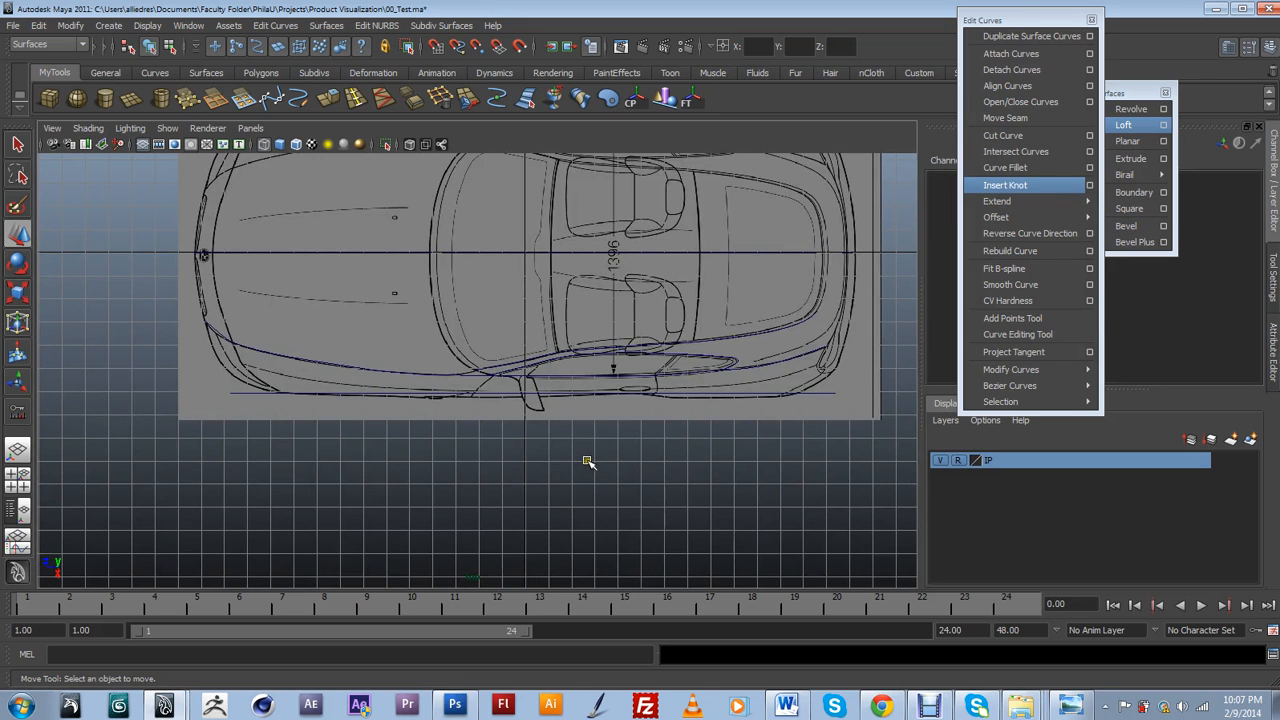
Inspect the curves in the perspective view and select the long lower body-side curve that passes above the wheel arches.
key("space")
left_click_drag(551, 463, 517, 397)
left_click_drag(516, 290, 485, 420, "alt")
left_click_drag(344, 274, 601, 316, "alt")
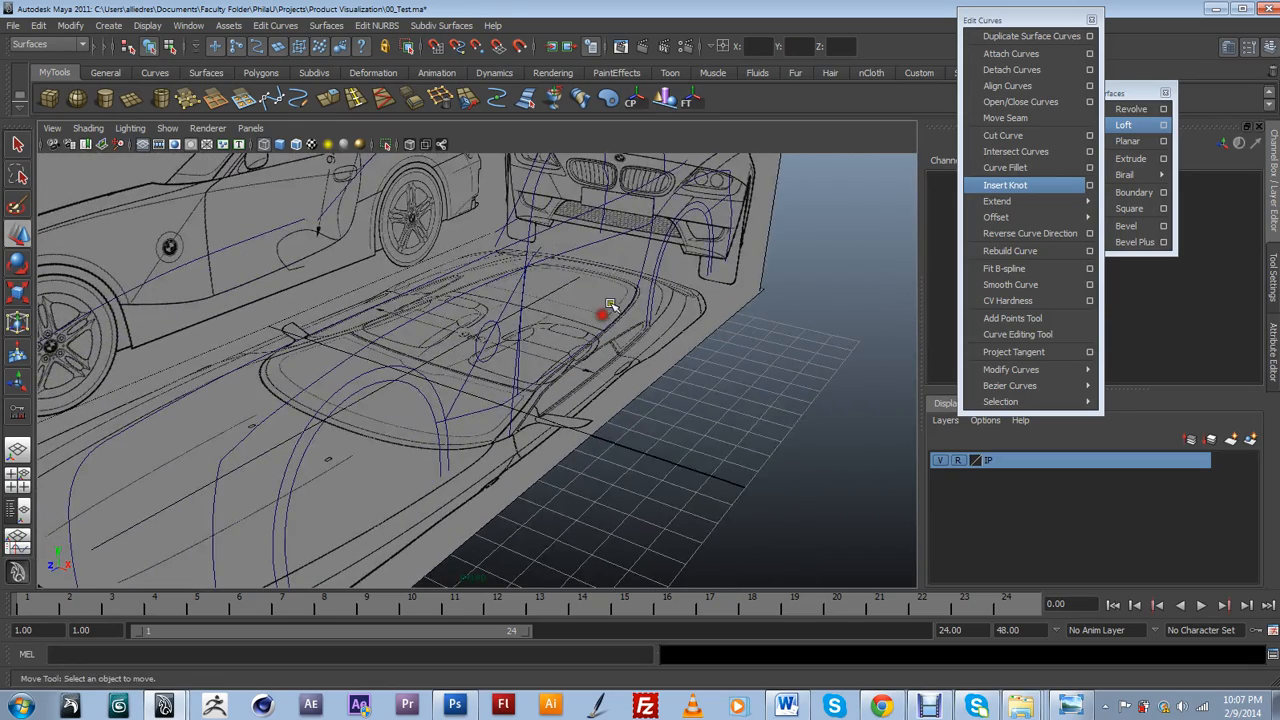
left_click(641, 230)
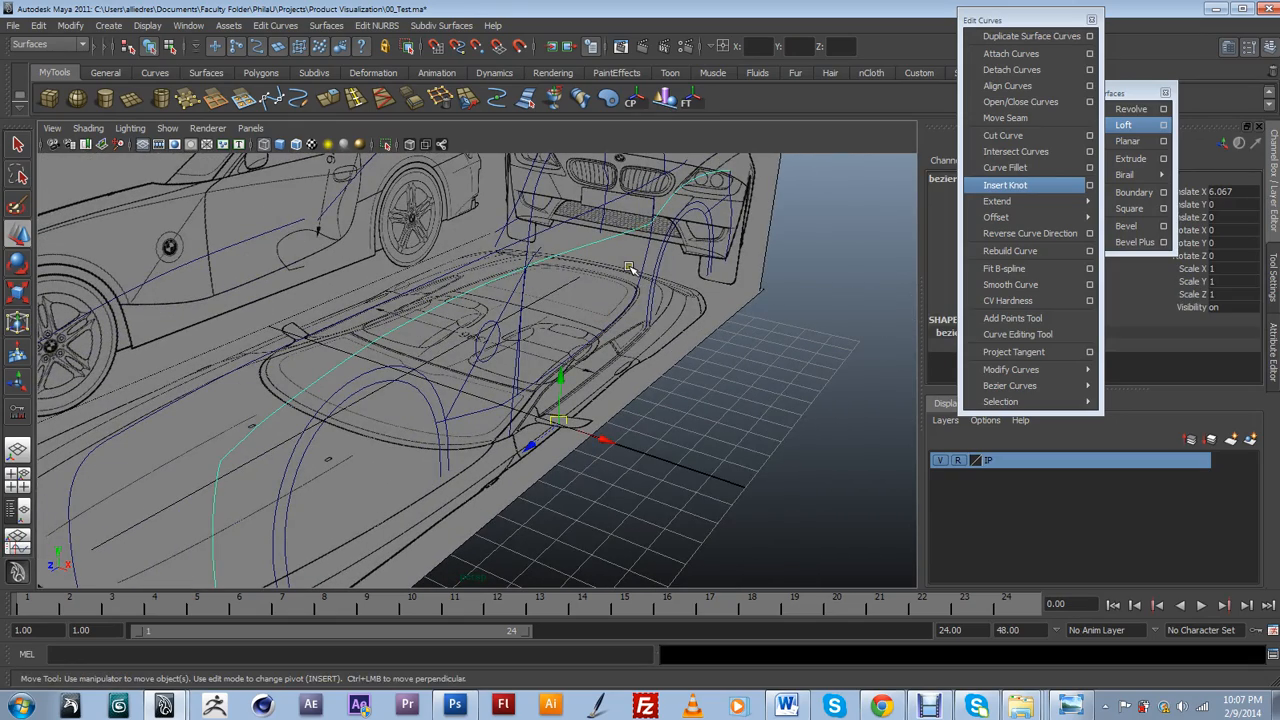
key("a")
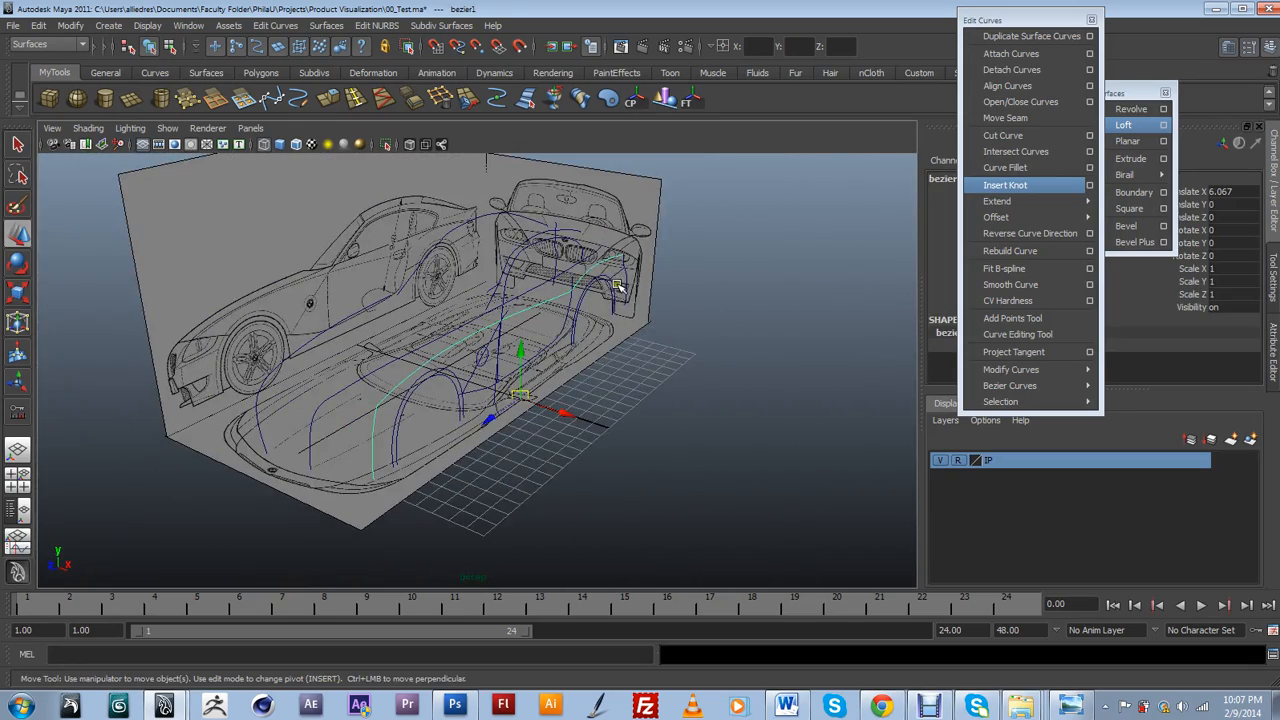
In the top view, shift the whole lower body-side curve inward to a Translate X of 5.987.
left_click(526, 359)
left_click_drag(526, 359, 479, 357)
scroll(558, 376, "up", 1)
scroll(558, 376, "up", 2)
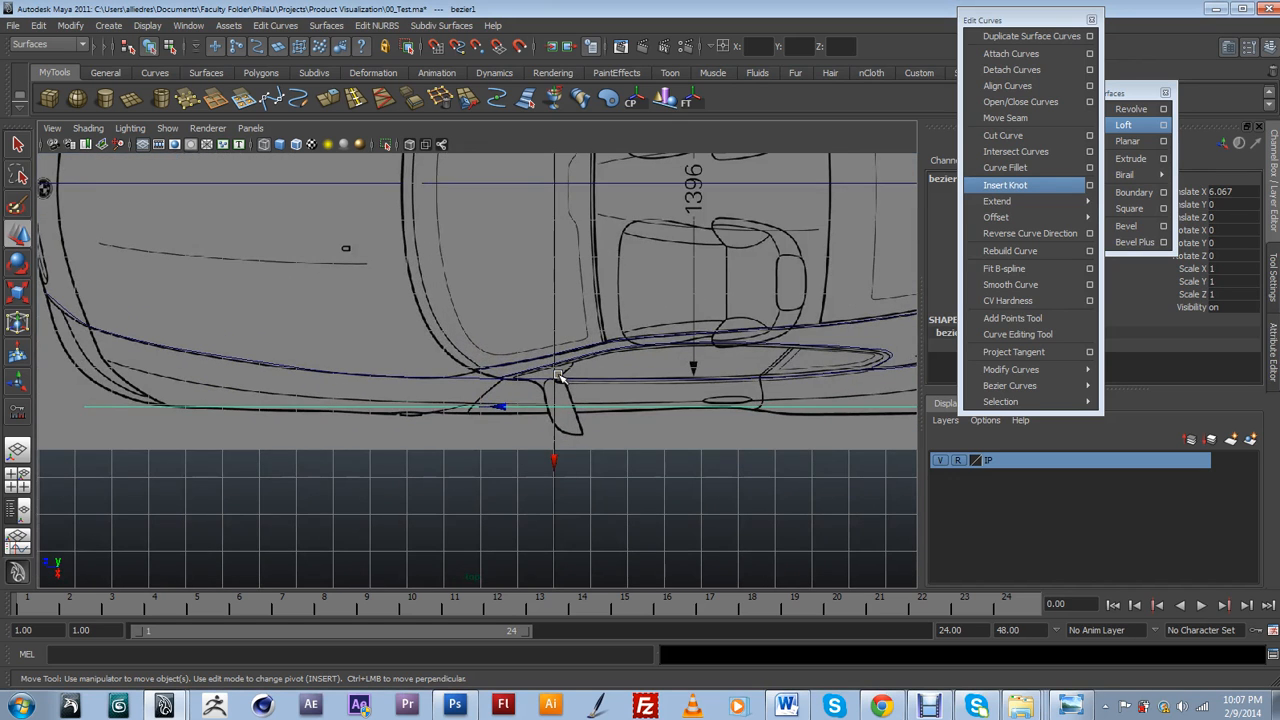
left_click_drag(557, 443, 558, 442)
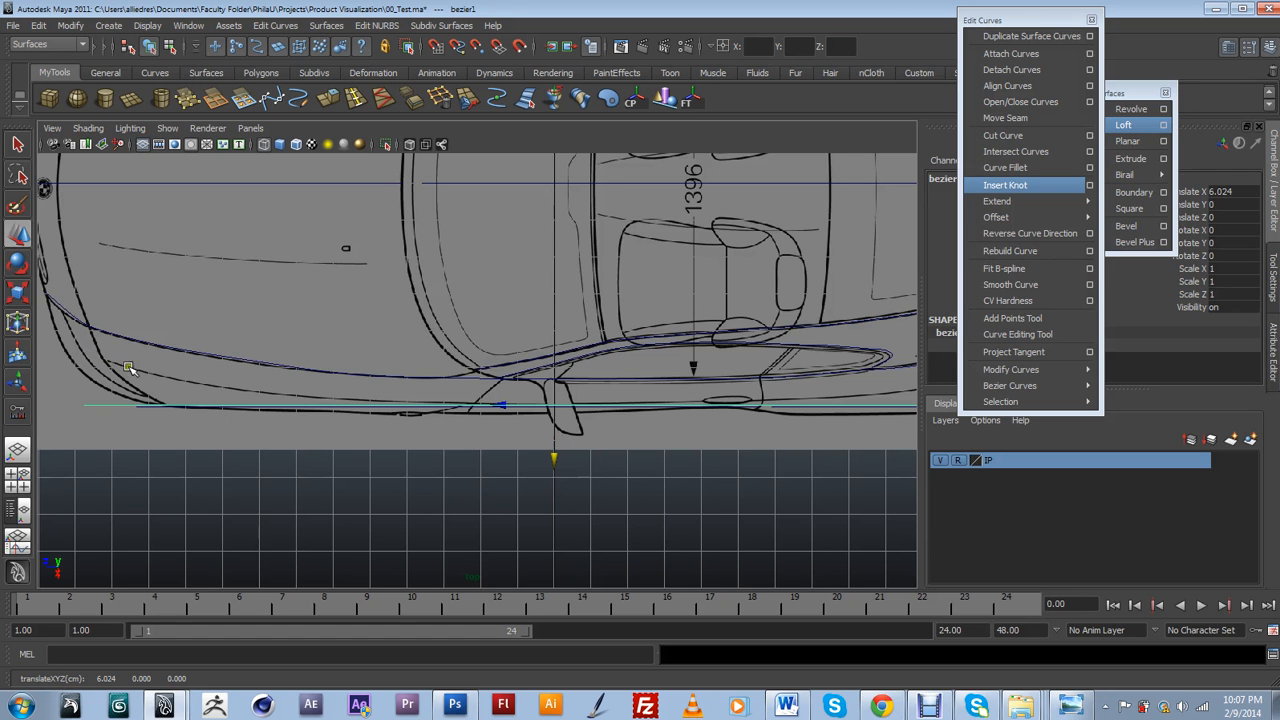
scroll(771, 449, "down", 2)
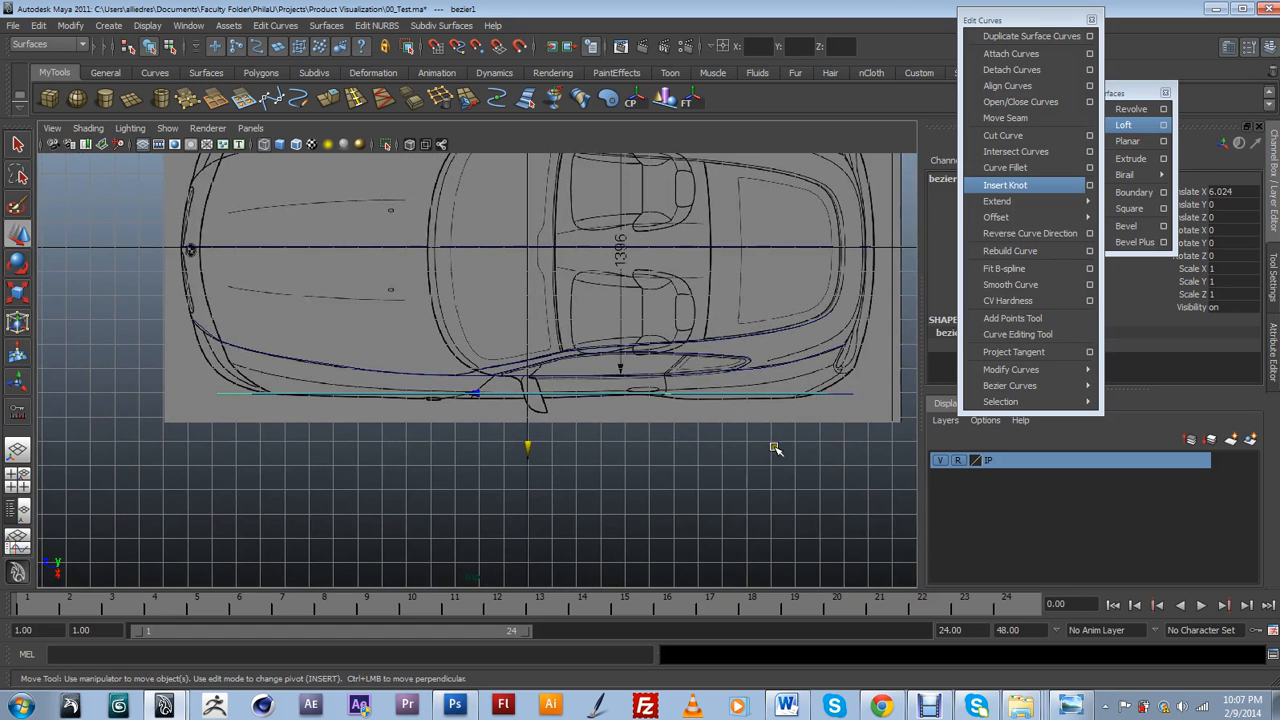
scroll(775, 448, "up", 3)
left_click_drag(569, 455, 569, 451)
Show the lower body-side curve's control vertices and move the anchor near the side marker onto the fender's character line.
middle_click_drag(450, 460, 602, 439, "alt")
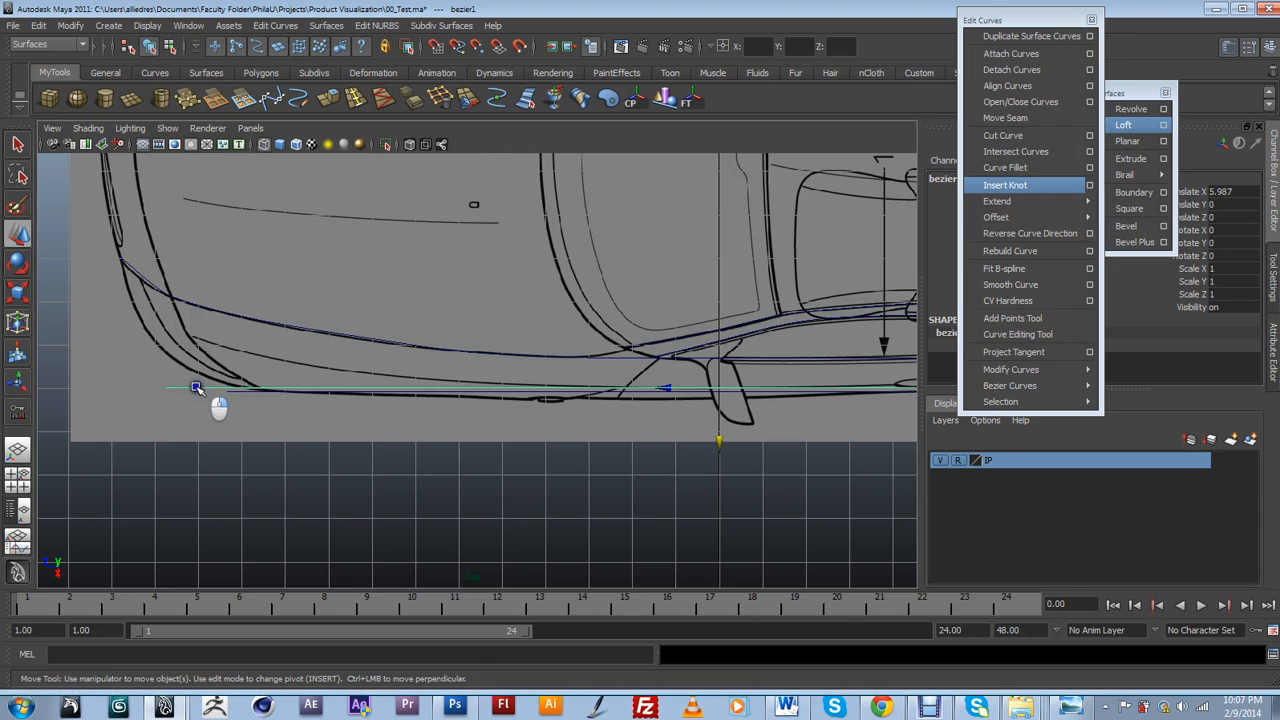
left_click(178, 408)
scroll(439, 437, "down", 1)
middle_click_drag(529, 434, 469, 440, "alt")
scroll(505, 431, "up", 3)
mouse_move(599, 415)
left_mouse_down()
mouse_move(577, 388)
mouse_move(584, 426)
left_mouse_up()
left_click_drag(470, 416, 515, 406)
left_click(512, 401)
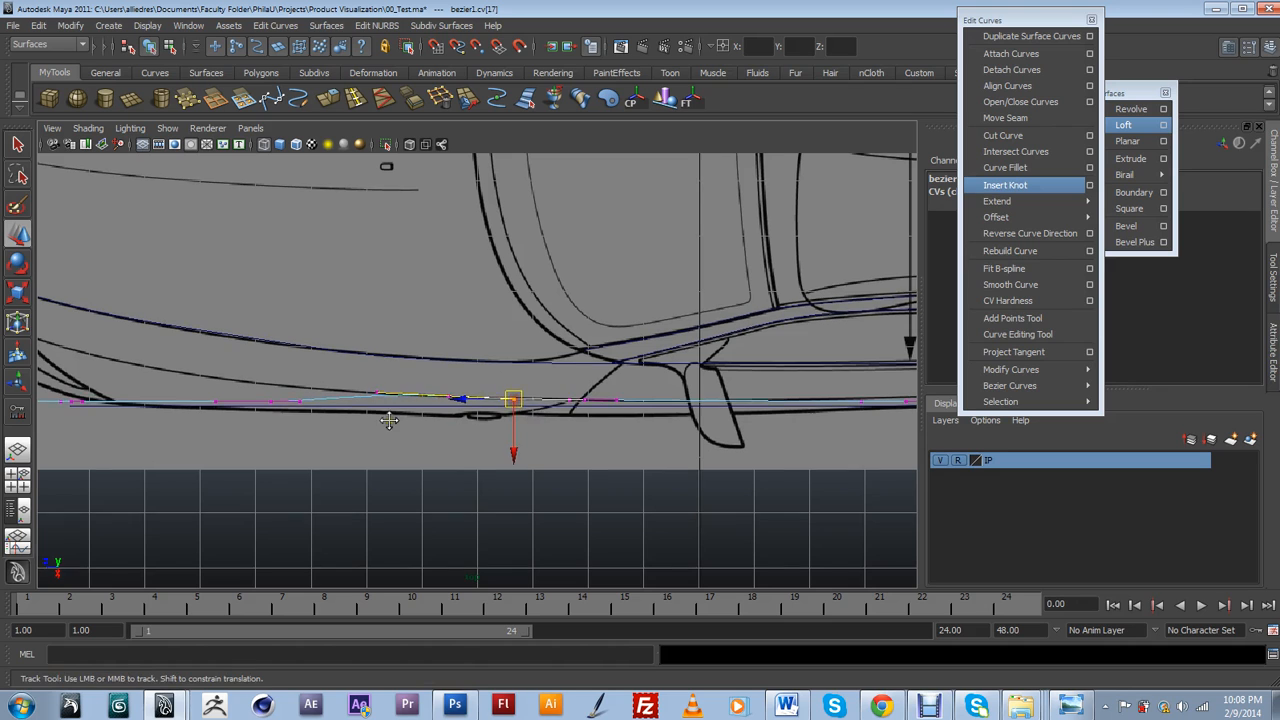
Move the curve's next anchor, midway between the side marker and the headlight, onto the fender's character line in the top view.
middle_click_drag(385, 417, 529, 442, "alt")
scroll(424, 428, "up", 2)
left_click(403, 441)
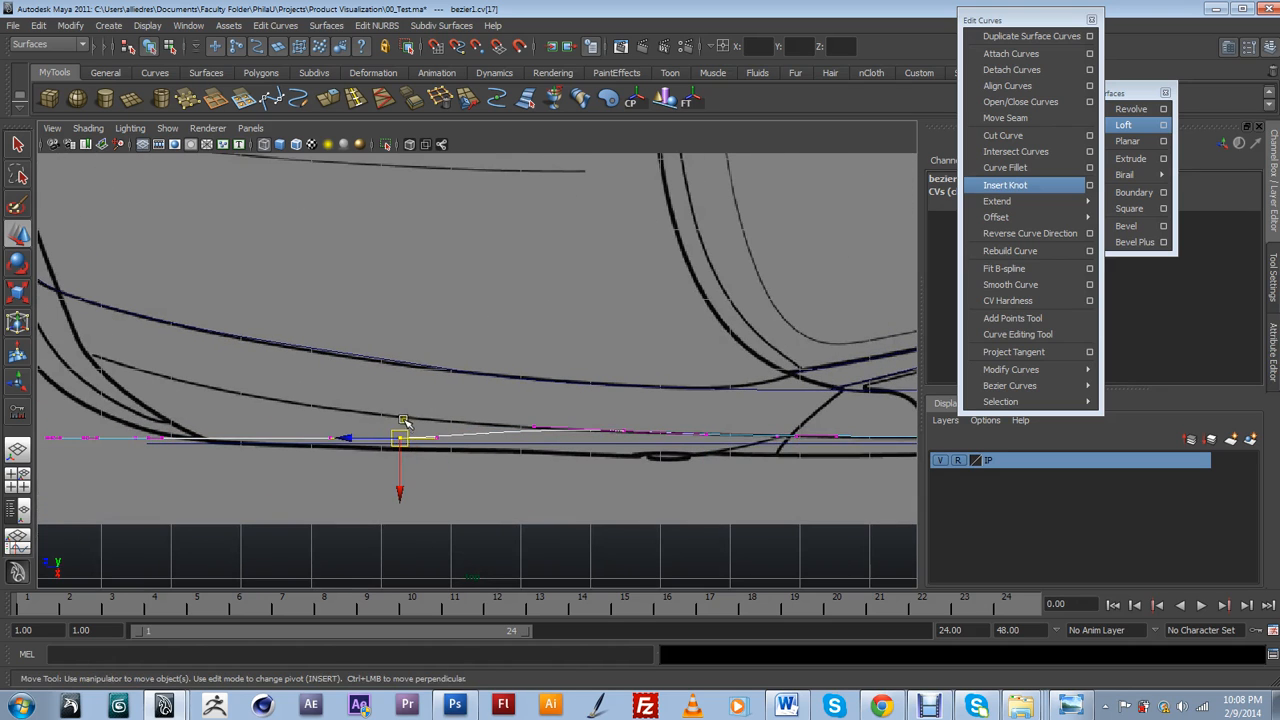
left_click(404, 416)
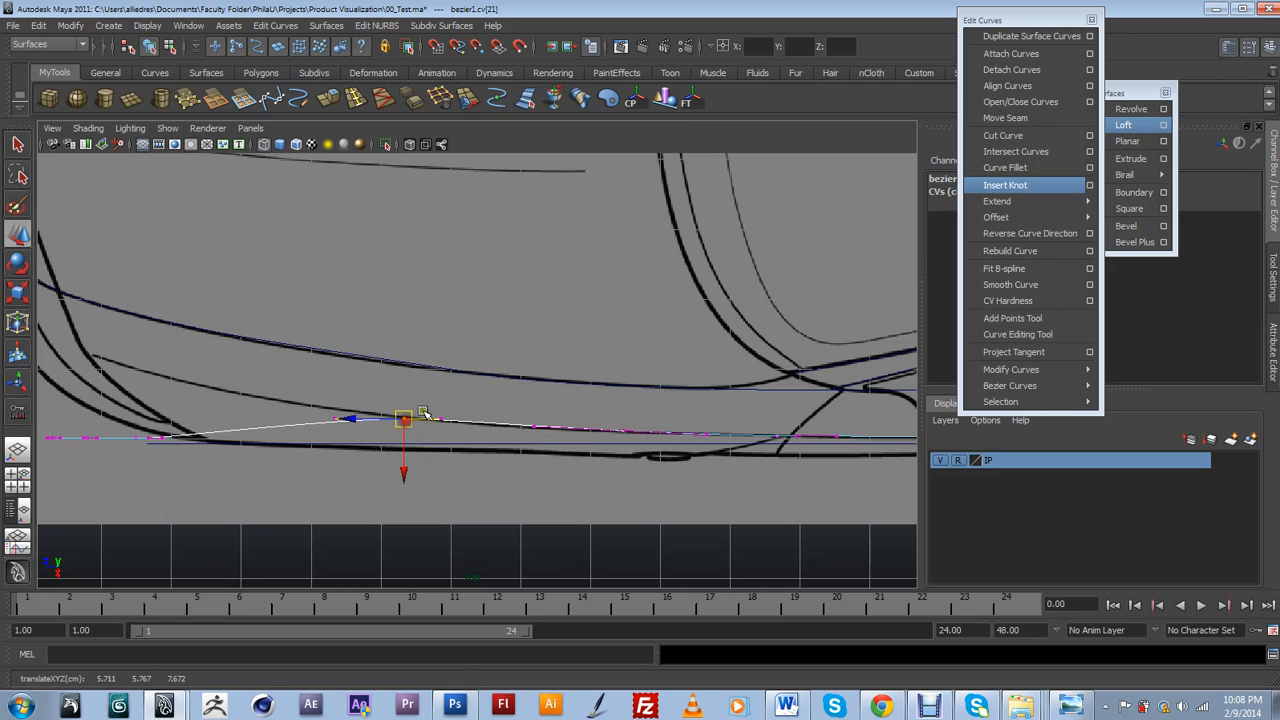
left_click(441, 420)
mouse_move(442, 422)
left_mouse_down()
mouse_move(448, 438)
mouse_move(452, 426)
left_mouse_up()
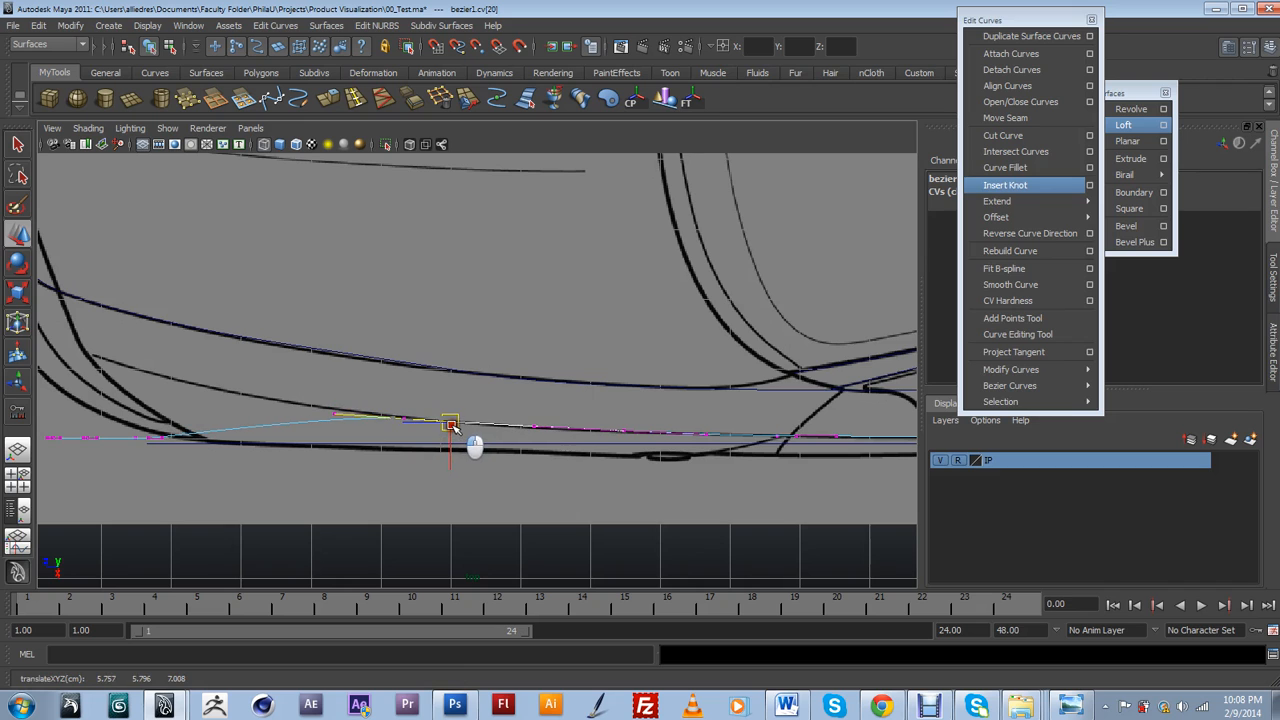
Move the curve's anchor beside the headlight's rear tip inward onto the front part of the fender's character line.
middle_click_drag(280, 463, 494, 483, "alt")
scroll(494, 483, "up", 3)
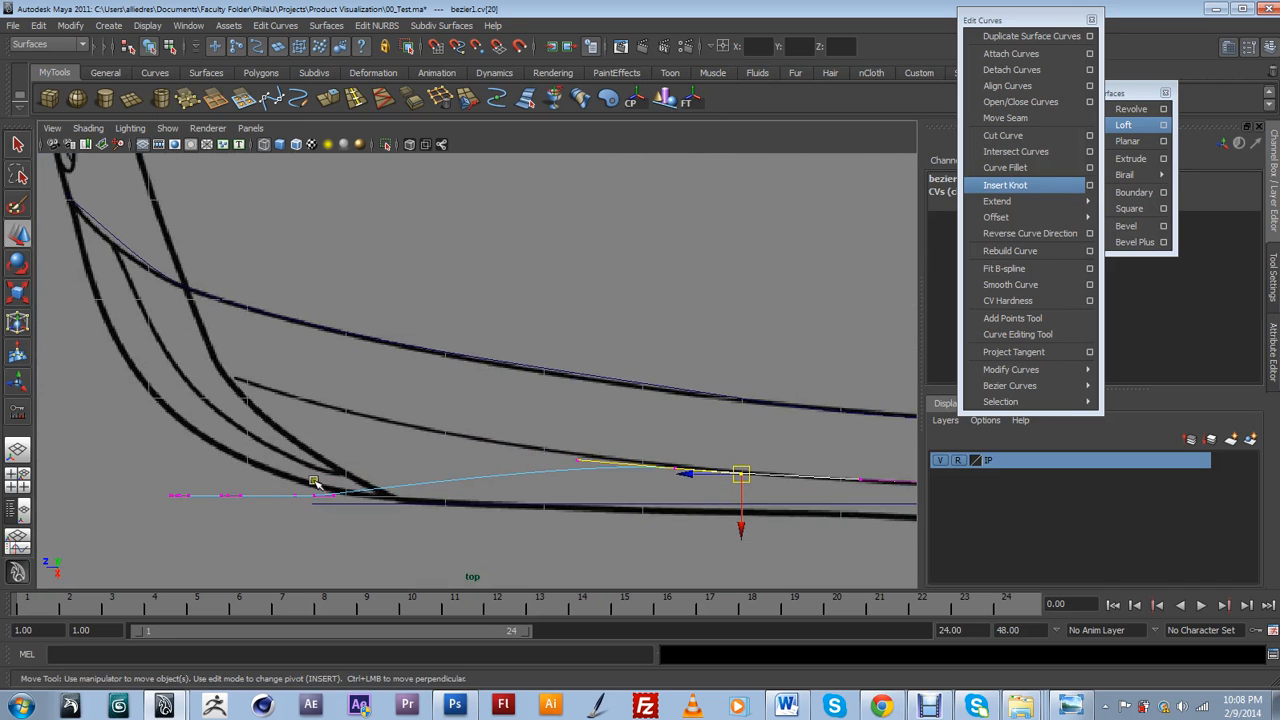
left_click(314, 496)
left_click_drag(317, 437, 325, 409)
left_click(341, 408)
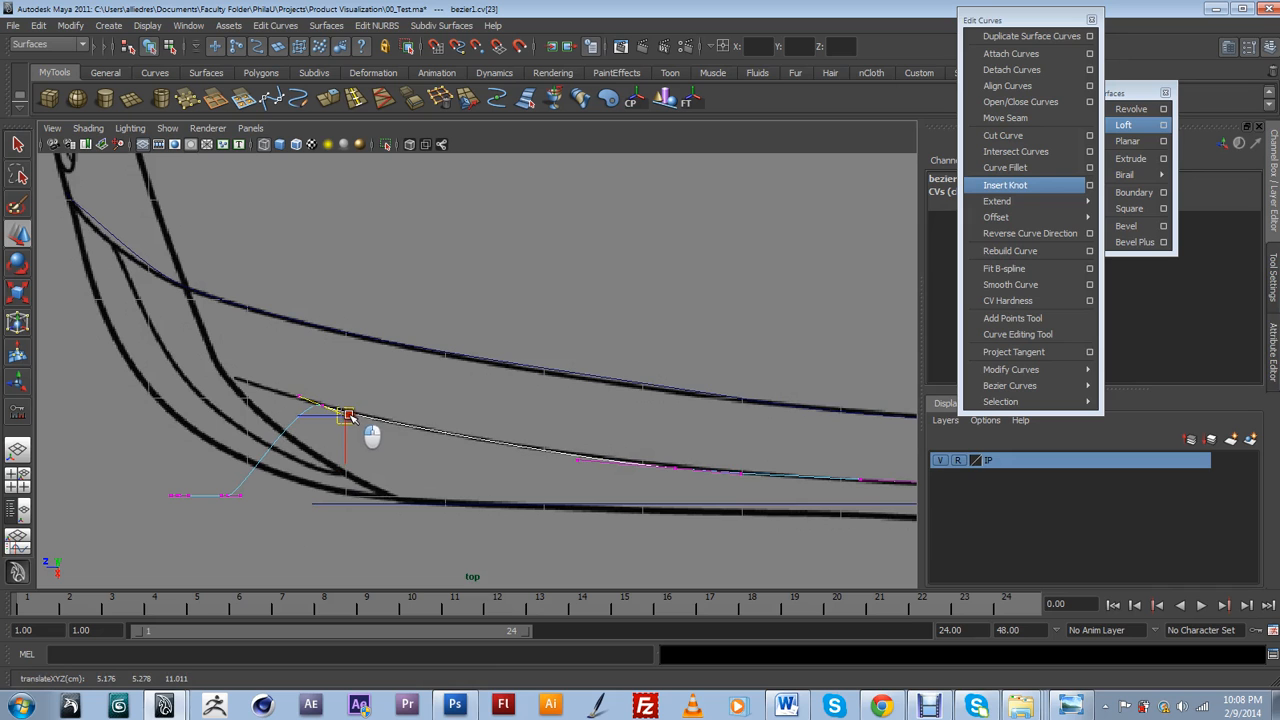
Examine the lower body-side curve along the door and rear fender against the top-view drawing.
middle_click_drag(292, 474, 373, 462, "alt")
scroll(383, 480, "down", 7)
middle_click_drag(540, 470, 223, 449, "alt")
scroll(333, 488, "up", 1)
middle_click_drag(738, 502, 378, 495, "alt")
right_click_drag(378, 495, 565, 470, "alt")
middle_click_drag(502, 479, 517, 483, "alt")
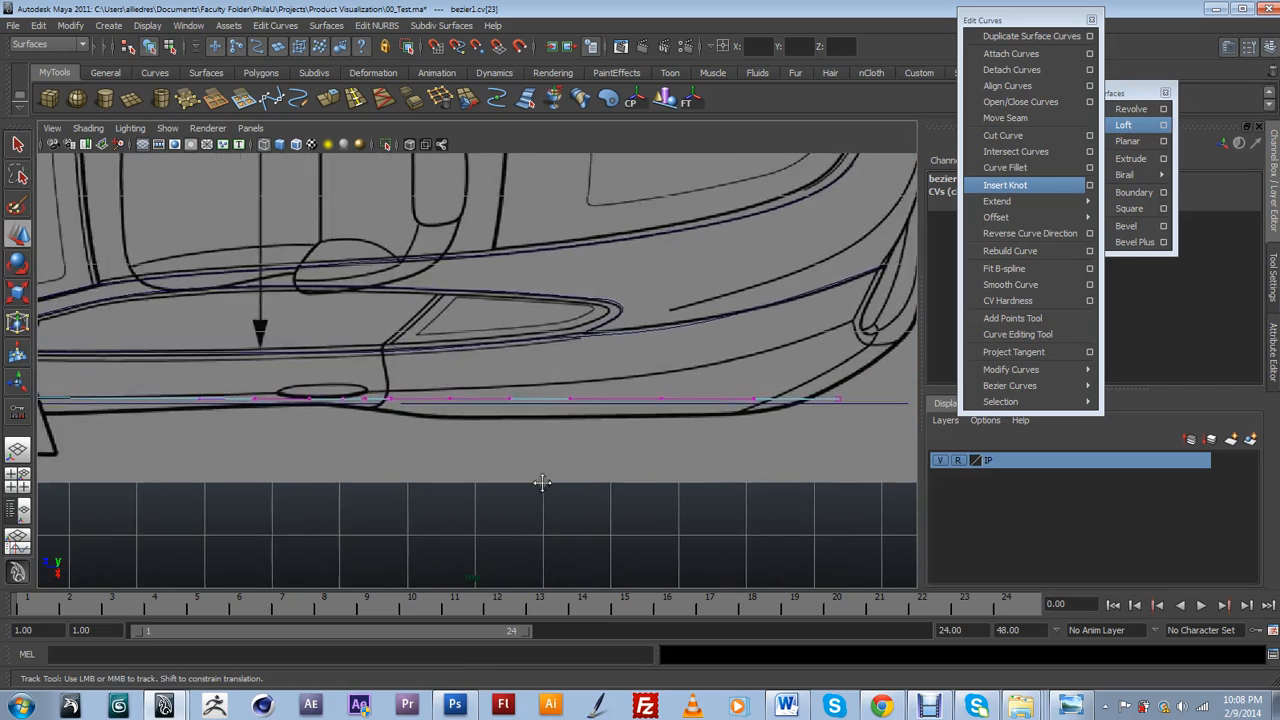
right_click_drag(517, 483, 170, 466, "alt")
middle_click_drag(170, 466, 257, 466, "alt")
right_click_drag(257, 466, 160, 359, "alt")
Move the curve's next anchor to the character line's front end at the headlight, and its end vertex onto the outer bumper outline.
middle_click_drag(160, 359, 613, 401, "alt")
scroll(517, 443, "up", 3)
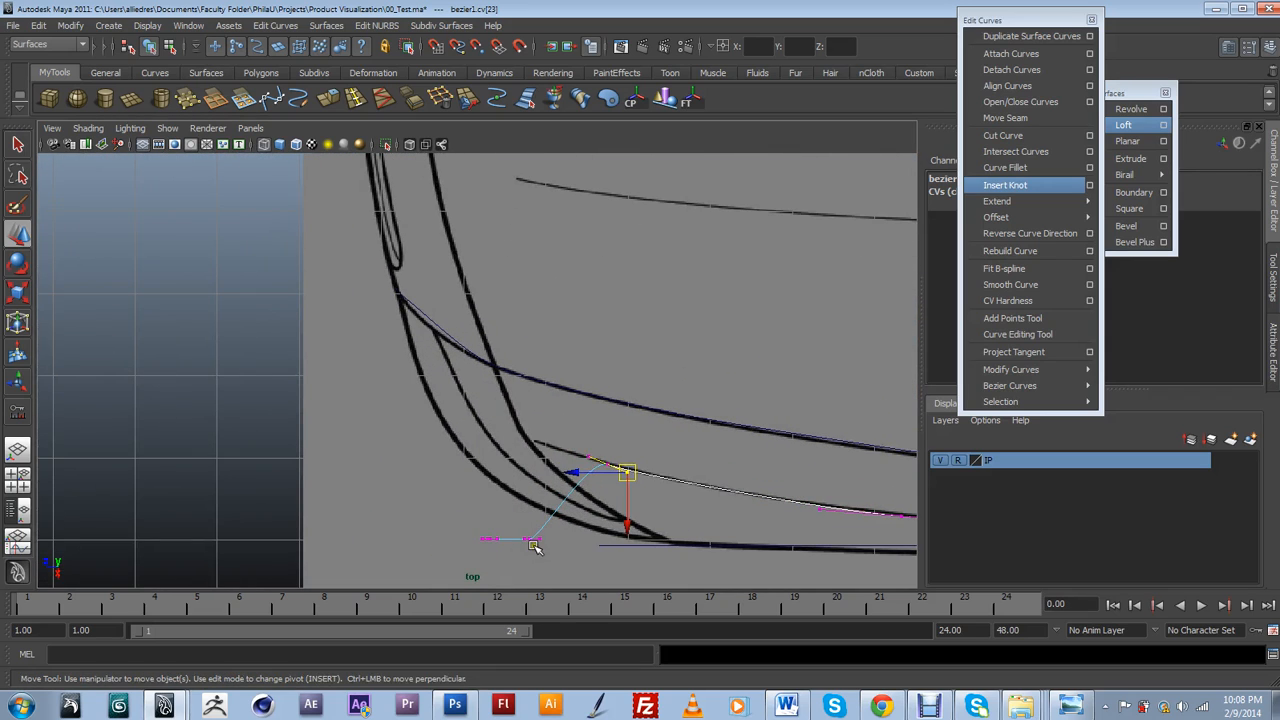
left_click(529, 540)
middle_click_drag(537, 481, 541, 463)
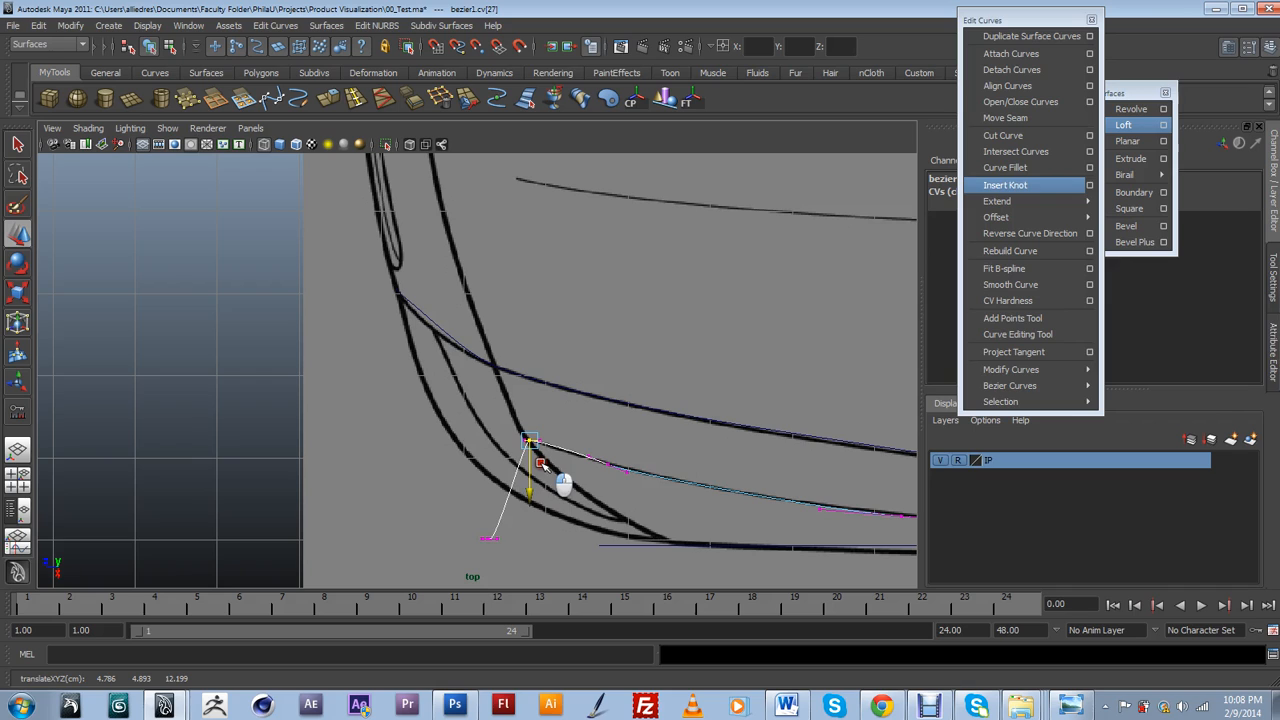
left_click(489, 538)
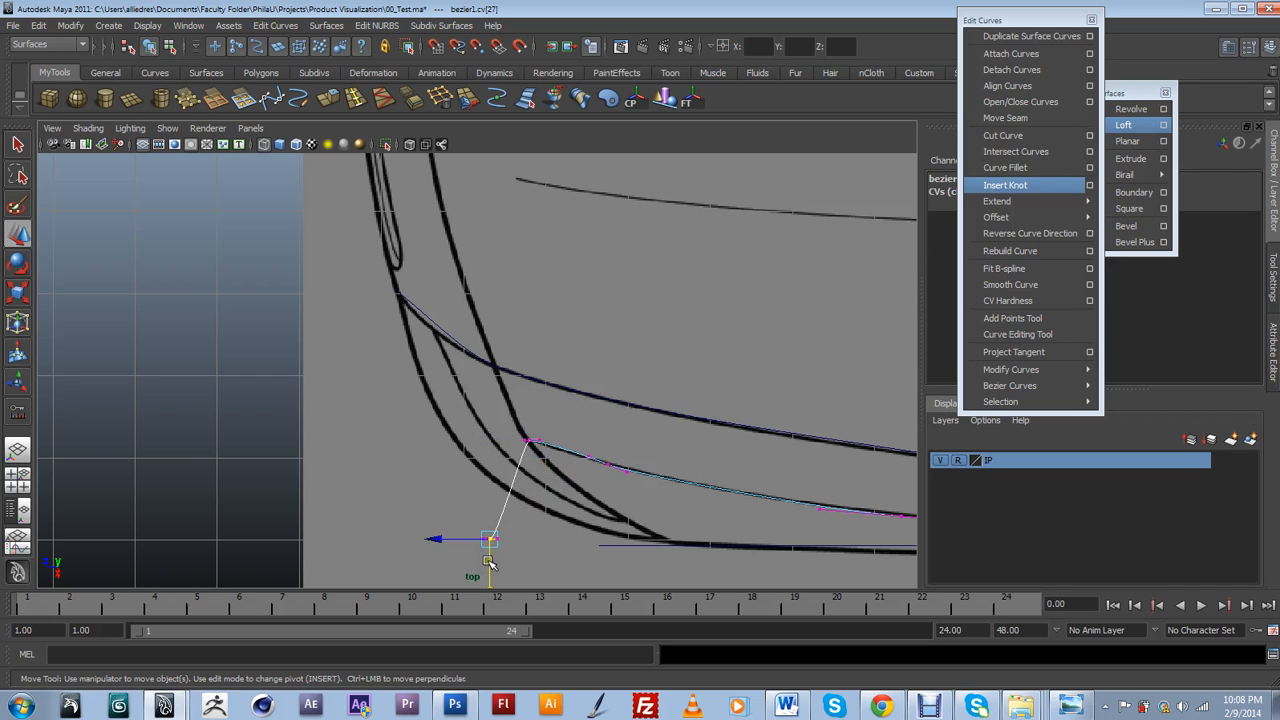
middle_click_drag(490, 465, 448, 426)
left_click(486, 540)
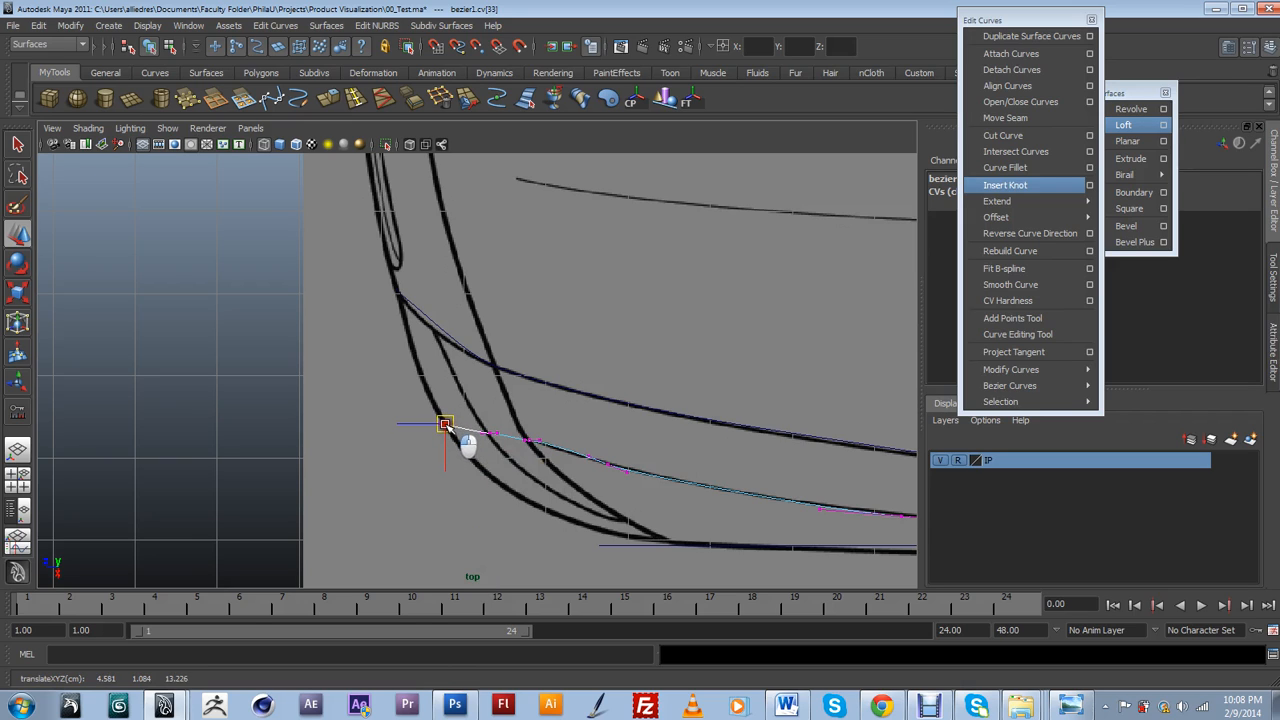
Adjust the tangent handles of the body-side curve's front anchors beside the headlight in the top view.
left_click(591, 456)
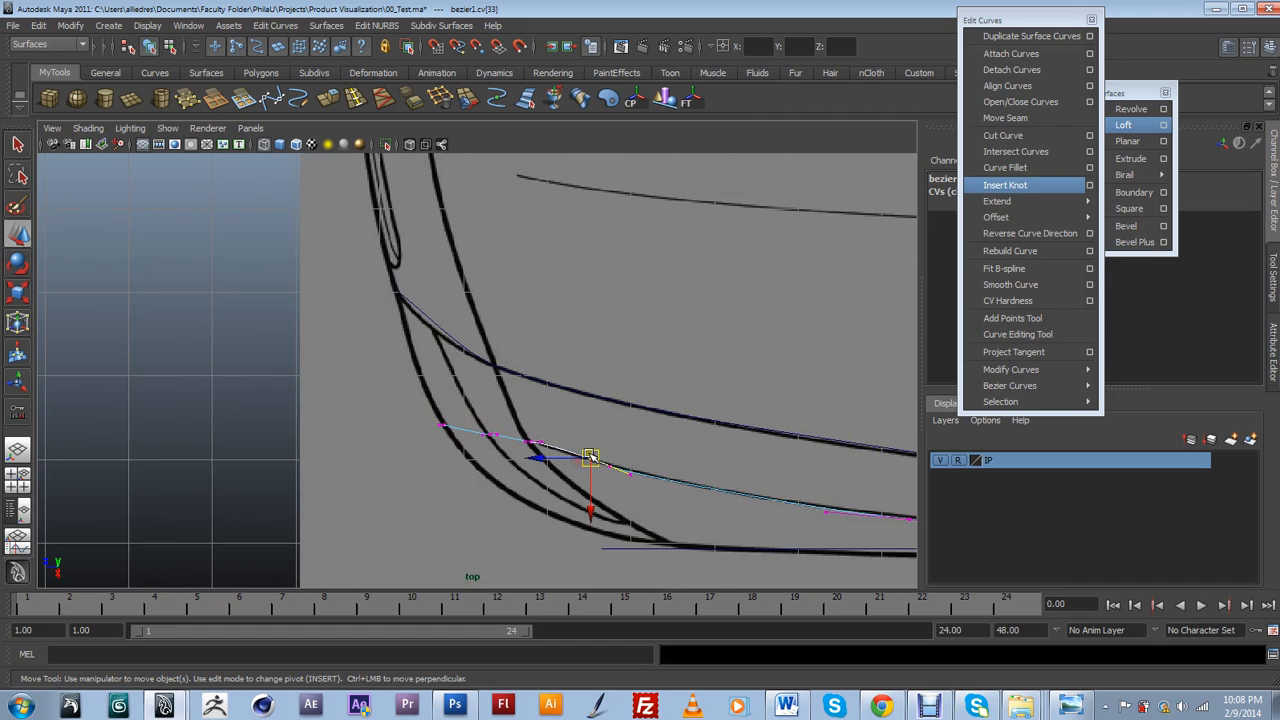
left_click(541, 440)
left_click_drag(544, 450, 508, 446)
left_click(490, 433)
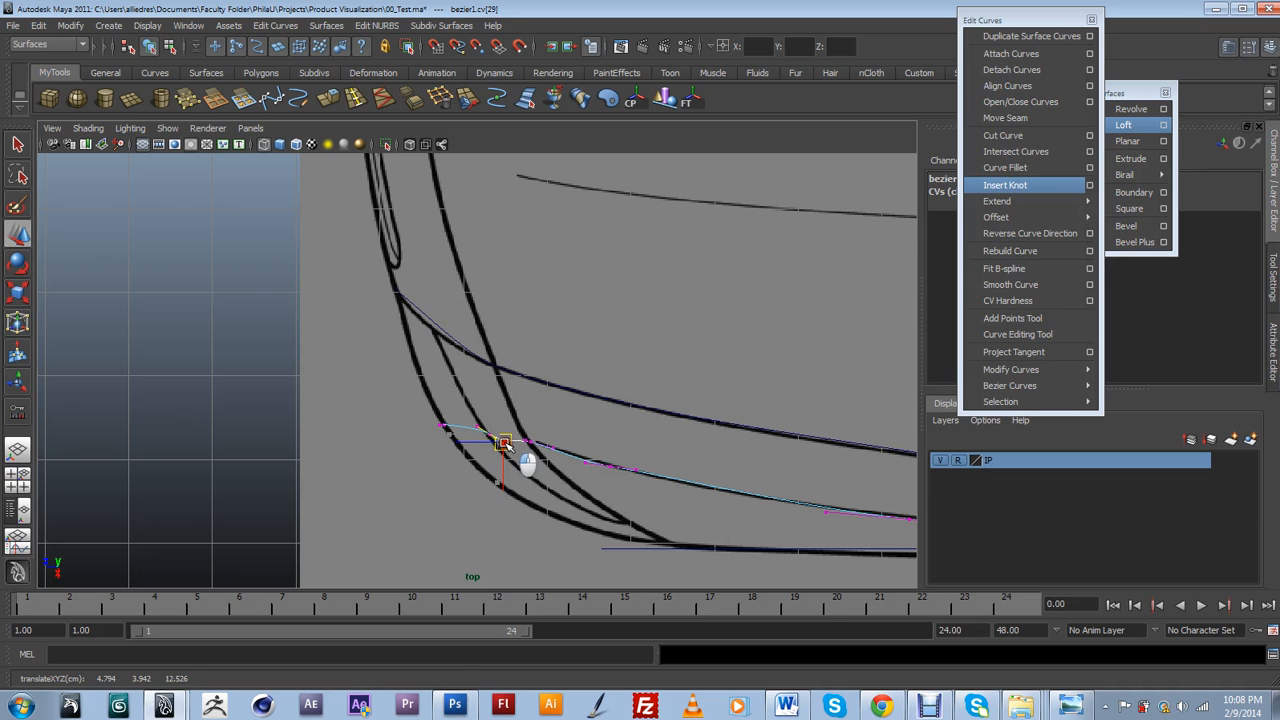
Move the curve's anchors and handles along the door onto the drawn side line up to the door handle's front in the top view.
scroll(549, 439, "down", 2)
middle_click_drag(688, 438, 443, 388, "alt")
middle_click_drag(860, 400, 400, 357, "alt")
scroll(600, 385, "up", 2)
middle_click_drag(738, 411, 607, 440, "alt")
scroll(540, 477, "up", 1)
scroll(540, 477, "down", 2)
scroll(666, 449, "up", 2)
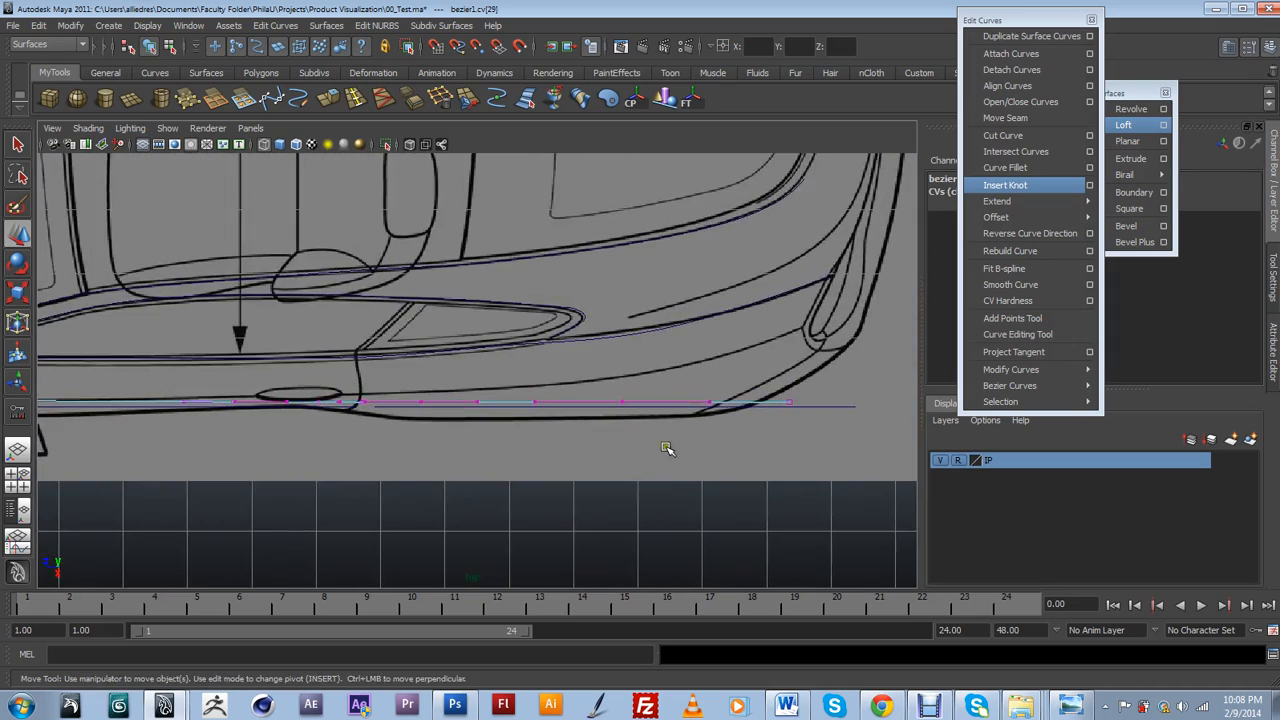
scroll(666, 449, "up", 1)
middle_click_drag(690, 479, 631, 506, "alt")
middle_click_drag(457, 464, 660, 412, "alt")
scroll(551, 464, "down", 3)
scroll(527, 432, "up", 1)
scroll(689, 409, "up", 3)
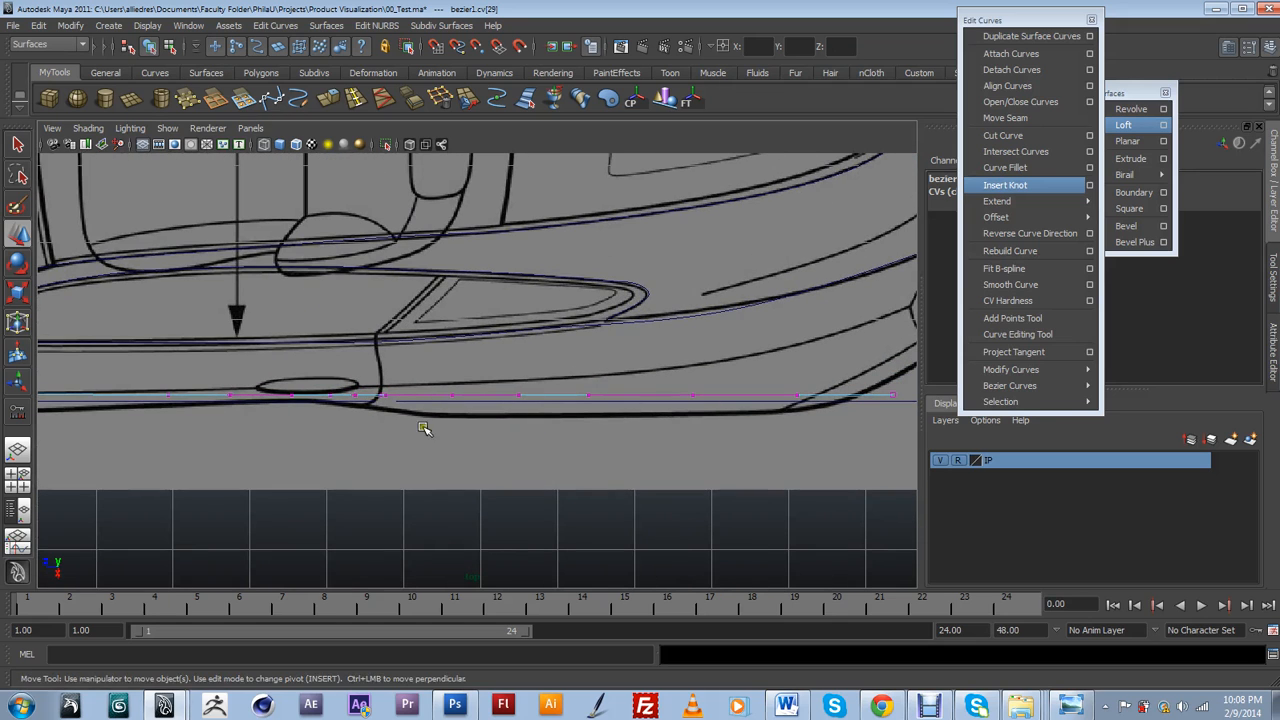
middle_click_drag(277, 432, 423, 449, "alt")
left_click_drag(345, 390, 370, 443)
left_click_drag(427, 376, 441, 444)
left_click_drag(545, 444, 508, 429)
left_click_drag(605, 455, 575, 407)
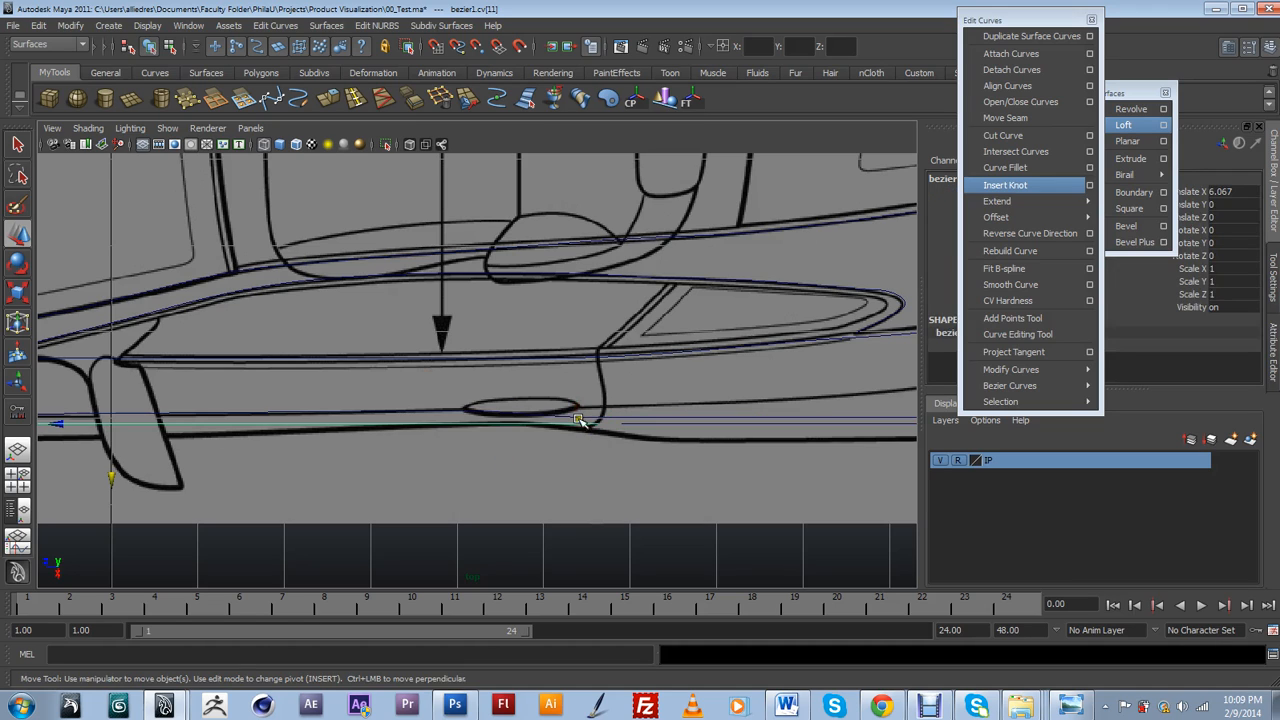
Reselect the body-side curve, show its control vertices, and move the anchor at the door handle's rear end inward onto the character line.
left_click(578, 418)
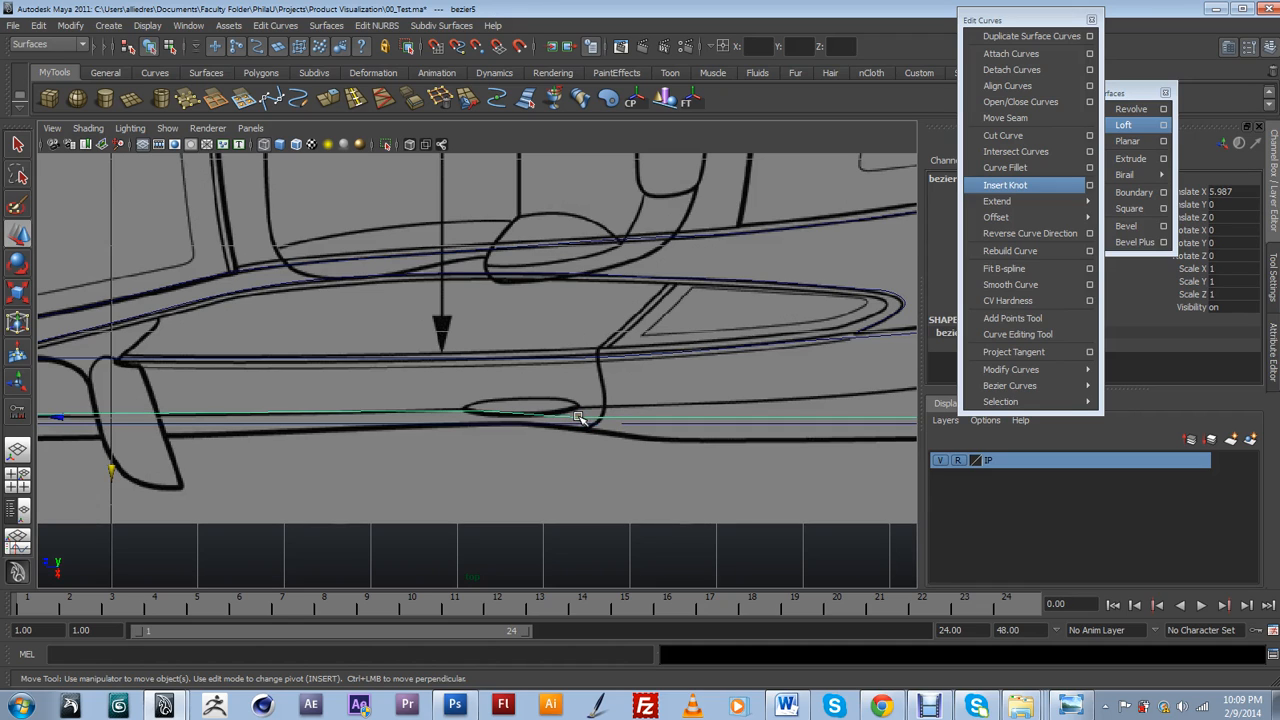
key("F8")
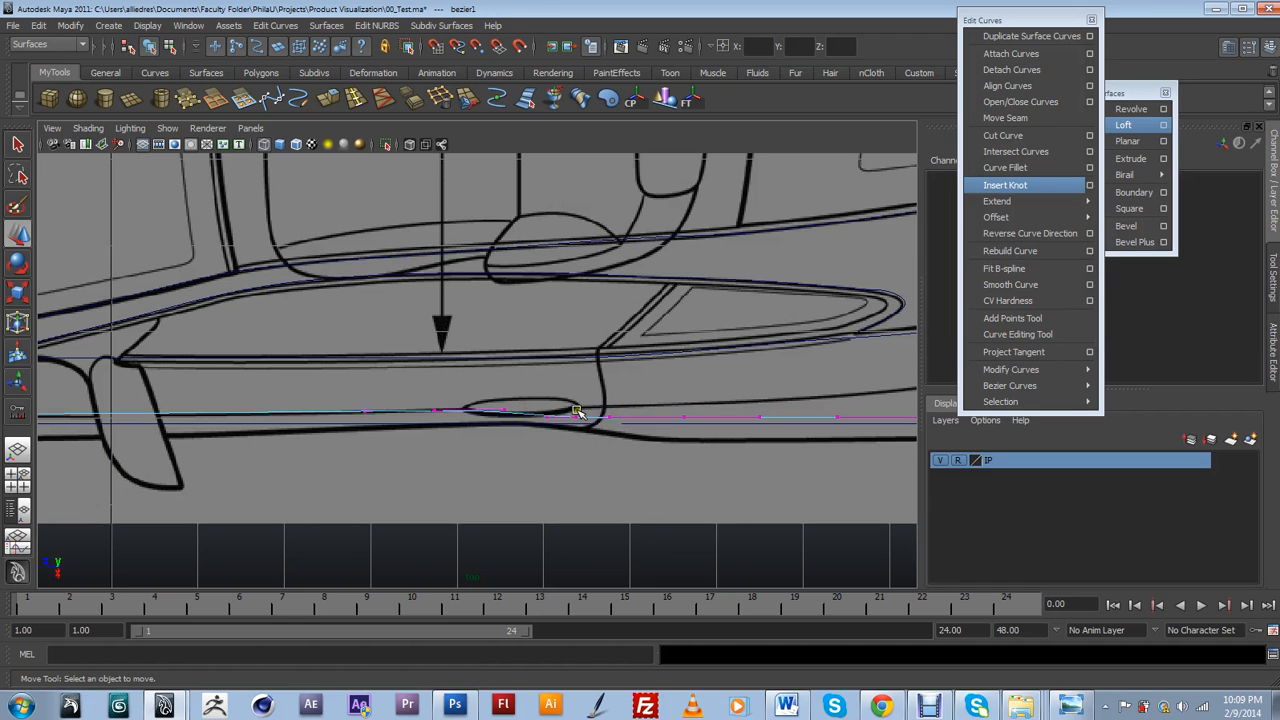
key("F8")
left_click(585, 418)
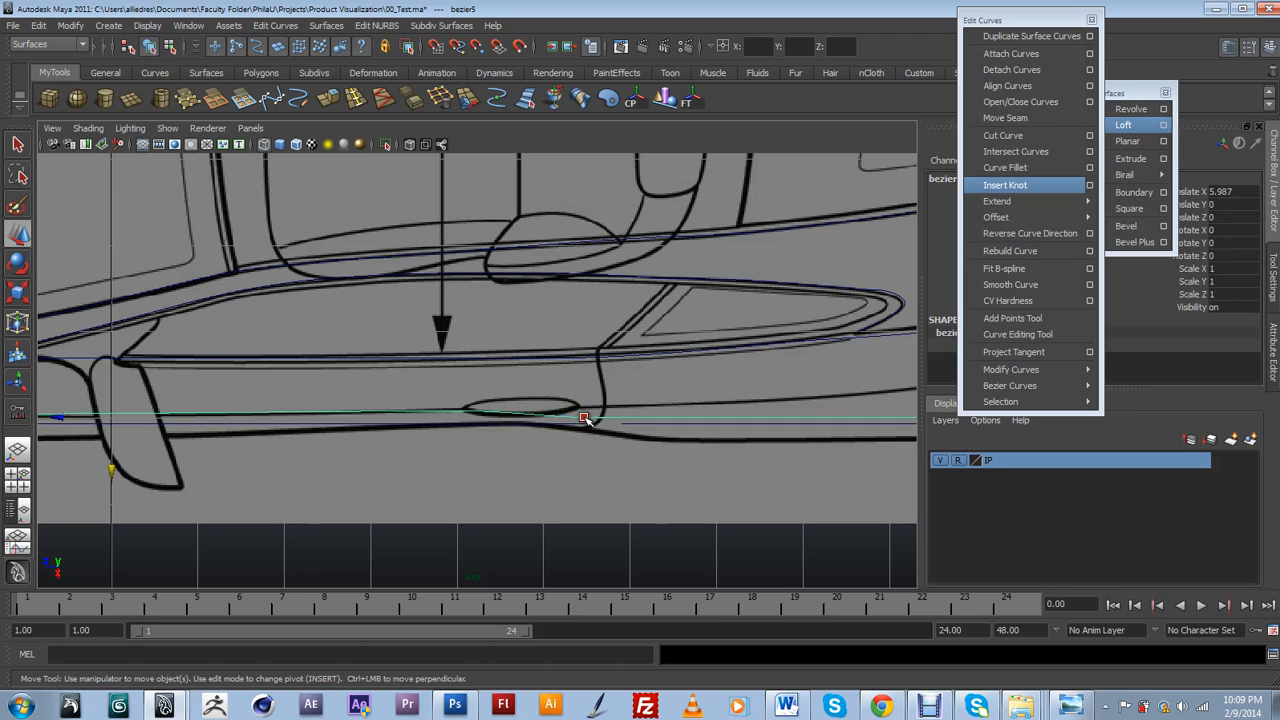
left_click(585, 418)
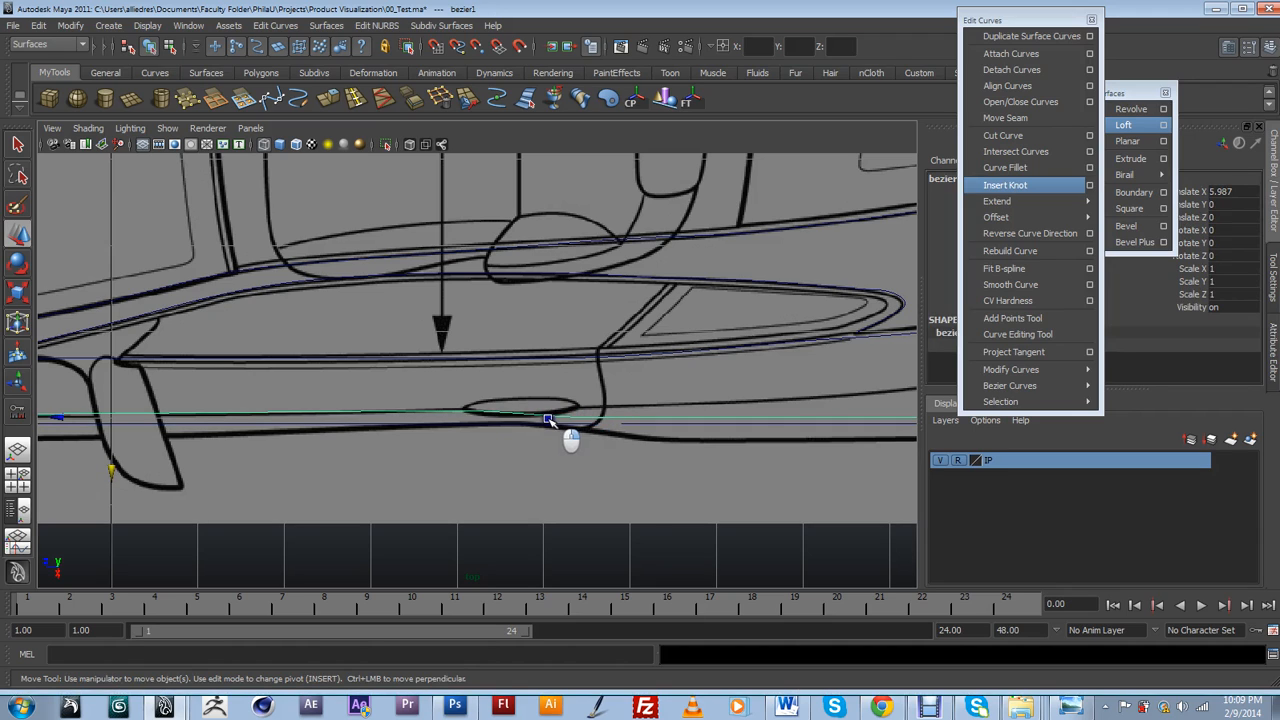
key("F8")
left_click(578, 432)
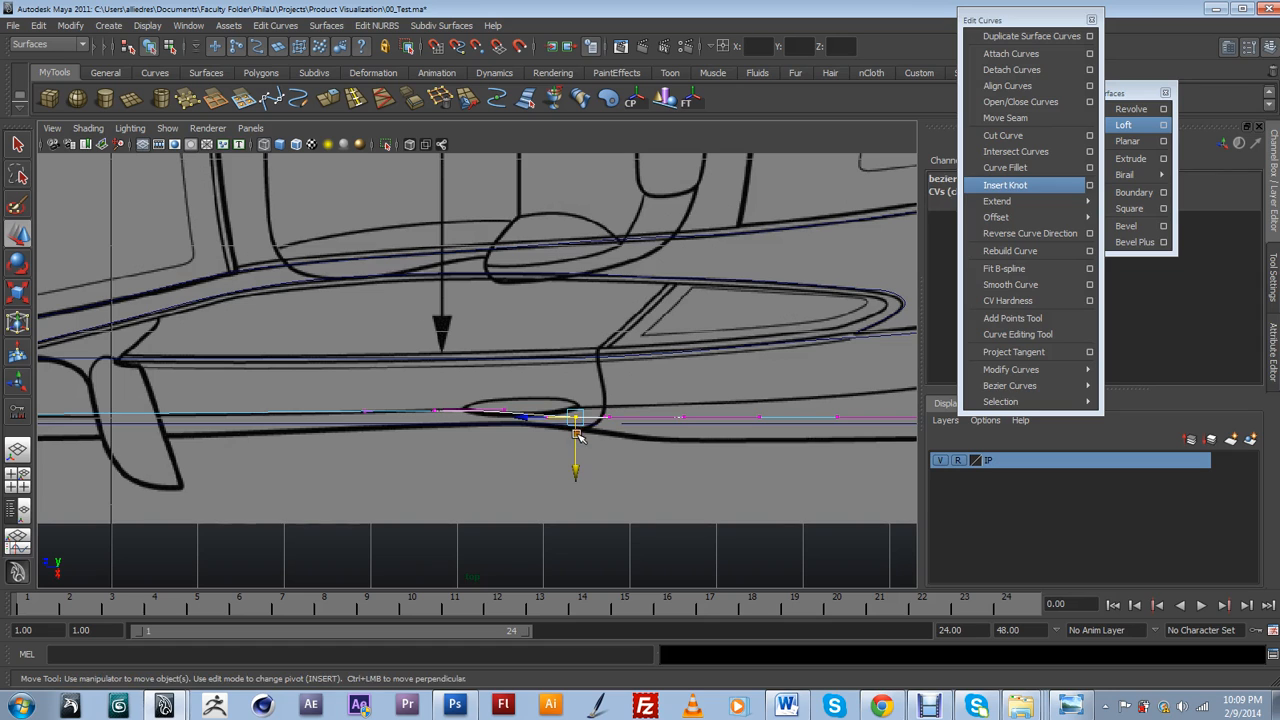
left_click_drag(576, 420, 576, 409)
Move the two anchors behind the door gap inward onto the rear fender's character line and adjust the rear one's tangent handle.
middle_click_drag(711, 442, 663, 472, "alt")
left_click(634, 448)
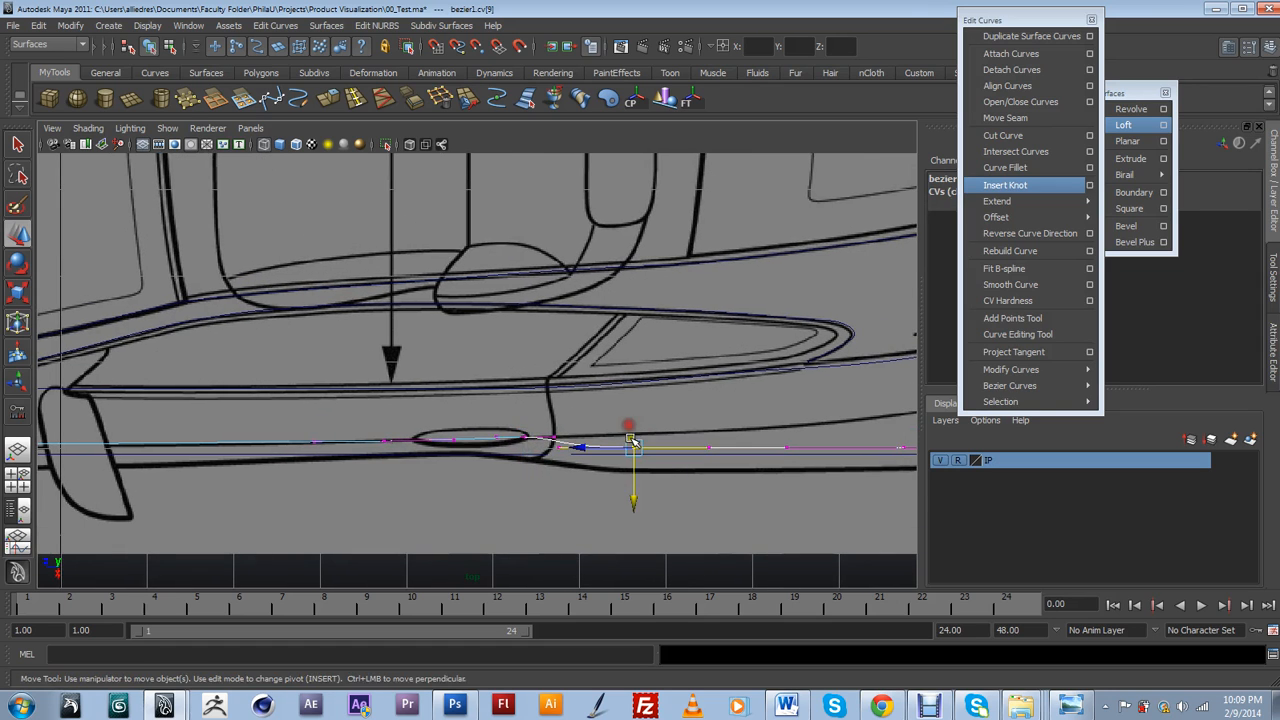
left_click_drag(636, 467, 640, 458)
middle_click_drag(756, 471, 651, 509, "alt")
left_click(669, 466)
left_click_drag(670, 467, 689, 478)
left_click(553, 434)
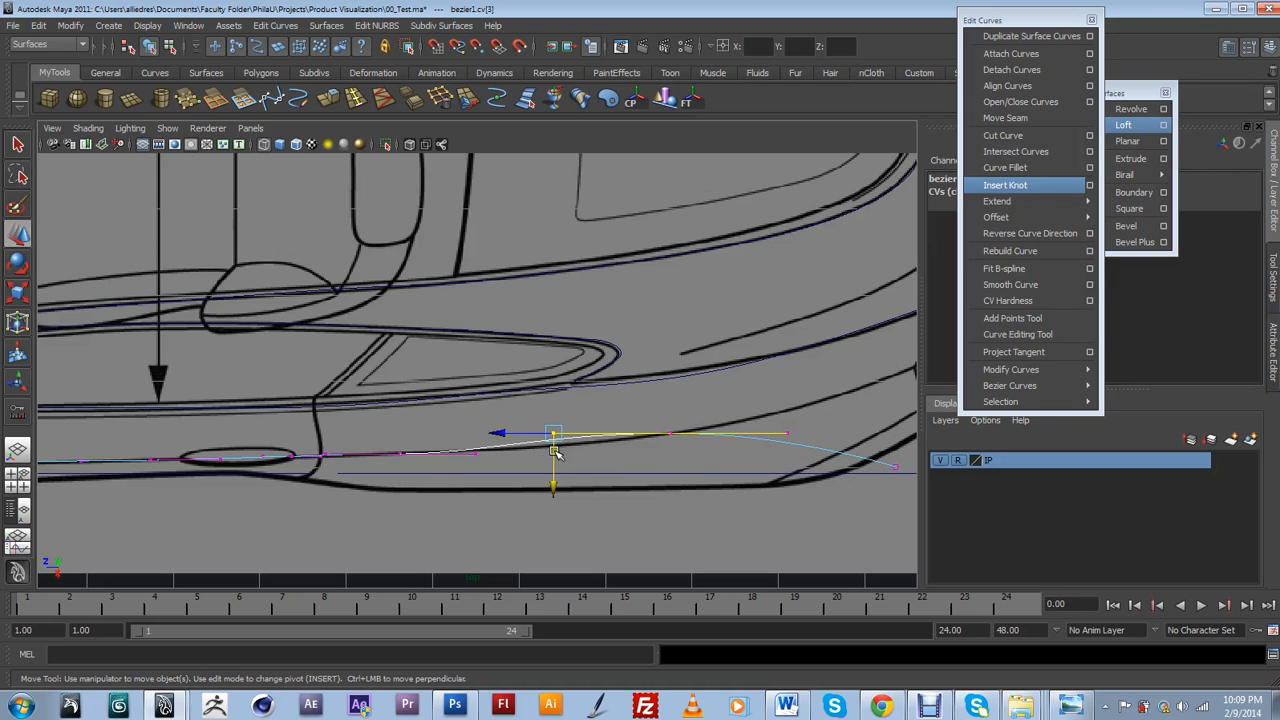
left_click_drag(556, 463, 571, 480)
Move the curve's rear end vertex inward to the character line's rear end and adjust the tangent handles beside it.
middle_click_drag(697, 443, 480, 471, "alt")
left_click_drag(711, 488, 667, 534)
left_click_drag(701, 405, 700, 404)
left_click_drag(564, 437, 587, 449)
Examine the body-side curve along the front fender in the top view and its overall shape in perspective.
scroll(572, 453, "down", 8)
middle_click_drag(428, 482, 803, 459, "alt")
scroll(300, 404, "up", 3)
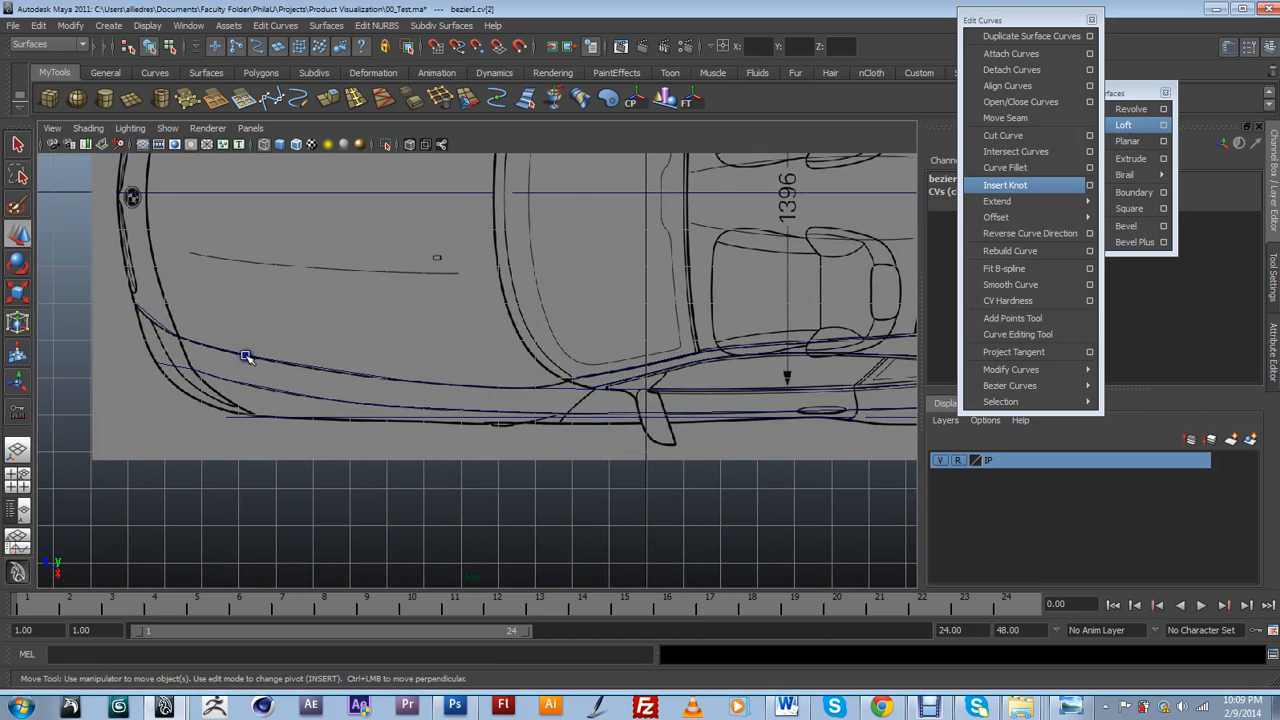
left_click(335, 372)
left_click_drag(372, 342, 370, 337)
left_click_drag(427, 371, 474, 389, "alt")
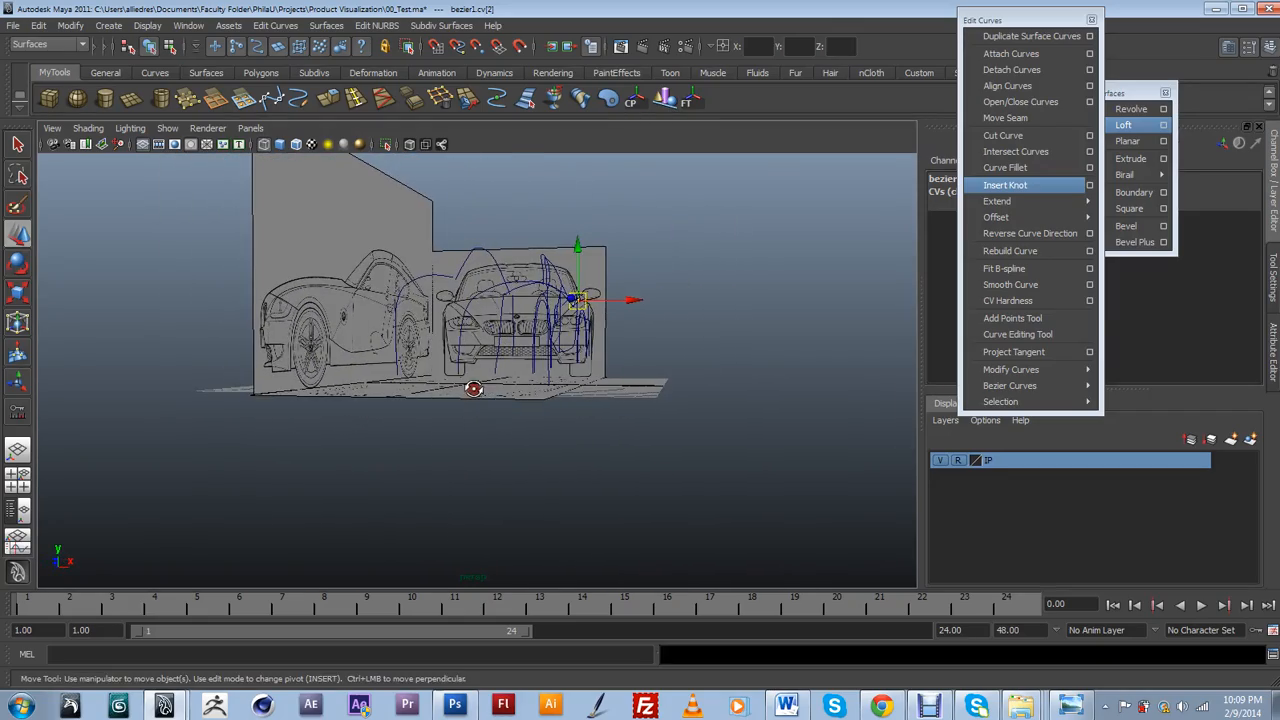
left_click_drag(506, 289, 371, 374, "alt")
key("alt+space")
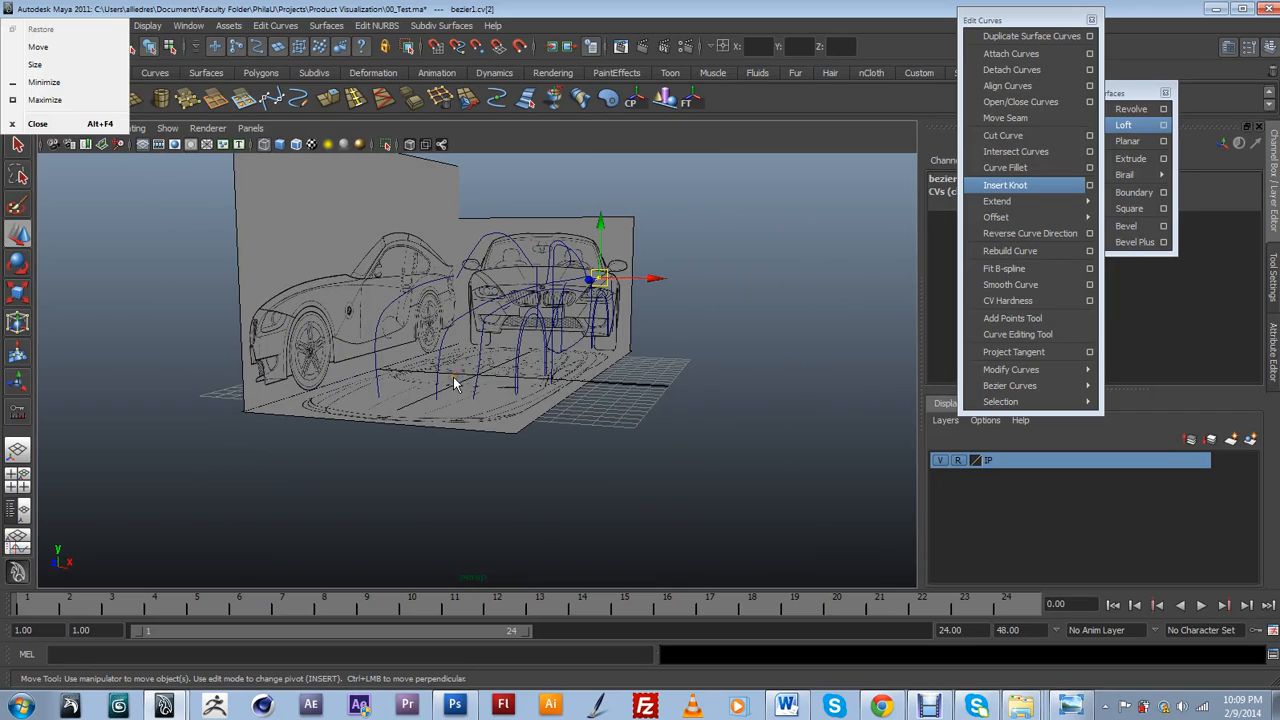
left_click(507, 372)
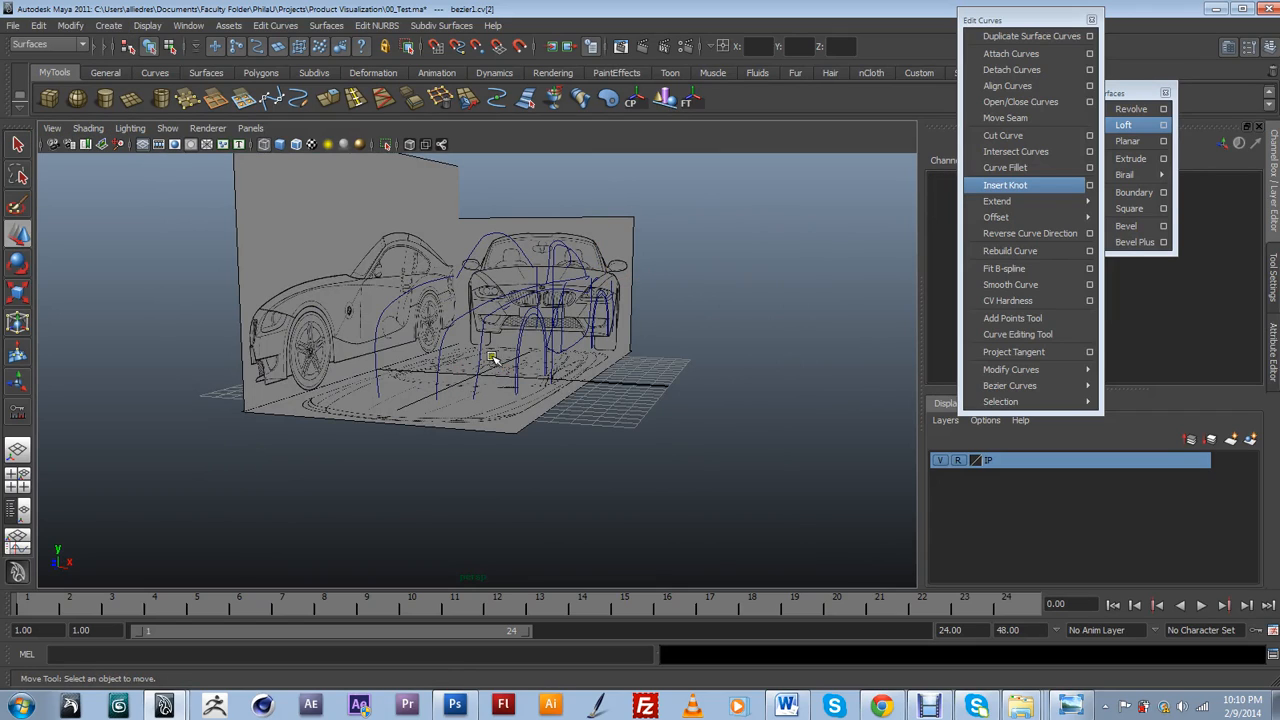
left_click(479, 349)
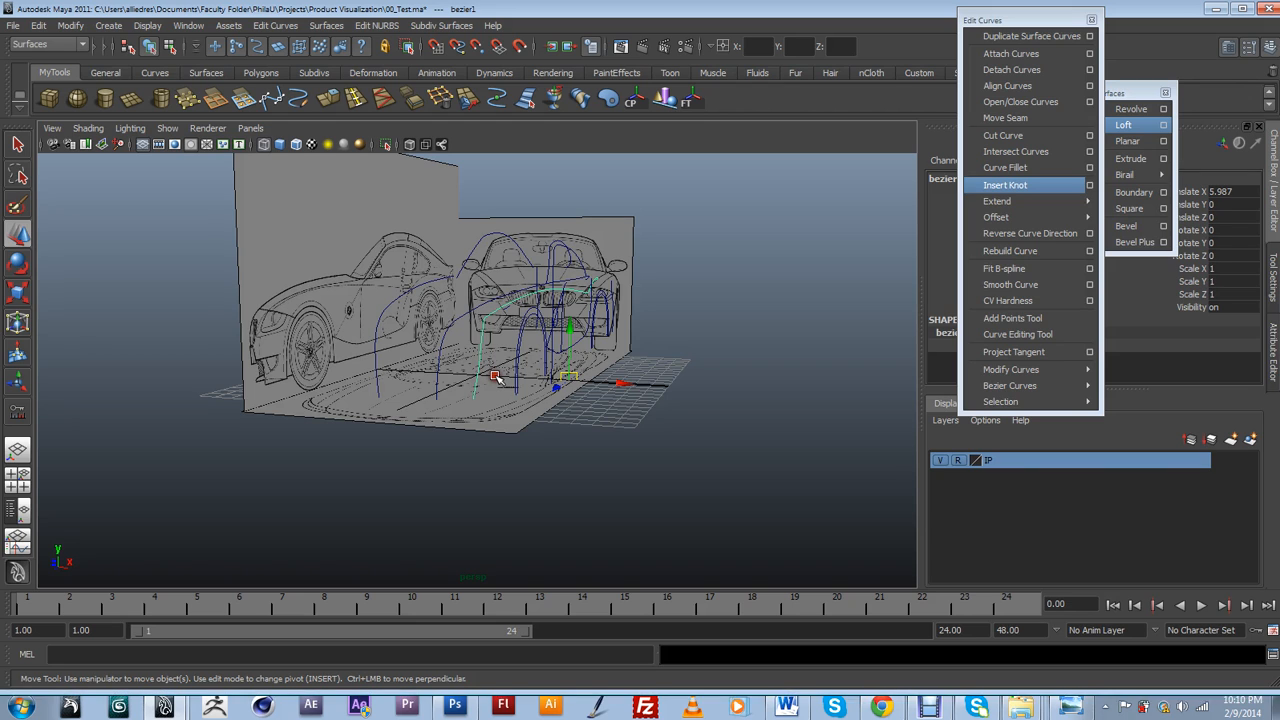
left_click(497, 378)
left_click(497, 378)
In the front view, move the curve's anchors and handles above the headlight onto the fender's crease line.
key("space")
left_click_drag(496, 377, 496, 410)
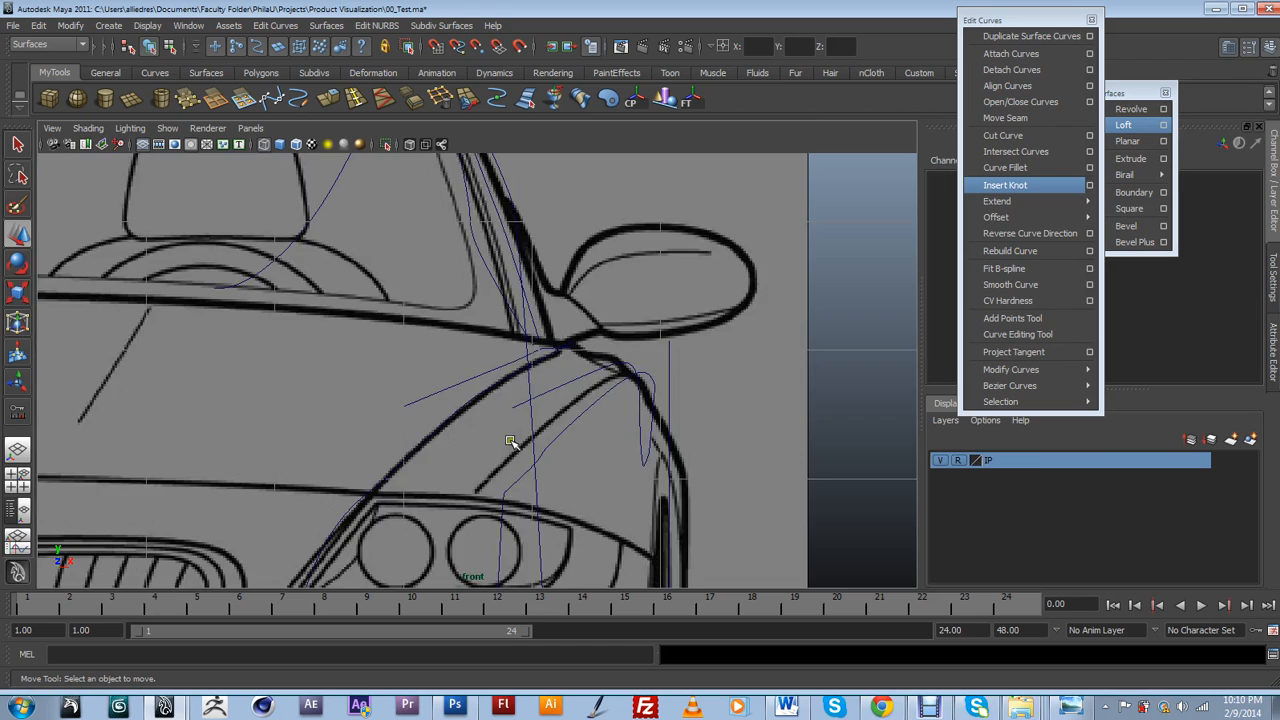
scroll(511, 435, "down", 6)
scroll(518, 460, "up", 2)
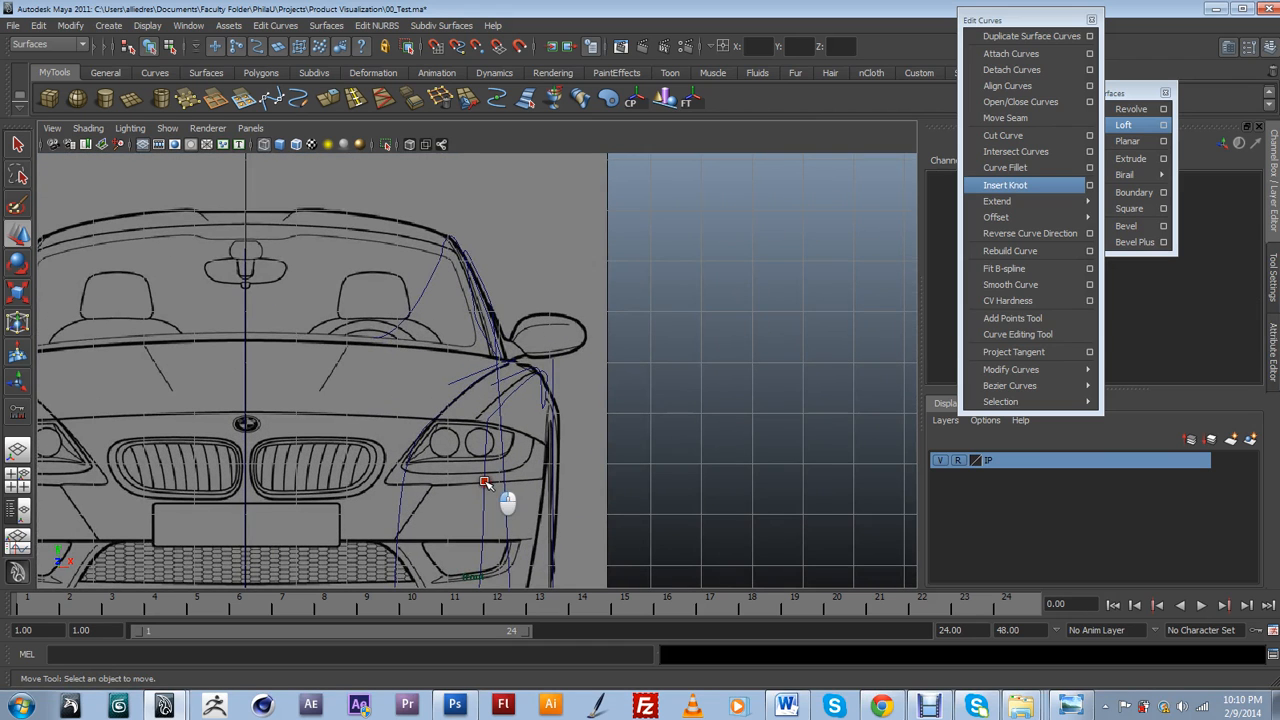
left_click(485, 483)
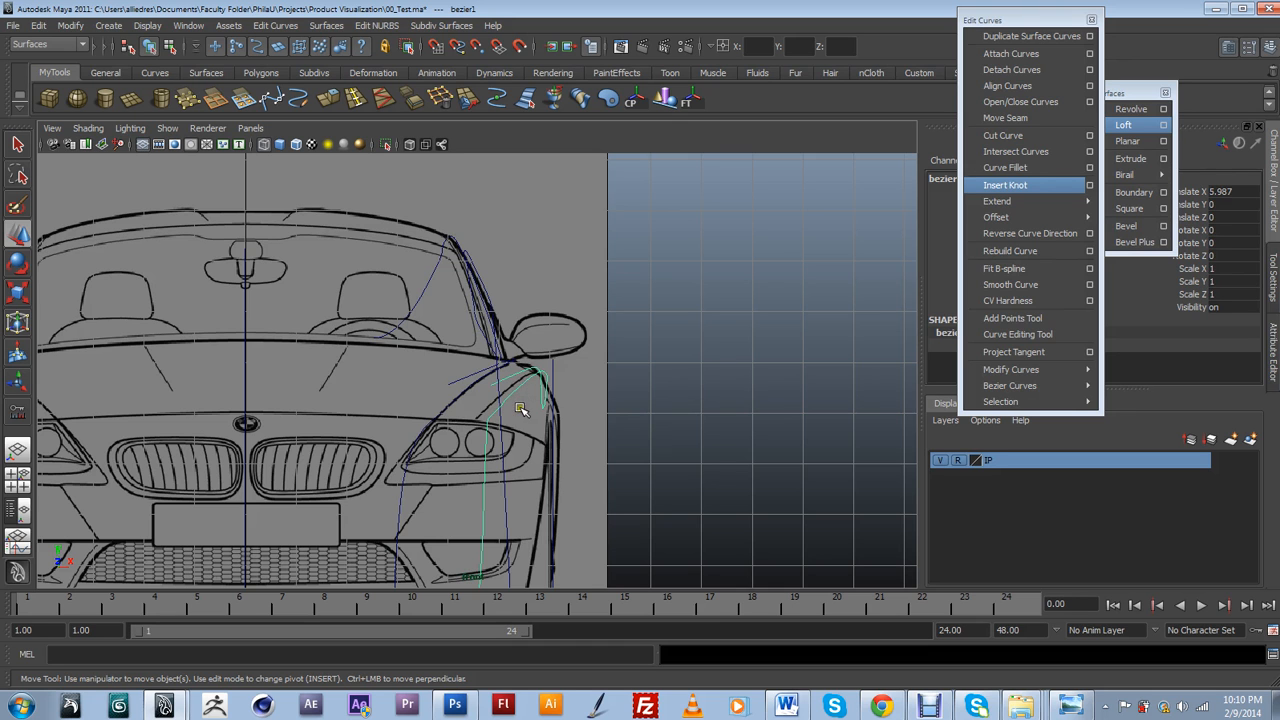
scroll(520, 405, "up", 5)
right_click_drag(525, 412, 488, 408)
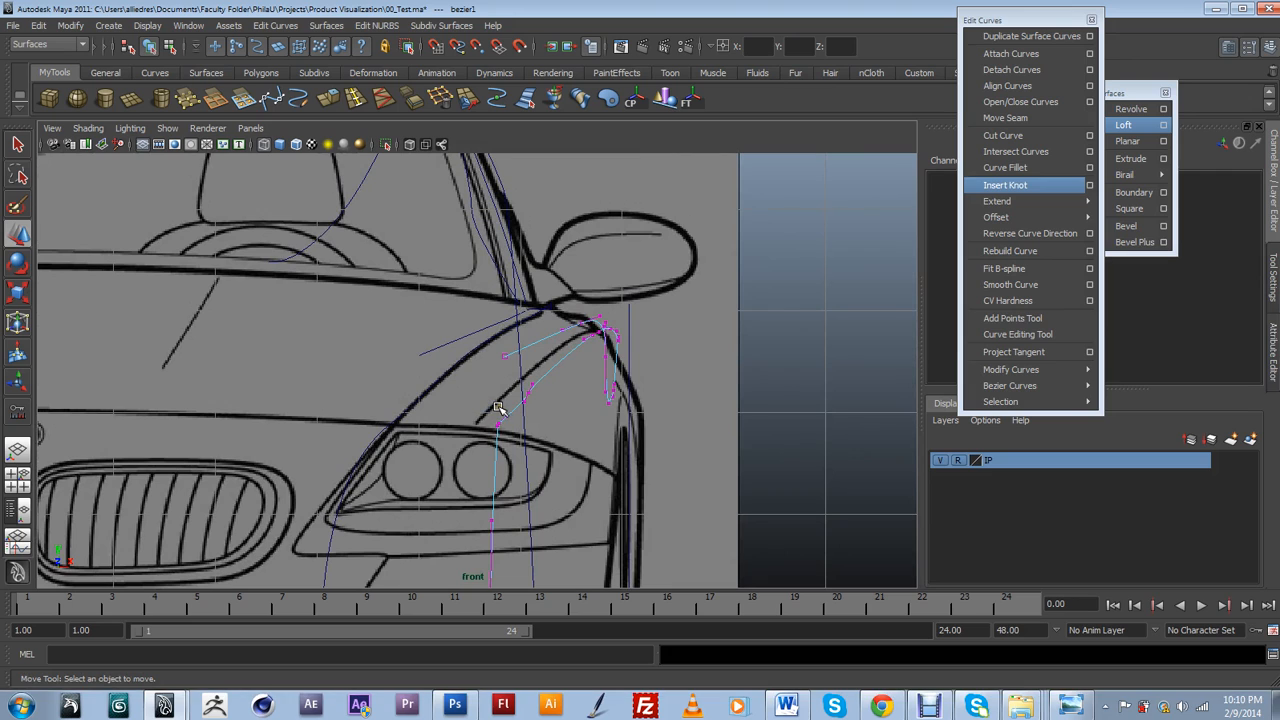
scroll(538, 397, "up", 1)
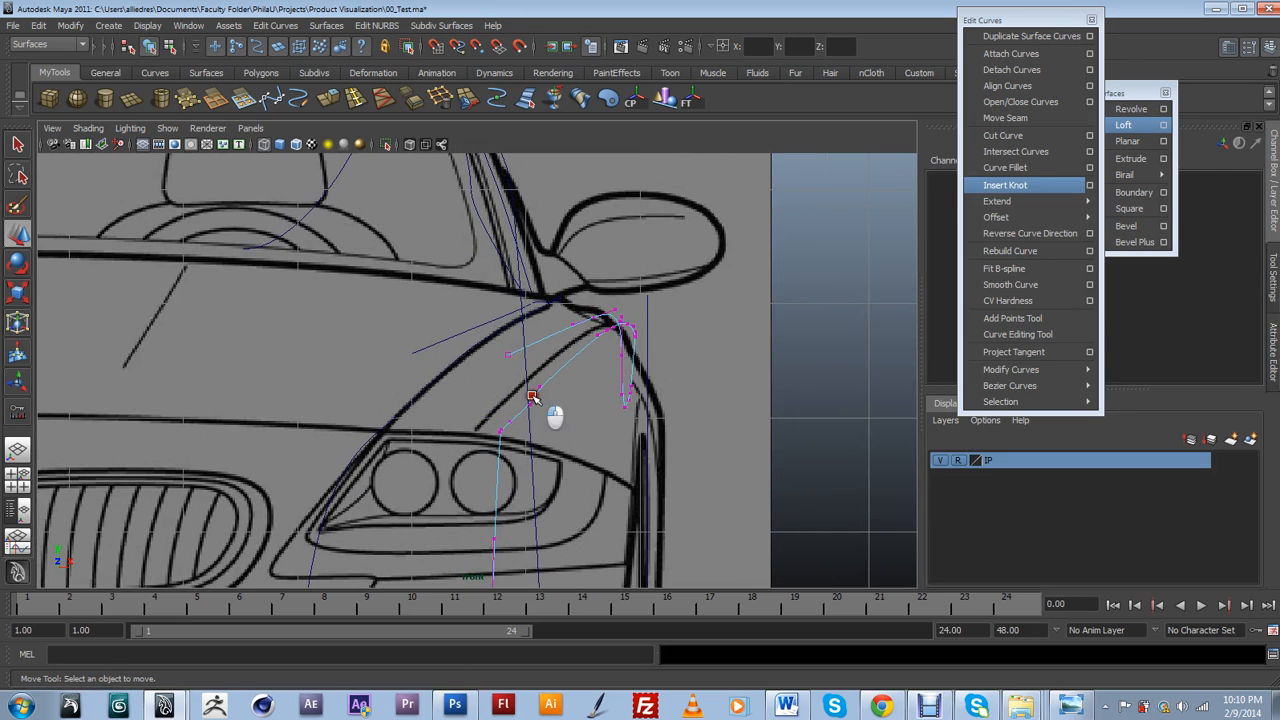
left_click(535, 397)
left_click_drag(525, 383, 528, 383)
left_click_drag(517, 366, 578, 380)
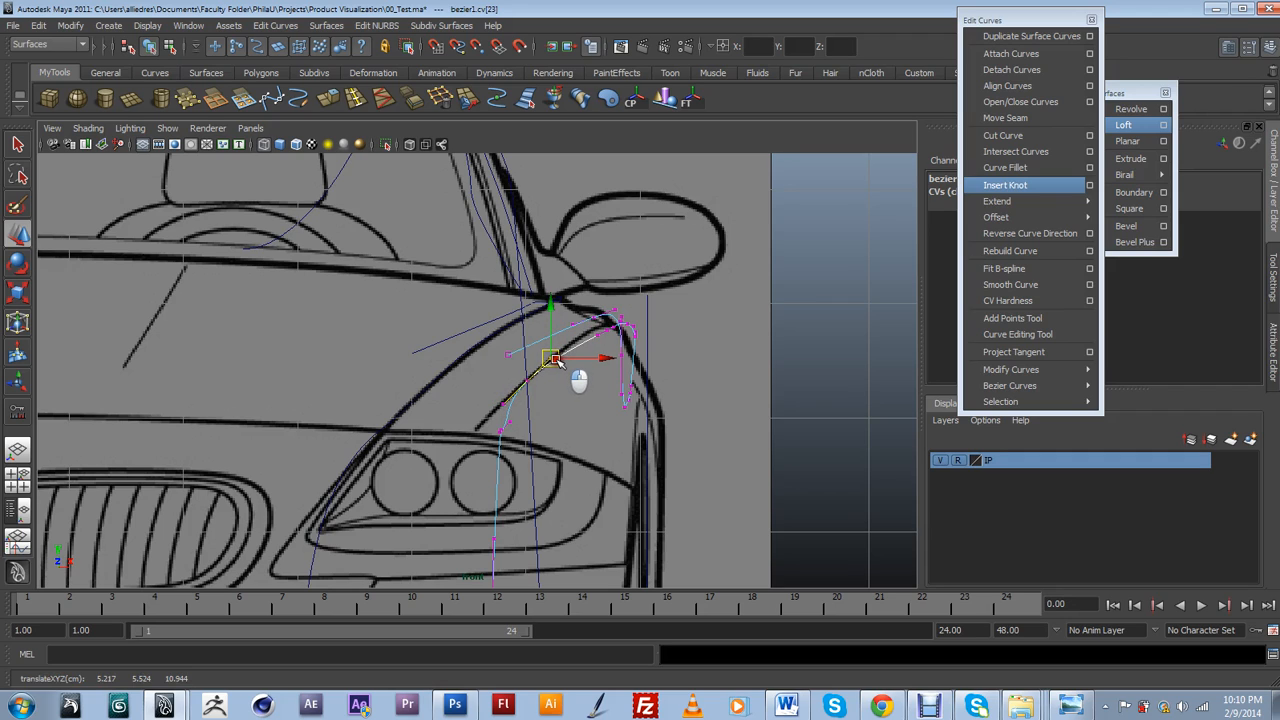
left_click(500, 428)
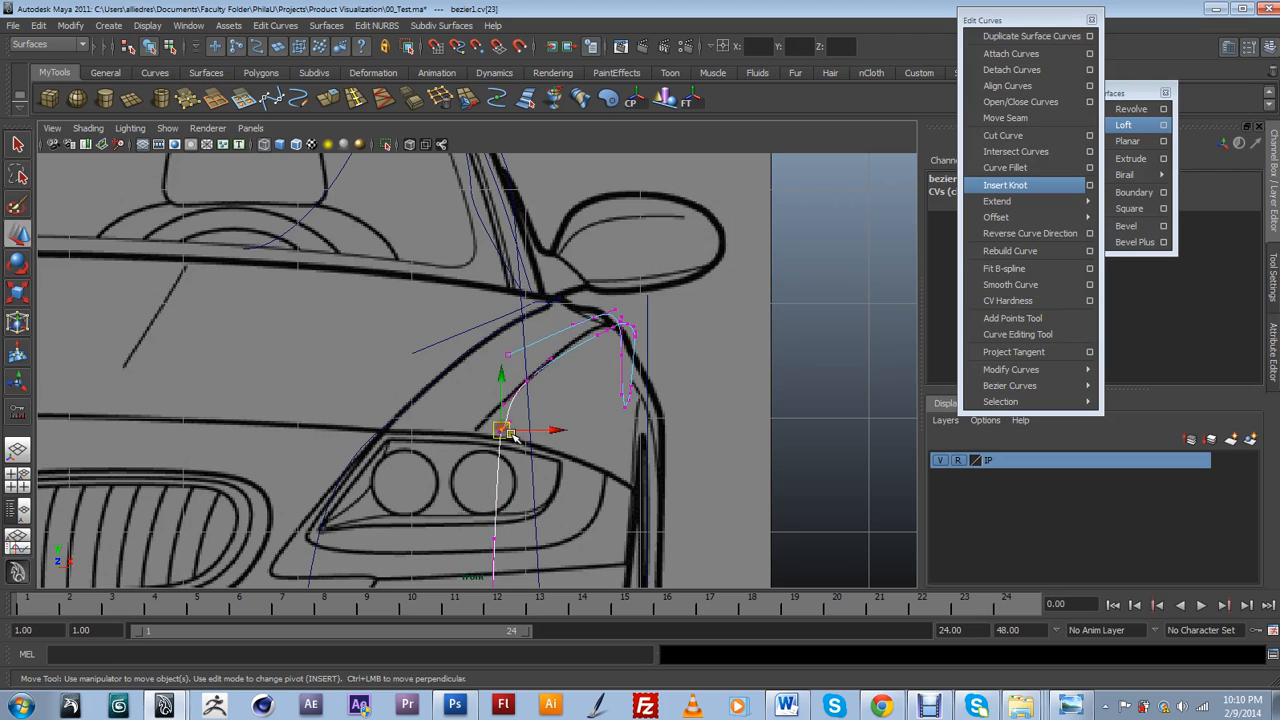
mouse_move(500, 428)
left_mouse_down()
mouse_move(482, 436)
mouse_move(507, 447)
mouse_move(496, 409)
left_mouse_up()
Move the curve's bumper anchor and the lowest tangent handle inward below the headlight in the front view.
middle_click_drag(499, 533, 536, 417, "alt")
scroll(536, 417, "down", 3)
left_click_drag(524, 453, 481, 473)
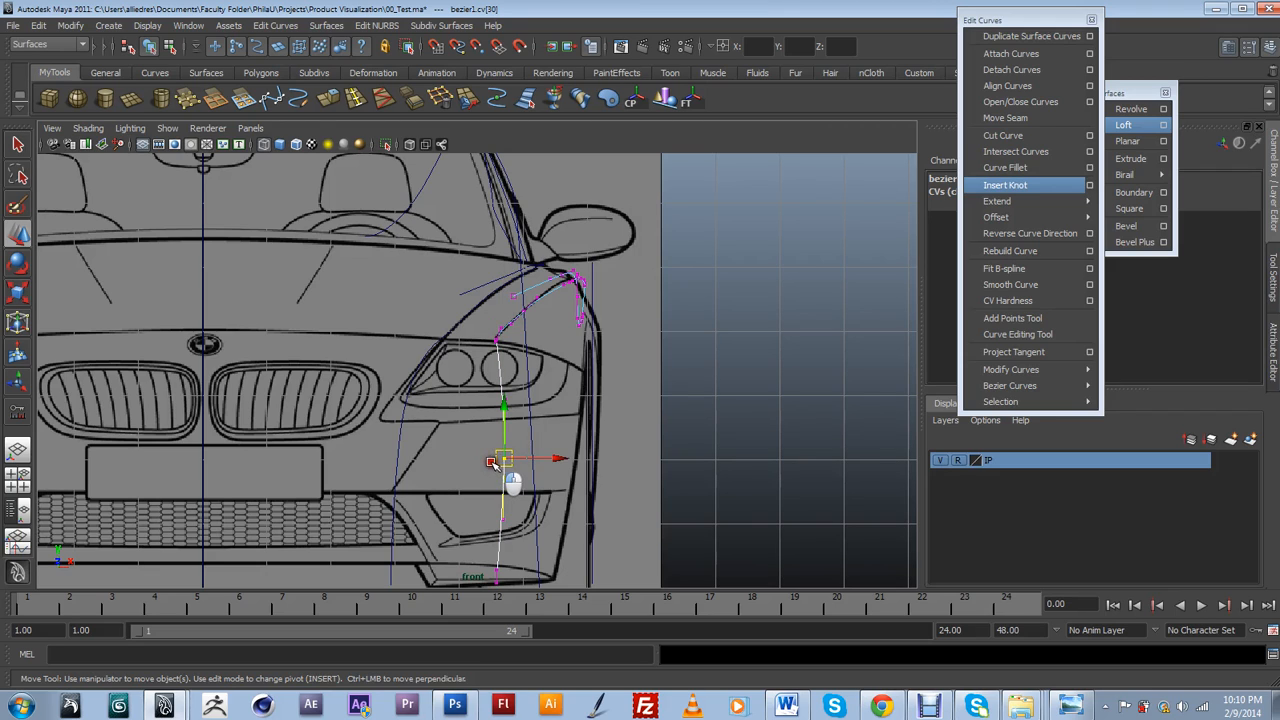
left_click_drag(502, 459, 483, 460)
mouse_move(506, 563)
left_mouse_down()
mouse_move(487, 572)
mouse_move(505, 572)
left_mouse_up()
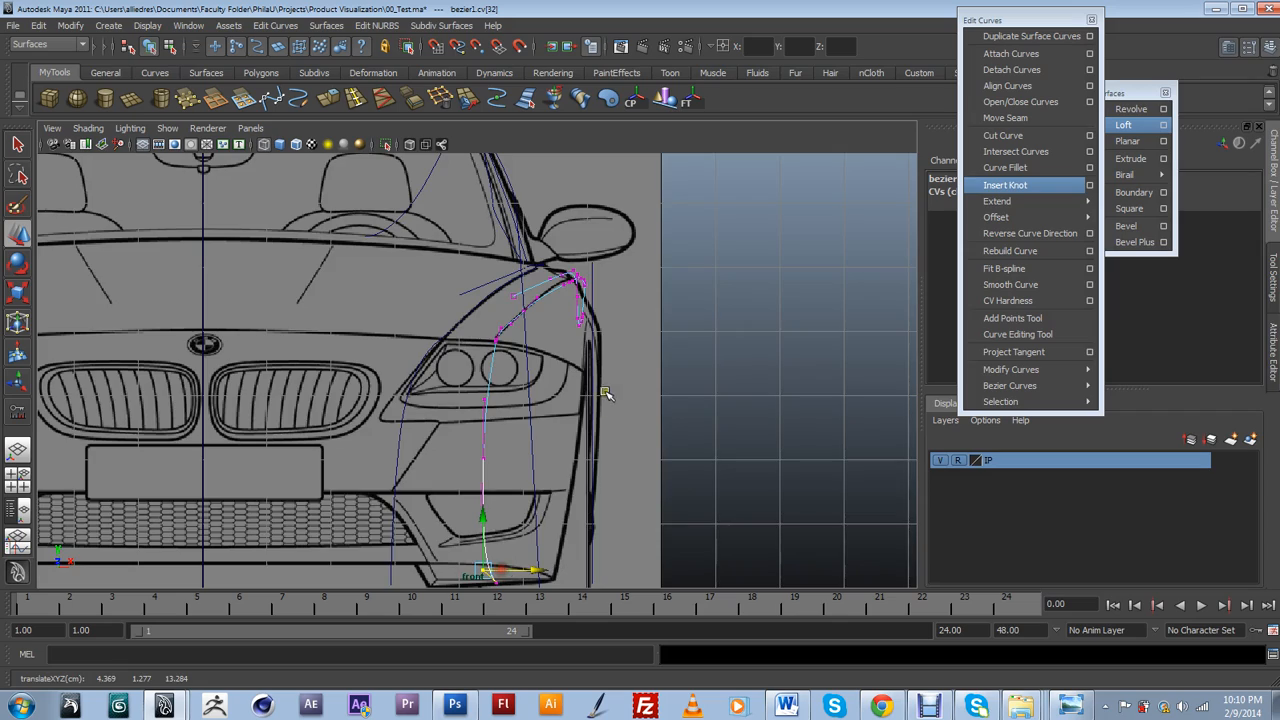
Examine the curve around the fender crest in the front view and around the front bumper in perspective.
scroll(601, 403, "up", 5)
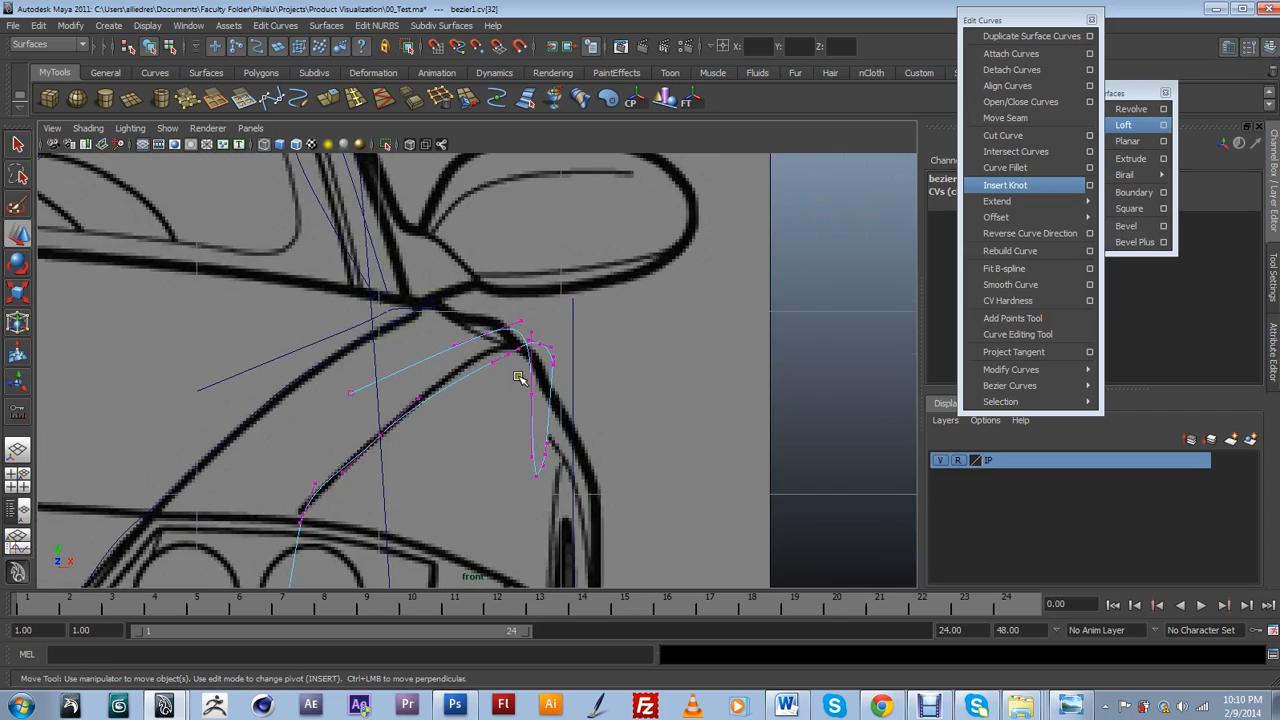
scroll(519, 377, "down", 8)
key("space")
left_click_drag(521, 390, 445, 390, "alt")
scroll(445, 386, "up", 5)
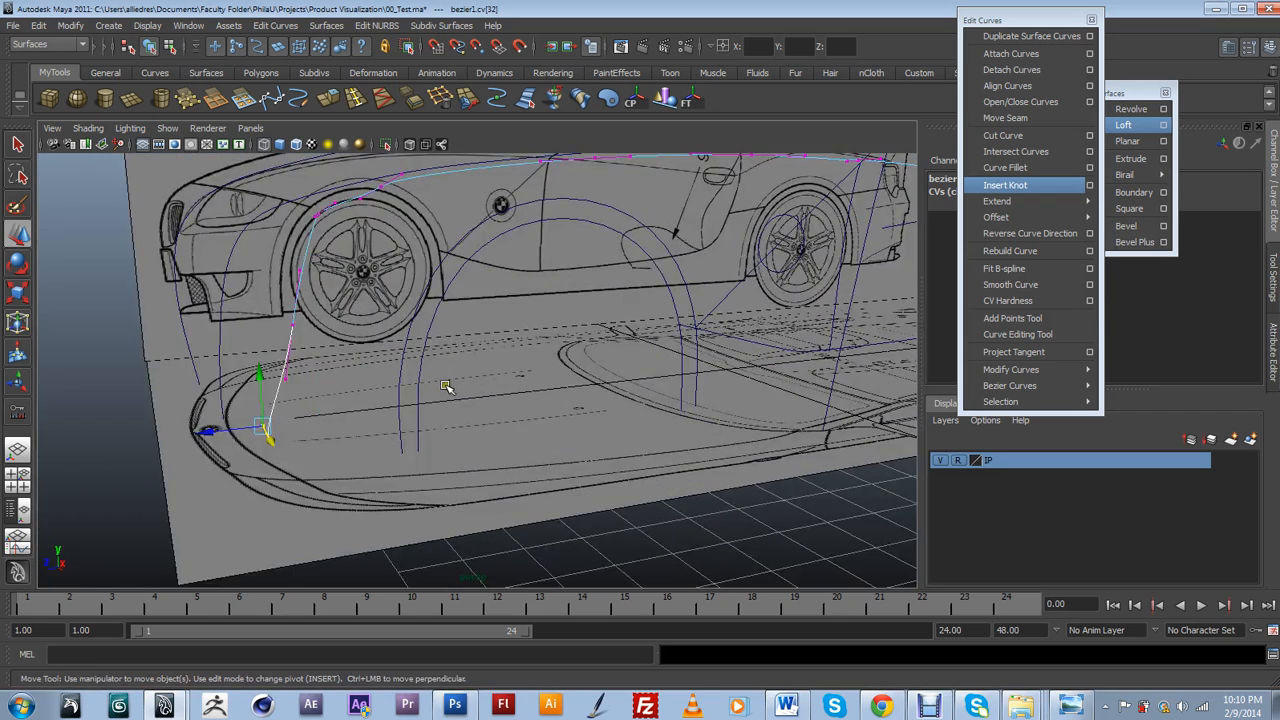
scroll(445, 386, "down", 3)
key("space")
left_click(443, 353)
left_click(428, 386)
left_click_drag(428, 385, 480, 389)
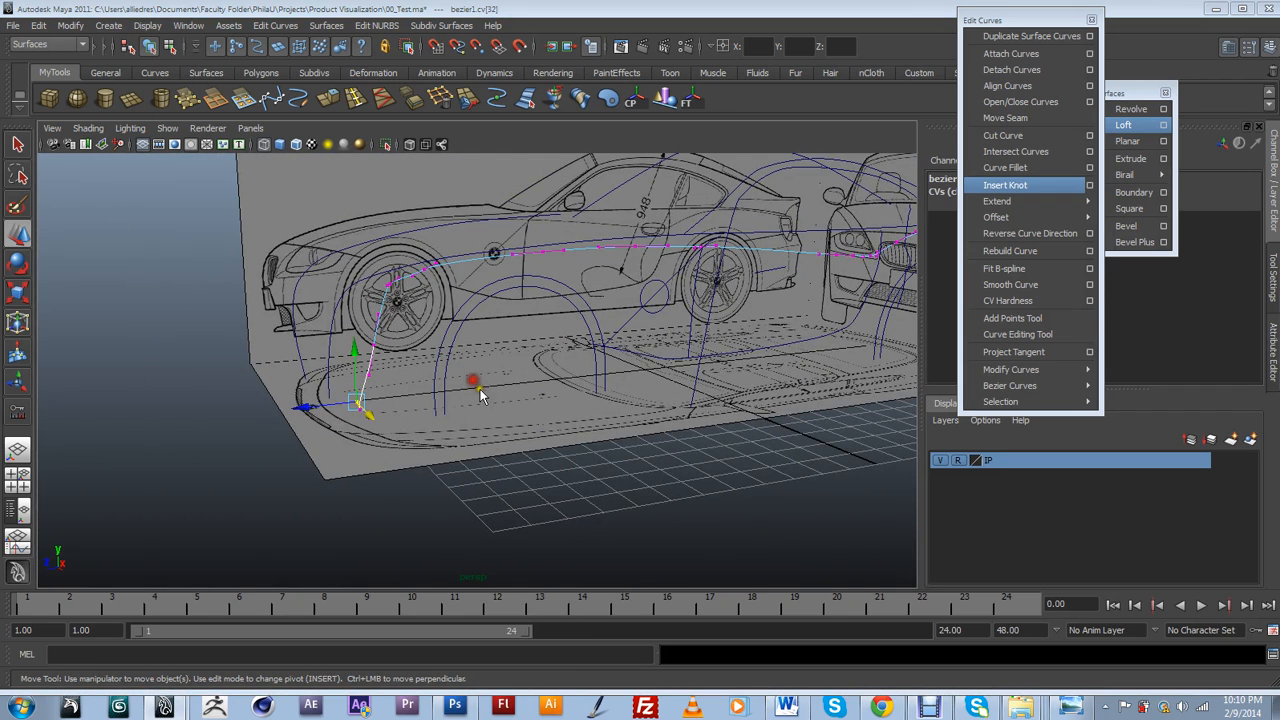
Move the curve's bumper anchor forward below the headlight in the side view.
key("space")
middle_click_drag(336, 485, 473, 402, "alt")
scroll(498, 414, "up", 5)
left_click_drag(394, 362, 368, 369)
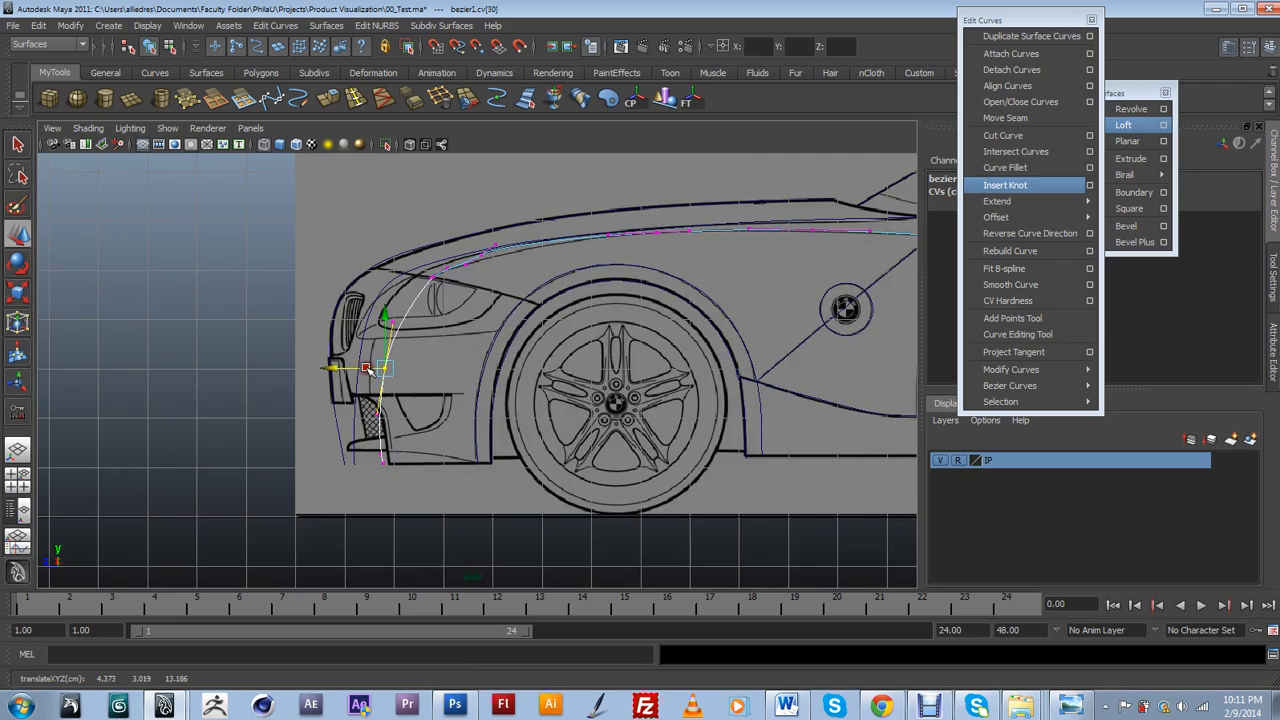
Adjust the curve's anchor and tangent handle above the headlight to follow the fender line in the side view.
scroll(497, 296, "up", 5)
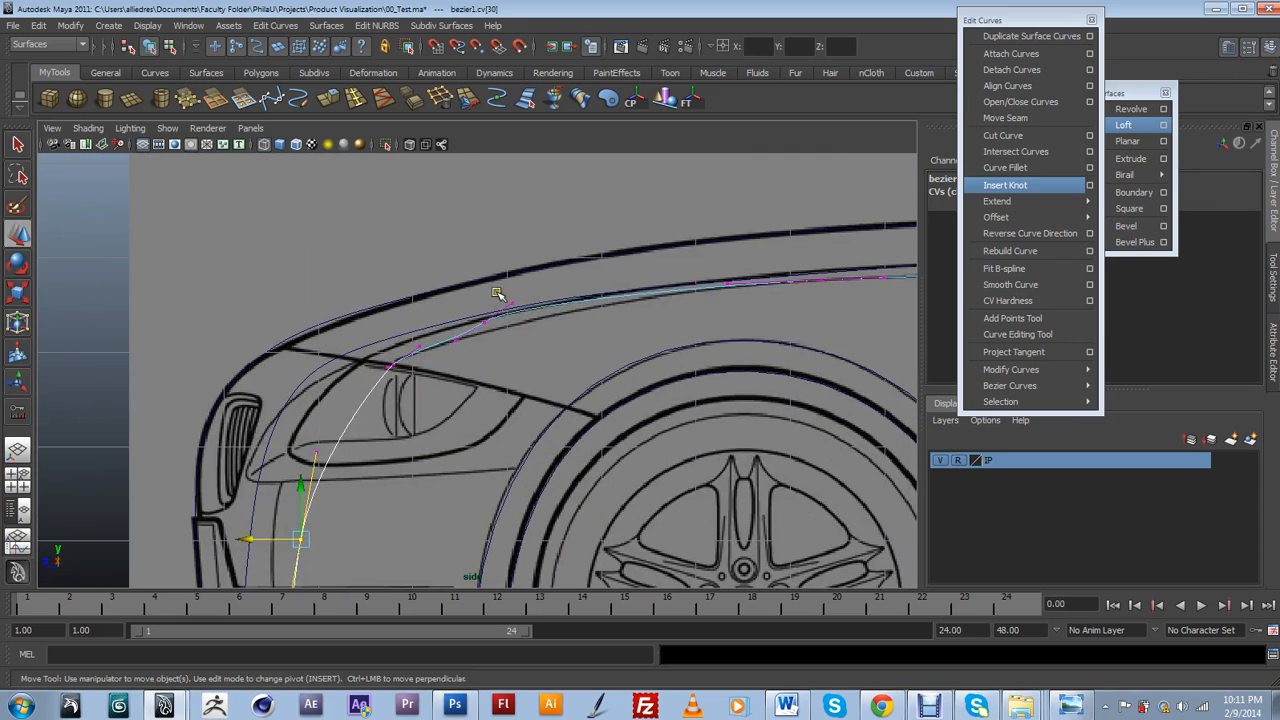
left_click_drag(527, 314, 509, 316)
left_click(514, 306)
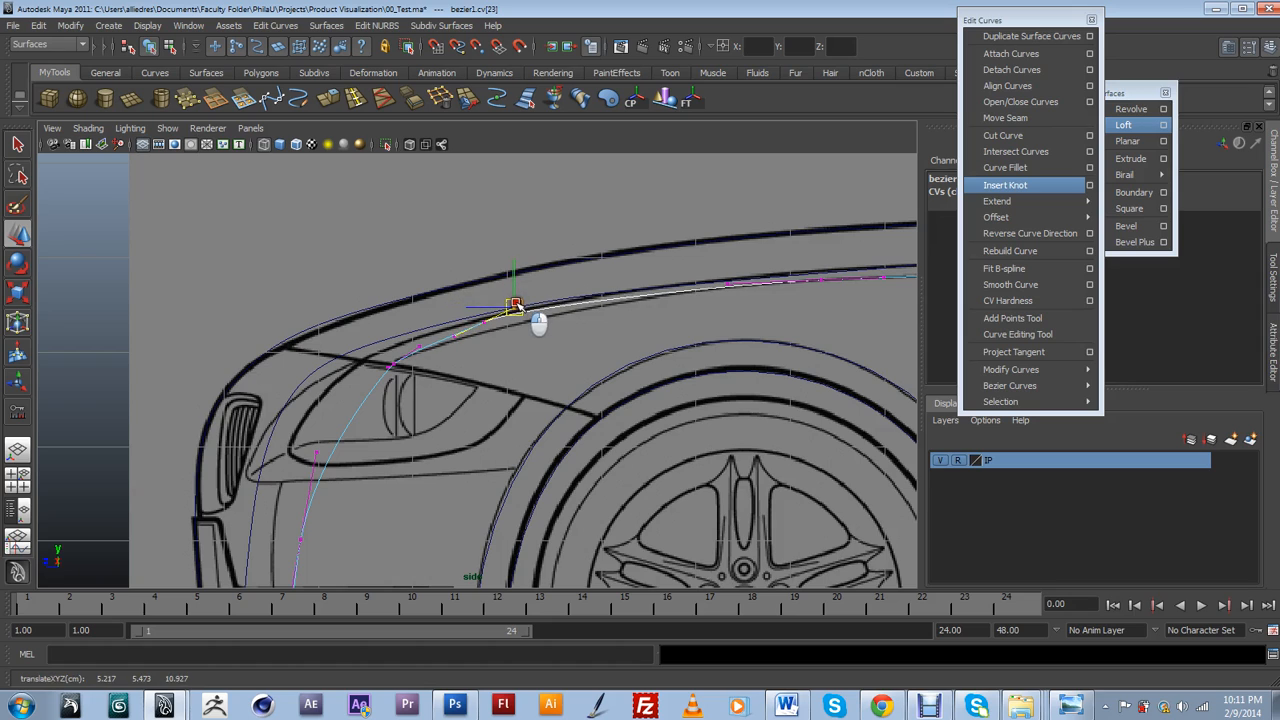
left_click(486, 321)
middle_click_drag(493, 335, 100, 340)
left_click(532, 320)
Check the curve along the door and rear fender against the side-view drawing and leave its vertex editing.
scroll(660, 387, "down", 5)
middle_click_drag(400, 341, 326, 374, "alt")
scroll(337, 366, "up", 5)
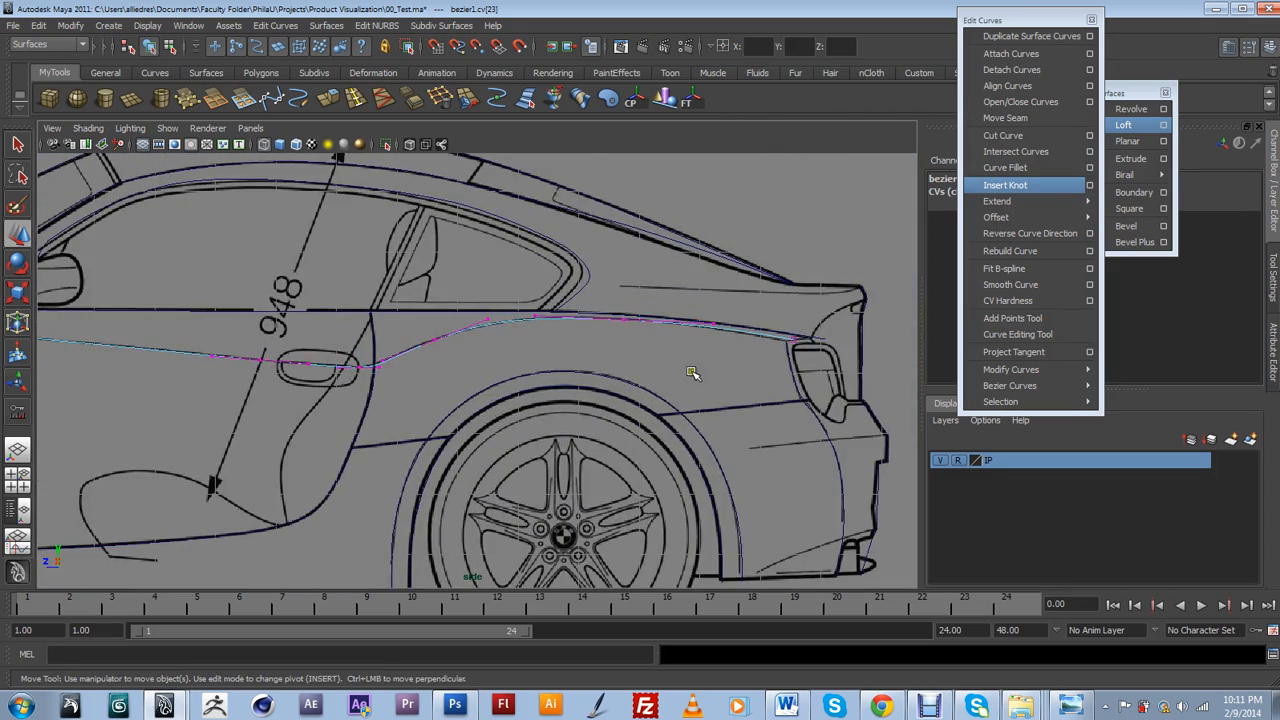
scroll(692, 372, "down", 6)
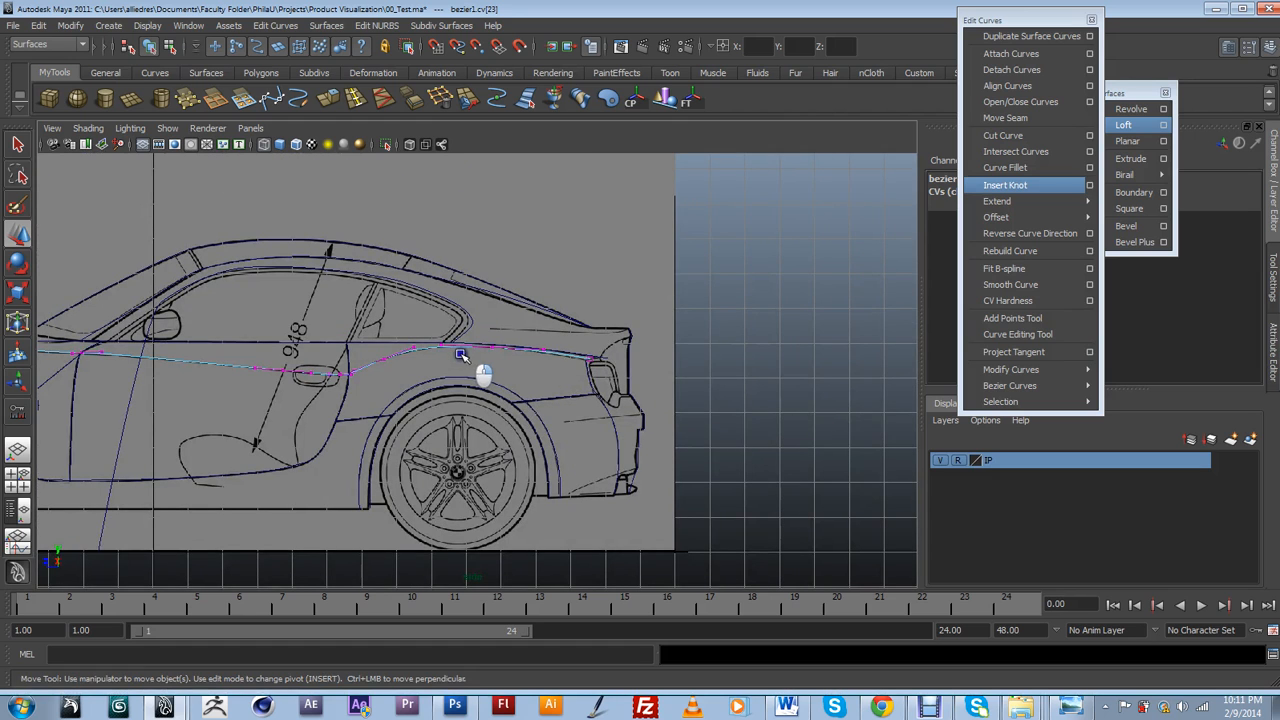
left_click(439, 362)
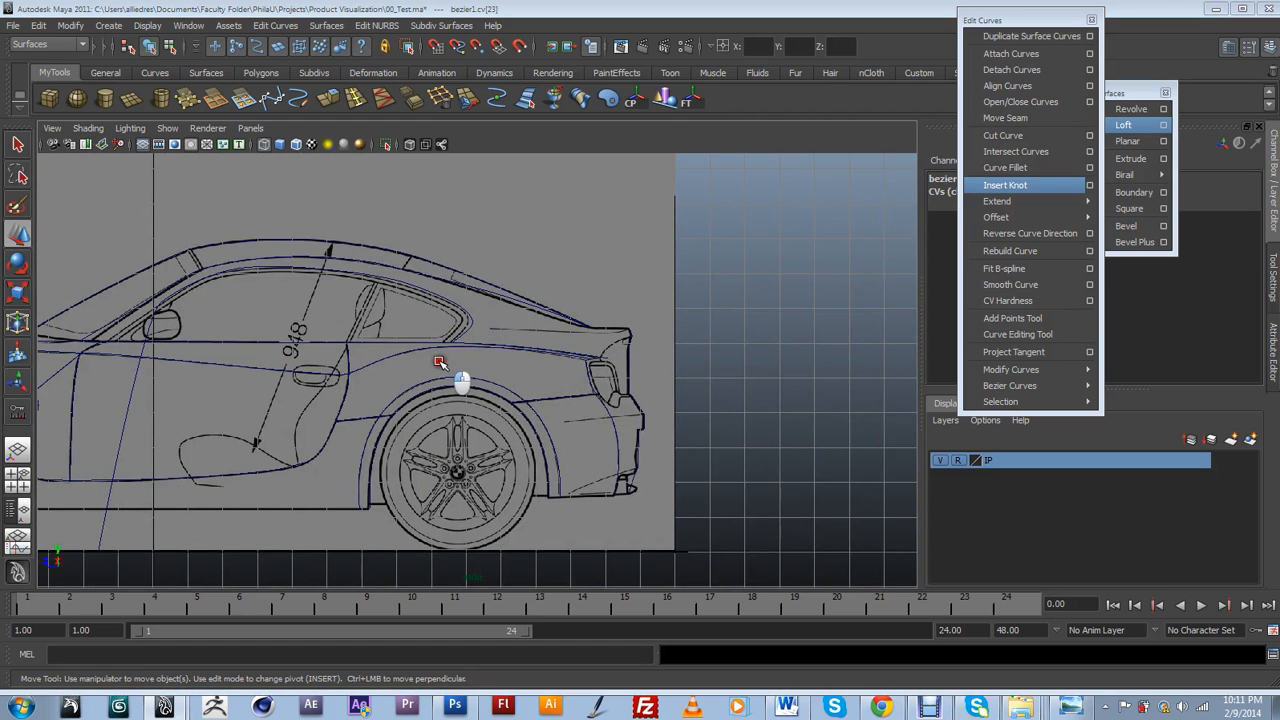
Examine the body curves against the three reference drawings in perspective.
key("space")
left_click_drag(444, 331, 543, 389, "alt")
left_click(676, 373)
scroll(650, 387, "up", 5)
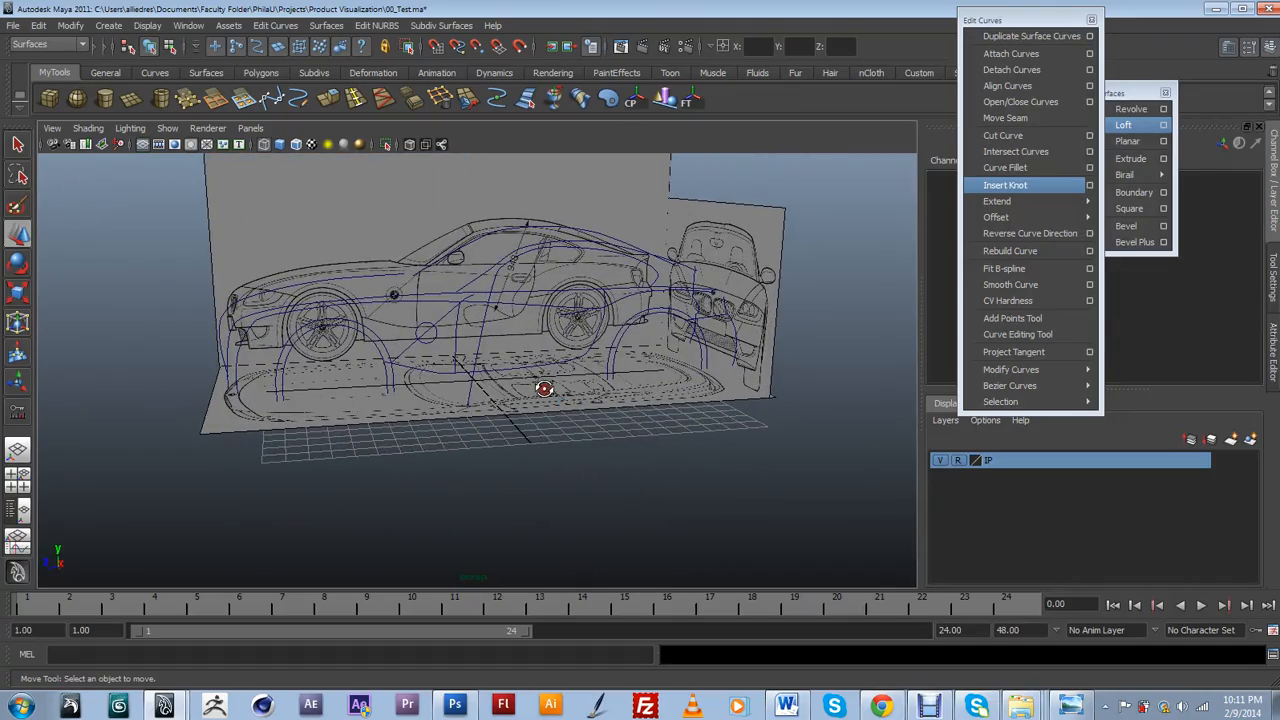
left_click(546, 250)
left_click_drag(518, 453, 511, 309, "alt")
scroll(508, 445, "up", 3)
Move the front end vertex of the side window curve from ground level up to the windshield base in the side view.
left_click(448, 318)
scroll(373, 389, "down", 3)
middle_click_drag(374, 389, 608, 333, "alt")
scroll(424, 472, "up", 4)
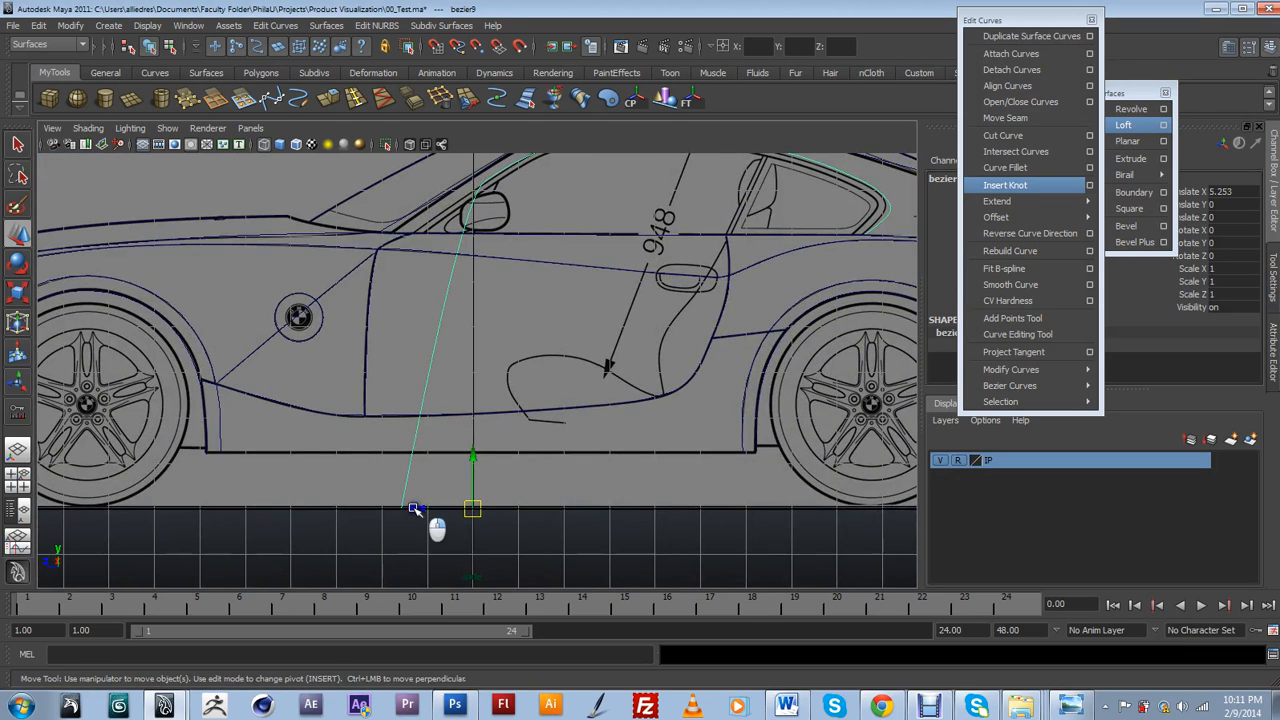
left_click(405, 508)
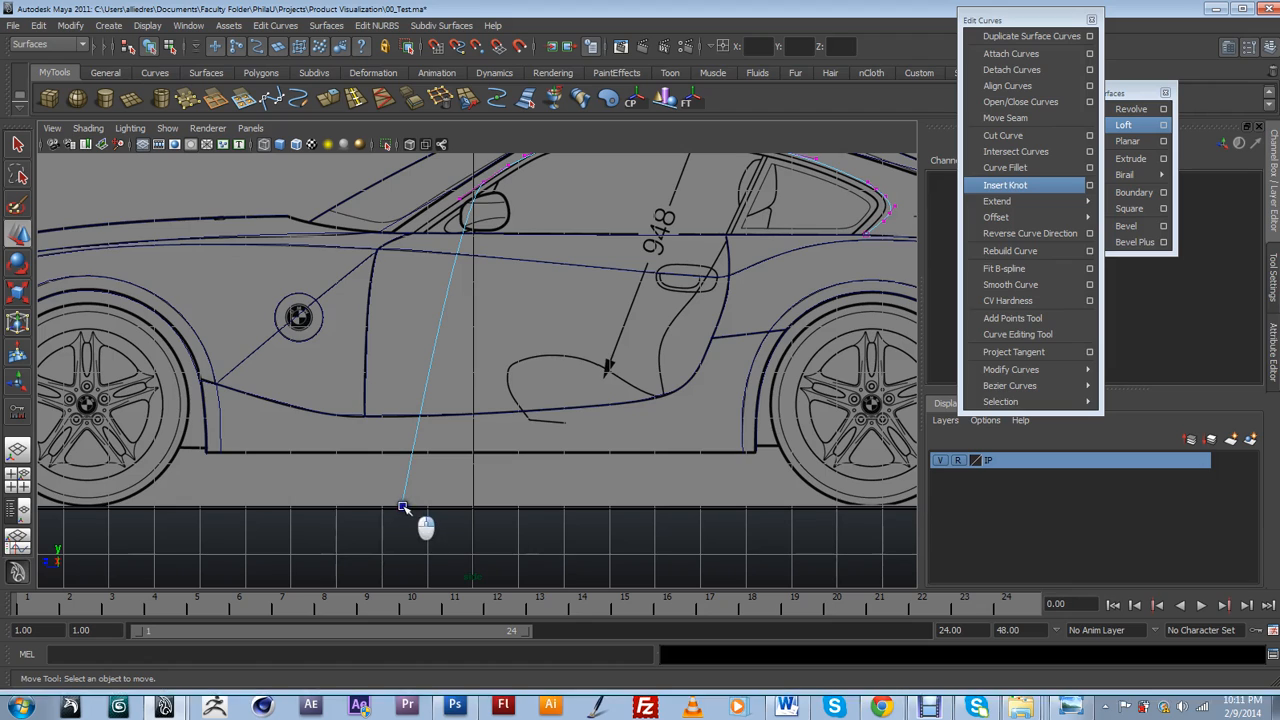
right_click_drag(403, 506, 340, 461)
left_click_drag(420, 523, 375, 490)
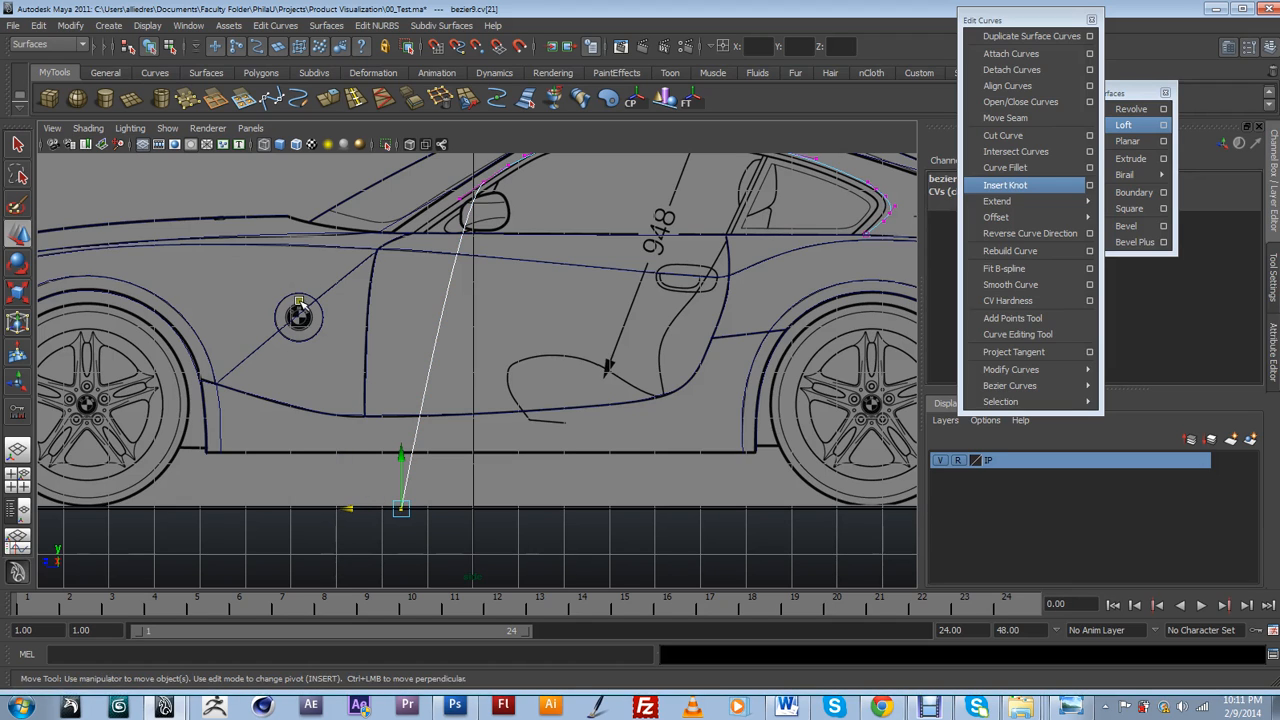
left_click_drag(398, 508, 420, 322)
Align the window curve's front end vertex with the bottom of the A-pillar on the beltline and leave its vertex editing.
scroll(459, 400, "up", 3)
scroll(448, 405, "up", 3)
middle_click_drag(446, 406, 520, 474, "alt")
scroll(511, 471, "up", 2)
scroll(474, 487, "down", 8)
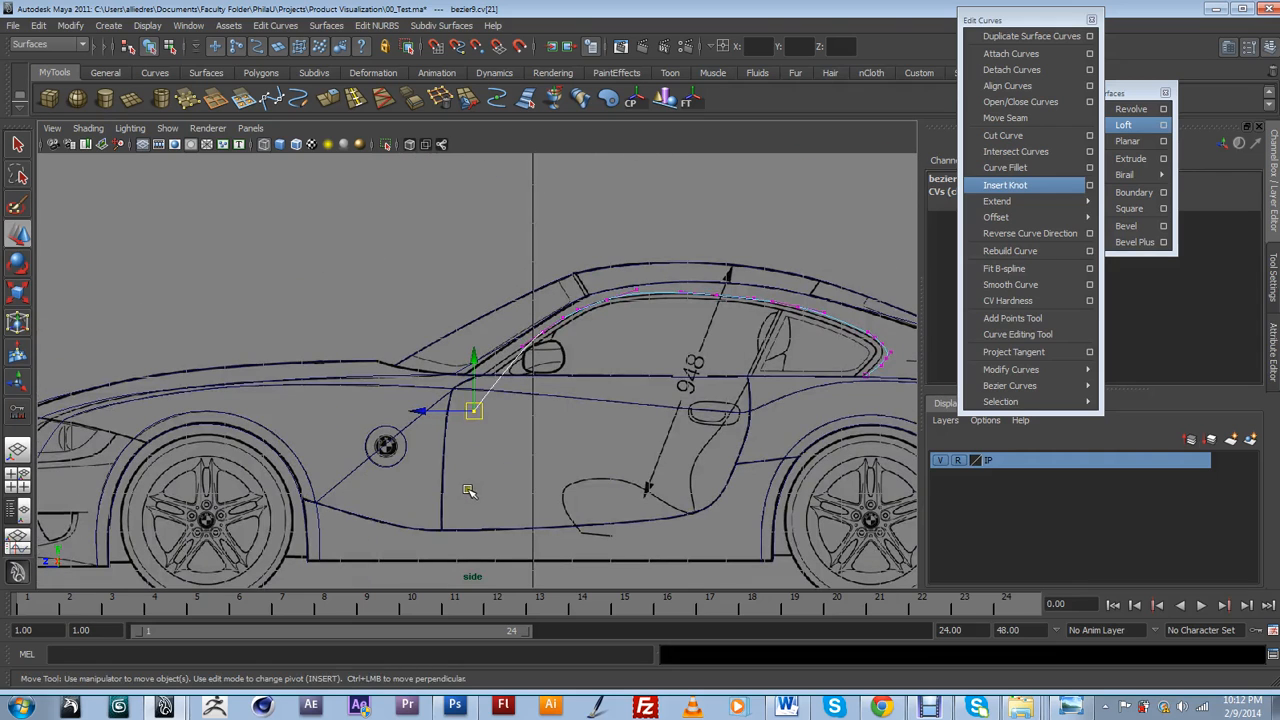
left_click_drag(478, 410, 493, 387)
scroll(493, 387, "up", 6)
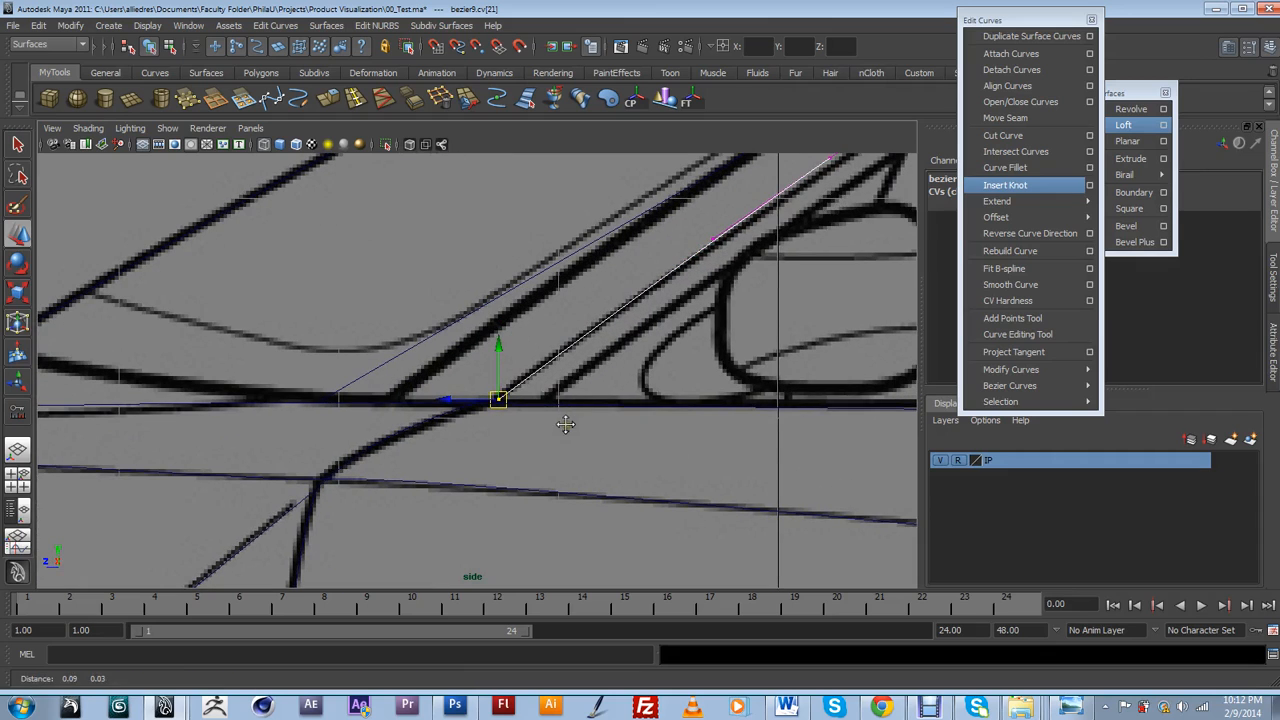
mouse_move(499, 399)
left_mouse_down()
mouse_move(470, 407)
mouse_move(490, 403)
left_mouse_up()
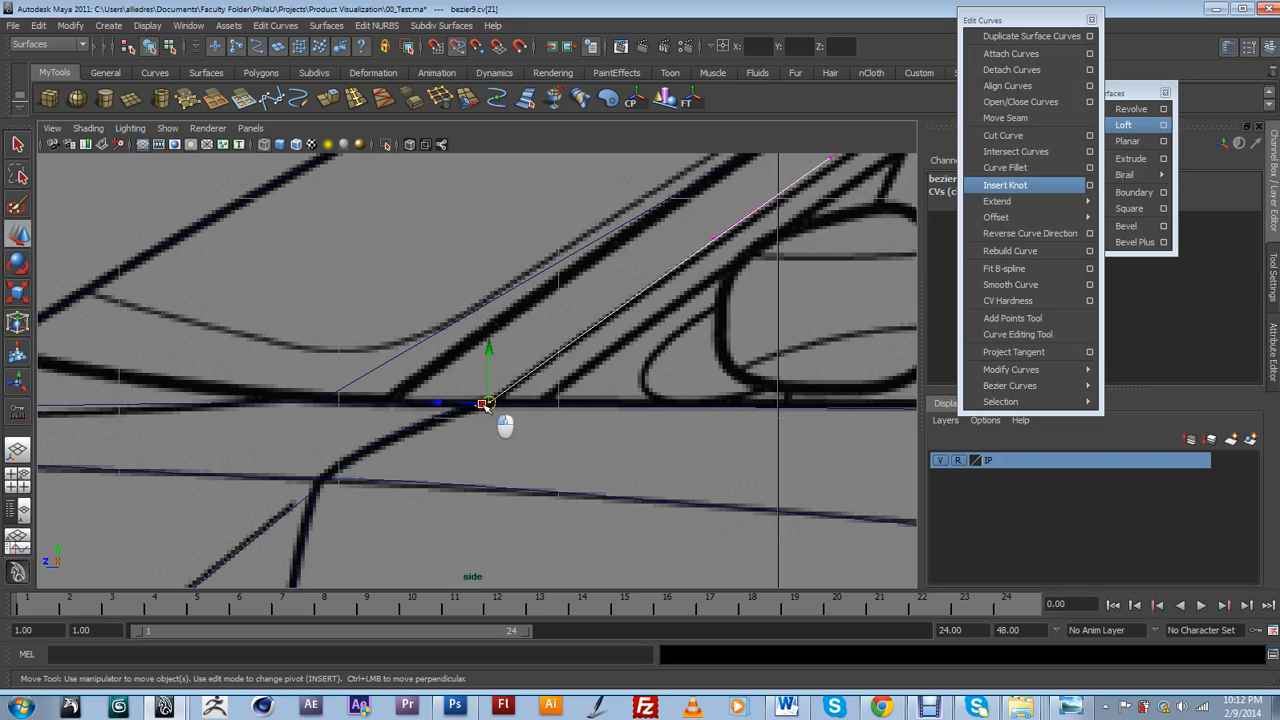
left_click(522, 433)
scroll(528, 433, "down", 10)
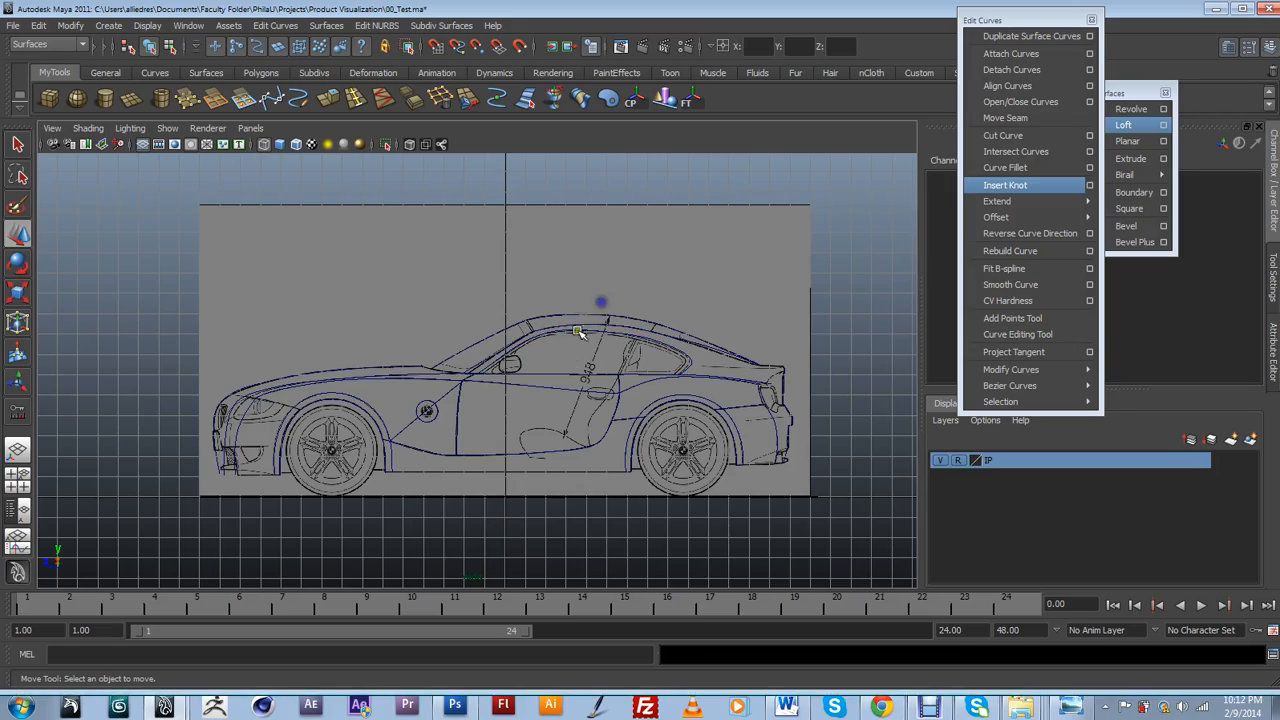
Examine the door, wheel arch and body-side curves in perspective for their distance from the body's outer edge.
left_click(567, 362)
key("space")
left_click_drag(544, 349, 575, 375, "alt")
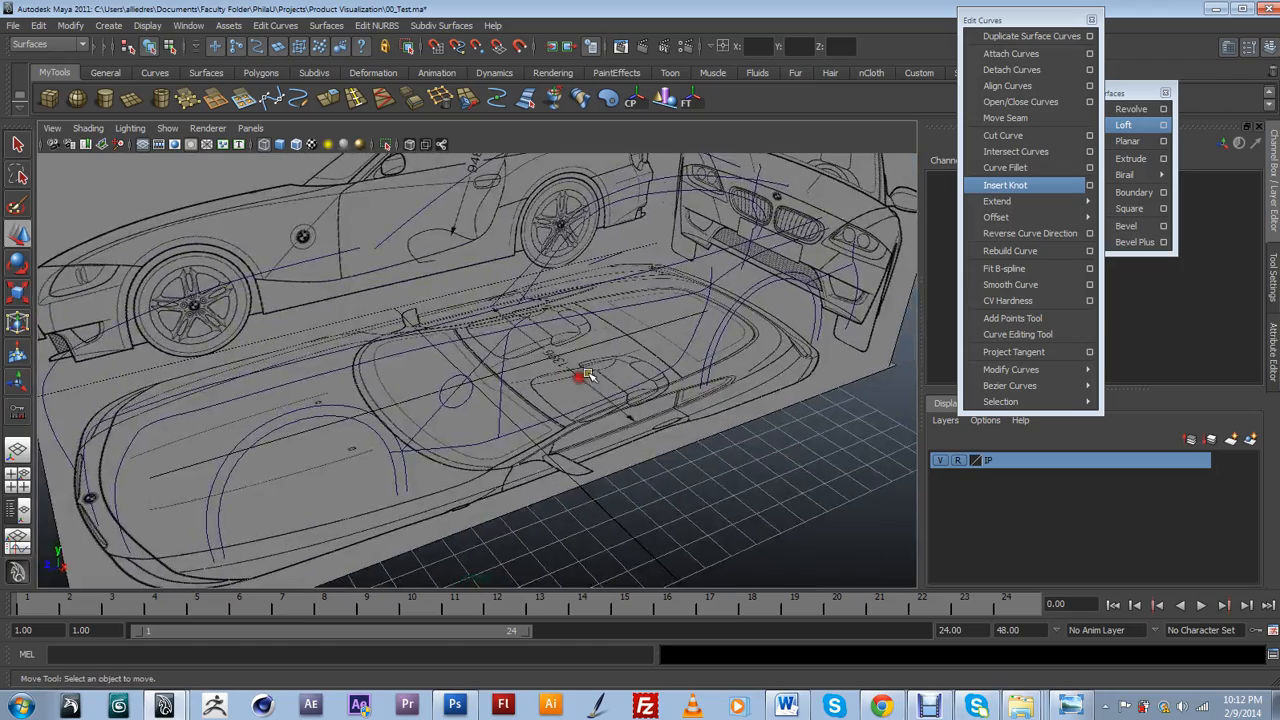
scroll(677, 361, "down", 4)
left_click_drag(677, 363, 589, 372, "alt")
scroll(546, 406, "up", 4)
left_click_drag(468, 404, 547, 412, "alt")
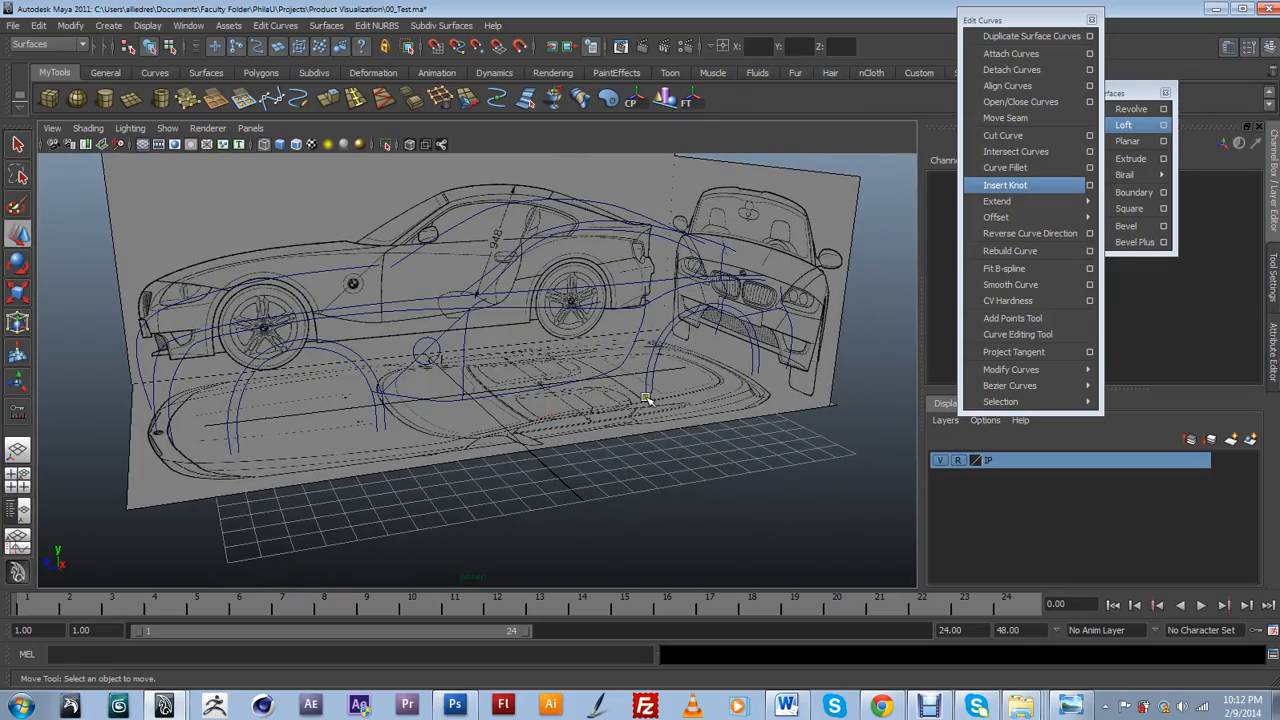
left_click_drag(276, 449, 398, 437, "alt")
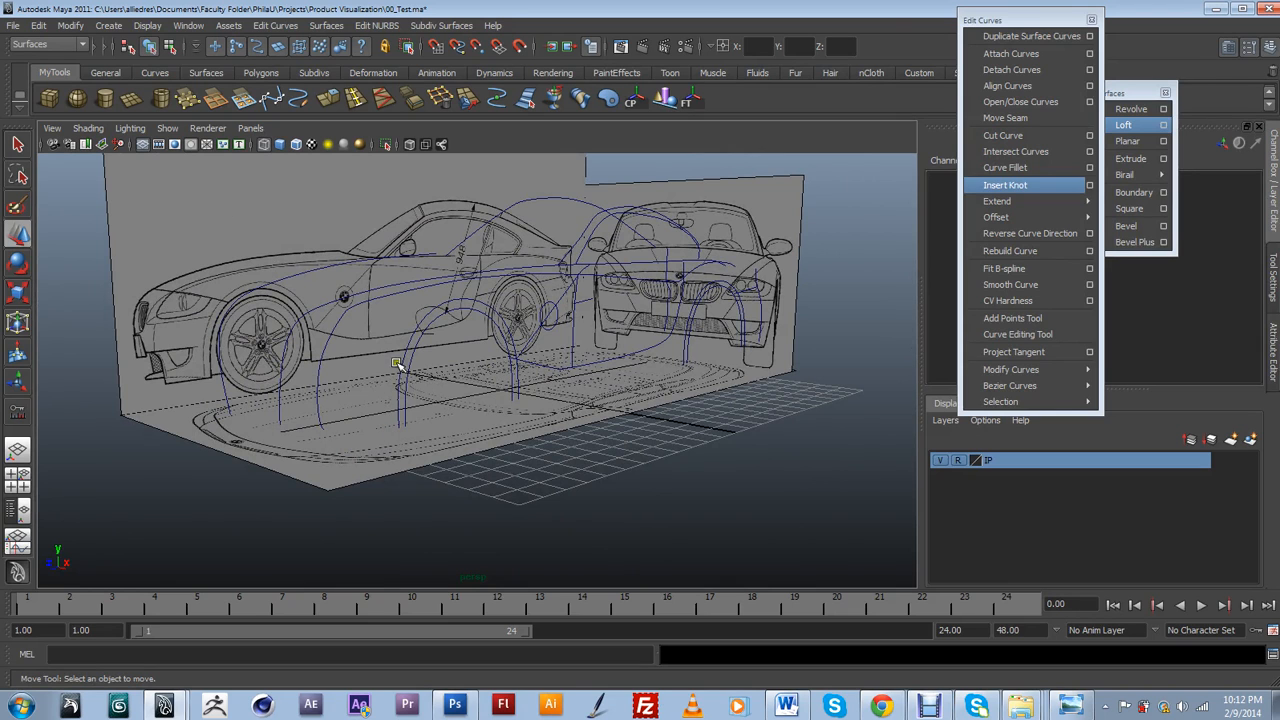
left_click_drag(418, 343, 383, 372, "alt")
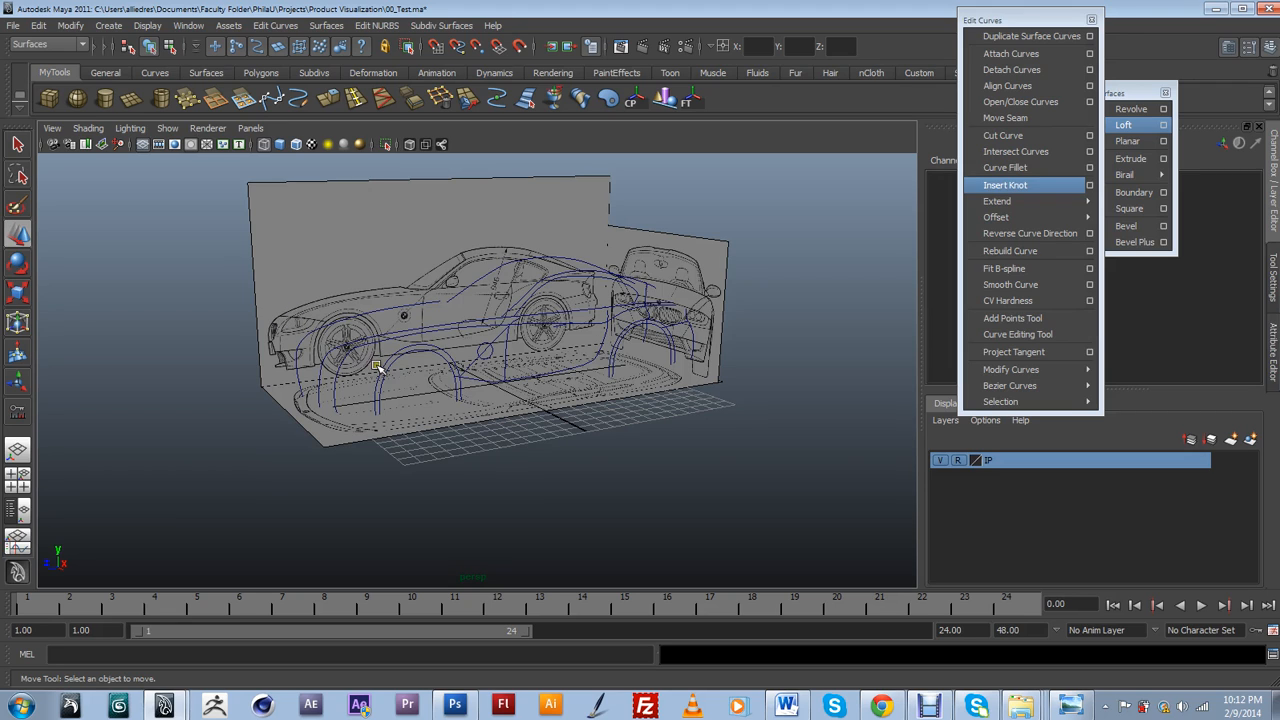
left_click_drag(615, 365, 597, 359, "alt")
middle_click_drag(603, 362, 548, 369, "alt")
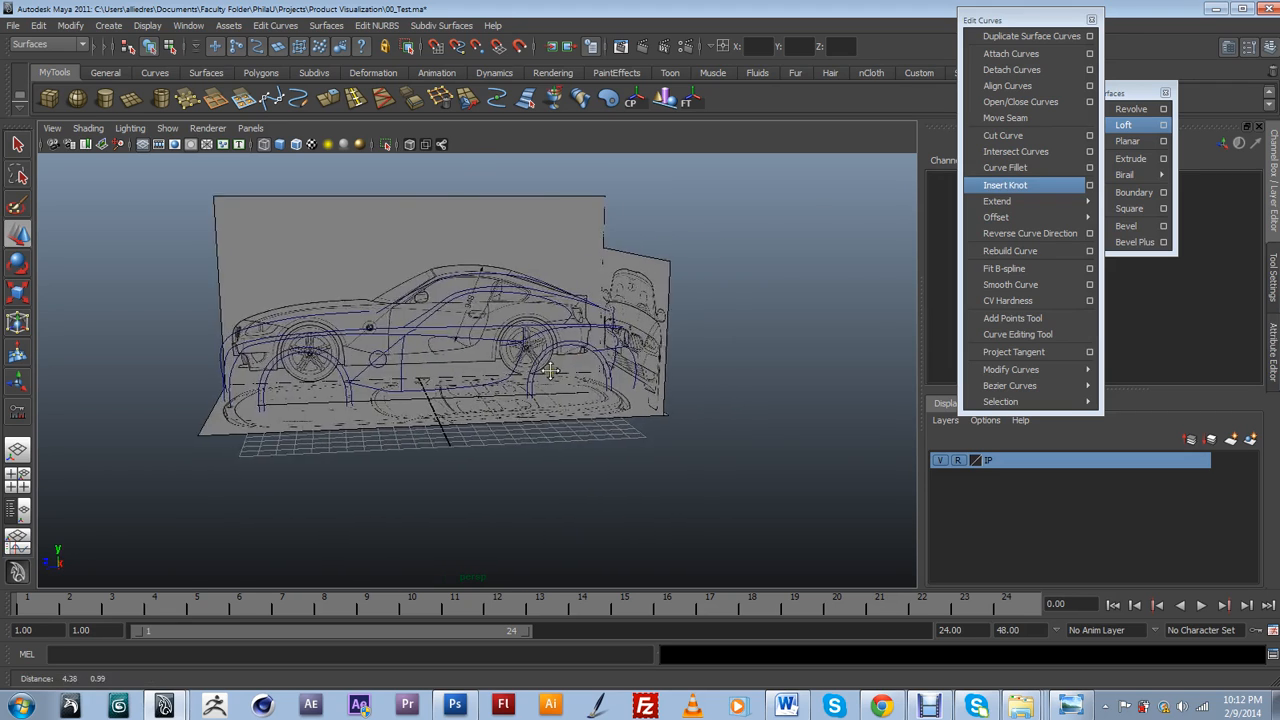
scroll(551, 370, "up", 5)
left_click_drag(582, 384, 361, 334, "alt")
scroll(358, 341, "up", 5)
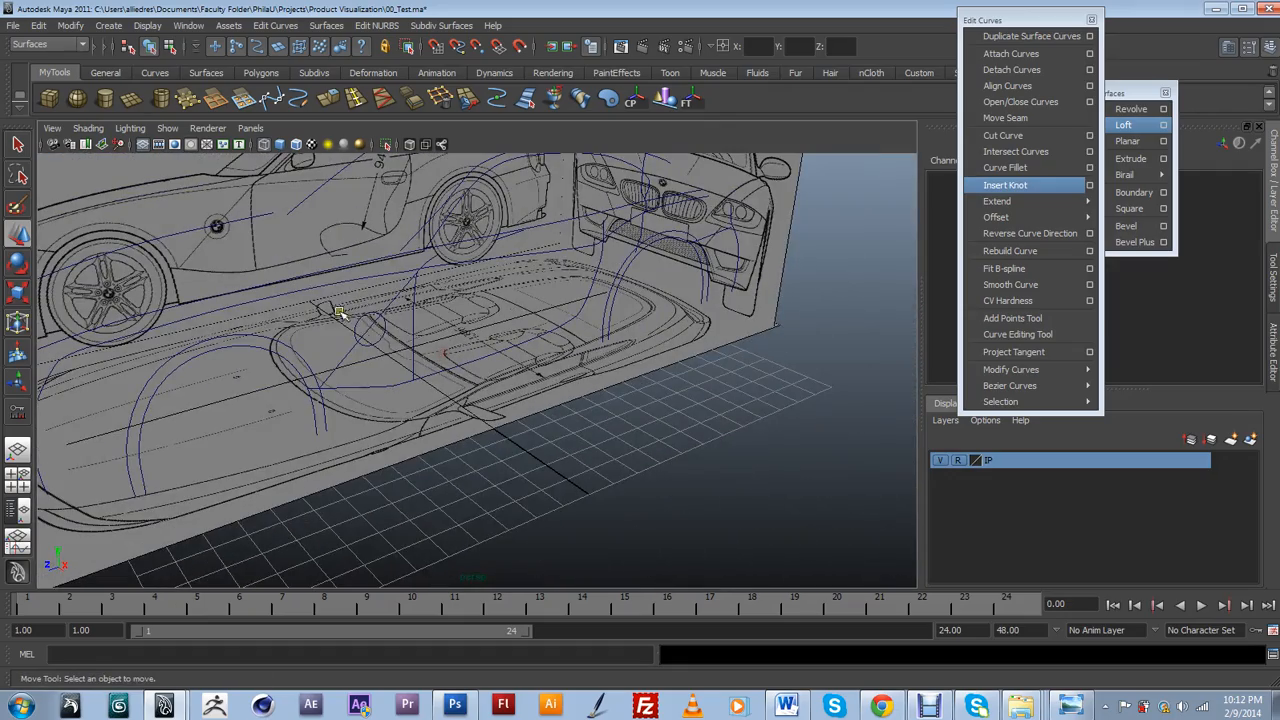
left_click(445, 381)
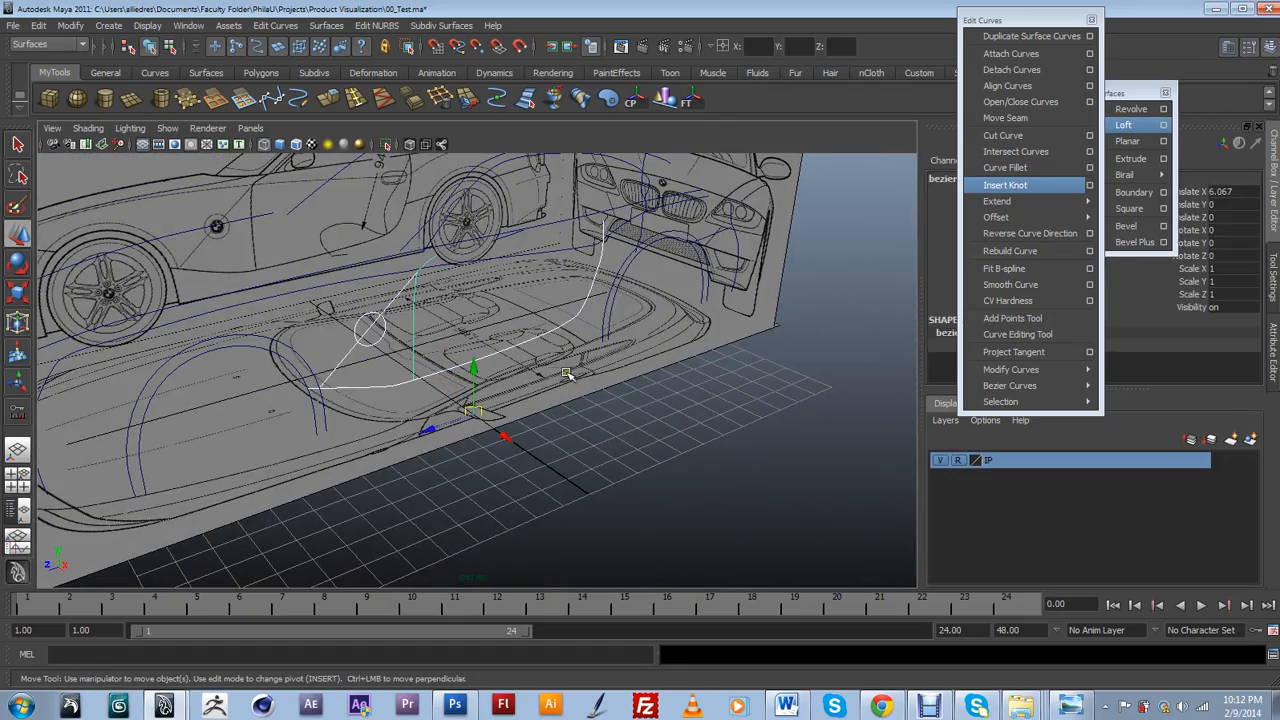
left_click_drag(615, 358, 690, 376, "alt")
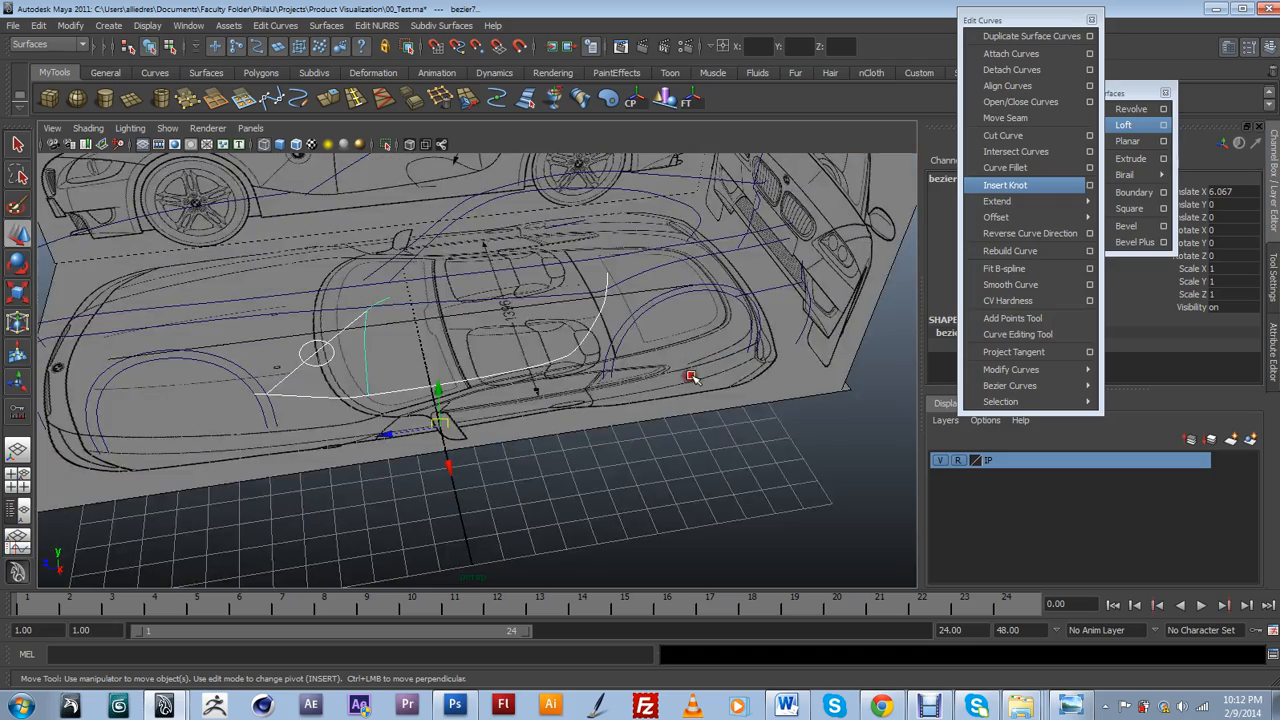
Move both rear wheel arch curves outward to X 6.225 so they meet the body's outer edge in the top view.
left_click(697, 305)
left_click_drag(763, 374, 740, 412, "alt")
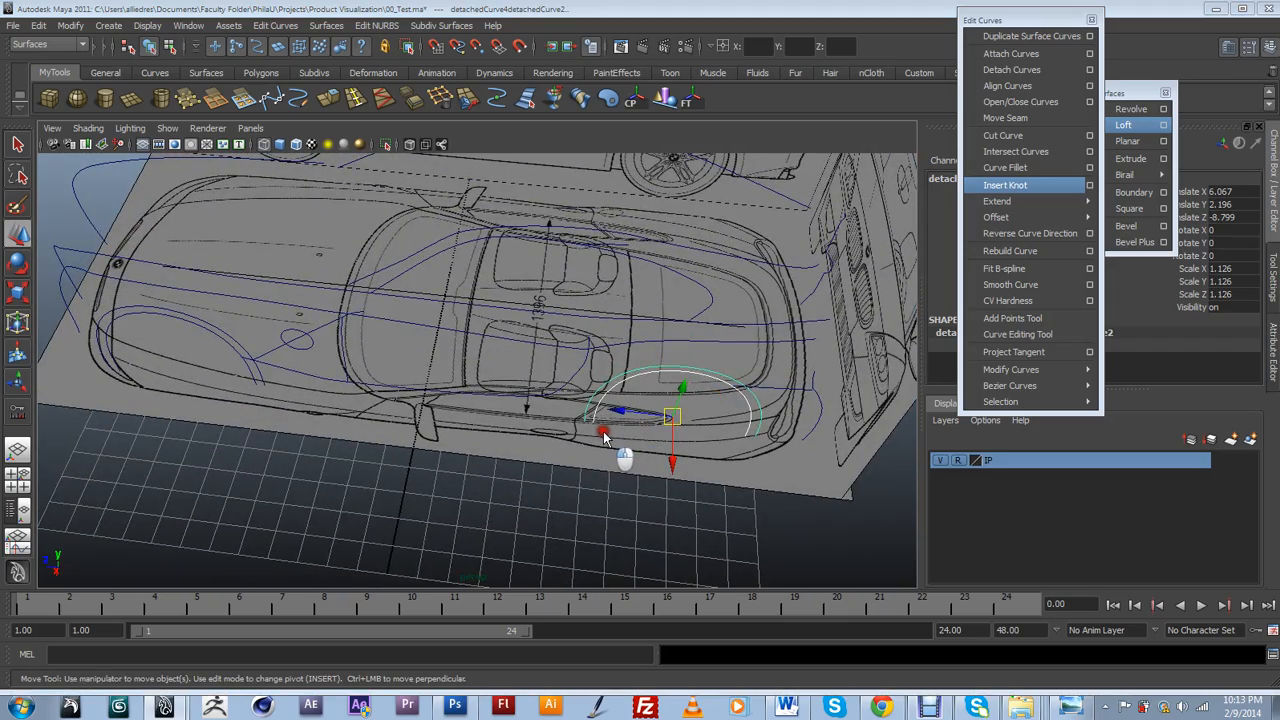
key("space")
key("space")
scroll(685, 408, "down", 3)
middle_click_drag(685, 408, 340, 380, "alt")
right_click_drag(340, 380, 489, 414, "alt")
middle_click_drag(489, 414, 557, 426, "alt")
right_click_drag(575, 435, 700, 466, "alt")
middle_click_drag(700, 466, 497, 448, "alt")
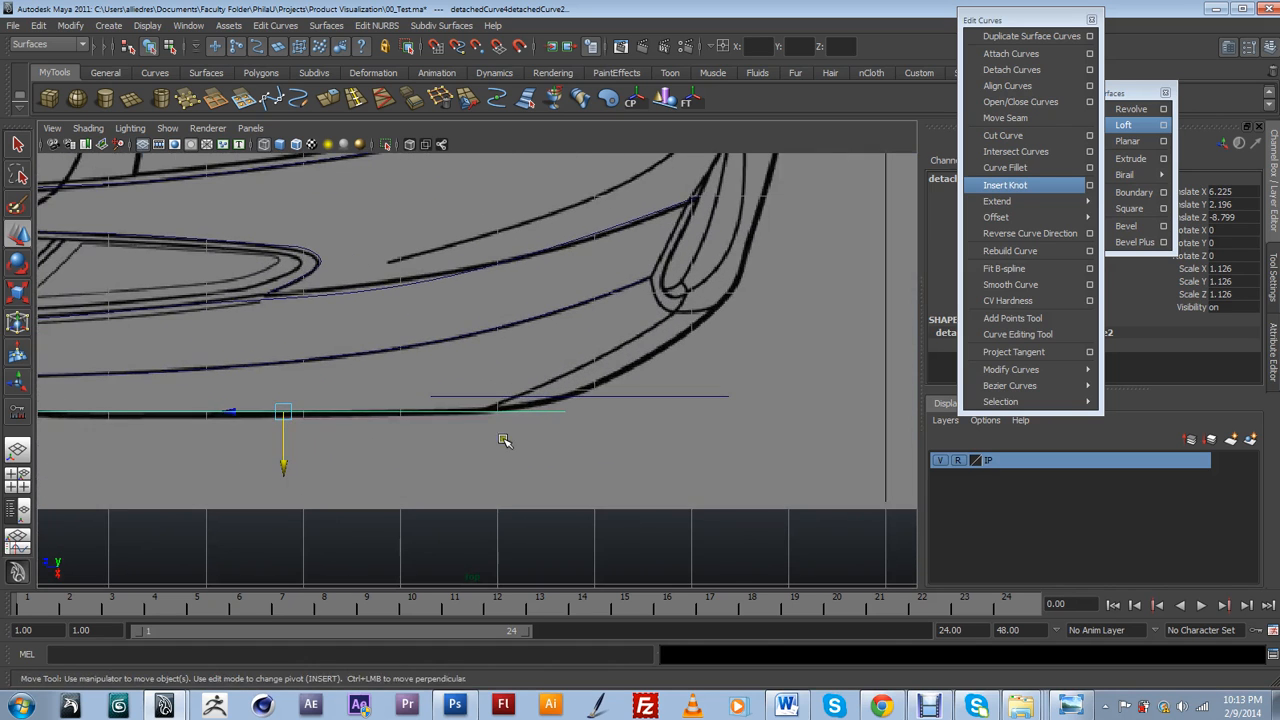
Move the rear end vertices of the outer rear wheel arch curve inward to follow the bumper outline in the top view.
left_click(537, 437)
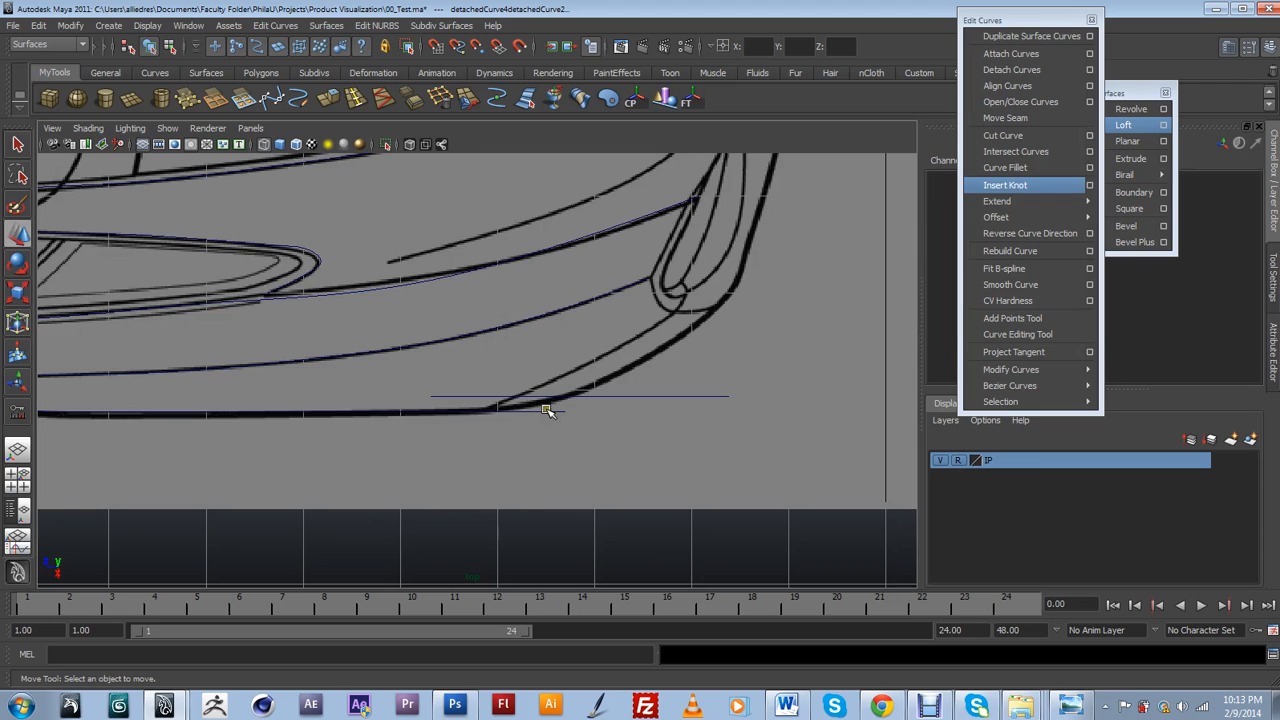
left_click(548, 412)
left_click(548, 413)
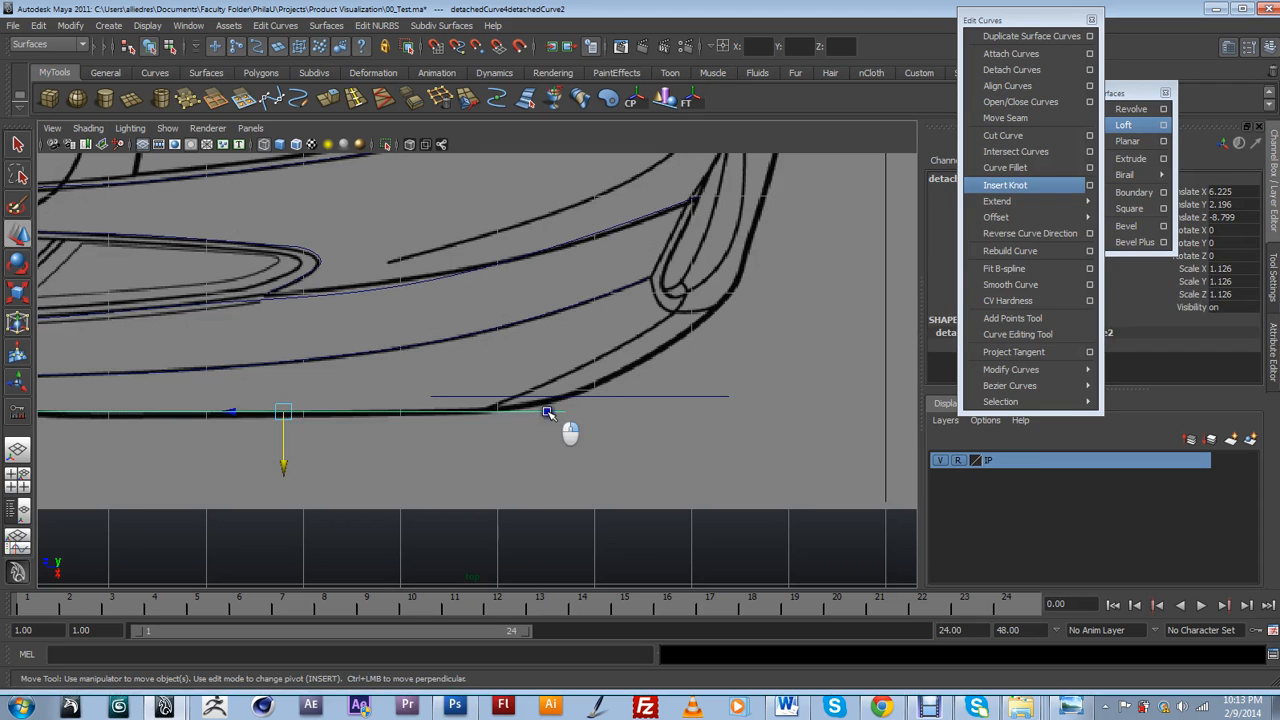
left_click(538, 431)
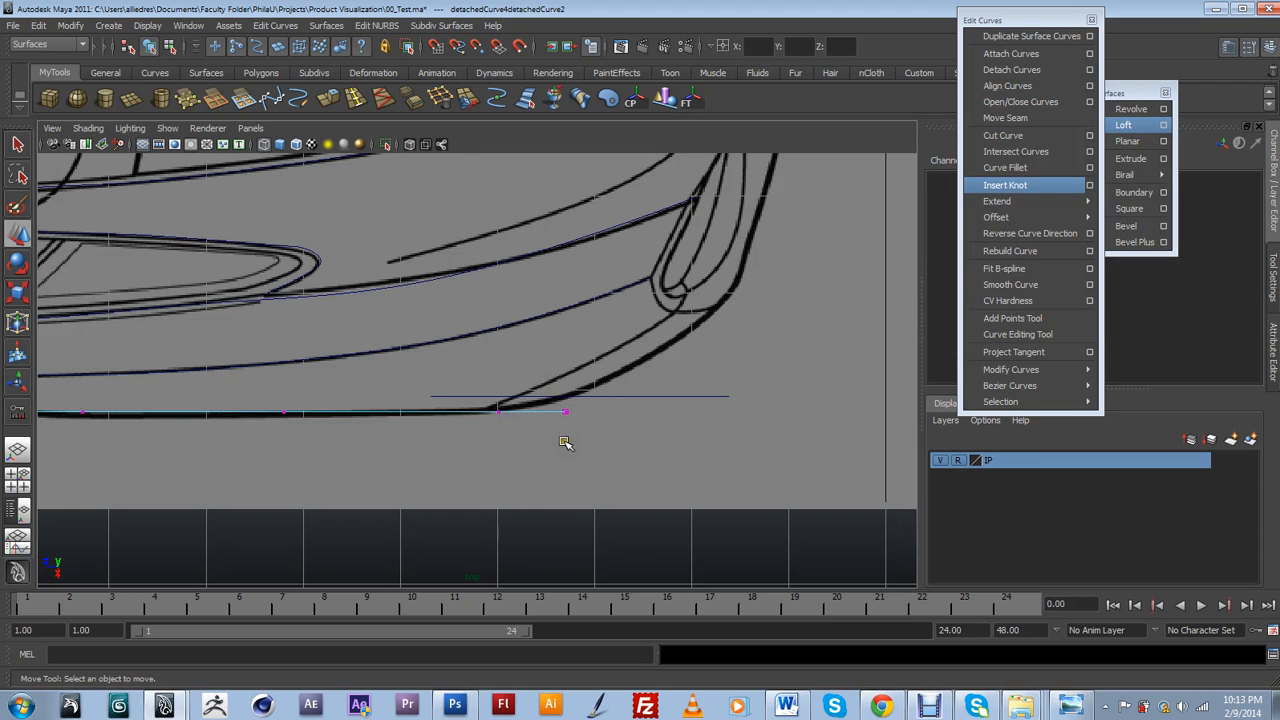
left_click(563, 429)
mouse_move(566, 448)
left_mouse_down()
mouse_move(569, 422)
mouse_move(573, 432)
left_mouse_up()
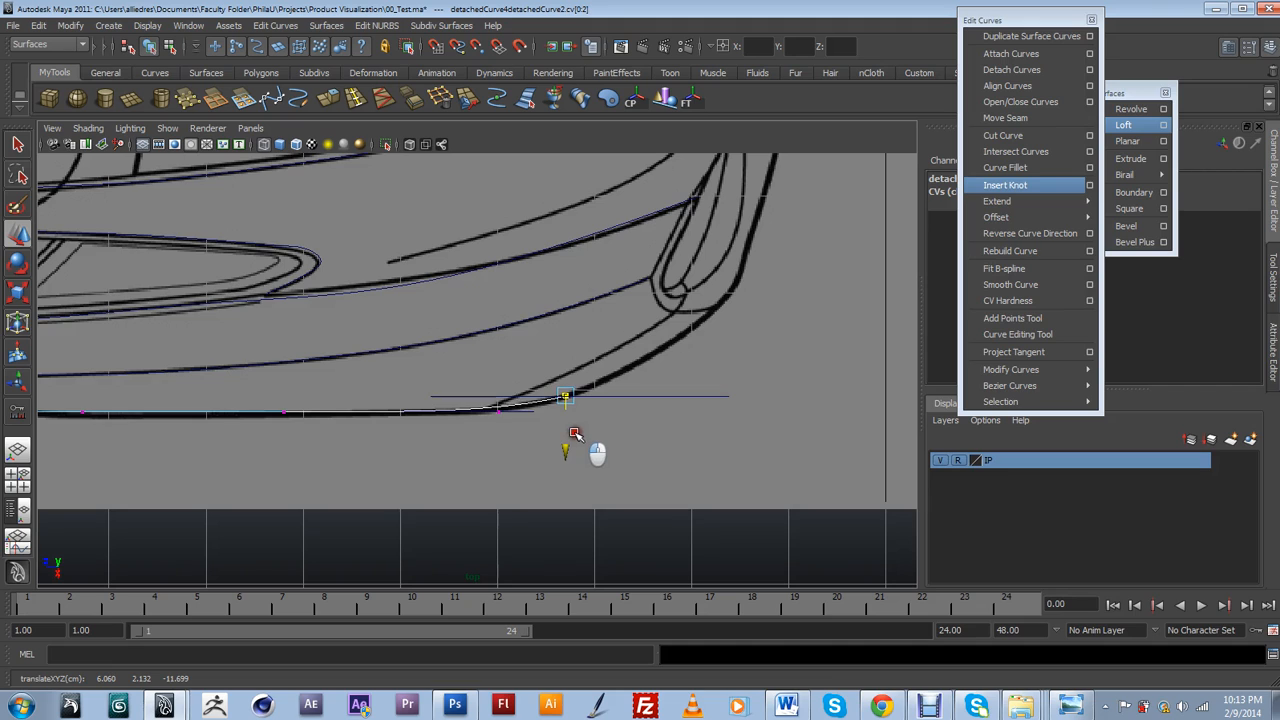
Move the rear end vertices of the inner rear wheel arch curve inward onto the same bumper outline.
left_click(527, 414)
right_click_drag(524, 412, 480, 412)
left_click_drag(524, 401, 540, 435)
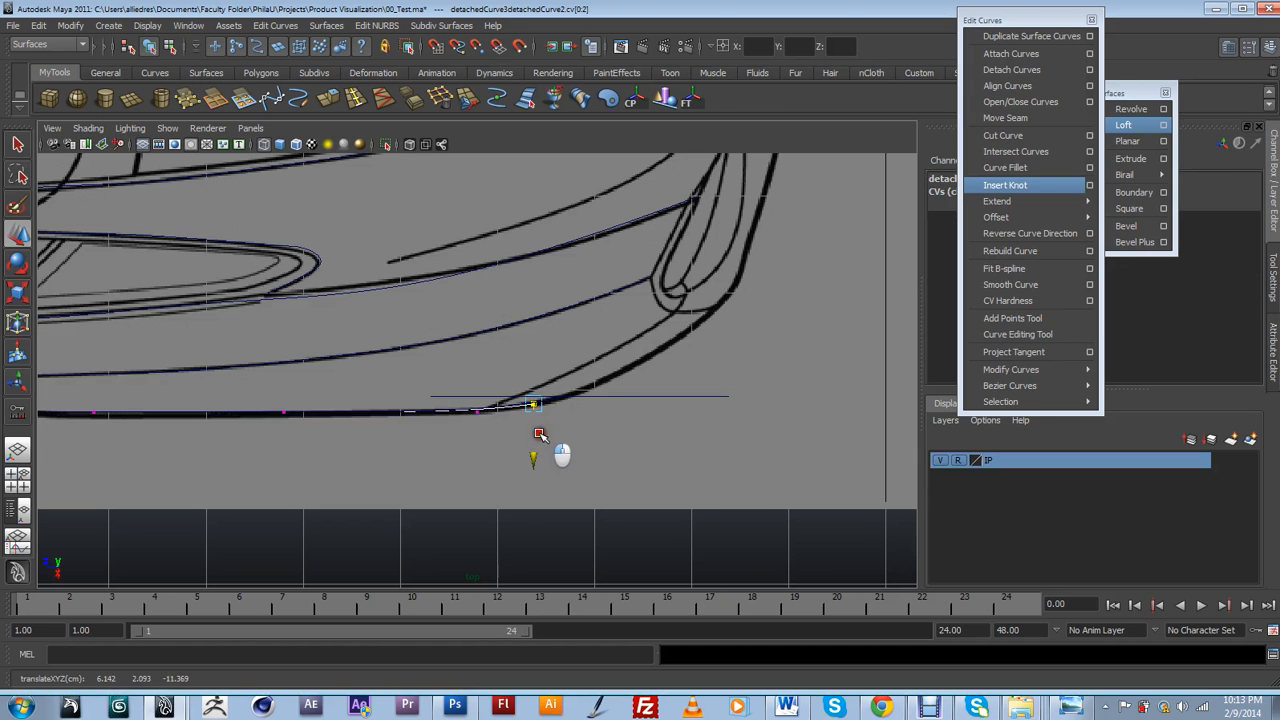
Move the middle vertices of the inner rear wheel arch curve slightly outward to follow the fender outline in the top view.
scroll(477, 446, "down", 5)
middle_click_drag(340, 446, 485, 438, "alt")
scroll(499, 463, "up", 5)
scroll(481, 438, "up", 4)
scroll(482, 441, "down", 8)
scroll(482, 441, "up", 5)
scroll(482, 441, "up", 2)
scroll(486, 423, "down", 4)
left_click_drag(486, 393, 637, 418)
left_click_drag(555, 428, 558, 431)
scroll(586, 441, "up", 2)
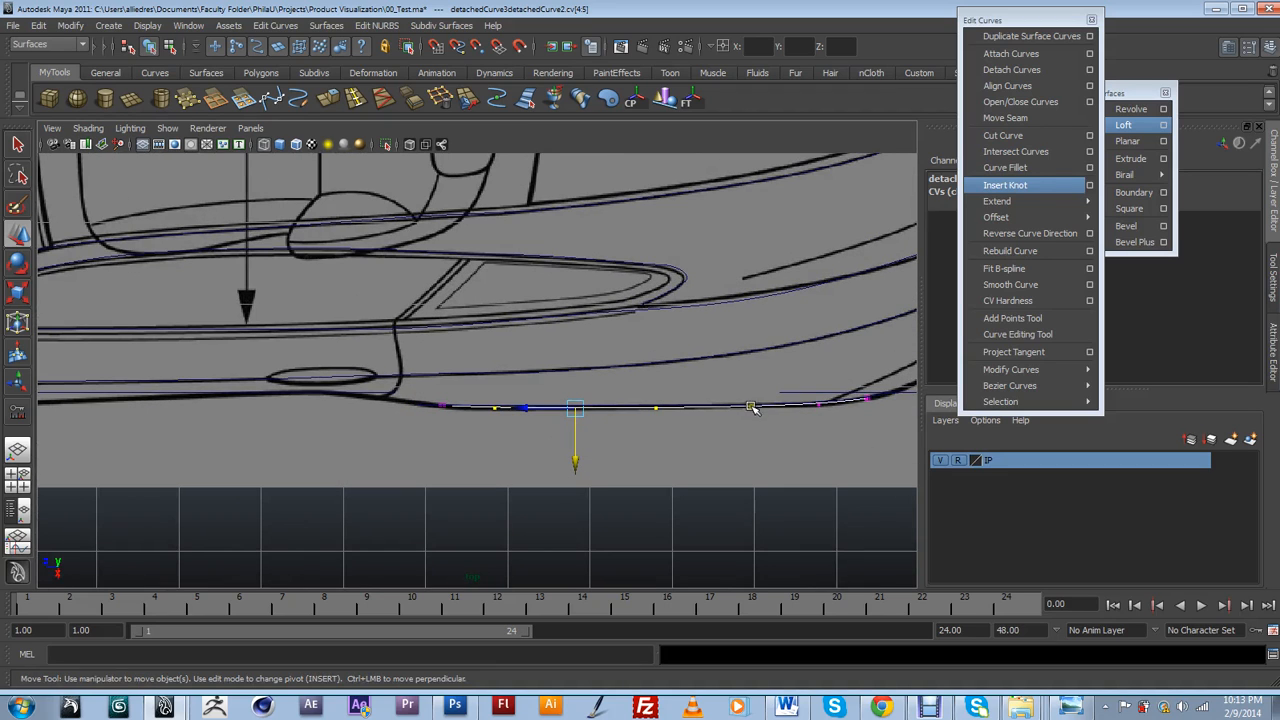
left_click(600, 453)
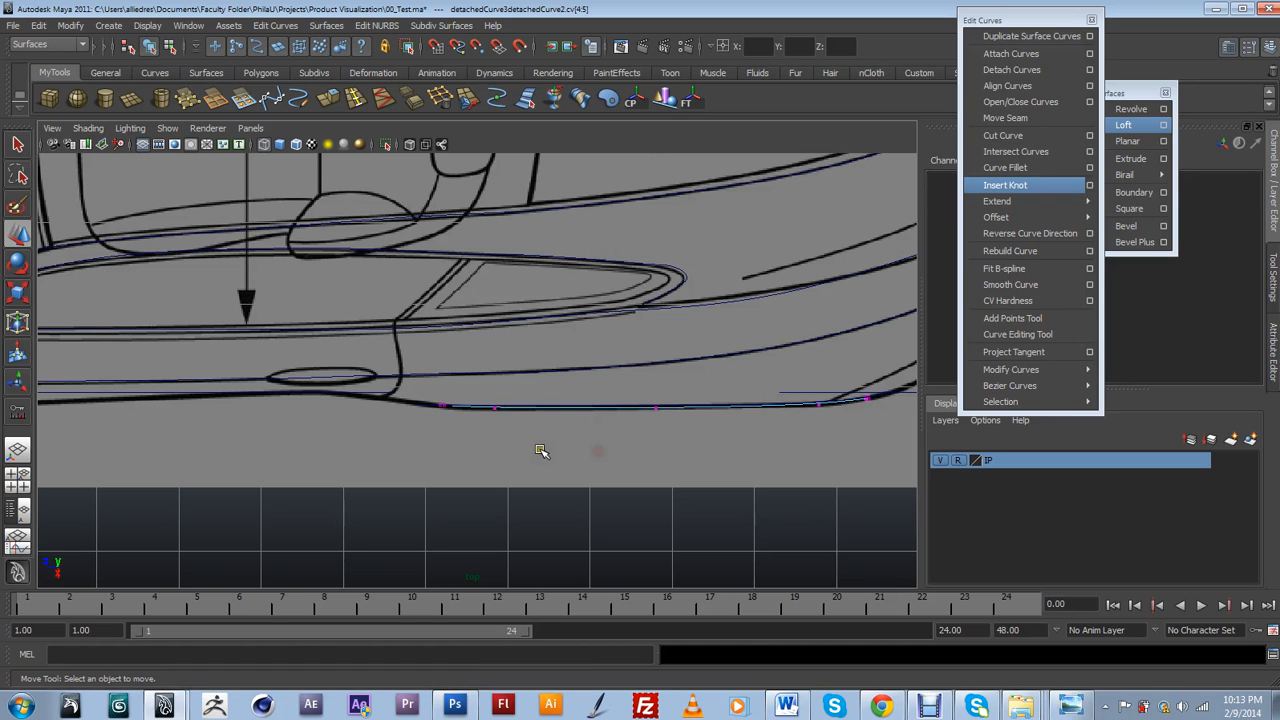
Move the whole inner rear wheel arch curve outward to X 6.263 in the top view.
scroll(540, 451, "up", 4)
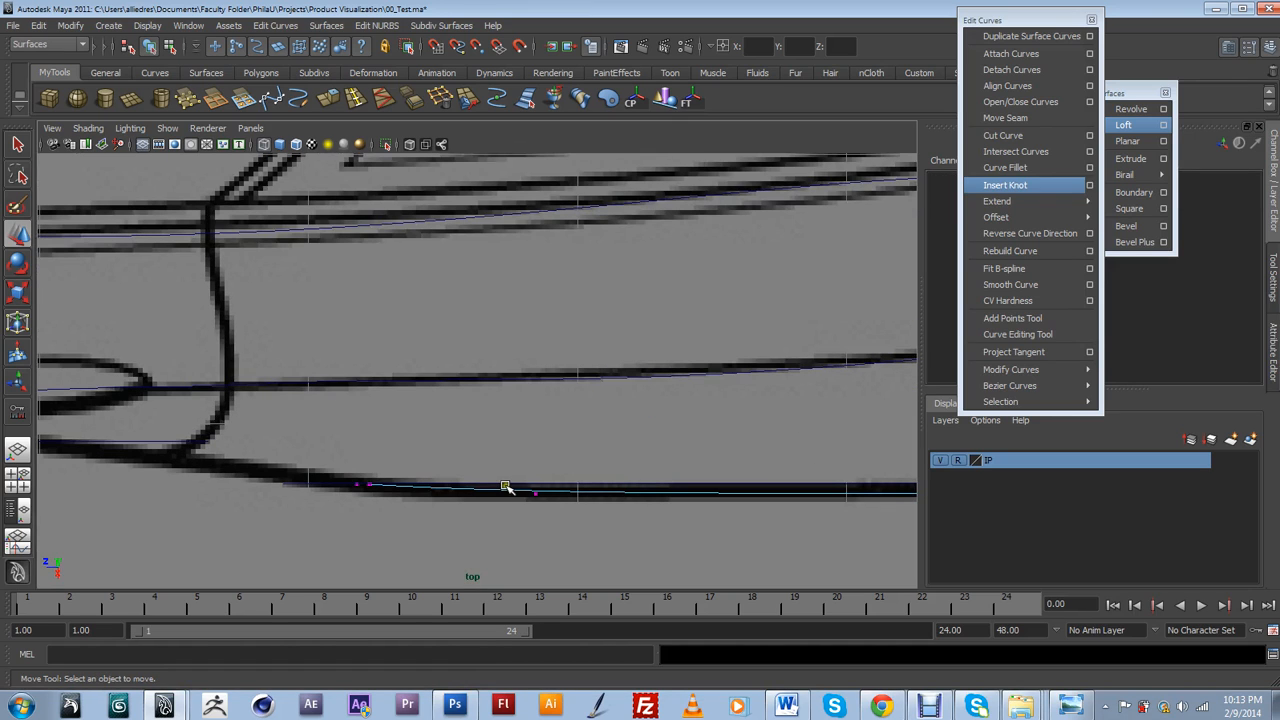
left_click(507, 485)
scroll(515, 481, "down", 10)
scroll(517, 480, "up", 6)
scroll(655, 465, "up", 3)
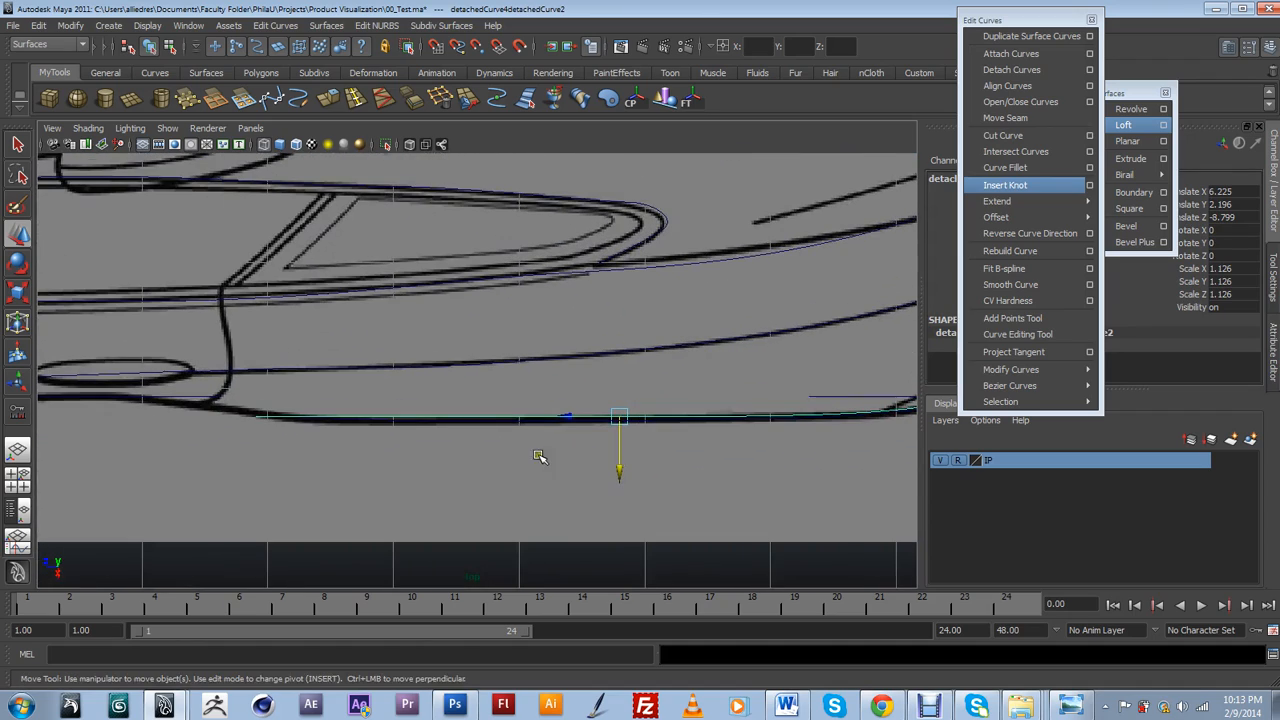
left_click(630, 384)
left_click(601, 430)
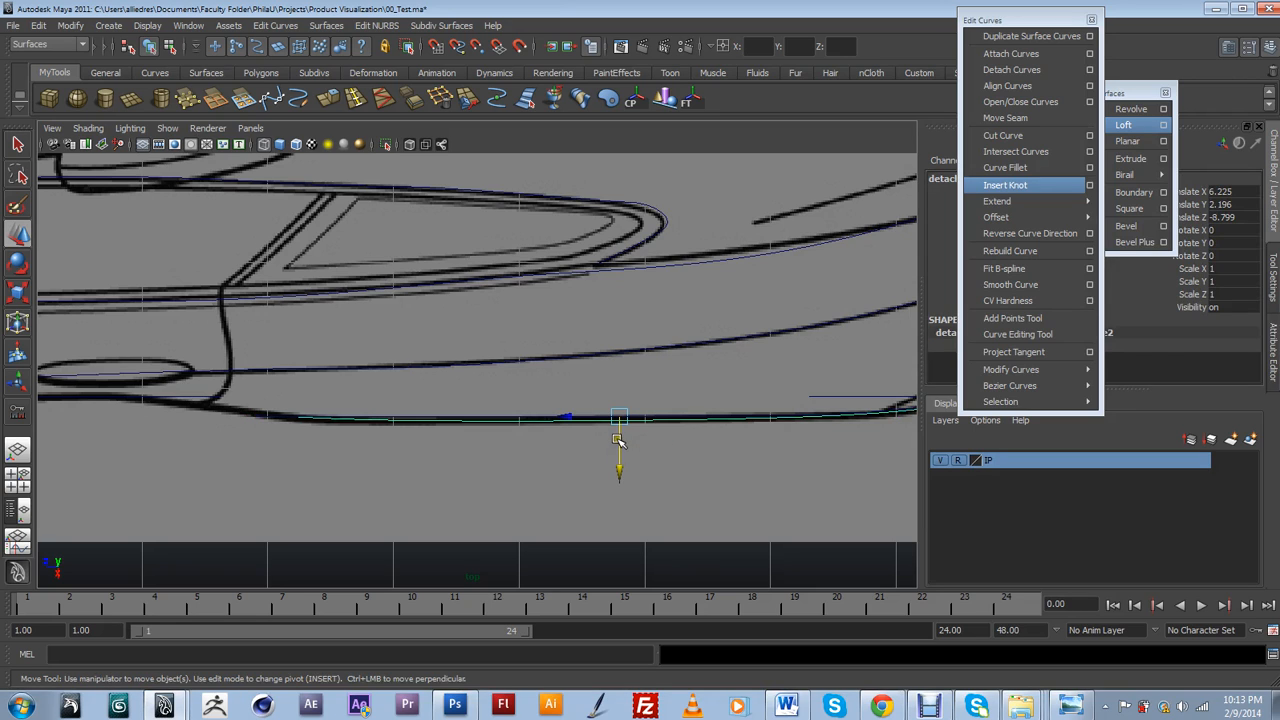
left_click_drag(619, 434, 620, 420)
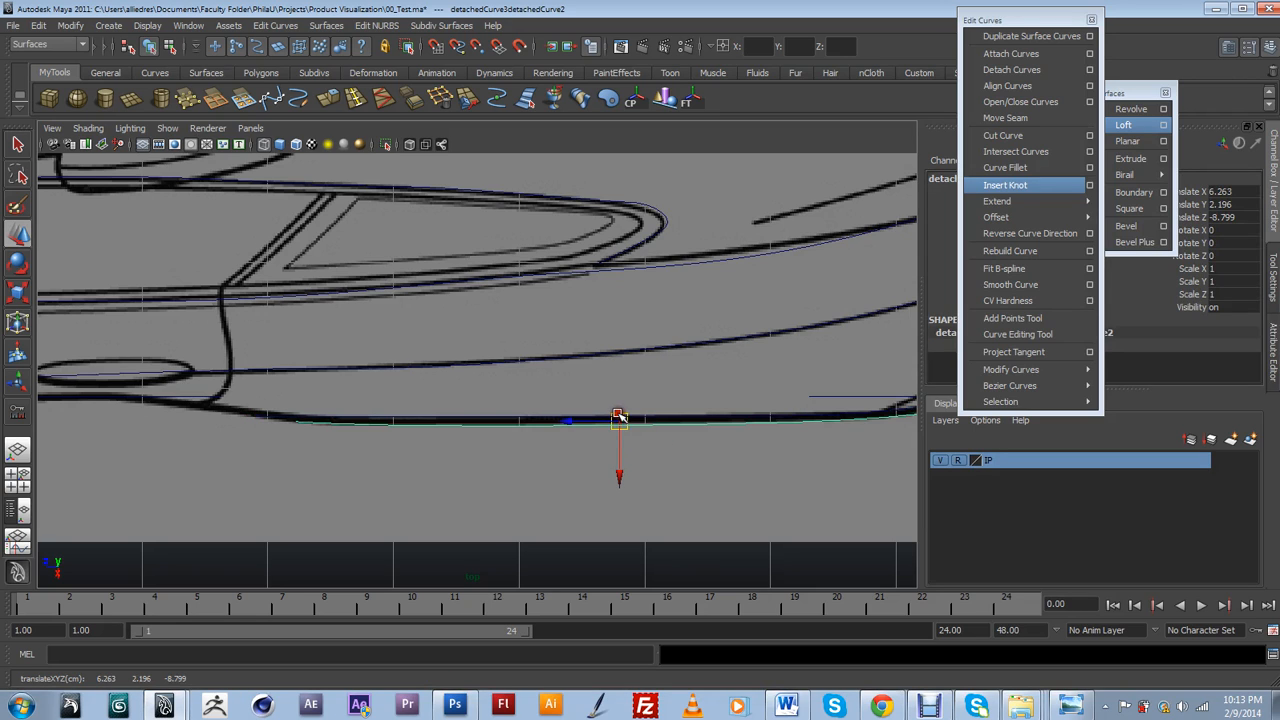
key("ctrl+z")
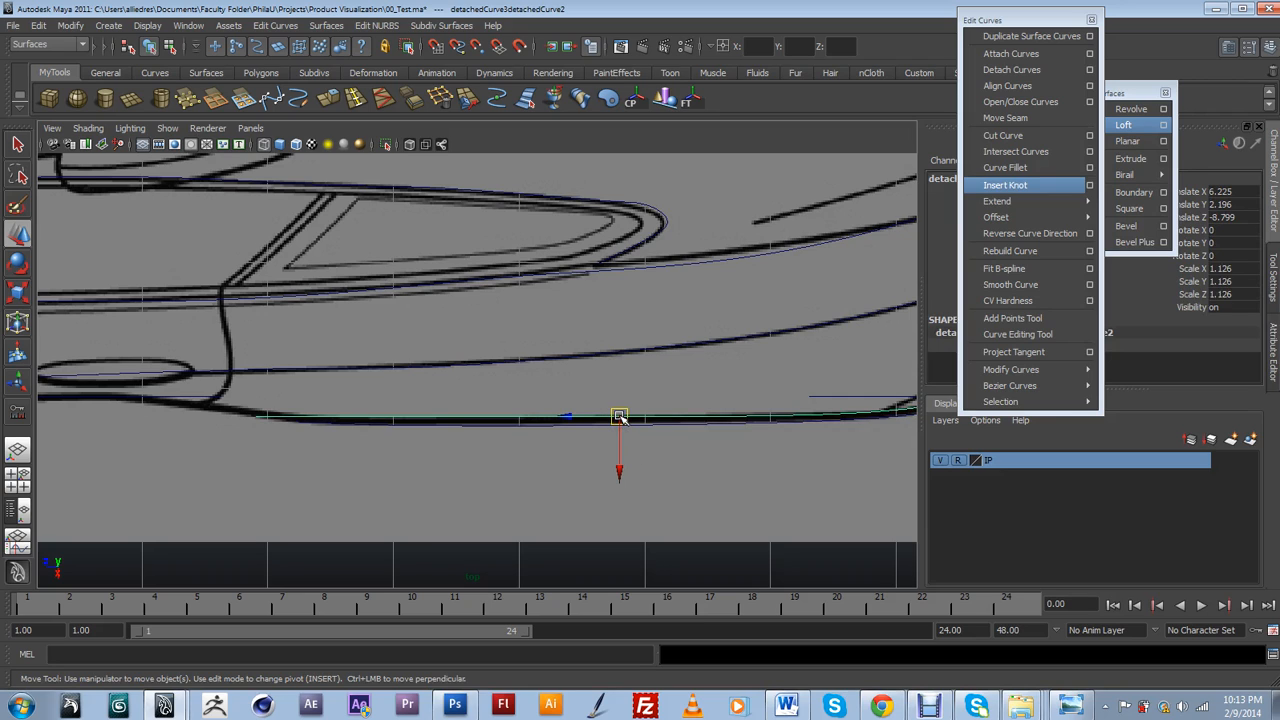
Move the crest vertex and the next forward vertex of the outer rear wheel arch curve outward onto the fender outline.
left_click(613, 392)
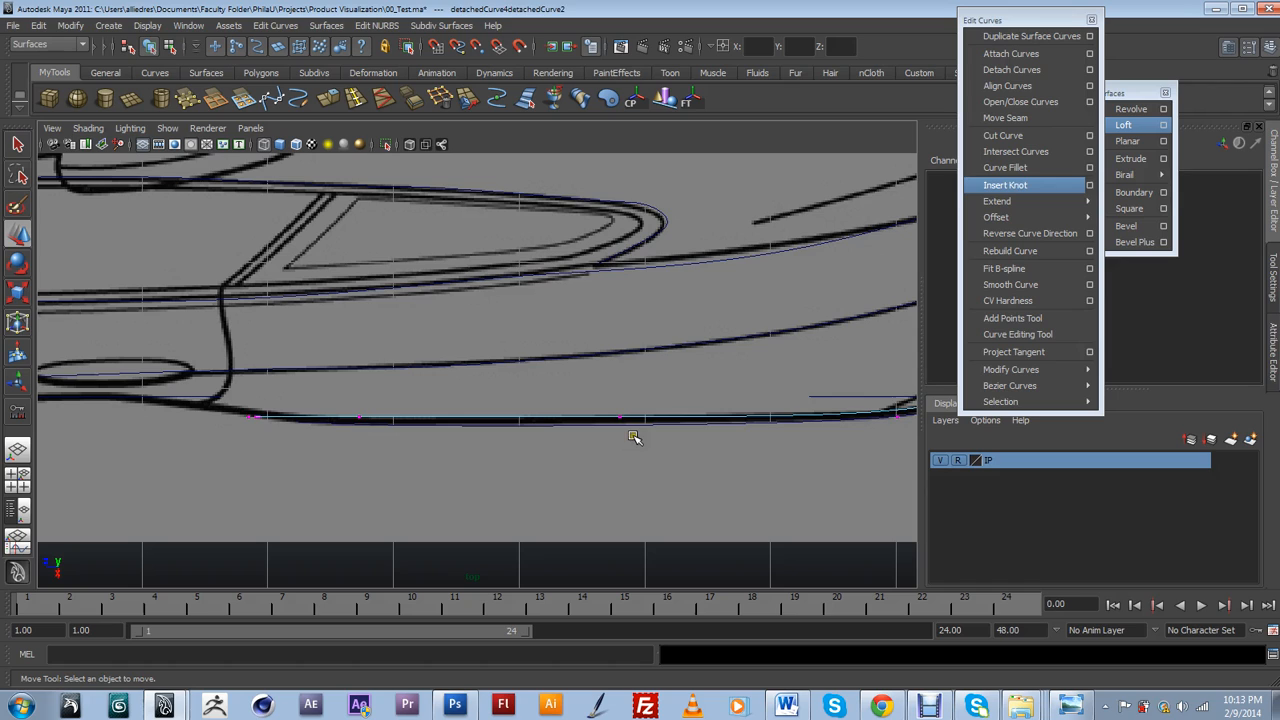
left_click(622, 421)
left_click_drag(620, 458, 622, 452)
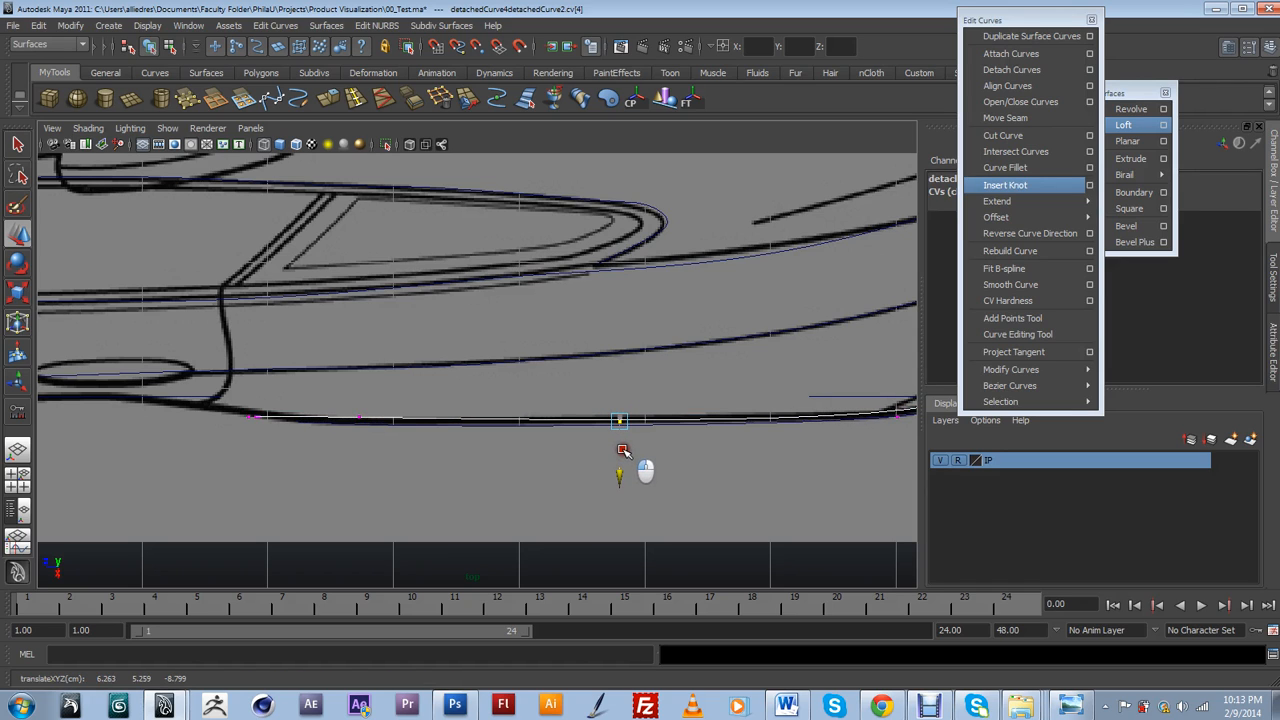
left_click(360, 420)
left_click_drag(357, 444, 359, 448)
Move the front end vertices of the outer rear wheel arch curve slightly inward to match the fender outline behind the door.
left_click_drag(268, 432, 236, 400)
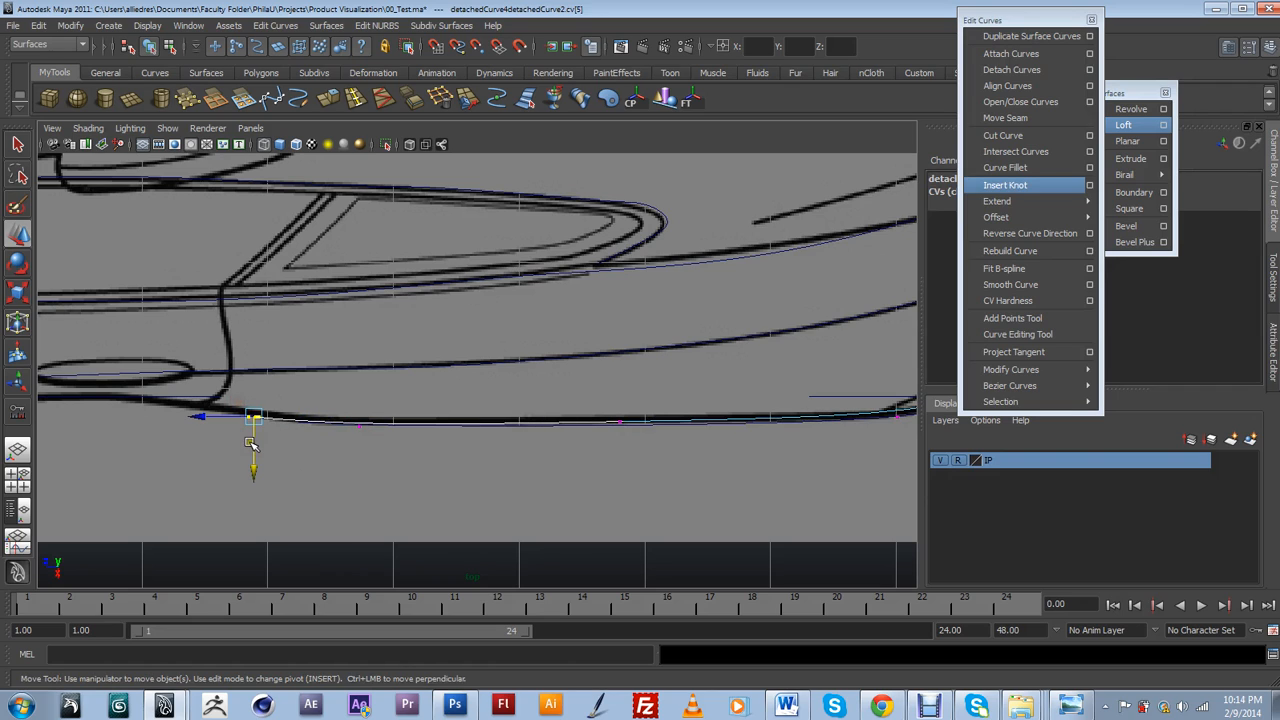
left_click(252, 437)
left_click(251, 435)
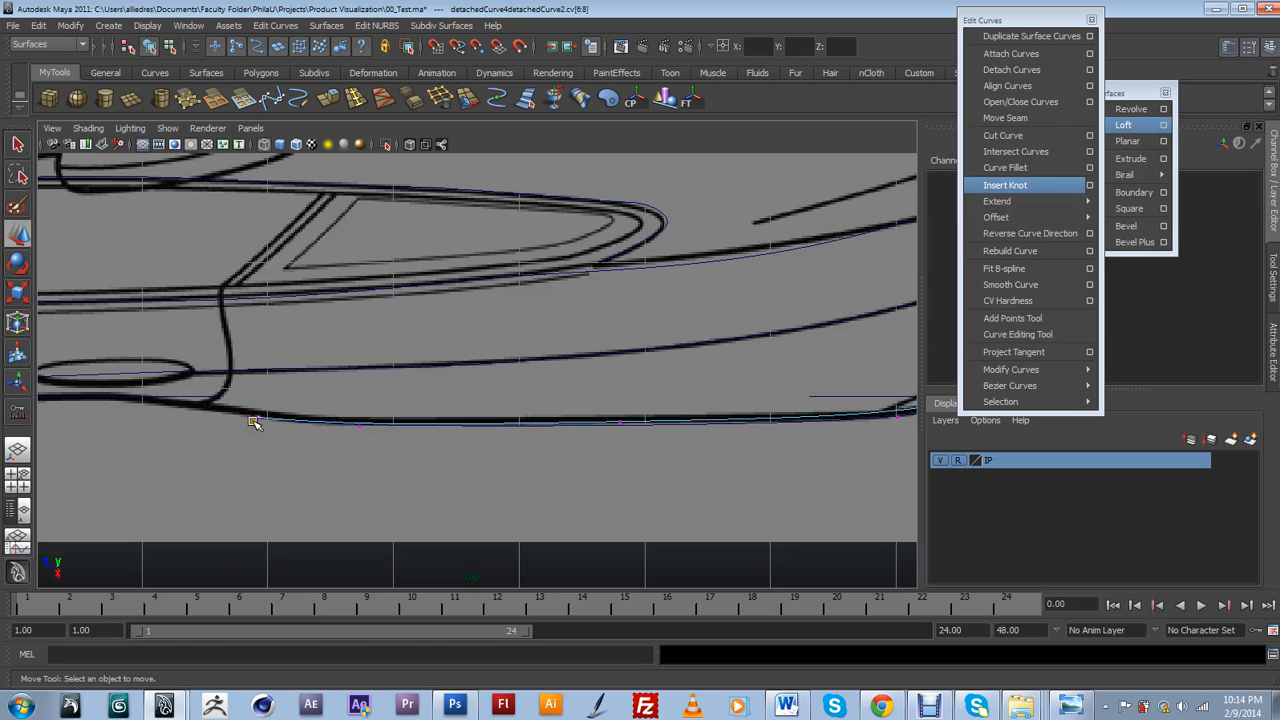
left_click(255, 419)
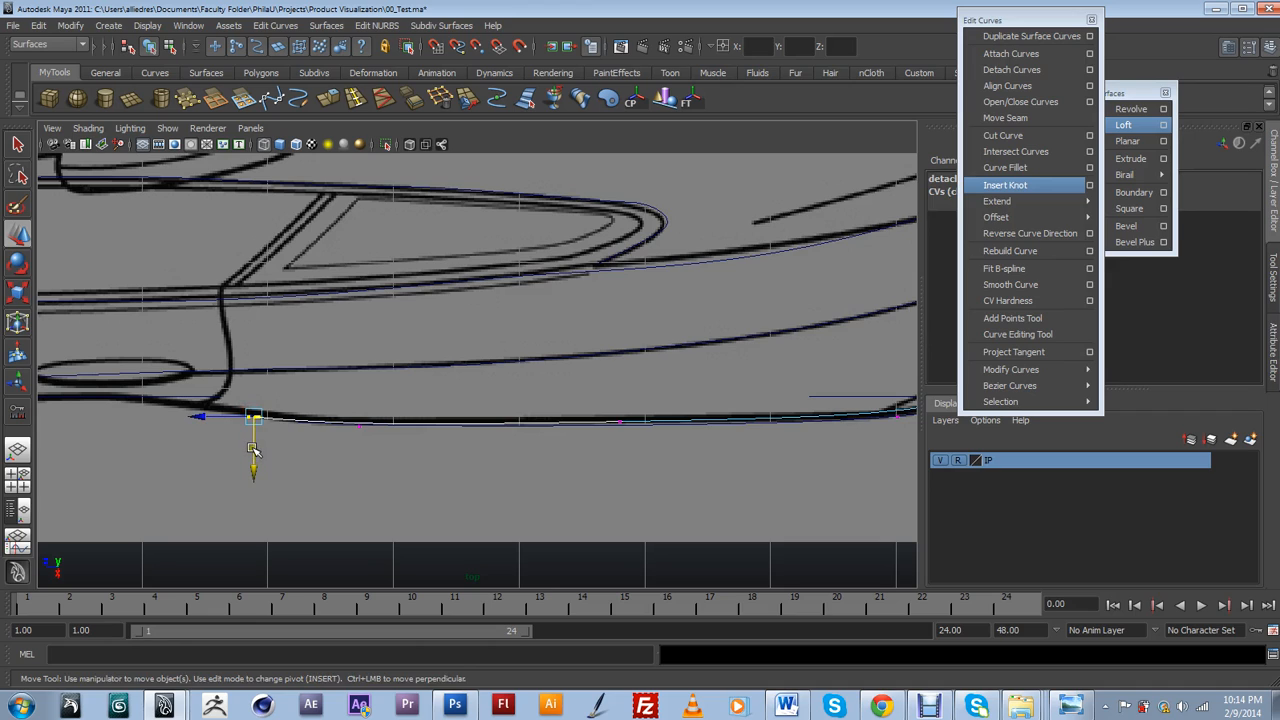
left_click_drag(253, 447, 253, 445)
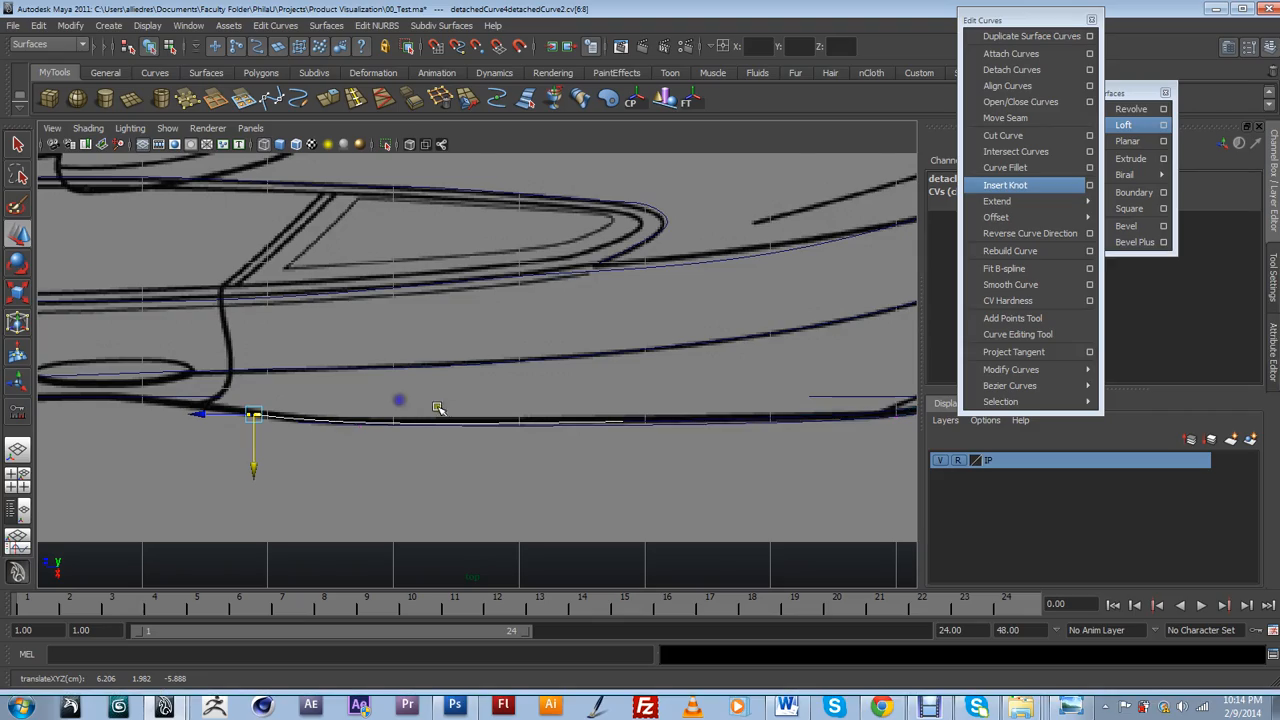
Select both front wheel arch curves in perspective and bring up the other views for positioning them.
scroll(425, 402, "down", 5)
left_click_drag(486, 397, 340, 478, "alt")
middle_click_drag(340, 478, 448, 428, "alt")
left_click_drag(448, 428, 397, 431, "alt")
left_click_drag(284, 354, 320, 391)
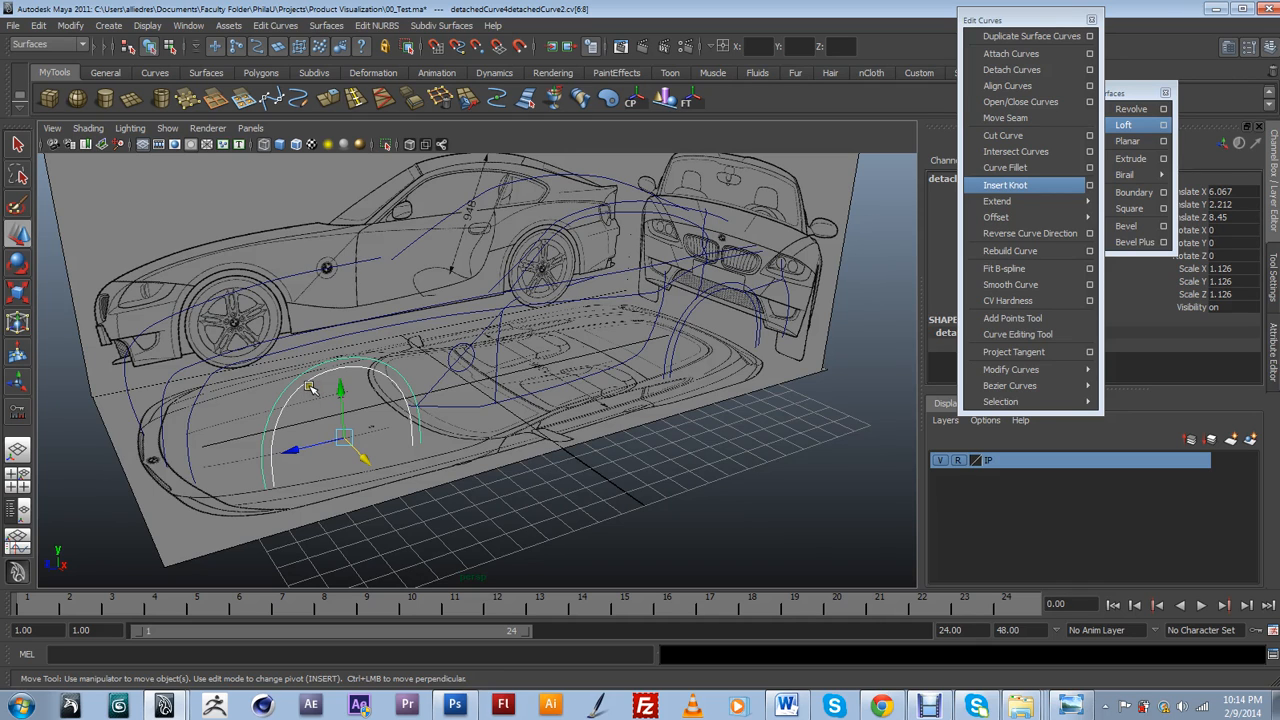
key("space")
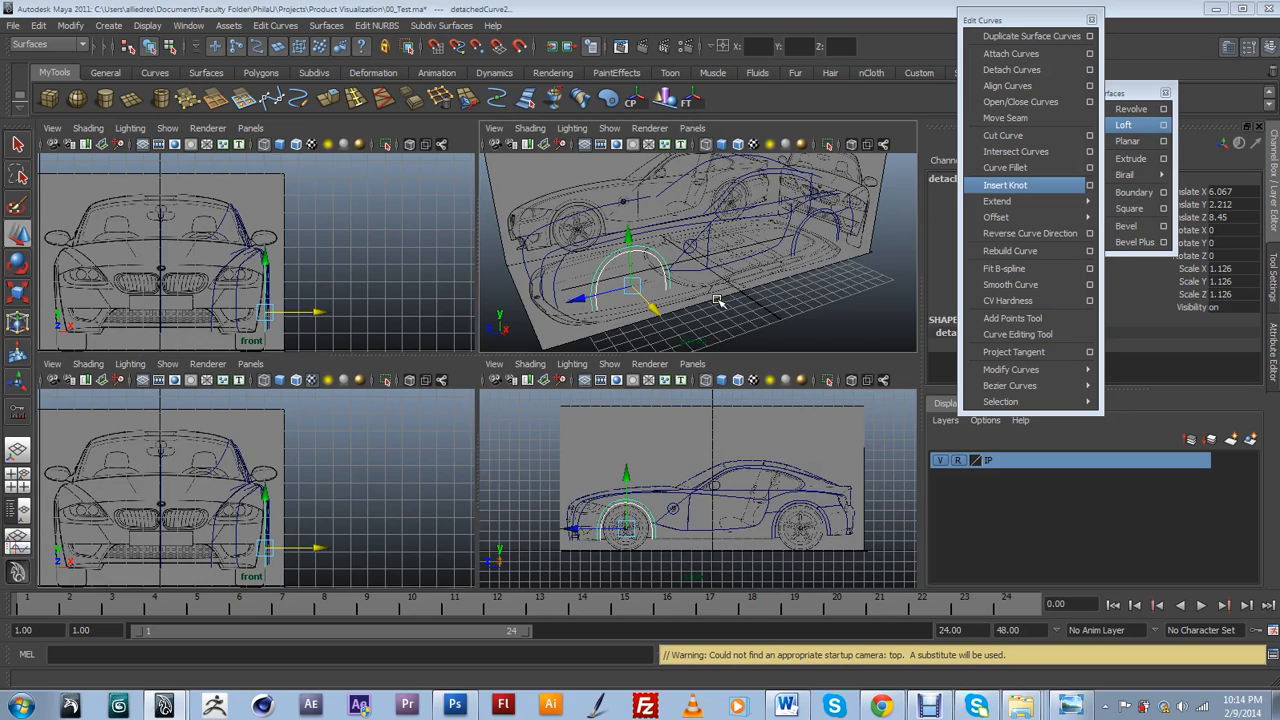
key("space")
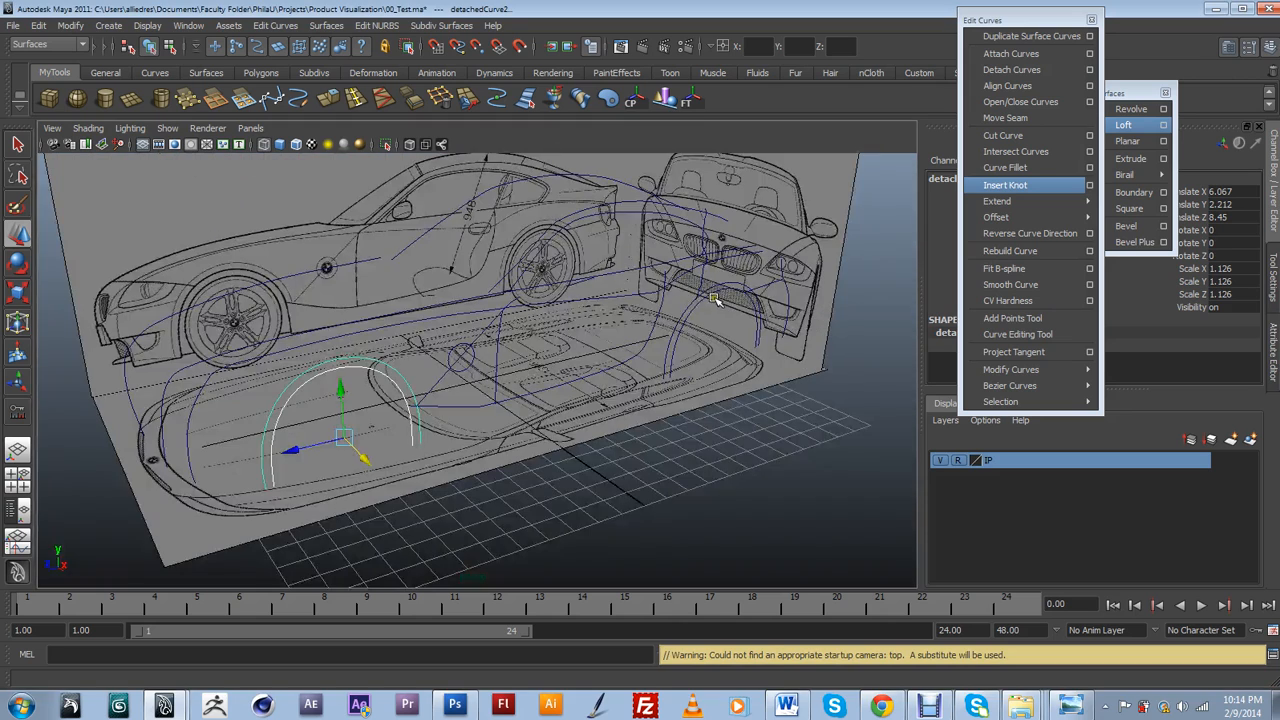
In the top view, rotate both front wheel-arch curves to about -1.655 in Y and shift them to about 6.105 in X along the body side.
left_click(251, 129)
mouse_move(323, 214)
mouse_move(338, 177)
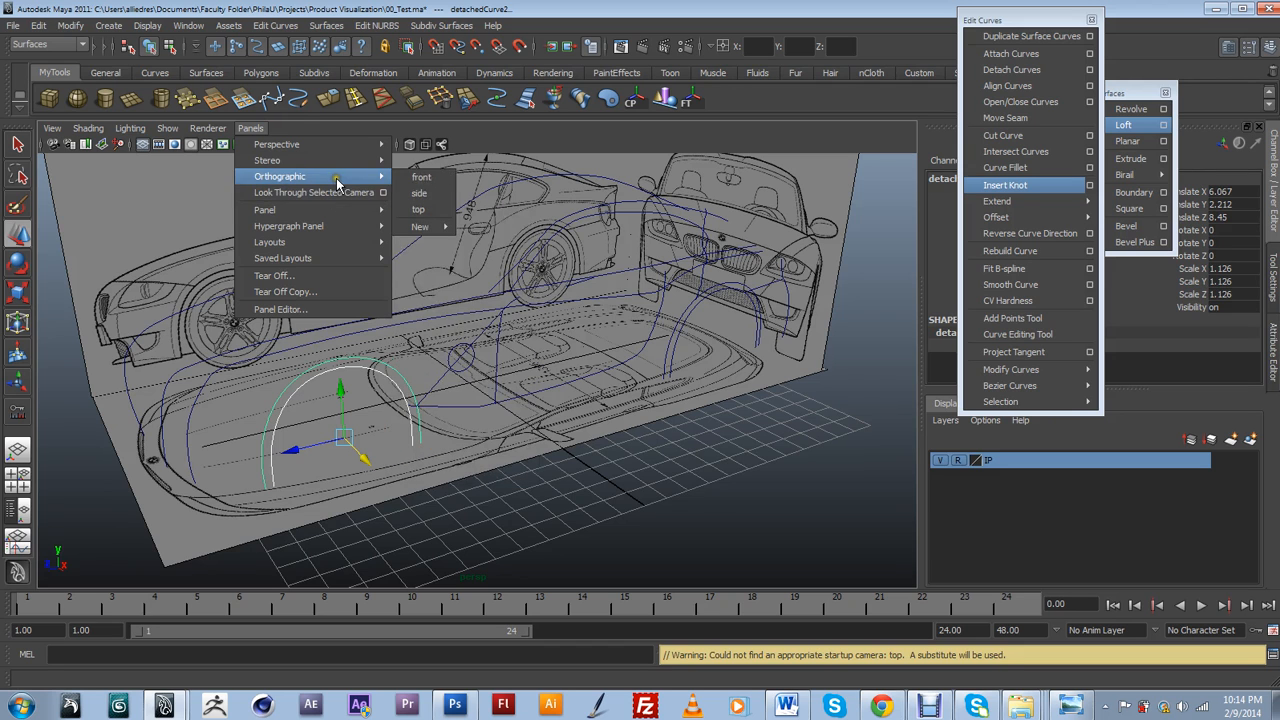
left_click(438, 222)
middle_click_drag(273, 391, 814, 397, "alt")
scroll(814, 397, "up", 2)
middle_click_drag(750, 426, 611, 432, "alt")
scroll(679, 438, "up", 1)
key("e")
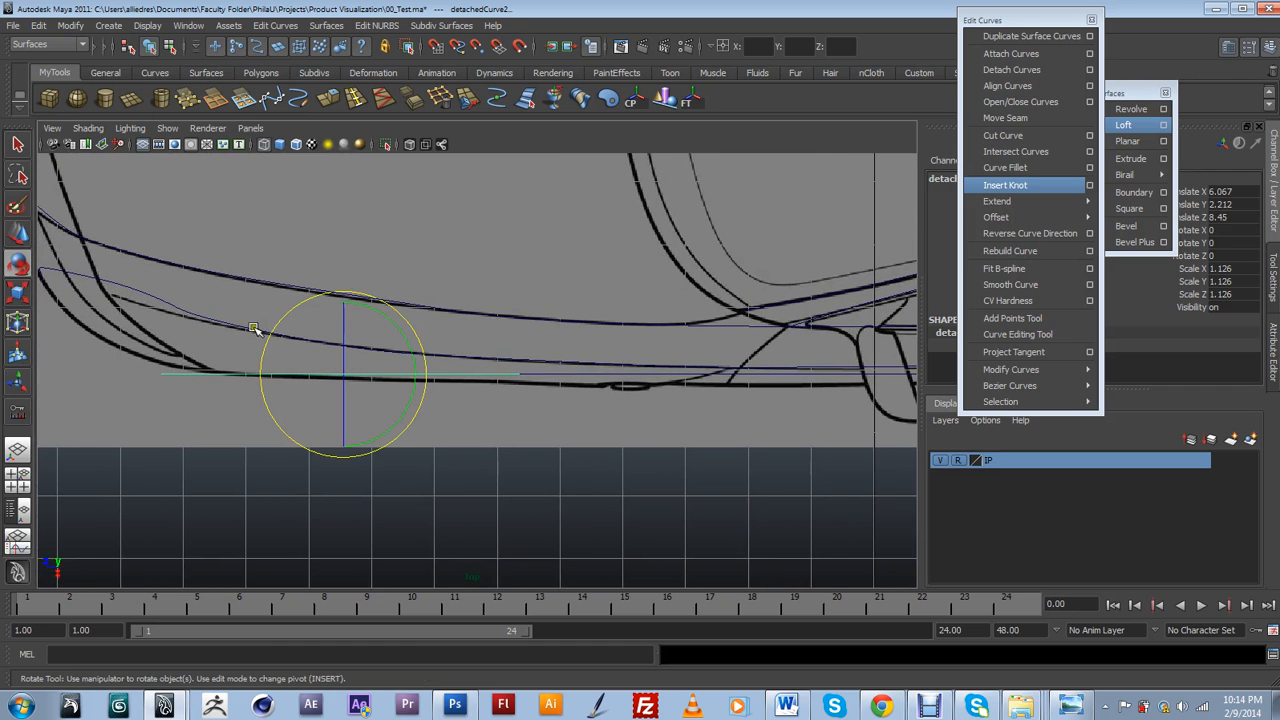
left_click_drag(406, 406, 350, 414)
key("w")
left_click_drag(220, 394, 385, 419, "alt")
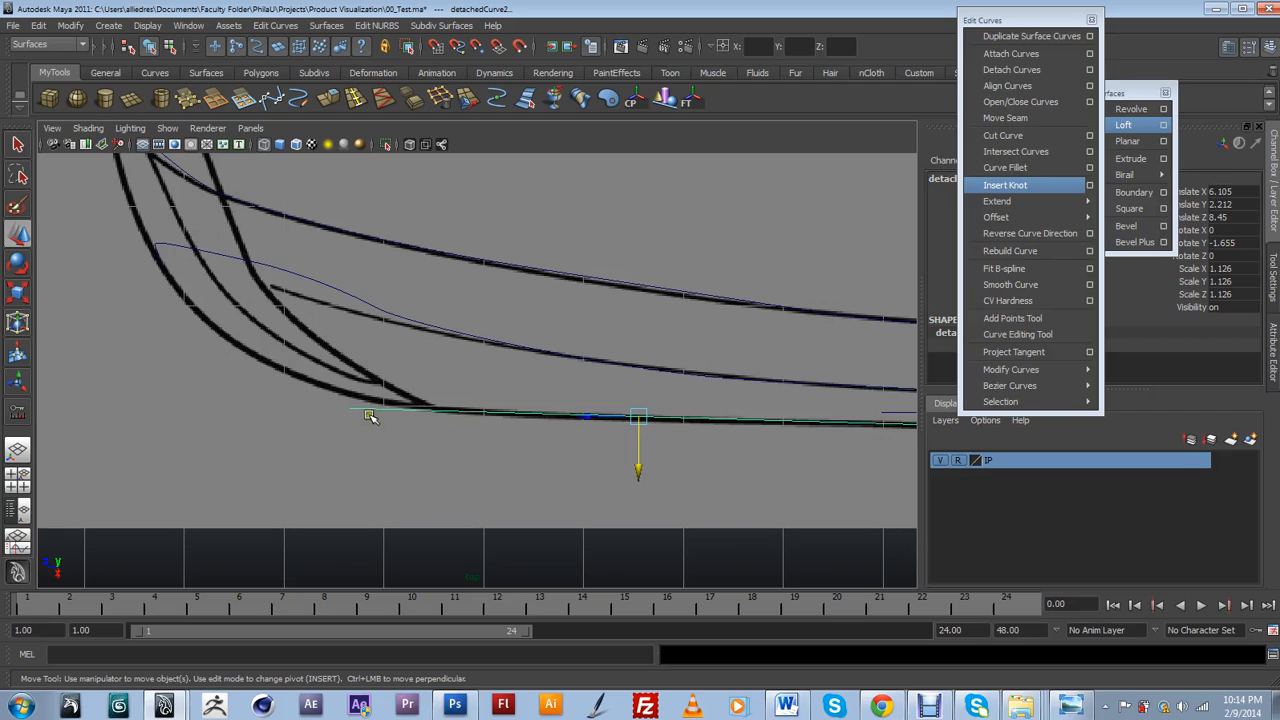
Move the front-end control vertices of the outer front wheel-arch curve onto the blueprint's body outline.
left_click(372, 415)
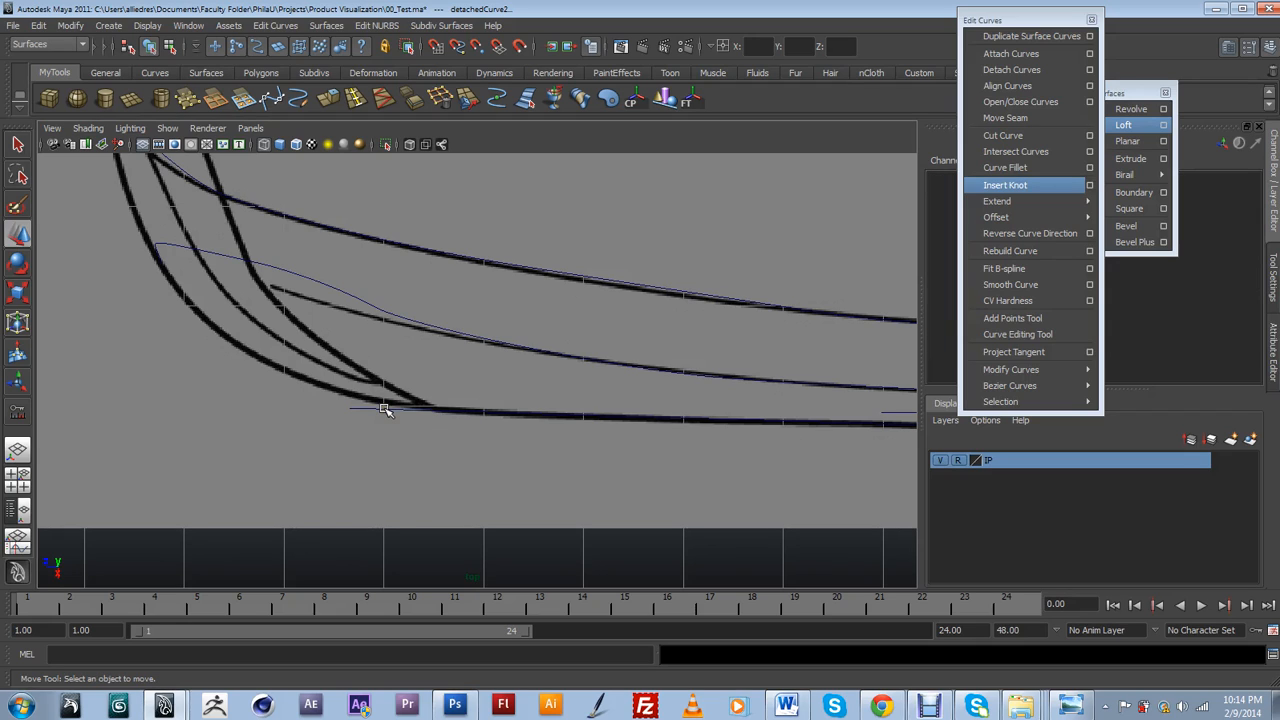
left_click(385, 410)
right_click_drag(385, 409, 341, 413)
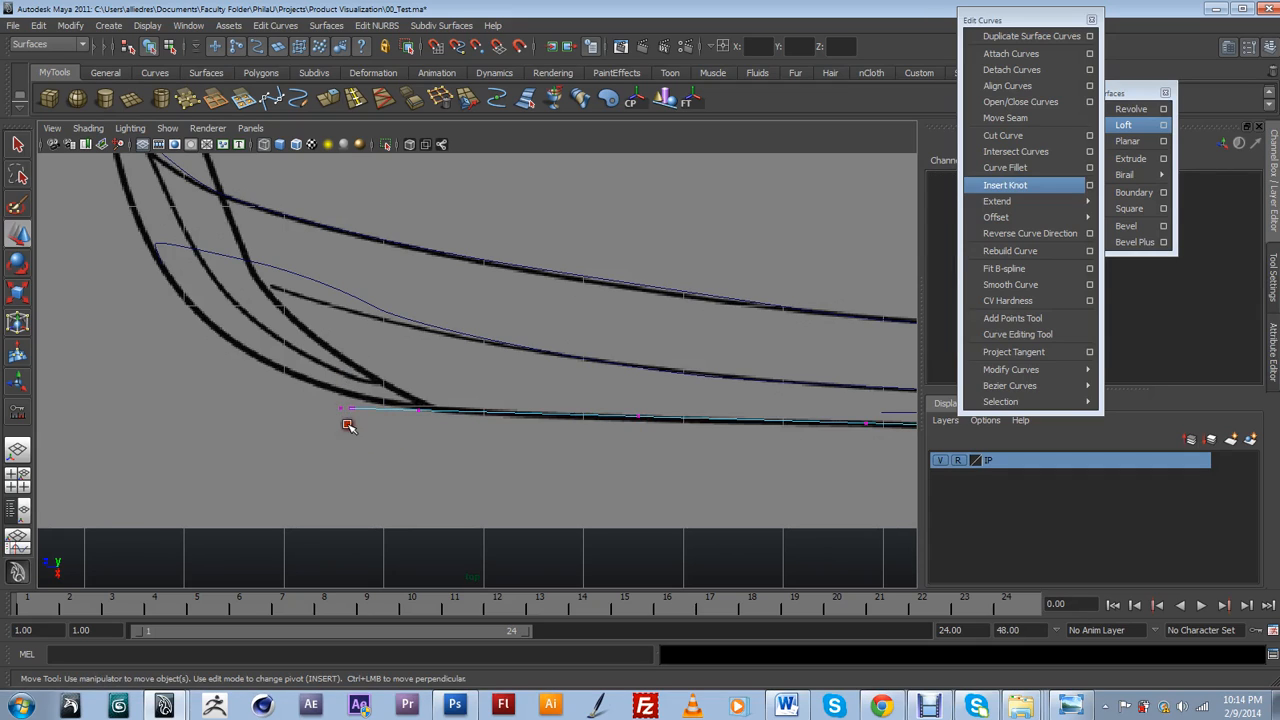
left_click(346, 423)
left_click_drag(345, 415, 345, 423)
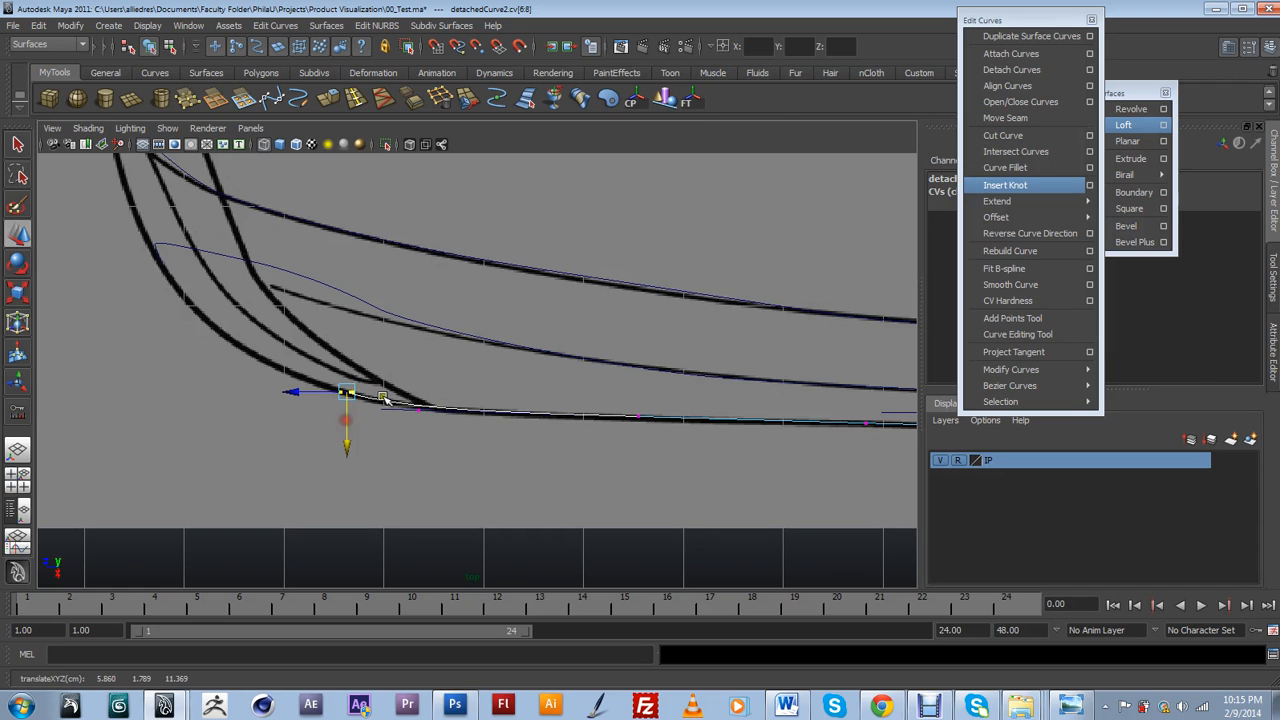
Move the front-end control vertices of the inner front wheel-arch curve onto the blueprint's body outline.
left_click(383, 408)
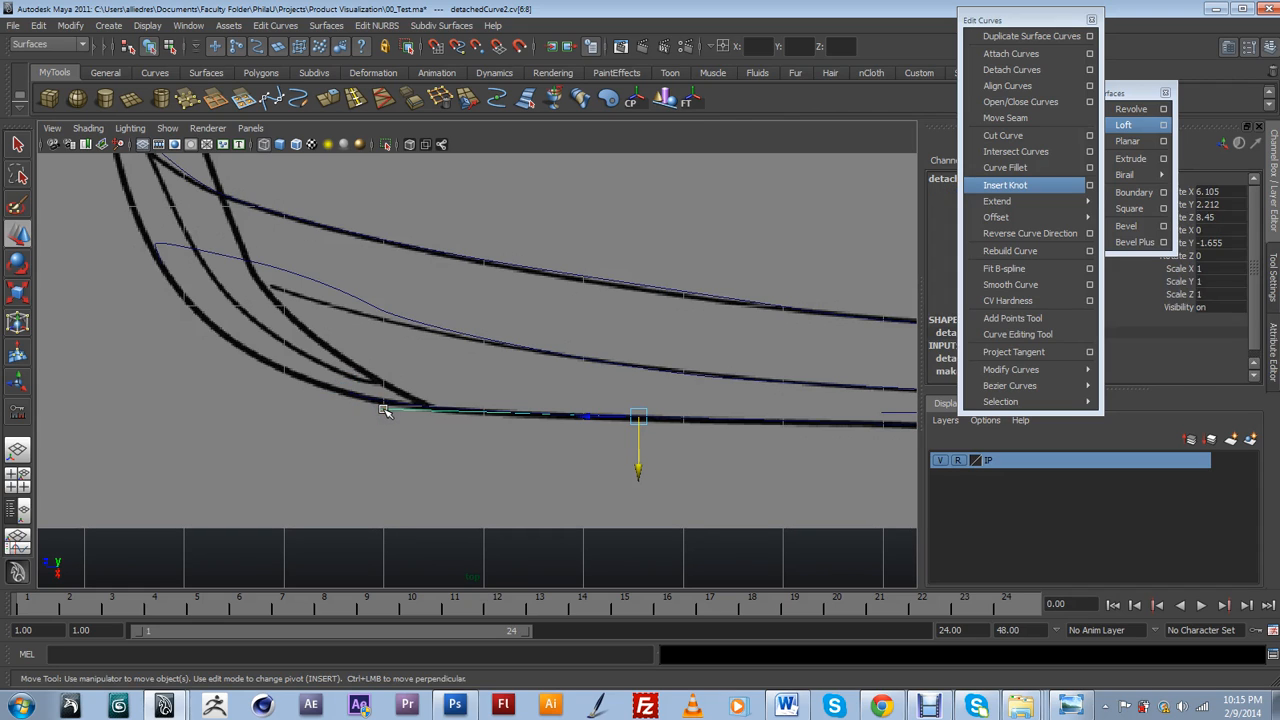
left_click(384, 410)
left_click(345, 405)
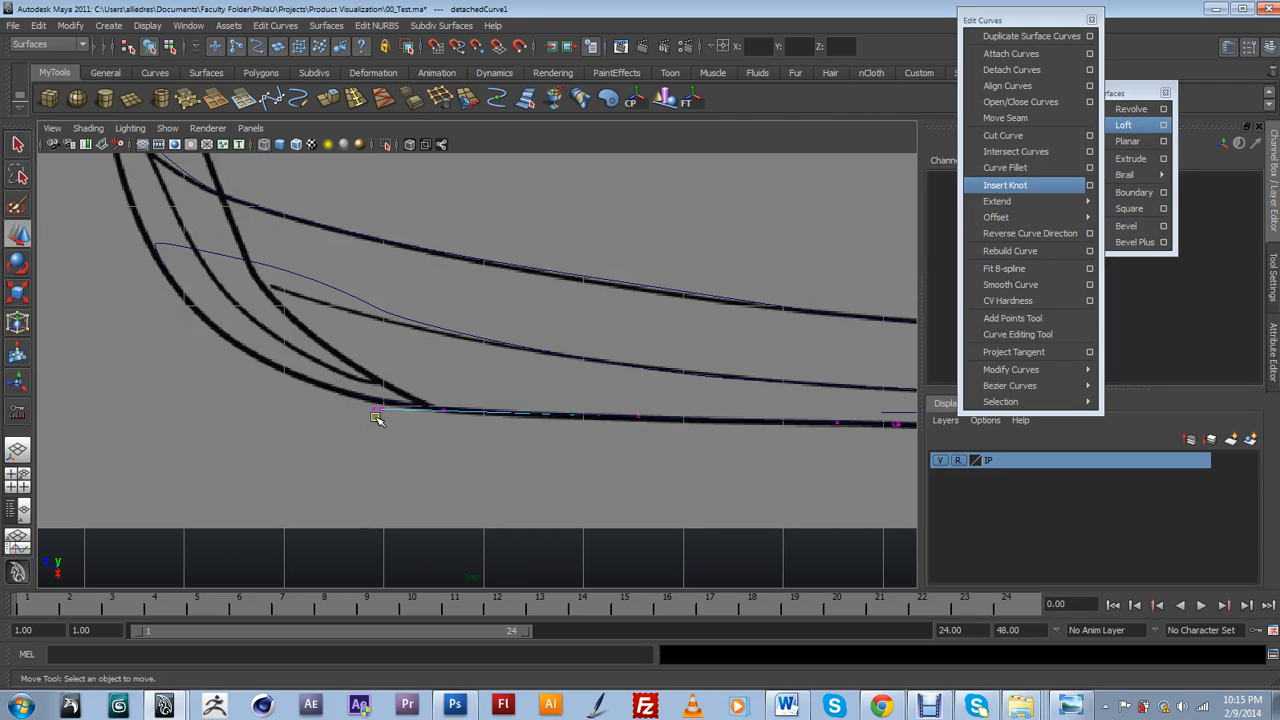
left_click(375, 412)
left_click_drag(379, 434, 379, 427)
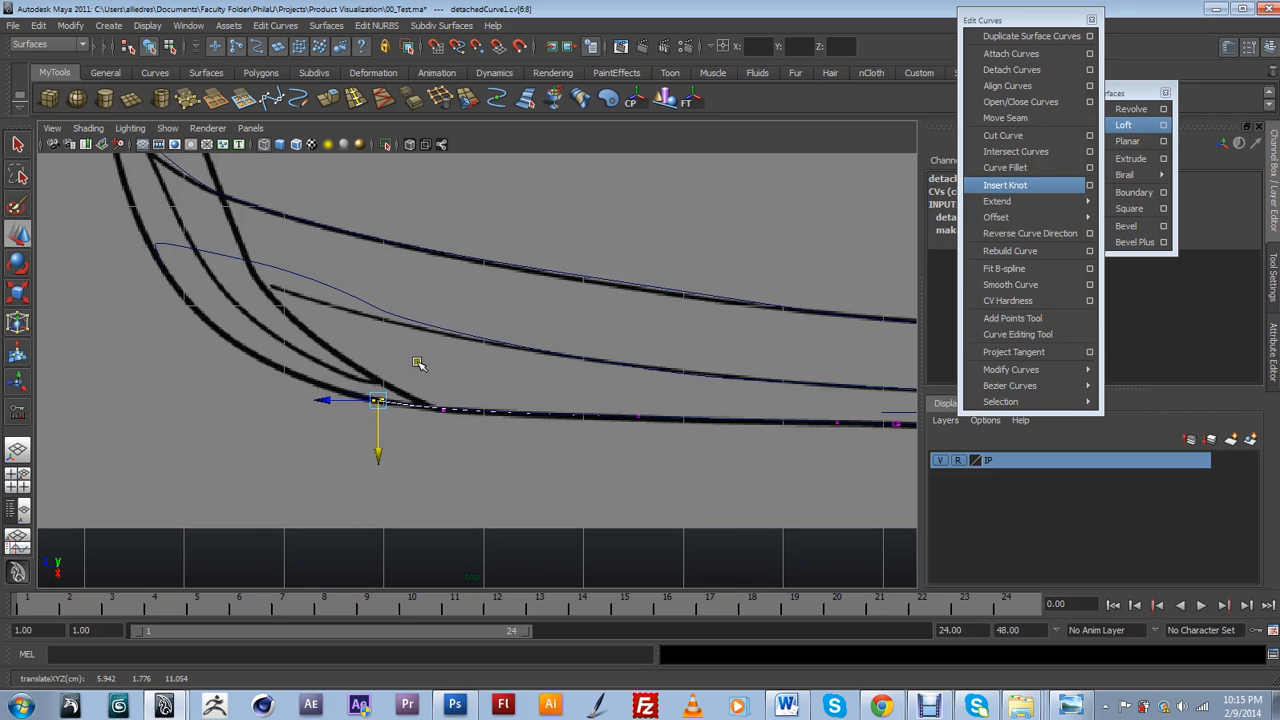
Check the wheel arches in perspective, and select the curve along the door's lower and rear edge in the side view.
scroll(417, 363, "down", 4)
left_click(250, 128)
mouse_move(310, 146)
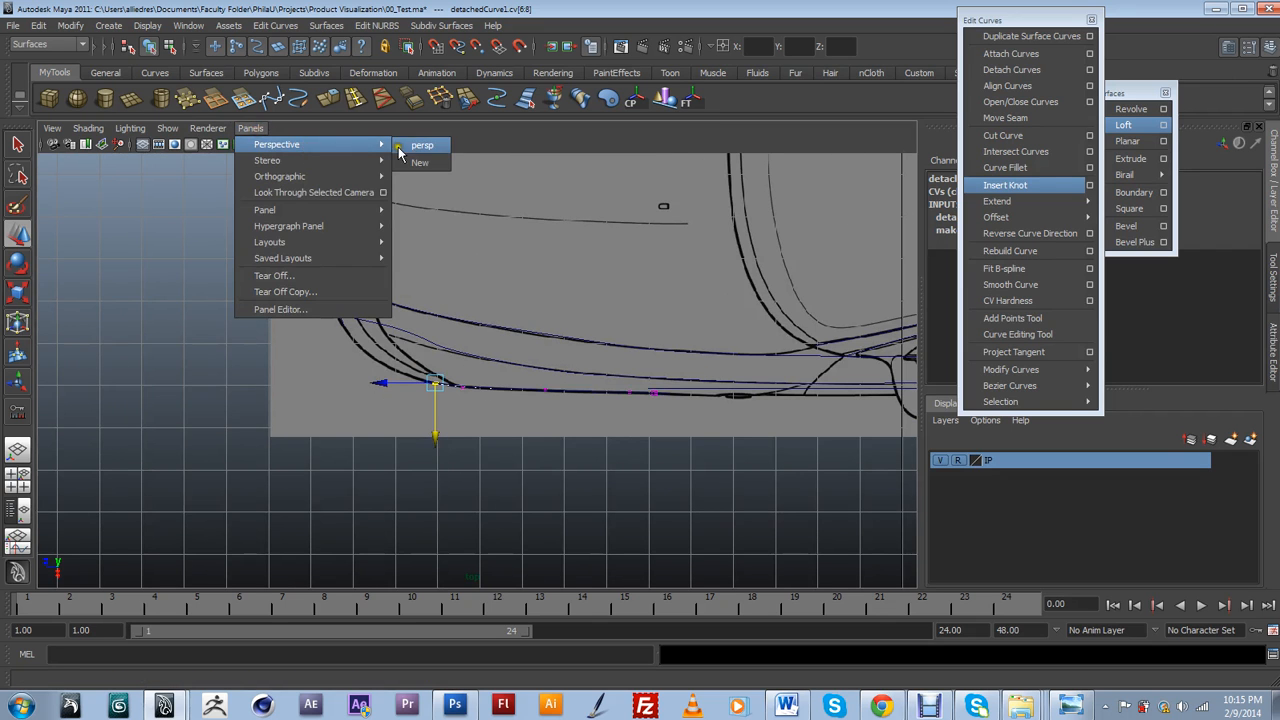
left_click(424, 147)
scroll(597, 380, "down", 2)
mouse_move(600, 384)
left_mouse_down("alt")
mouse_move(618, 413)
mouse_move(549, 410)
mouse_move(586, 403)
left_mouse_up("alt")
scroll(572, 405, "up", 5)
mouse_move(499, 393)
left_mouse_down("alt")
mouse_move(559, 391)
mouse_move(449, 409)
mouse_move(491, 371)
mouse_move(579, 364)
left_mouse_up("alt")
scroll(543, 372, "down", 4)
left_click(543, 372)
scroll(513, 412, "up", 2)
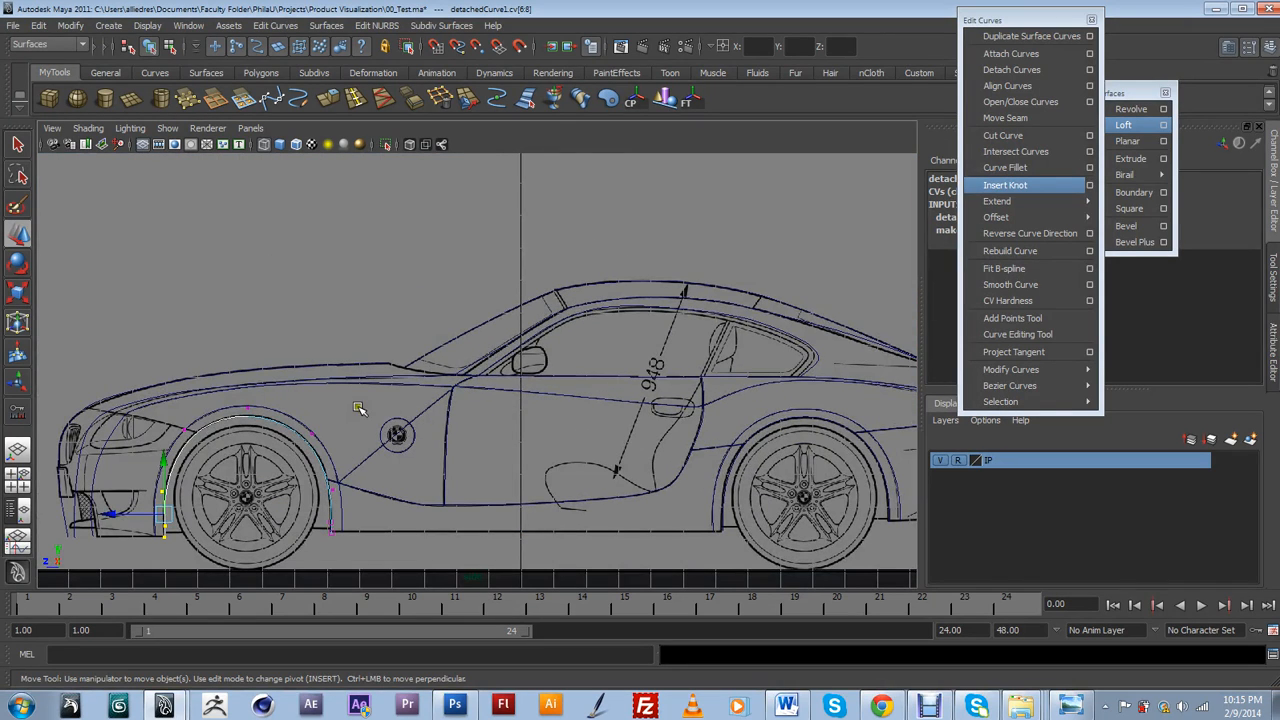
left_click(466, 455)
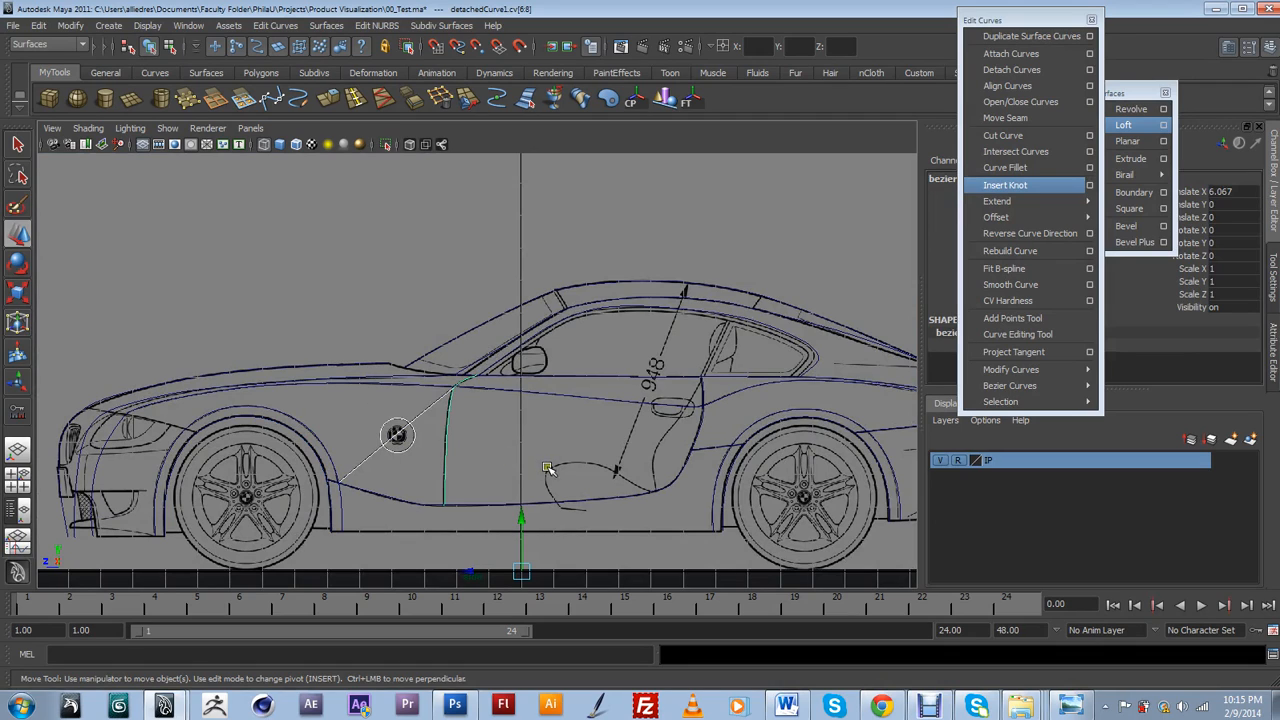
left_click(545, 505)
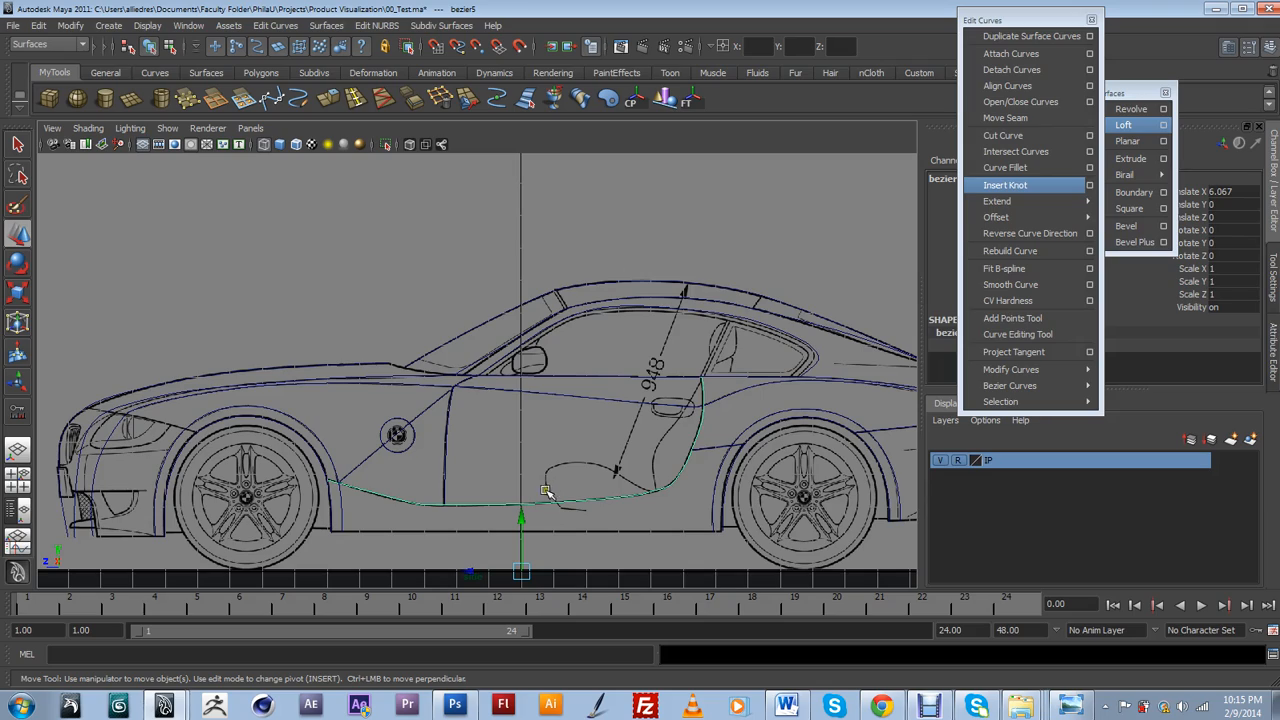
scroll(722, 446, "up", 1)
middle_click_drag(789, 461, 642, 421, "alt")
scroll(645, 422, "up", 3)
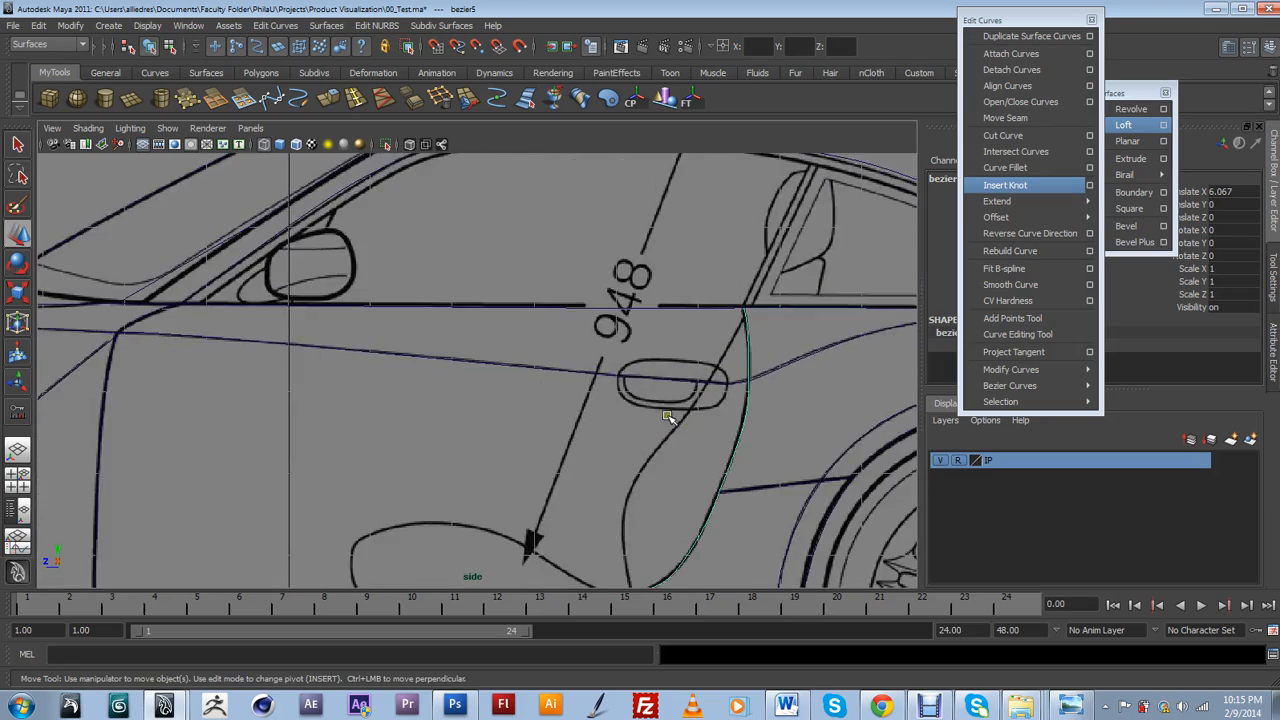
scroll(667, 415, "down", 4)
middle_click_drag(578, 467, 689, 456, "alt")
scroll(657, 463, "up", 2)
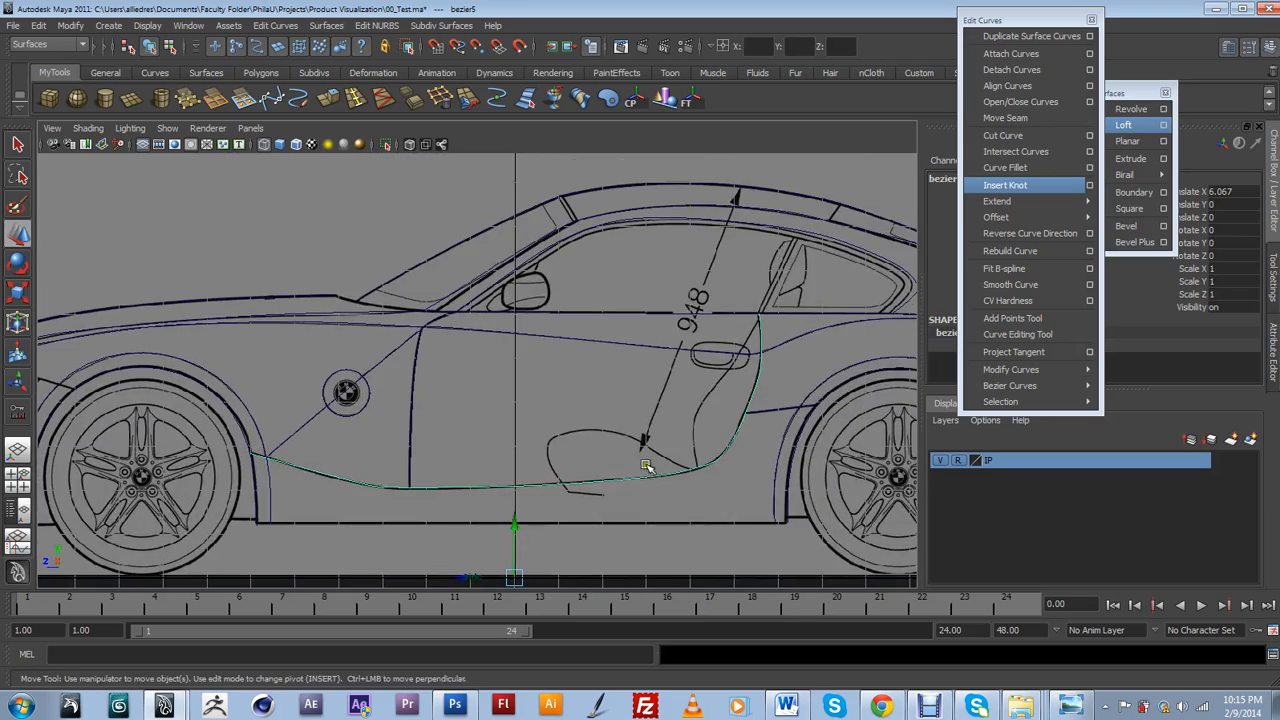
Examine how the selected door curve follows the blueprint's body side in the top view.
left_click(490, 479)
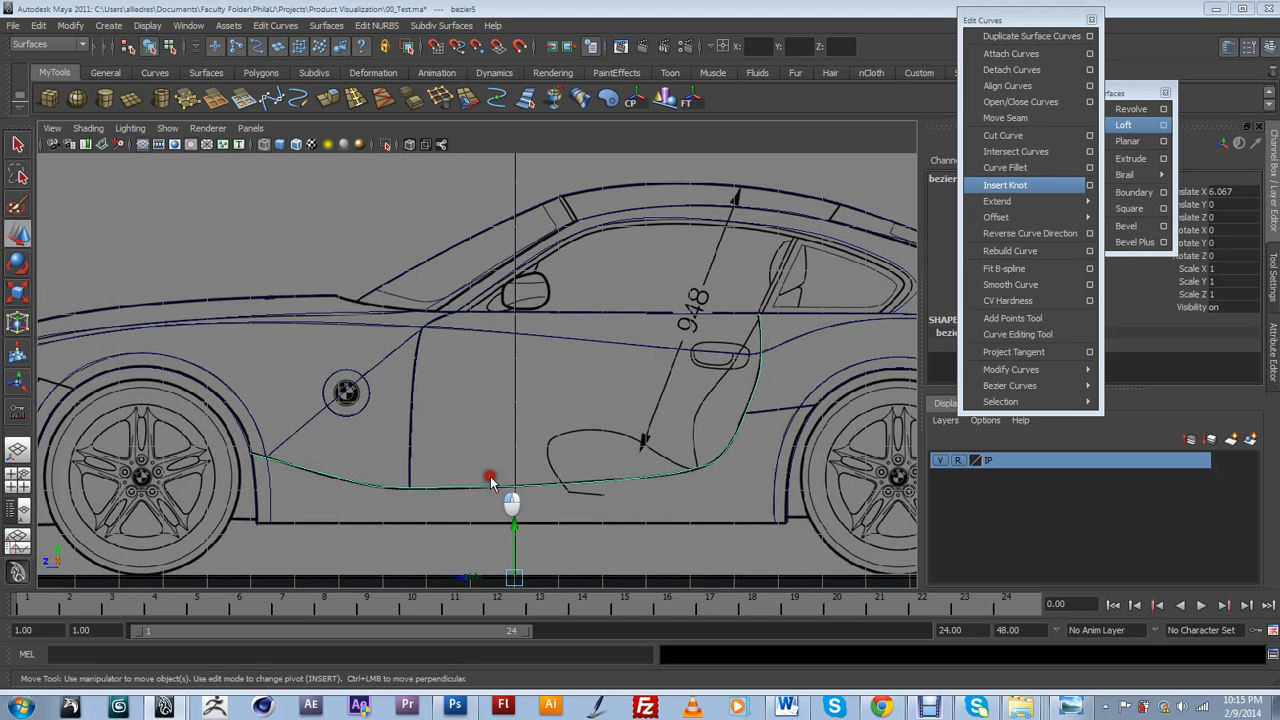
left_click_drag(487, 480, 443, 476)
scroll(461, 467, "down", 3)
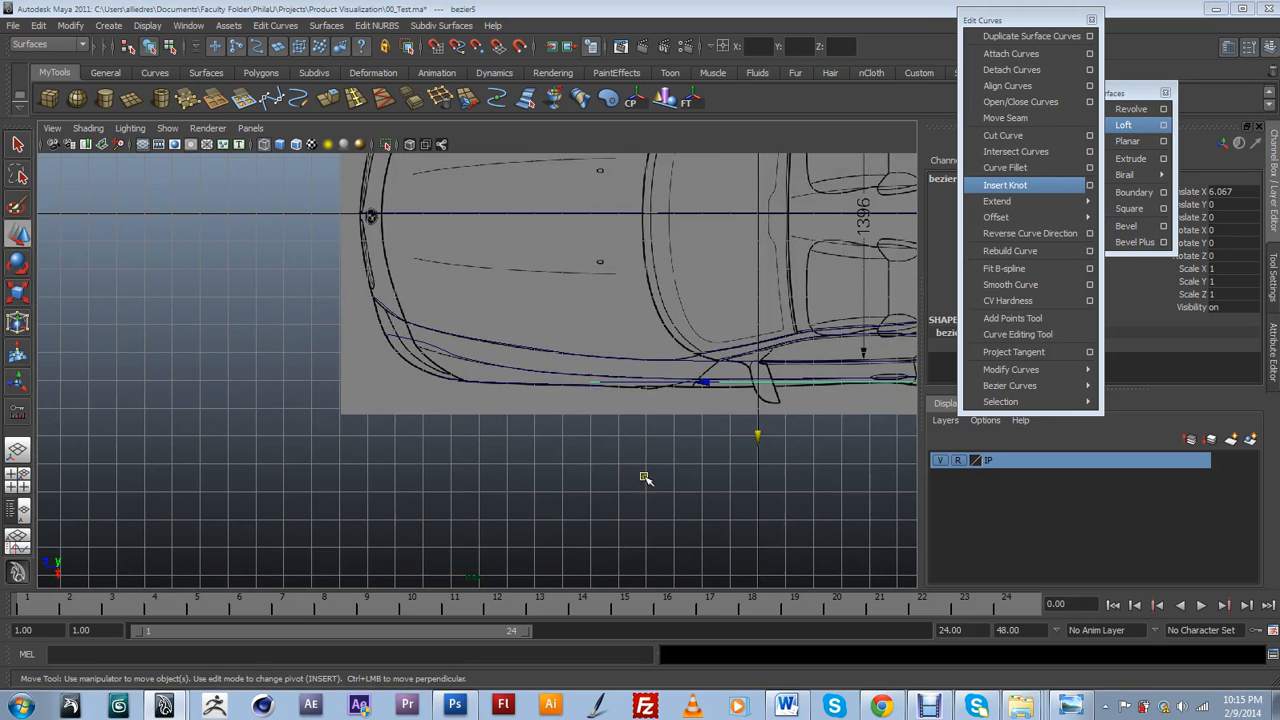
middle_click_drag(753, 391, 332, 370, "alt")
scroll(340, 372, "up", 6)
scroll(368, 377, "down", 3)
scroll(368, 377, "up", 1)
left_click_drag(368, 377, 478, 394, "alt")
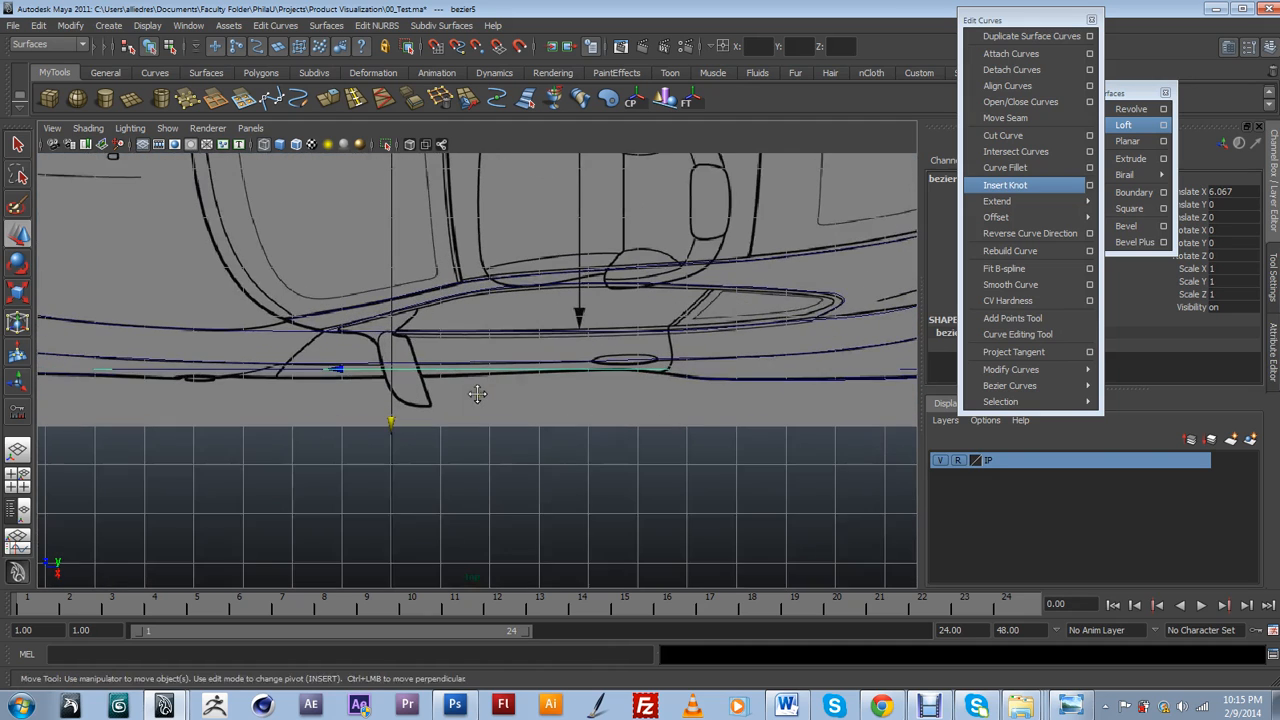
scroll(660, 424, "up", 1)
middle_click_drag(660, 424, 682, 415, "alt")
scroll(678, 416, "down", 4)
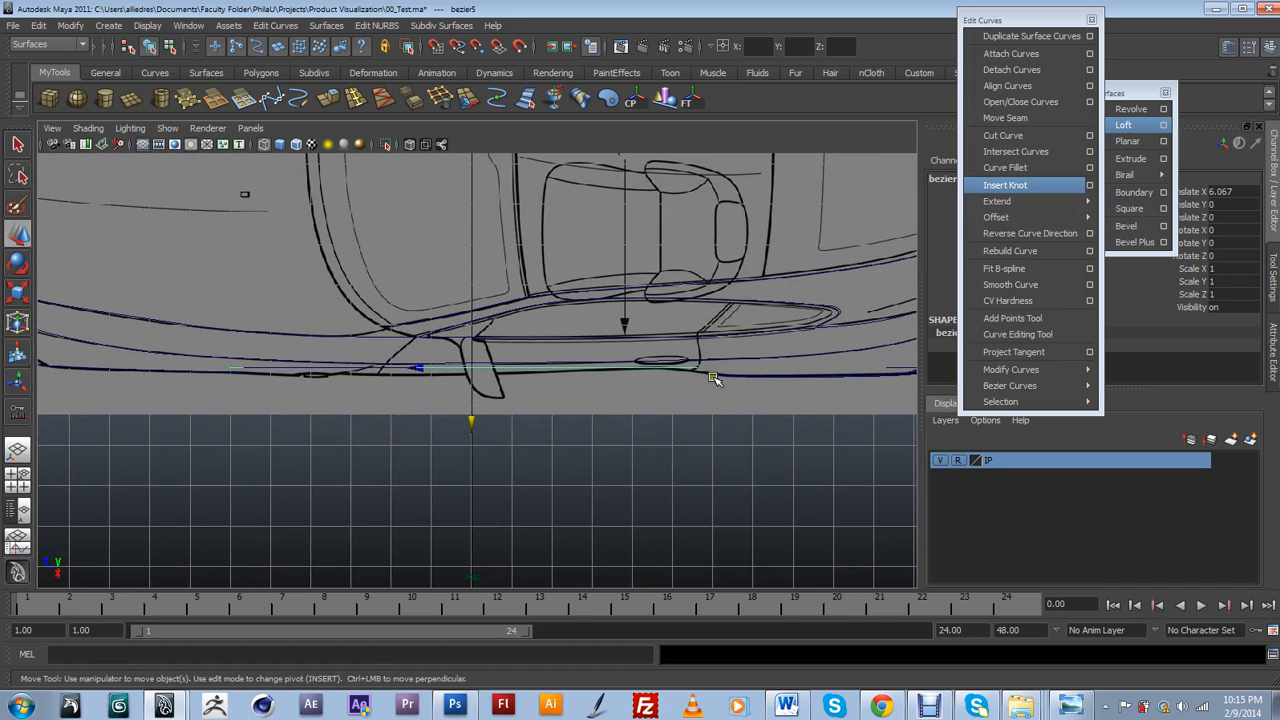
scroll(703, 390, "up", 3)
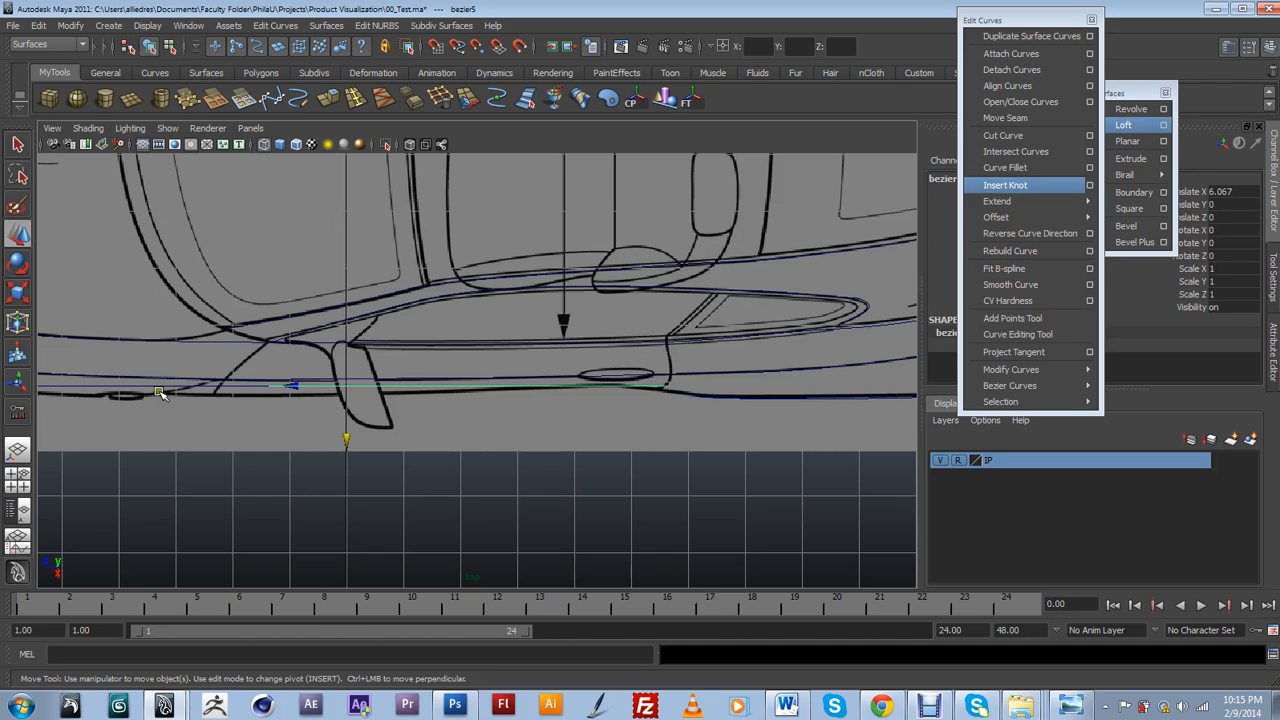
scroll(360, 395, "down", 5)
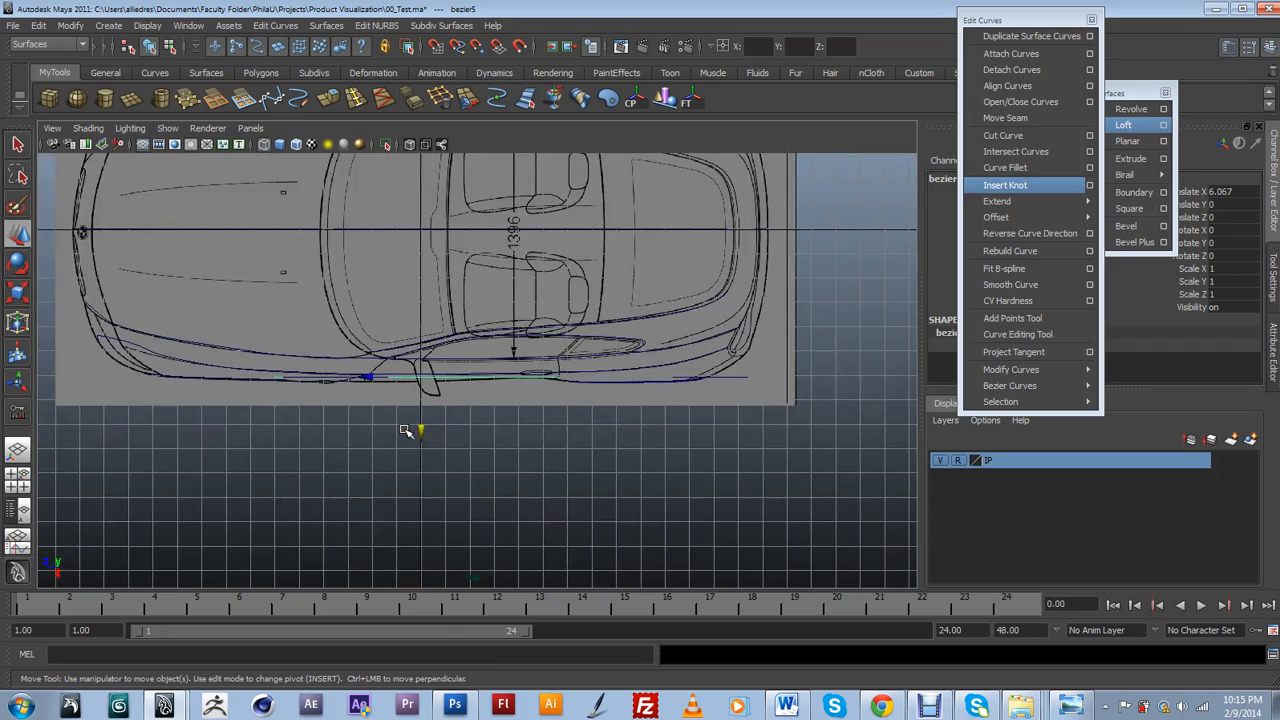
scroll(403, 429, "up", 5)
left_click(472, 376)
left_click_drag(471, 345, 404, 474, "alt")
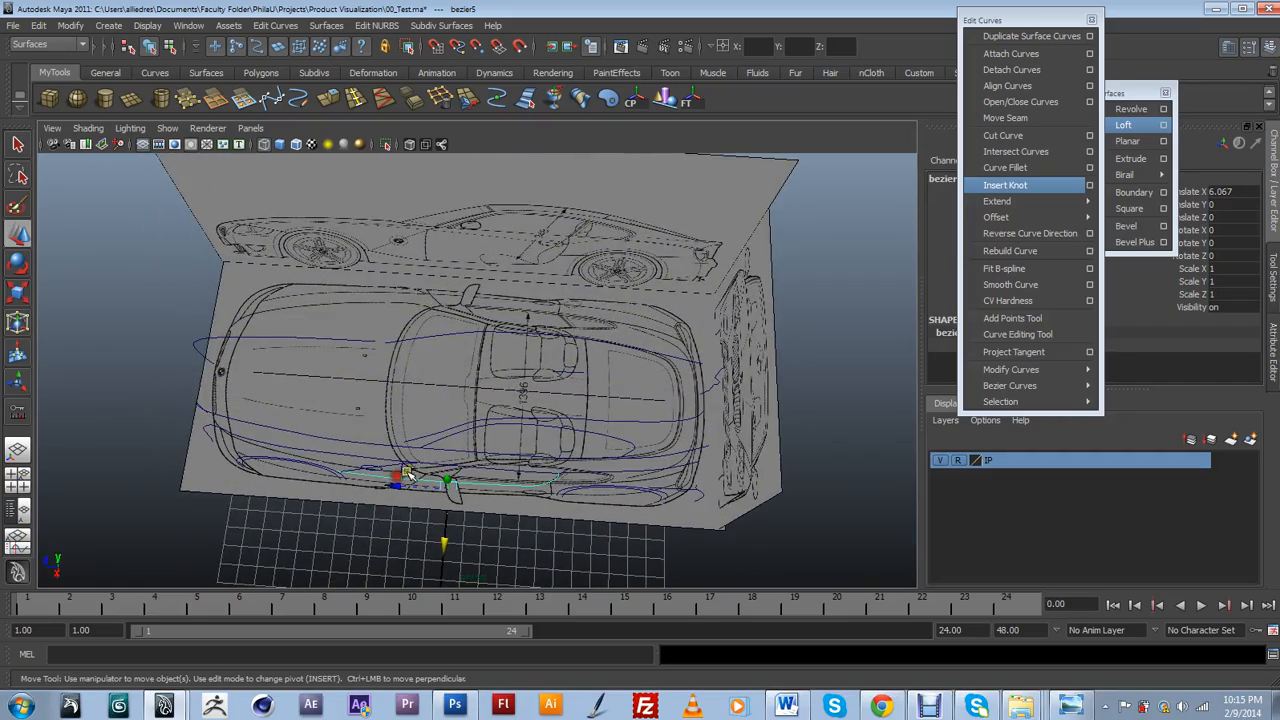
Display the control vertices of the door curve in the top view, close to the door handle.
left_click(415, 470)
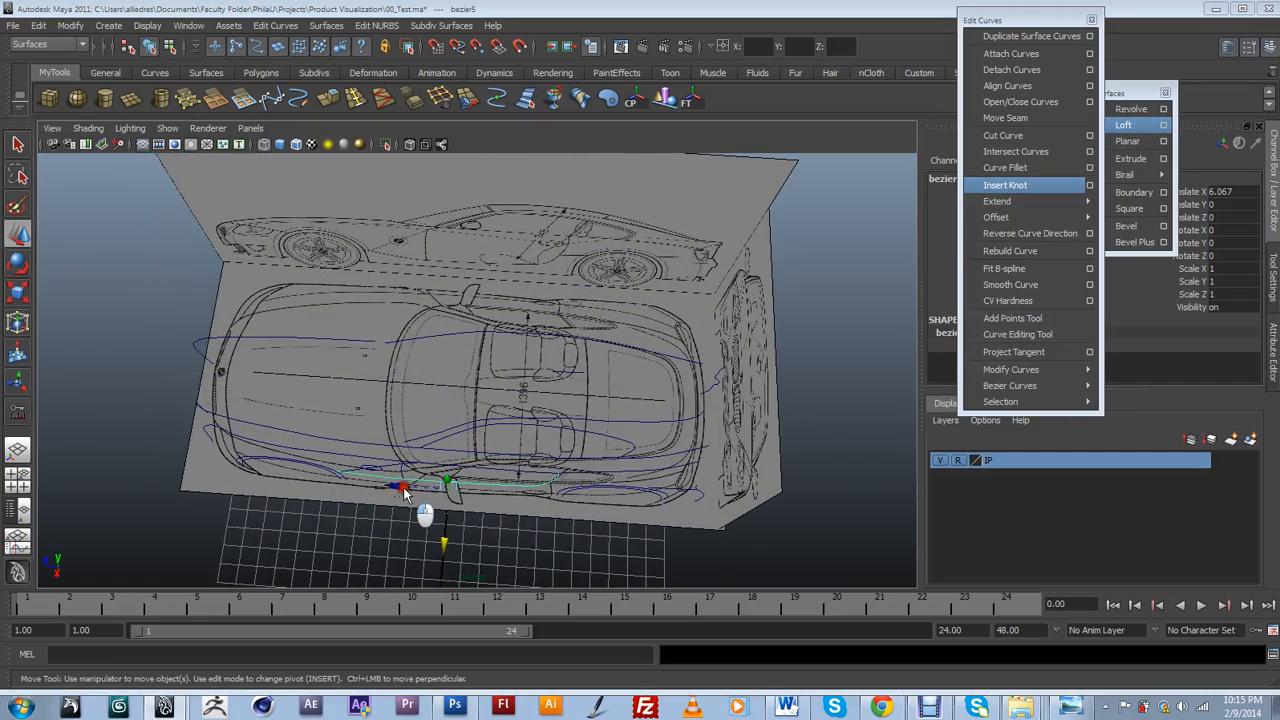
key("space")
scroll(516, 463, "down", 5)
middle_click_drag(580, 461, 569, 460, "alt")
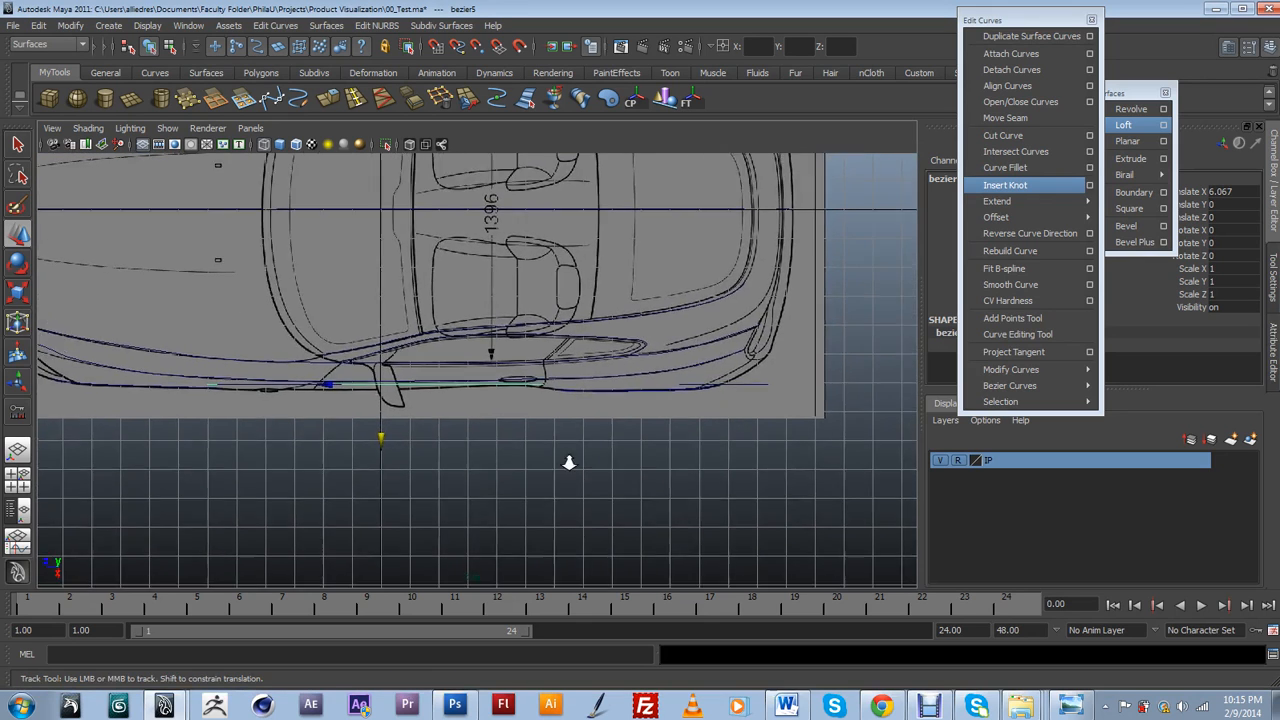
scroll(569, 463, "up", 8)
right_click_drag(552, 414, 491, 411)
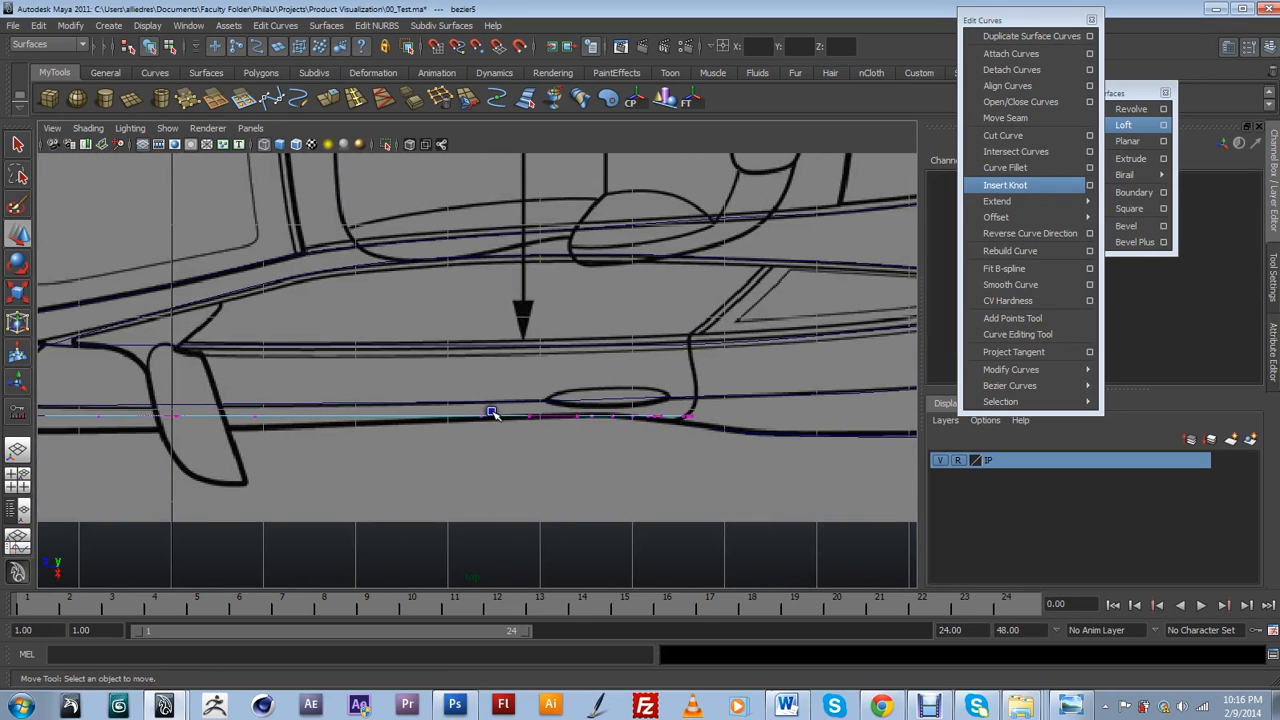
scroll(700, 462, "up", 3)
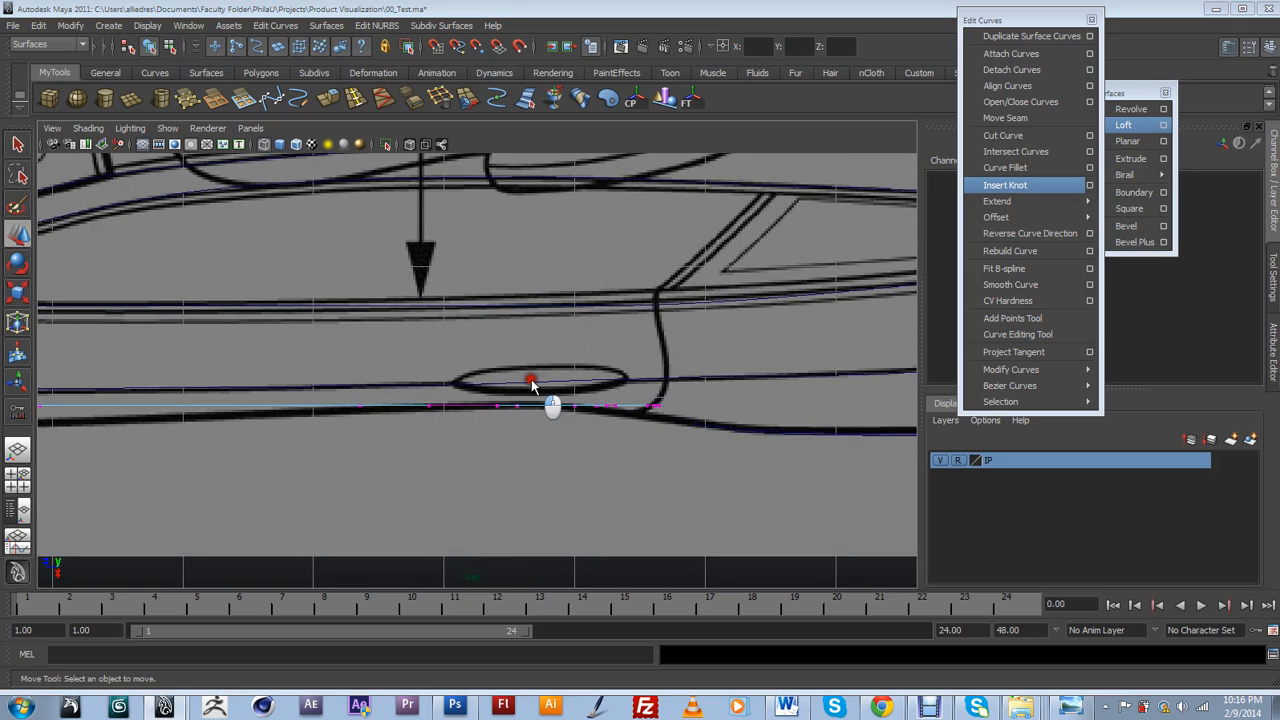
In perspective, move the door curve's upper rear end vertex inward to the car's waistline curve.
key("space")
scroll(581, 345, "up", 6)
mouse_move(686, 331)
left_mouse_down("alt")
mouse_move(710, 354)
mouse_move(706, 325)
left_mouse_up("alt")
middle_click_drag(712, 269, 537, 357, "alt")
scroll(537, 357, "up", 4)
left_click(596, 235)
left_click_drag(607, 242, 576, 232)
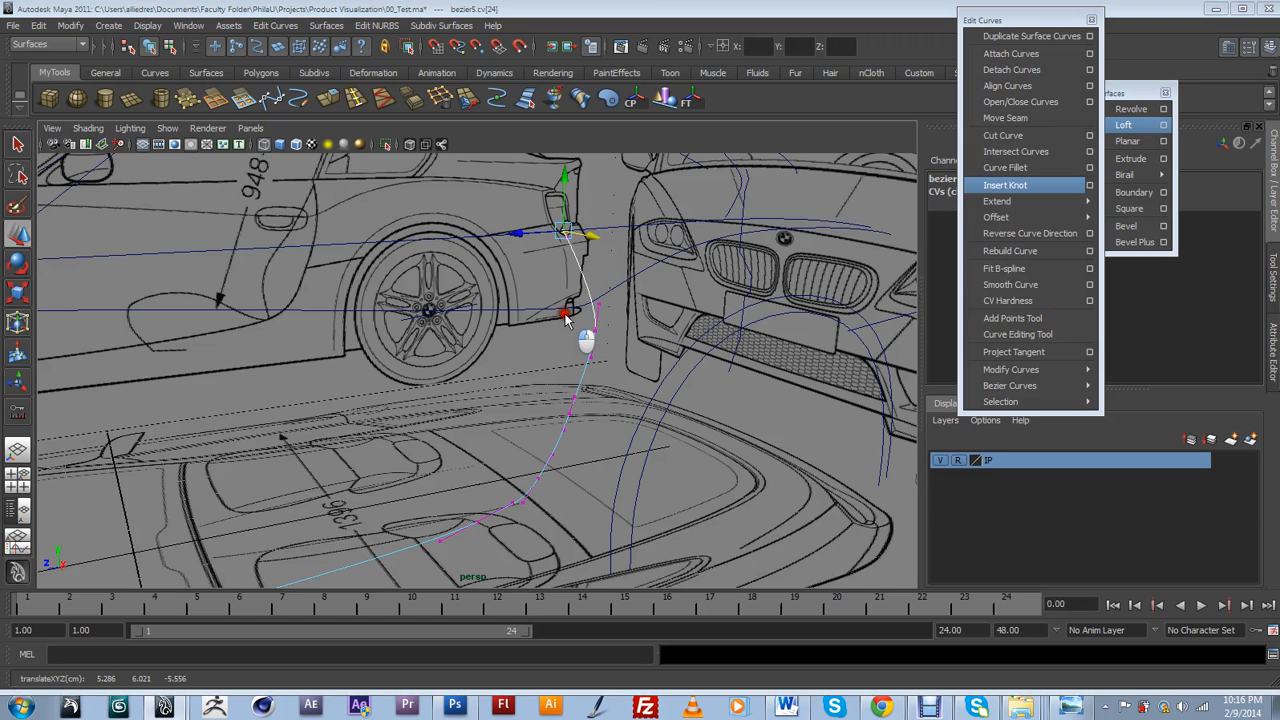
In the top view, move the door curve's end vertex to where the waistline curve meets the door's rear edge.
left_click_drag(564, 314, 508, 316)
scroll(580, 342, "down", 7)
scroll(620, 352, "up", 6)
scroll(632, 352, "up", 8)
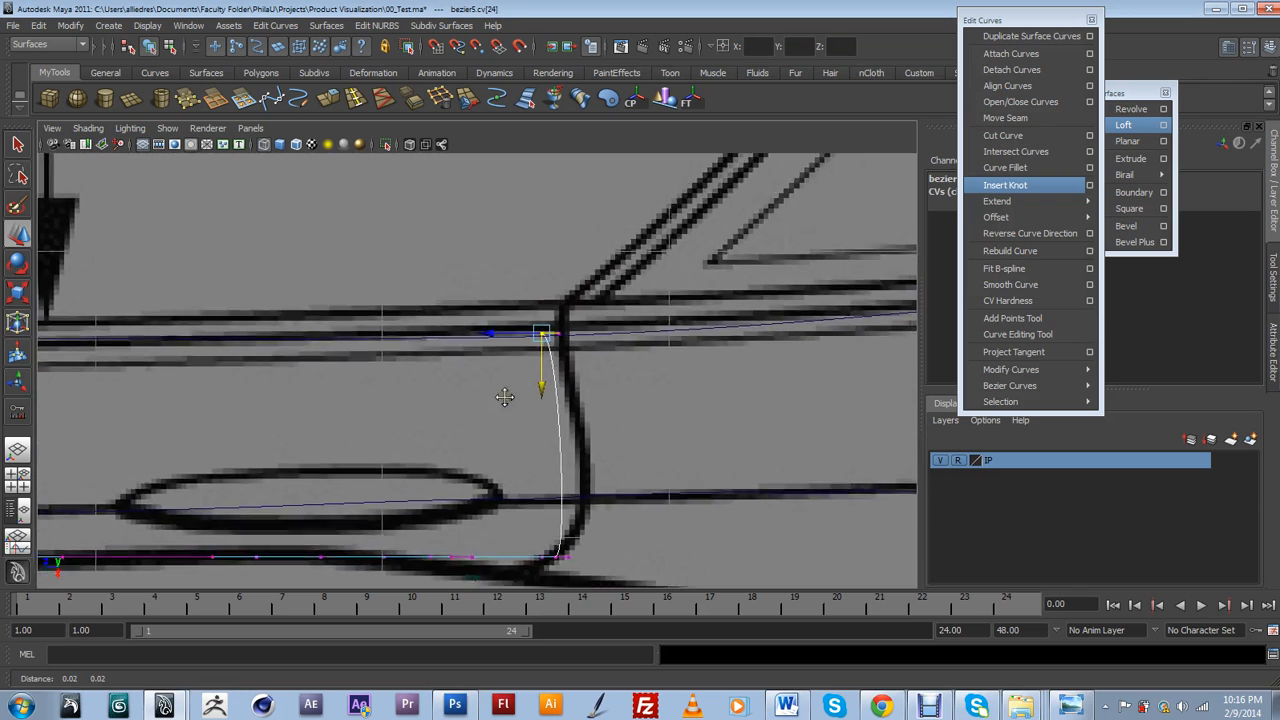
left_click_drag(549, 330, 577, 333)
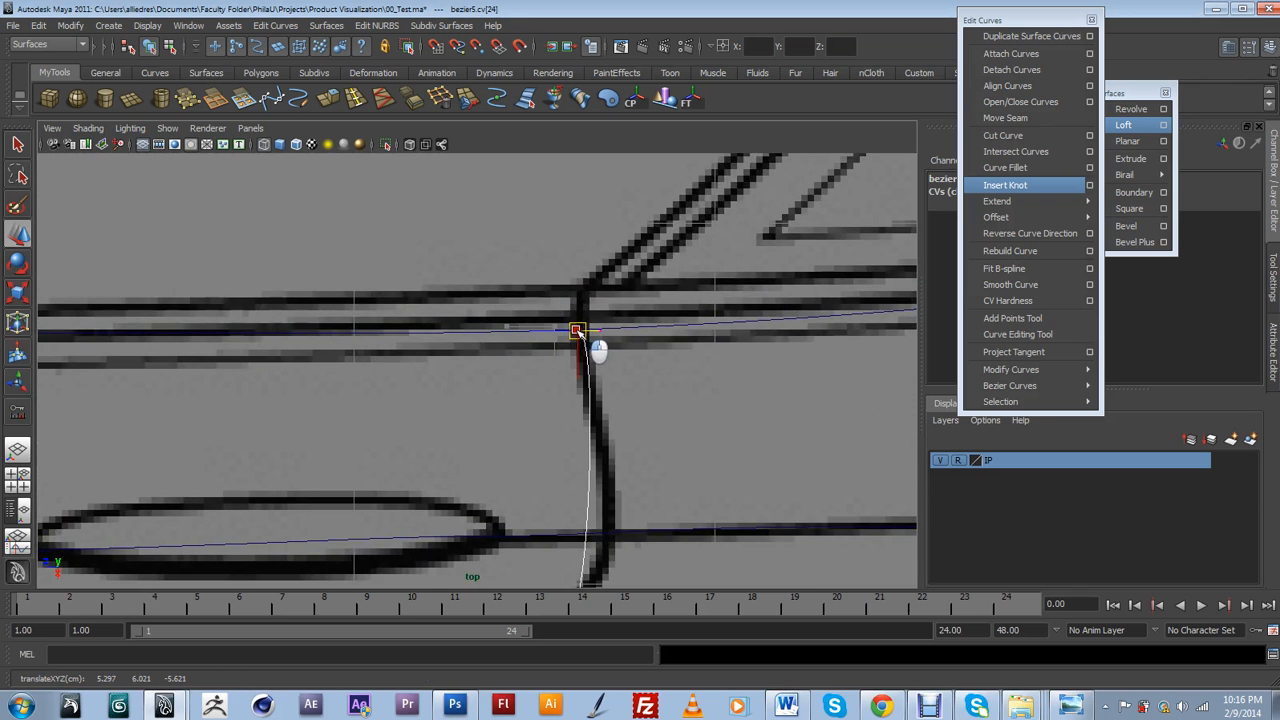
scroll(563, 471, "down", 6)
scroll(571, 471, "up", 6)
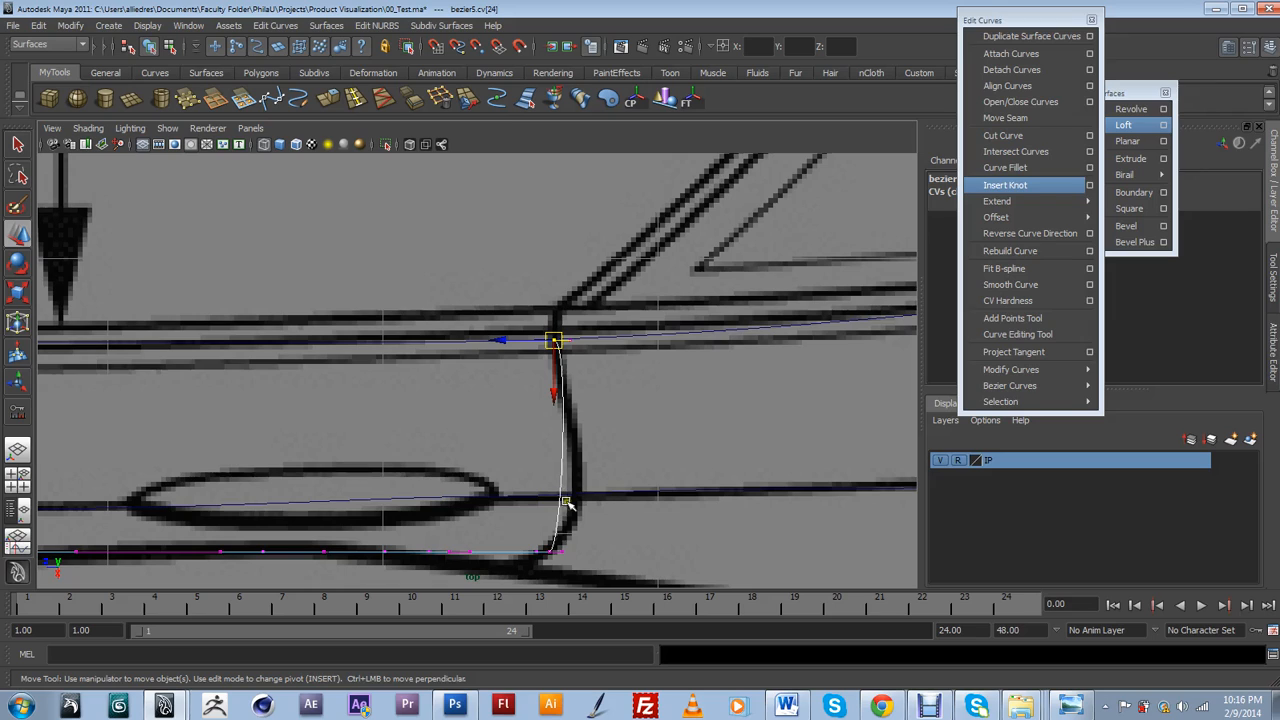
Move the next anchor vertex of the door curve toward the rear door seam in the top view.
left_click(553, 558)
mouse_move(573, 543)
left_mouse_down()
mouse_move(588, 431)
mouse_move(634, 429)
mouse_move(606, 429)
left_mouse_up()
key("space")
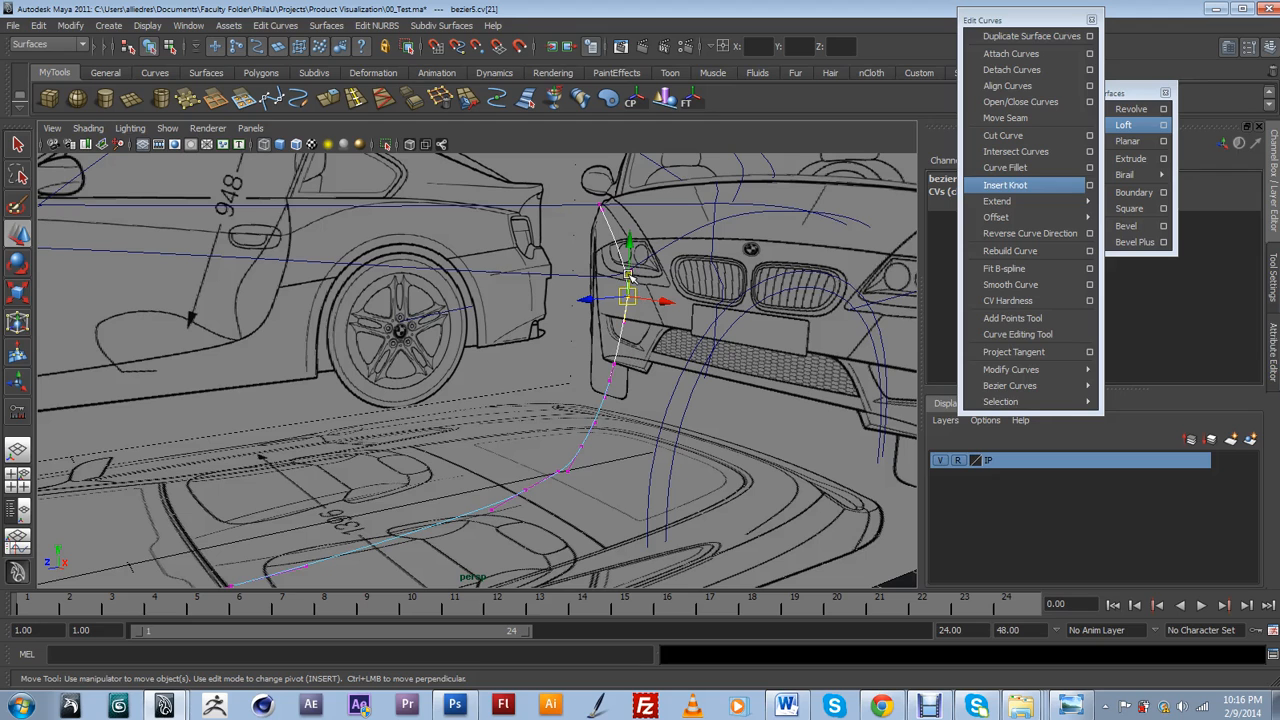
Undo the vertical shift of that anchor vertex, and place it on the door's rear edge beside the handle in the side view.
left_click_drag(630, 261, 629, 273)
key("ctrl+z")
scroll(628, 273, "up", 5)
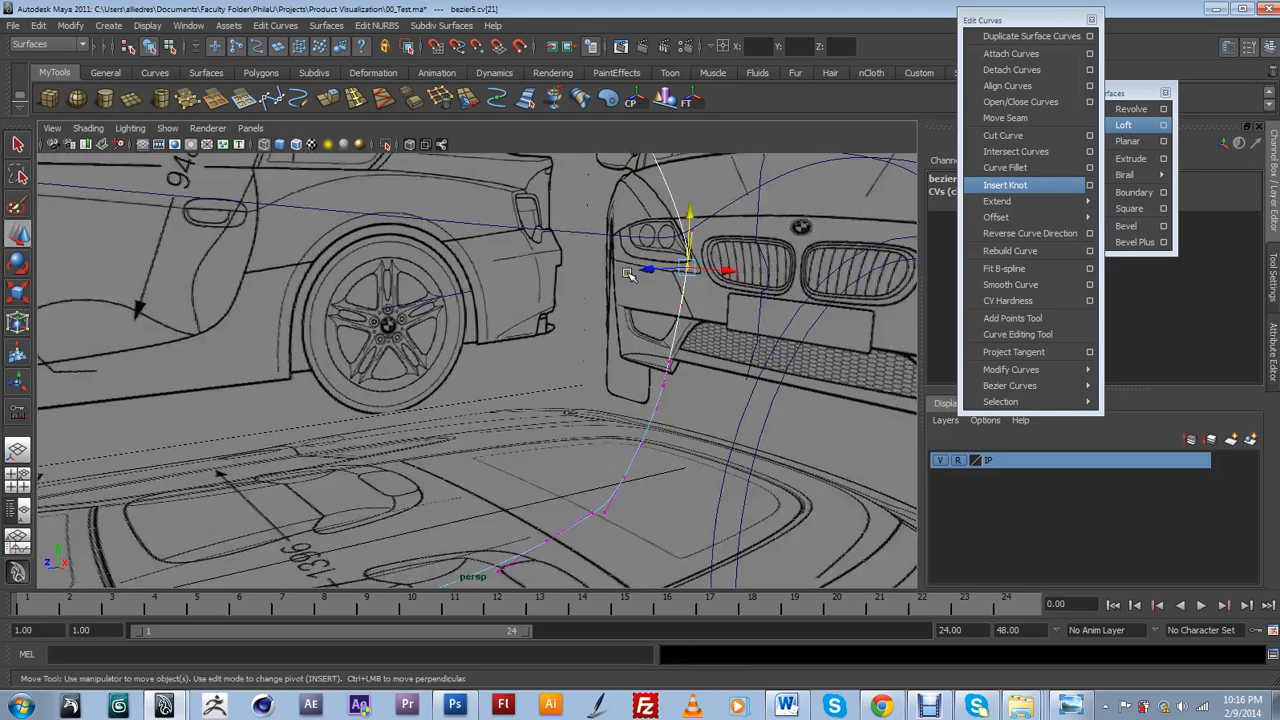
left_click_drag(714, 299, 714, 334, "alt")
left_click(662, 336)
scroll(600, 329, "up", 2)
scroll(443, 343, "up", 2)
scroll(520, 360, "up", 3)
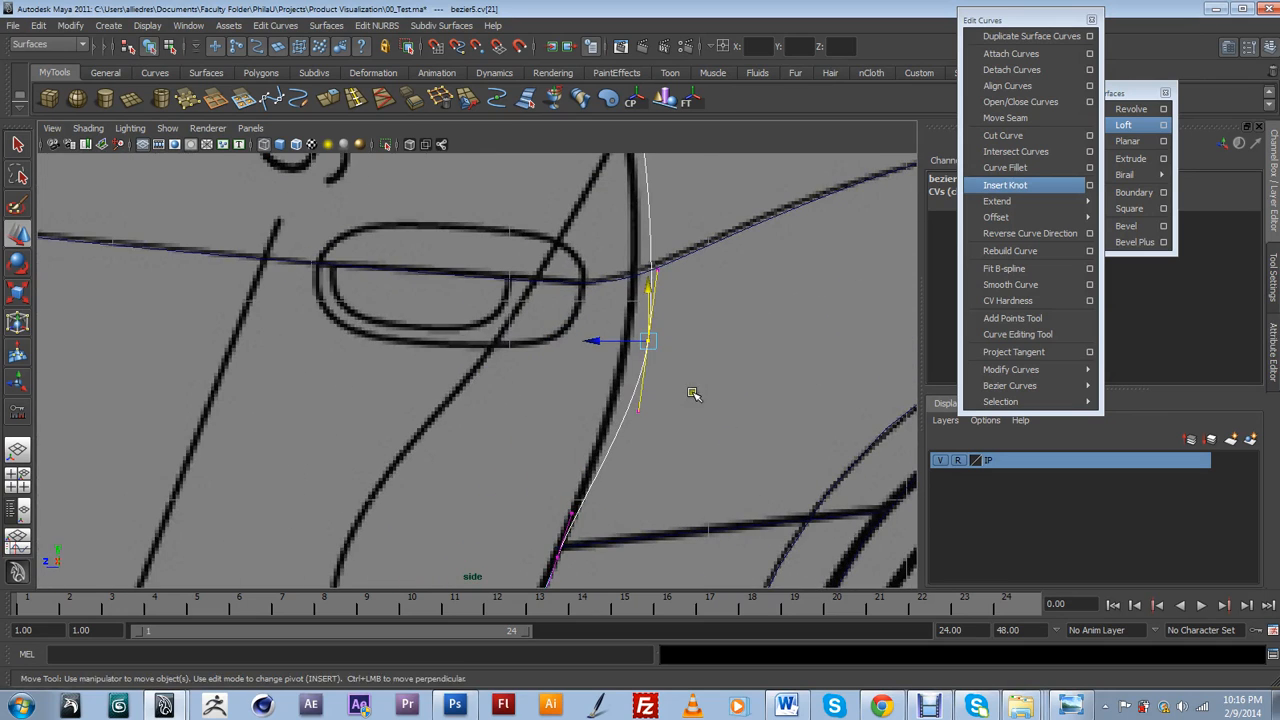
left_click_drag(663, 346, 634, 277)
In the side view, move the door curve's top end vertex and its tangent handle onto the door's rear edge.
scroll(590, 290, "down", 5)
scroll(598, 286, "up", 5)
scroll(600, 282, "up", 2)
left_click(613, 208)
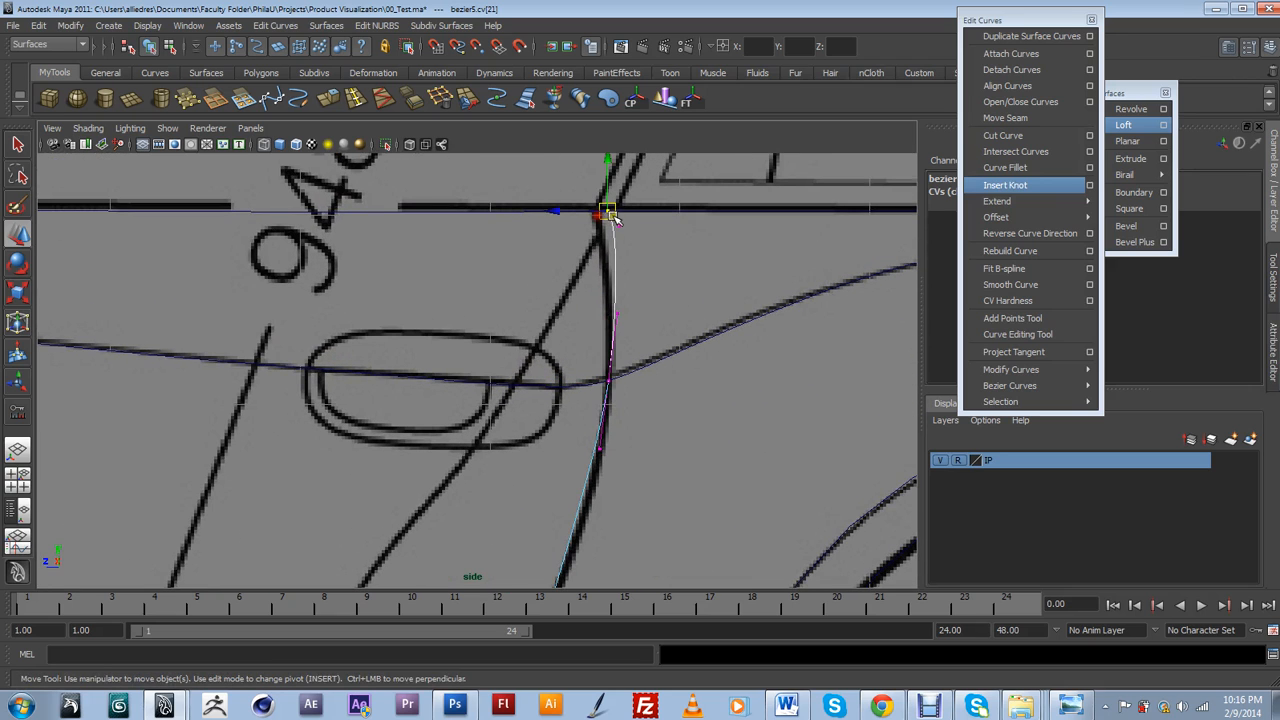
left_click_drag(598, 211, 597, 243)
left_click(606, 245)
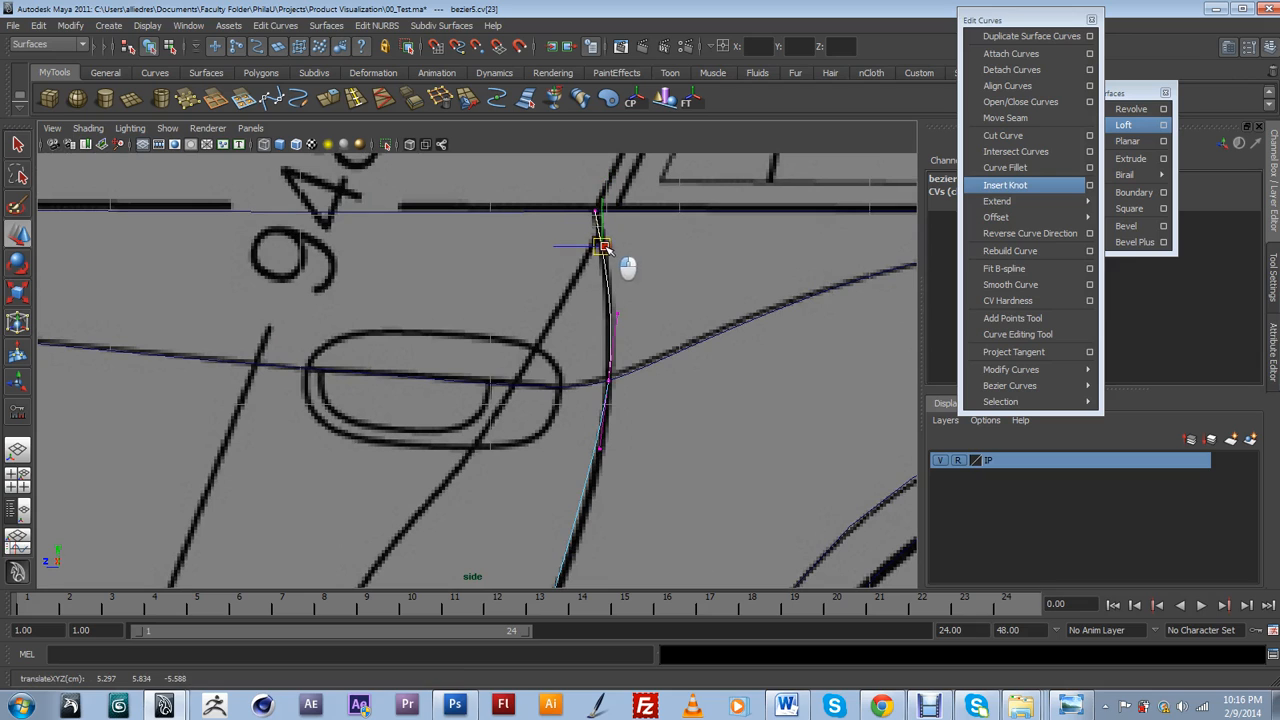
In the top view, move the door curve's lower rear anchor vertex to where the door's rear edge meets the outer body outline.
key("space")
left_click_drag(568, 304, 509, 311)
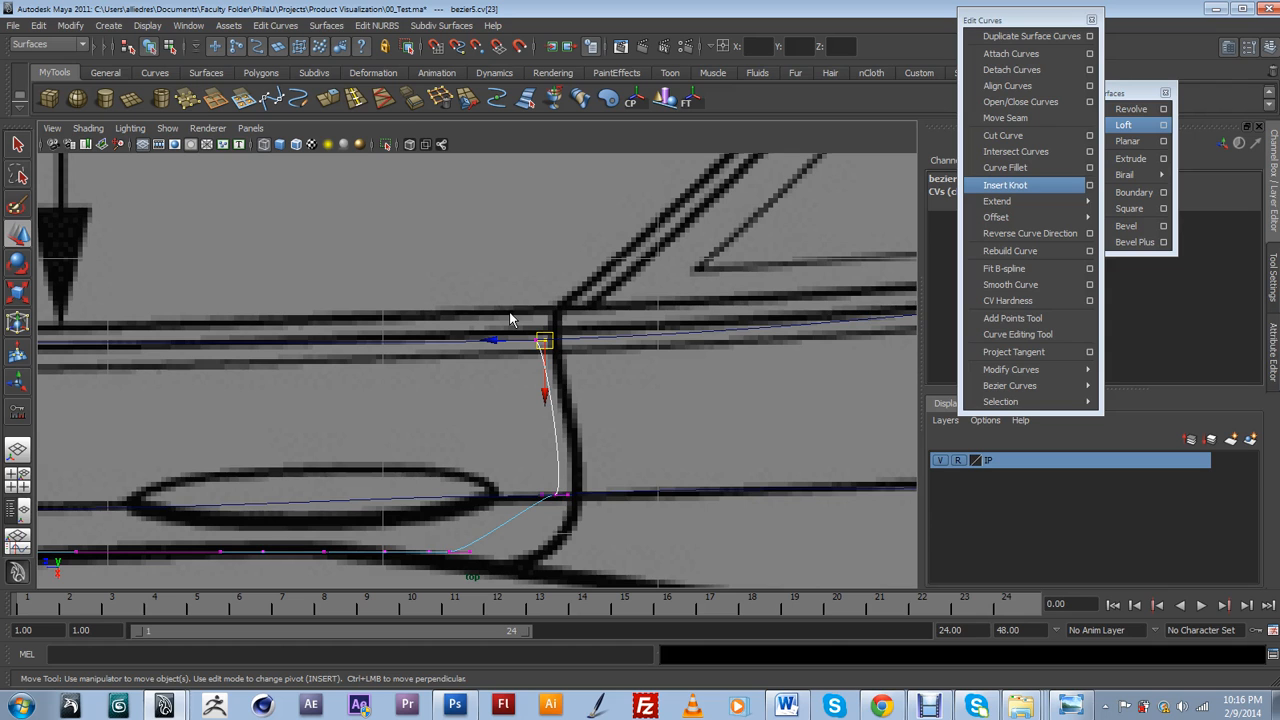
scroll(505, 341, "down", 5)
scroll(571, 503, "up", 5)
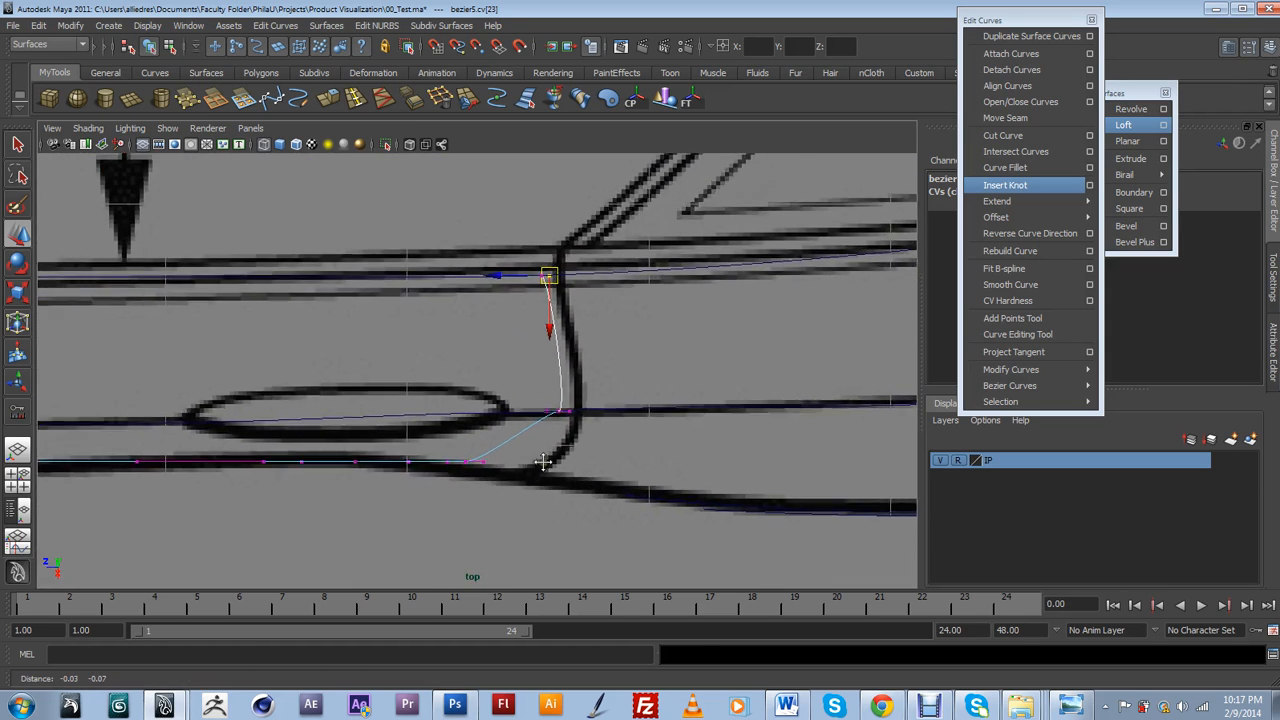
left_click(493, 449)
mouse_move(549, 465)
middle_mouse_down()
mouse_move(594, 488)
mouse_move(571, 464)
middle_mouse_up()
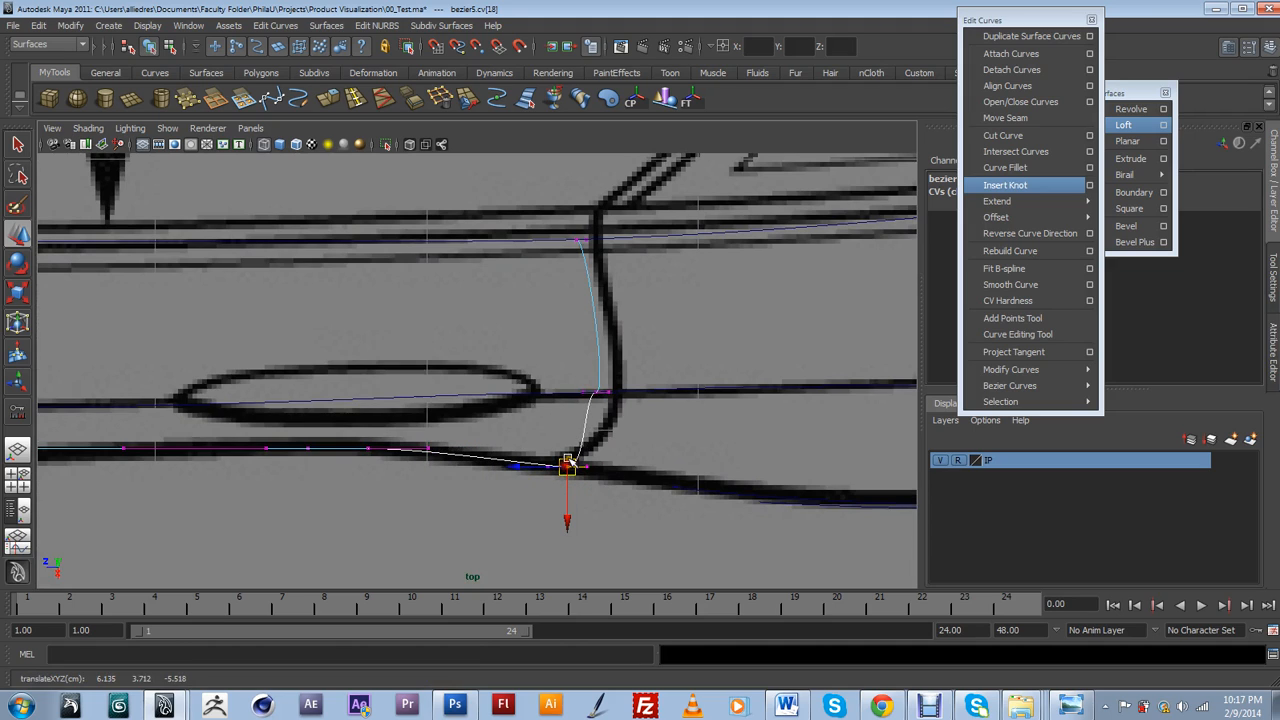
Adjust the vertices and tangent handles at the door curve's rear corner to follow the rounded door edge in the top view.
left_click(583, 396)
middle_click_drag(592, 423, 593, 421)
mouse_move(592, 420)
left_mouse_down()
mouse_move(583, 390)
mouse_move(600, 404)
left_mouse_up()
left_click(549, 472)
left_click(583, 452)
middle_click_drag(584, 453, 589, 469)
left_click(589, 464)
middle_click_drag(589, 464, 592, 393)
left_click(588, 394)
scroll(605, 320, "down", 5)
scroll(600, 343, "up", 3)
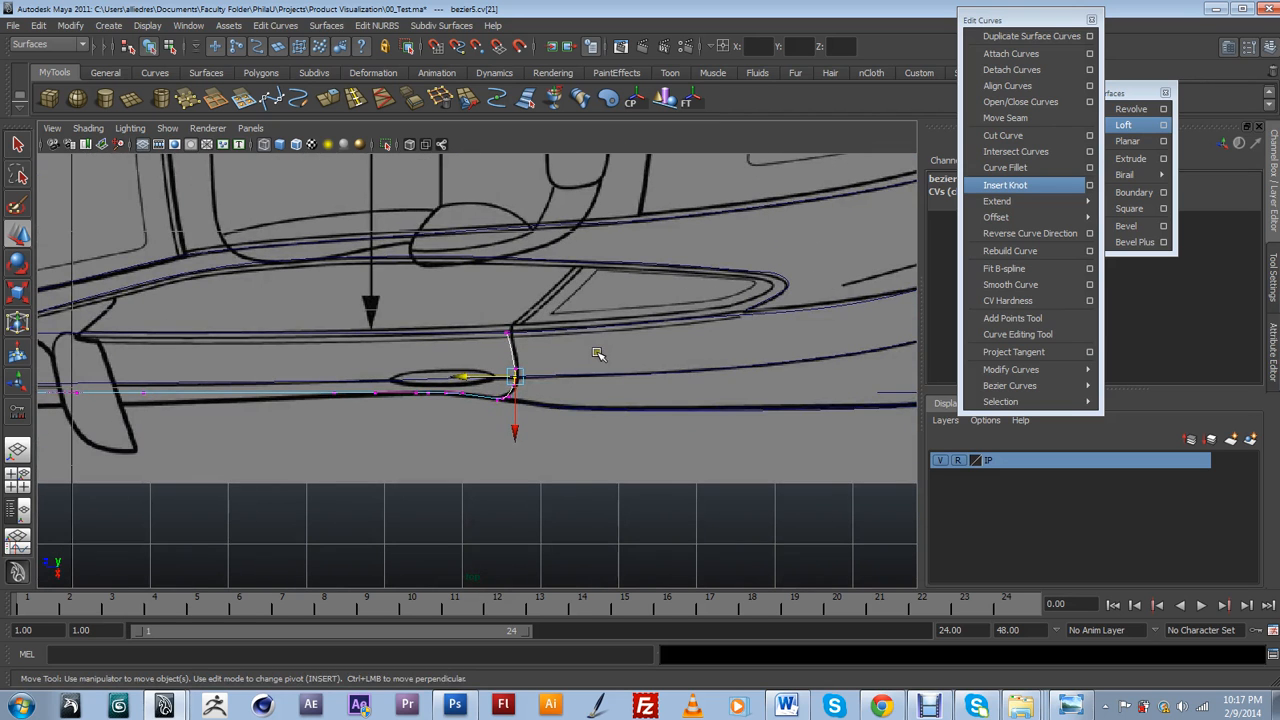
Reselect the door curve's control vertices and shift its waistline end vertex rearward toward the door's rear edge in the top view.
scroll(588, 370, "up", 6)
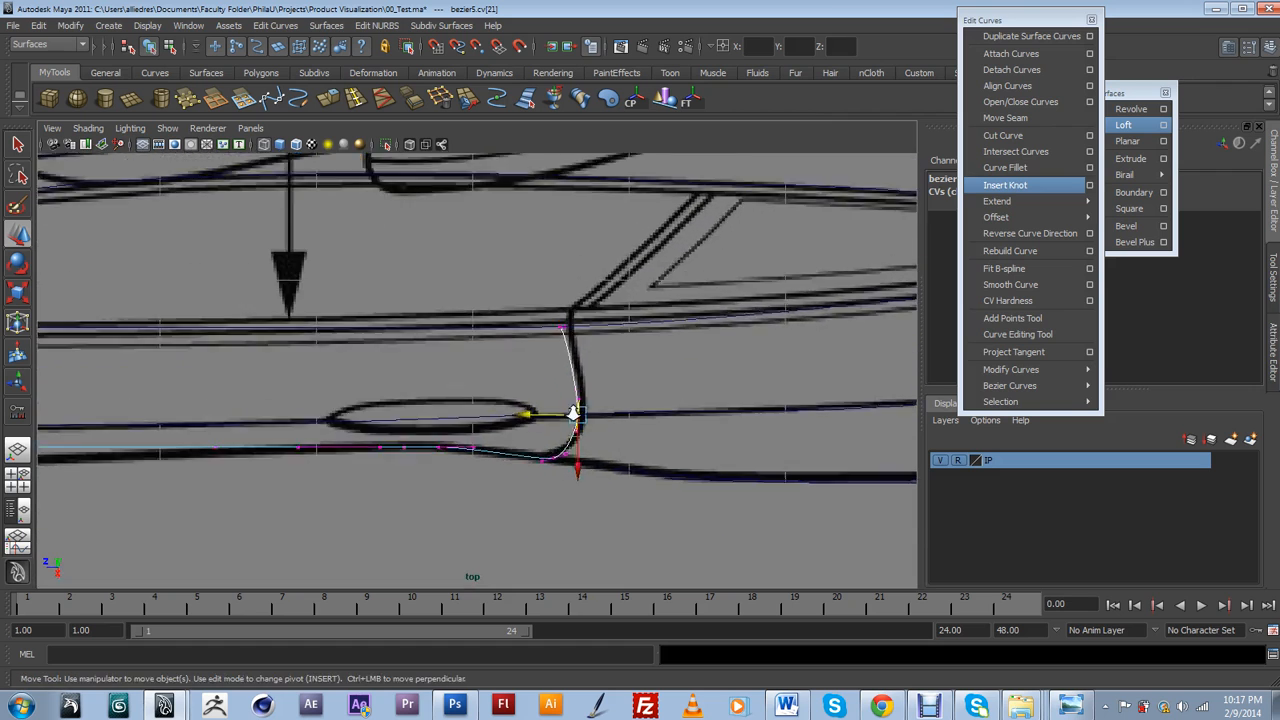
left_click(624, 302)
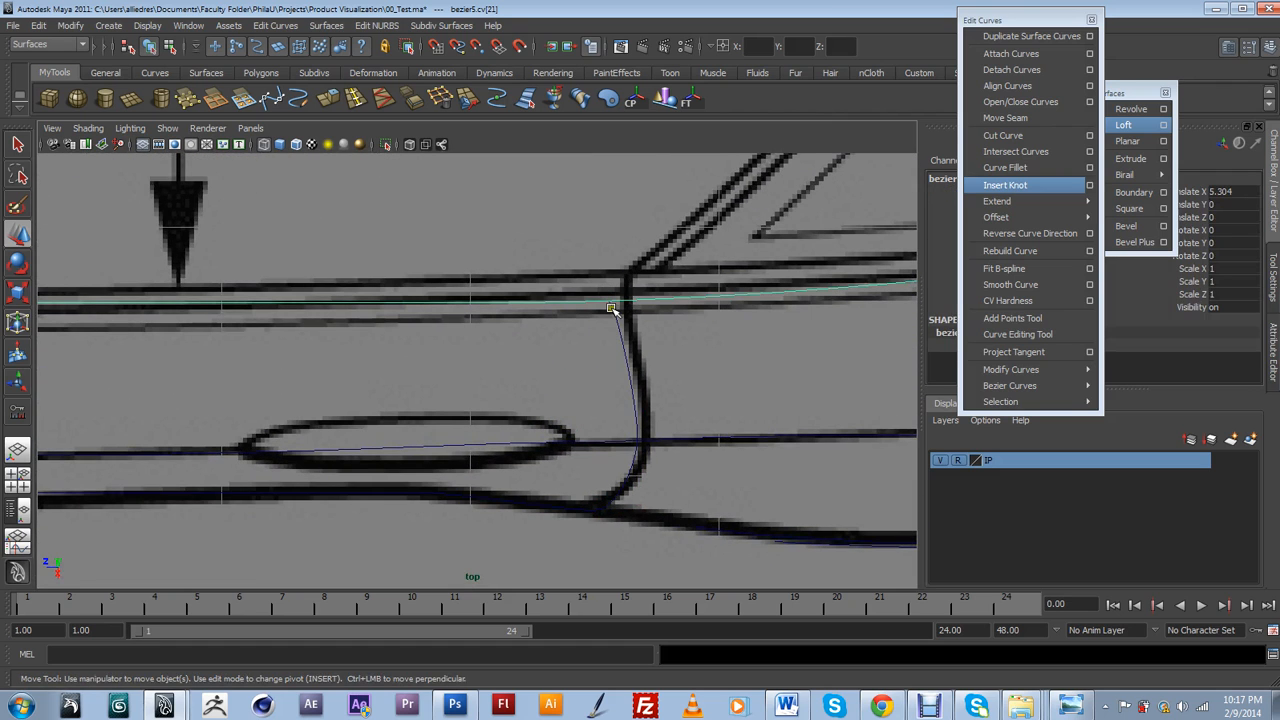
left_click(628, 332)
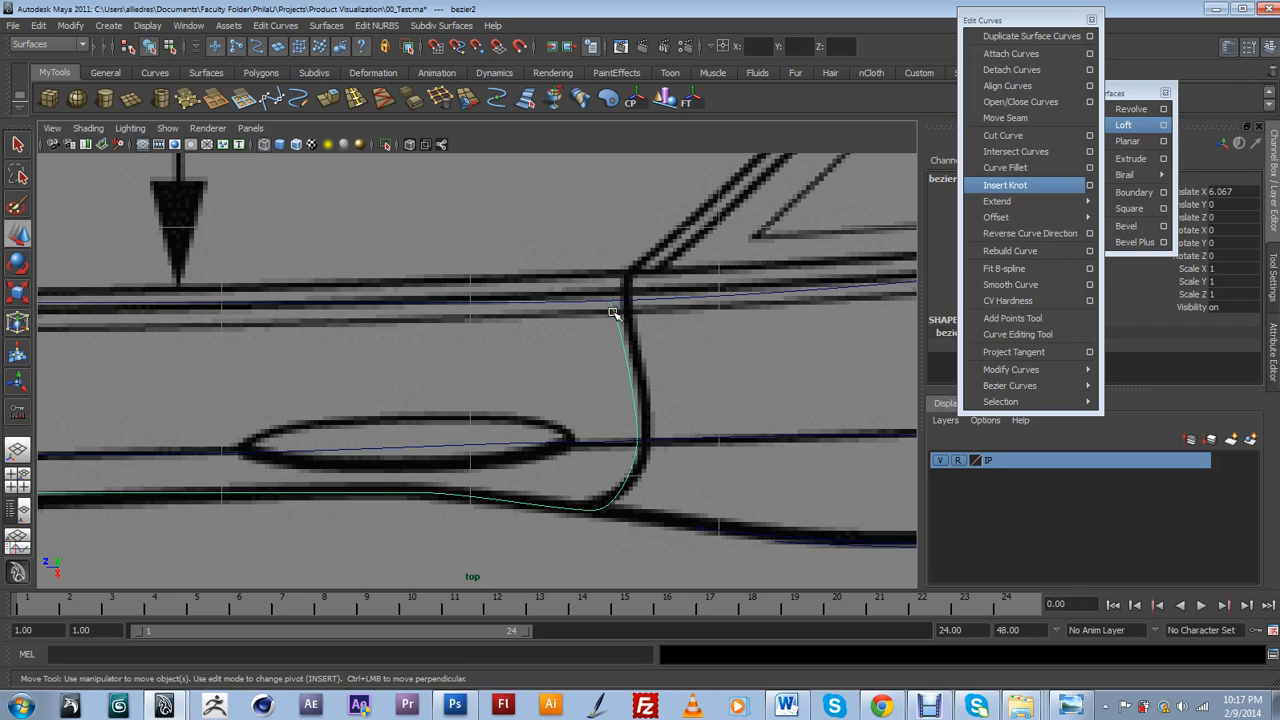
right_click_drag(611, 312, 546, 318)
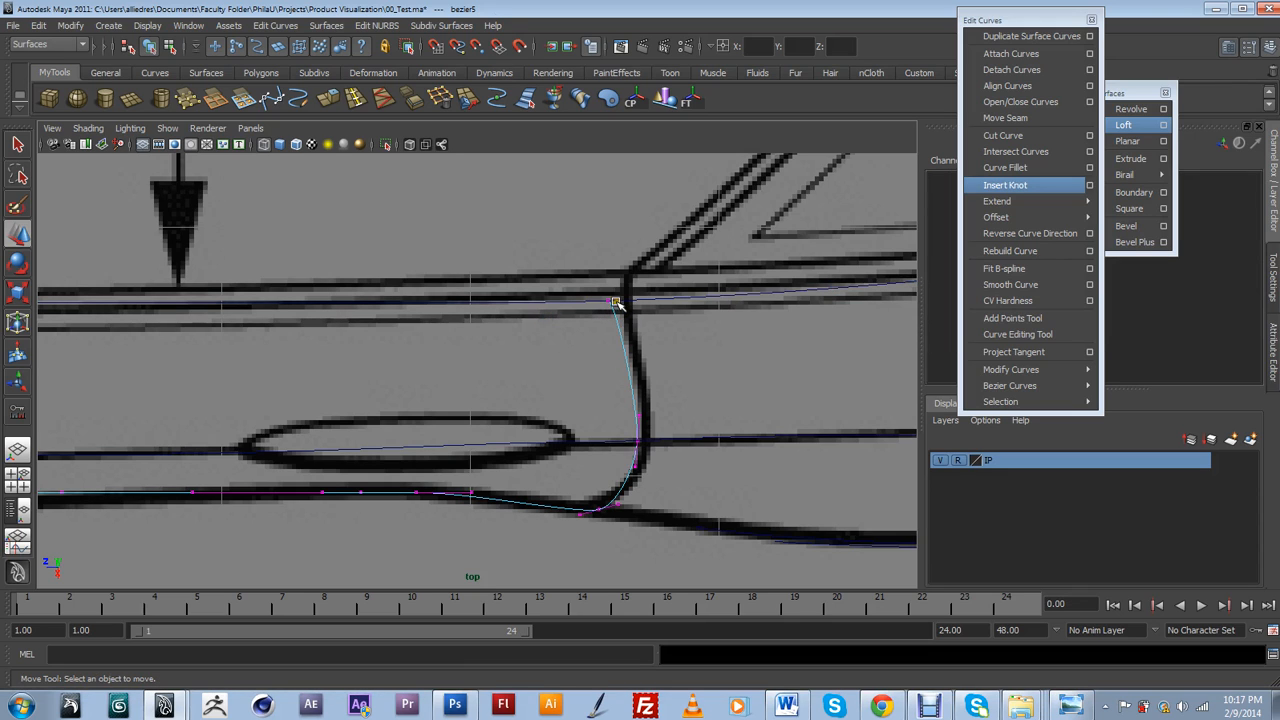
left_click(610, 303)
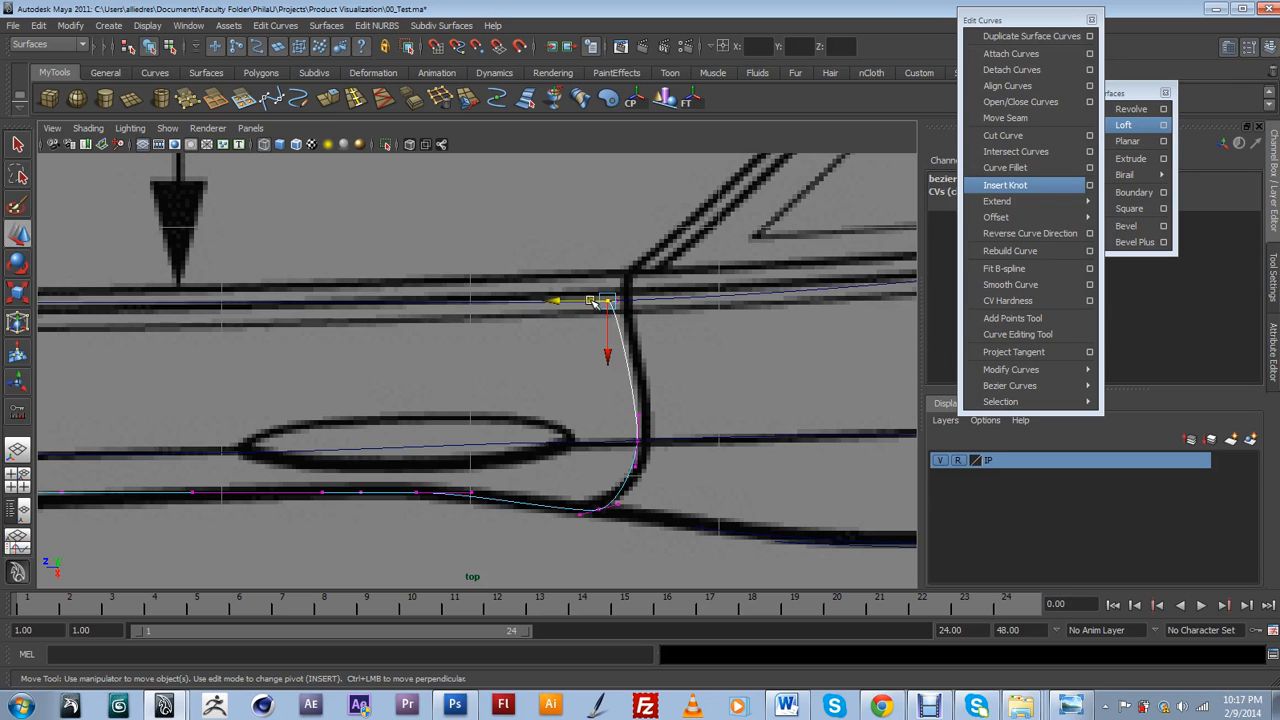
middle_click_drag(425, 510, 545, 466, "alt")
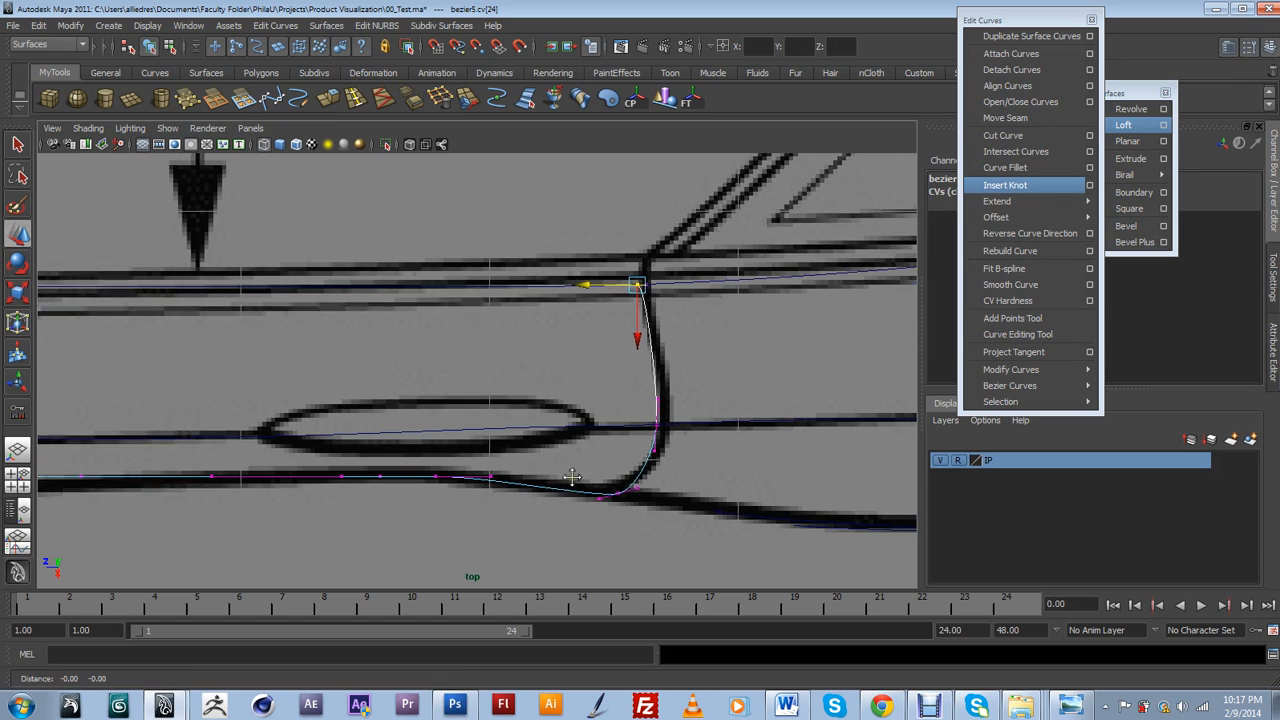
Move the door curve's anchor vertex beneath the side mirror outward onto the body outline in the top view.
right_click_drag(545, 466, 524, 444, "alt")
scroll(602, 437, "up", 2)
middle_click_drag(525, 444, 564, 446, "alt")
scroll(506, 451, "down", 8)
scroll(611, 416, "up", 5)
scroll(612, 416, "up", 1)
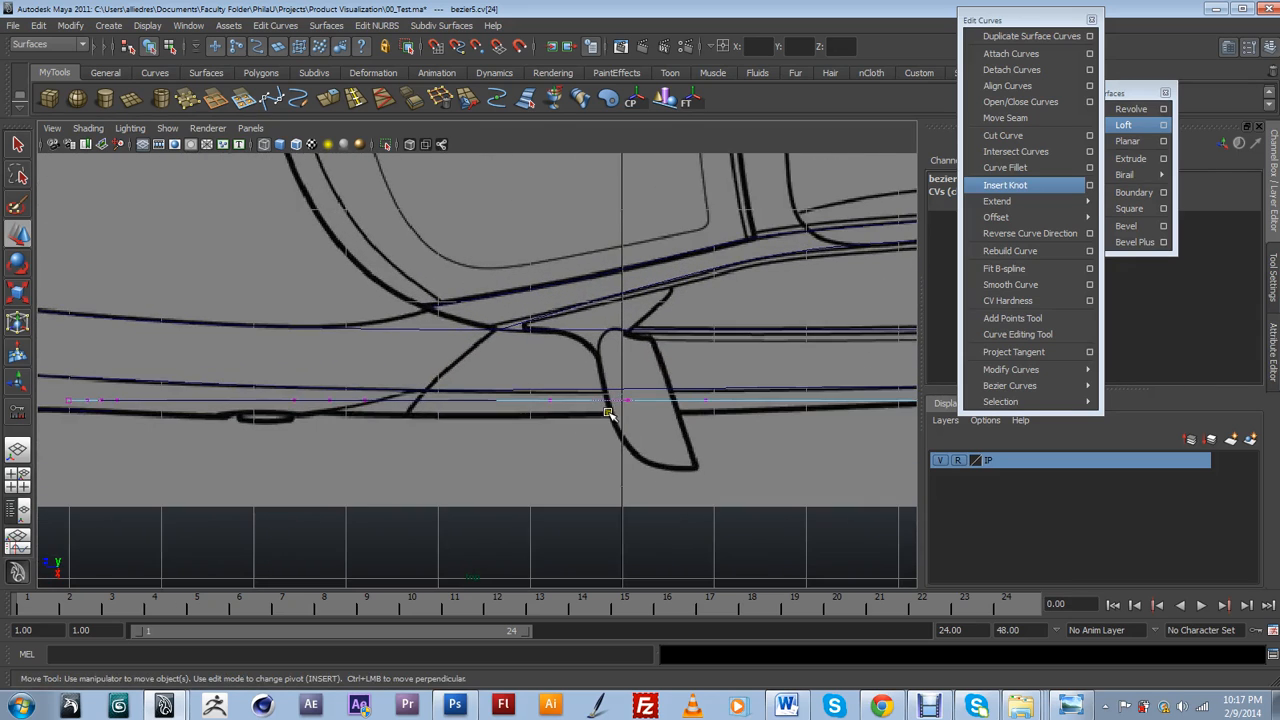
scroll(654, 418, "up", 1)
left_click_drag(573, 414, 551, 478)
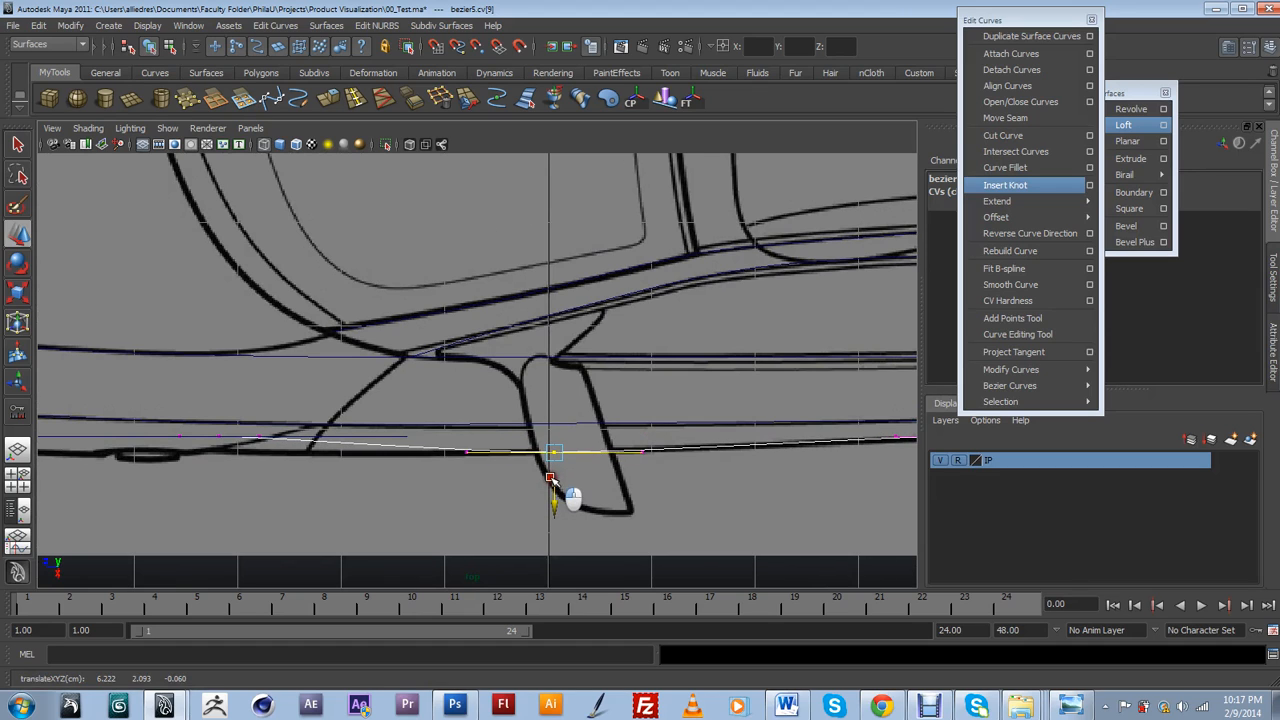
Move the door curve's anchor just behind the side marker outward onto the body outline in the top view.
middle_click_drag(369, 489, 619, 458, "alt")
left_click_drag(528, 402, 471, 412)
key("ctrl+z")
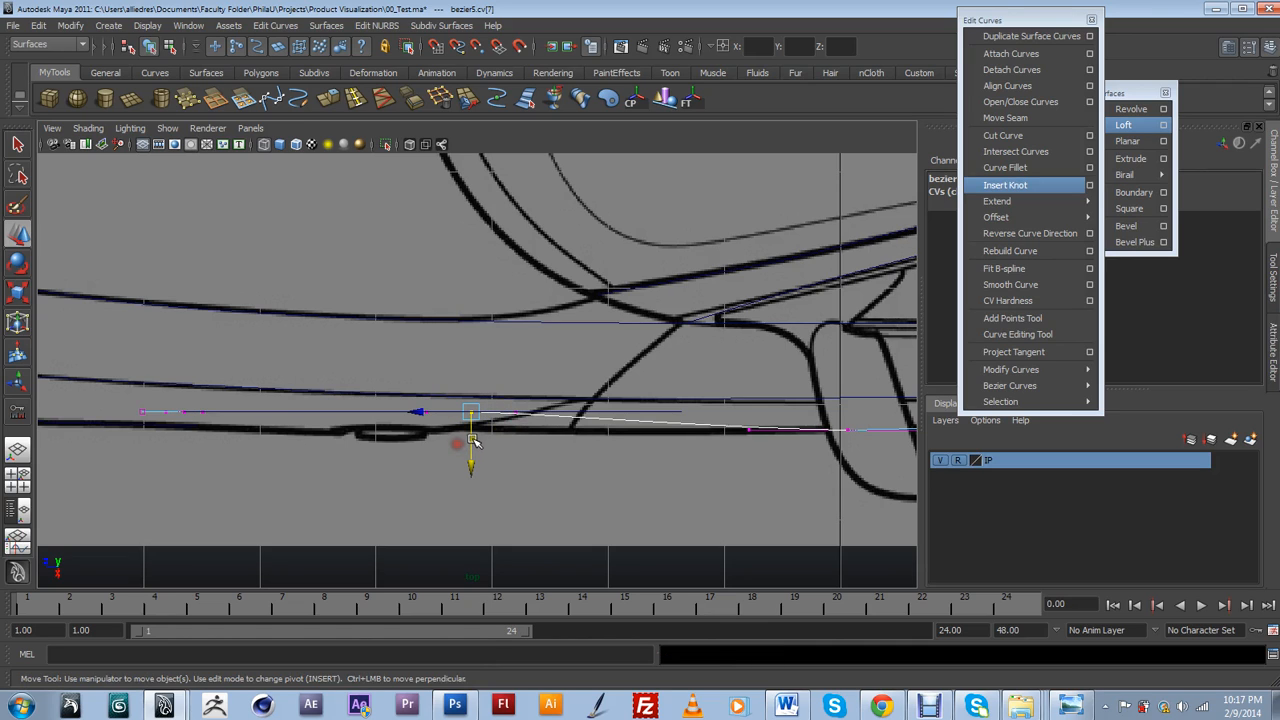
left_click_drag(468, 459, 468, 475)
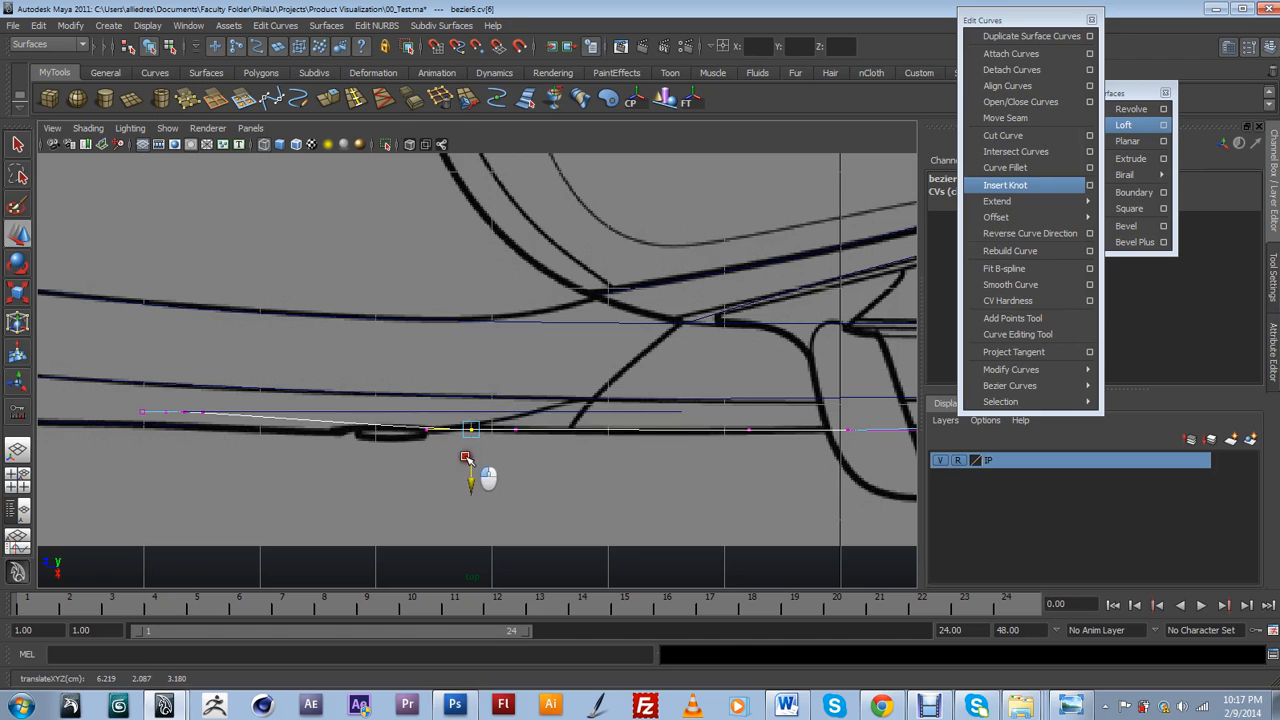
Move the next anchor, ahead of the side marker, outward onto the body outline in the top view.
scroll(408, 455, "up", 1)
middle_click_drag(406, 456, 649, 425, "alt")
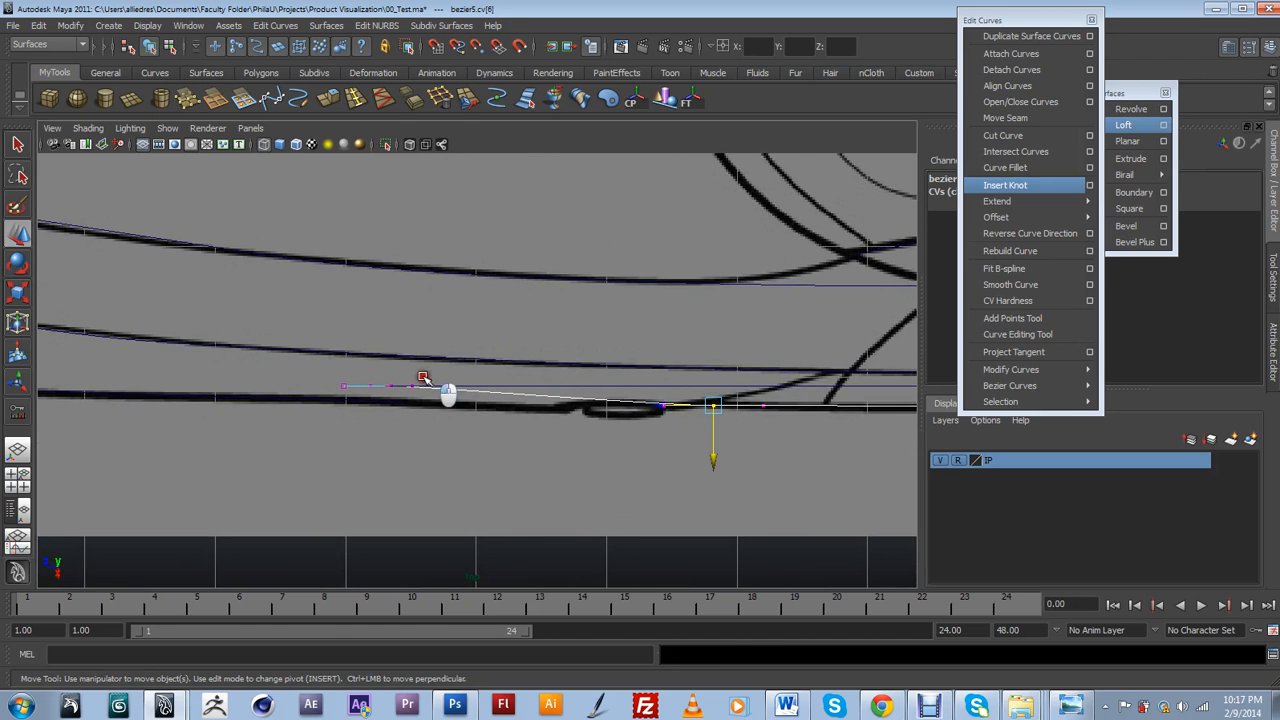
left_click(390, 387)
mouse_move(389, 437)
left_mouse_down()
mouse_move(392, 455)
mouse_move(395, 420)
left_mouse_up()
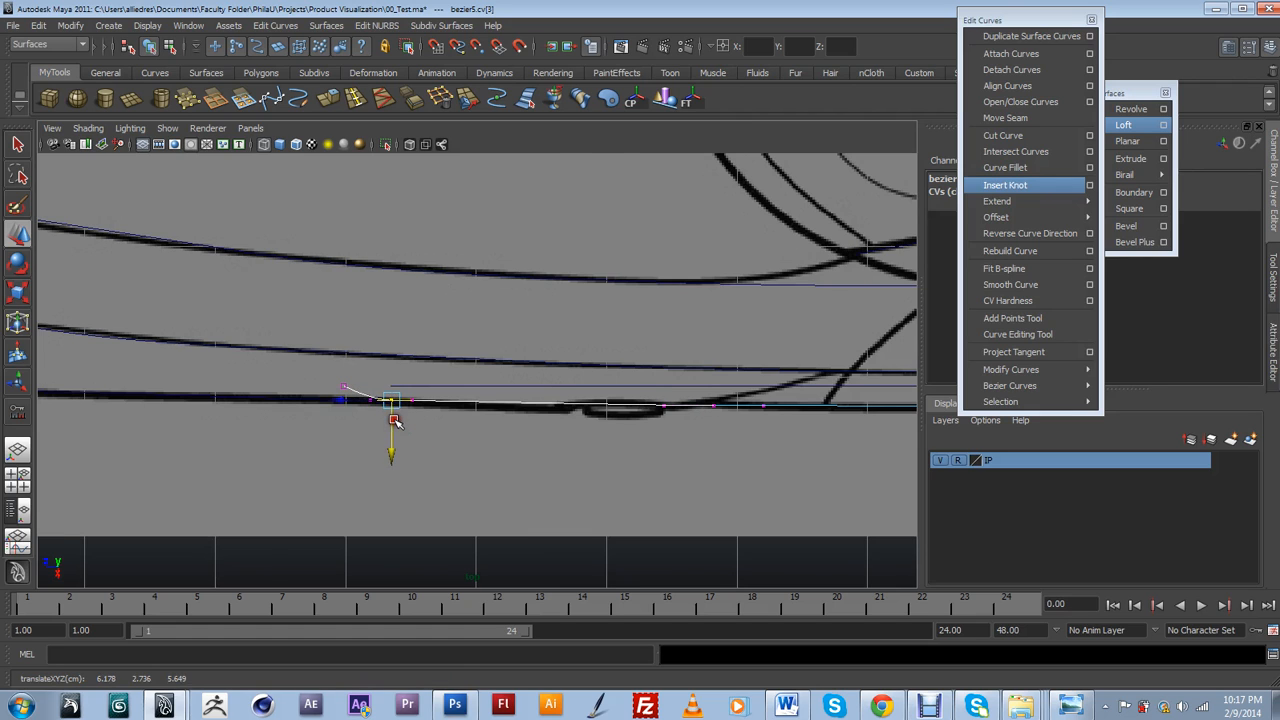
Move the door curve's front end vertex outward onto the body outline in the top view.
scroll(395, 420, "down", 3)
left_click(407, 380)
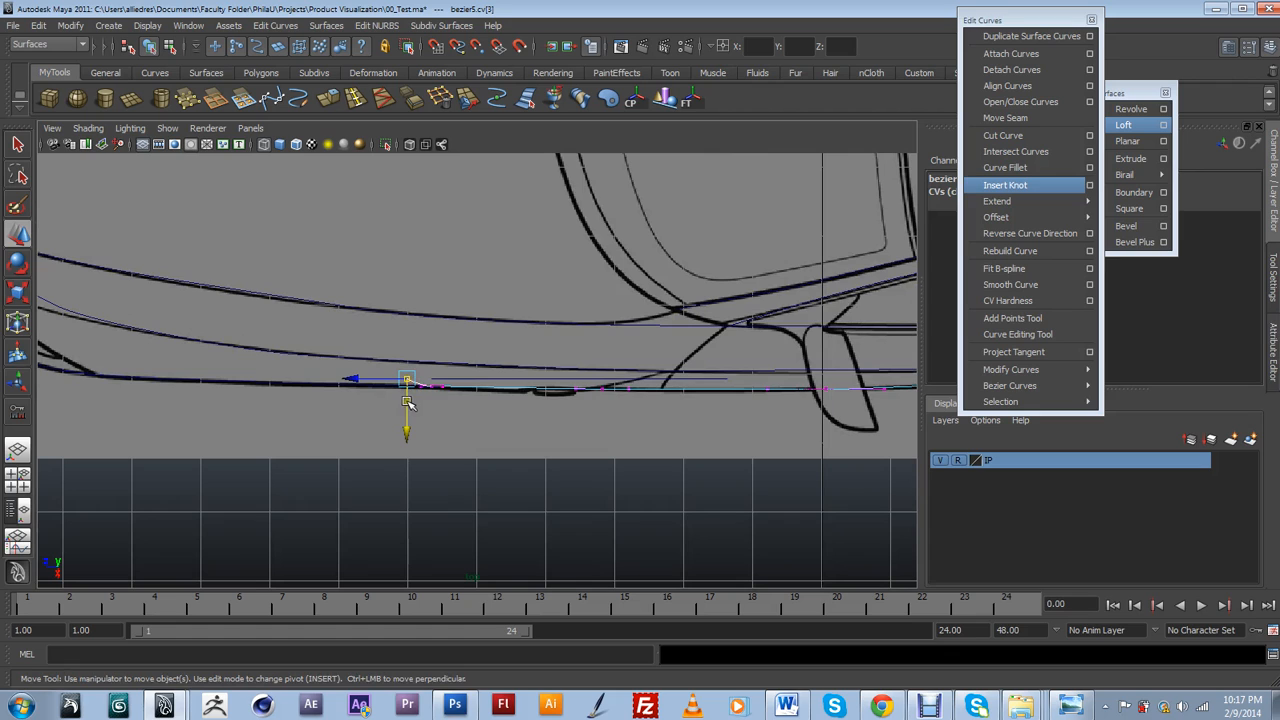
left_click_drag(407, 410, 407, 406)
scroll(407, 406, "up", 3)
scroll(409, 405, "up", 3)
scroll(598, 447, "down", 5)
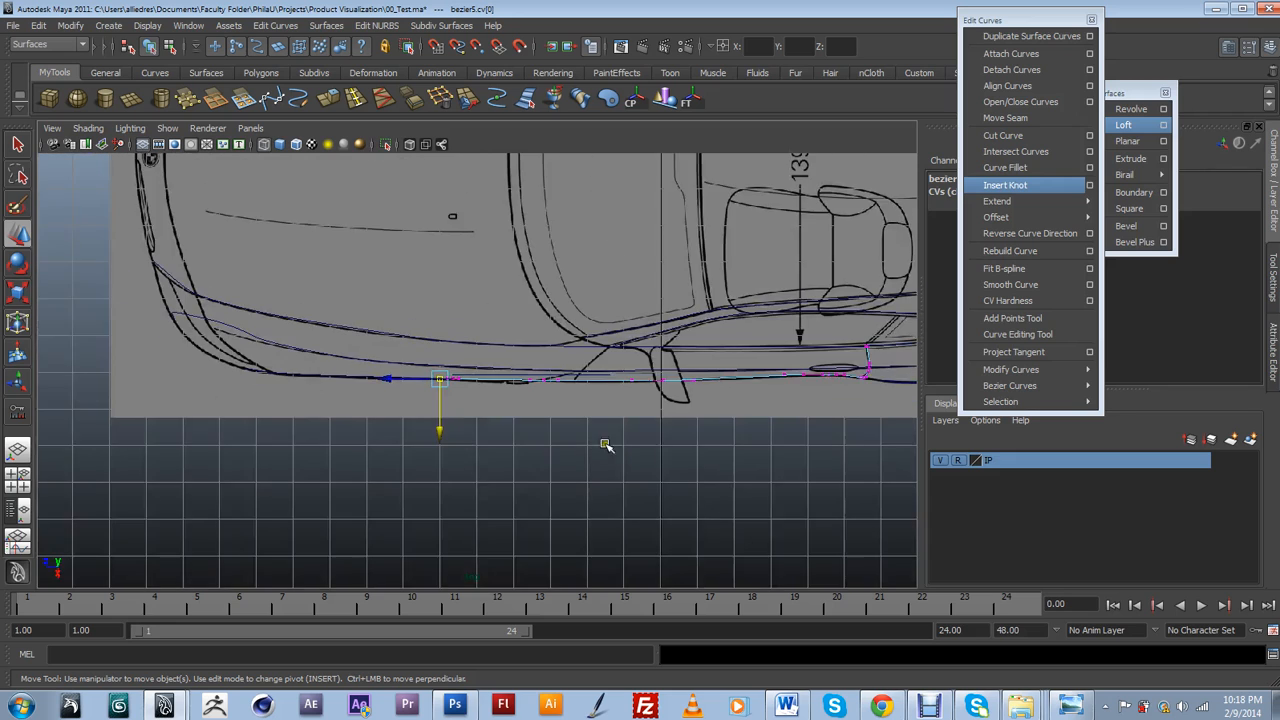
In the side view, shift the door curve's anchor below the handle horizontally onto the door's rear edge.
middle_click_drag(727, 441, 598, 443, "alt")
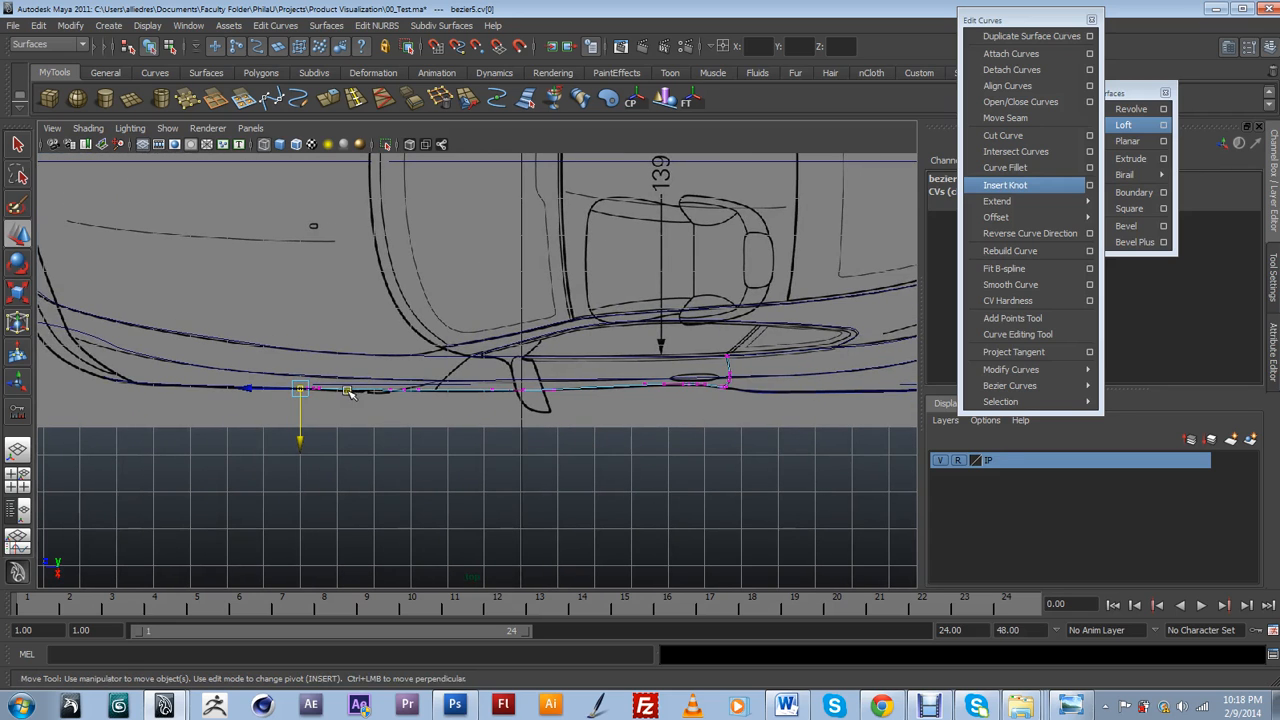
left_click(670, 396)
left_click_drag(670, 394, 463, 400, "alt")
key("space")
scroll(463, 400, "down", 10)
scroll(537, 417, "up", 2)
middle_click_drag(514, 494, 572, 422, "alt")
scroll(573, 408, "up", 3)
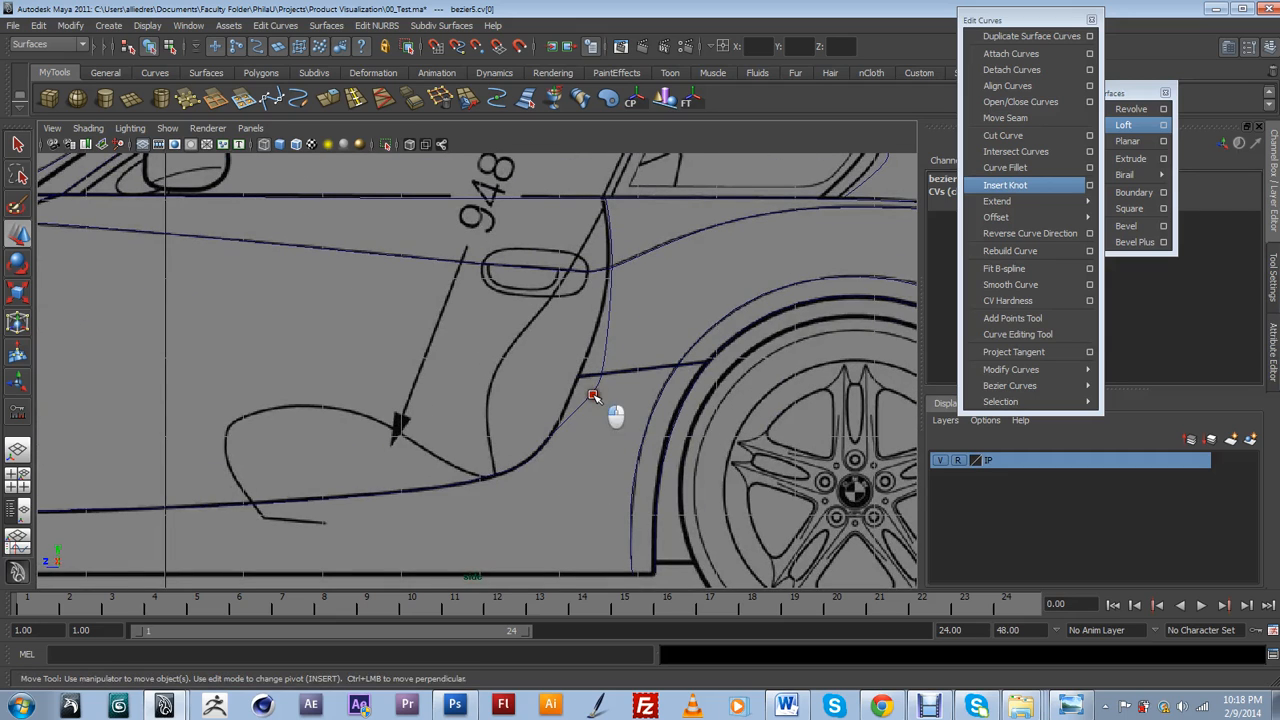
left_click(592, 396)
right_click_drag(592, 396, 557, 399)
left_click(592, 380)
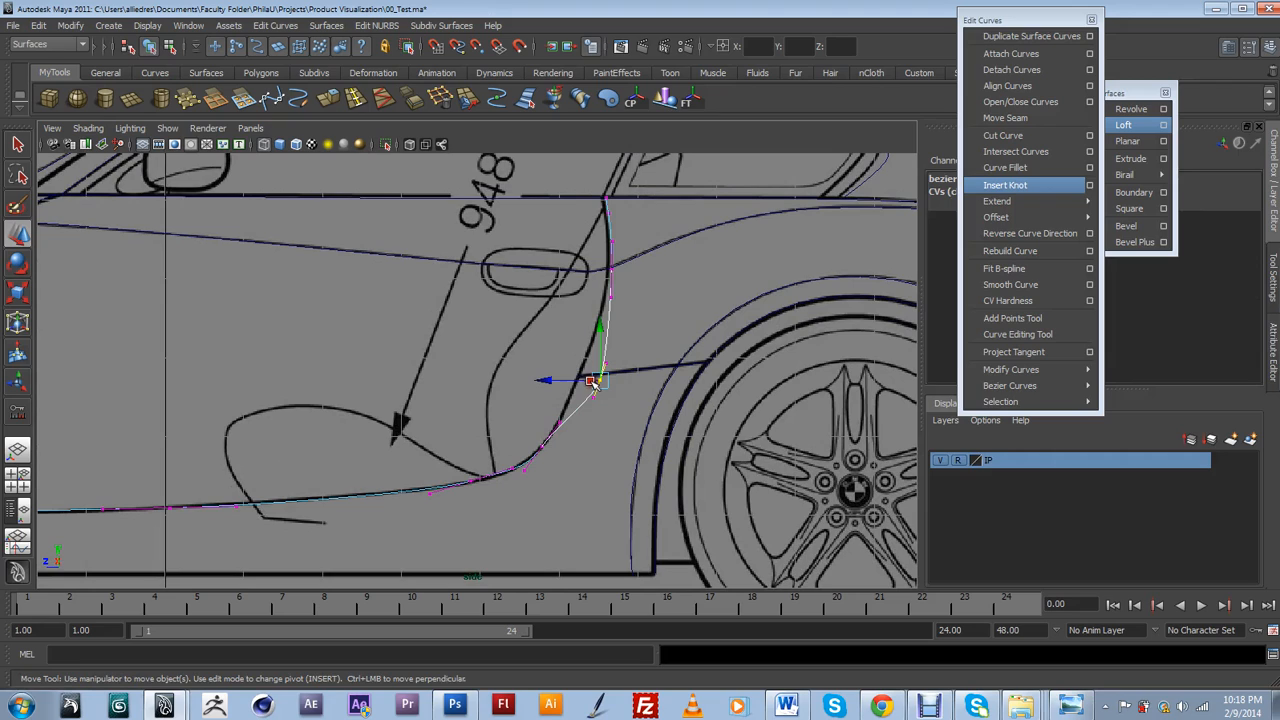
left_click_drag(561, 381, 541, 381)
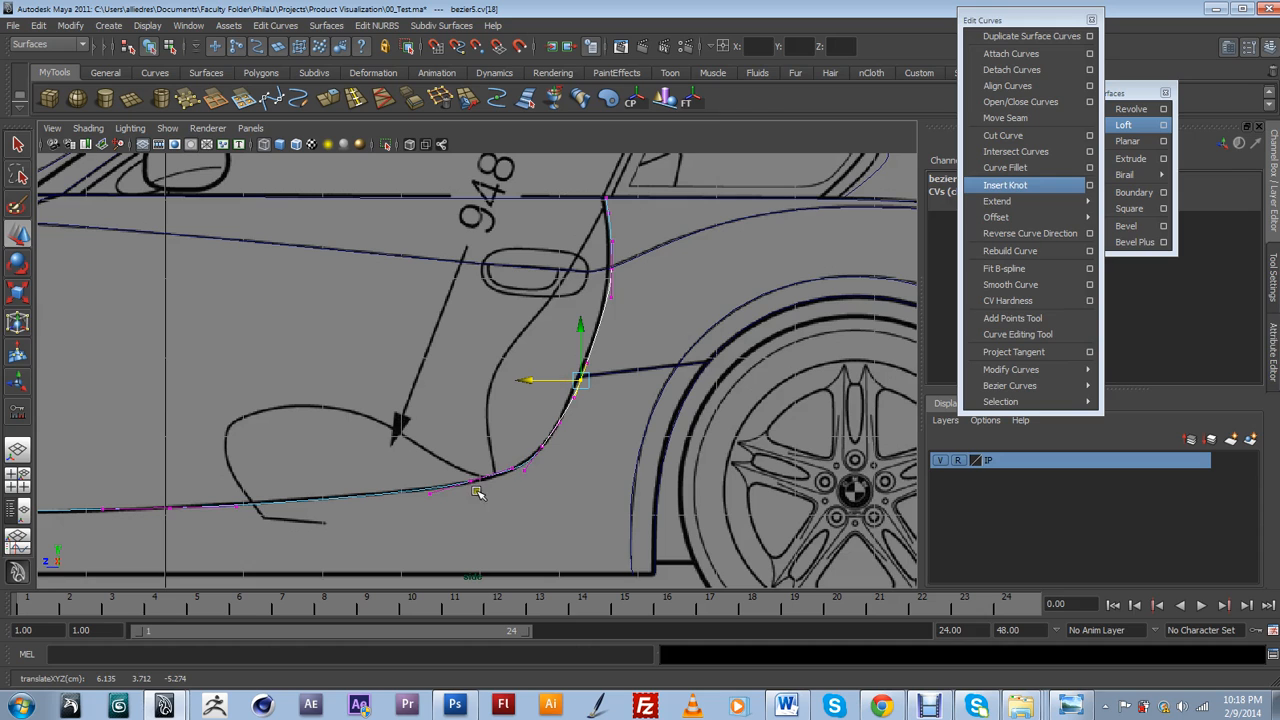
Raise the tangent handles along the door's bottom edge so the curve follows the blueprint line in the side view.
middle_click_drag(482, 492, 649, 433, "alt")
left_click_drag(424, 462, 405, 412)
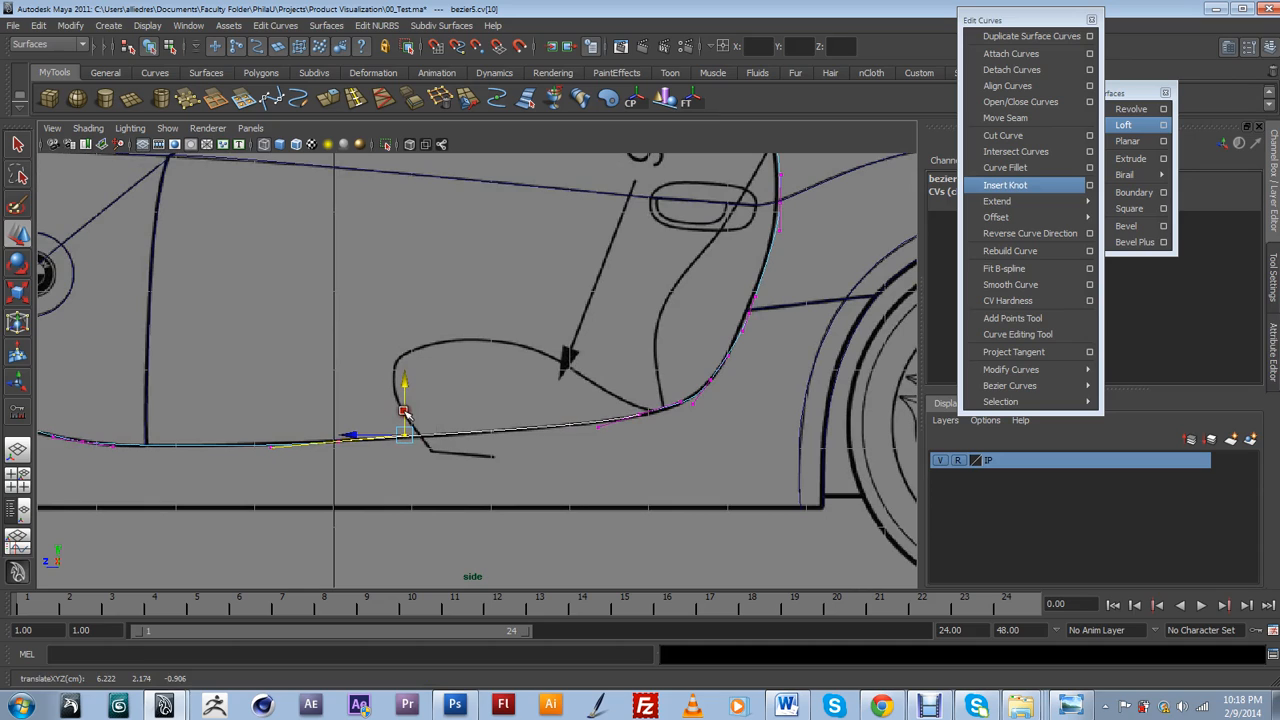
left_click(645, 415)
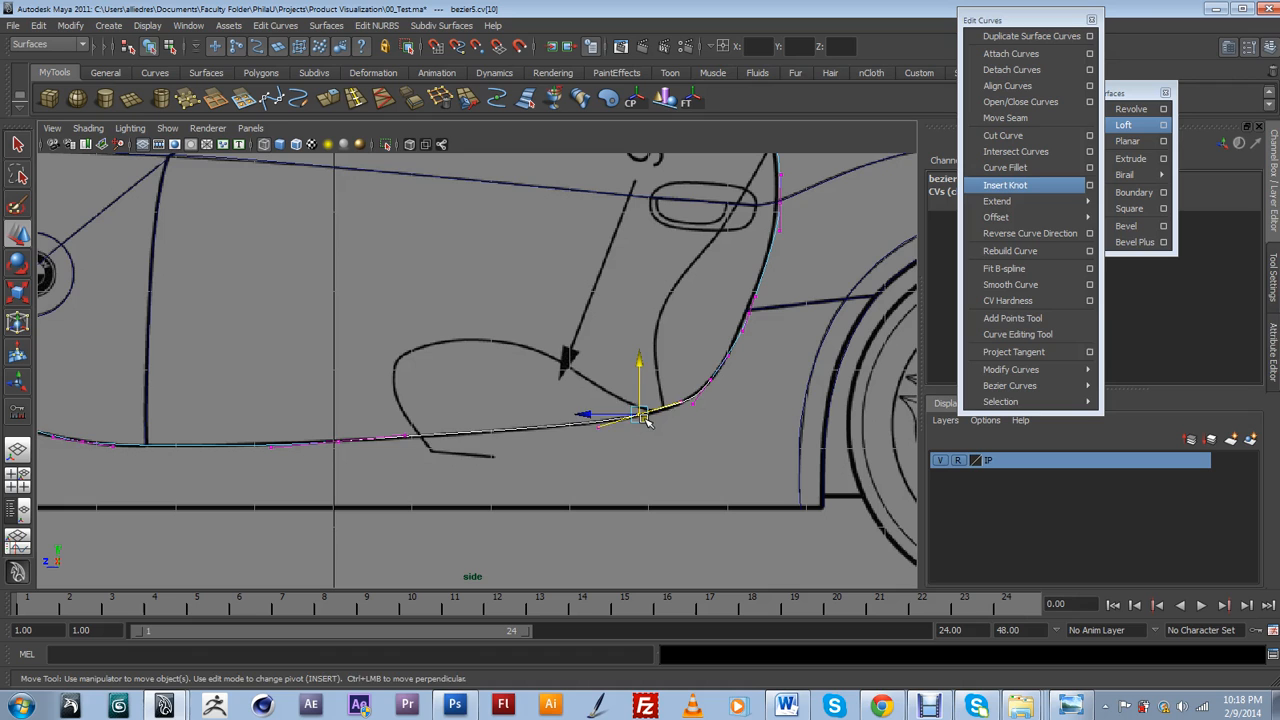
left_click(598, 431)
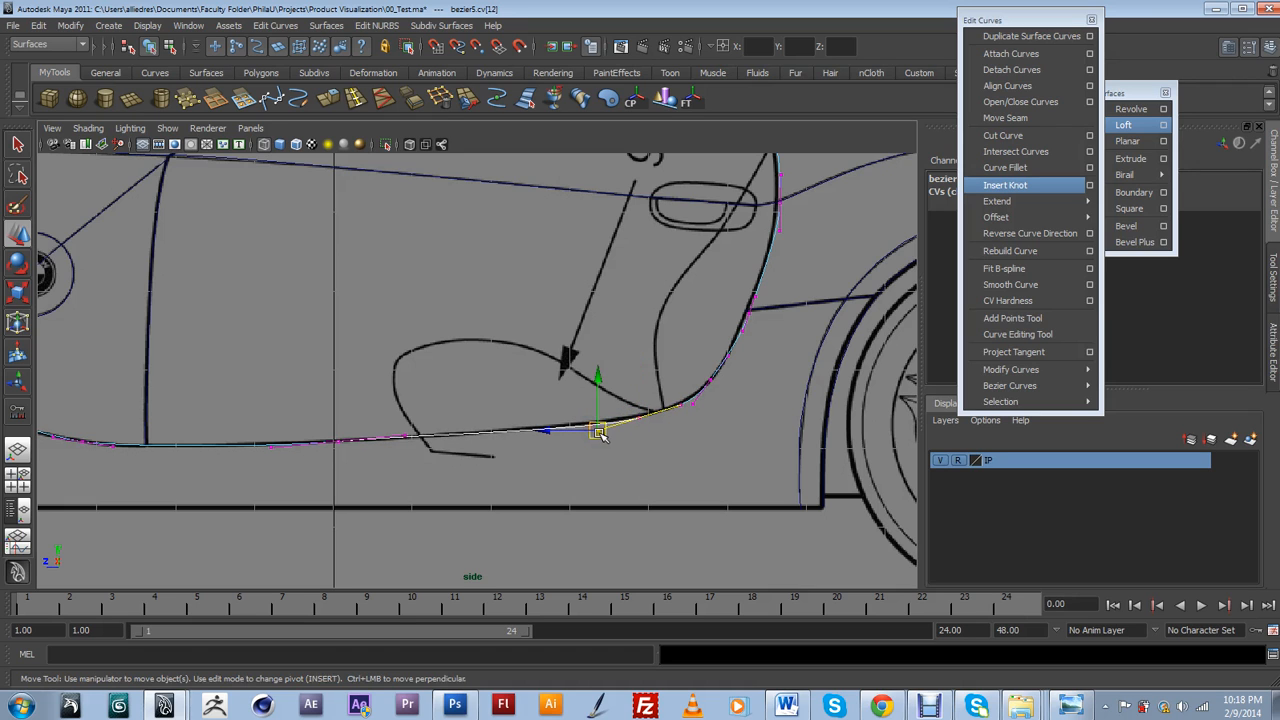
left_click_drag(597, 429, 595, 423)
Extend the forward tangent handle near the door's lower front corner along the lower body line toward the front wheel.
scroll(734, 381, "up", 1)
middle_click_drag(736, 380, 578, 424, "alt")
scroll(638, 310, "down", 2)
middle_click_drag(640, 311, 868, 285, "alt")
scroll(430, 471, "up", 1)
middle_click_drag(412, 475, 579, 455, "alt")
scroll(579, 455, "up", 2)
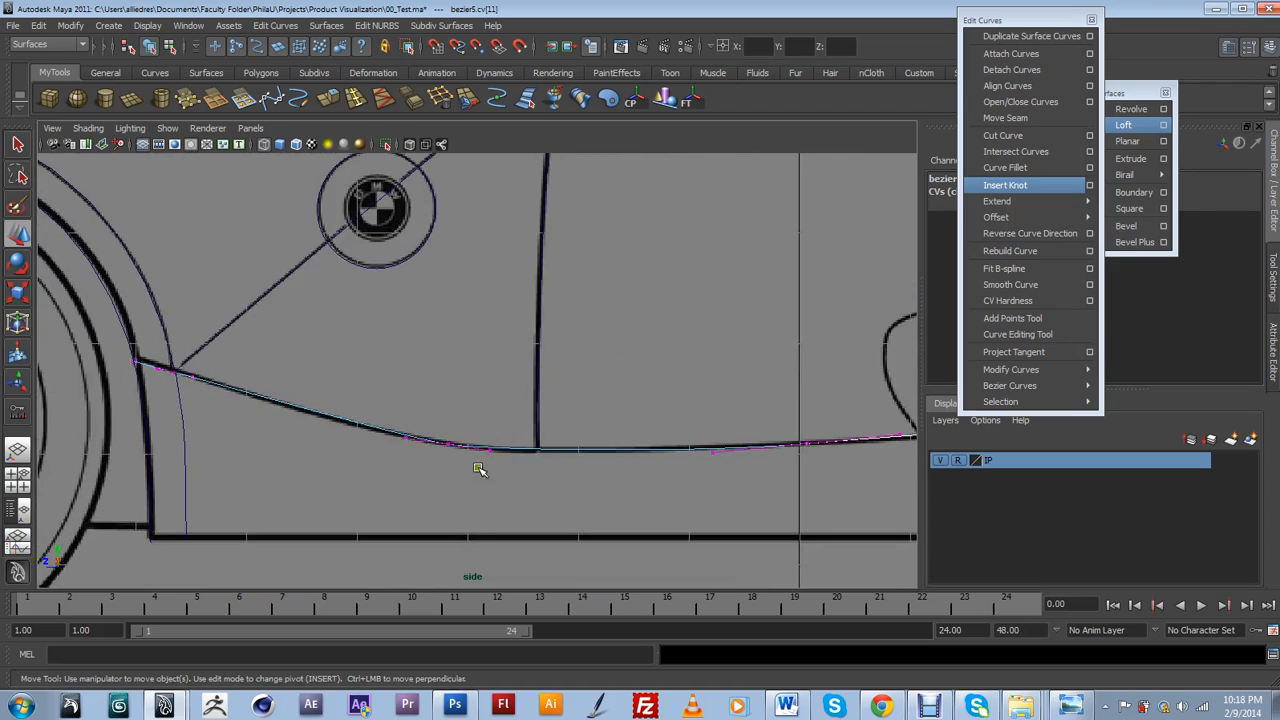
left_click(405, 437)
left_click_drag(405, 438, 383, 433)
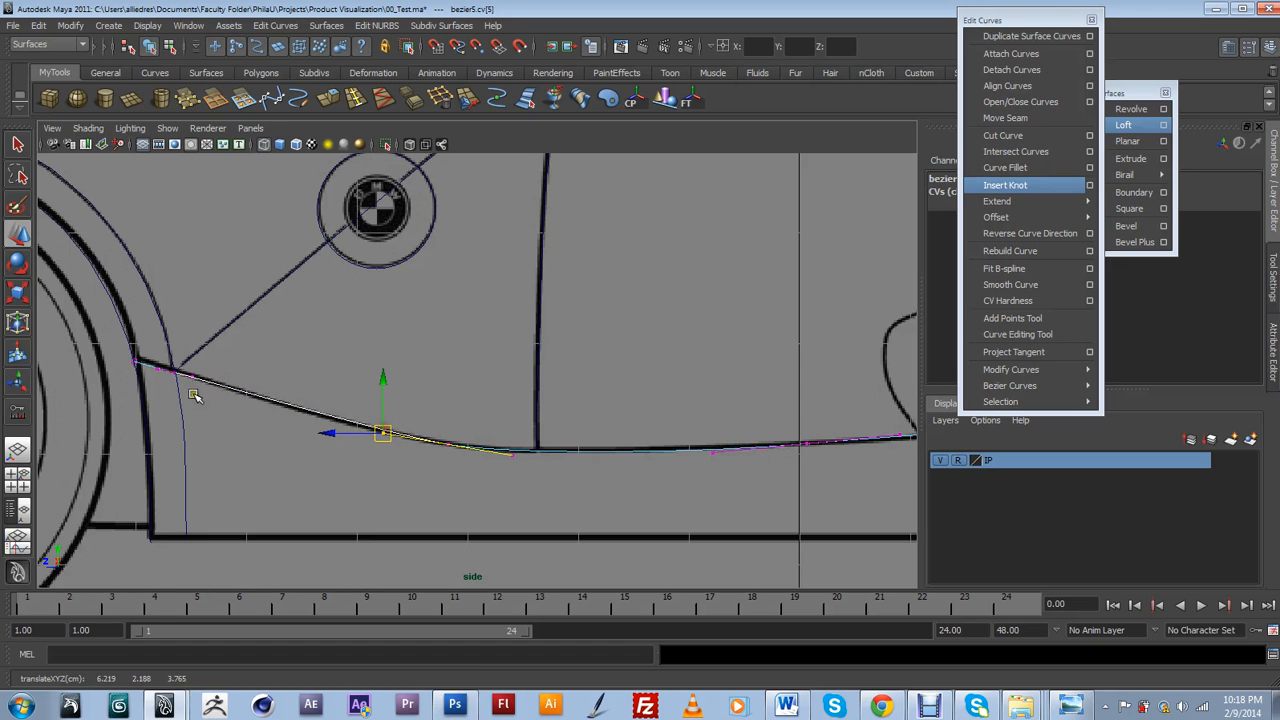
Move the curve's front end vertex up along the front wheel-arch curve, and raise the neighbouring anchor onto the lower body line.
middle_click_drag(162, 399, 569, 414, "alt")
scroll(569, 414, "up", 2)
middle_click_drag(674, 427, 520, 408, "alt")
scroll(520, 406, "up", 1)
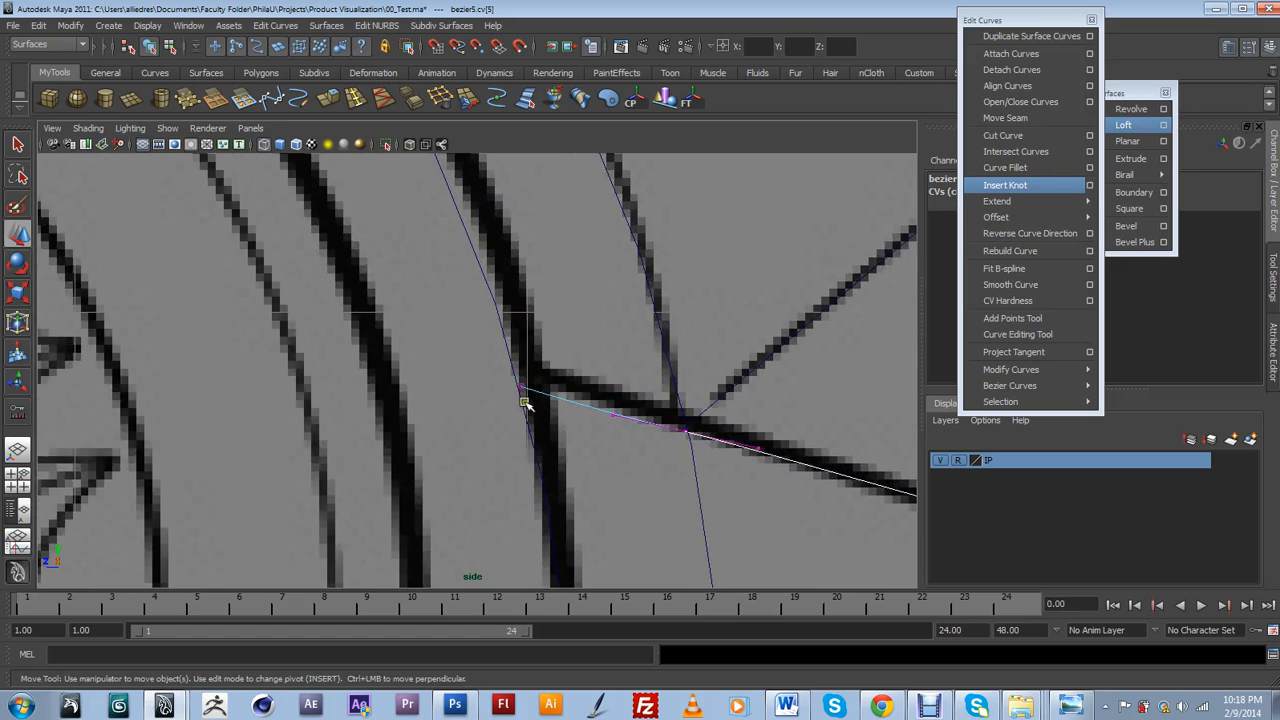
left_click(520, 387)
left_click_drag(510, 388, 510, 360)
left_click(680, 436)
left_click_drag(688, 432, 687, 426)
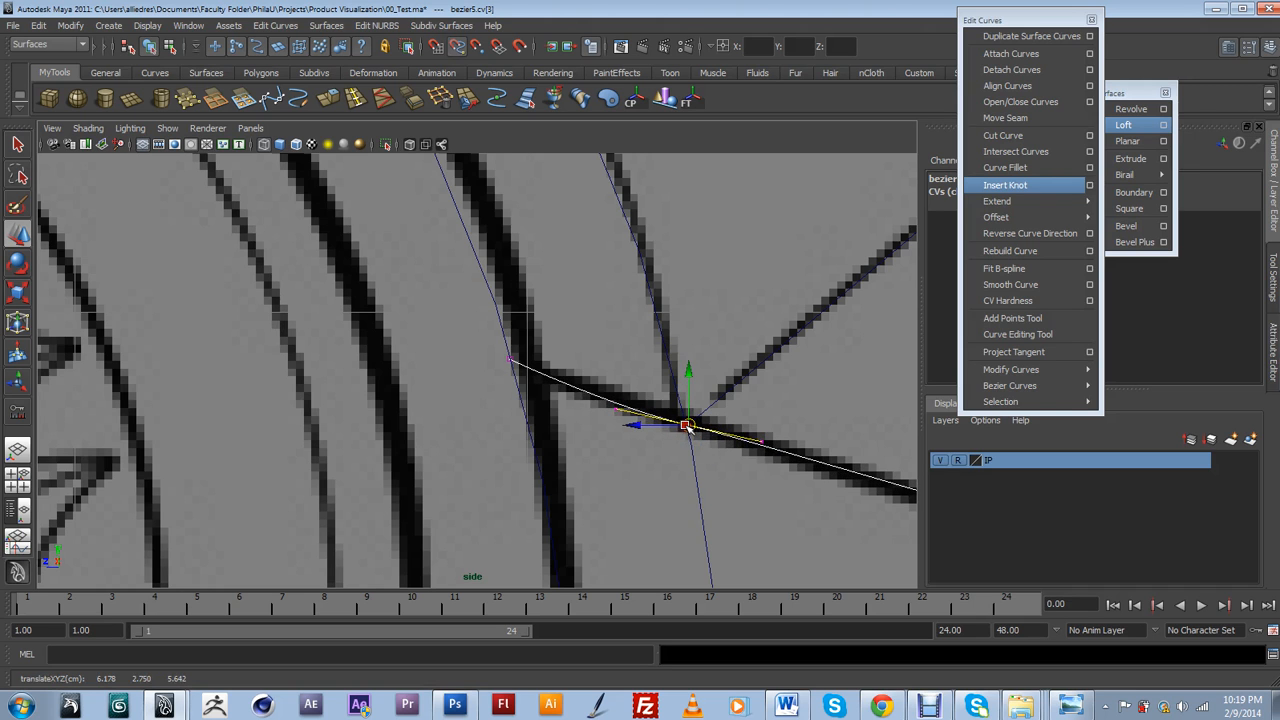
Select the door curve and examine its shape in the side, perspective and front views.
scroll(716, 452, "down", 15)
scroll(716, 454, "up", 1)
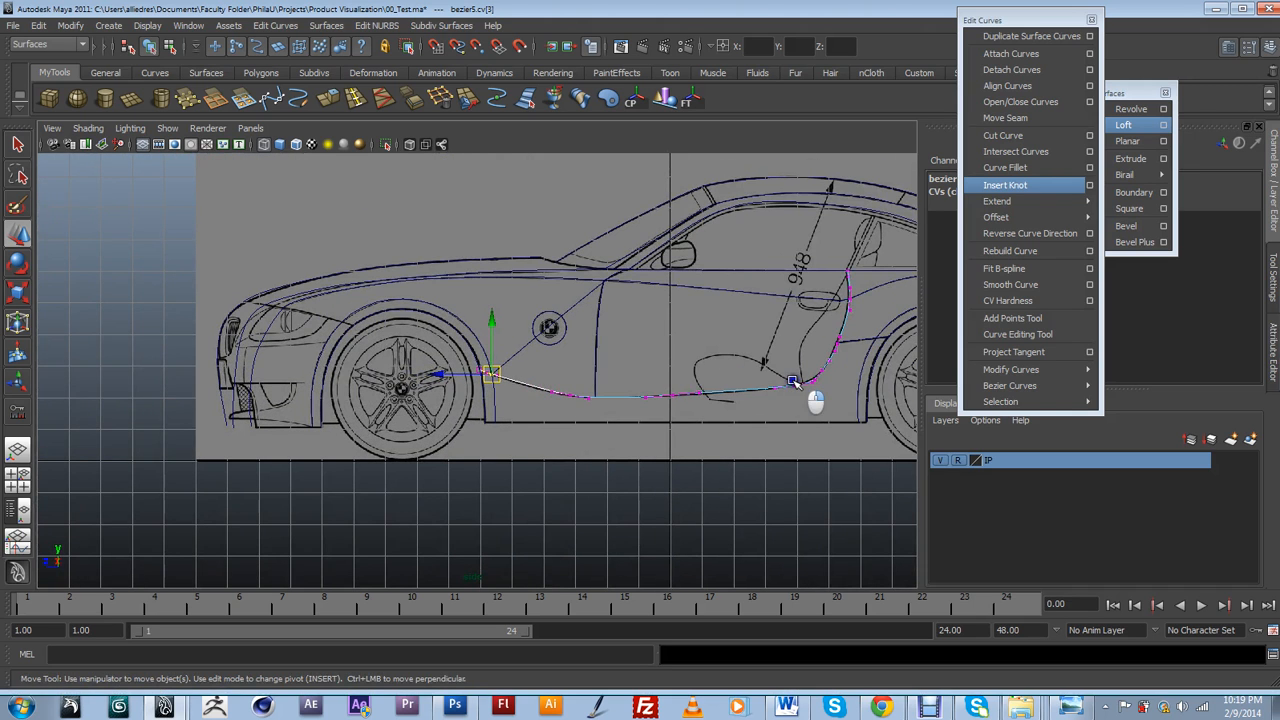
key("space")
left_click_drag(733, 376, 570, 408)
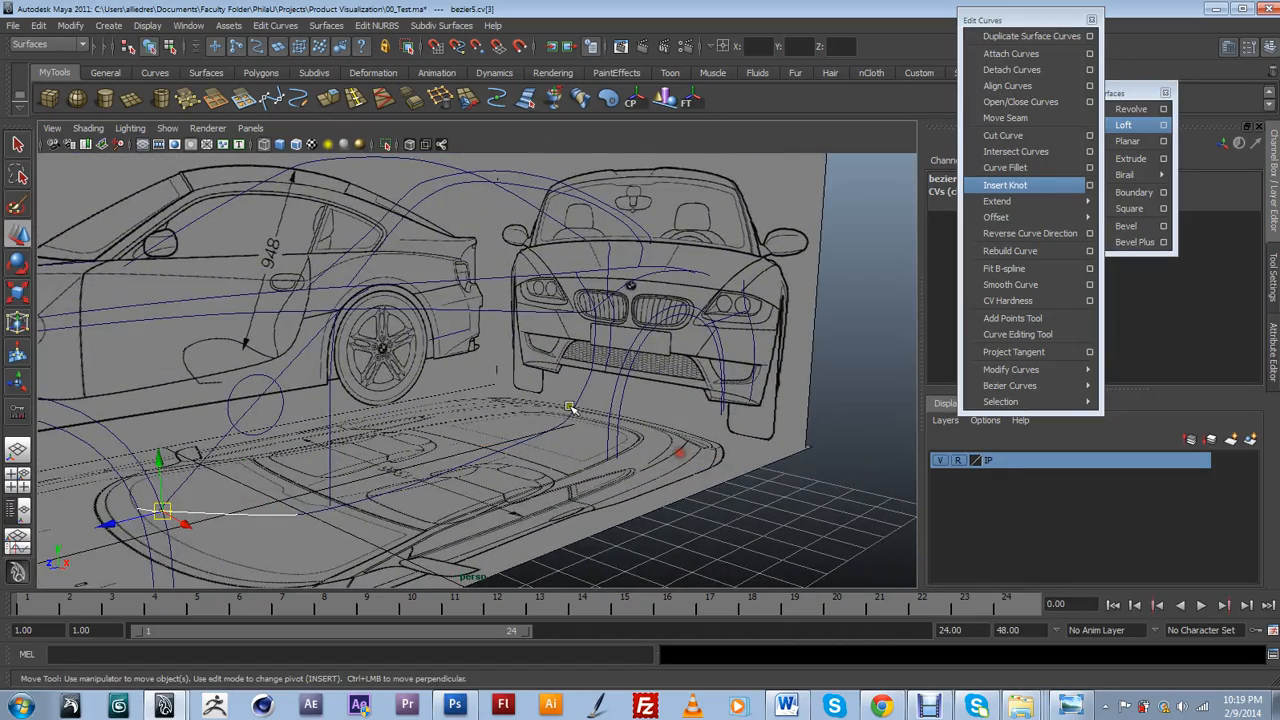
left_click(578, 404)
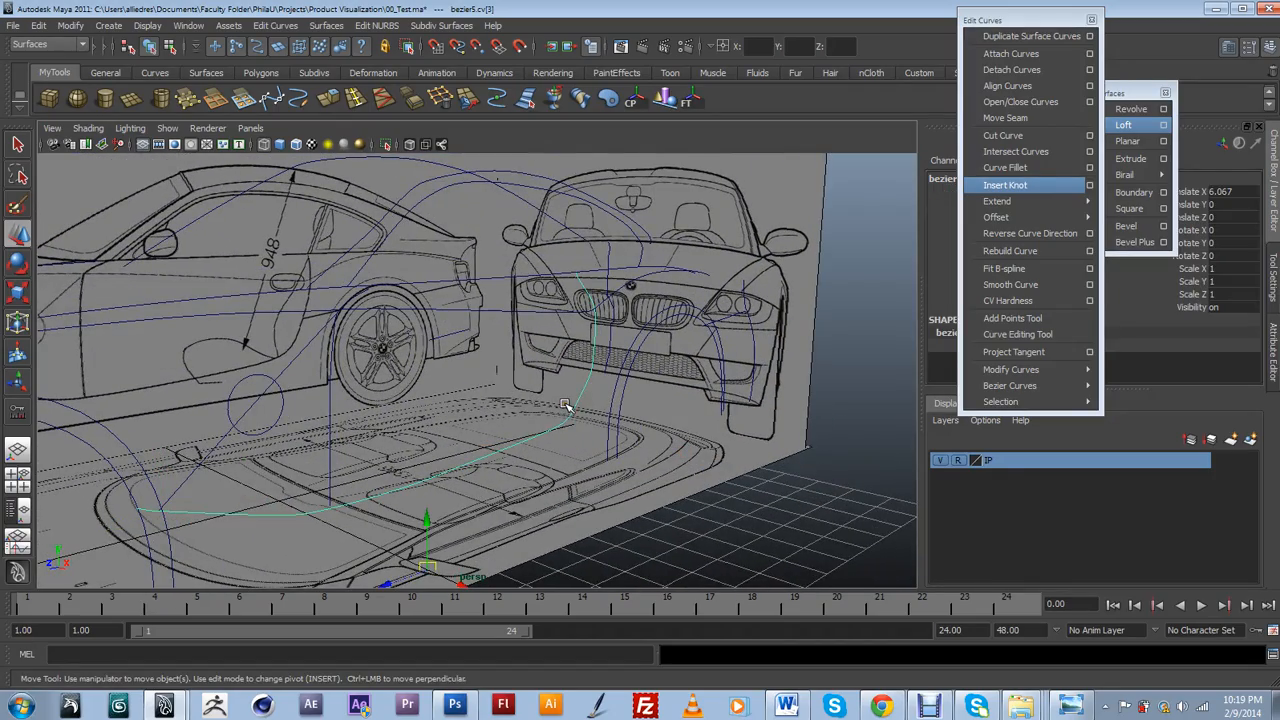
left_click(582, 410)
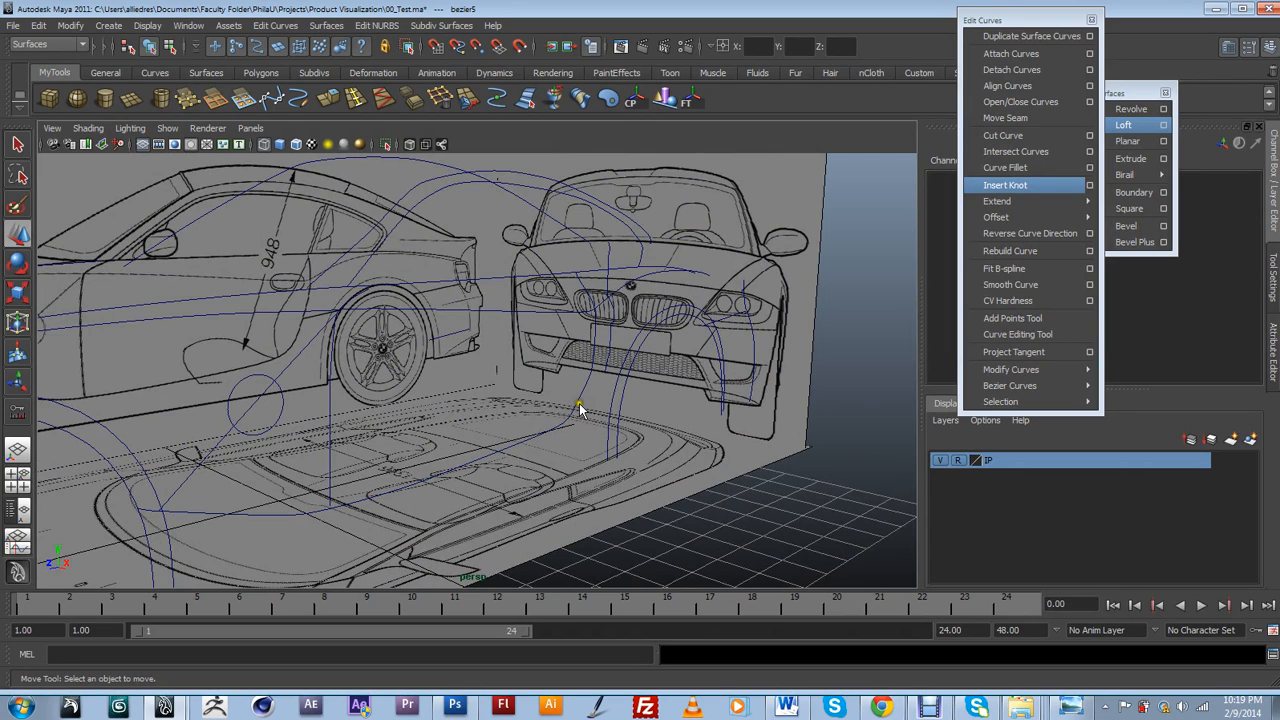
left_click(580, 396)
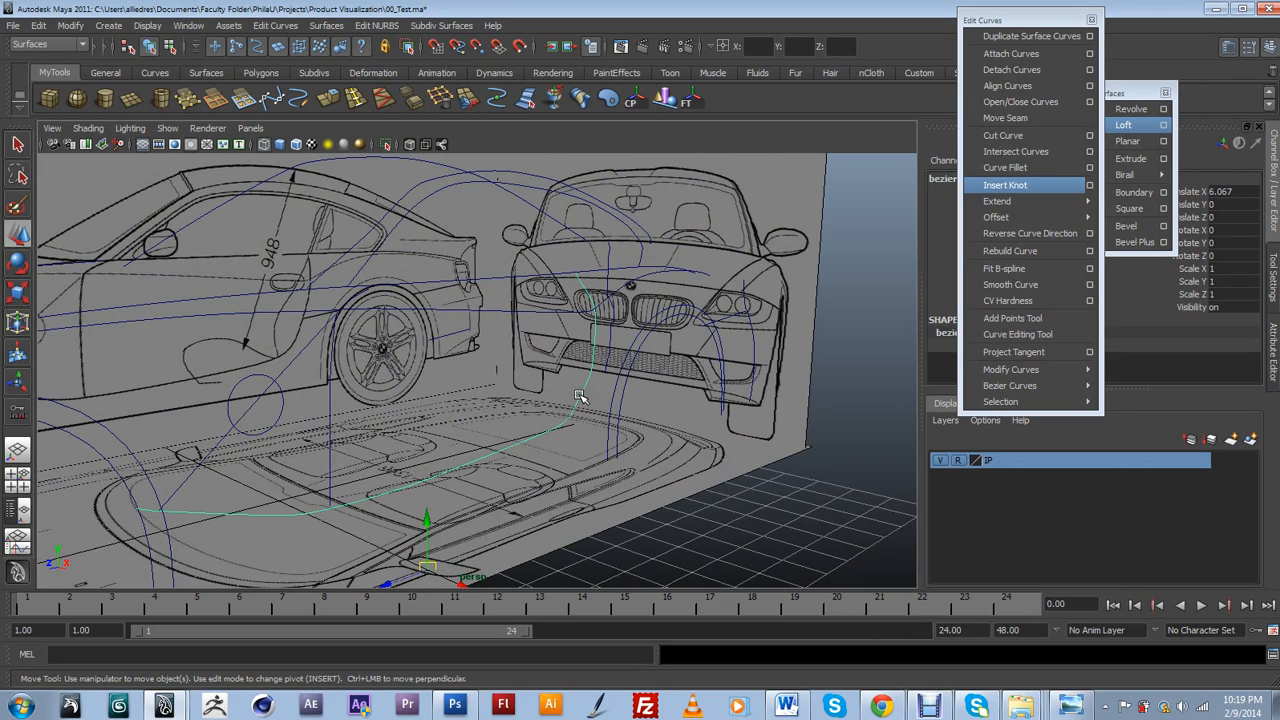
left_click(580, 396)
left_click_drag(580, 396, 575, 428)
key("space")
key("space")
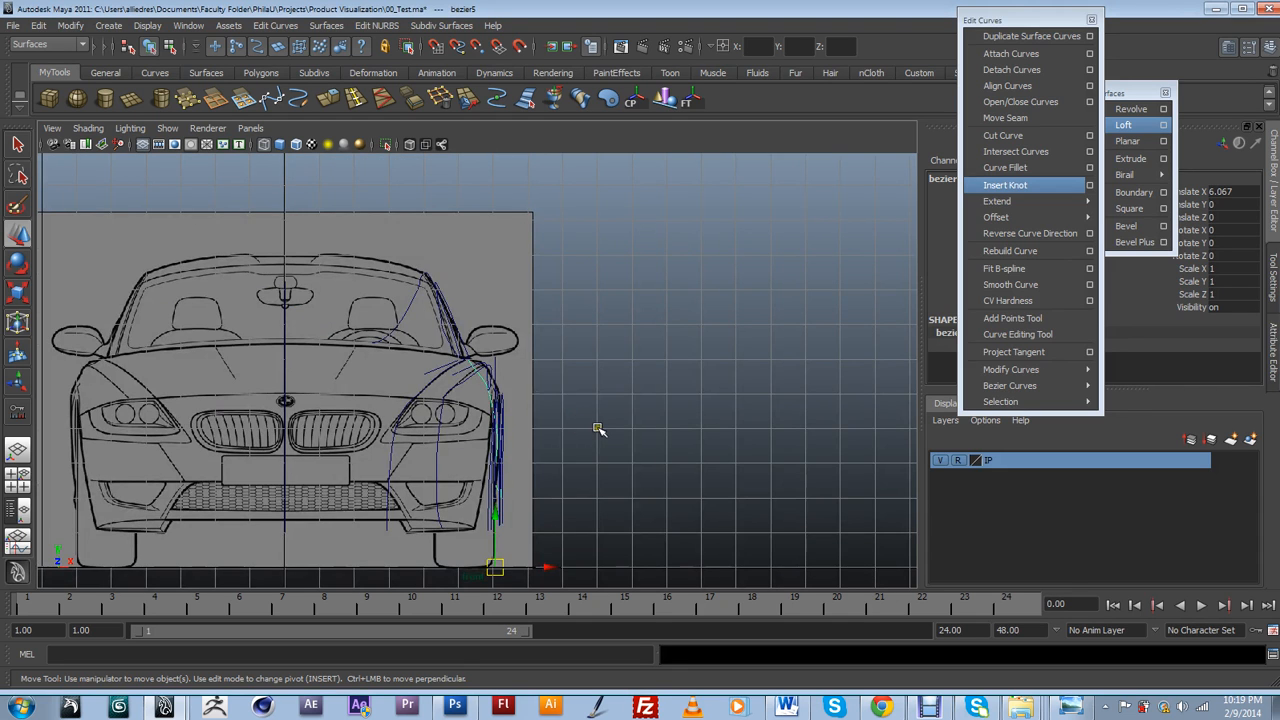
Display the control vertices of the door curve beside the fender in the front view.
scroll(597, 429, "up", 5)
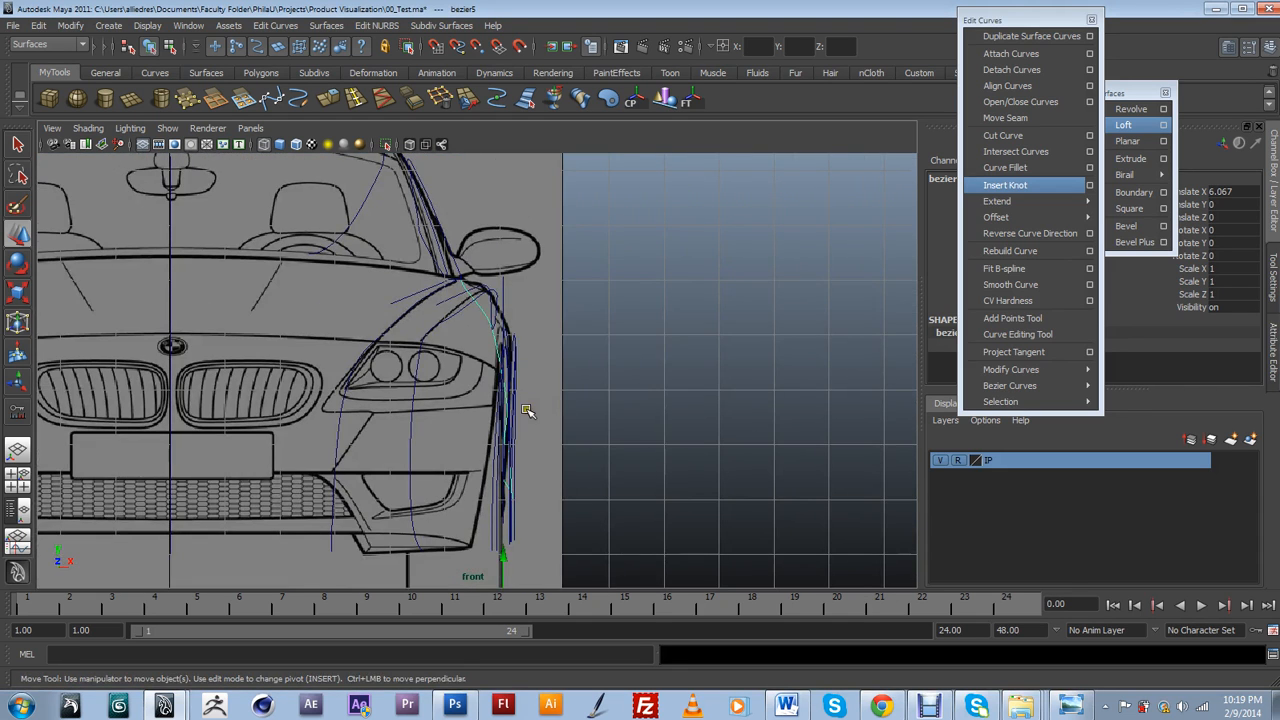
scroll(557, 422, "up", 2)
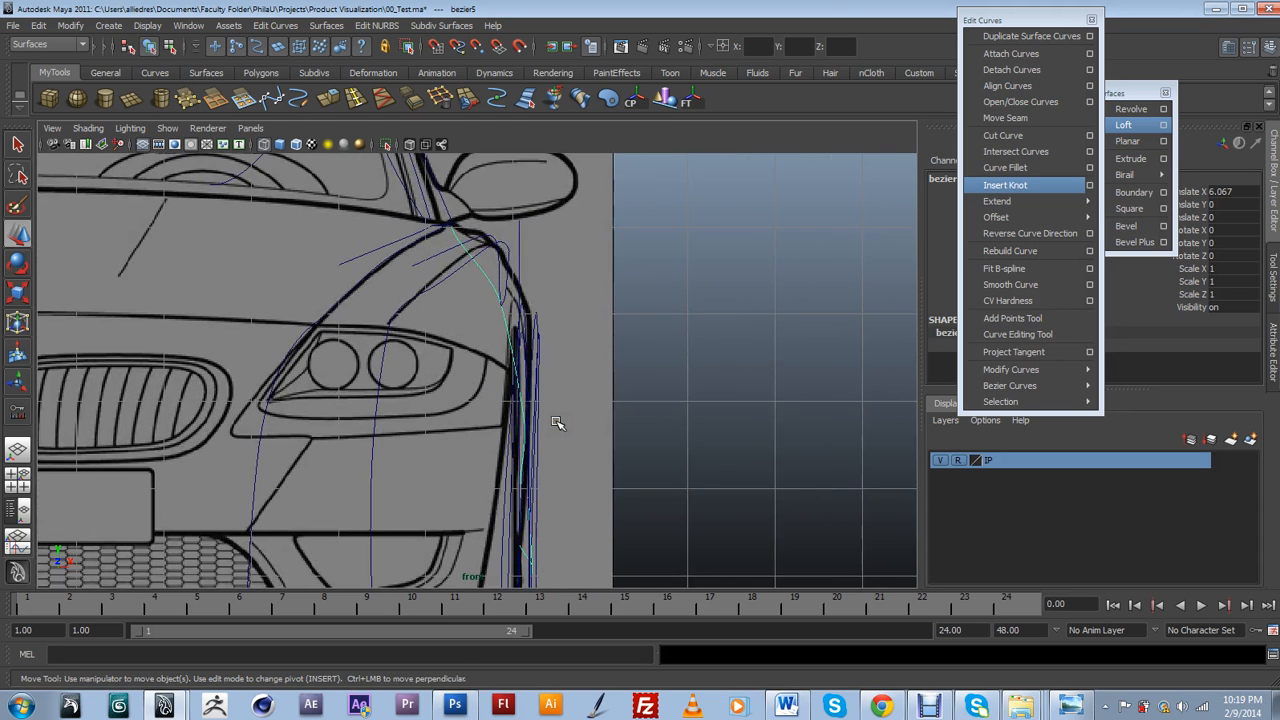
middle_click_drag(567, 442, 563, 364, "alt")
scroll(563, 364, "up", 2)
right_click_drag(531, 348, 490, 345)
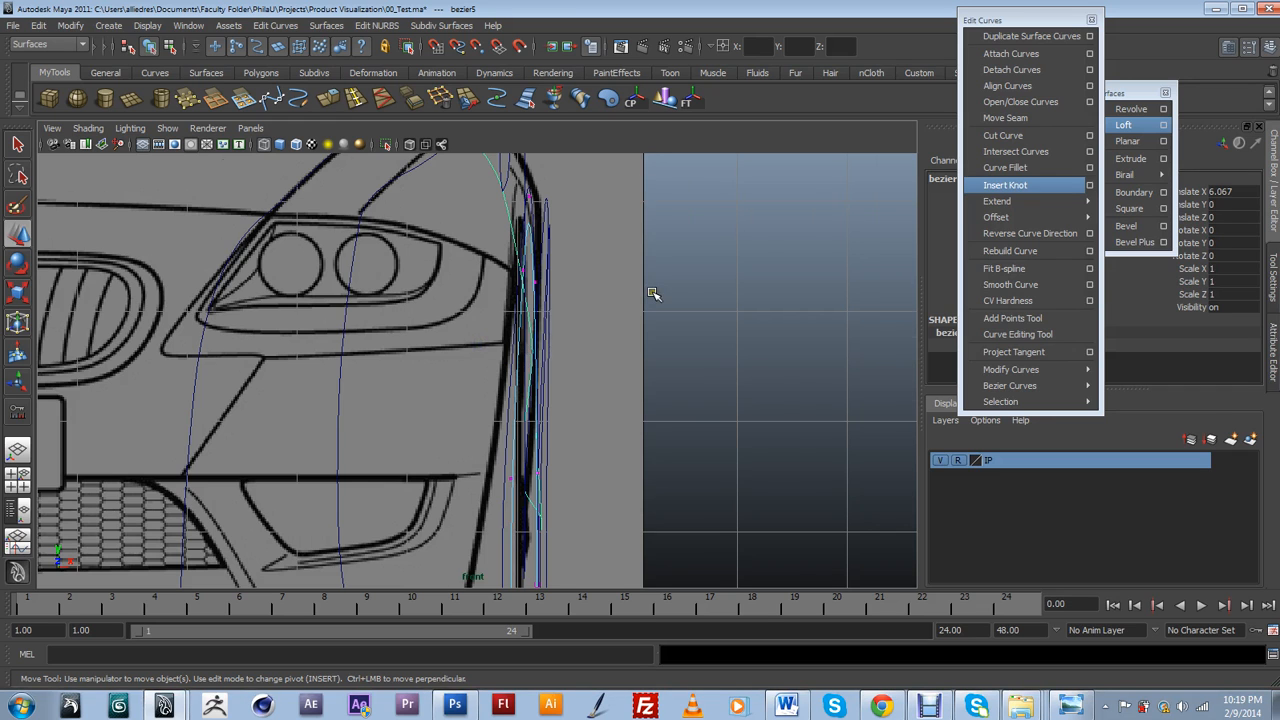
scroll(651, 293, "down", 3)
scroll(593, 296, "up", 1)
left_click(552, 255)
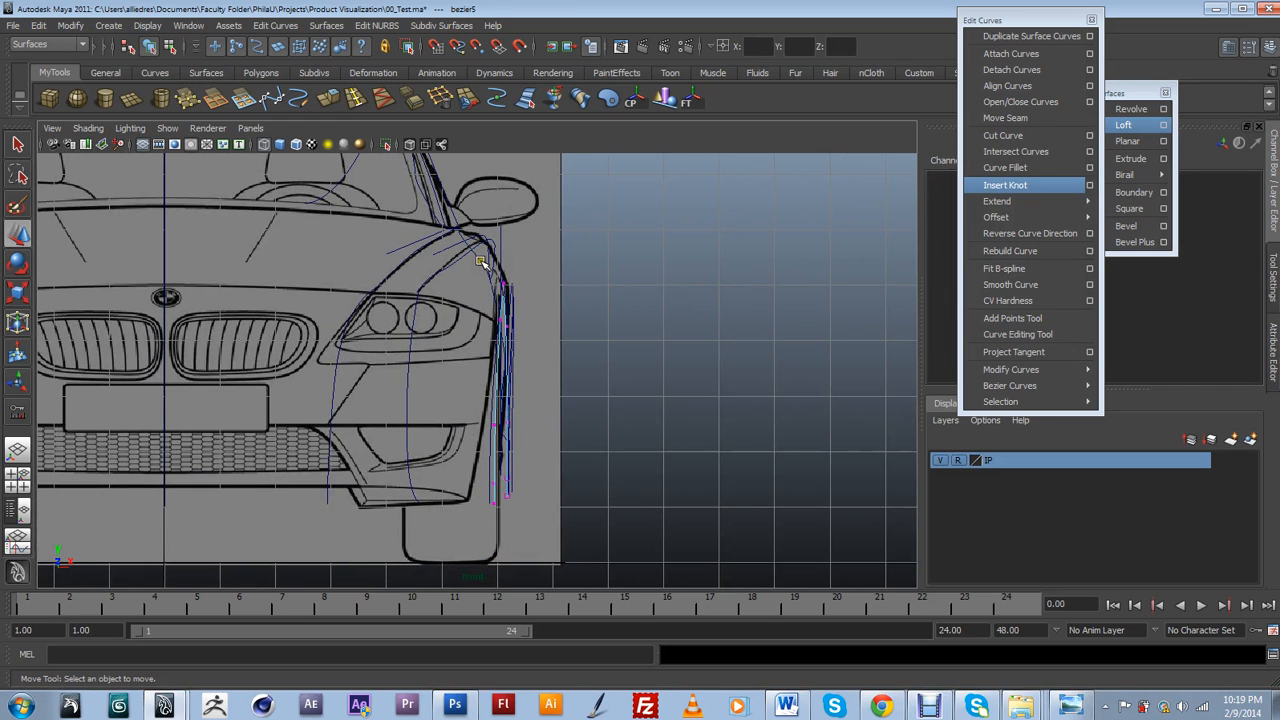
left_click(481, 262)
right_click_drag(481, 262, 425, 262)
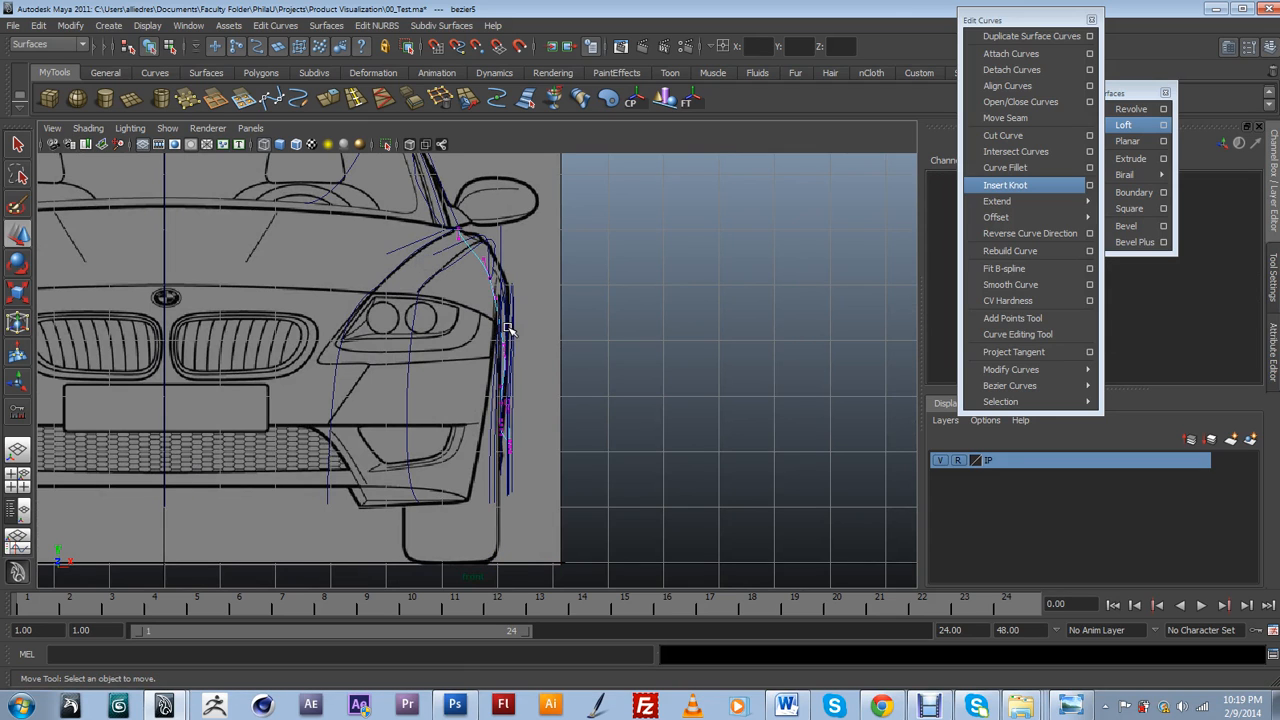
Select the door curve's upper tangent handle near the fender and examine the curve's shape in the front and perspective views.
scroll(511, 336, "up", 3)
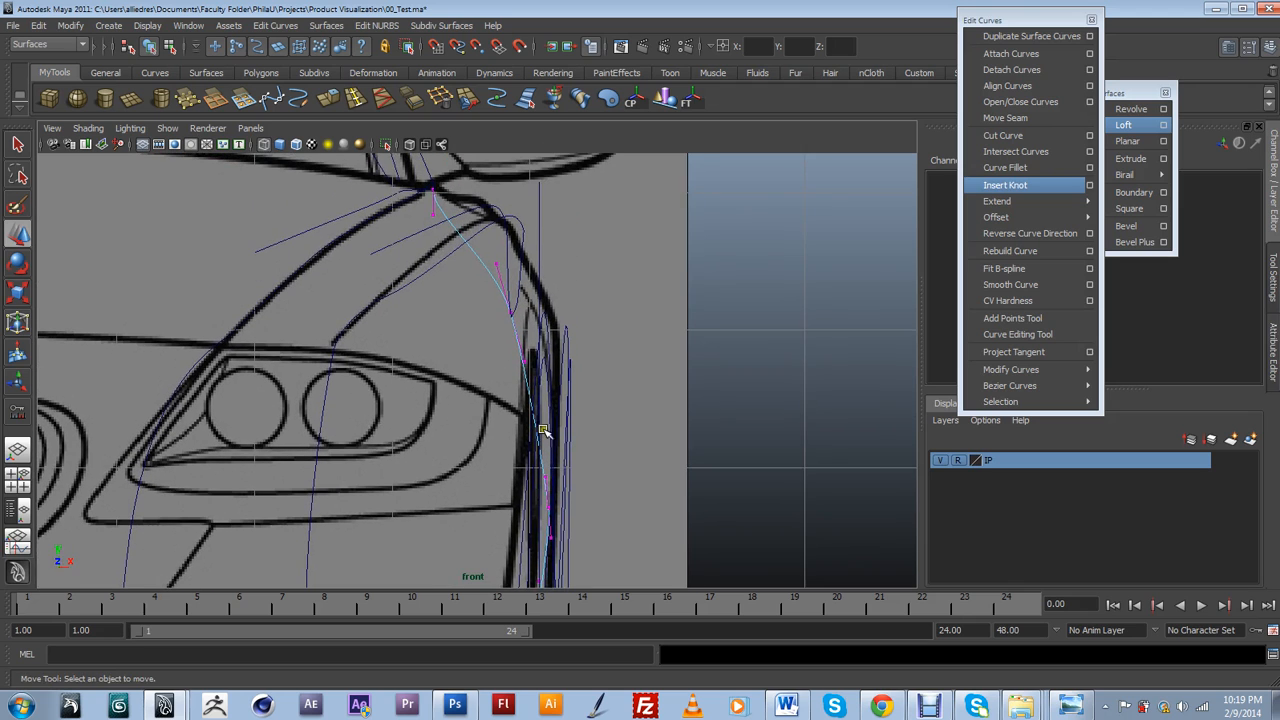
left_click(498, 263)
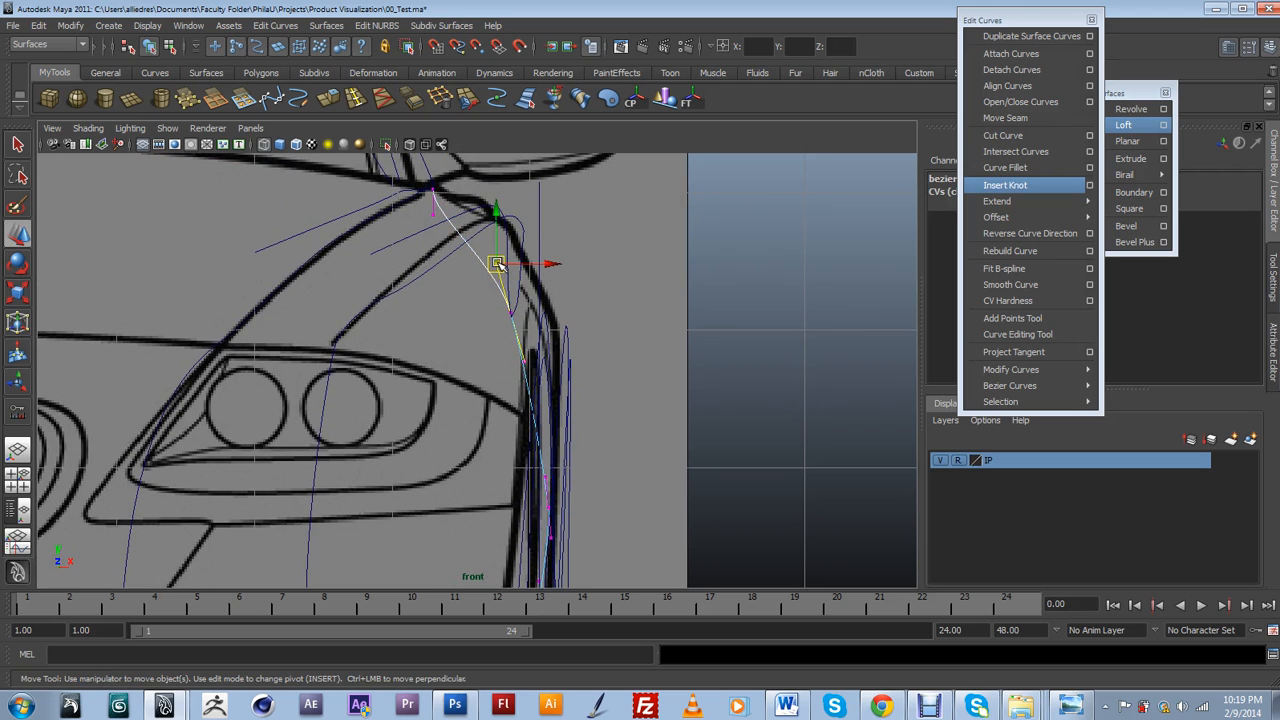
scroll(494, 264, "down", 4)
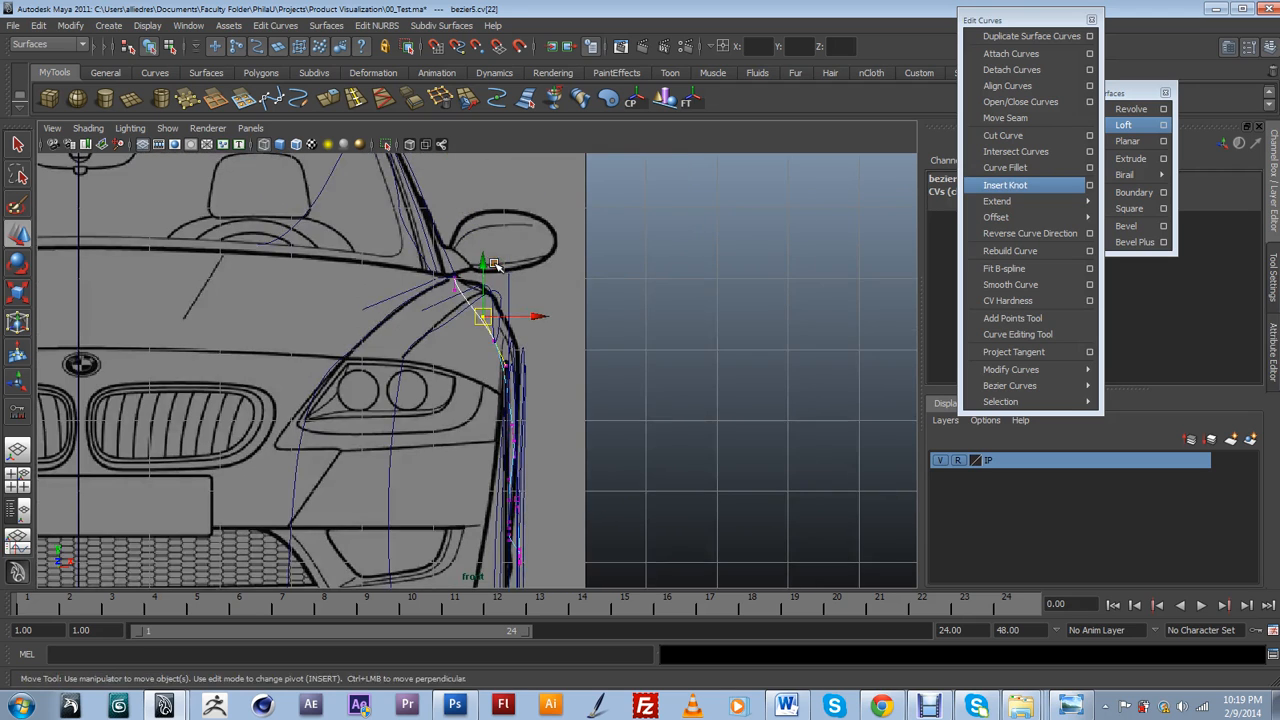
scroll(508, 307, "down", 4)
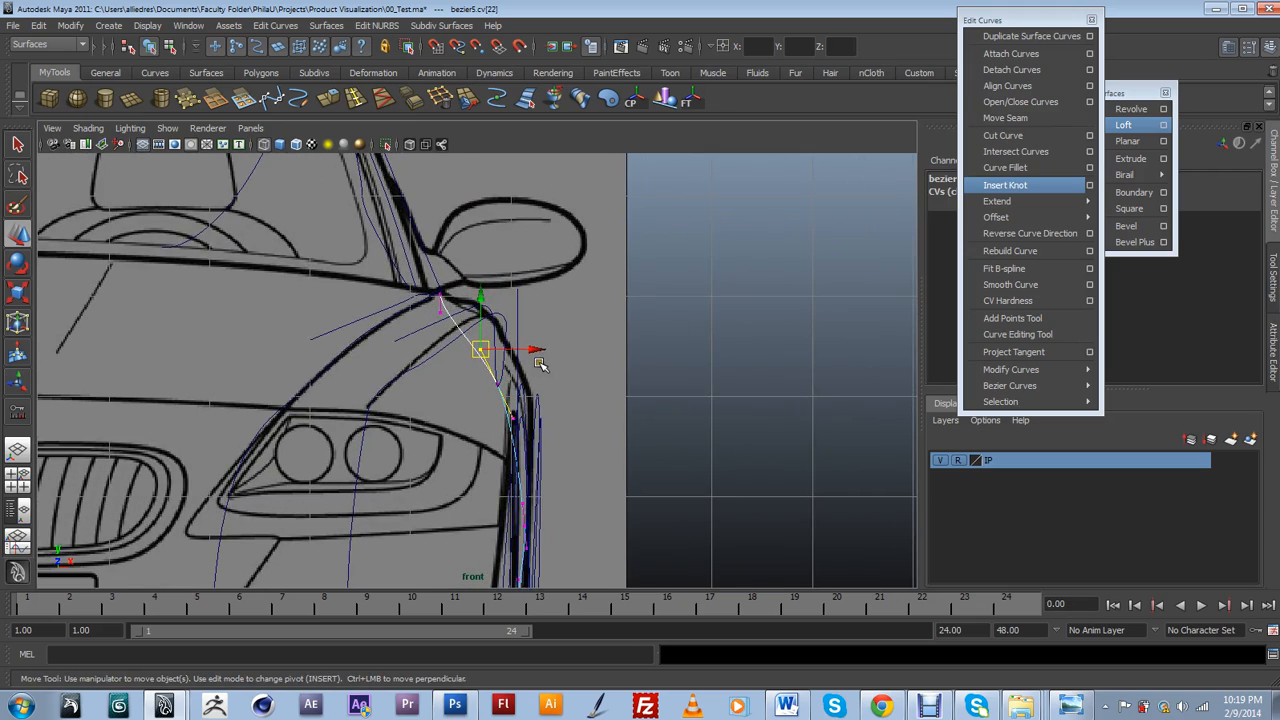
middle_click_drag(543, 509, 511, 377, "alt")
scroll(511, 377, "up", 1)
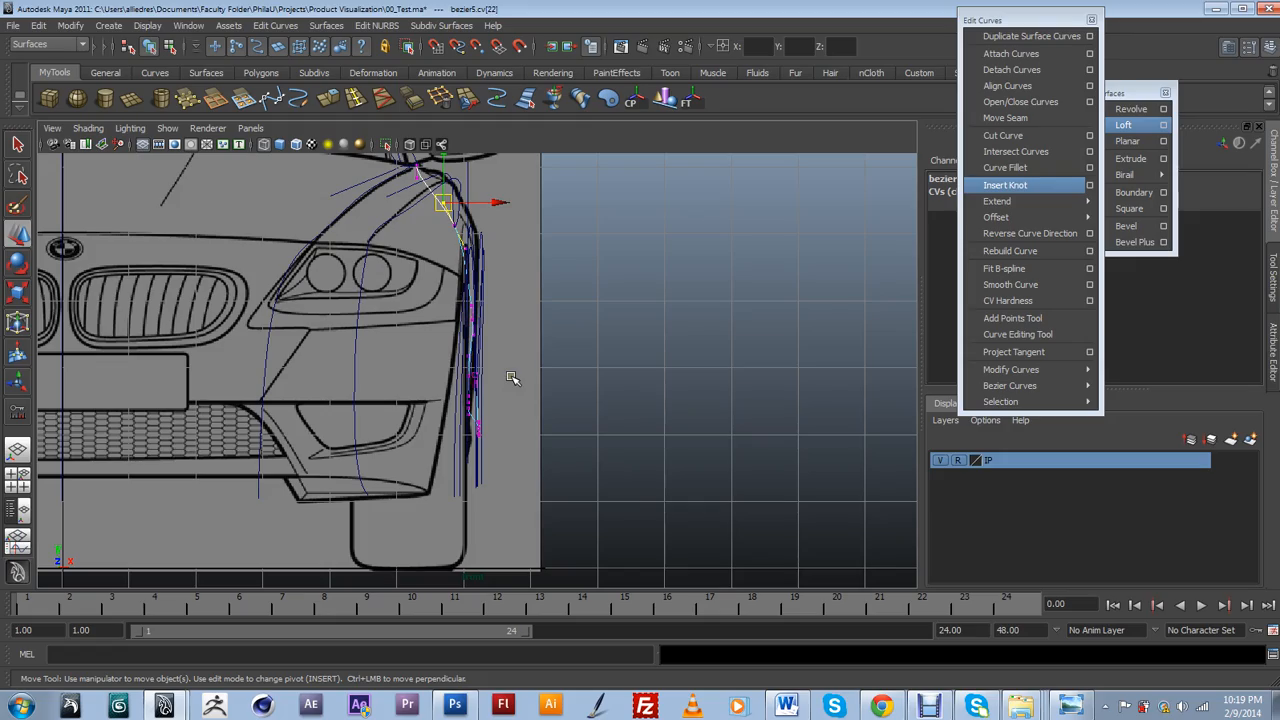
key("space")
left_click_drag(482, 345, 580, 345, "alt")
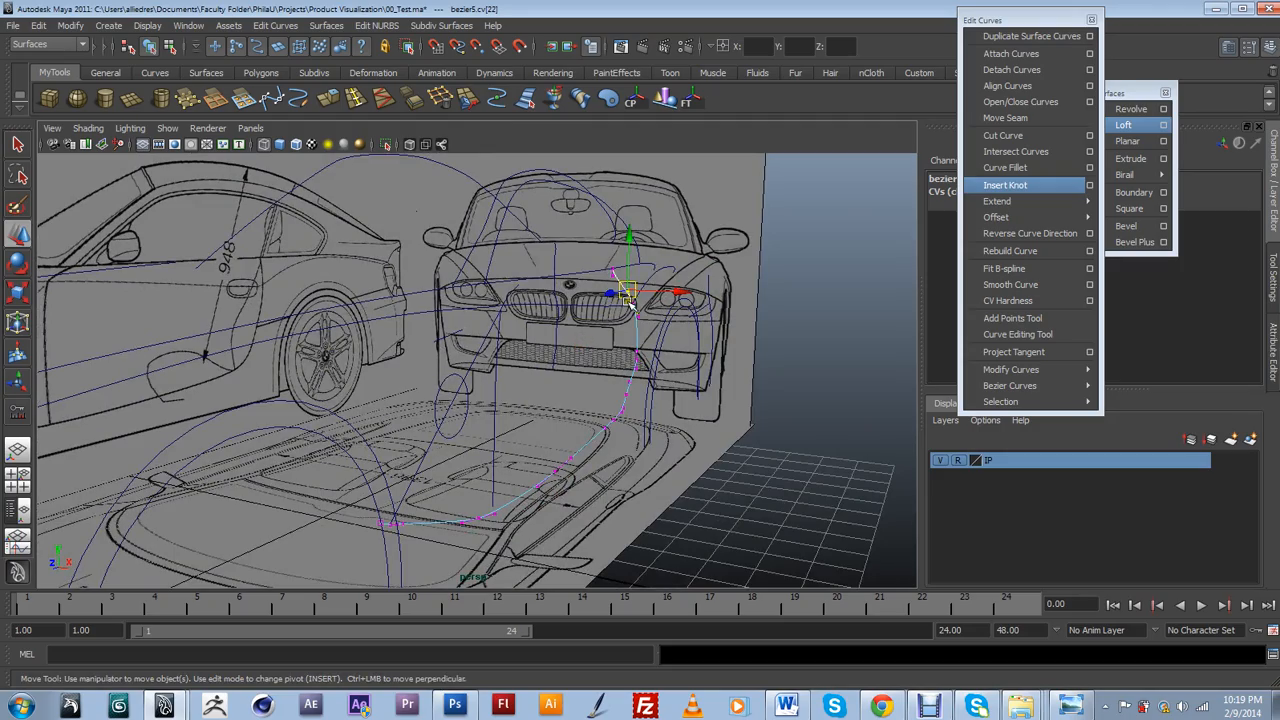
left_click_drag(652, 374, 557, 377, "alt")
scroll(456, 402, "up", 3)
left_click_drag(456, 402, 563, 400, "alt")
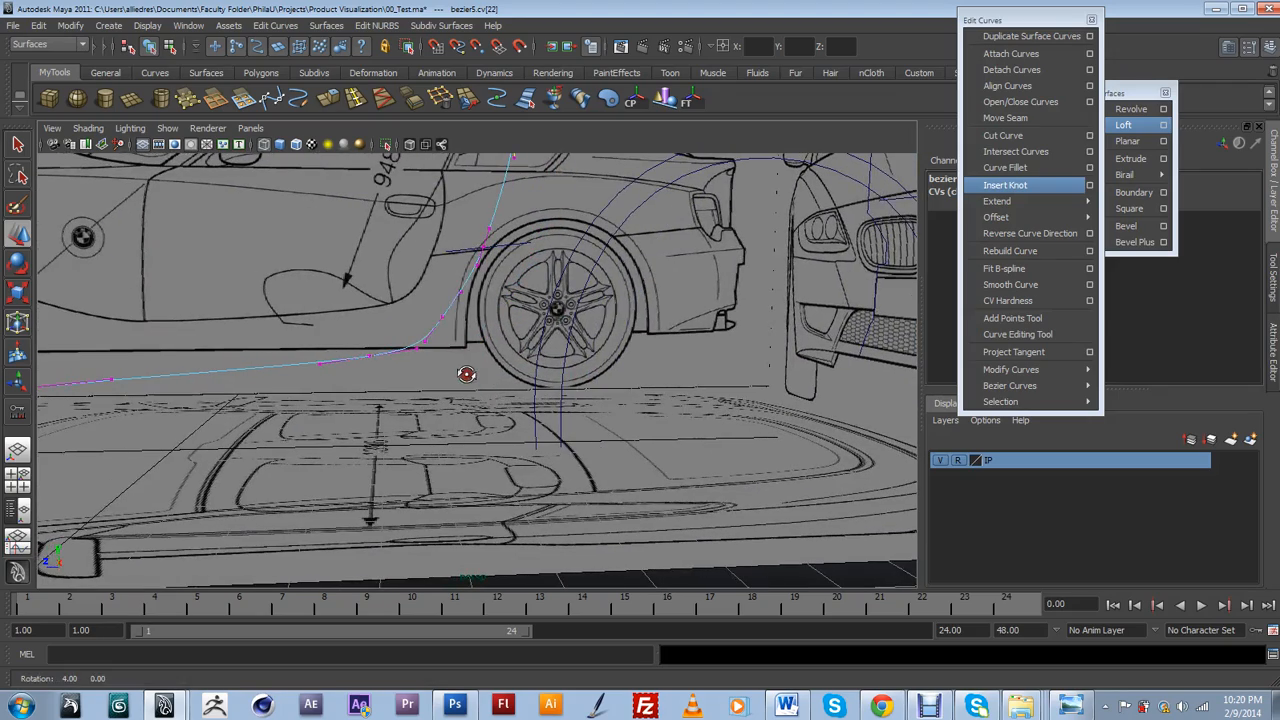
Shift the tangent handle above the door's lower rear corner slightly toward the front, and check its fit in the side view.
left_click(467, 290)
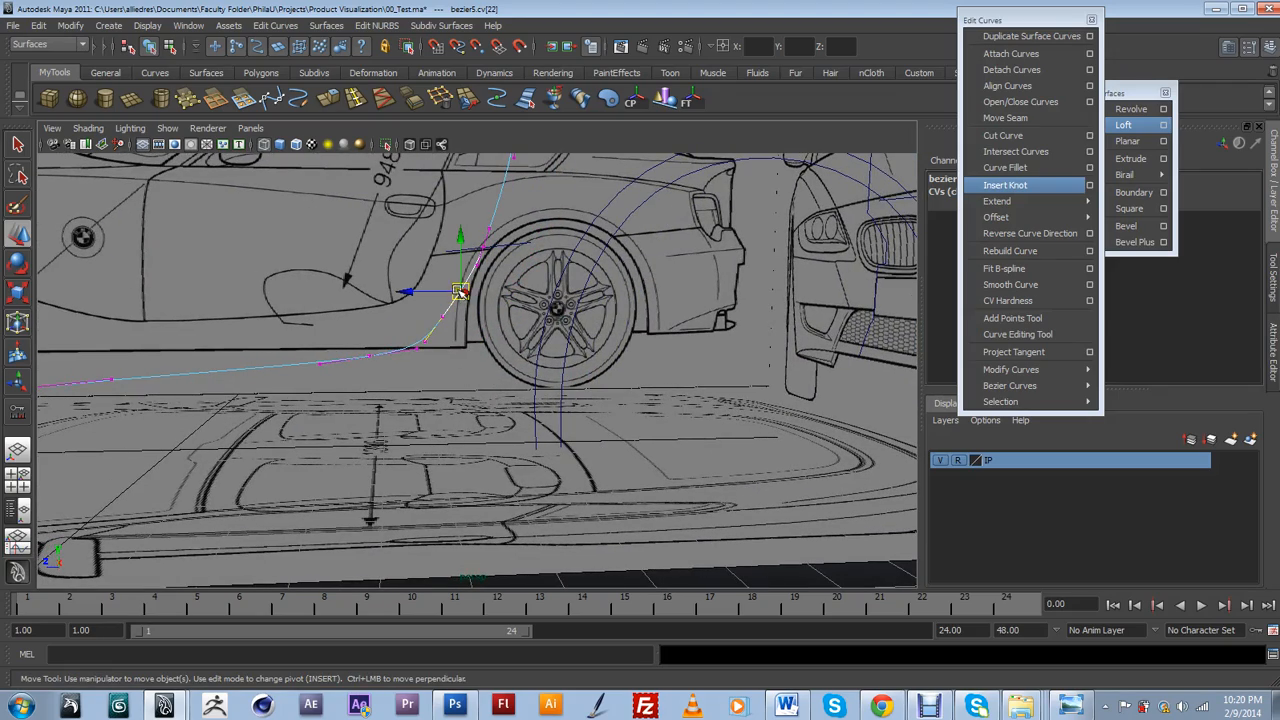
left_click_drag(457, 292, 451, 296)
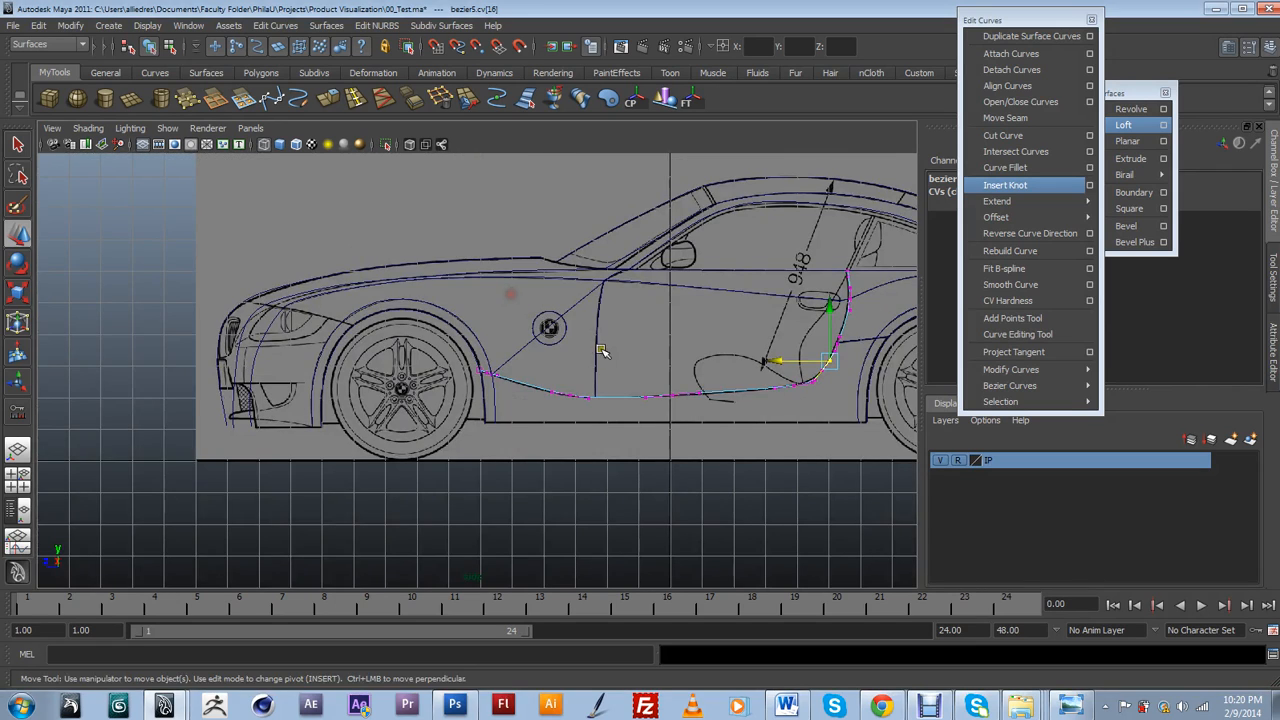
middle_click_drag(784, 398, 600, 392, "alt")
right_click_drag(600, 392, 686, 426, "alt")
middle_click_drag(686, 426, 501, 430, "alt")
right_click_drag(501, 430, 552, 434, "alt")
middle_click_drag(597, 429, 557, 446, "alt")
scroll(557, 447, "up", 1)
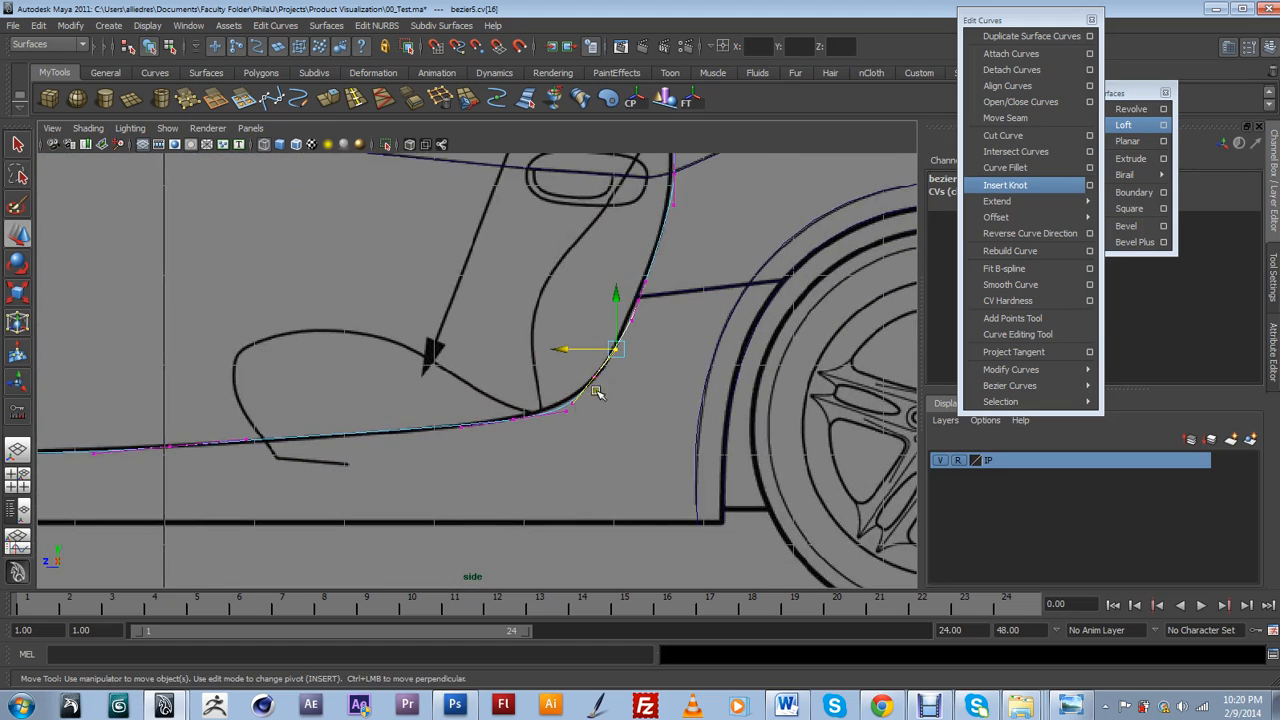
Raise the anchor on the door's rear edge to the point where the lower body line meets it.
scroll(609, 372, "down", 4)
scroll(629, 324, "up", 3)
middle_click_drag(628, 326, 613, 360, "alt")
left_click(602, 348)
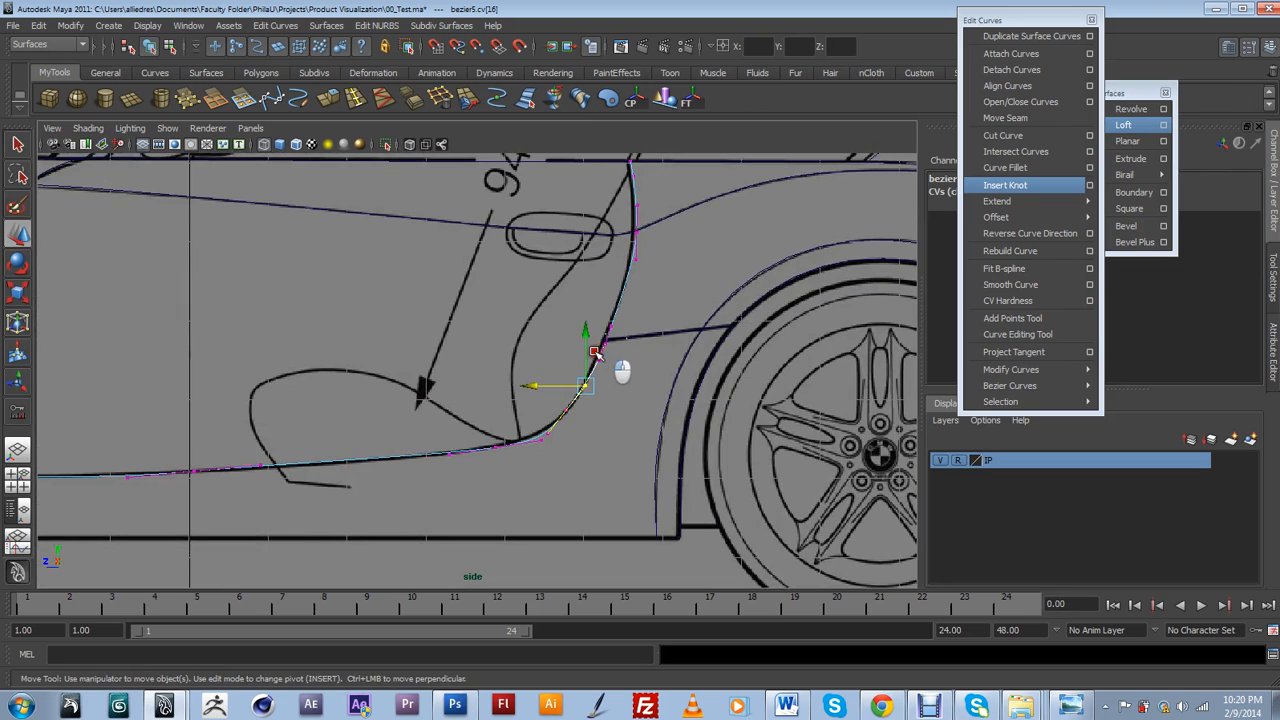
left_click_drag(603, 341, 602, 335)
Slide the bottom-edge anchor toward the door's rear corner along the blueprint line, and shorten the tangent handle farther forward on that edge.
middle_click_drag(522, 467, 578, 417, "alt")
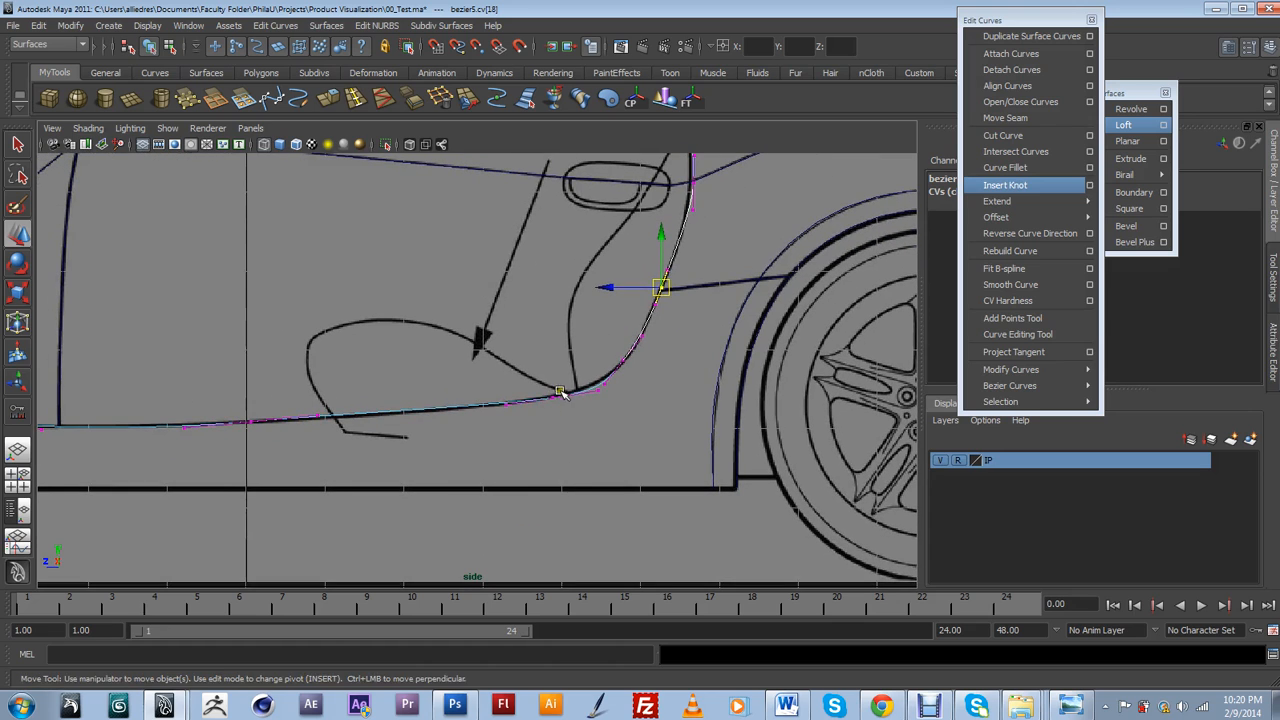
left_click(551, 398)
mouse_move(468, 405)
left_mouse_down()
mouse_move(441, 408)
mouse_move(491, 406)
left_mouse_up()
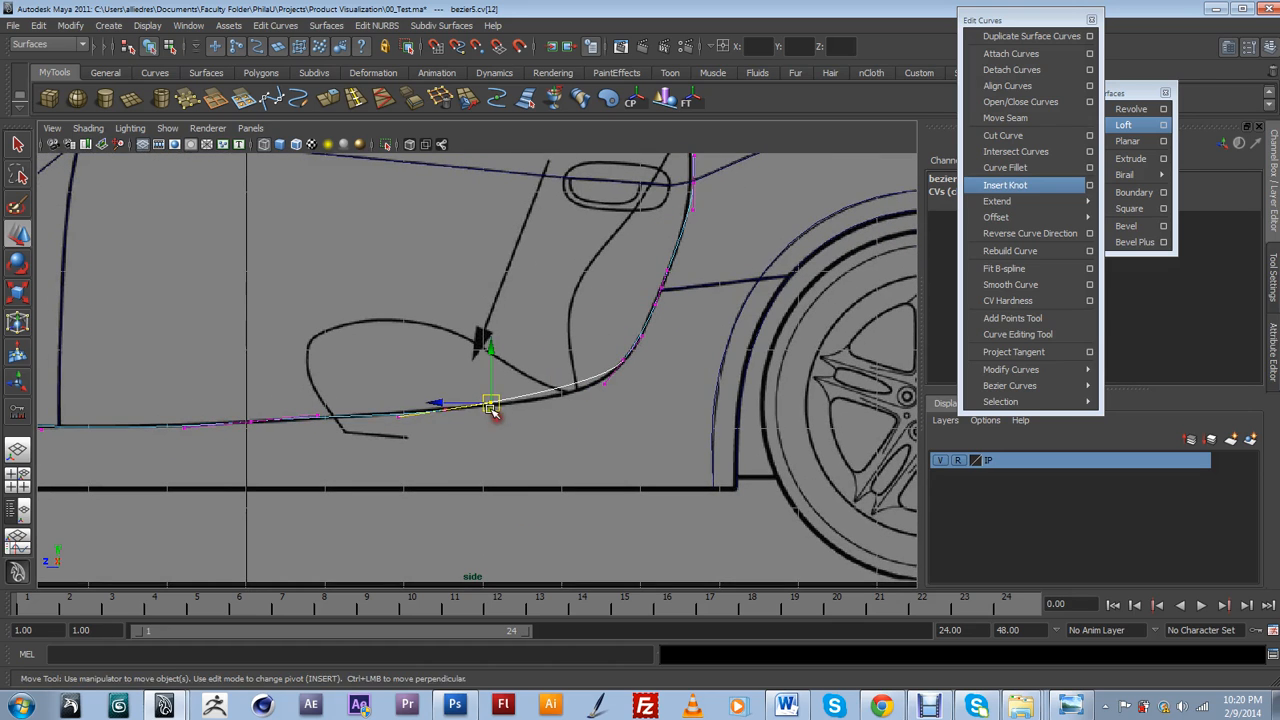
left_click_drag(495, 416, 498, 408)
left_click(316, 413)
left_click(298, 419)
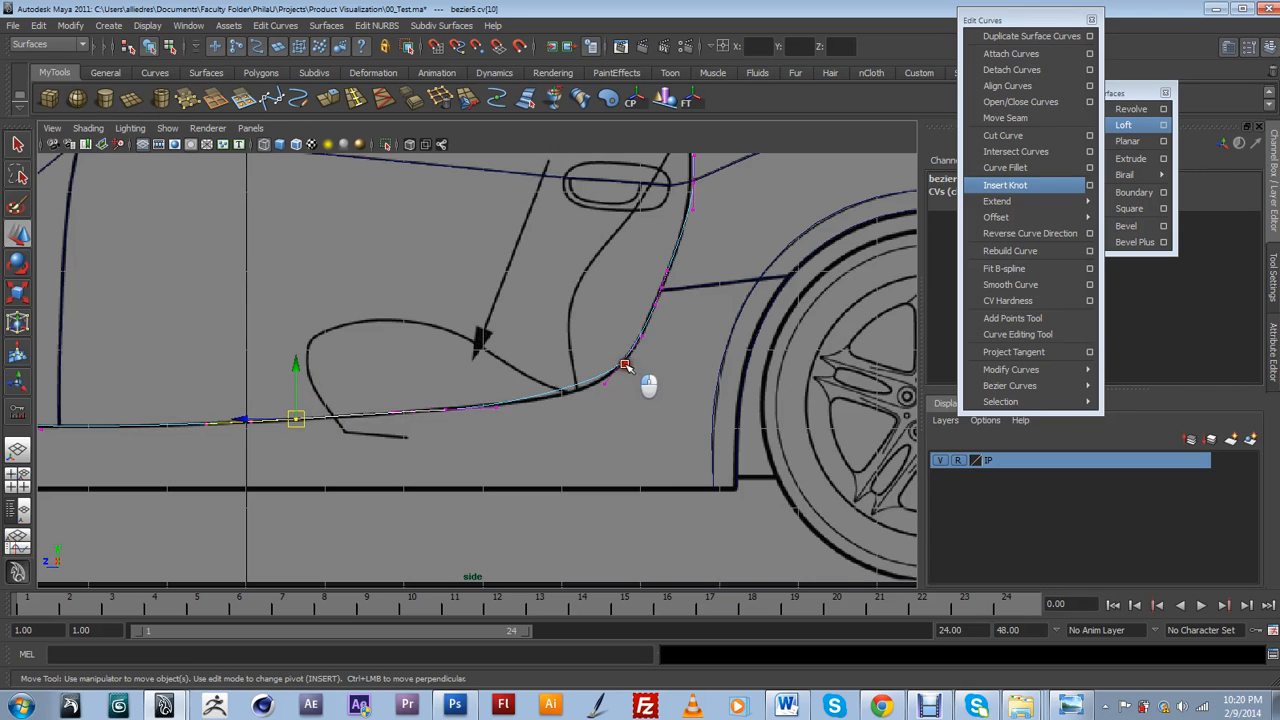
Pull the lower tangent handle of the rear-corner anchor down and forward so the curve rounds the corner along the blueprint.
left_click(594, 366)
left_click(604, 387)
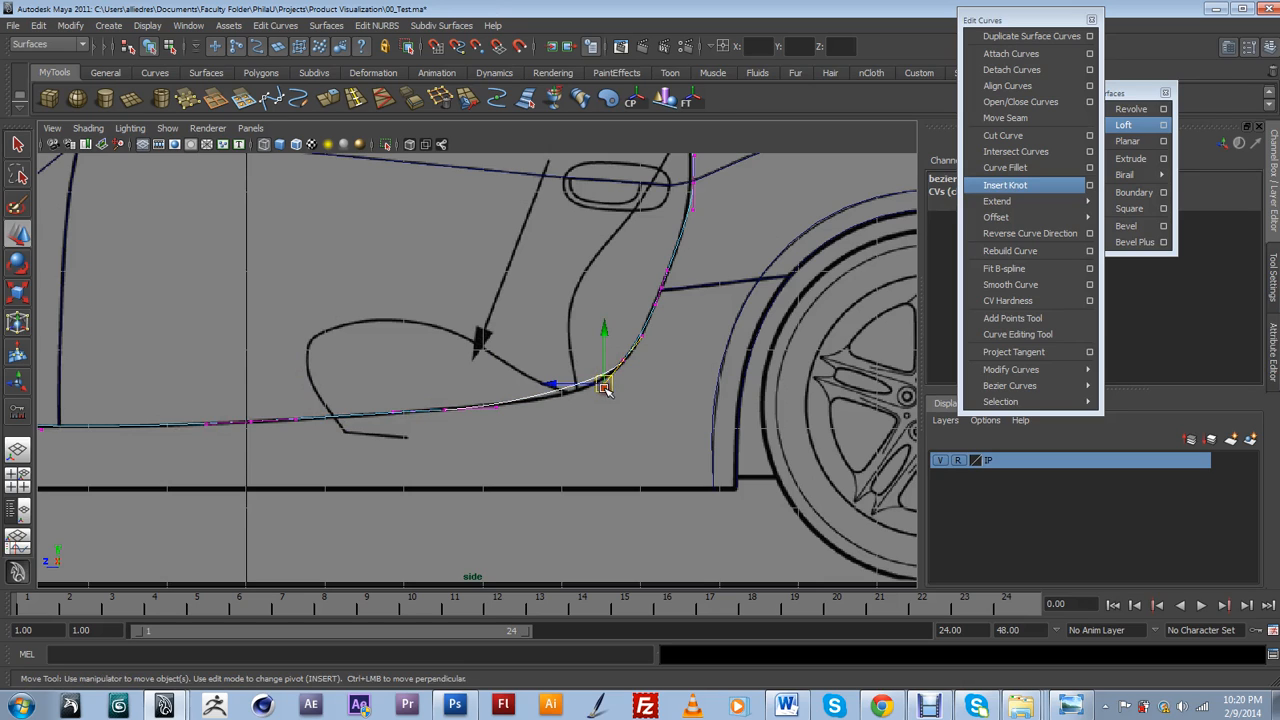
left_click(591, 401)
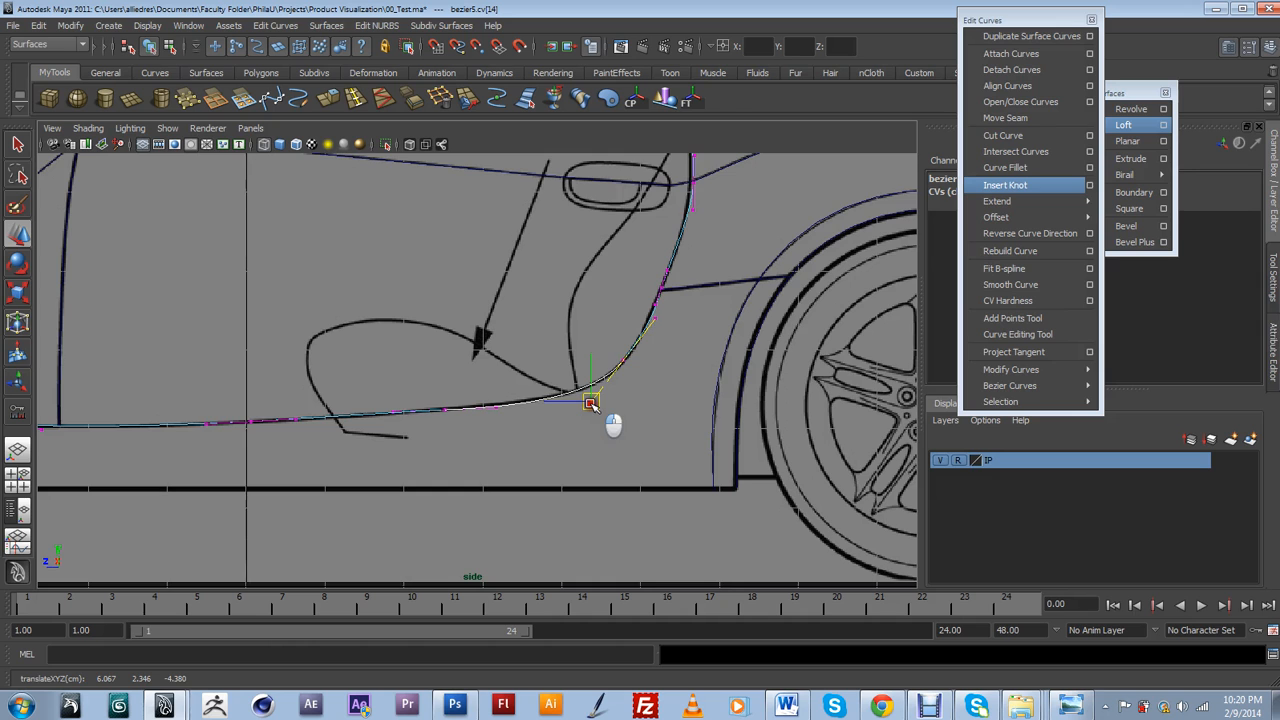
Move the anchor behind the door handle onto the rear-edge line, extend the tangent handle above the lower body line, and deselect the curve.
scroll(600, 385, "down", 3)
scroll(609, 373, "up", 2)
middle_click_drag(646, 323, 598, 378, "alt")
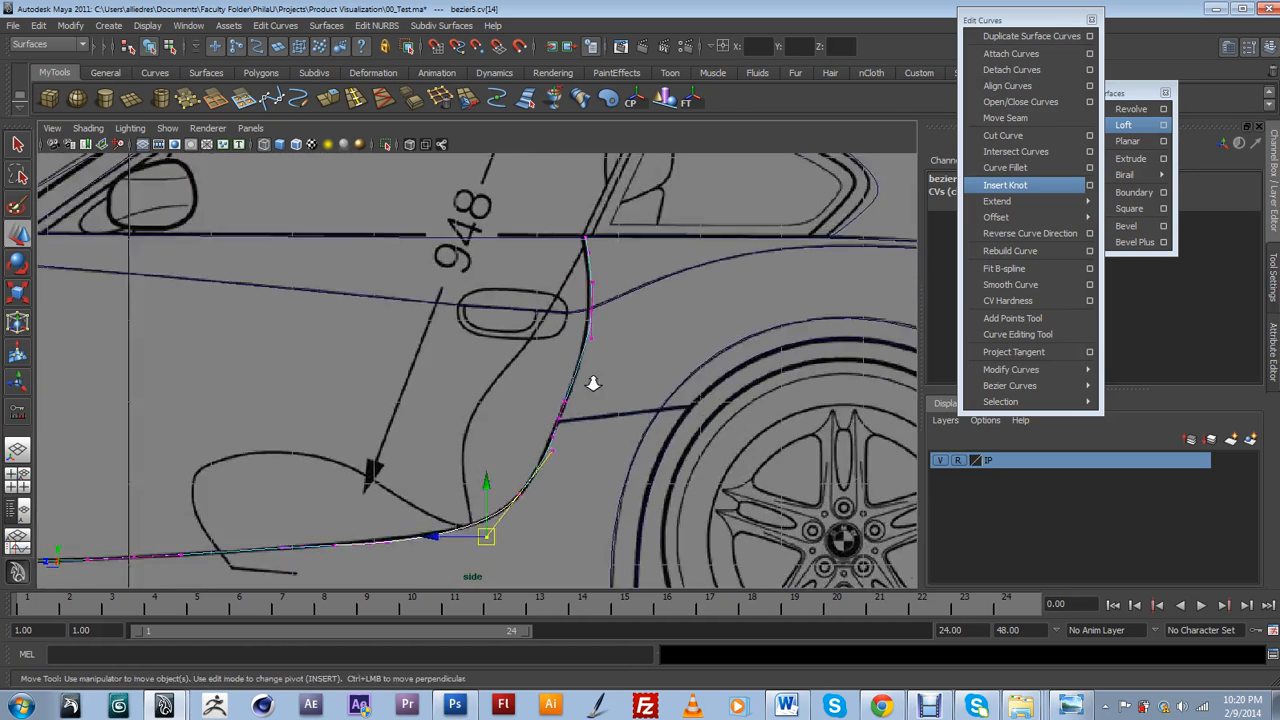
scroll(598, 378, "up", 2)
left_click(647, 288)
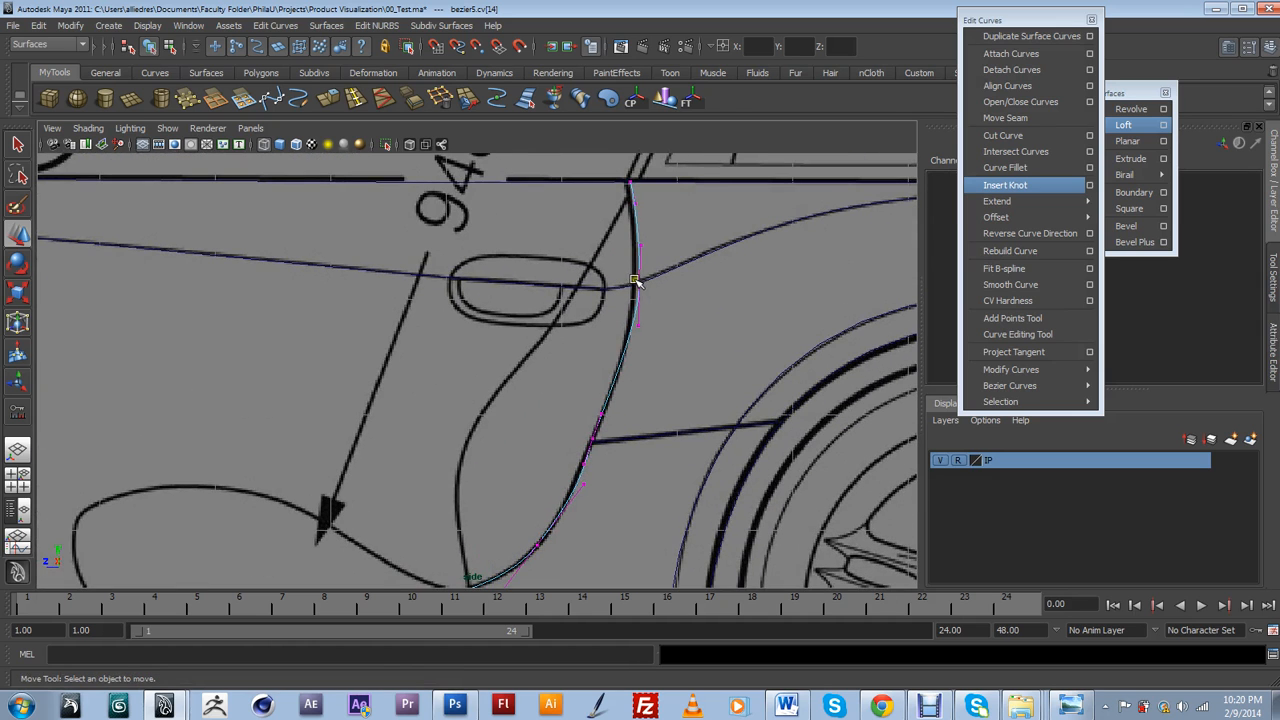
left_click(640, 288)
left_click_drag(638, 287, 635, 285)
left_click(605, 417)
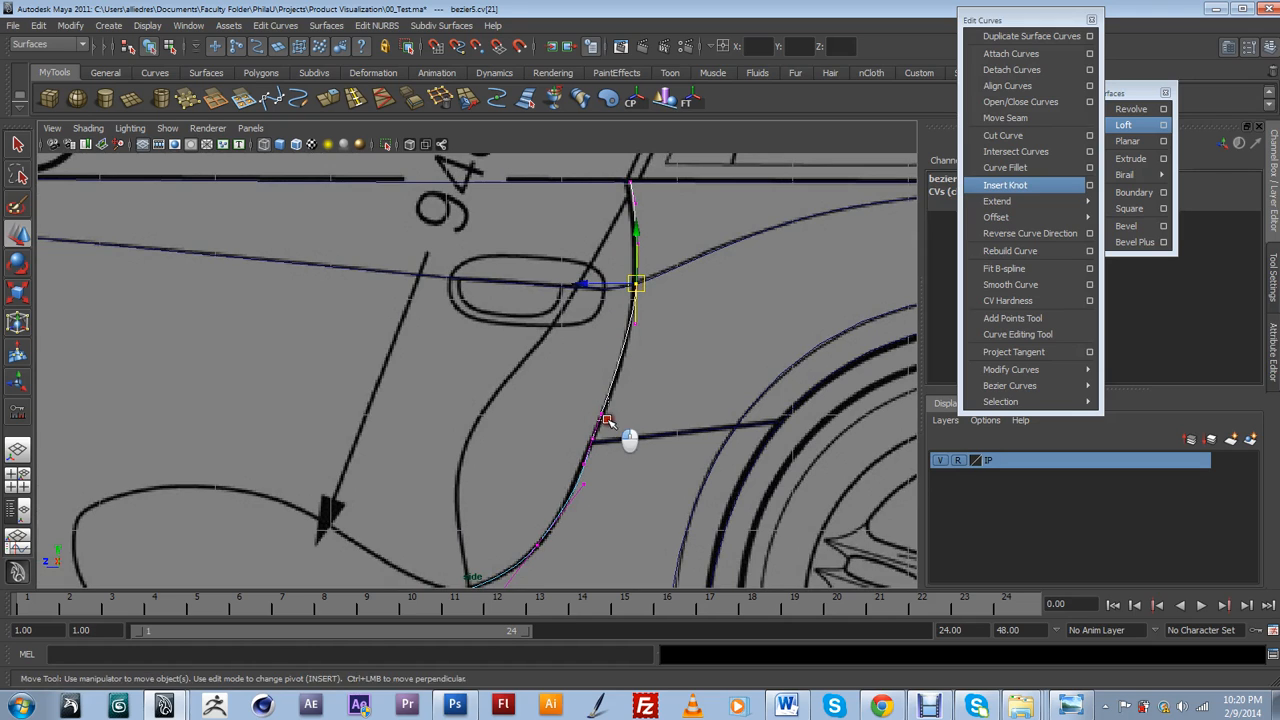
left_click_drag(602, 412, 610, 401)
scroll(609, 400, "down", 5)
scroll(565, 330, "up", 5)
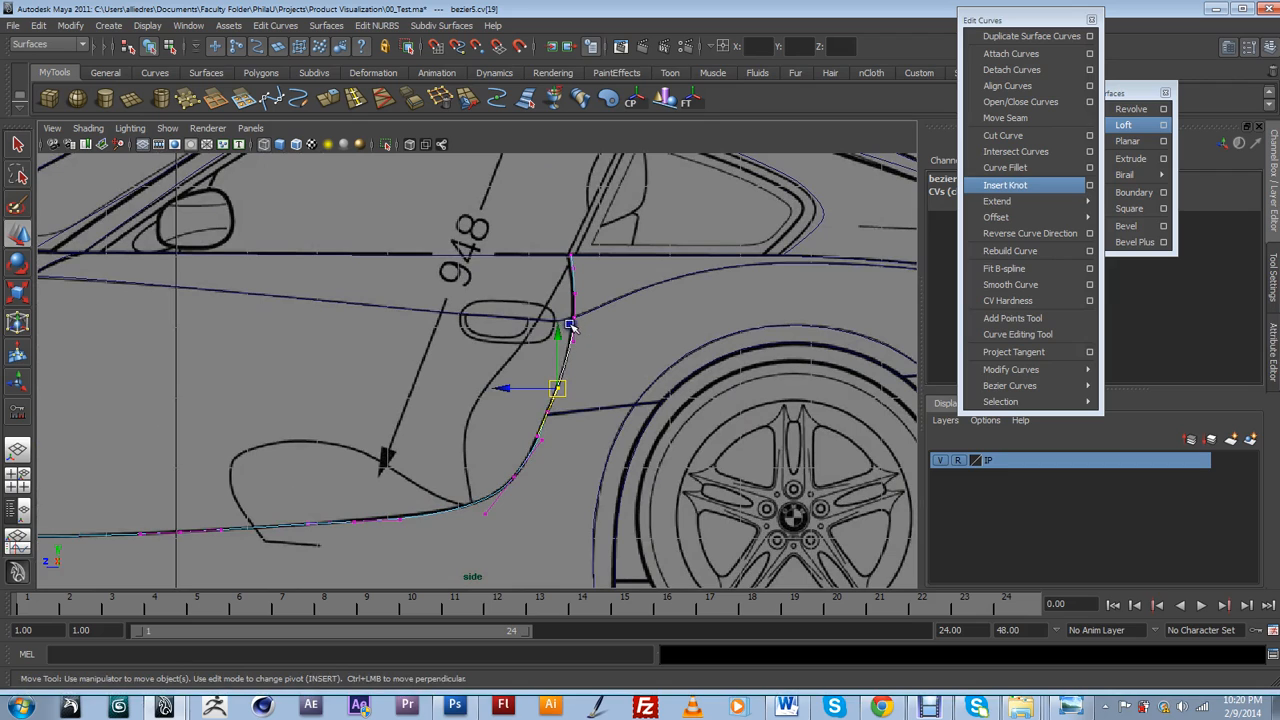
left_click(614, 319)
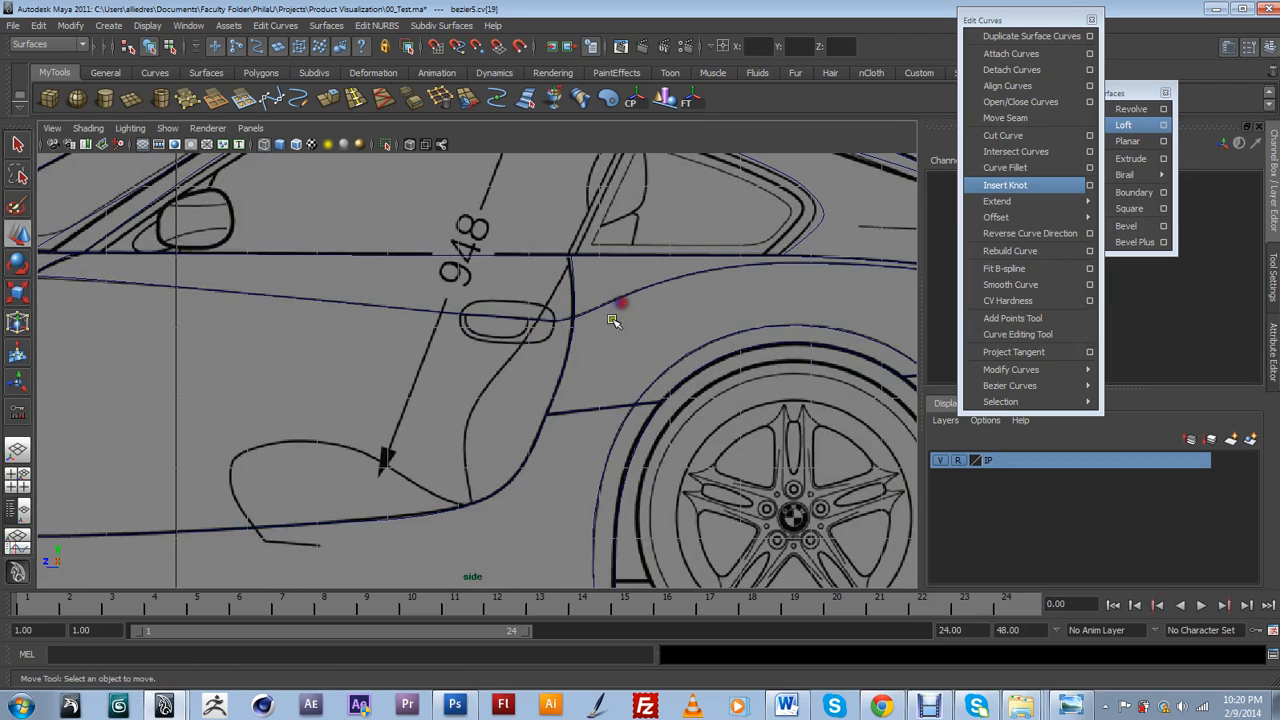
left_click(509, 367)
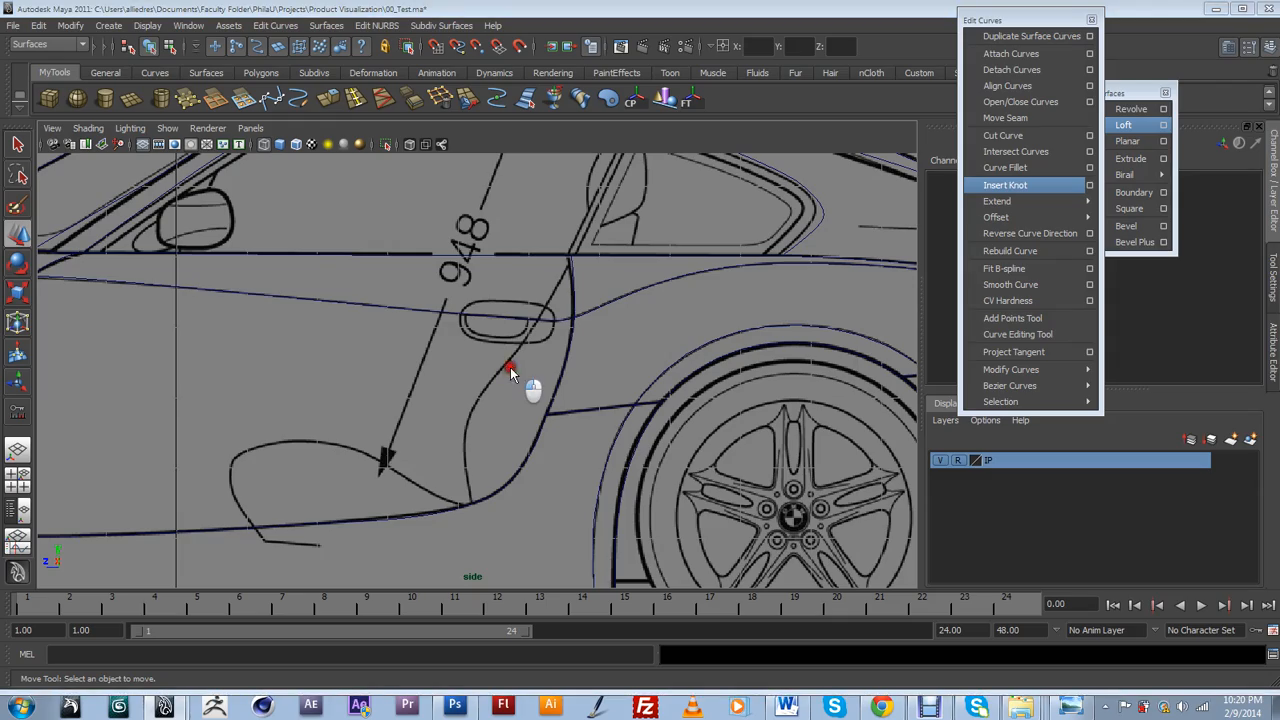
Hide the IP blueprint layer and examine all the car's body curves from several angles in the perspective view.
key("space")
left_click_drag(513, 337, 604, 421, "alt")
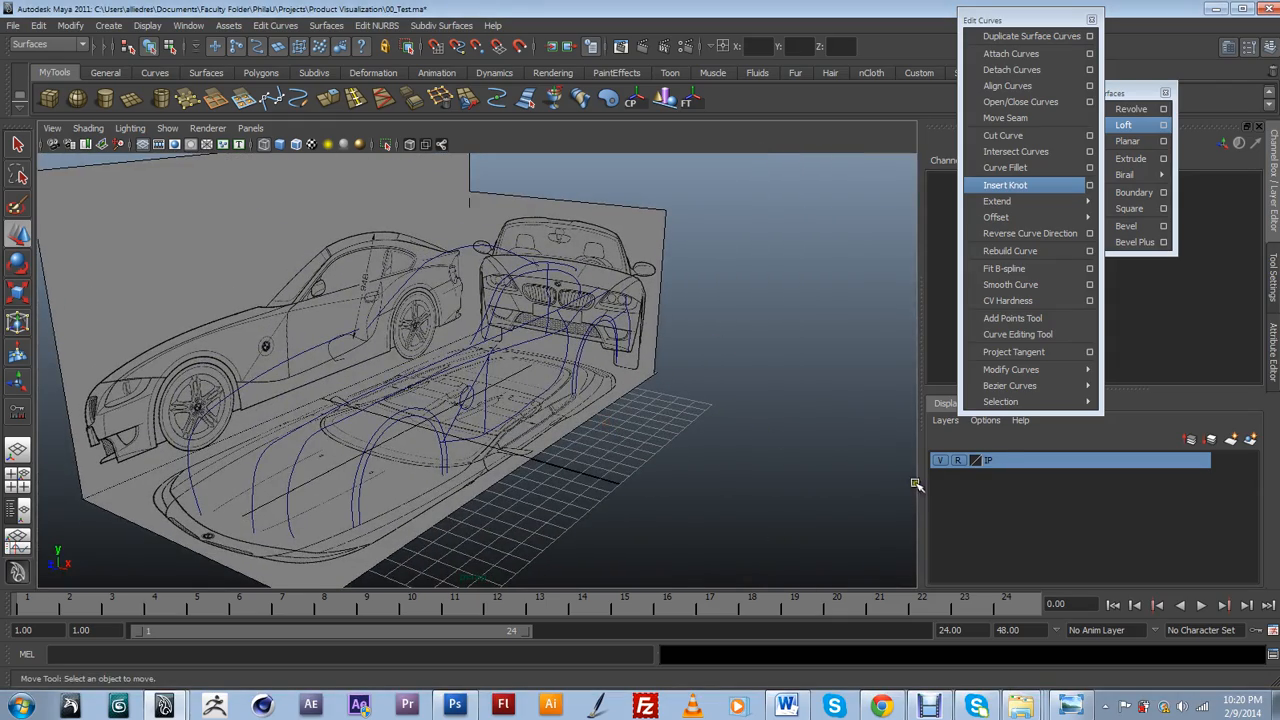
left_click(940, 460)
left_click_drag(717, 489, 483, 437, "alt")
scroll(660, 443, "up", 5)
middle_click_drag(660, 443, 449, 460, "alt")
left_click_drag(449, 460, 526, 416, "alt")
scroll(586, 416, "down", 5)
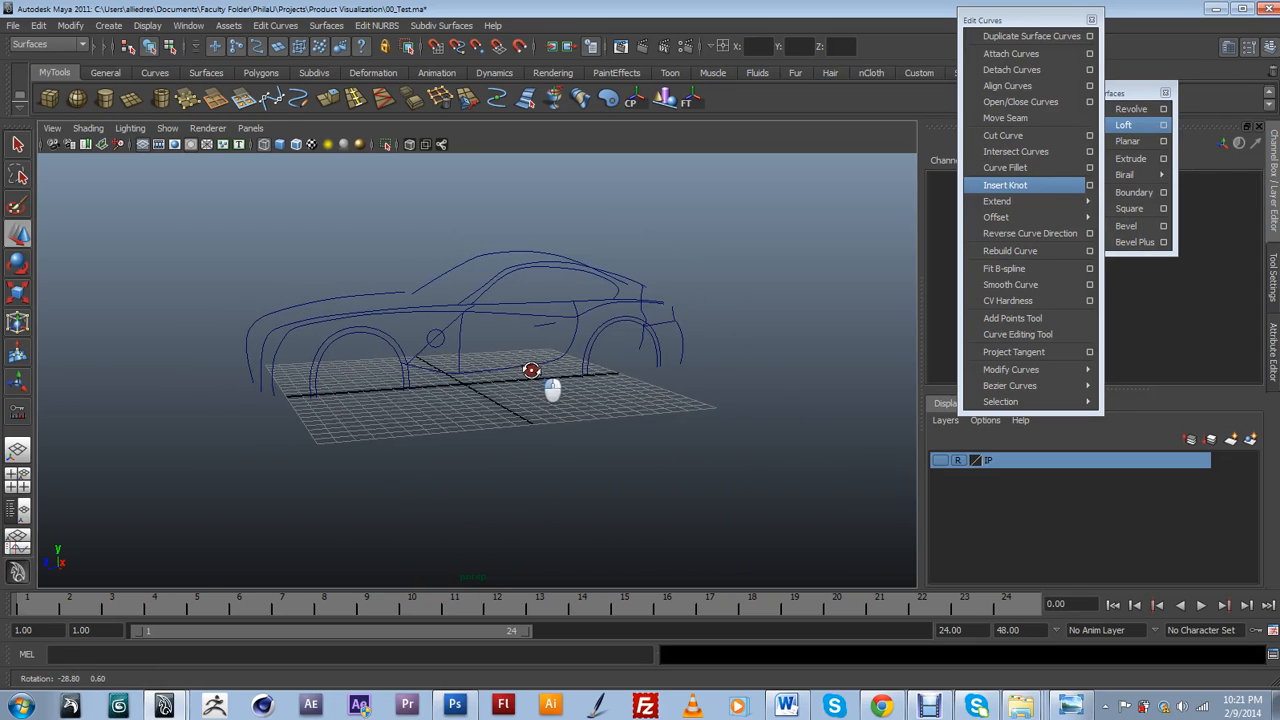
left_click_drag(260, 400, 517, 428, "alt")
left_click_drag(385, 408, 489, 431, "alt")
left_click_drag(694, 483, 586, 460, "alt")
right_click_drag(474, 414, 560, 420, "alt")
middle_click_drag(480, 405, 597, 403, "alt")
left_click_drag(724, 396, 488, 377, "alt")
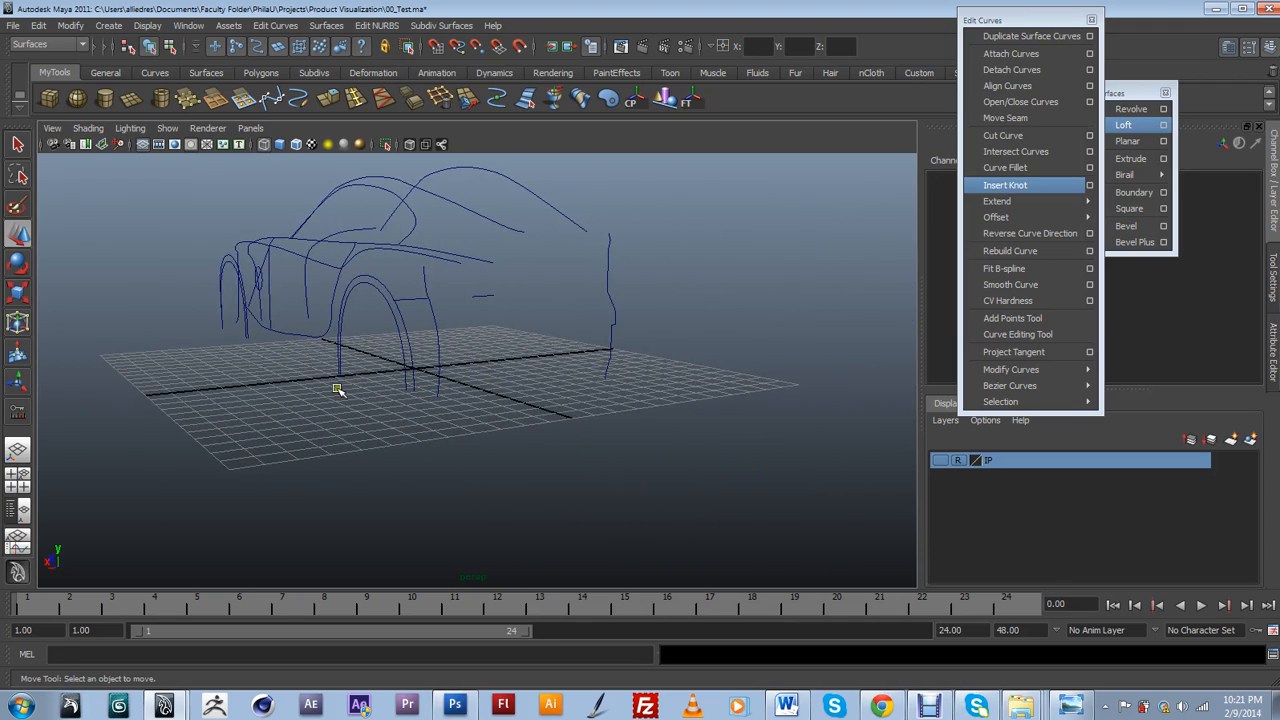
left_click_drag(323, 387, 446, 316, "alt")
left_click_drag(525, 347, 640, 327, "alt")
middle_click_drag(640, 327, 617, 351, "alt")
scroll(617, 351, "up", 4)
left_click_drag(617, 351, 590, 354, "alt")
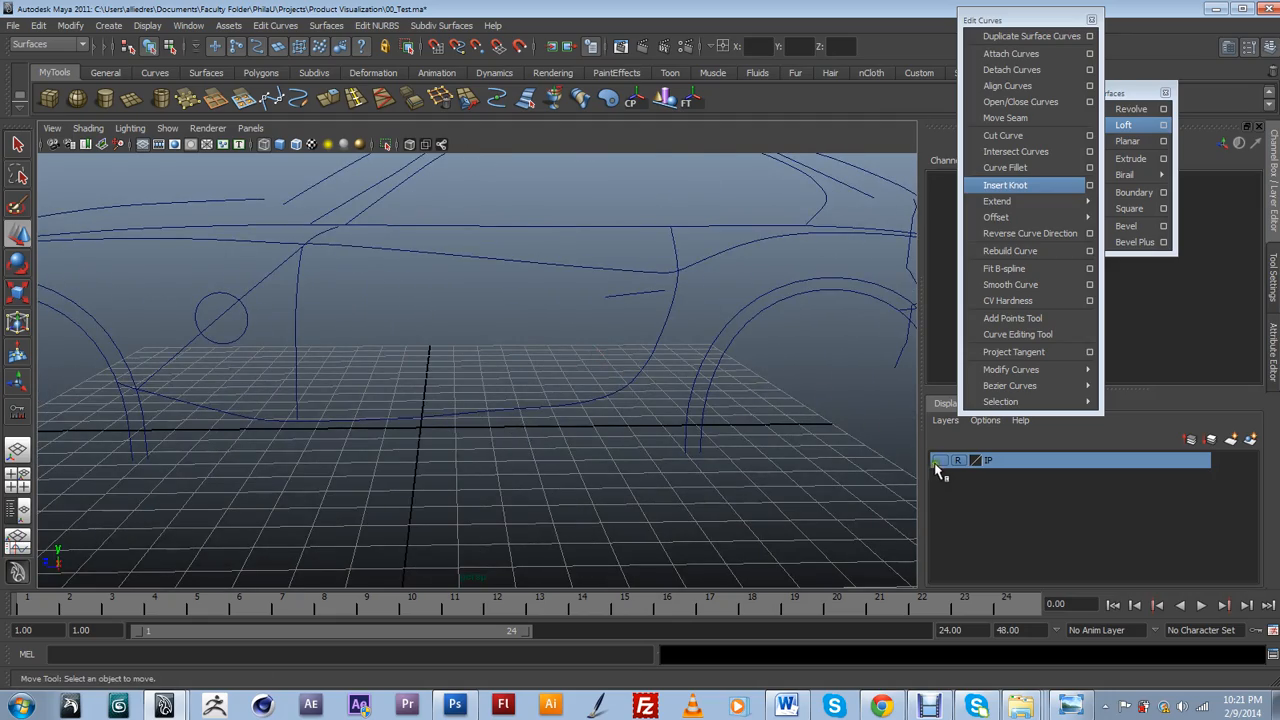
Show the IP blueprint layer again and select the diagonal curve through the fender badge in the side view.
left_click(937, 466)
left_click_drag(720, 450, 674, 456, "alt")
left_click(611, 451)
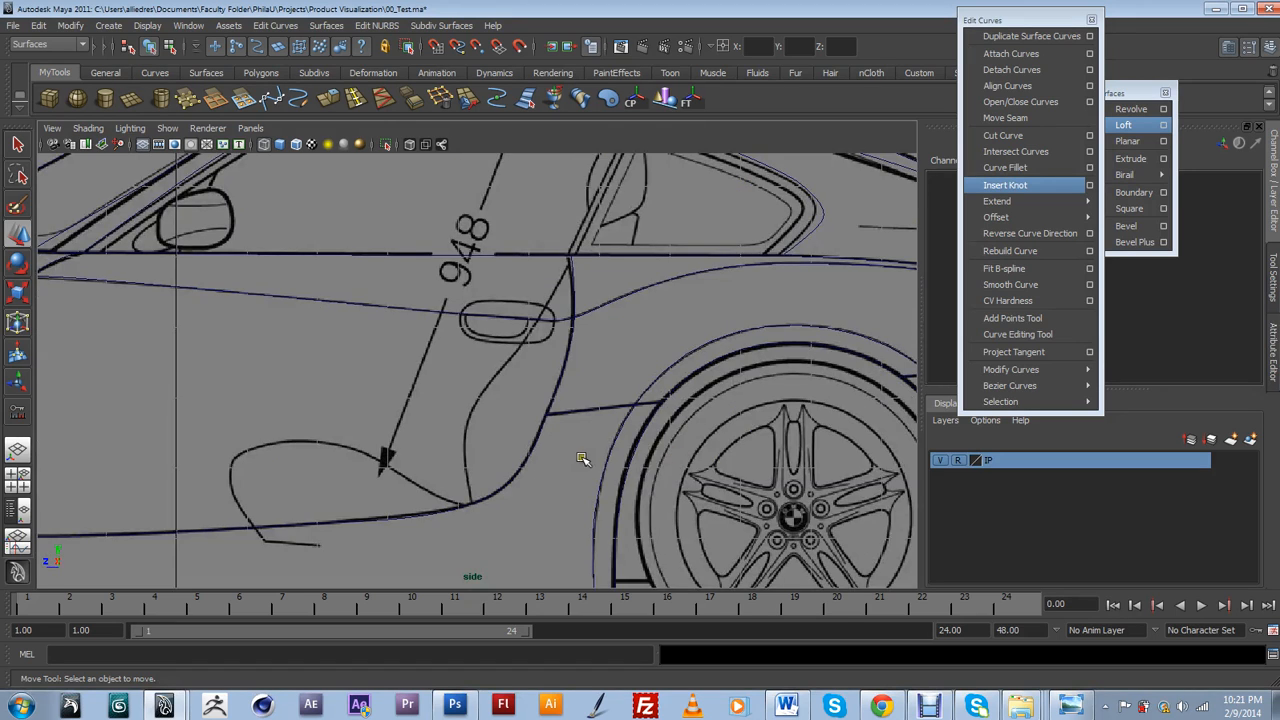
scroll(590, 459, "down", 6)
middle_click_drag(287, 452, 542, 390, "alt")
scroll(475, 410, "up", 3)
scroll(483, 403, "up", 2)
scroll(475, 397, "up", 1)
scroll(618, 431, "up", 2)
left_click(413, 417)
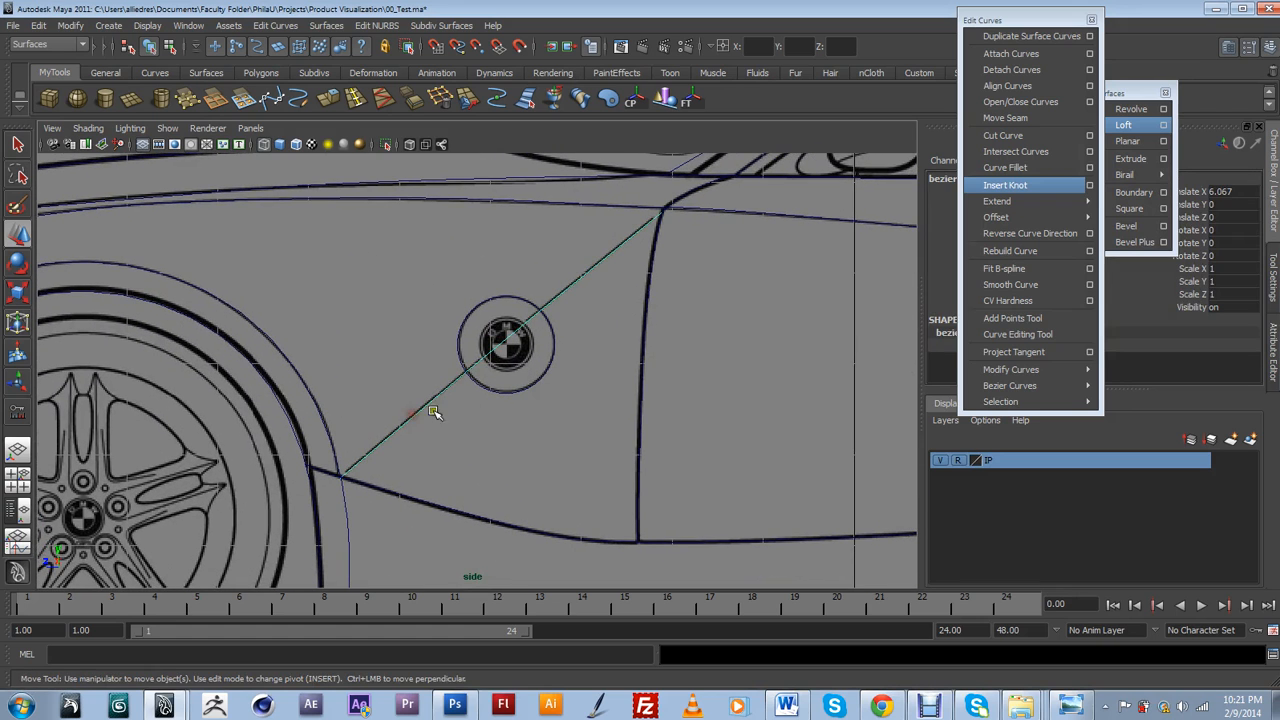
Examine how the diagonal badge curve meets the wheel arch, lower body line and front door edge in the side view.
scroll(578, 406, "down", 3)
scroll(583, 408, "up", 1)
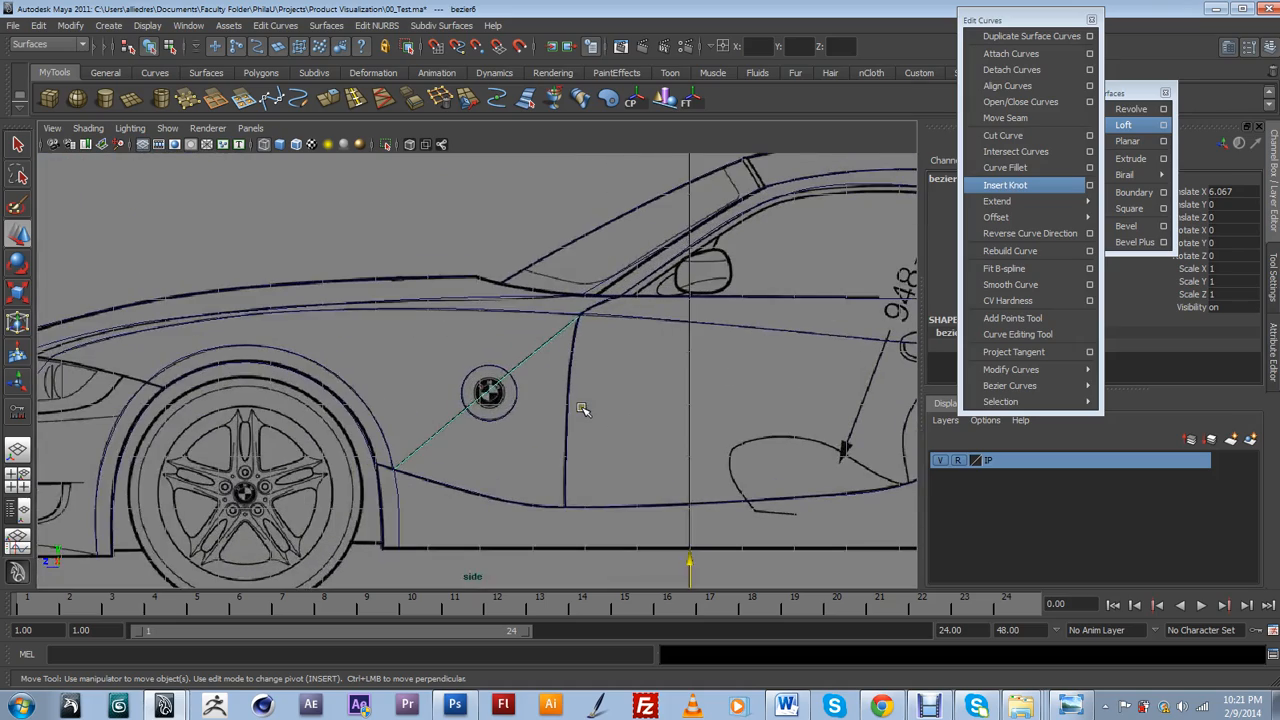
left_click_drag(633, 431, 588, 366, "alt")
scroll(609, 423, "up", 3)
middle_click_drag(588, 366, 552, 407, "alt")
scroll(579, 385, "down", 6)
scroll(577, 382, "up", 1)
scroll(545, 405, "up", 1)
scroll(536, 404, "up", 1)
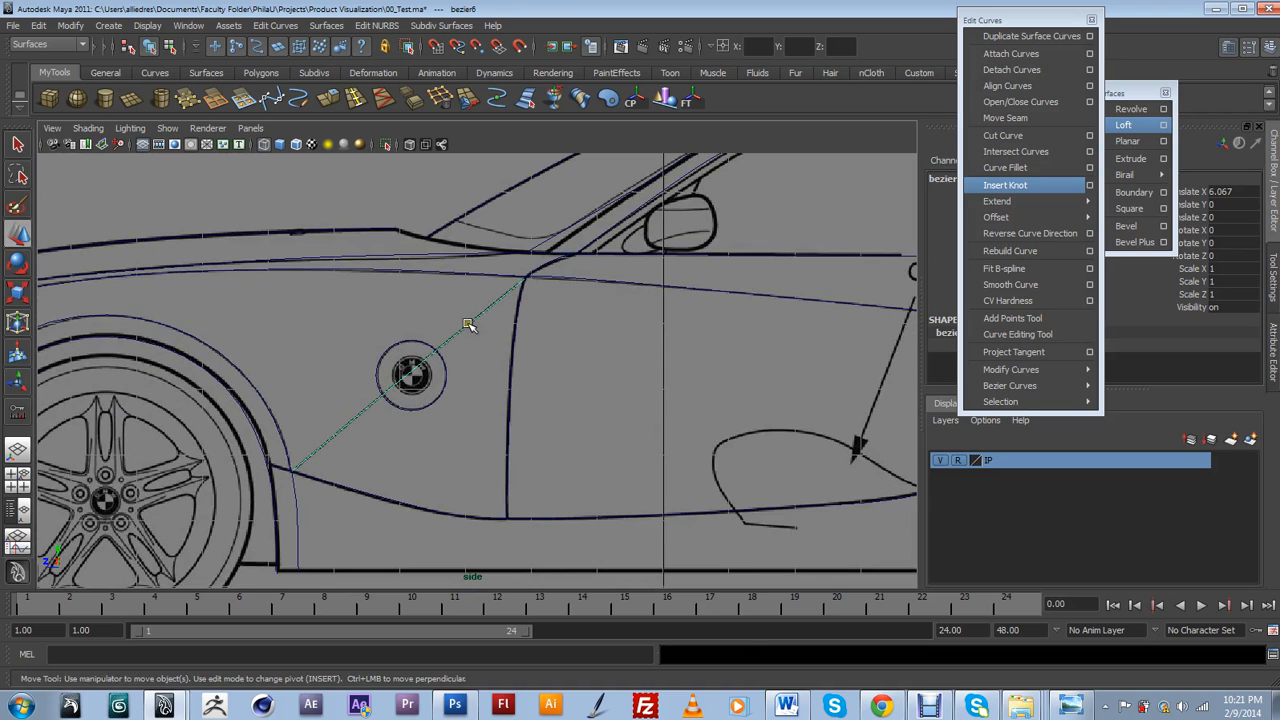
Select the front door edge curve and examine its position against the blueprints in the perspective and front views.
left_click(513, 328)
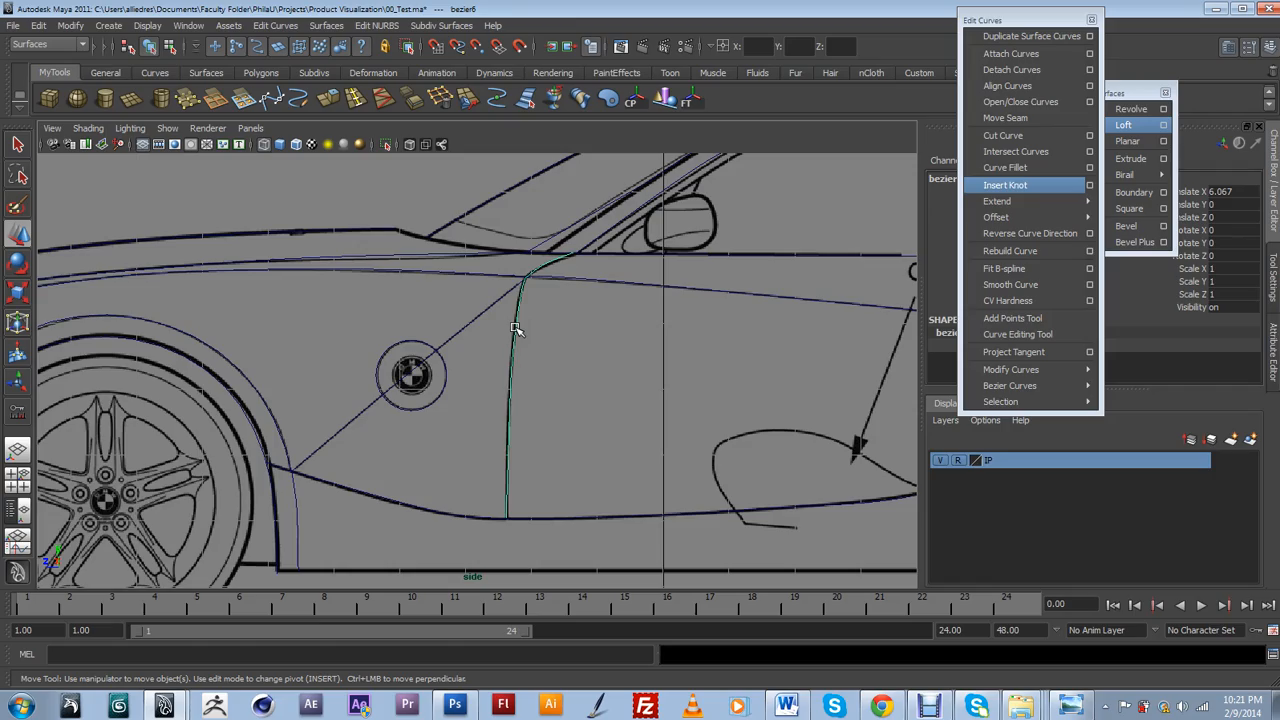
scroll(513, 328, "down", 2)
left_click(501, 301)
left_click_drag(501, 301, 485, 355, "alt")
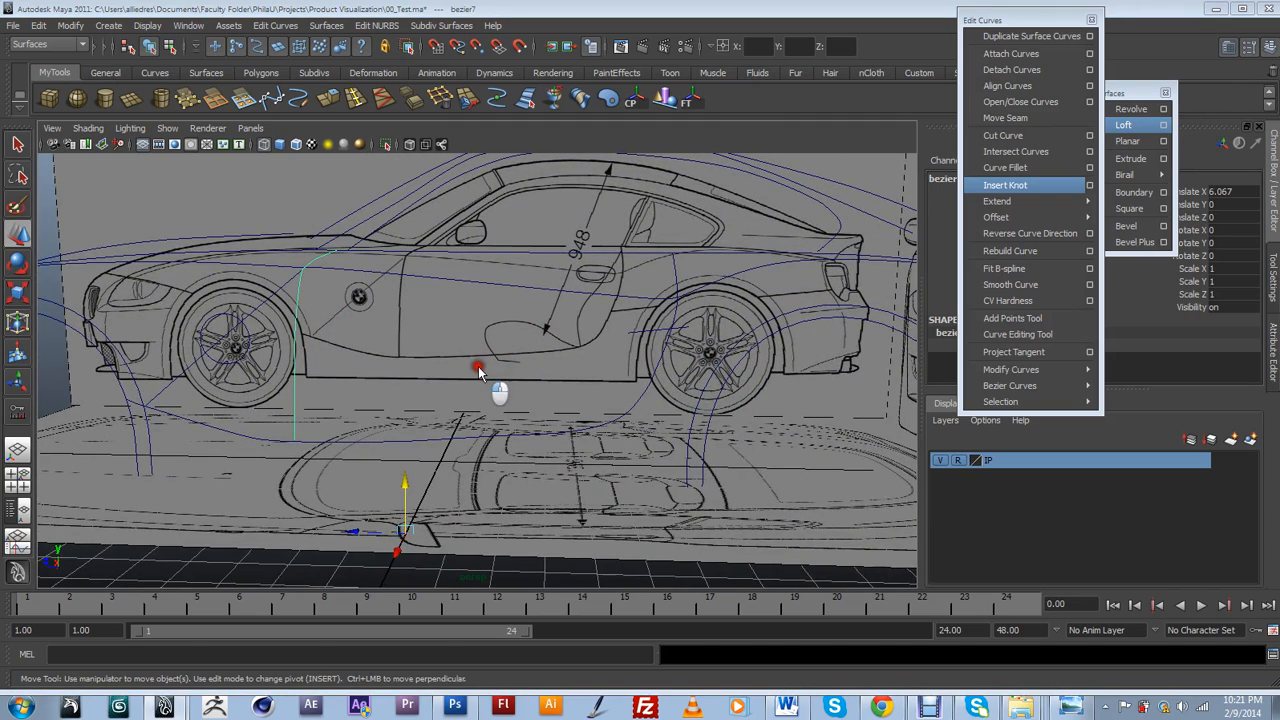
key("space")
key("space")
scroll(481, 378, "down", 5)
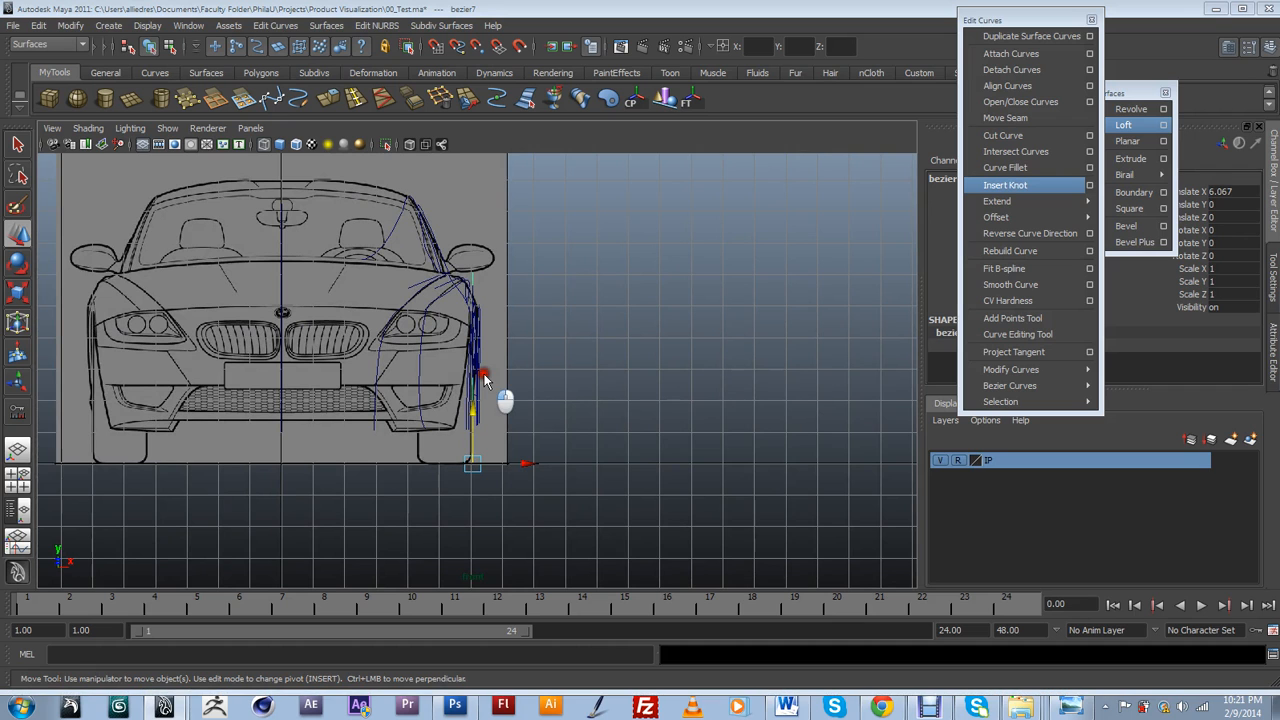
Examine in the side view how the front door edge curve meets the diagonal badge curve and the lower body line.
key("space")
key("space")
scroll(563, 400, "down", 3)
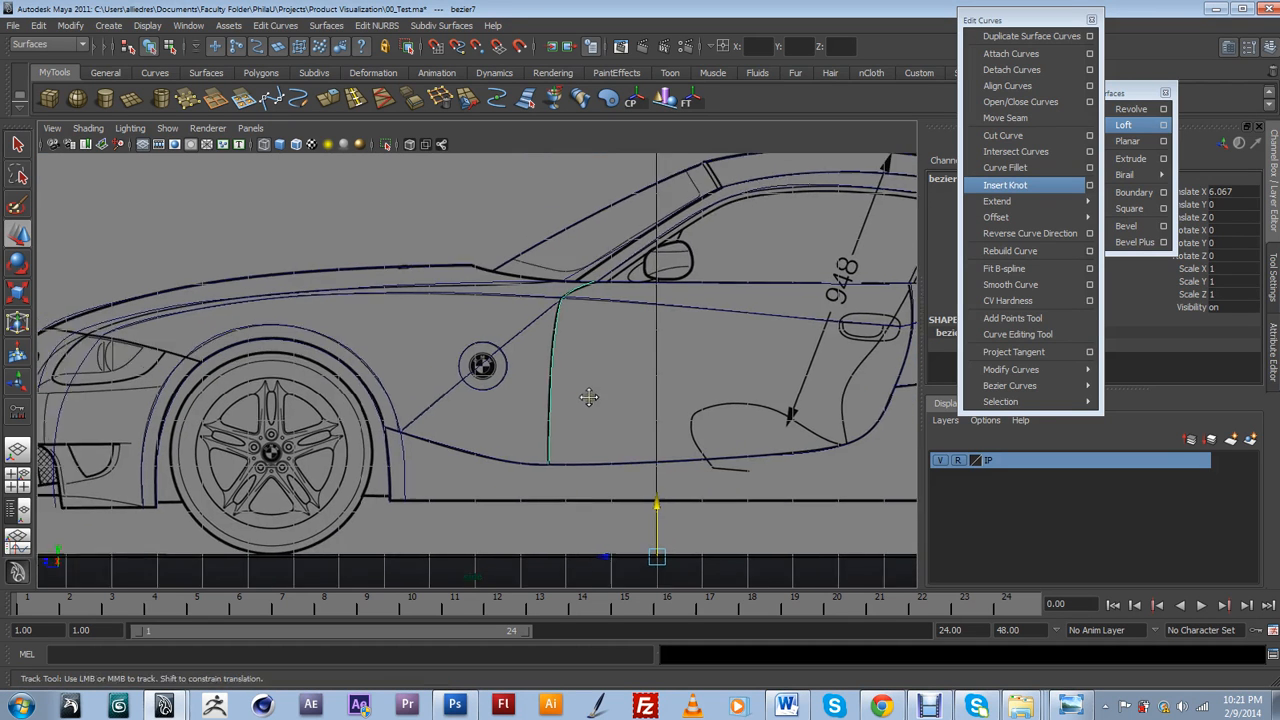
scroll(597, 393, "up", 3)
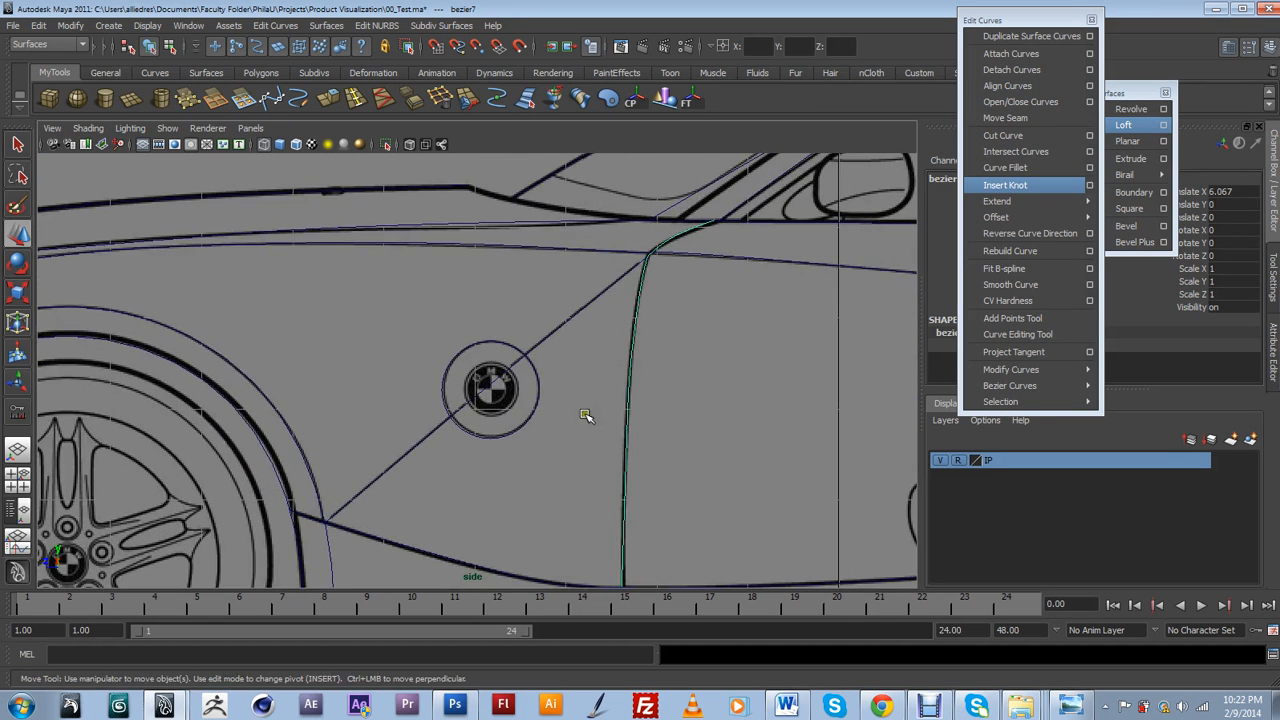
scroll(607, 392, "down", 3)
scroll(607, 392, "up", 1)
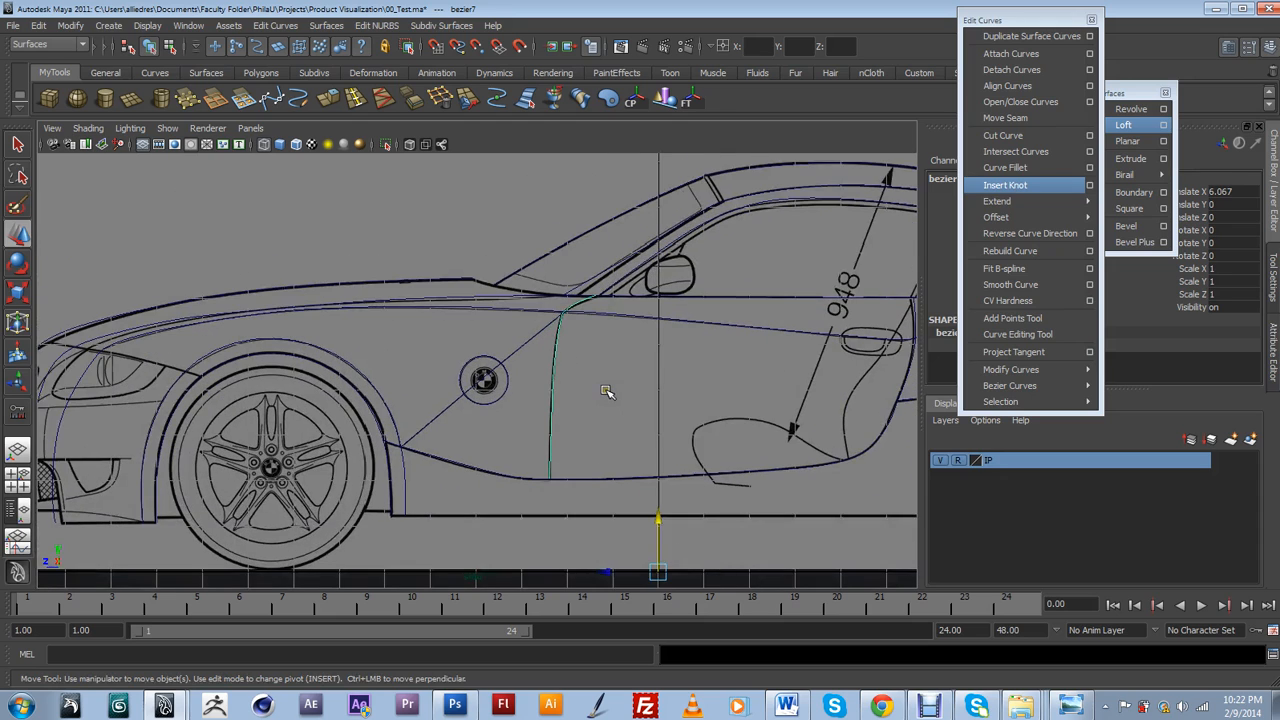
middle_click_drag(617, 386, 546, 311, "alt")
scroll(546, 311, "up", 2)
middle_click_drag(449, 251, 461, 354, "alt")
scroll(465, 330, "up", 1)
middle_click_drag(564, 400, 570, 323, "alt")
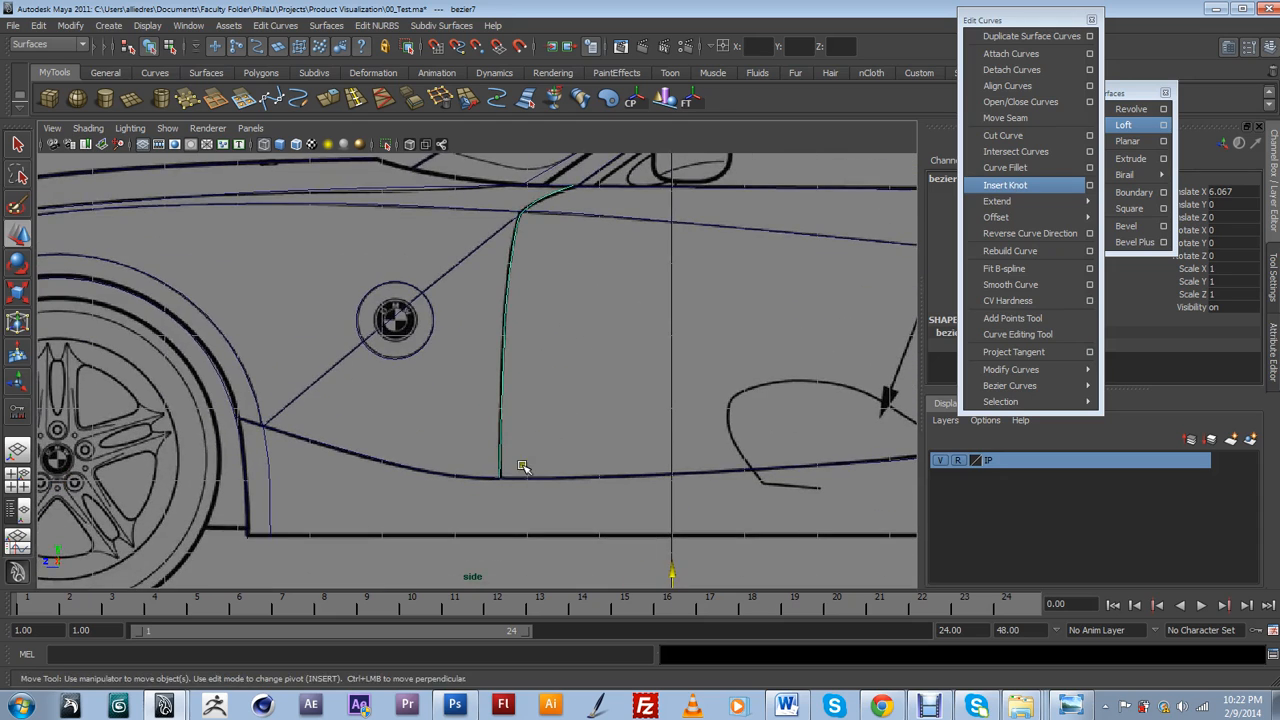
middle_click_drag(527, 237, 535, 328, "alt")
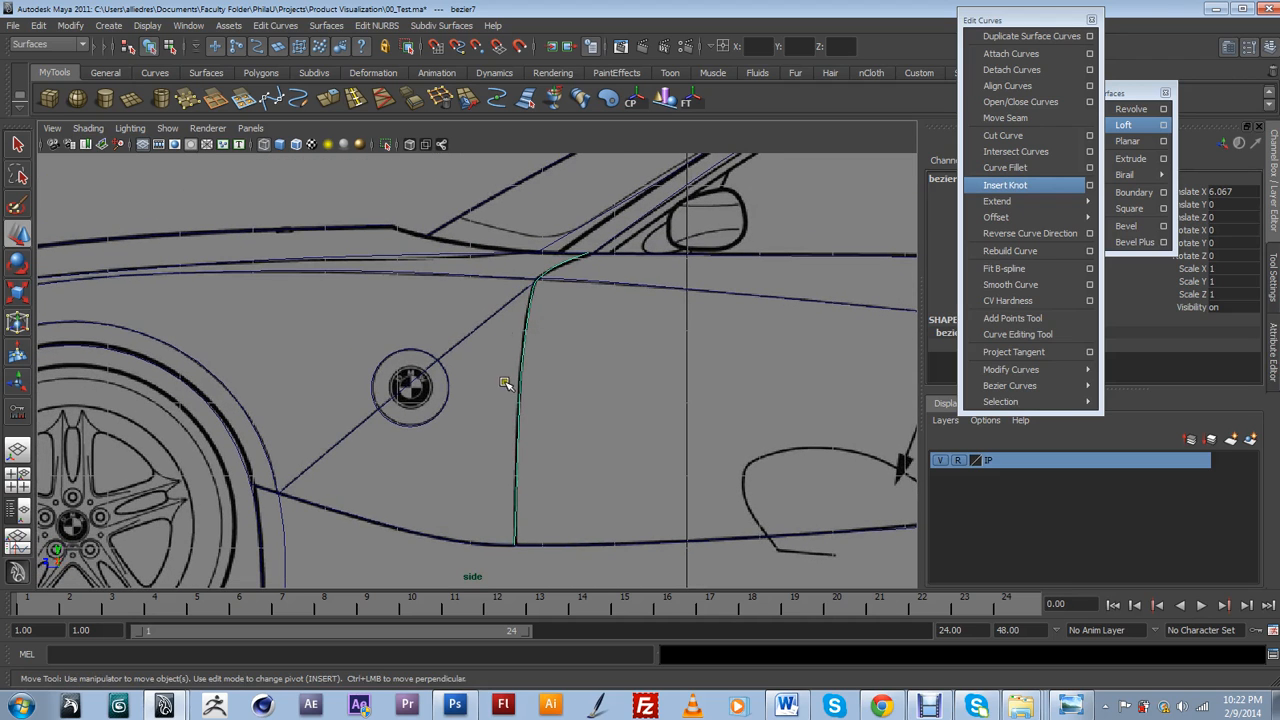
Deselect the front door edge curve and delete the diagonal curve running through the fender badge.
left_click(490, 335, "shift")
left_click(461, 330)
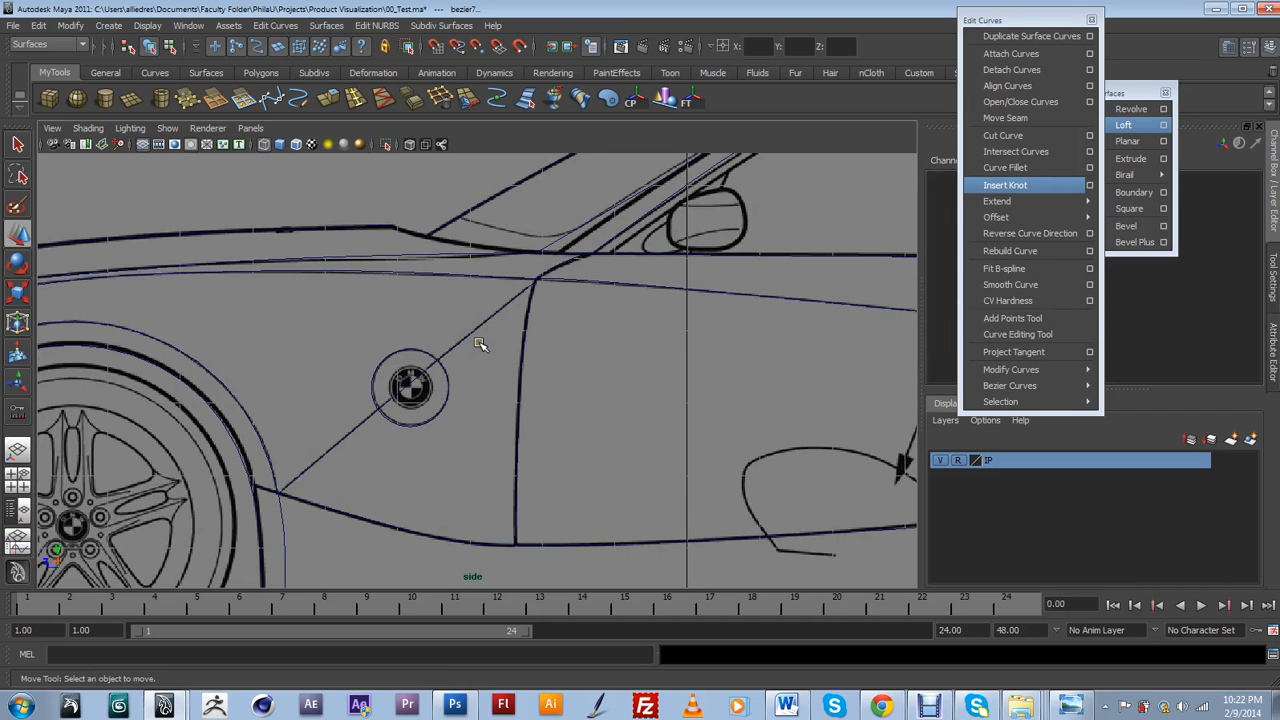
left_click(477, 331)
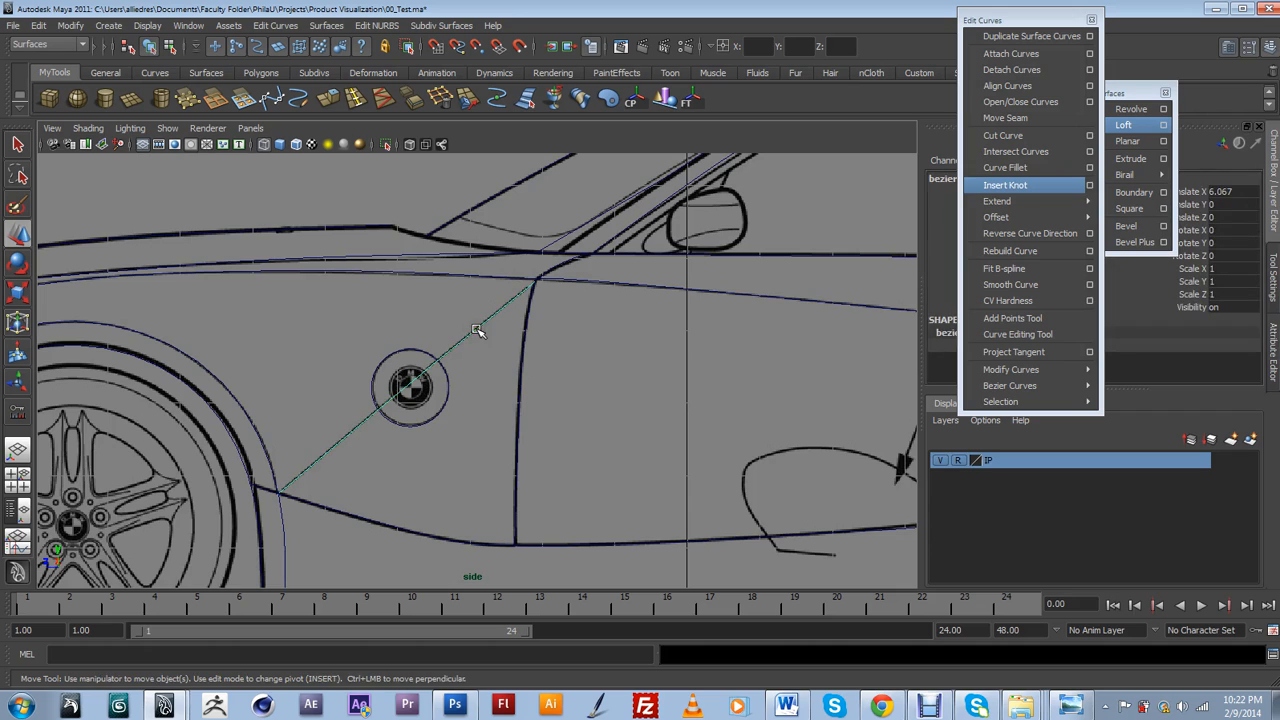
left_click(477, 331)
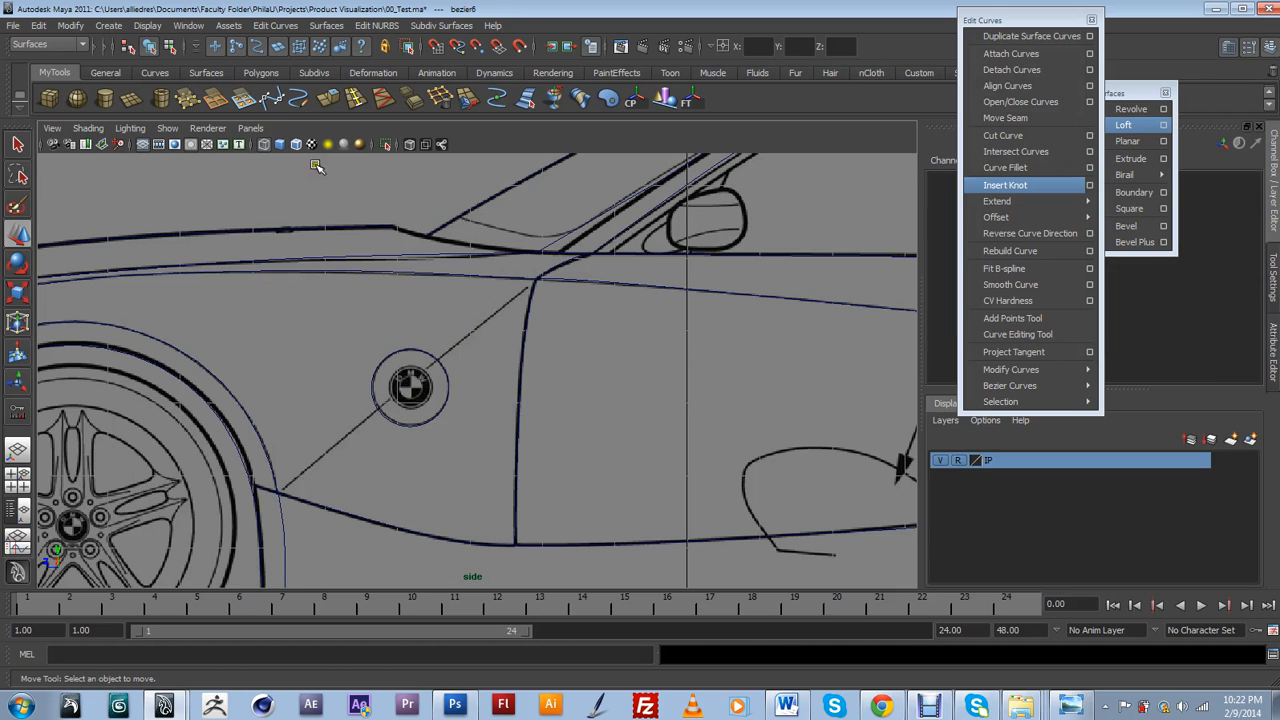
left_click(278, 101)
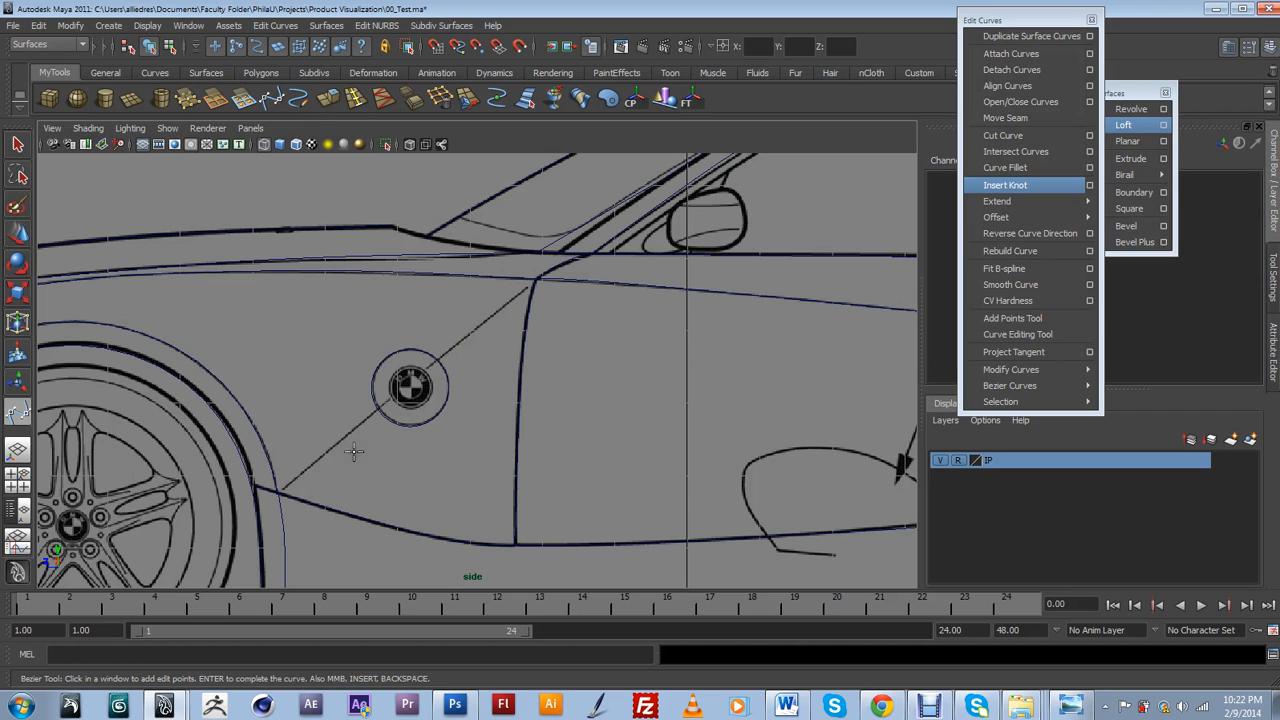
left_click(457, 47)
left_click(278, 494)
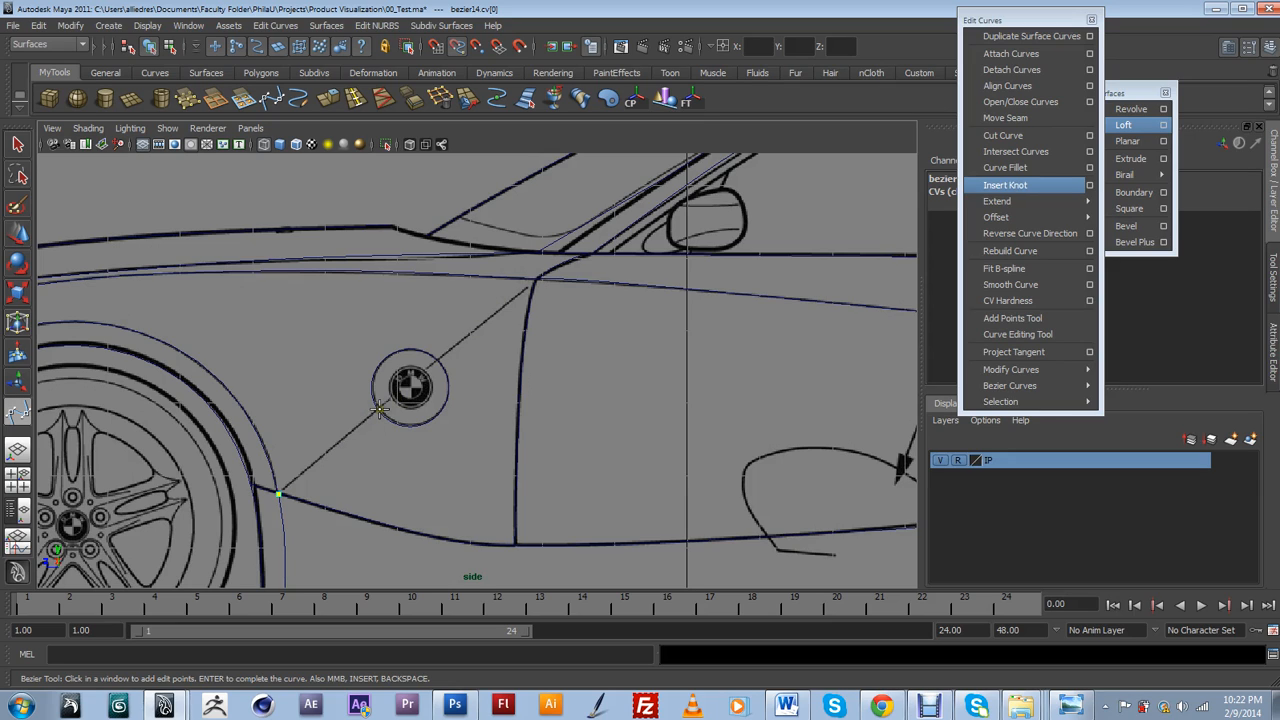
key("Return")
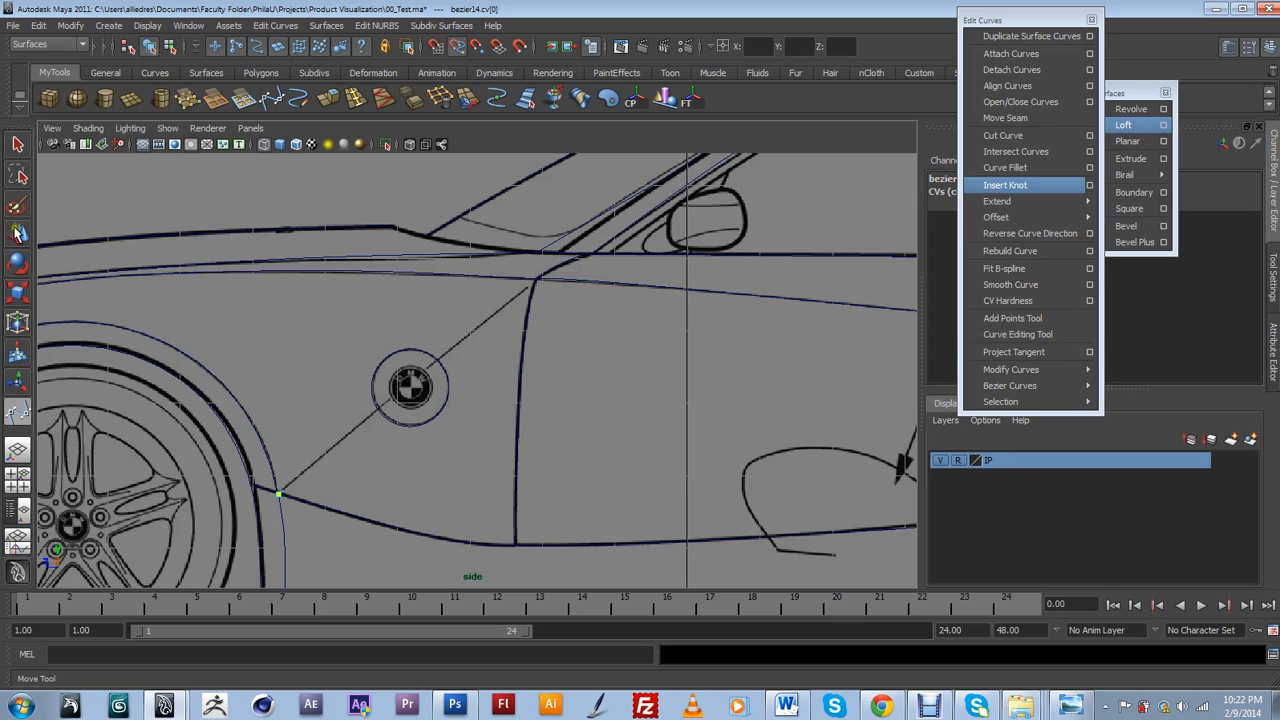
key("w")
left_click(276, 506)
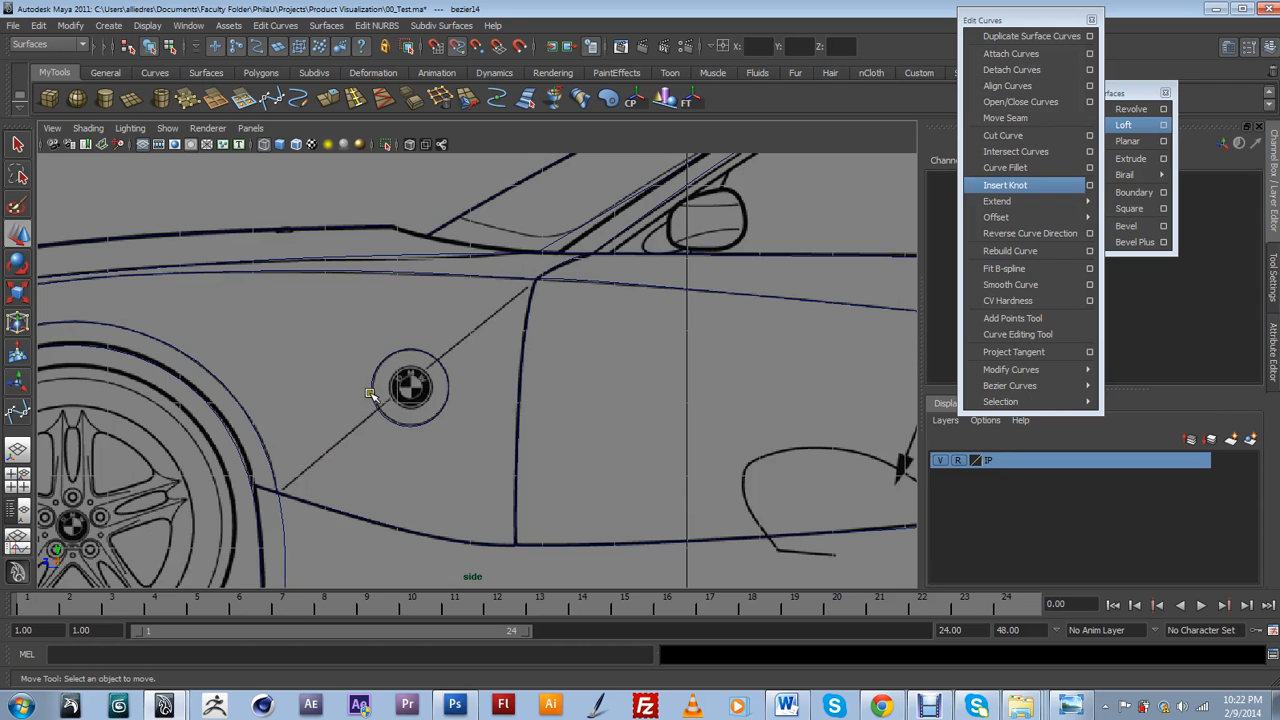
Select the circle around the fender badge and move it outward to Translate X 6.236 in the top view.
left_click(371, 395)
left_click(373, 396)
left_click_drag(337, 389, 336, 390)
scroll(408, 391, "down", 1)
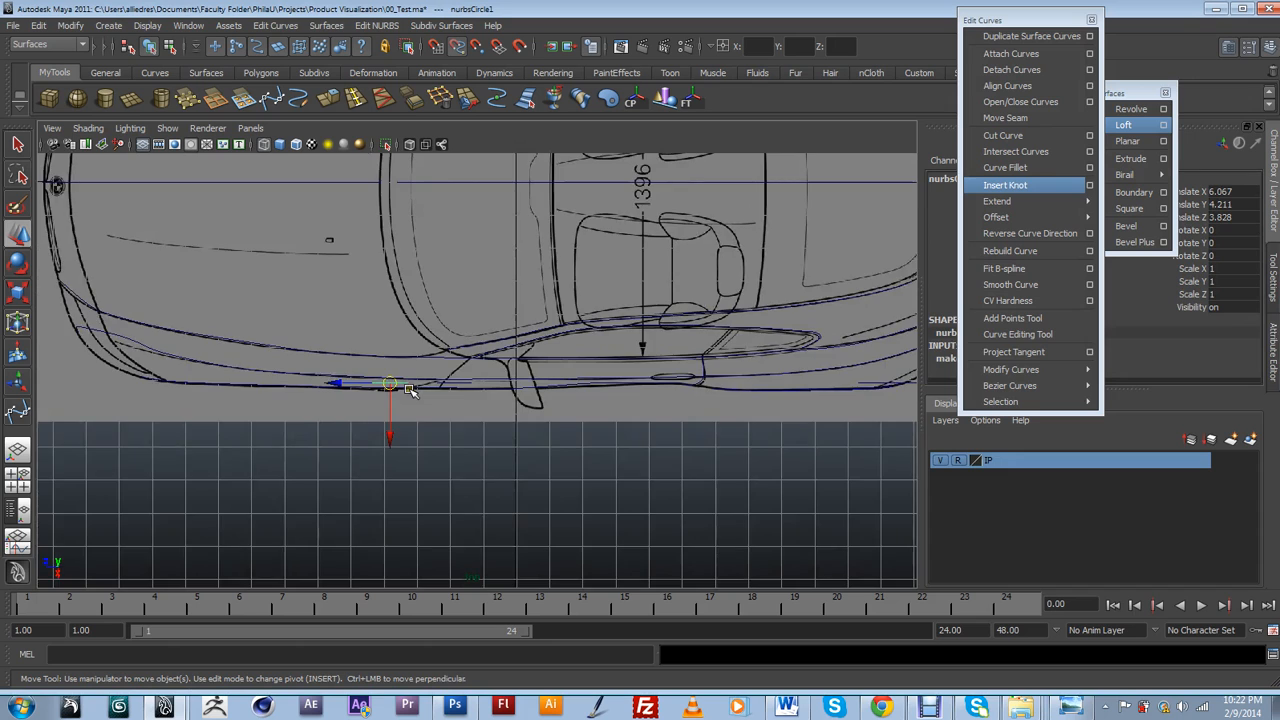
scroll(405, 402, "up", 7)
middle_click_drag(331, 457, 525, 383, "alt")
scroll(509, 392, "up", 3)
left_click_drag(442, 354, 442, 373)
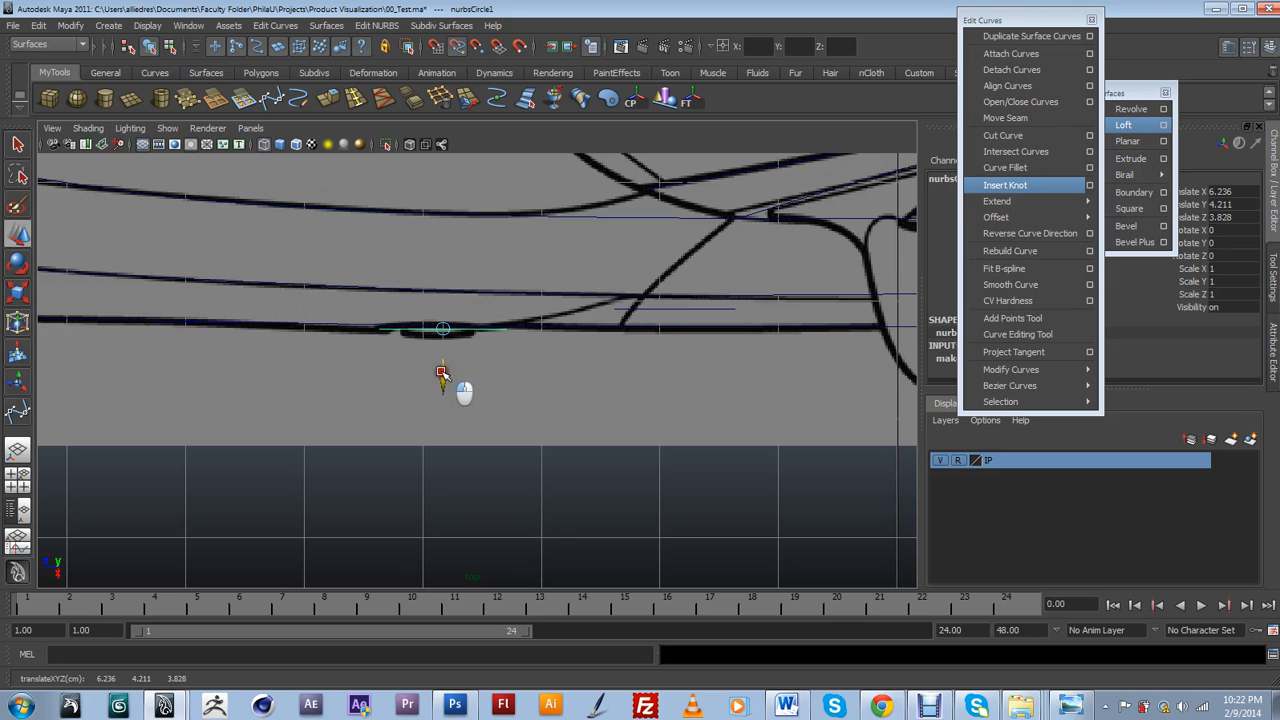
Move the badge circle farther outward to Translate X 6.26 and rotate it 3.363 degrees about Y to follow the body side.
left_click(343, 323)
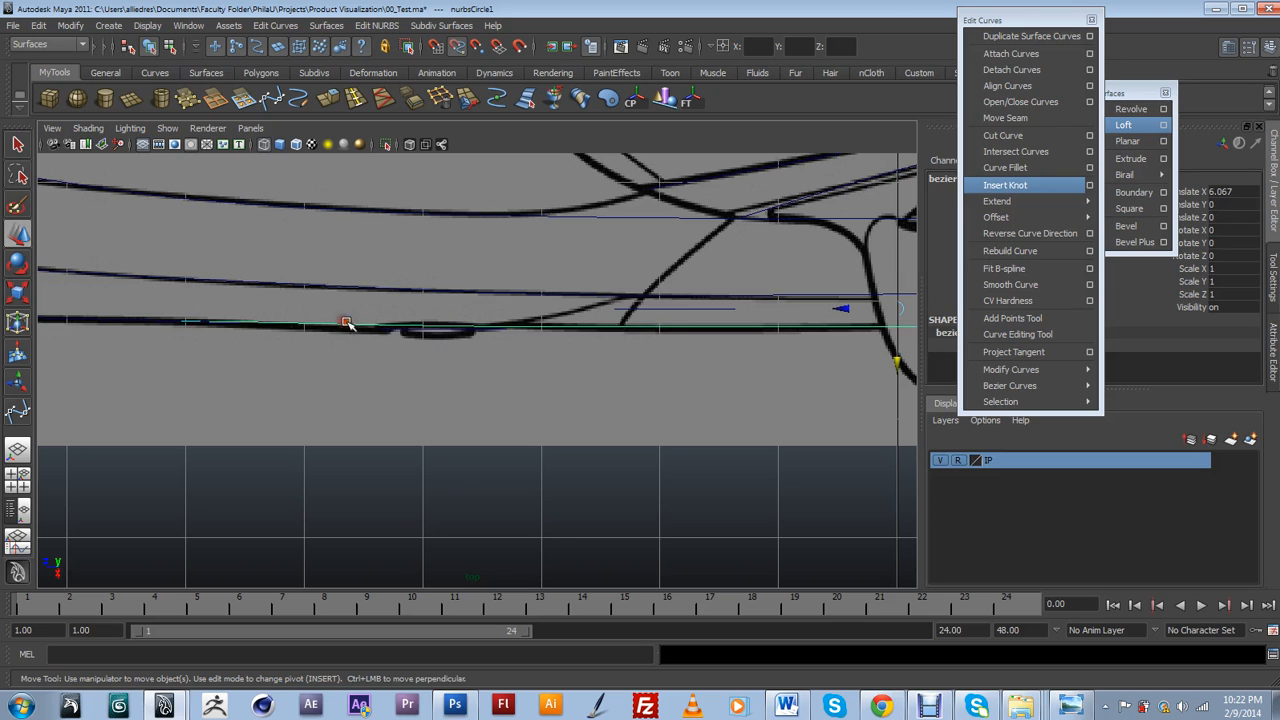
scroll(367, 344, "down", 6)
scroll(367, 344, "up", 9)
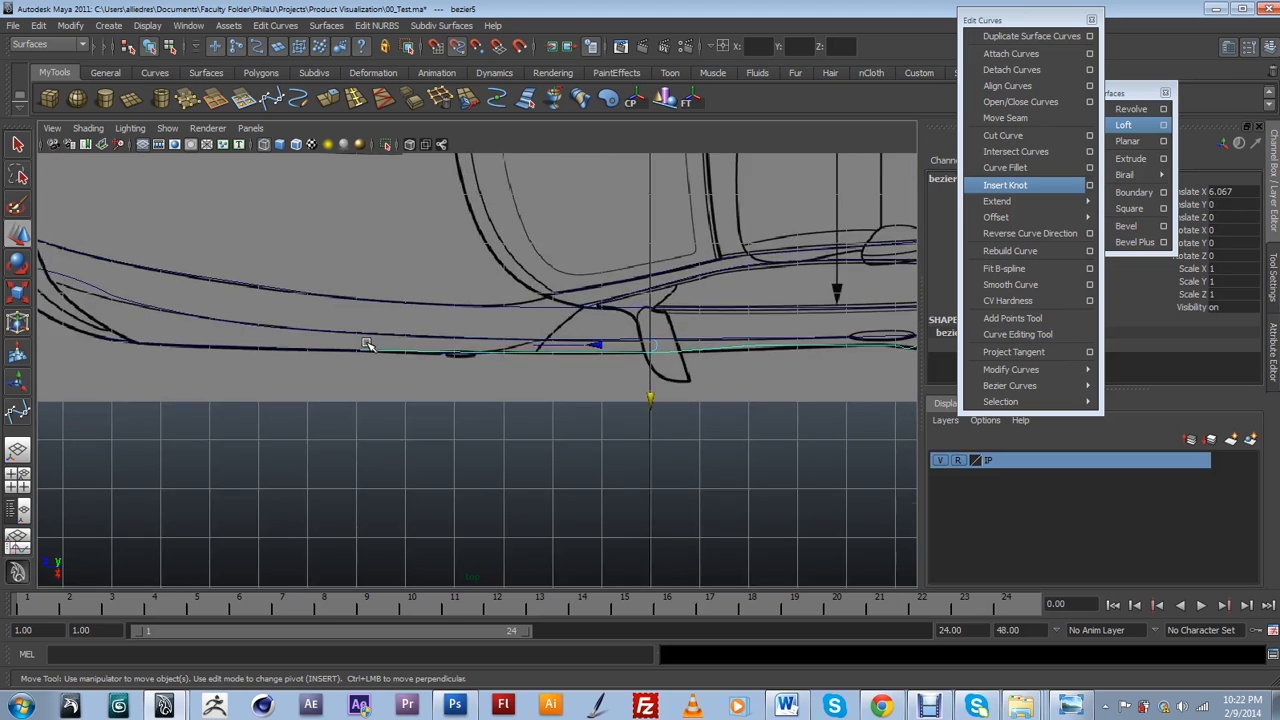
left_click(401, 299)
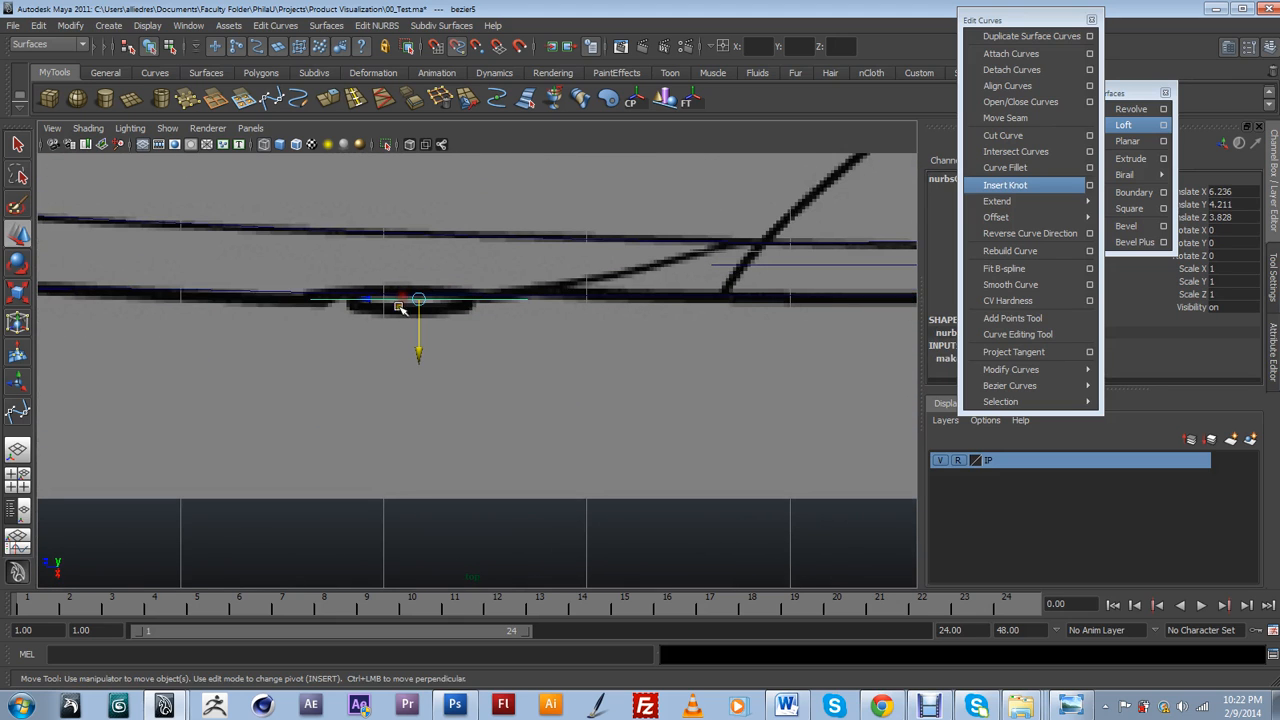
left_click_drag(415, 341, 416, 346)
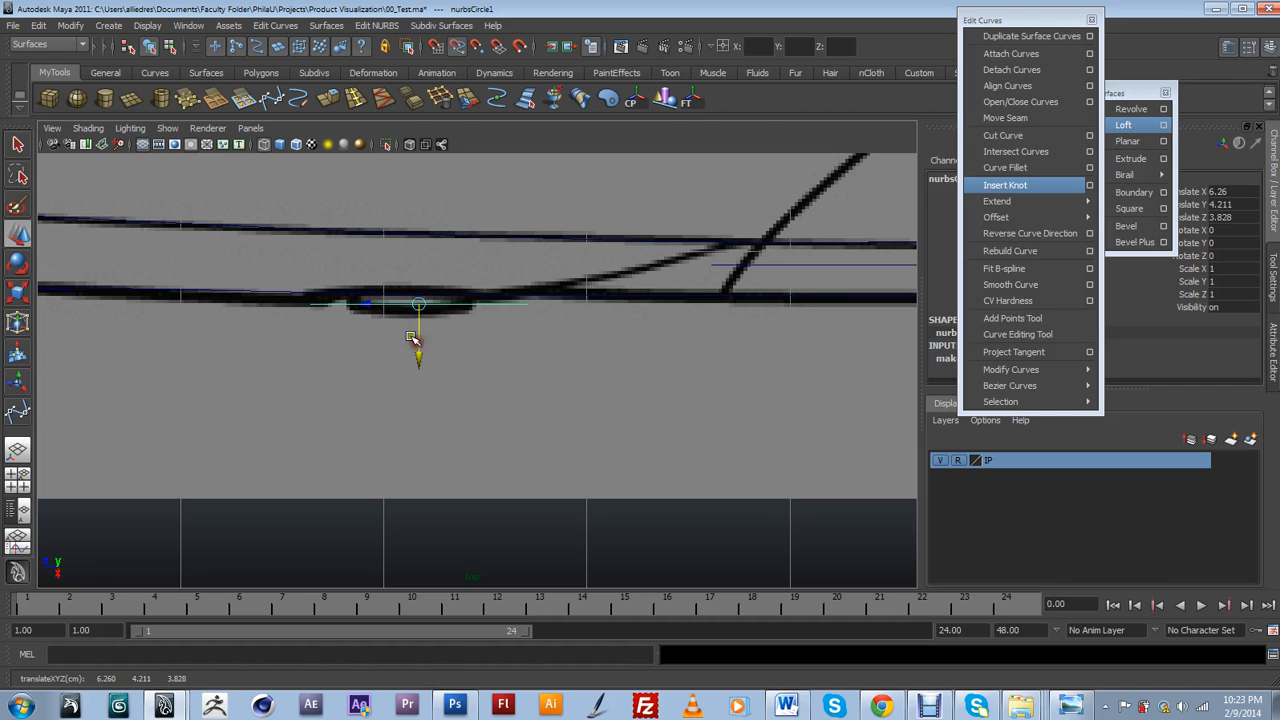
left_click(17, 263)
left_click_drag(491, 289, 486, 280)
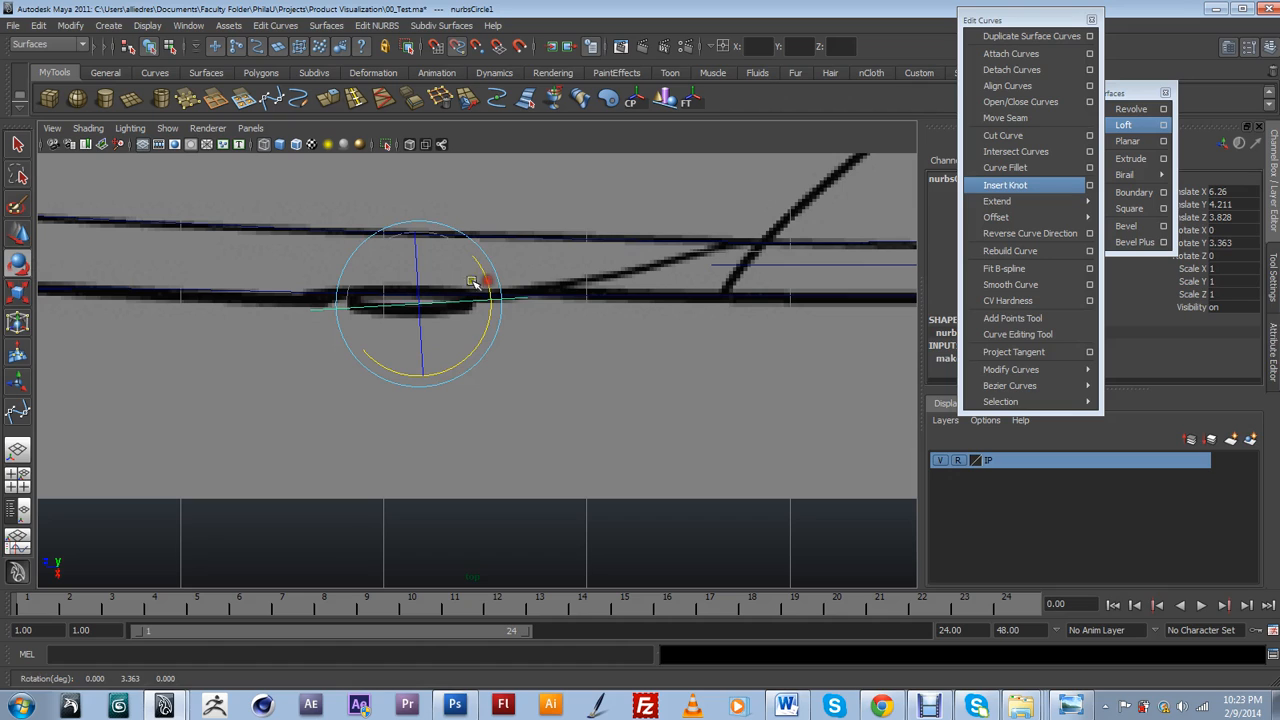
Start a curve-snapped Bezier curve in the side view from the wheel arch across both sides of the badge circle, and undo the extra point.
left_click_drag(250, 128, 410, 210)
left_click(500, 445)
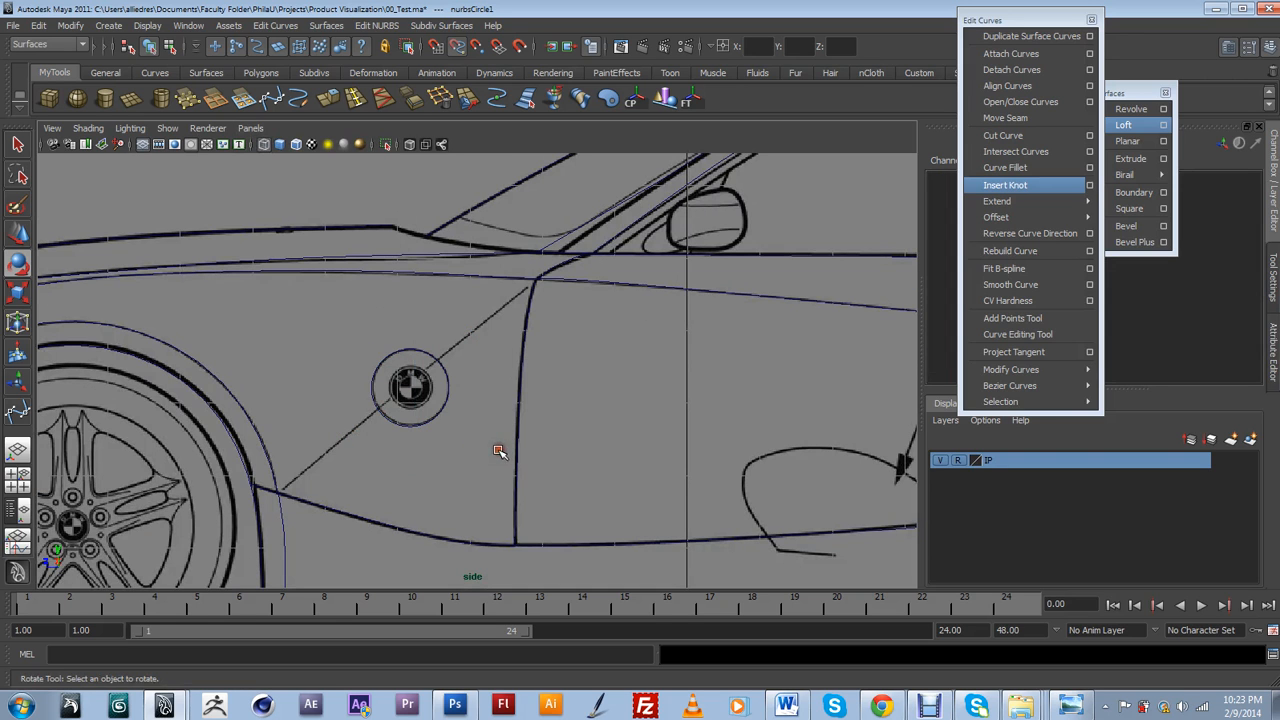
middle_click_drag(450, 519, 463, 463, "alt")
scroll(463, 463, "up", 2)
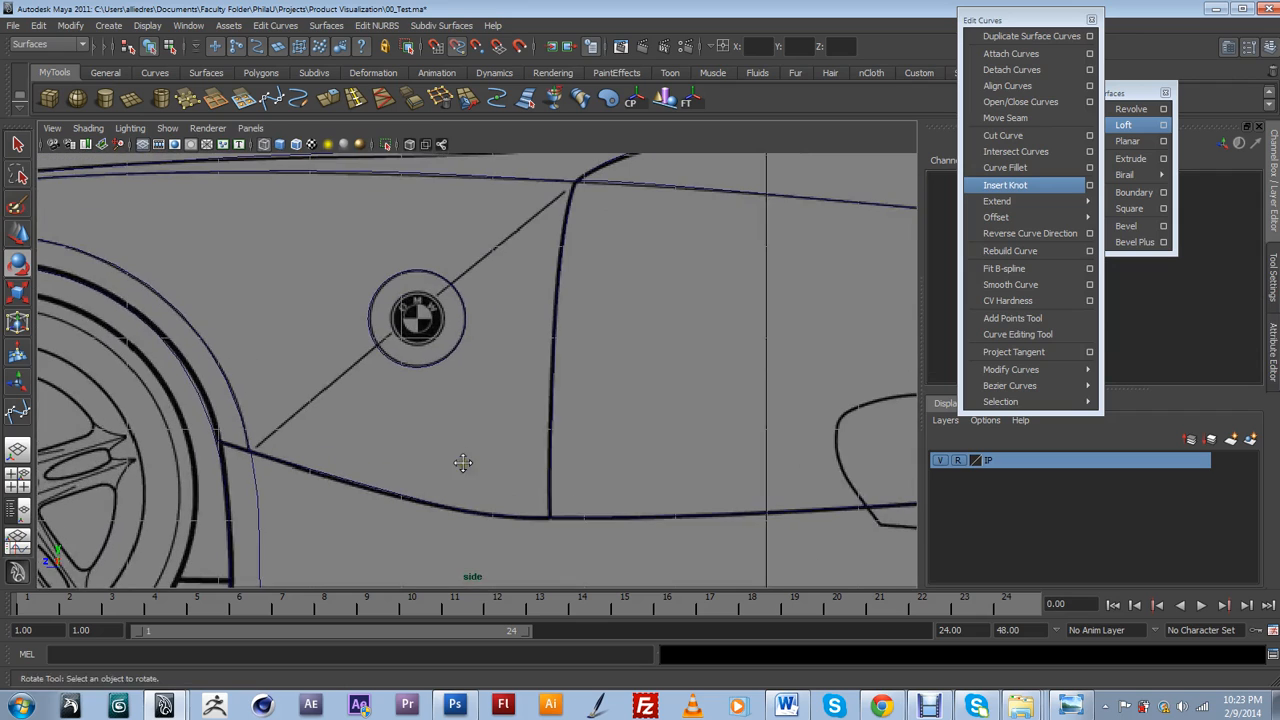
left_click(271, 99)
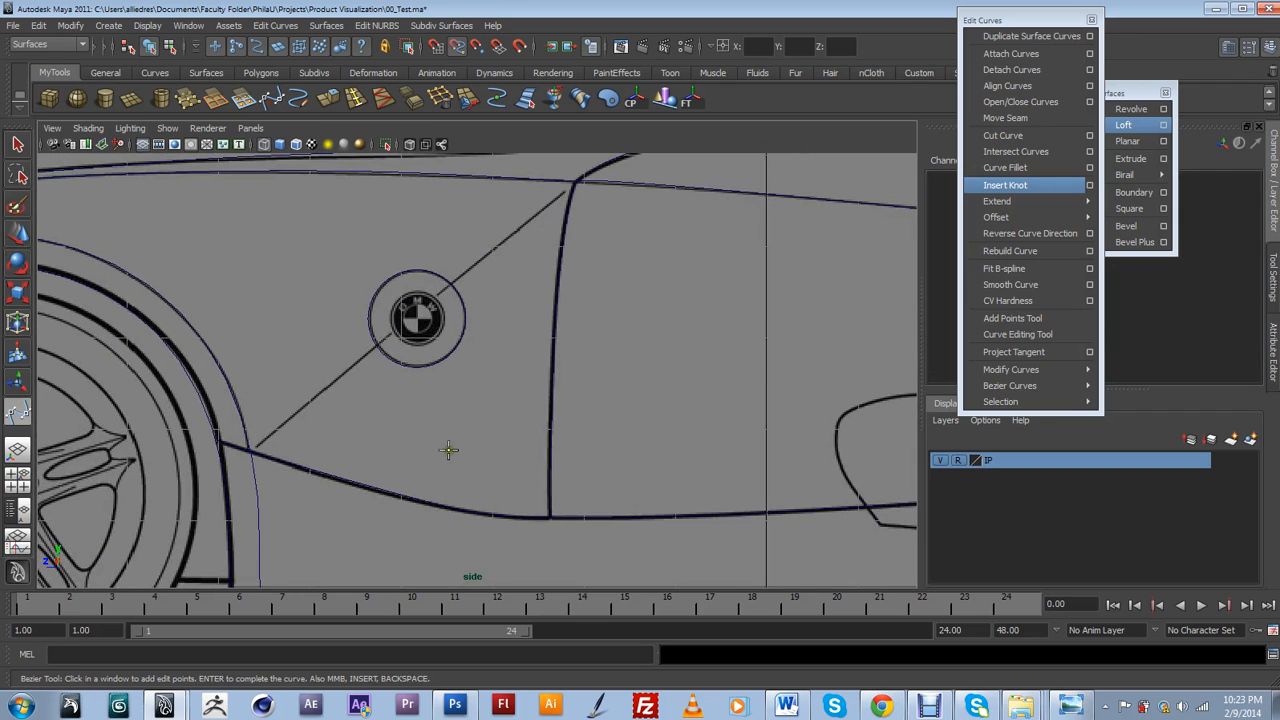
middle_click_drag(444, 84, 429, 44, "alt")
left_click(457, 47)
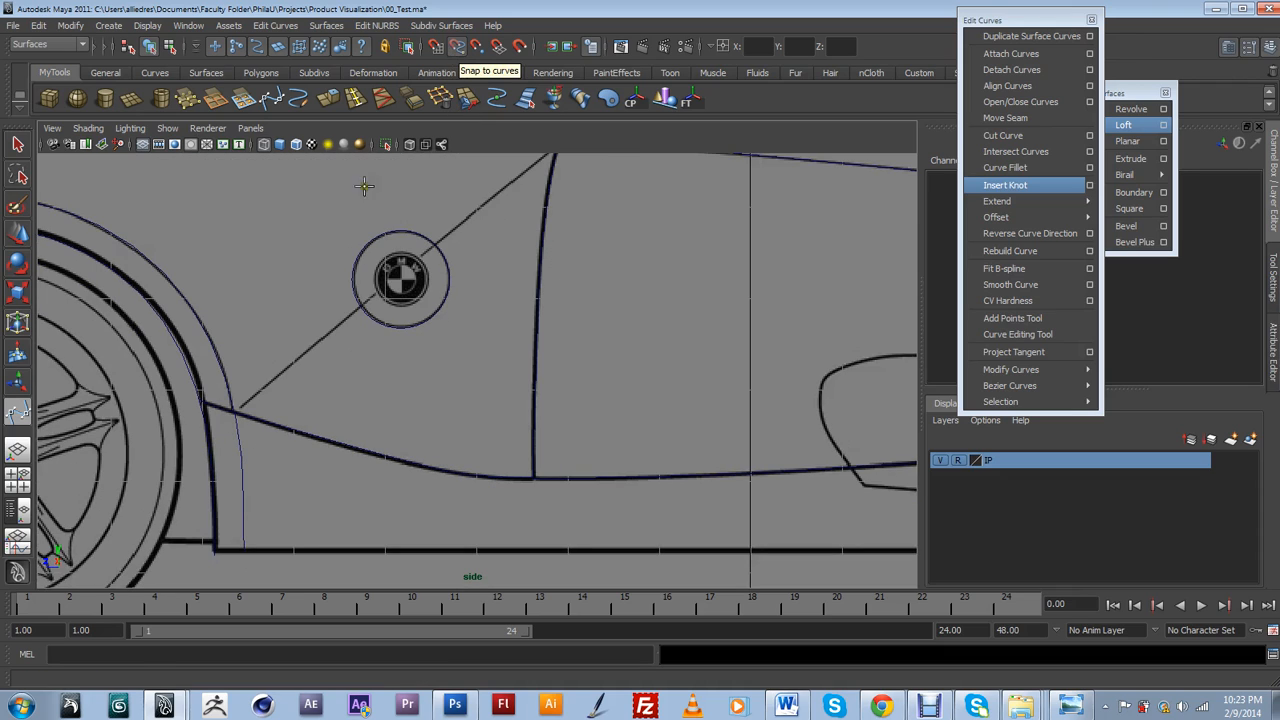
left_click(233, 412)
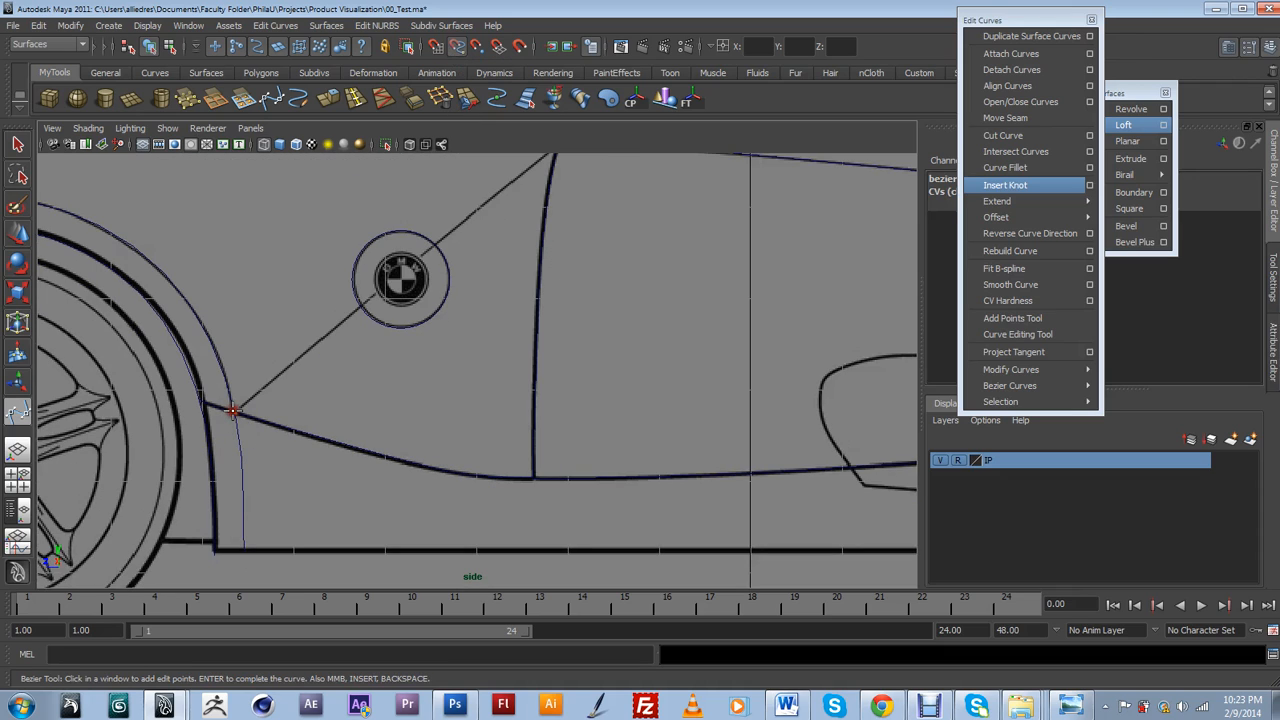
left_click(361, 307)
left_click(435, 245)
left_click(538, 301)
key("ctrl+z")
key("ctrl+z")
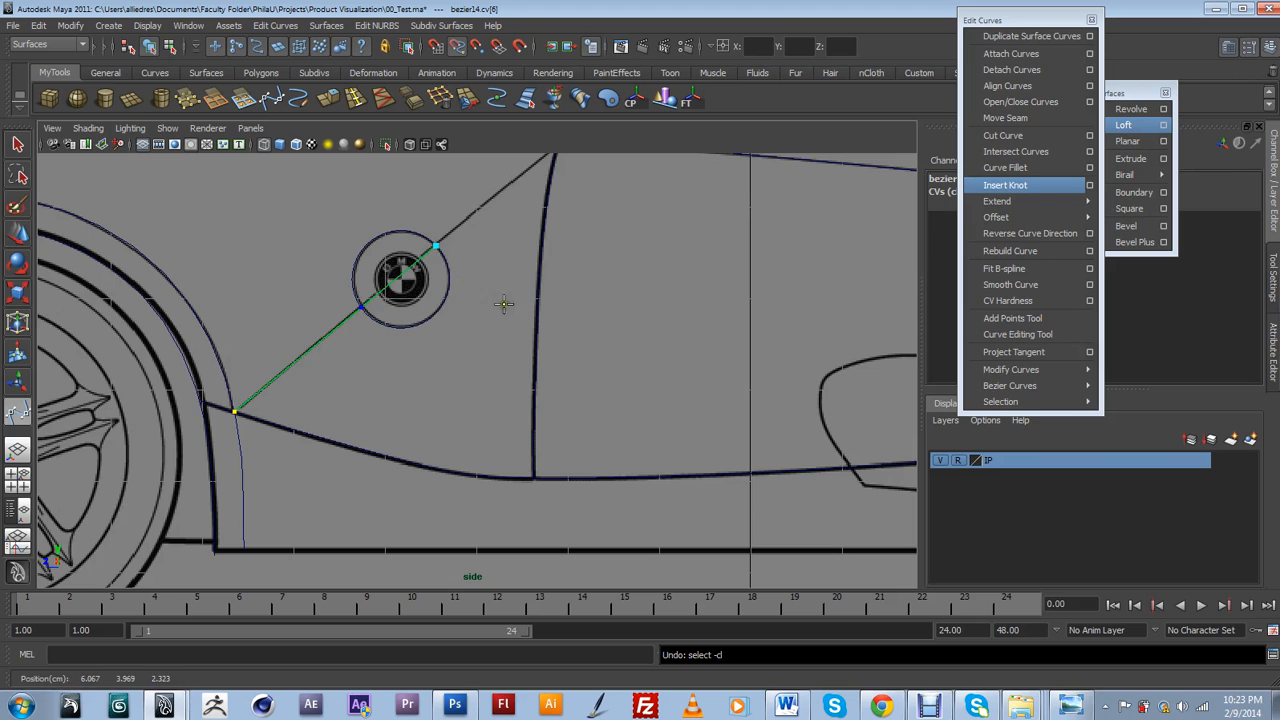
Continue the Bezier curve through the upper corner of the front door edge to the line below the side window, and complete it.
middle_click_drag(674, 156, 561, 326, "alt")
middle_click_drag(483, 389, 521, 349, "alt")
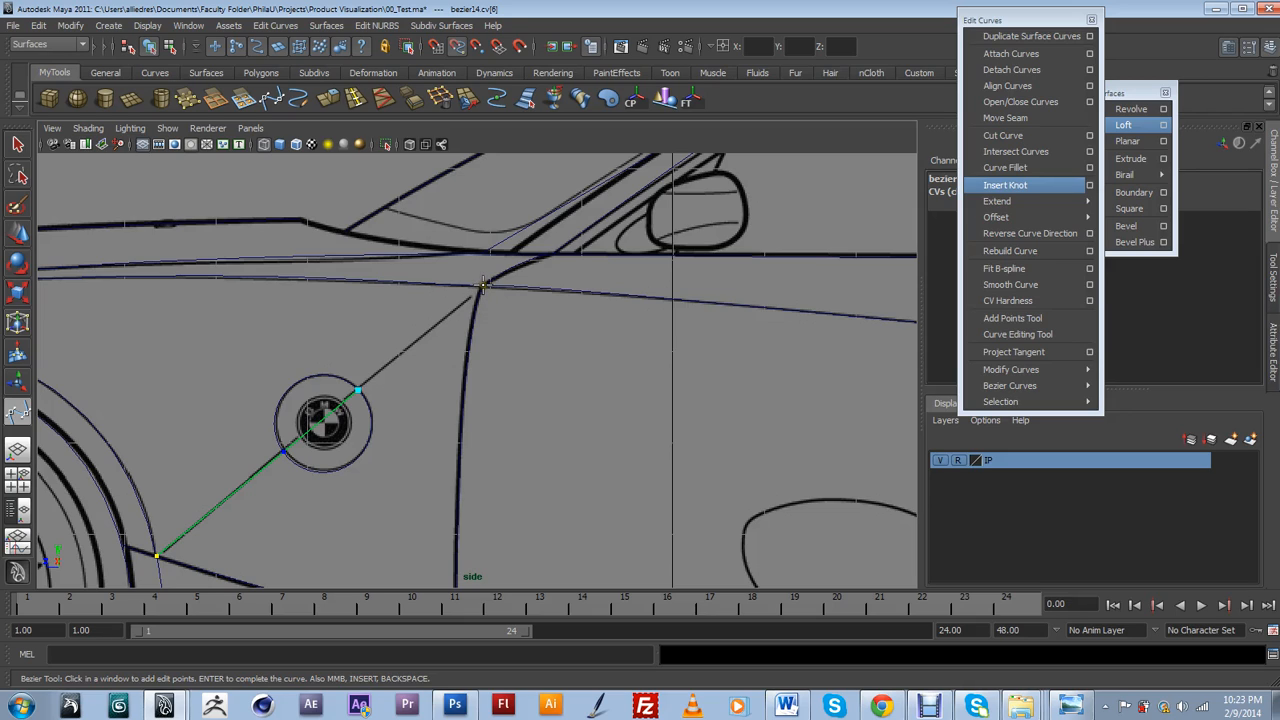
left_click(481, 286)
key("Return")
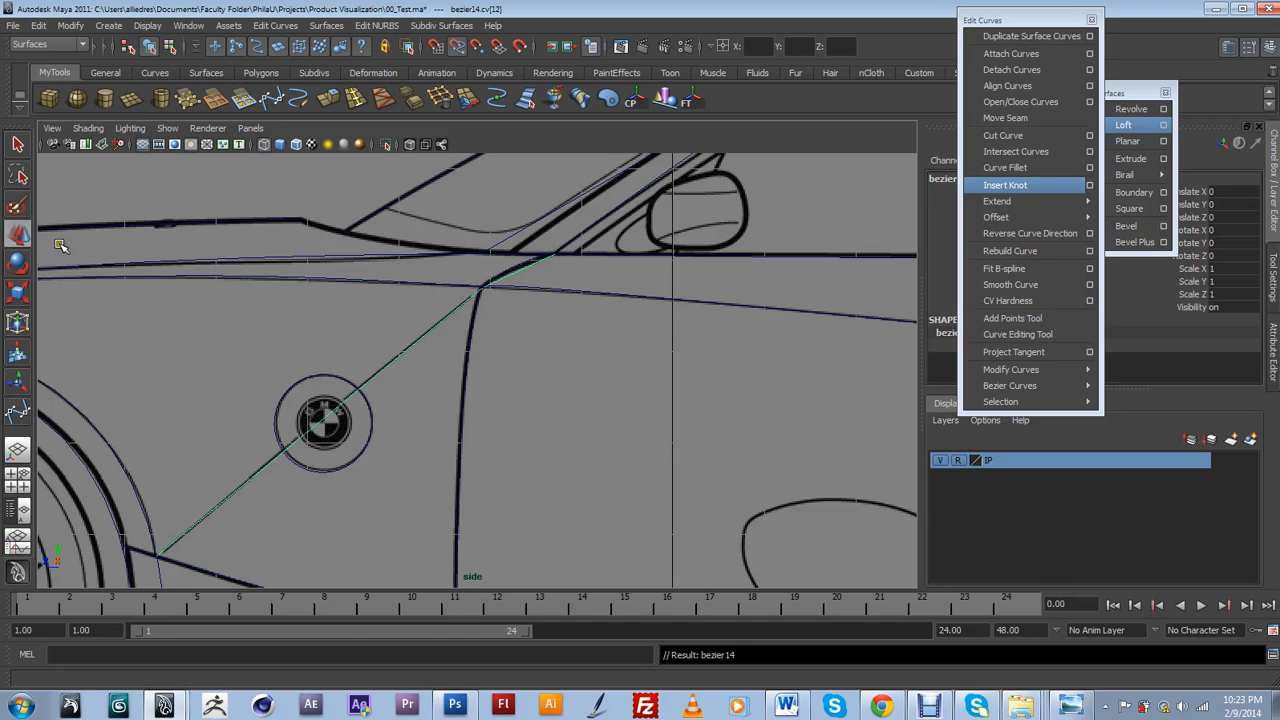
key("w")
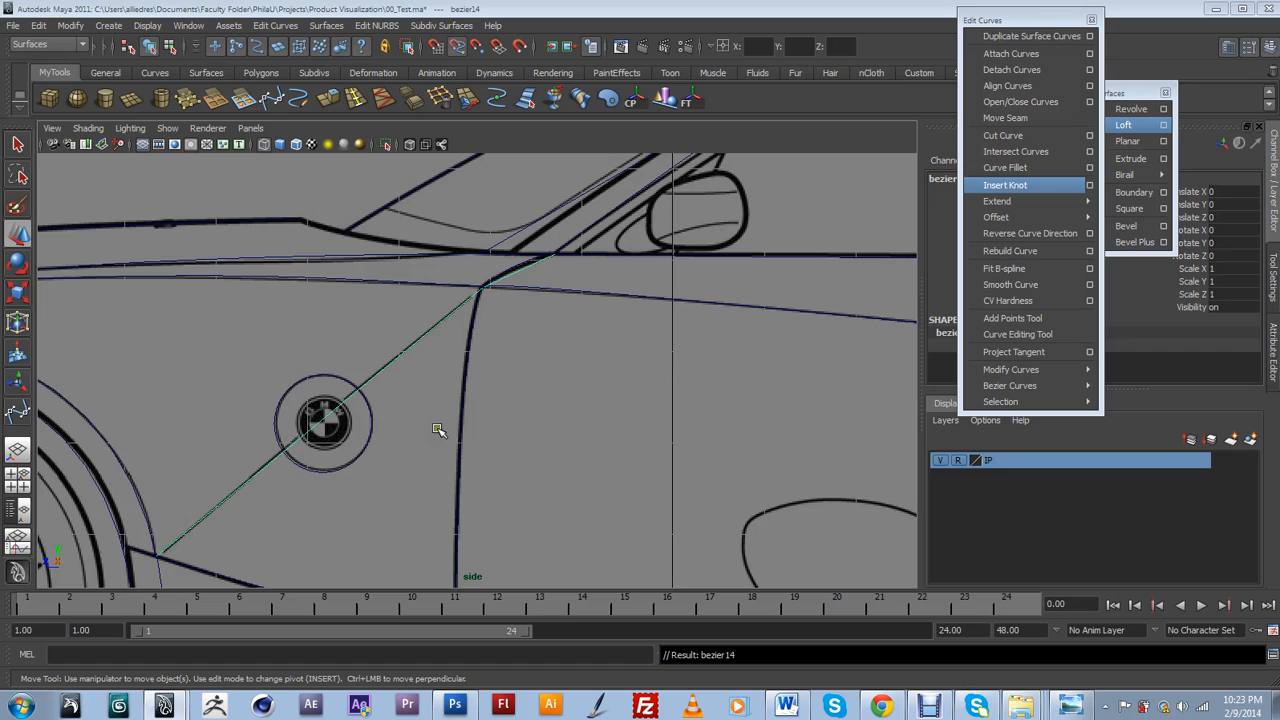
Examine the new diagonal badge curve together with the other body curves in the perspective view.
key("space")
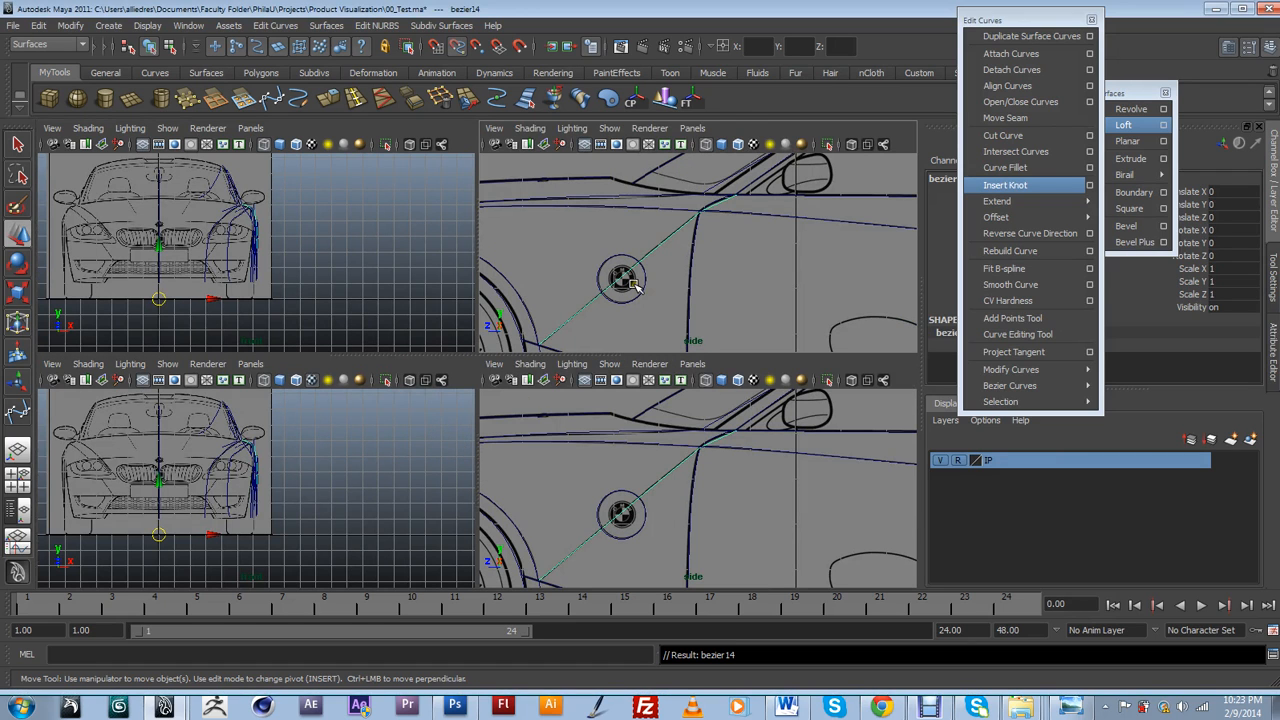
key("space")
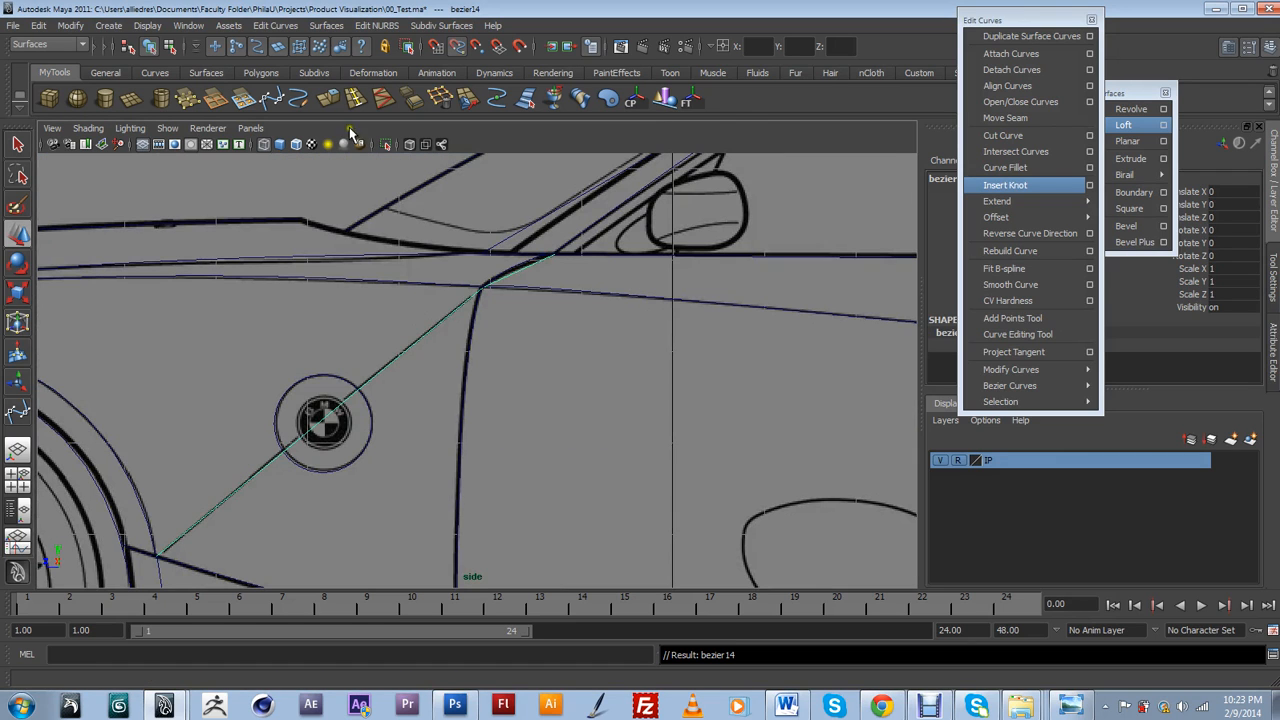
left_click(250, 128)
mouse_move(362, 138)
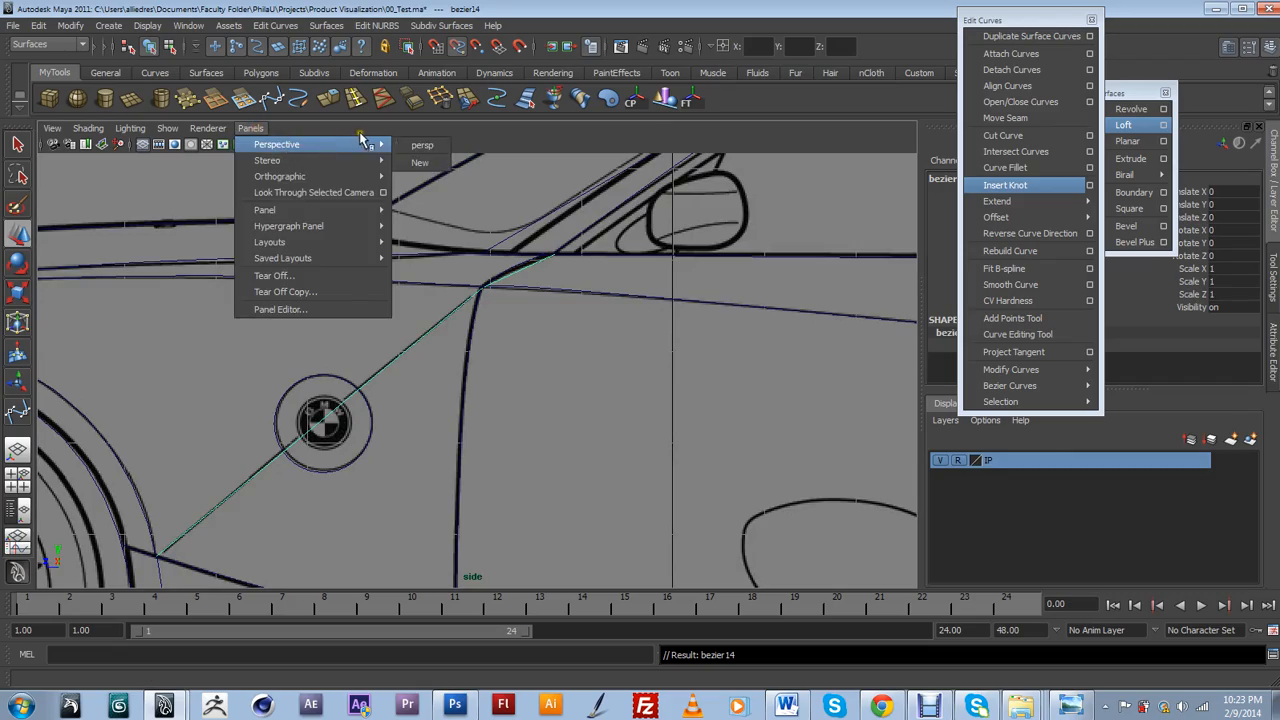
left_click(420, 148)
left_click_drag(463, 321, 620, 400, "alt")
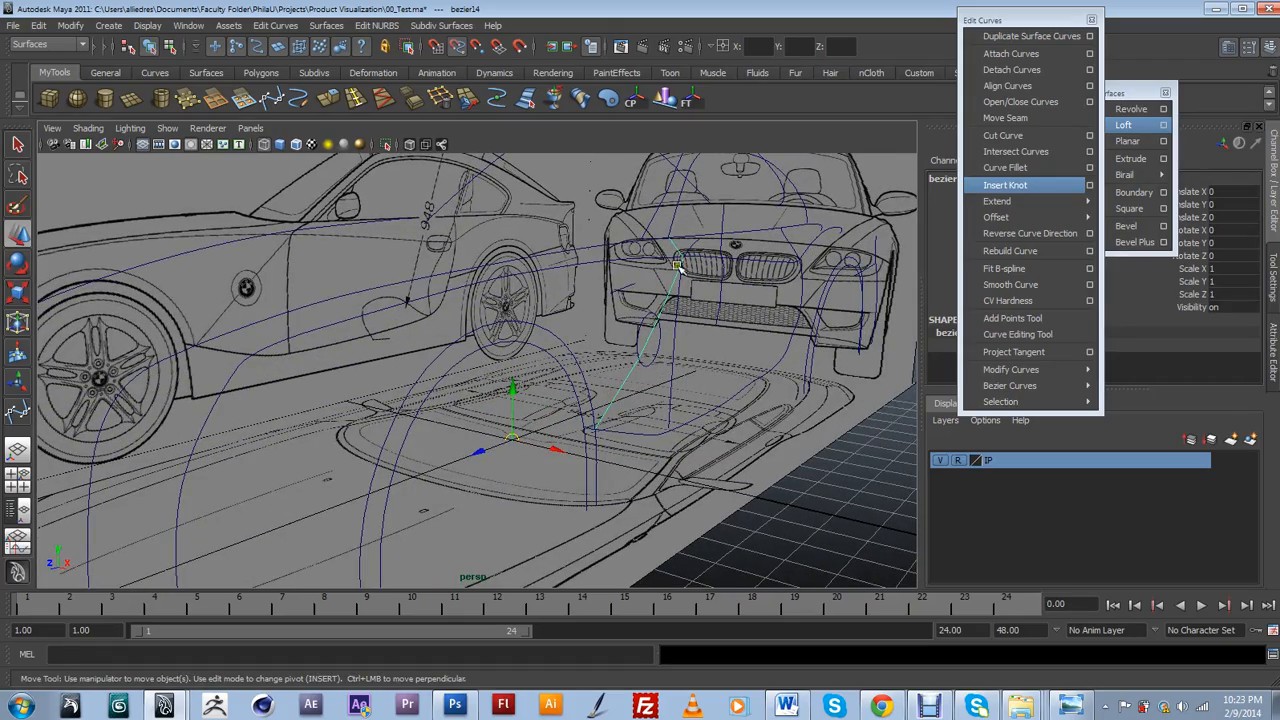
Delete the existing vertical front door edge curve in the perspective view.
left_click_drag(662, 311, 546, 330)
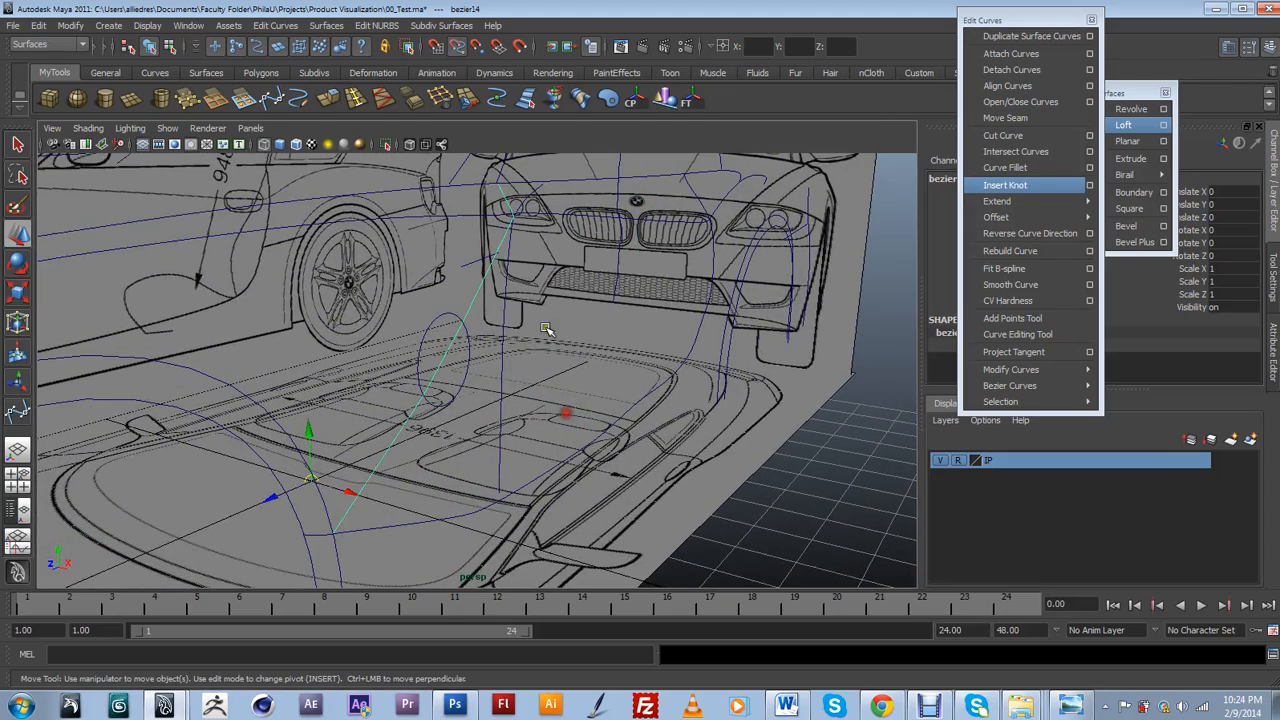
left_click(509, 258)
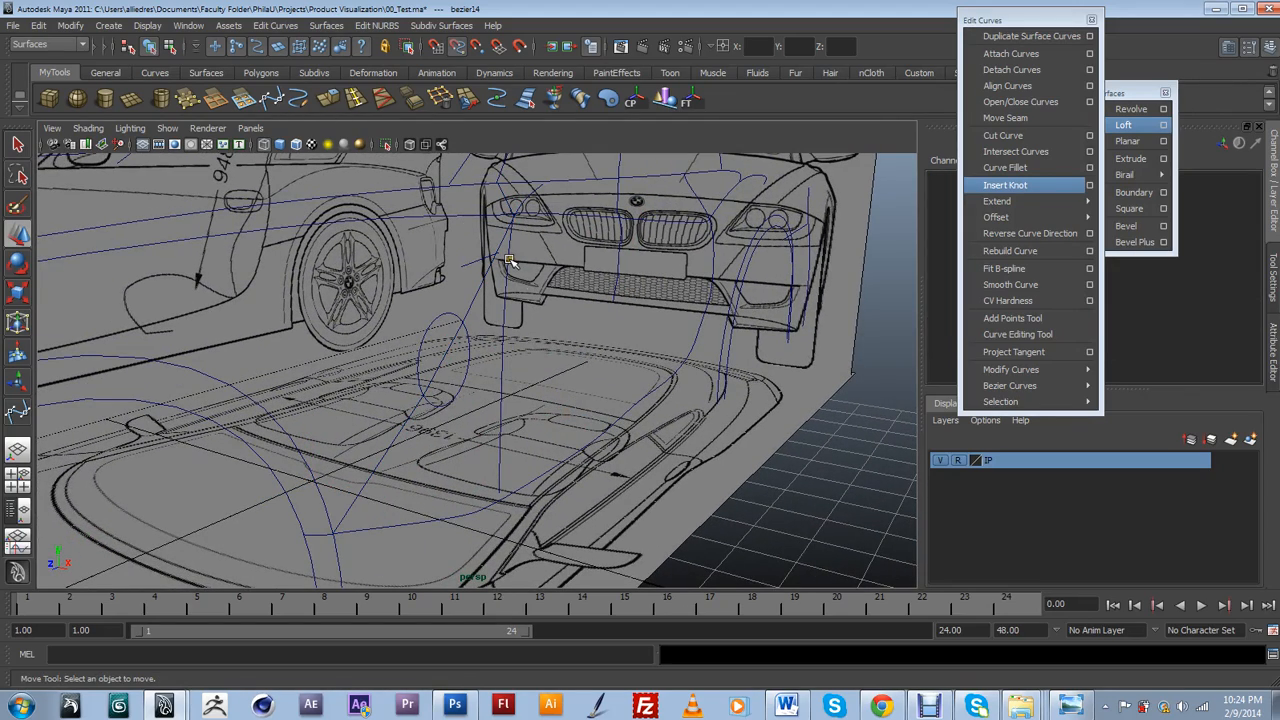
left_click(509, 258)
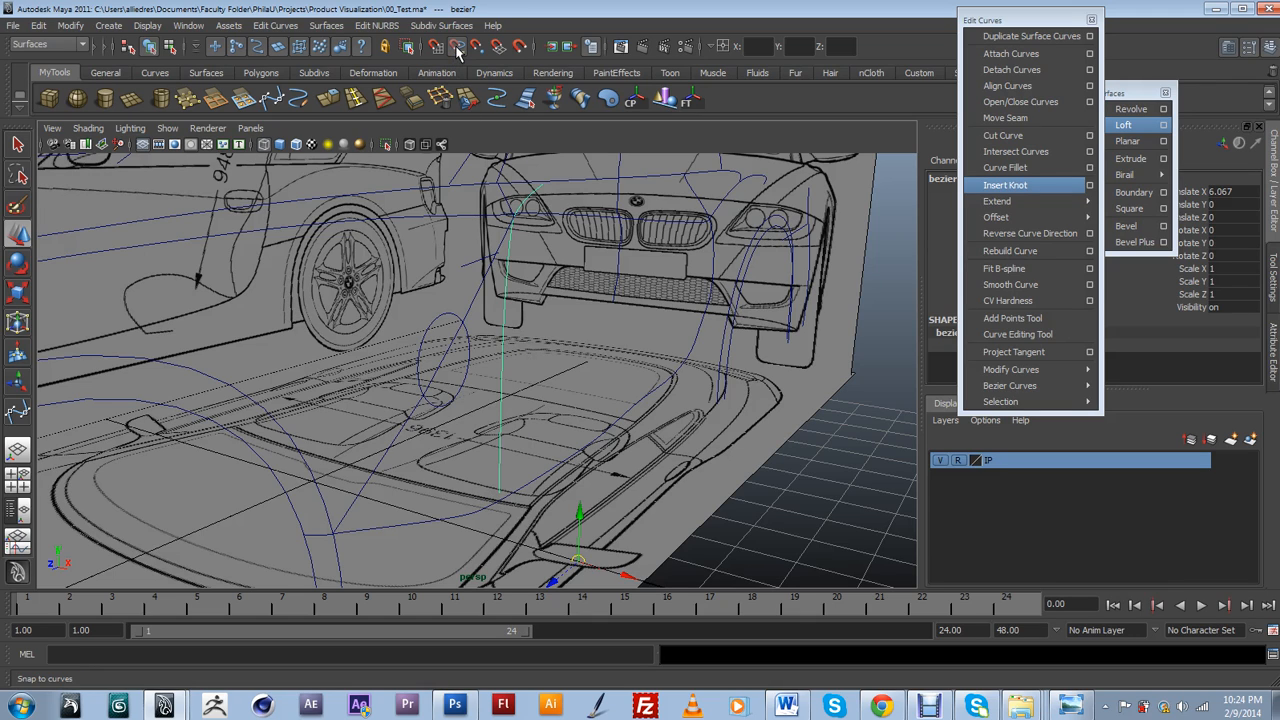
left_click(502, 328)
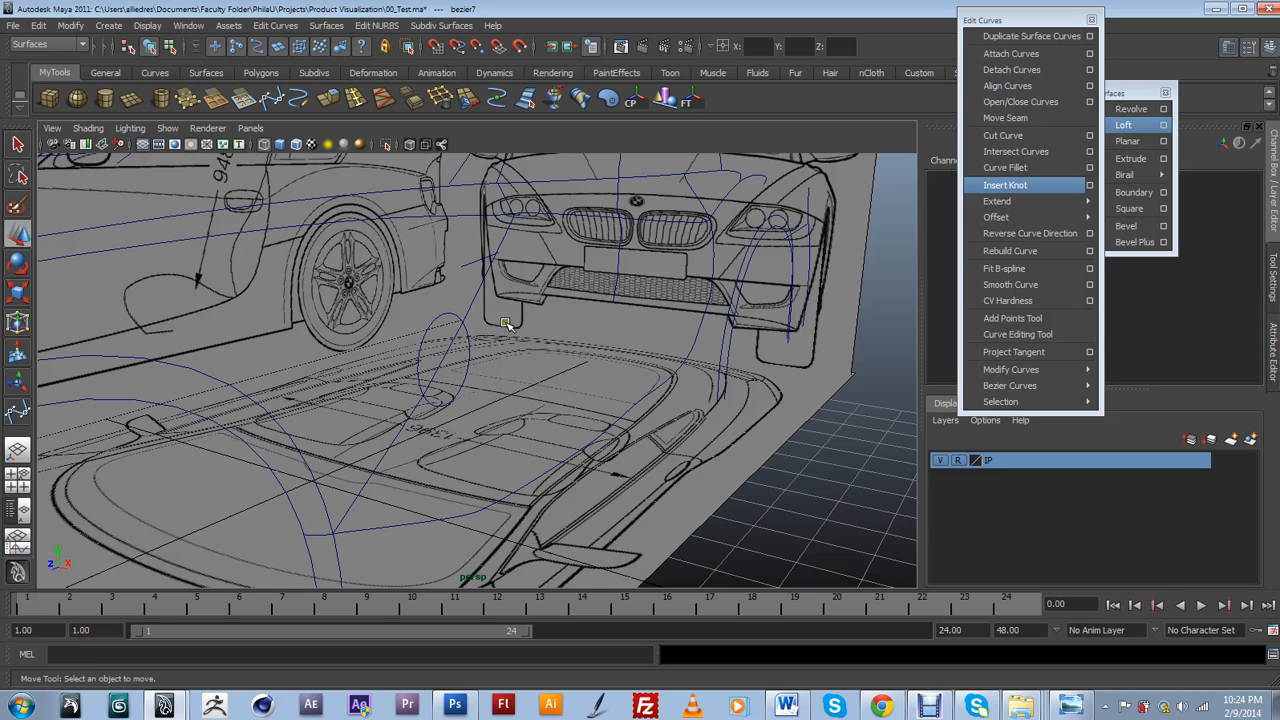
left_click_drag(503, 339, 474, 340, "alt")
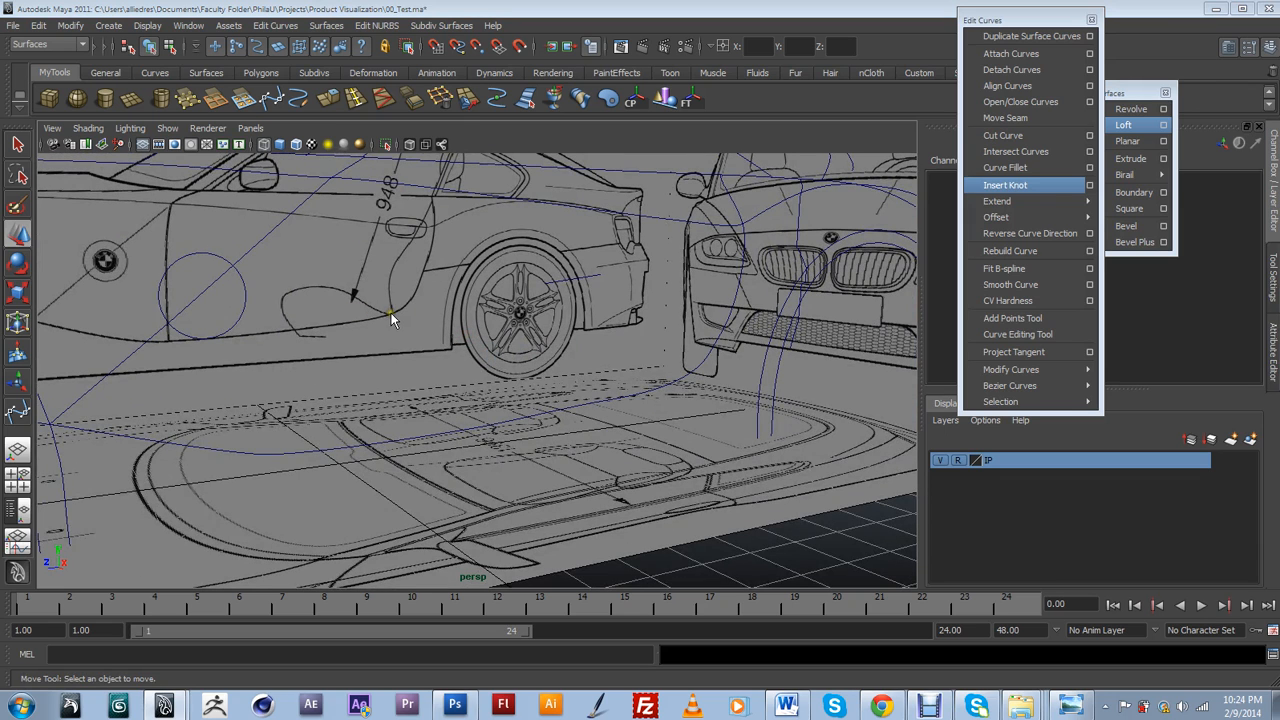
In the side view, move the diagonal badge curve's control vertex at the front door's upper corner onto the fender line, at about 6.05, 5.72, 2.04.
key("space")
left_click_drag(347, 313, 406, 312)
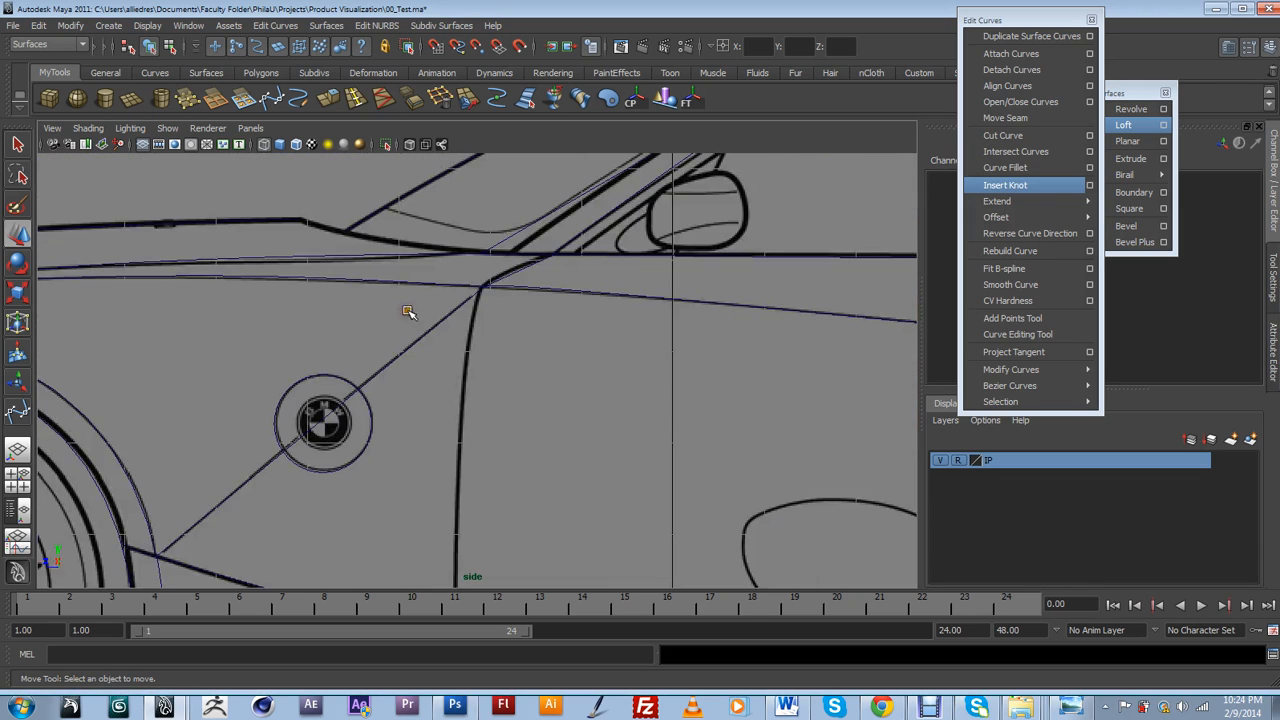
scroll(474, 311, "up", 6)
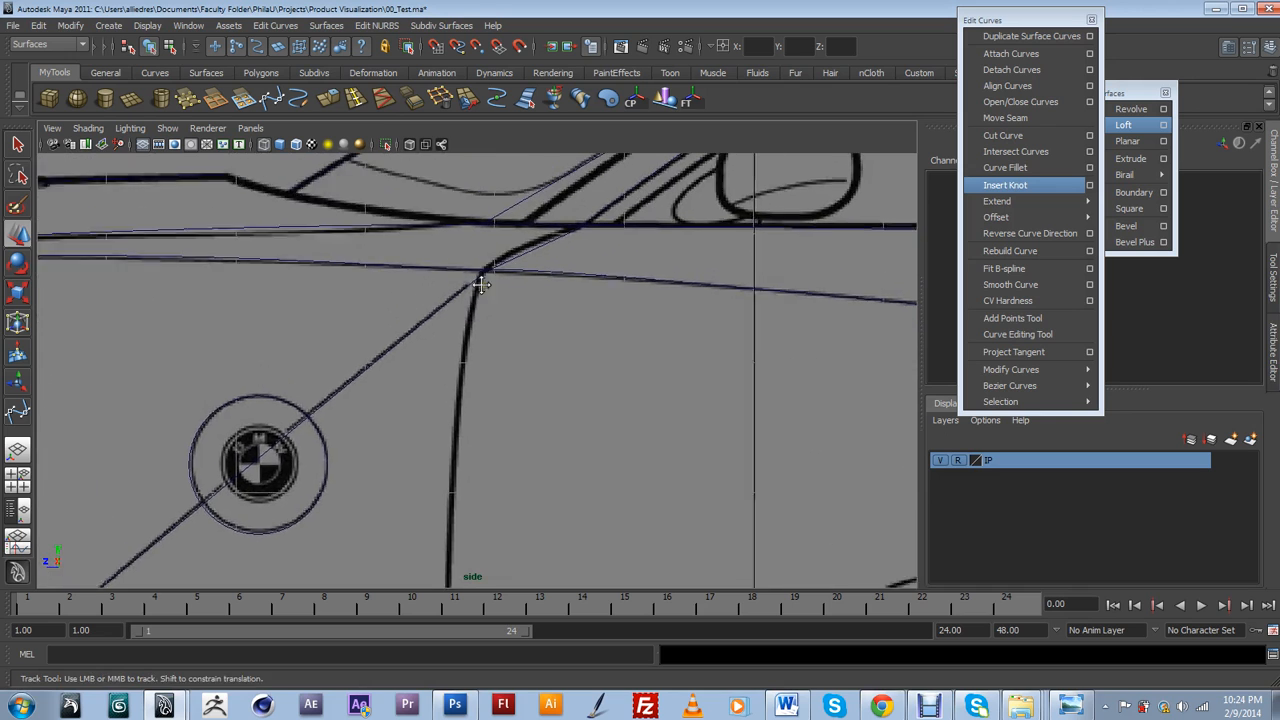
left_click(492, 366)
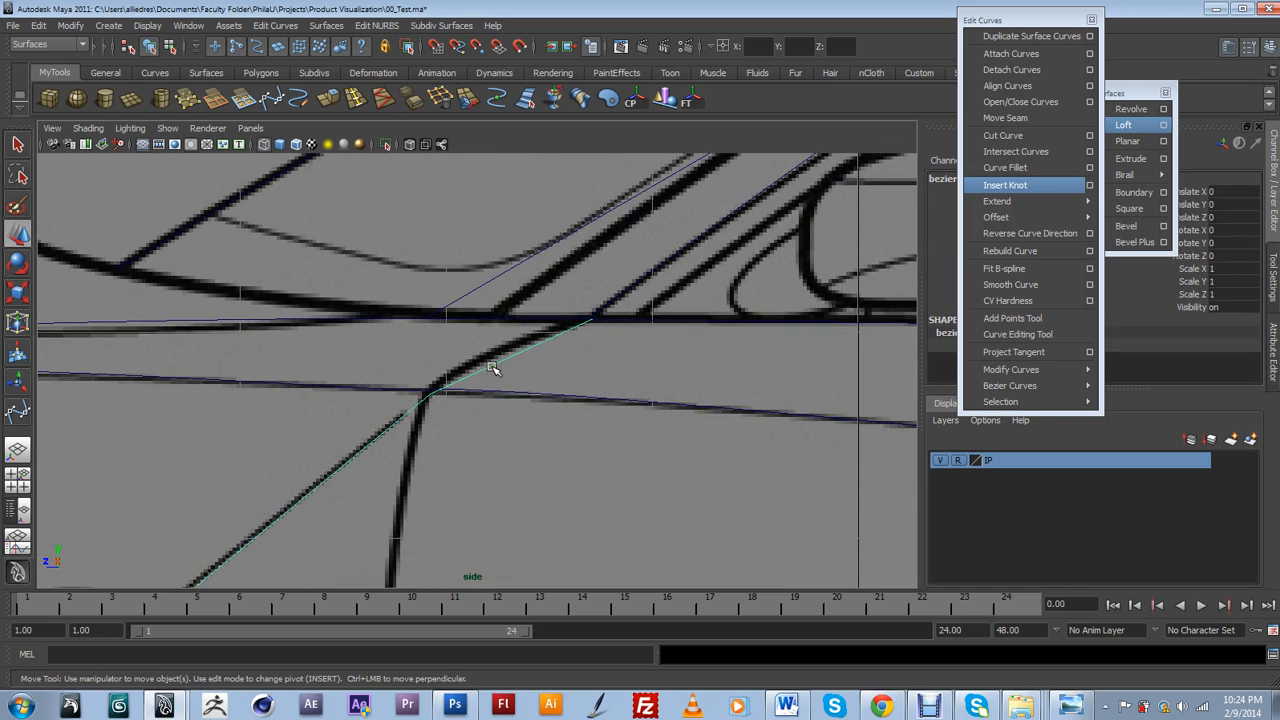
right_click_drag(491, 366, 459, 374)
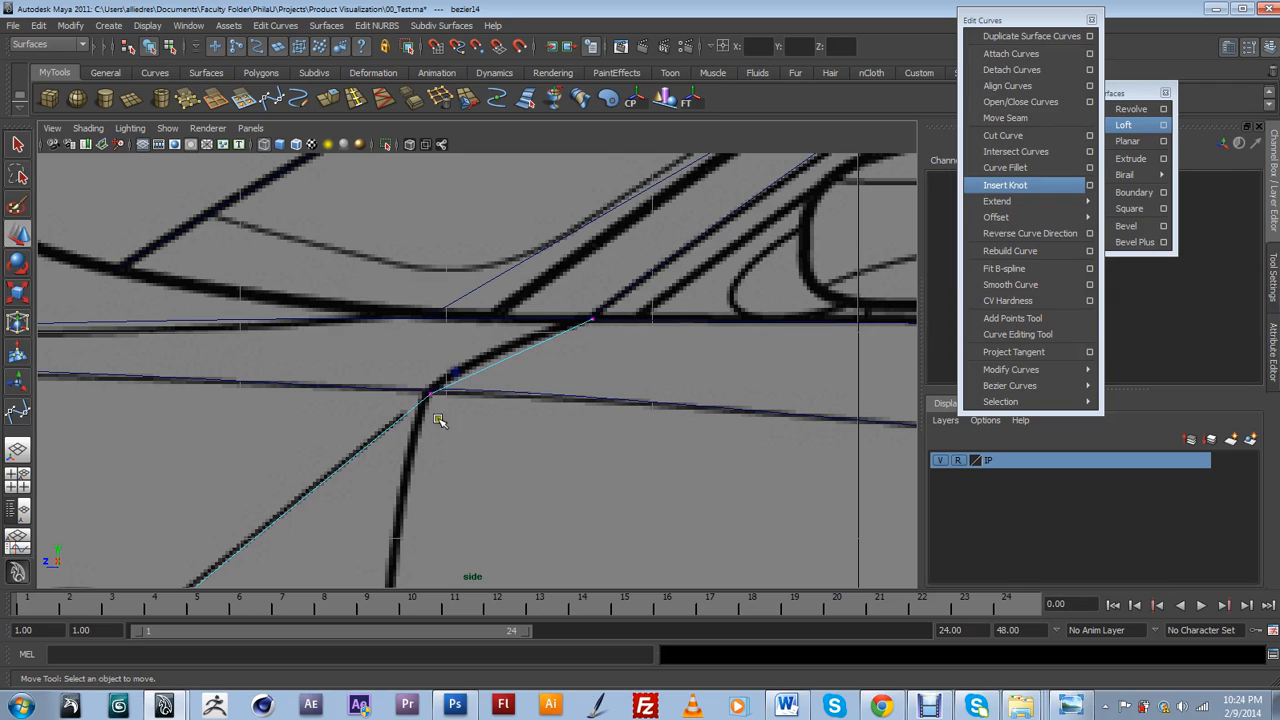
scroll(430, 428, "up", 4)
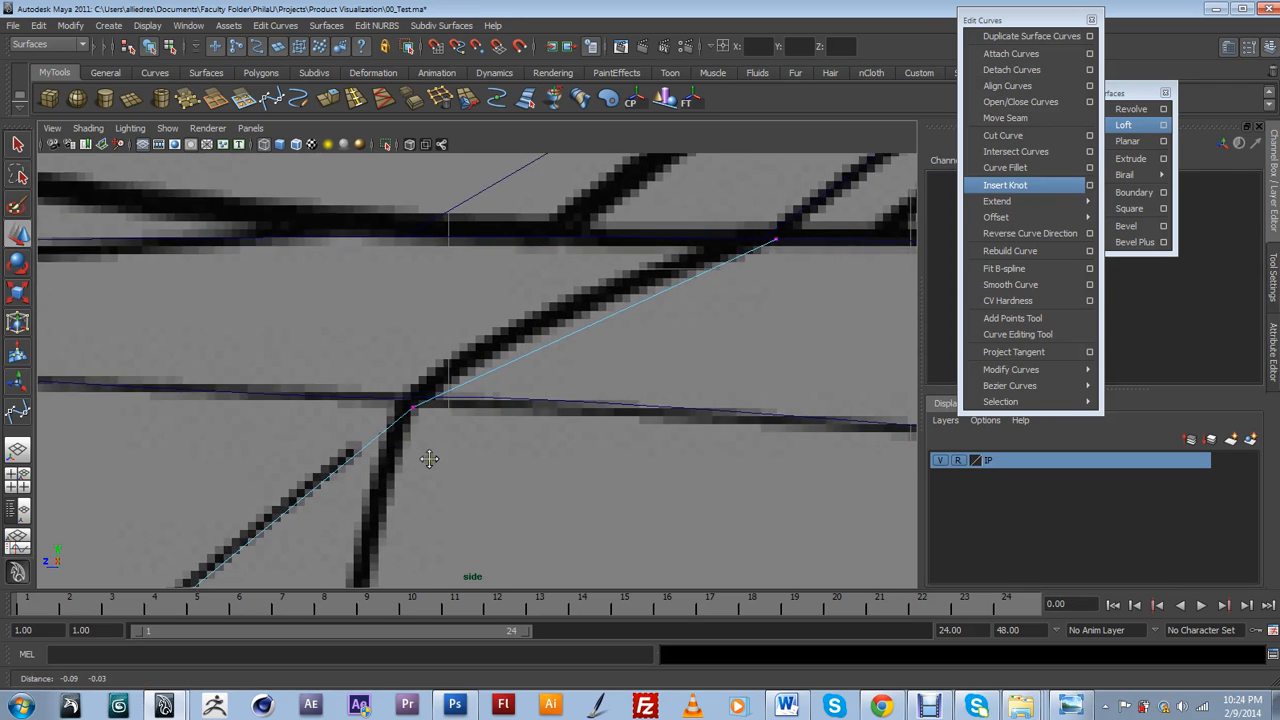
left_click(383, 410)
left_click_drag(397, 417, 427, 402)
left_click(394, 400)
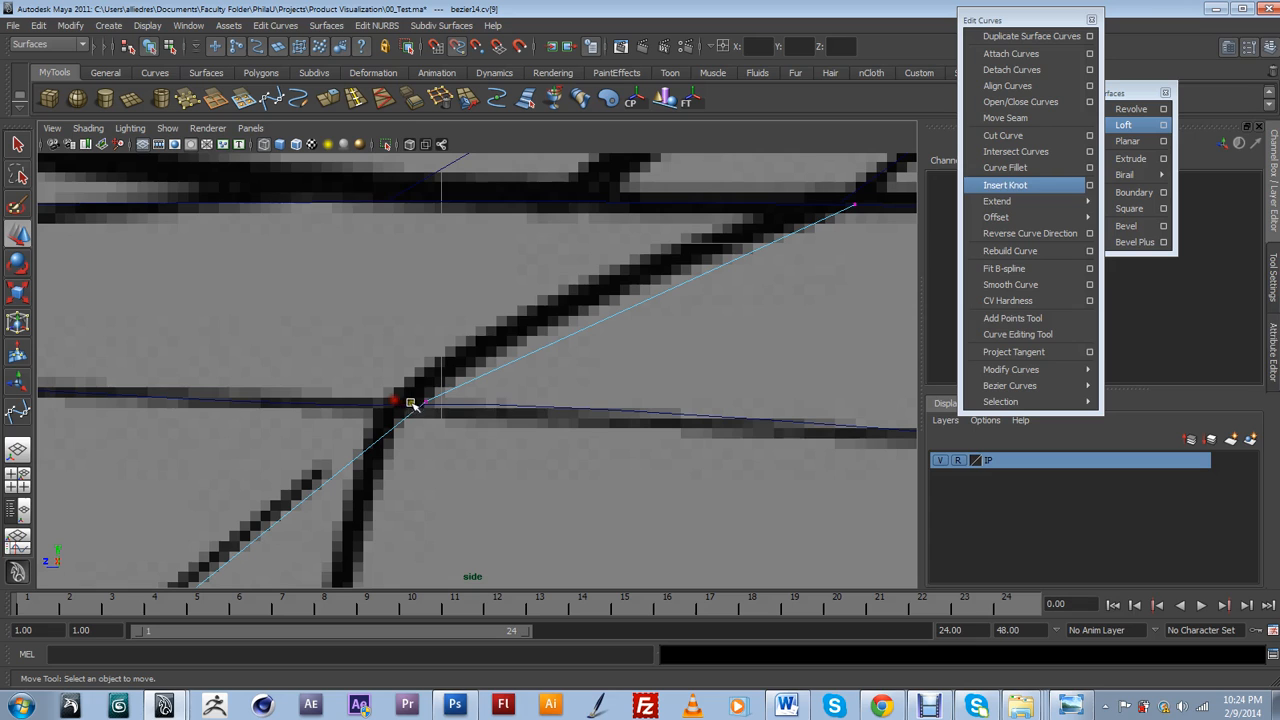
left_click(424, 400)
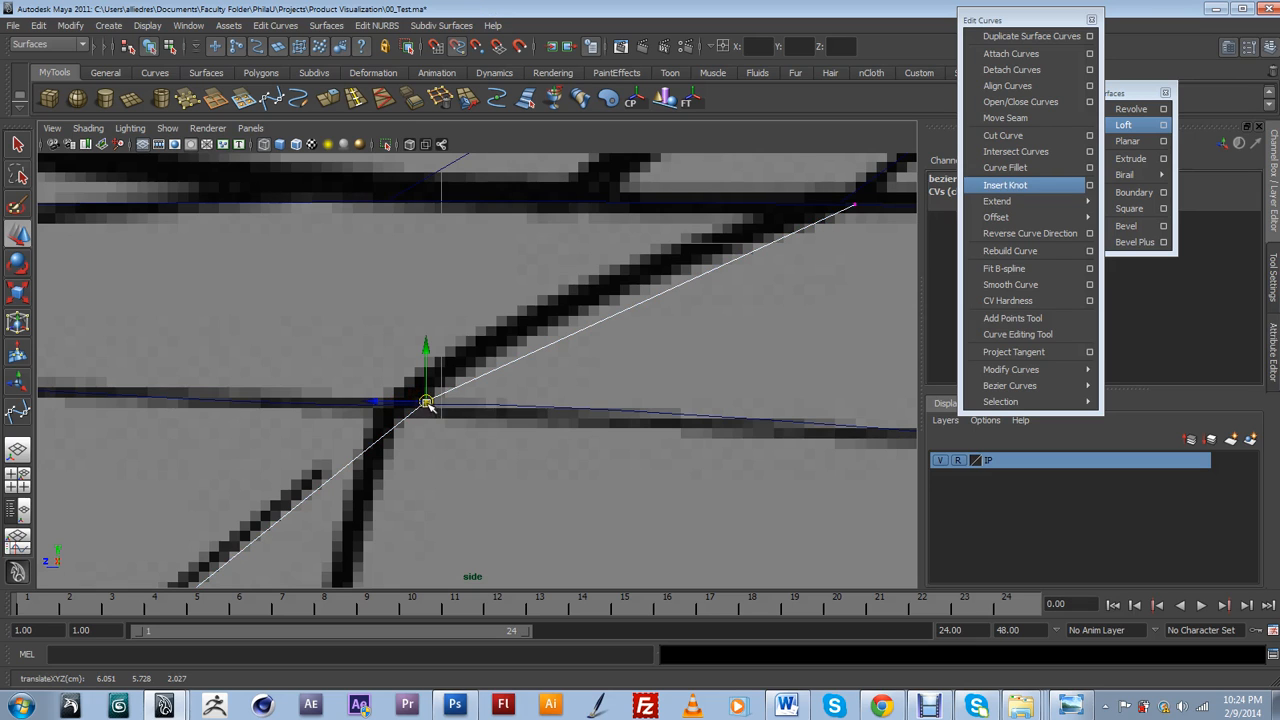
left_click(423, 404)
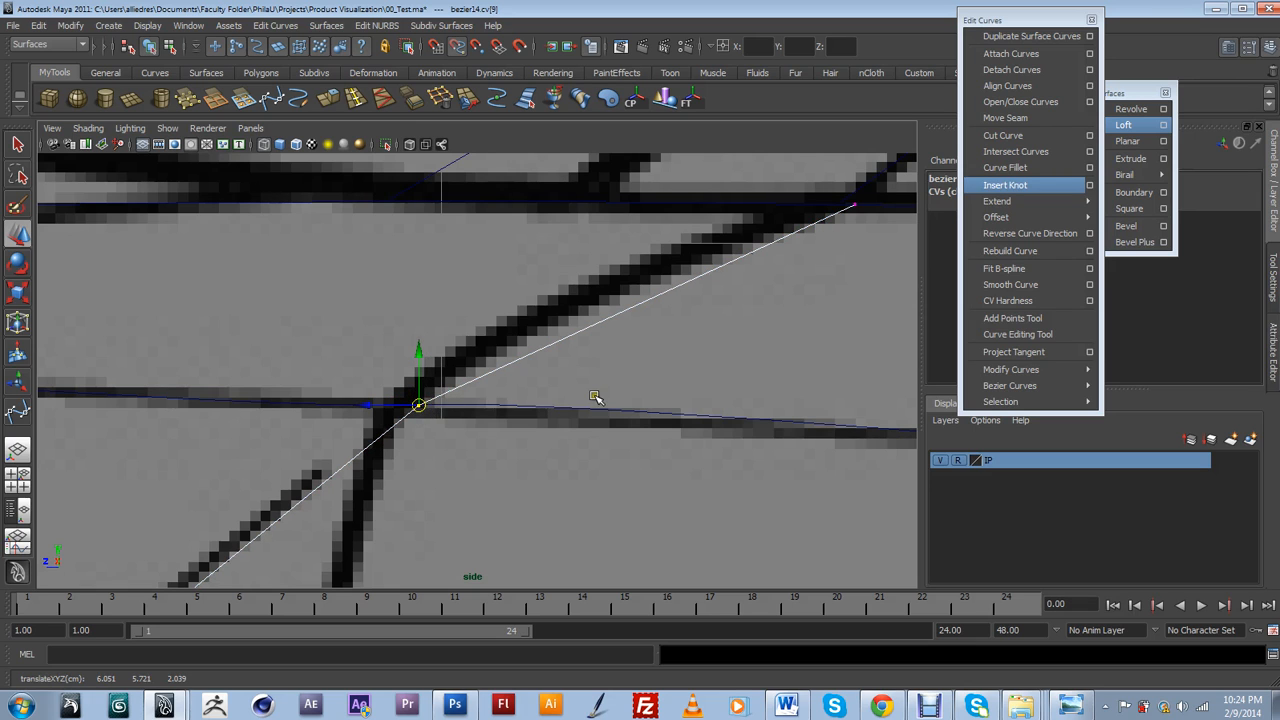
Insert a knot in the diagonal curve midway between the door's upper corner and the line below the side window.
scroll(594, 398, "down", 5)
scroll(580, 385, "up", 6)
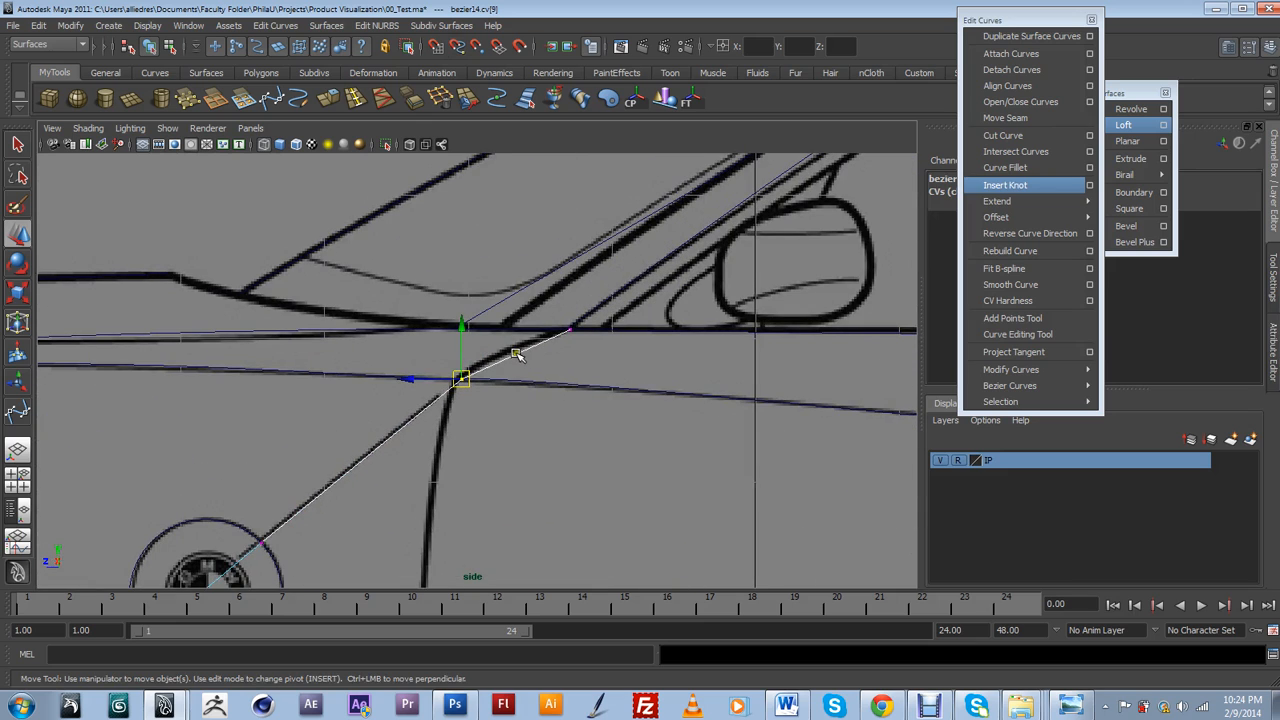
left_click(515, 353)
left_click_drag(515, 350, 509, 356)
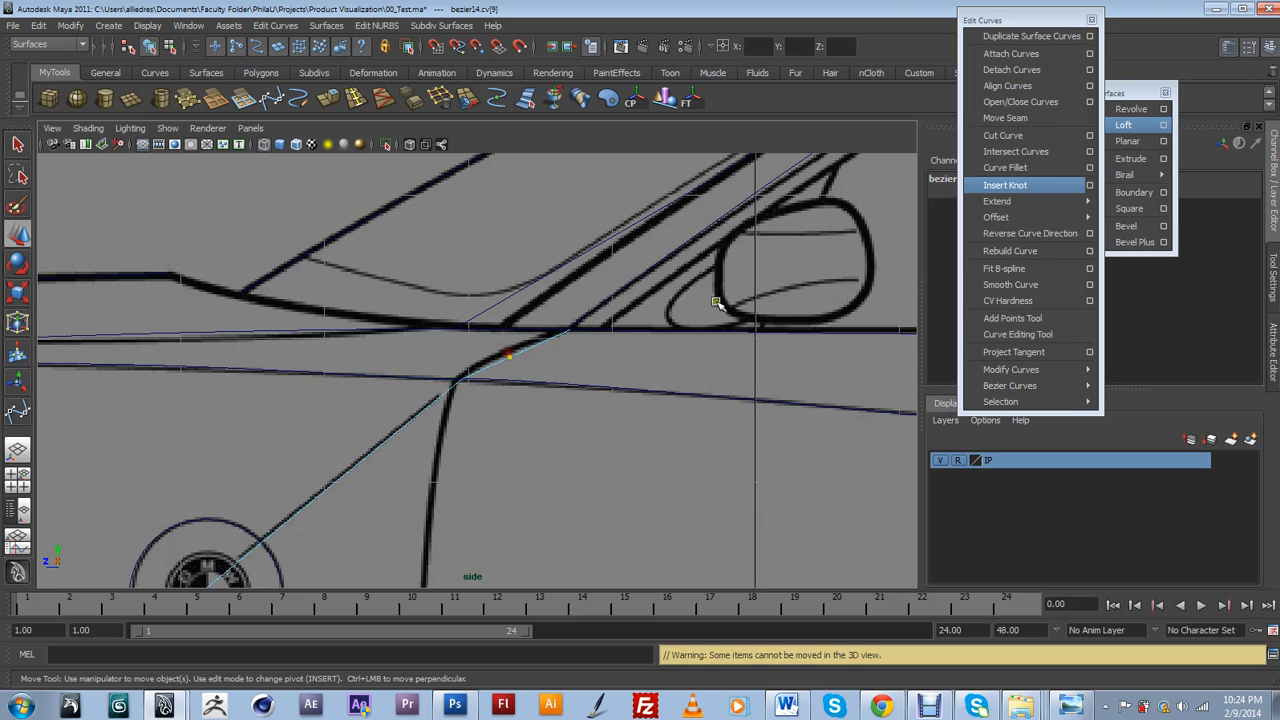
left_click(1006, 185)
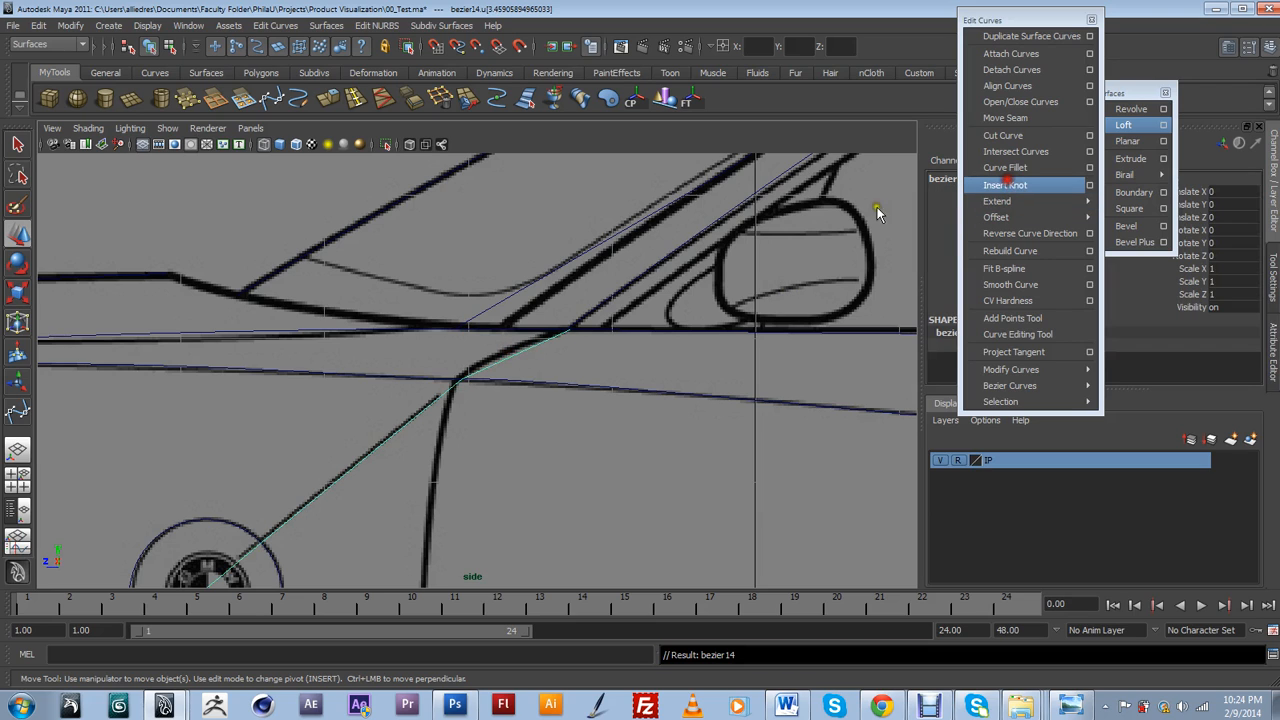
Raise the inserted point of the diagonal curve so its upper segment bows along the blueprint line.
left_click(498, 356)
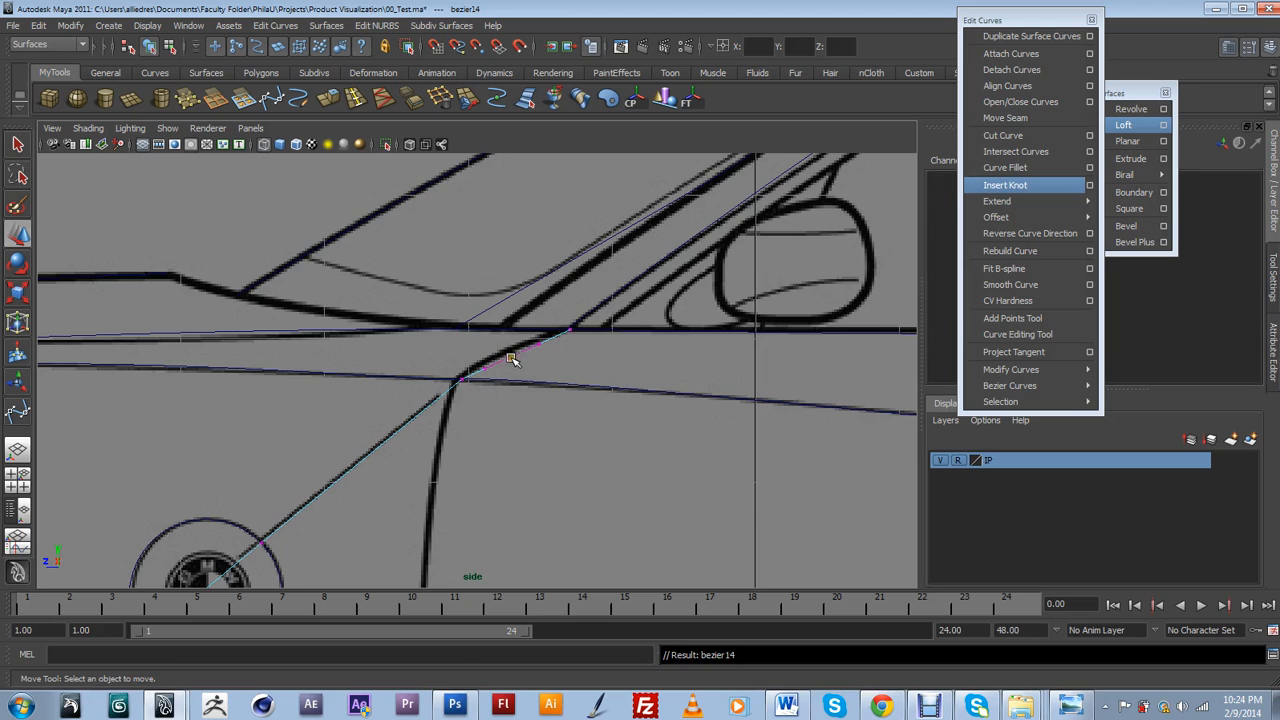
left_click(510, 357)
left_click_drag(507, 332, 509, 328)
Examine the reshaped diagonal curve around the badge and door corner in the side view and in the perspective view.
scroll(505, 348, "down", 4)
scroll(500, 354, "down", 4)
middle_click_drag(443, 434, 512, 387, "alt")
scroll(510, 390, "up", 3)
scroll(505, 397, "up", 2)
middle_click_drag(486, 437, 540, 366, "alt")
scroll(535, 375, "up", 1)
scroll(537, 376, "down", 4)
middle_click_drag(696, 304, 634, 374, "alt")
scroll(634, 374, "up", 1)
scroll(626, 374, "up", 1)
scroll(425, 448, "up", 2)
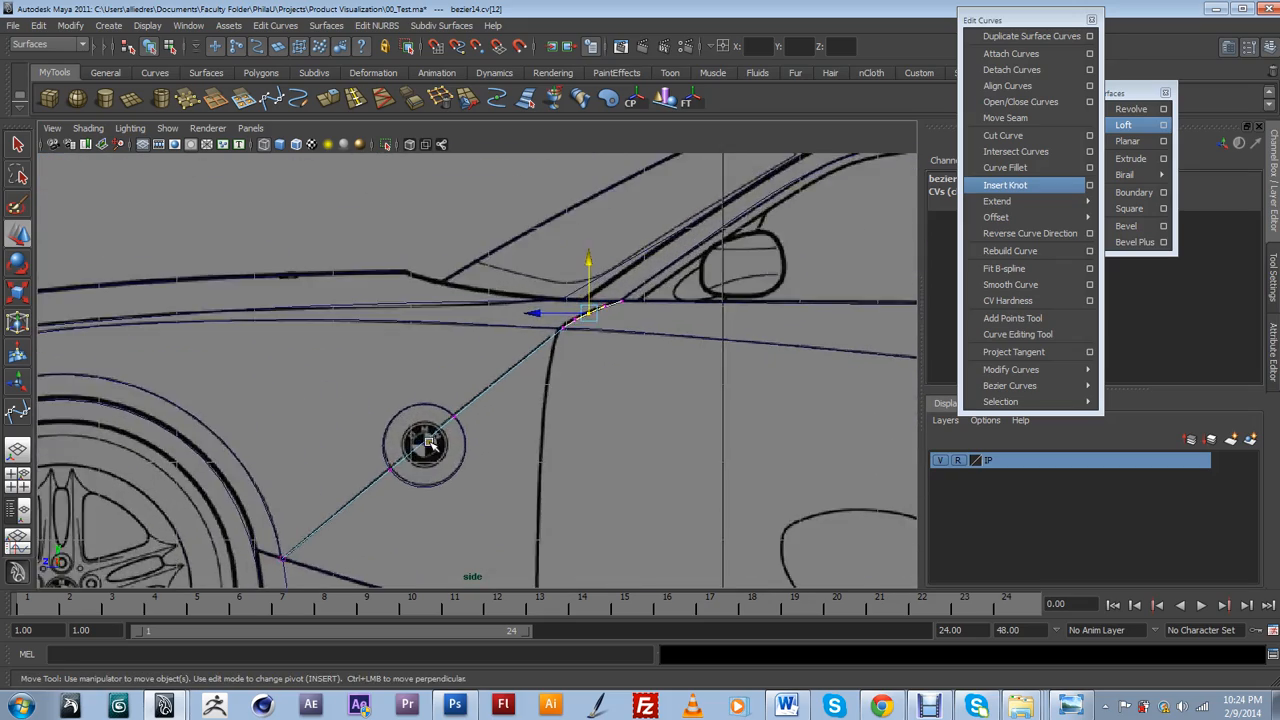
scroll(600, 427, "down", 4)
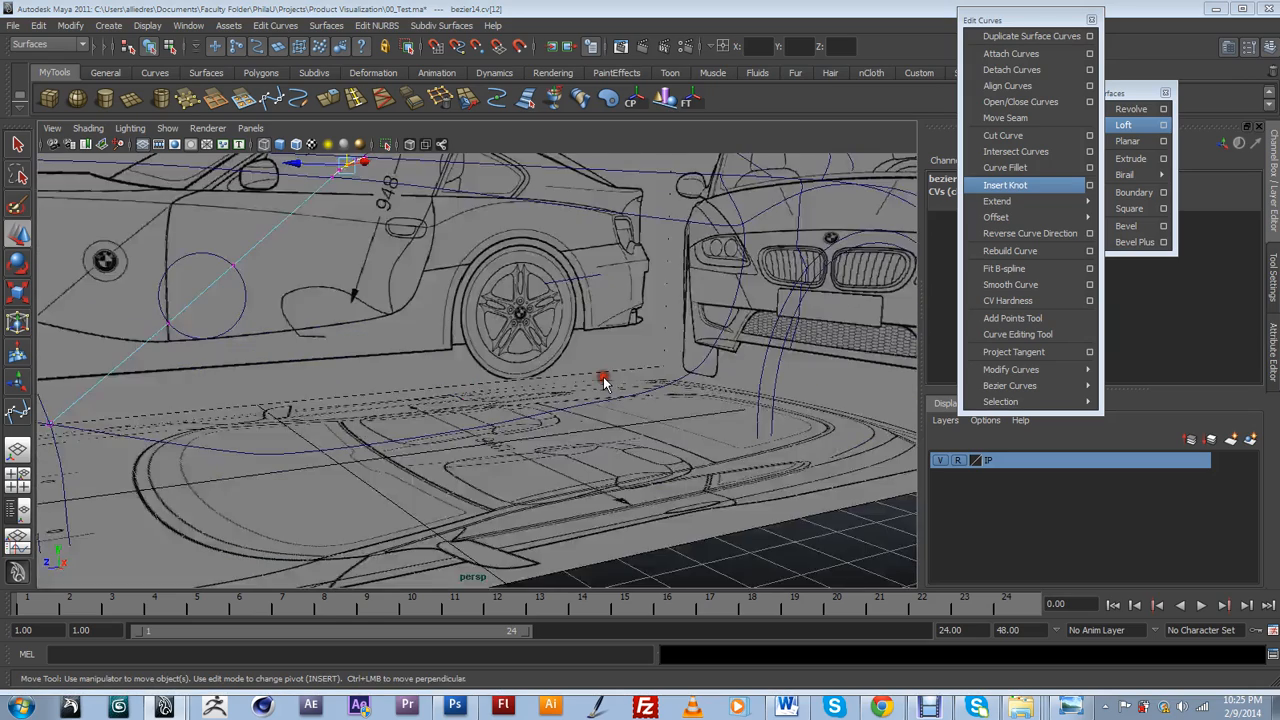
left_click_drag(604, 383, 505, 385, "alt")
scroll(586, 417, "up", 4)
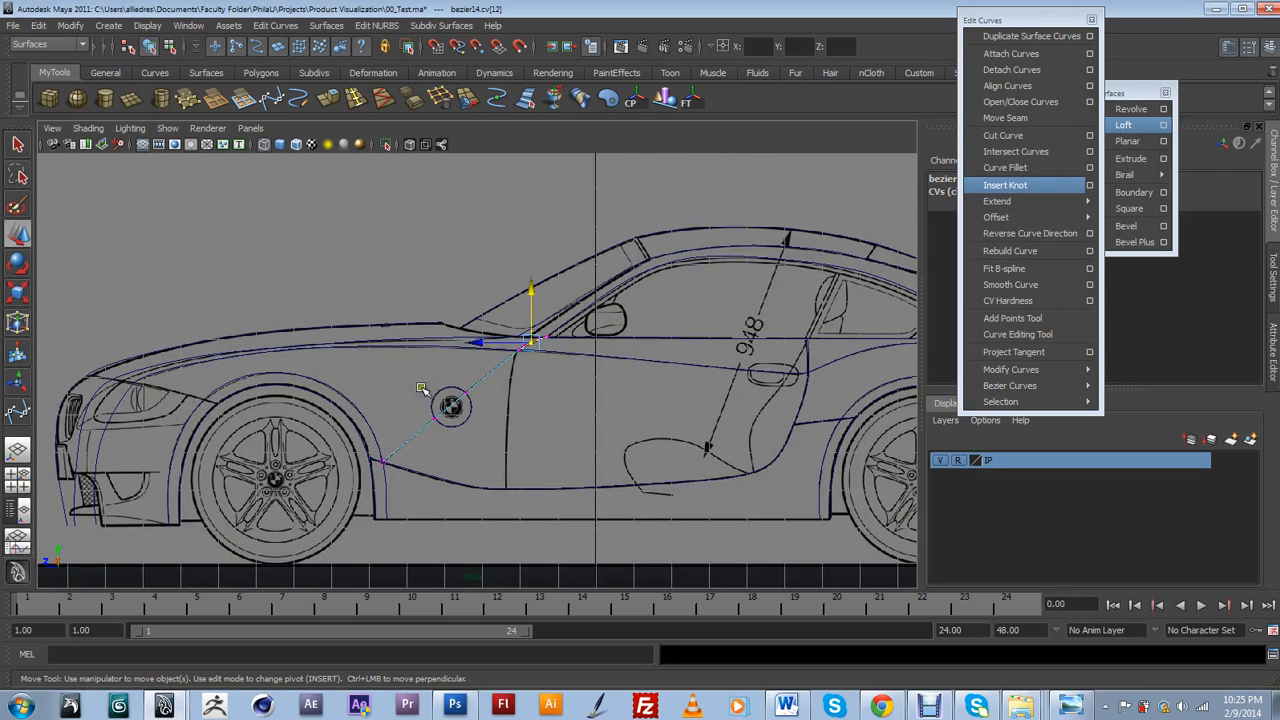
Draw a curve-snapped Bezier curve along the front door edge in the side view, from the lower body line up to the diagonal curve's corner.
scroll(418, 391, "up", 4)
middle_click_drag(516, 455, 491, 382, "alt")
middle_click_drag(675, 411, 541, 424, "alt")
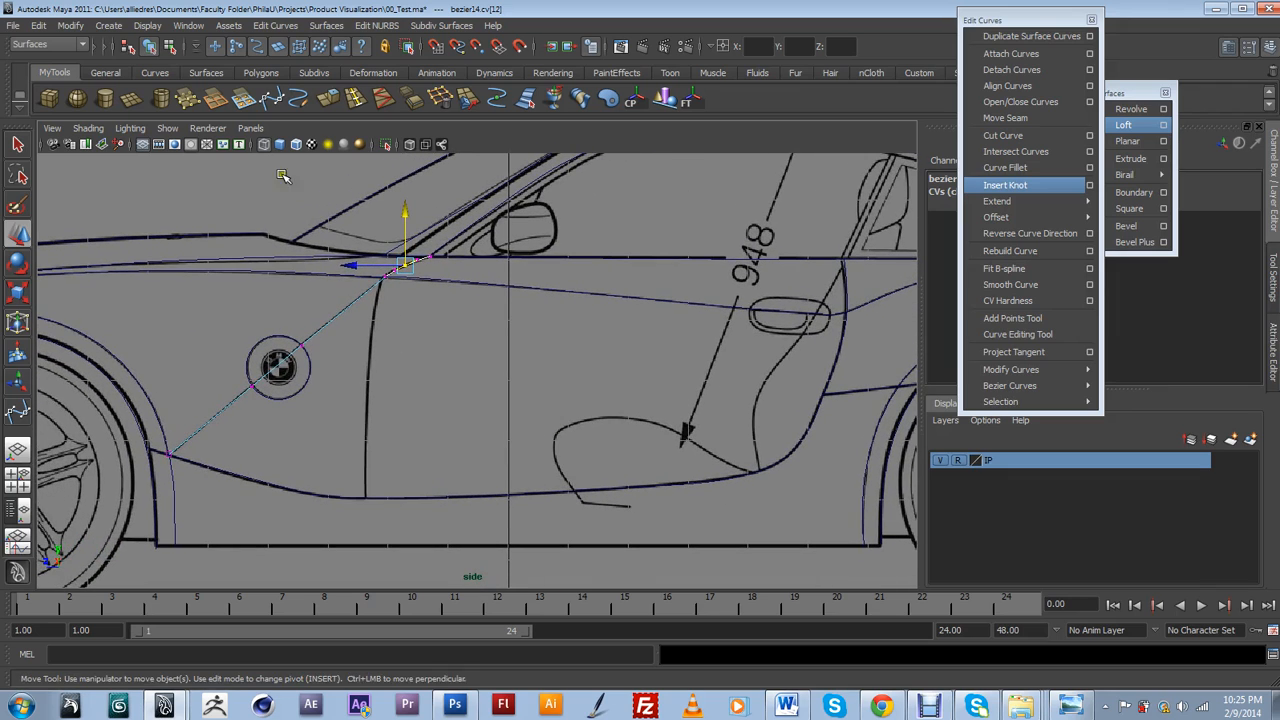
left_click(270, 99)
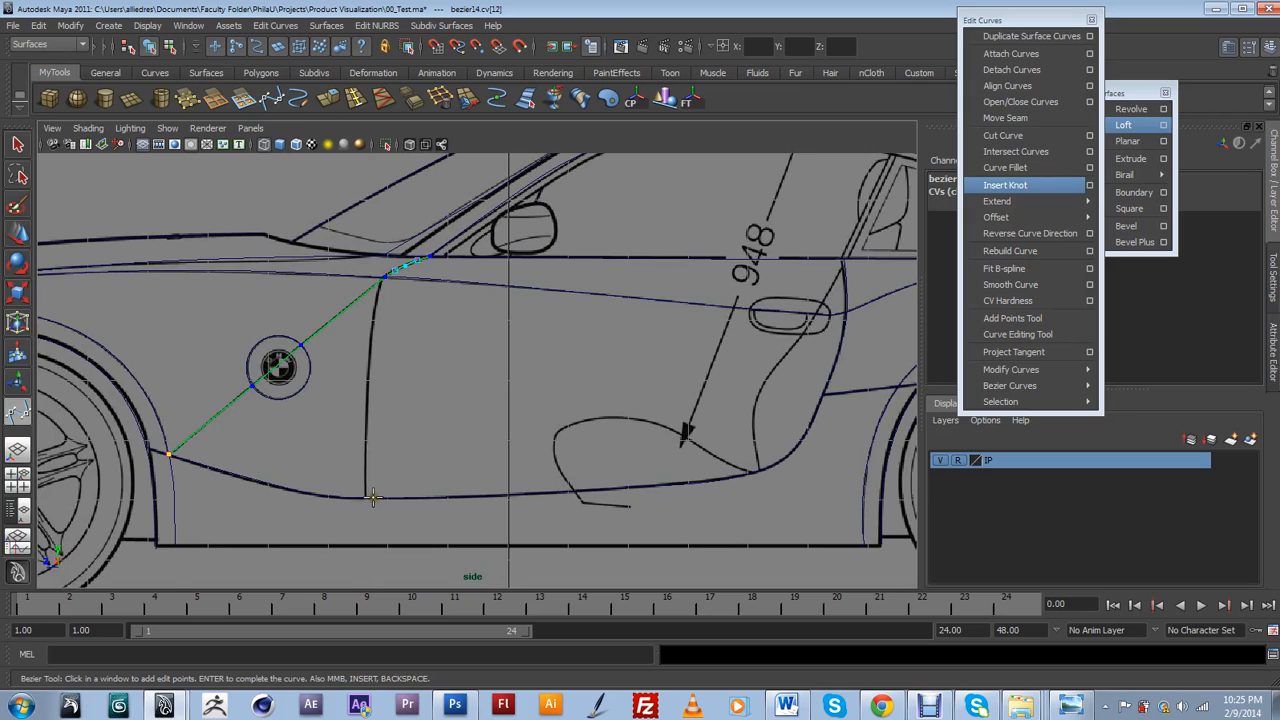
key("Return")
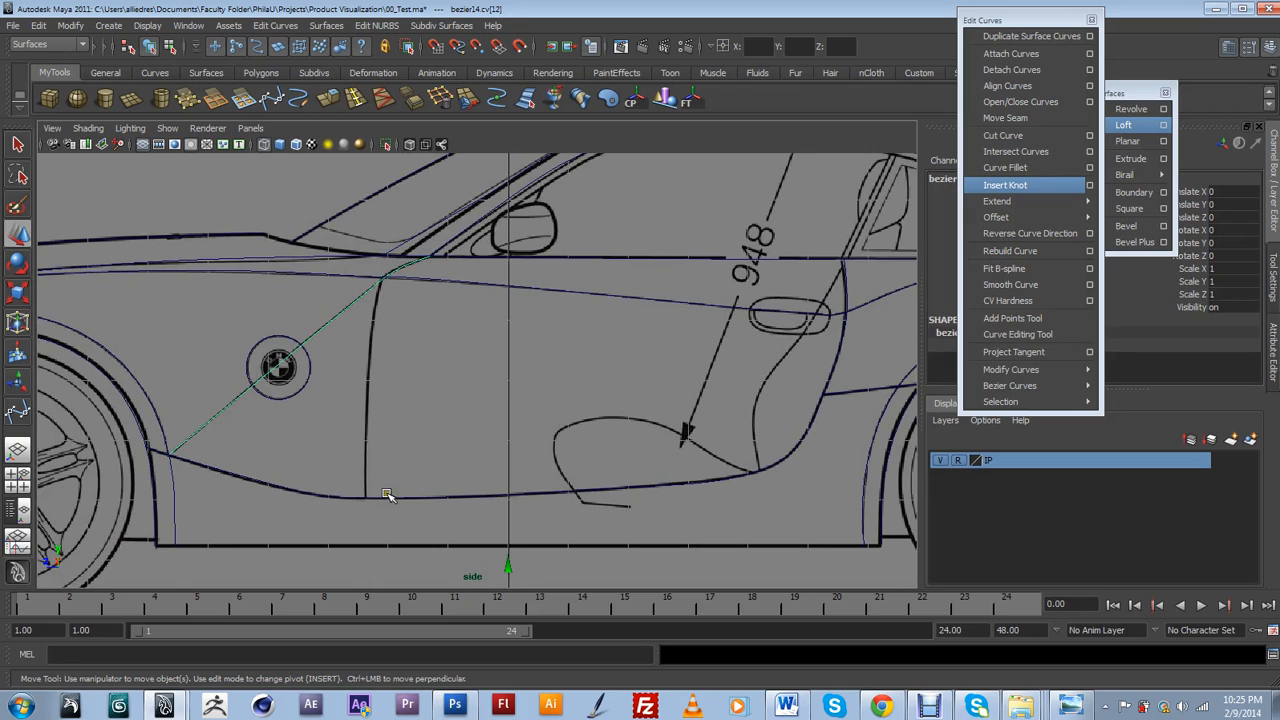
key("c")
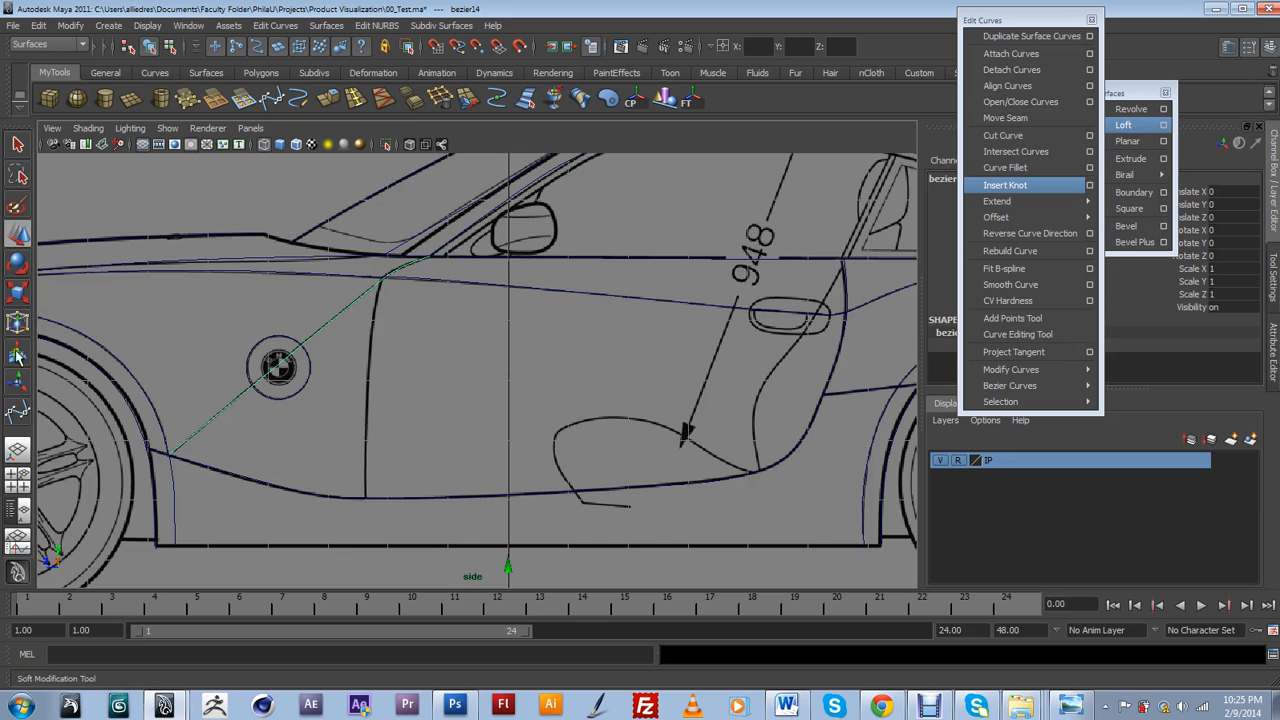
left_click(20, 418)
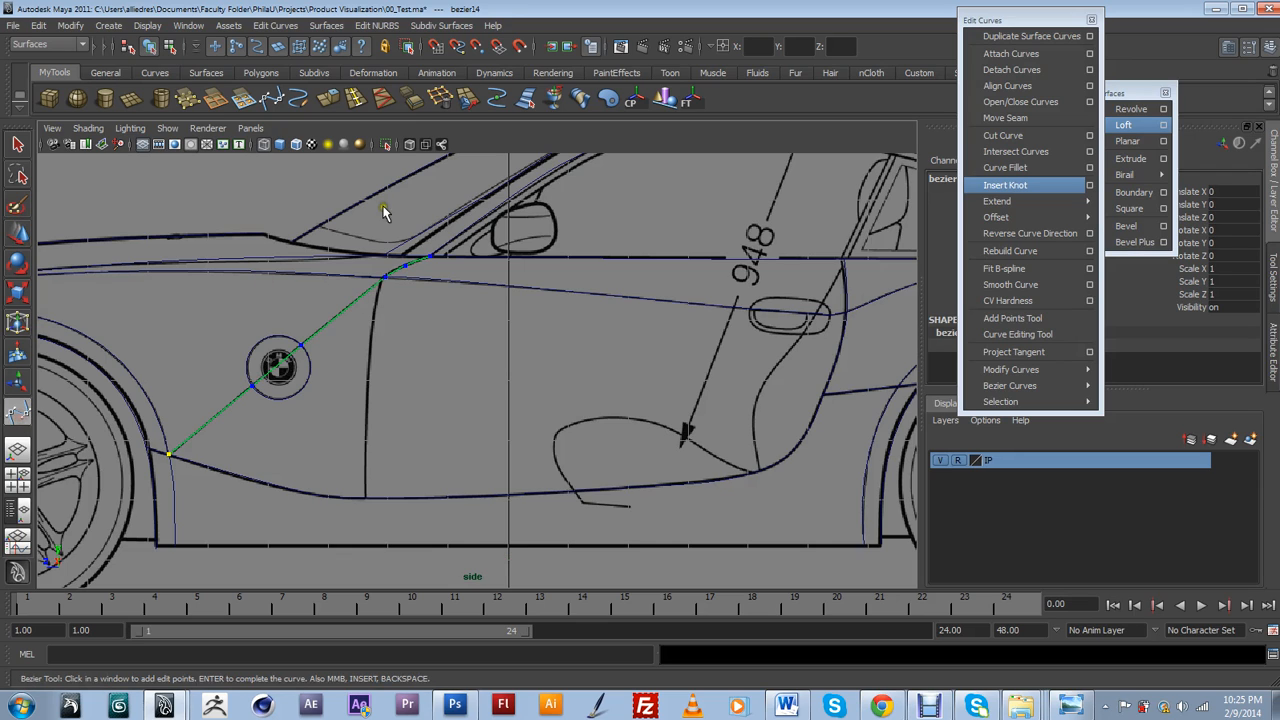
left_click(457, 46)
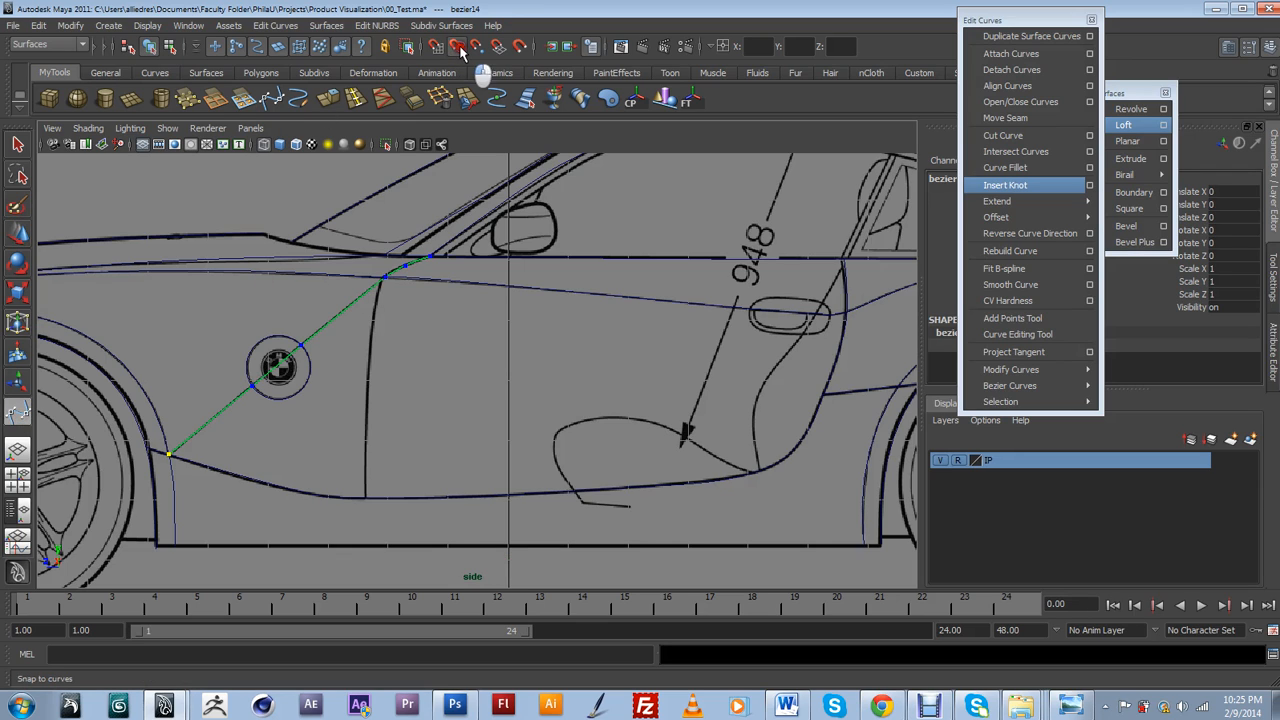
left_click(365, 498)
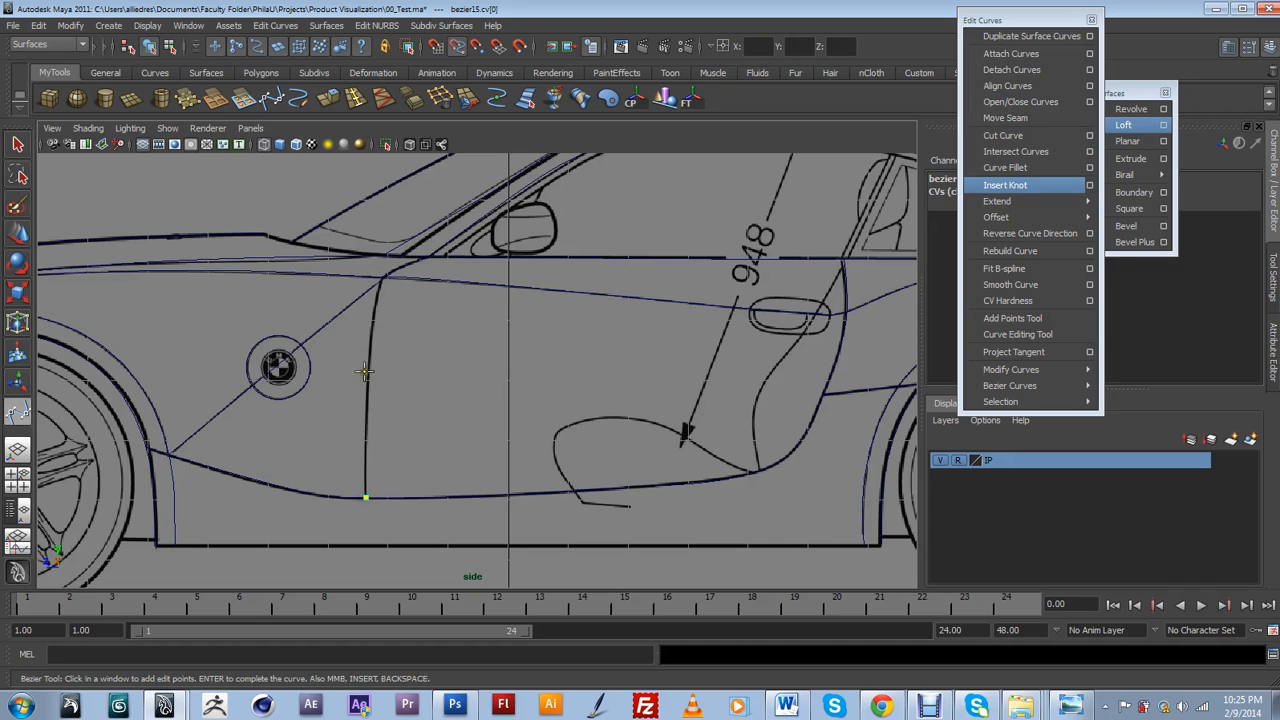
left_click(381, 277)
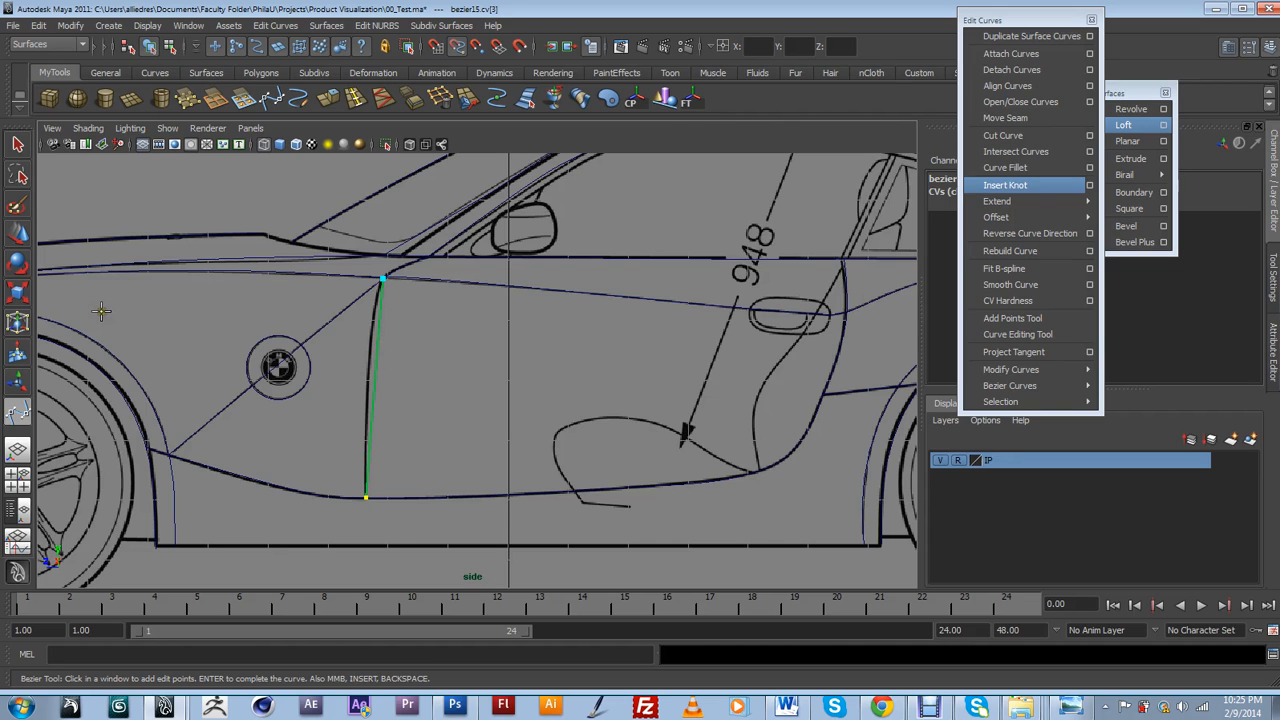
Complete the front door edge curve and insert two knots, one in its upper part and one in its lower part.
left_click(17, 232)
right_click_drag(379, 333, 388, 302)
mouse_move(380, 316)
left_mouse_down()
mouse_move(378, 389)
mouse_move(378, 323)
left_mouse_up()
left_click(371, 423, "shift")
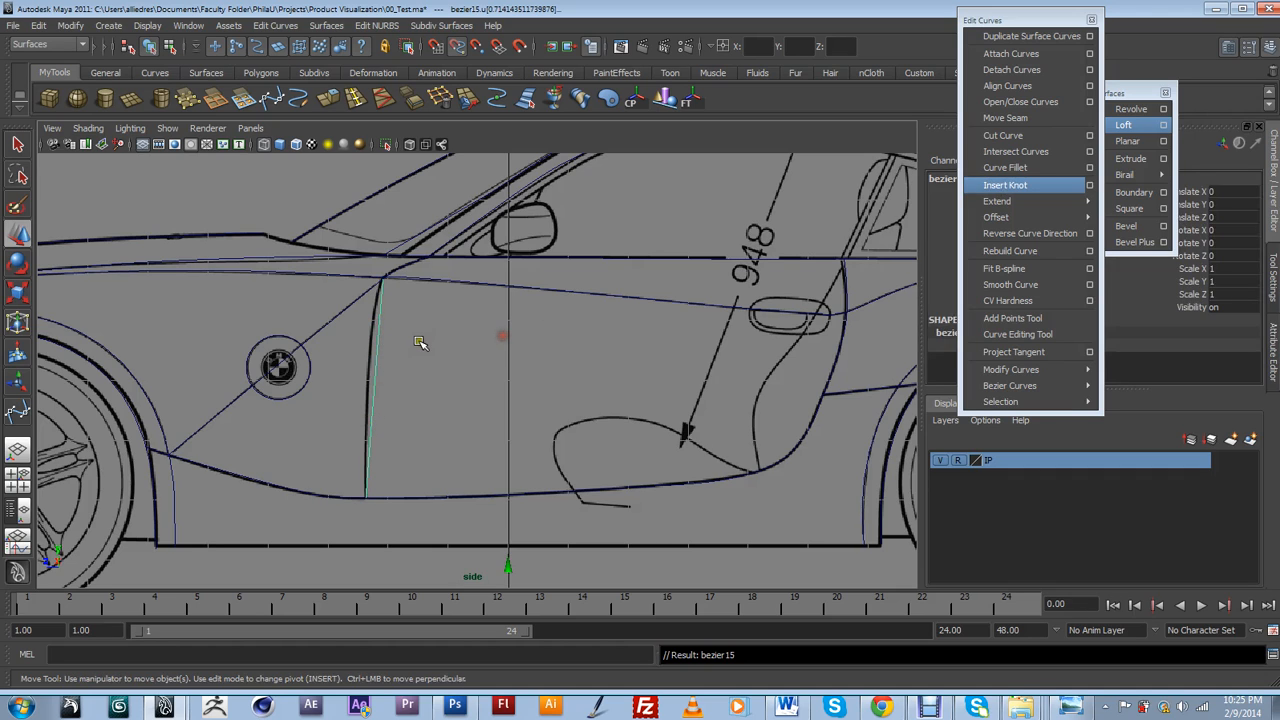
Move the two inserted points of the front door edge curve toward the car's front to follow the blueprint's door edge.
right_click_drag(378, 354, 332, 354)
left_click(383, 329)
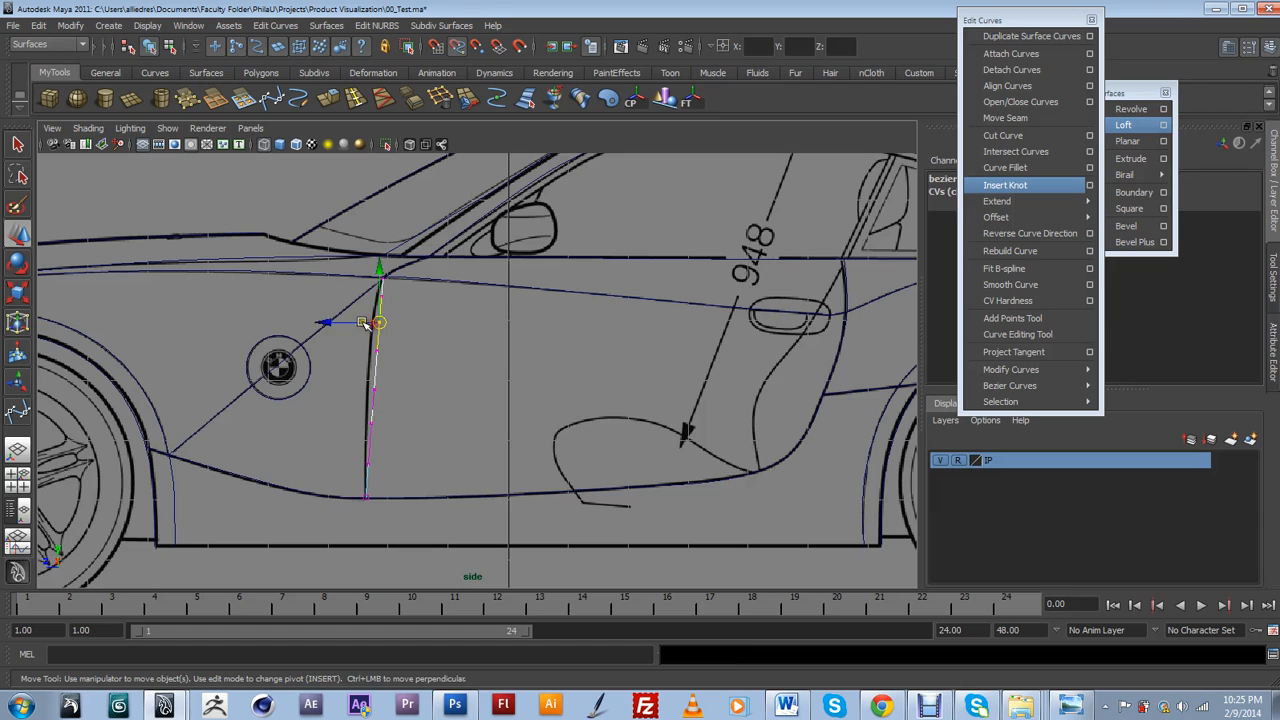
left_click_drag(348, 322, 340, 322)
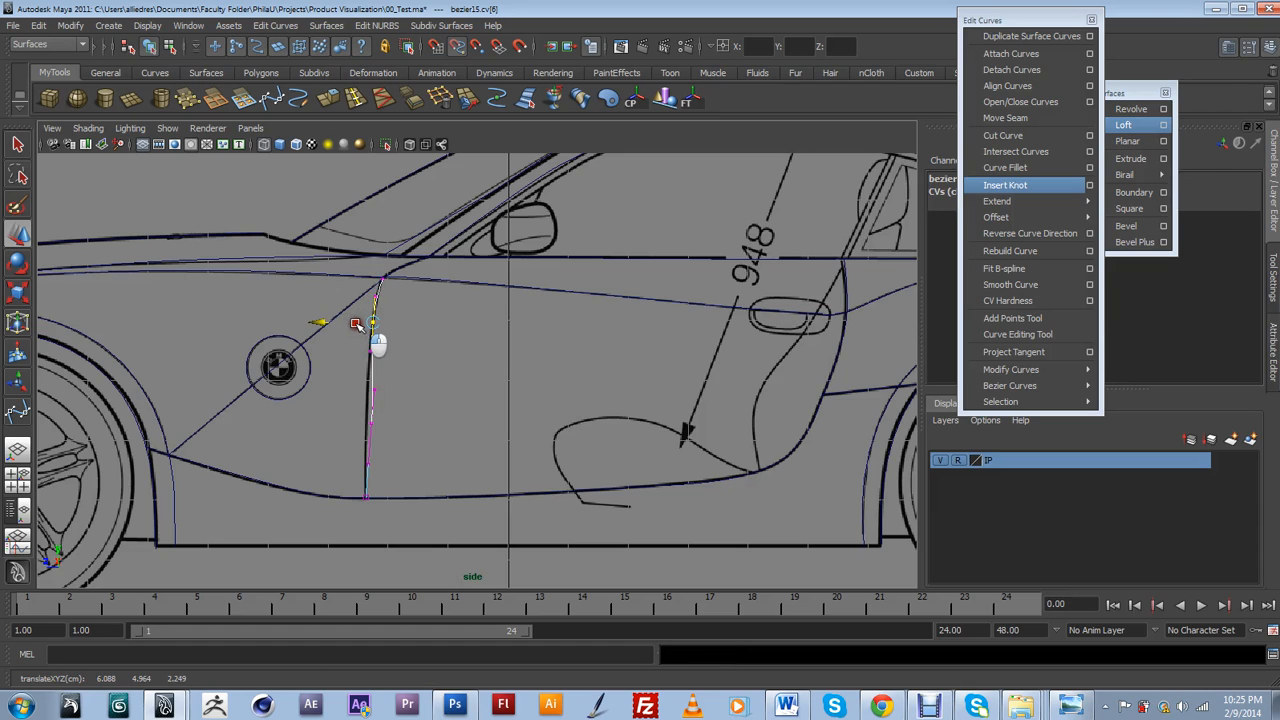
left_click(361, 426)
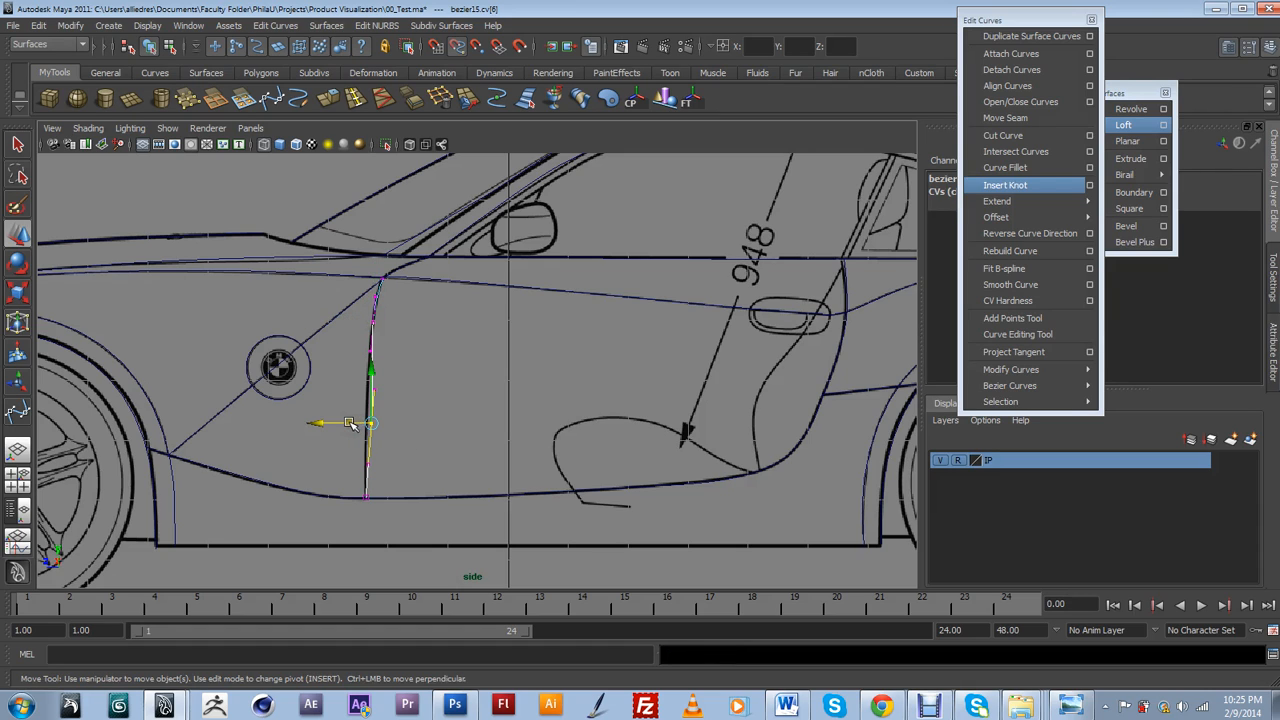
left_click_drag(353, 424, 349, 424)
Delete the existing crease curves ahead of and behind the rear wheel in the side view.
scroll(391, 423, "down", 2)
scroll(405, 425, "up", 1)
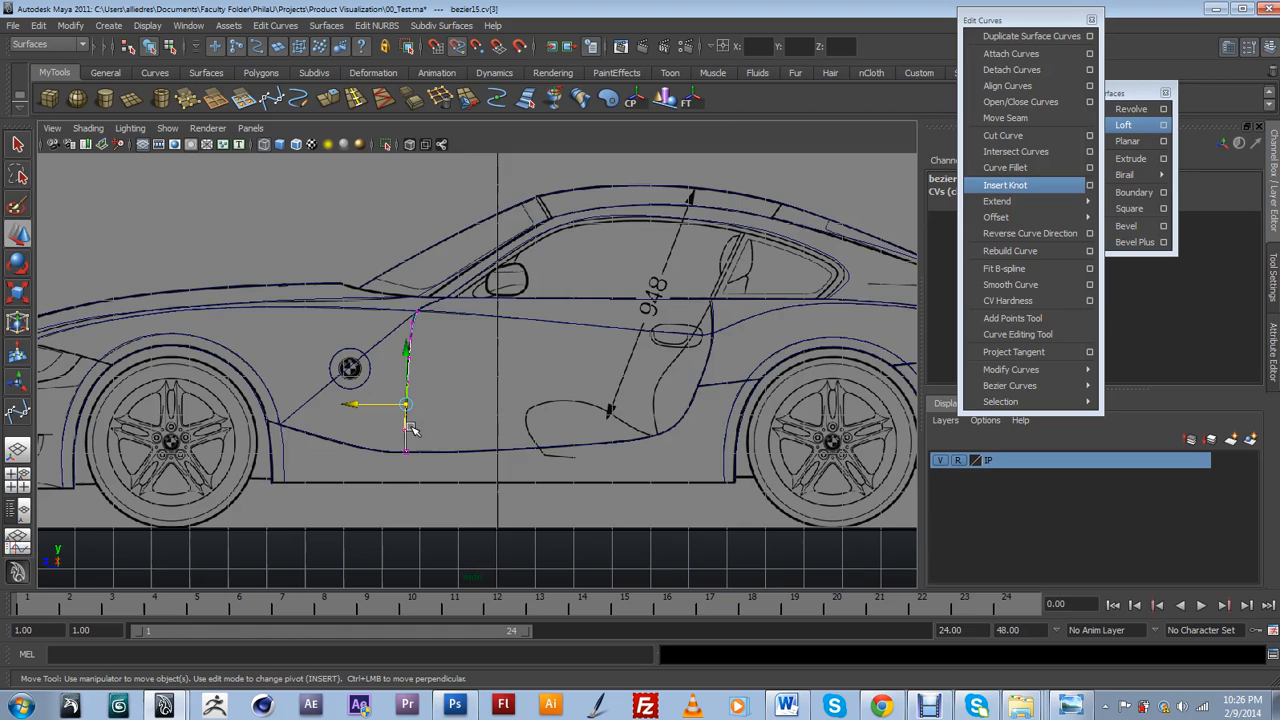
middle_click_drag(615, 452, 525, 419, "alt")
middle_click_drag(697, 477, 624, 482, "alt")
left_click(572, 356)
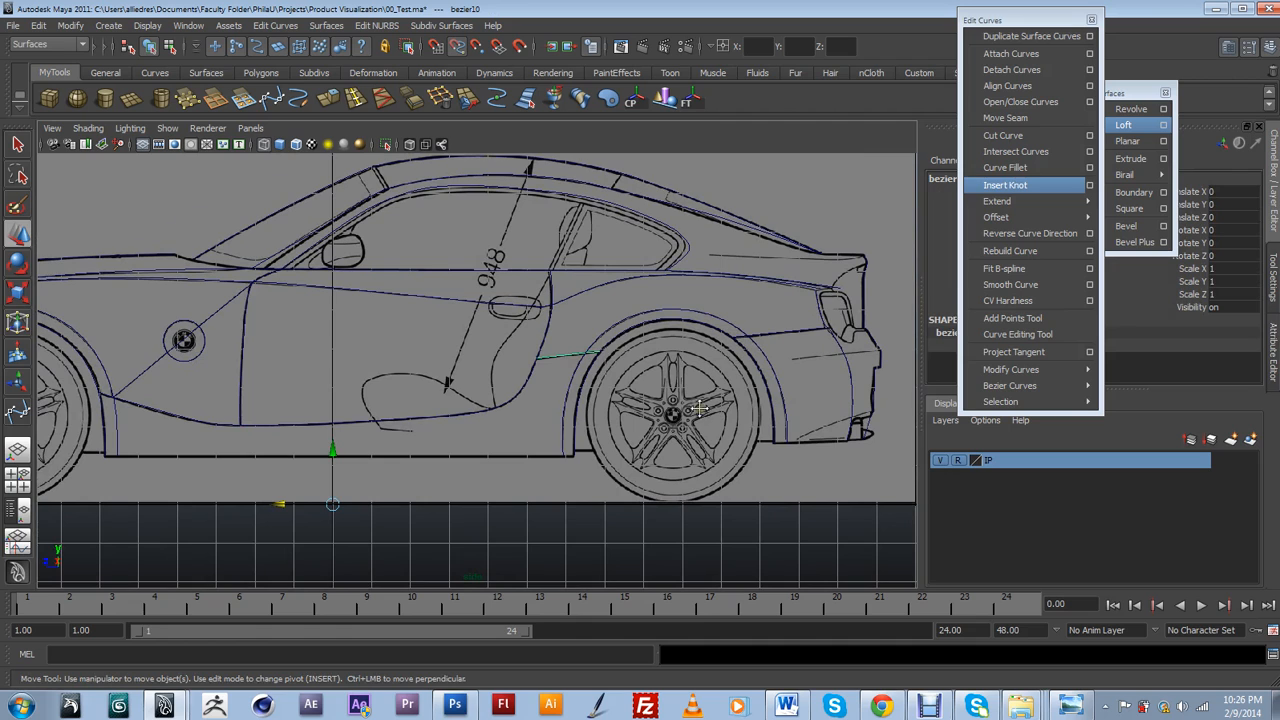
key("f")
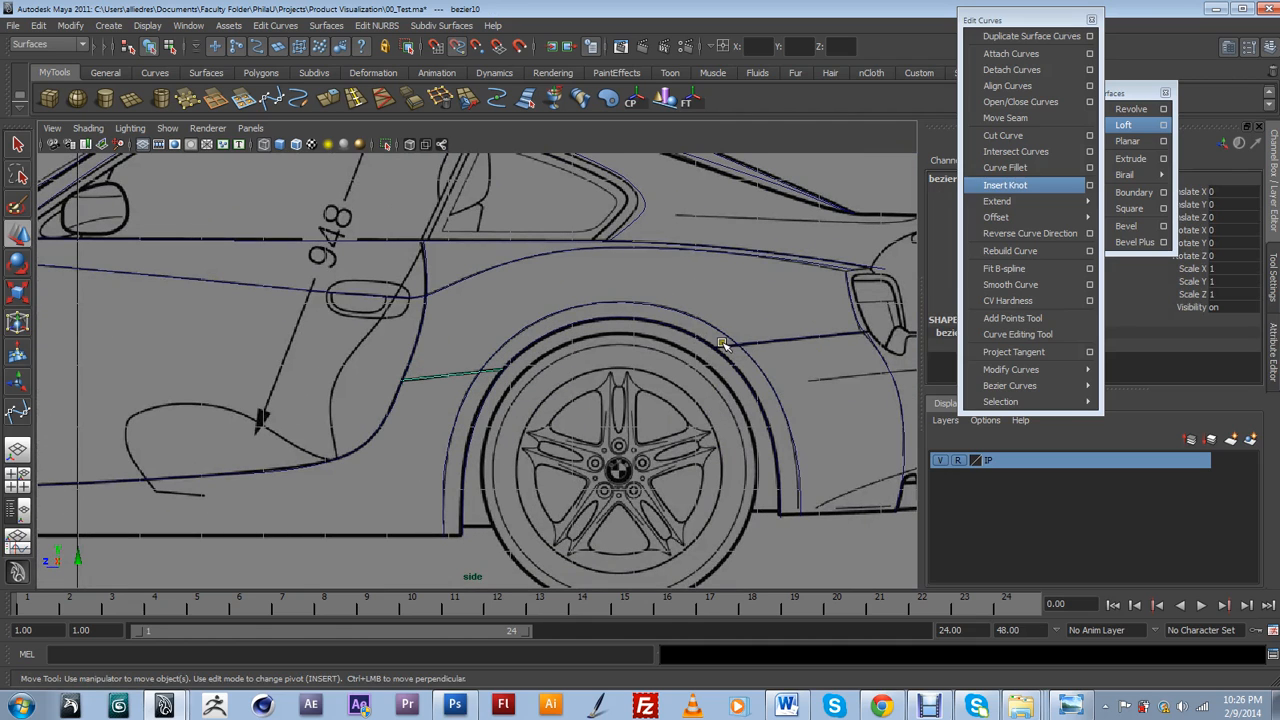
left_click(470, 382)
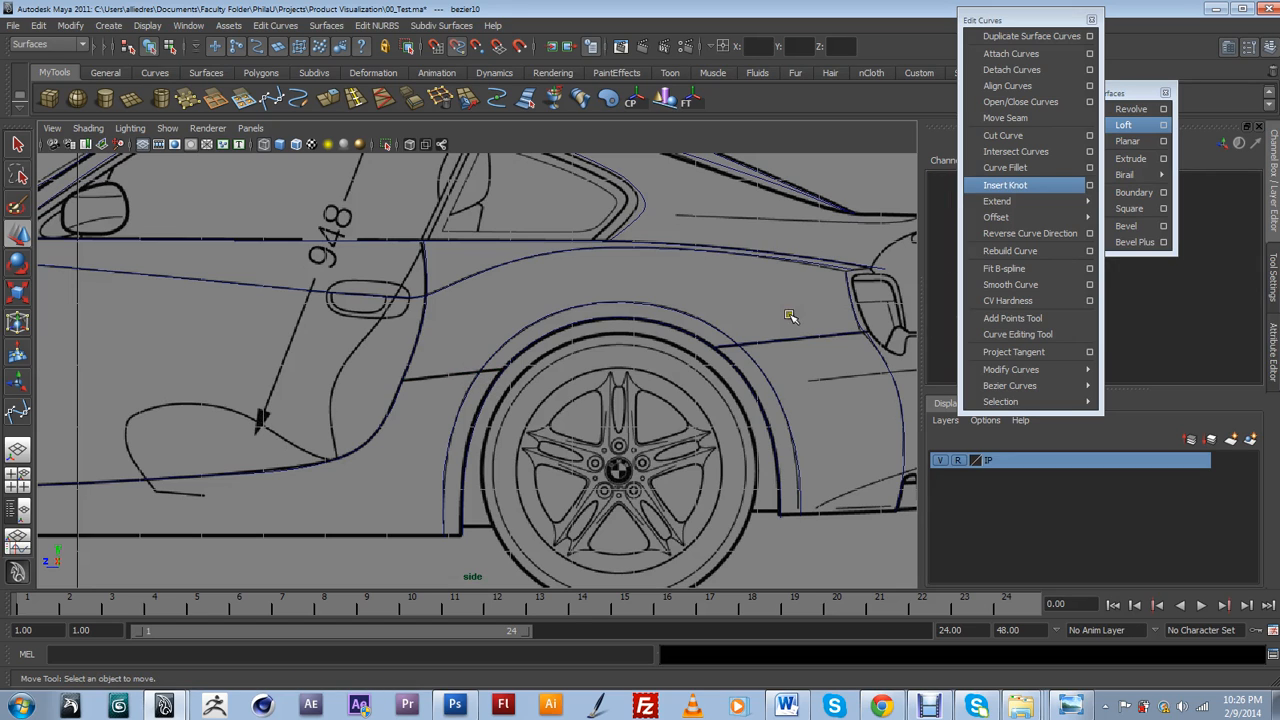
left_click(805, 352)
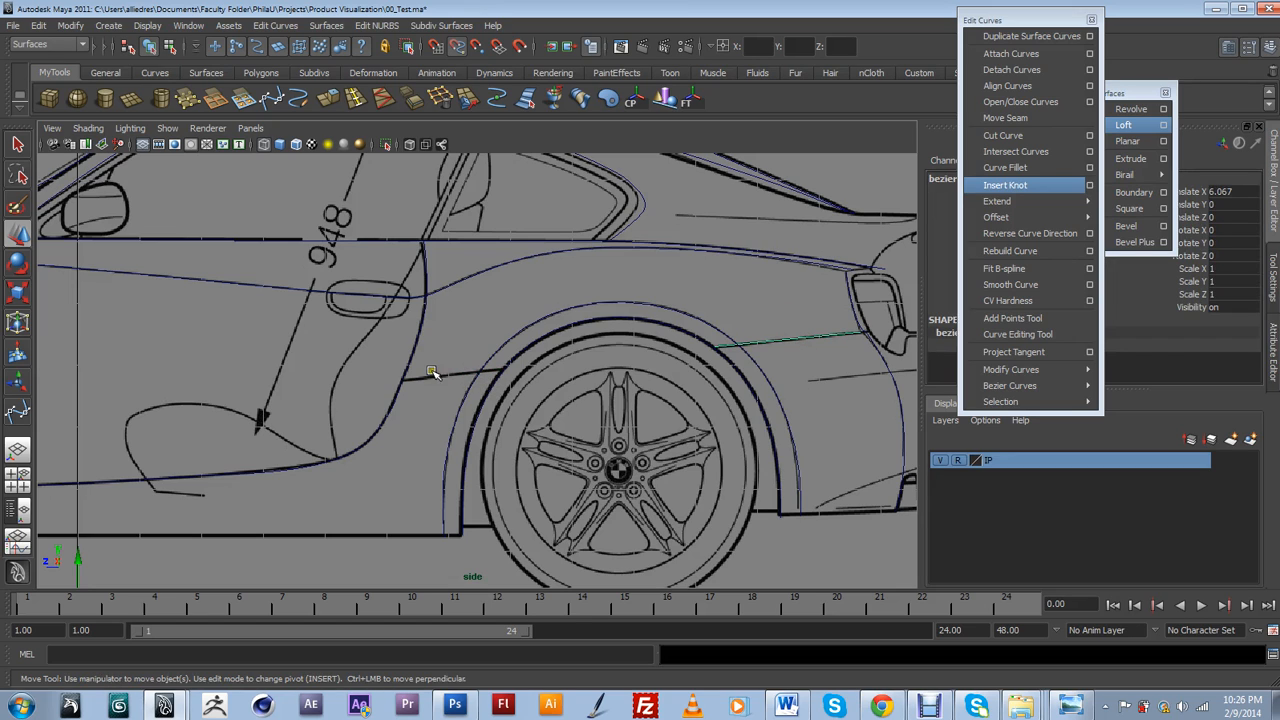
key("Delete")
Draw a curve-snapped Bezier curve along the blueprint's crease from the rear door edge through the outer arch curve to the inner rear wheel arch.
scroll(472, 402, "up", 2)
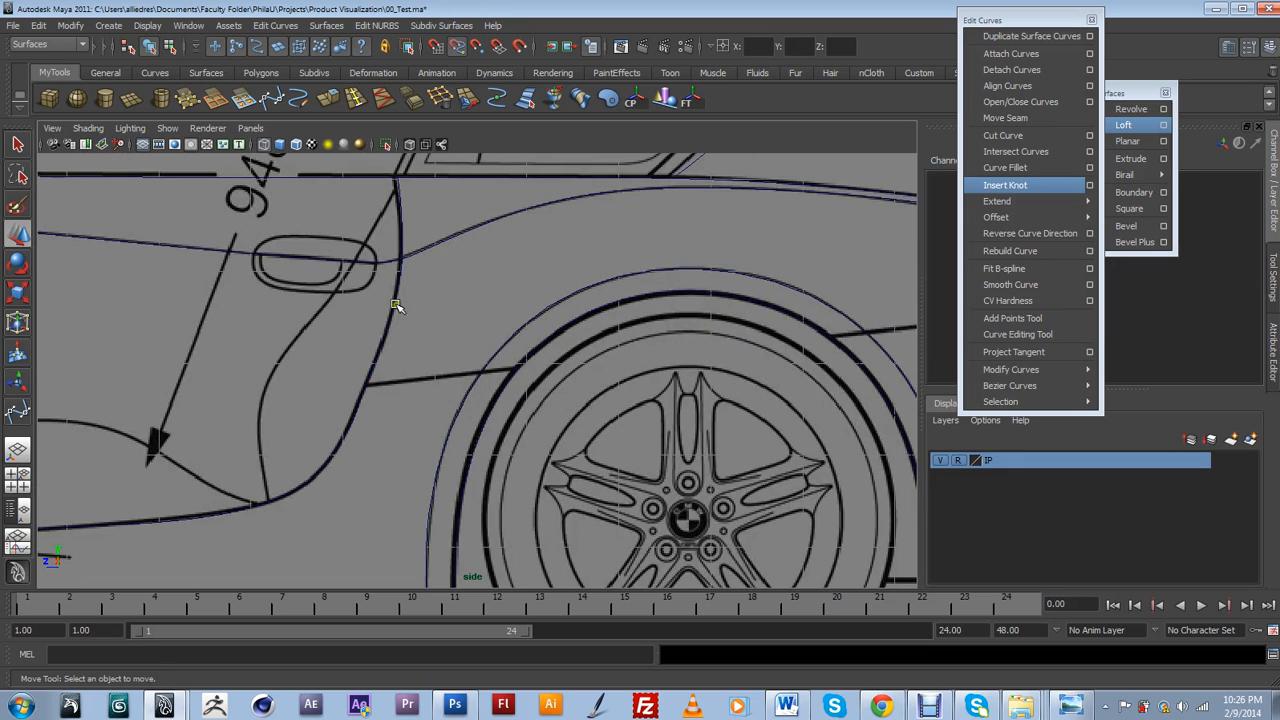
left_click(265, 93)
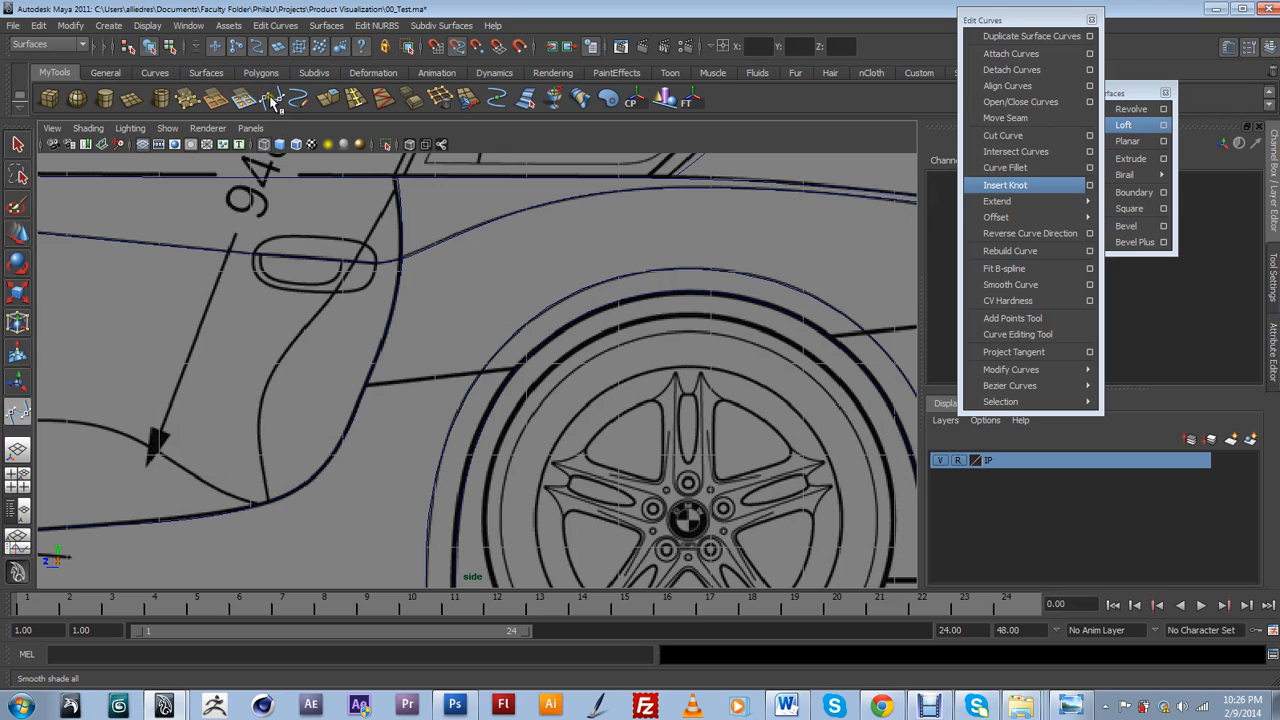
left_click(365, 384)
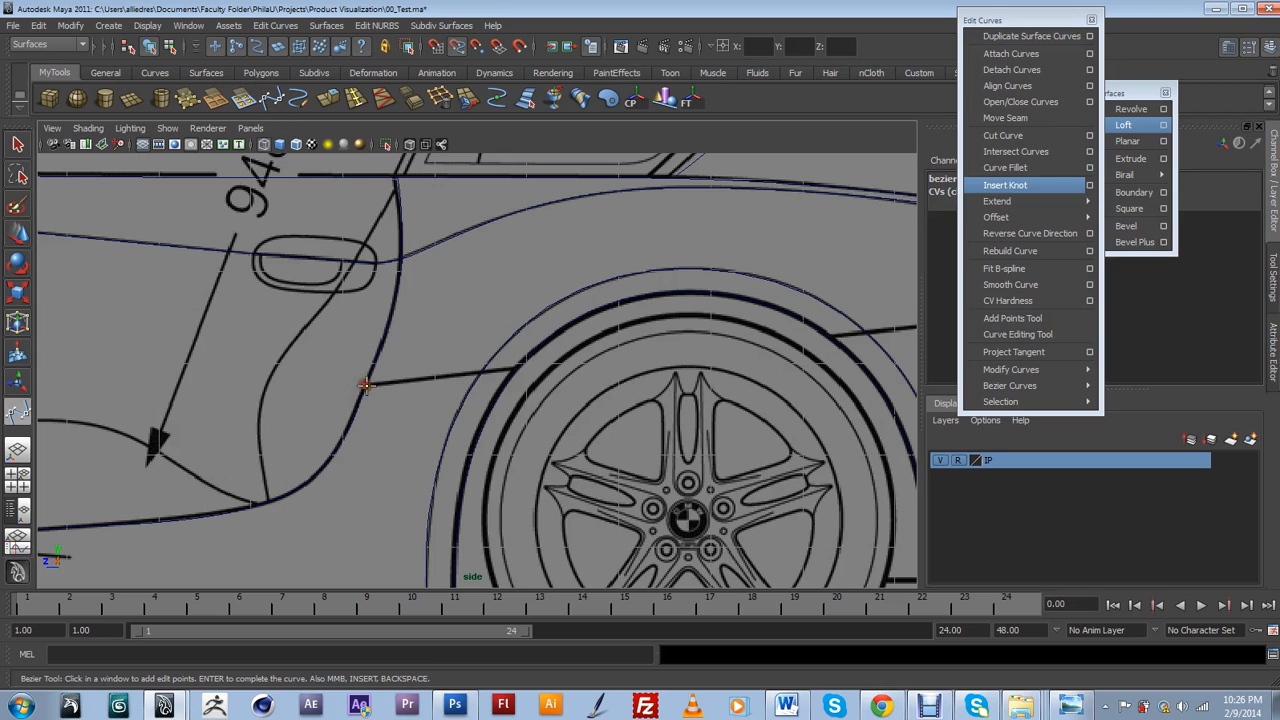
left_click(481, 372)
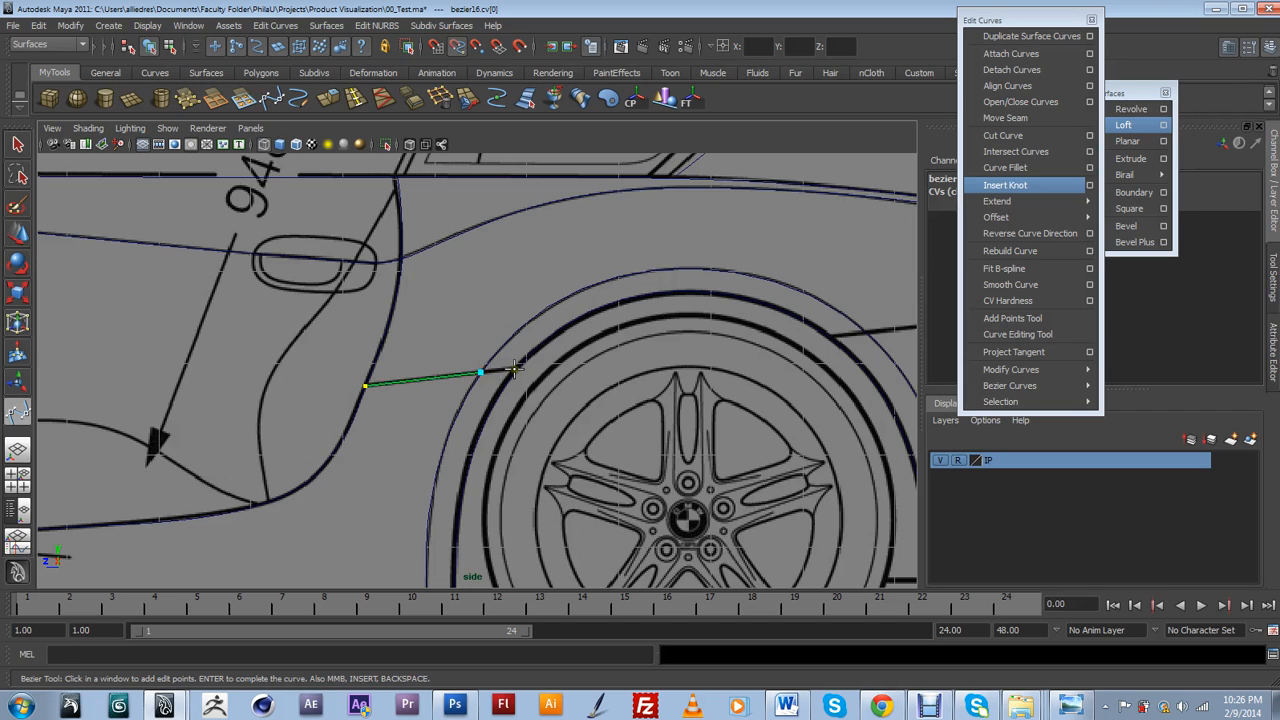
left_click(515, 371)
key("Return")
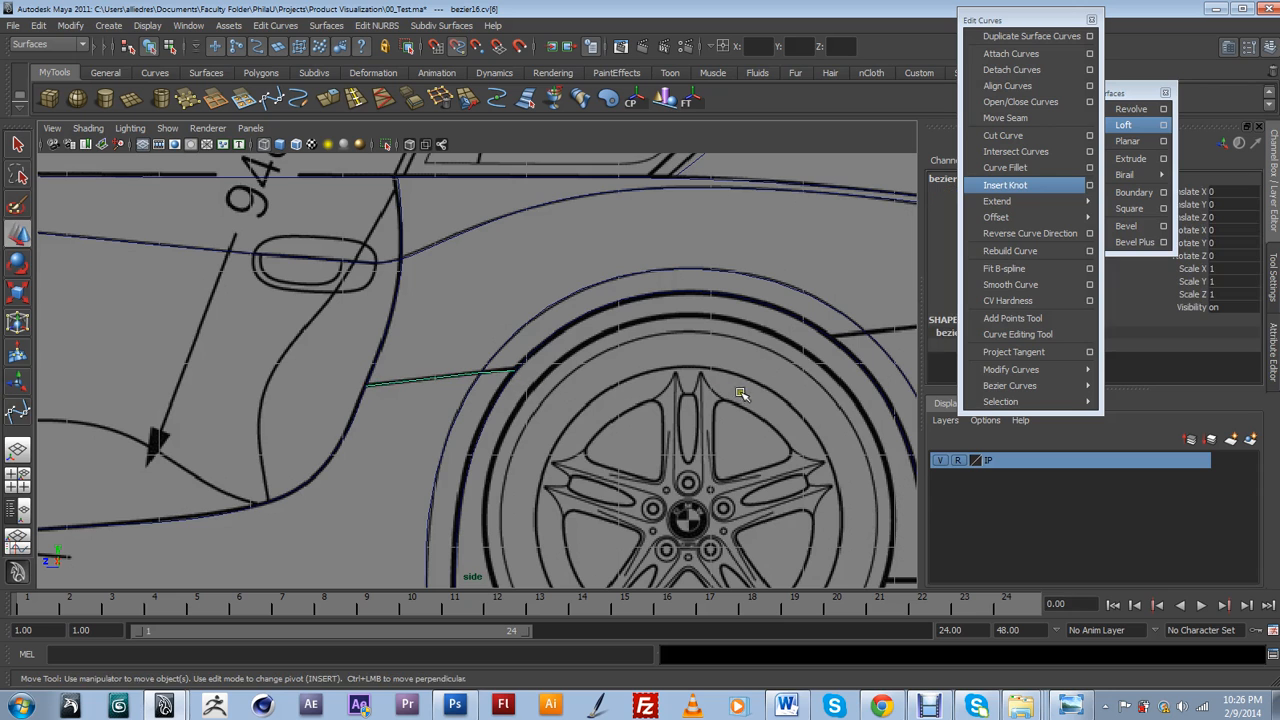
Draw a curve-snapped Bezier curve along the rear crease from the inner rear wheel arch through the outer arch curve to the taillight curve.
middle_click_drag(480, 420, 422, 445, "alt")
scroll(432, 447, "up", 2)
key("y")
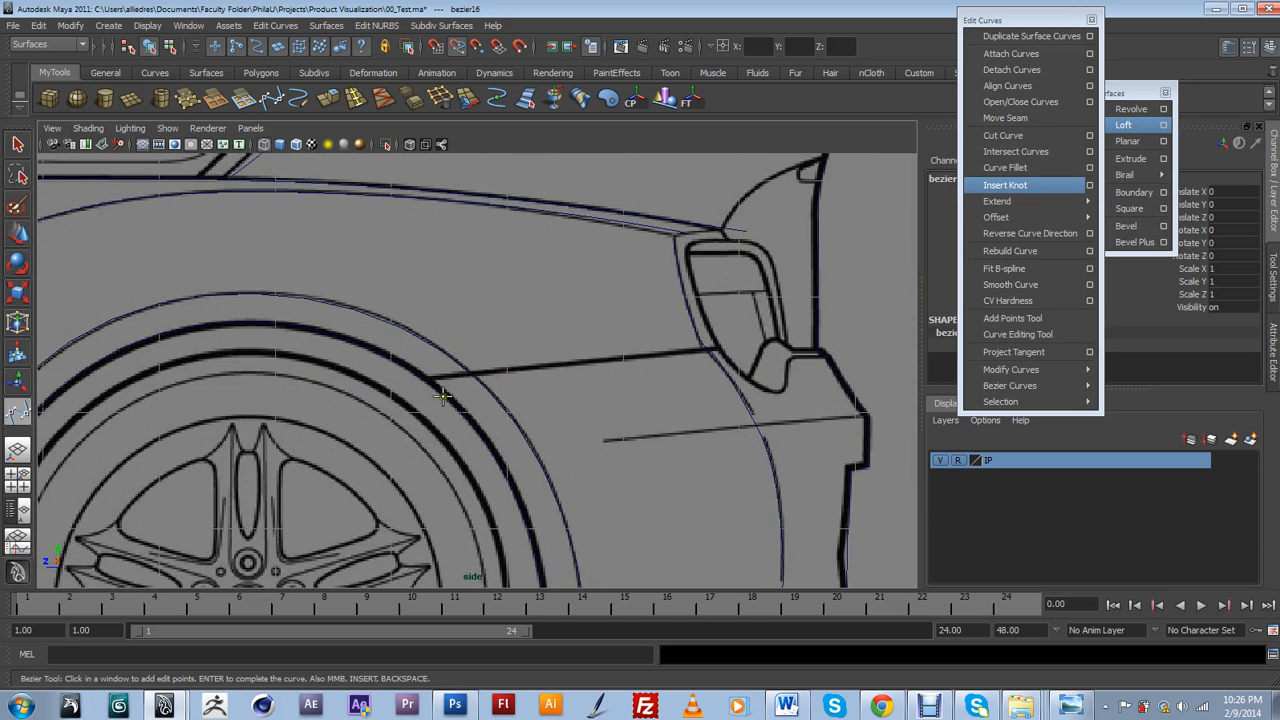
left_click(427, 381)
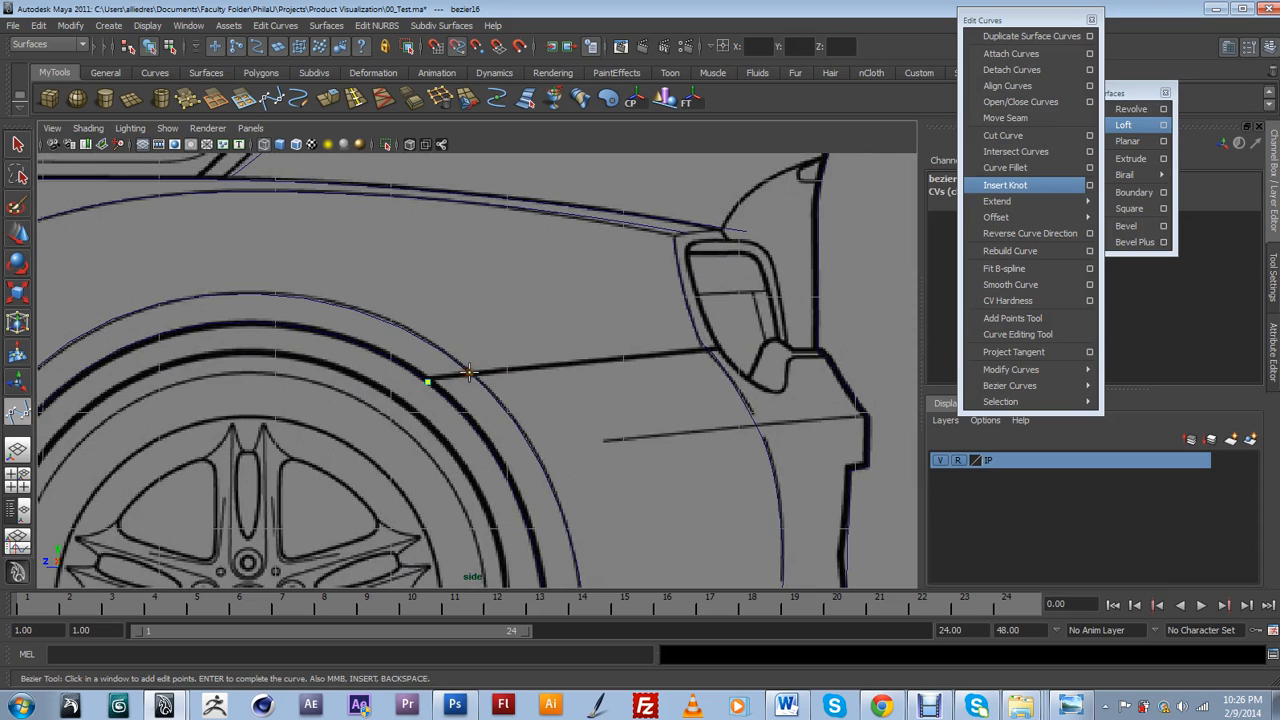
left_click(688, 352)
left_click(708, 349)
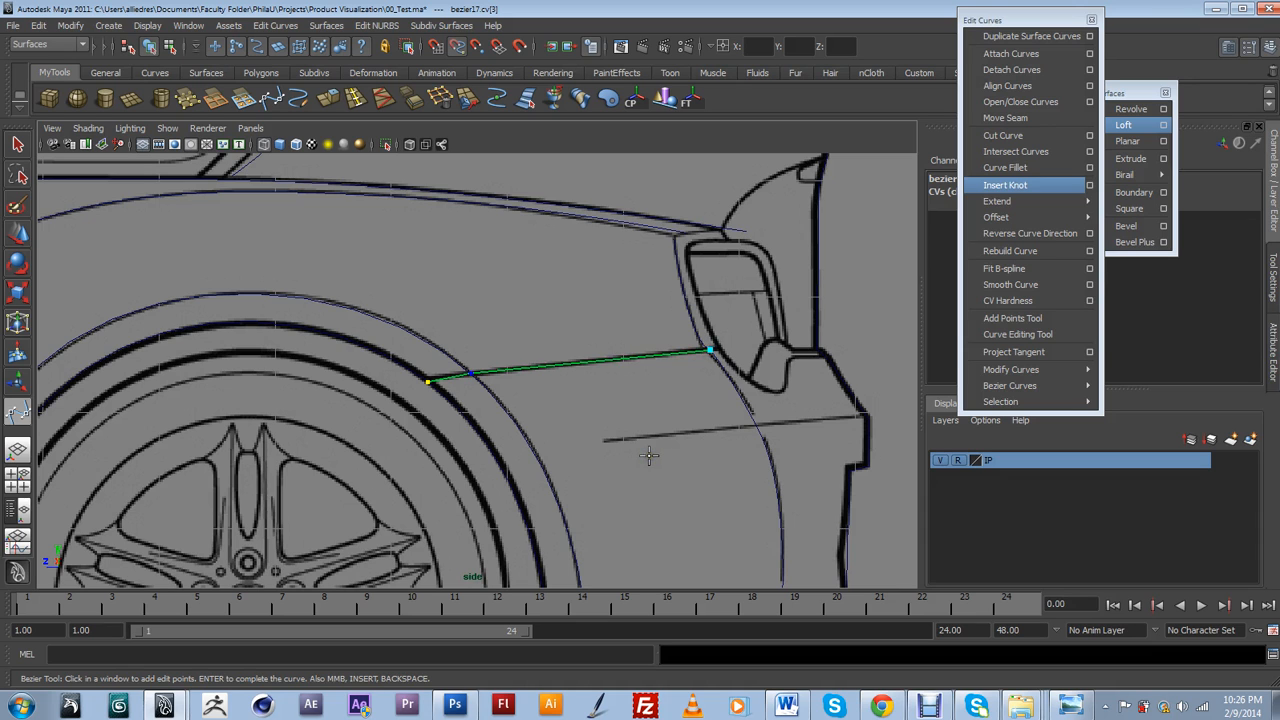
key("w")
scroll(430, 386, "down", 5)
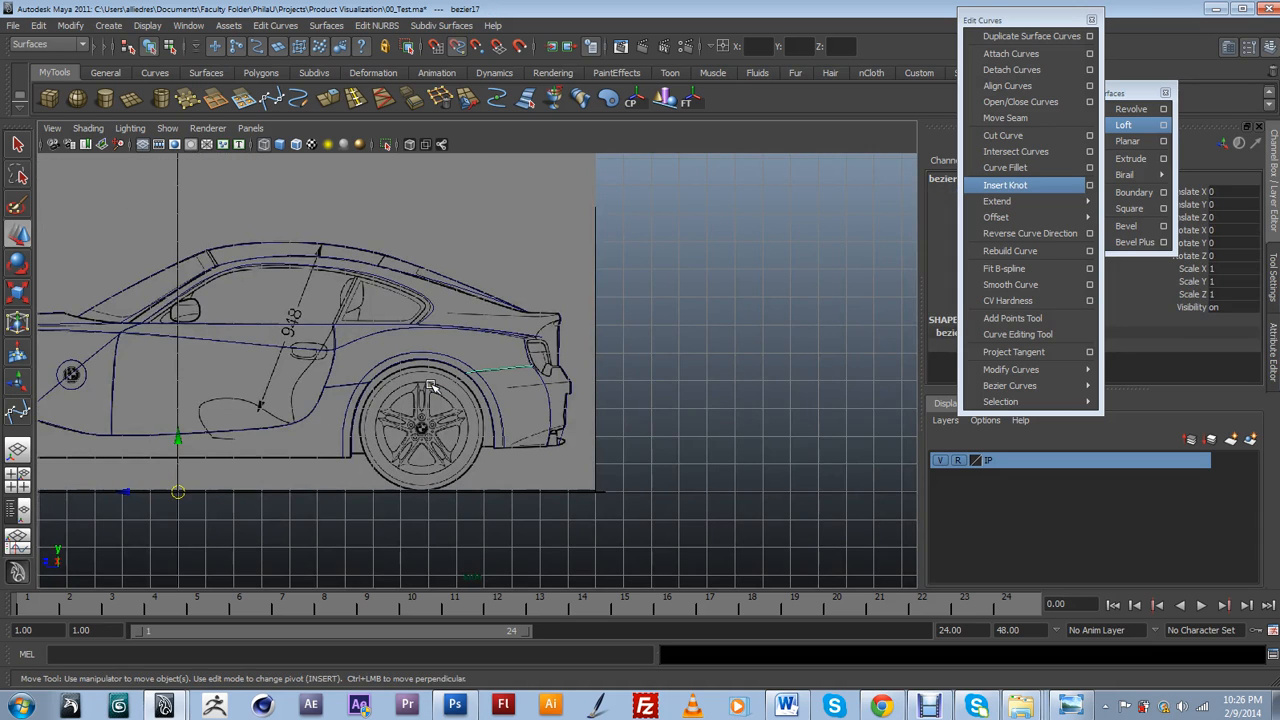
Draw a curve-snapped Bezier curve along the sill from the rear wheel arch to the front wheel arch, with points on both arches' inner and outer curves.
scroll(430, 386, "up", 1)
middle_click_drag(512, 362, 788, 316, "alt")
mouse_move(436, 394)
middle_mouse_down("alt")
mouse_move(665, 390)
mouse_move(612, 377)
mouse_move(457, 406)
middle_mouse_up("alt")
scroll(612, 380, "up", 3)
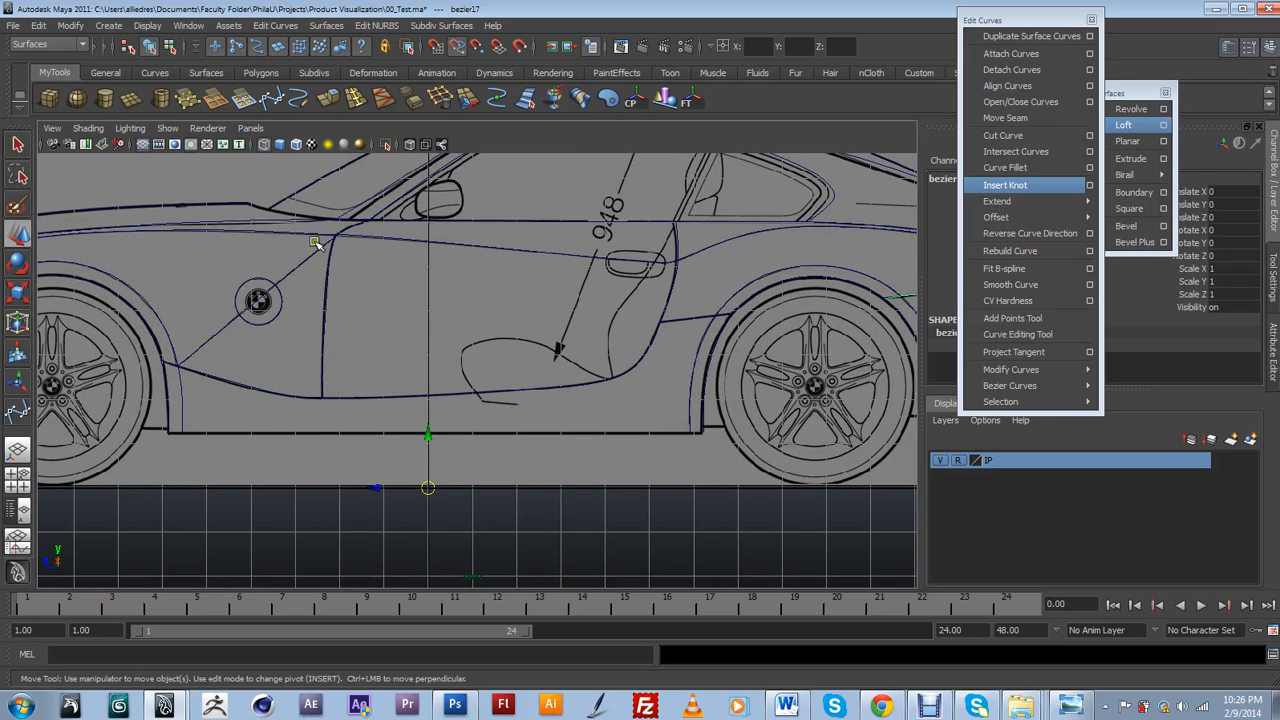
left_click(273, 101)
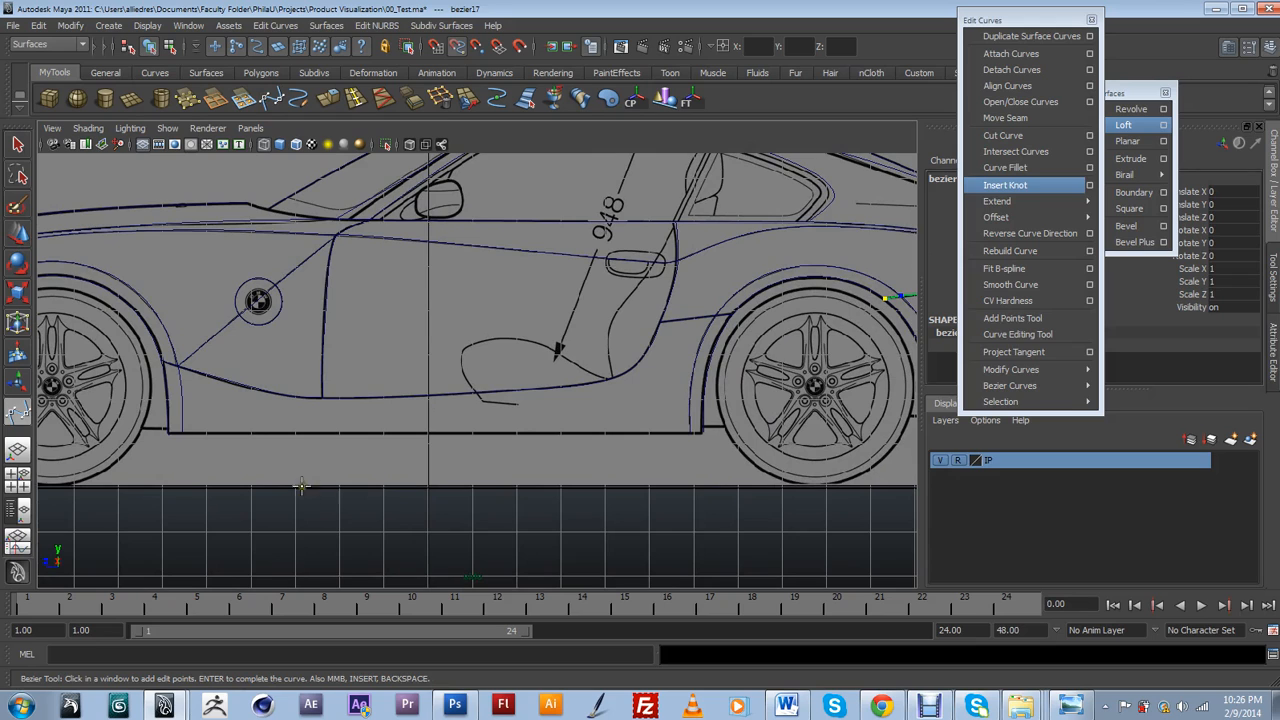
scroll(314, 451, "up", 1)
middle_click_drag(314, 451, 305, 410, "alt")
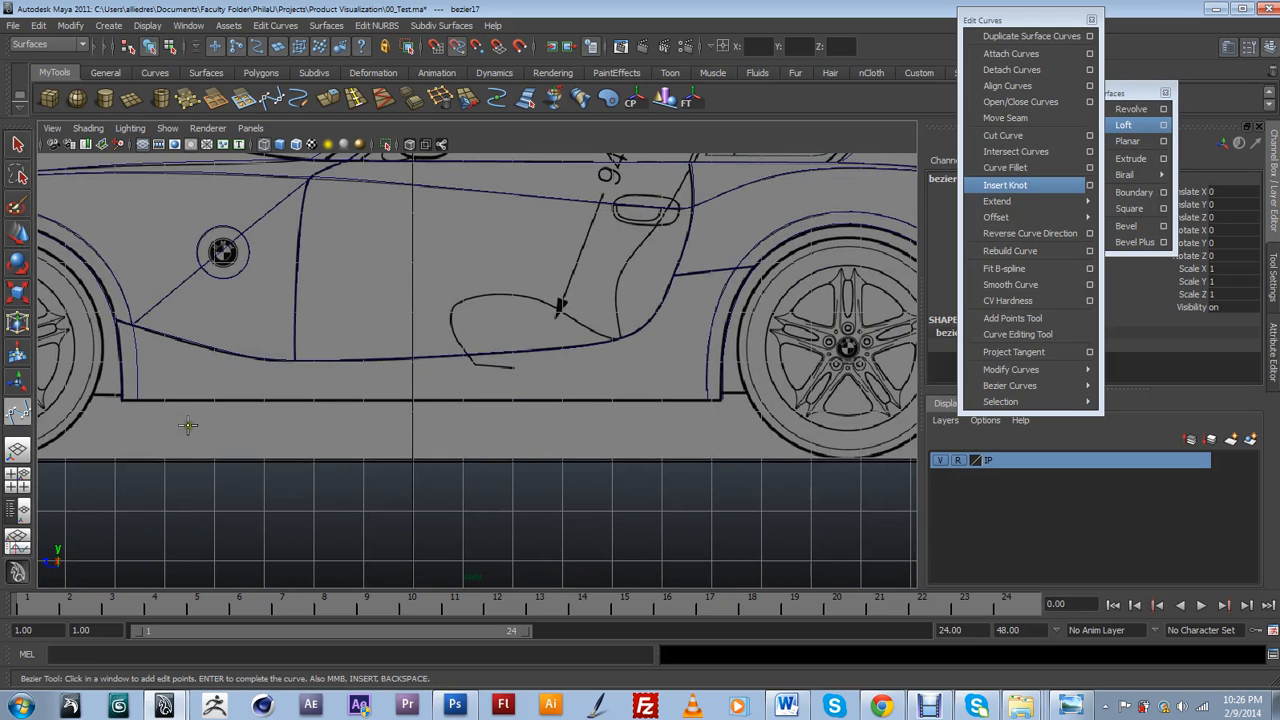
left_click(721, 400)
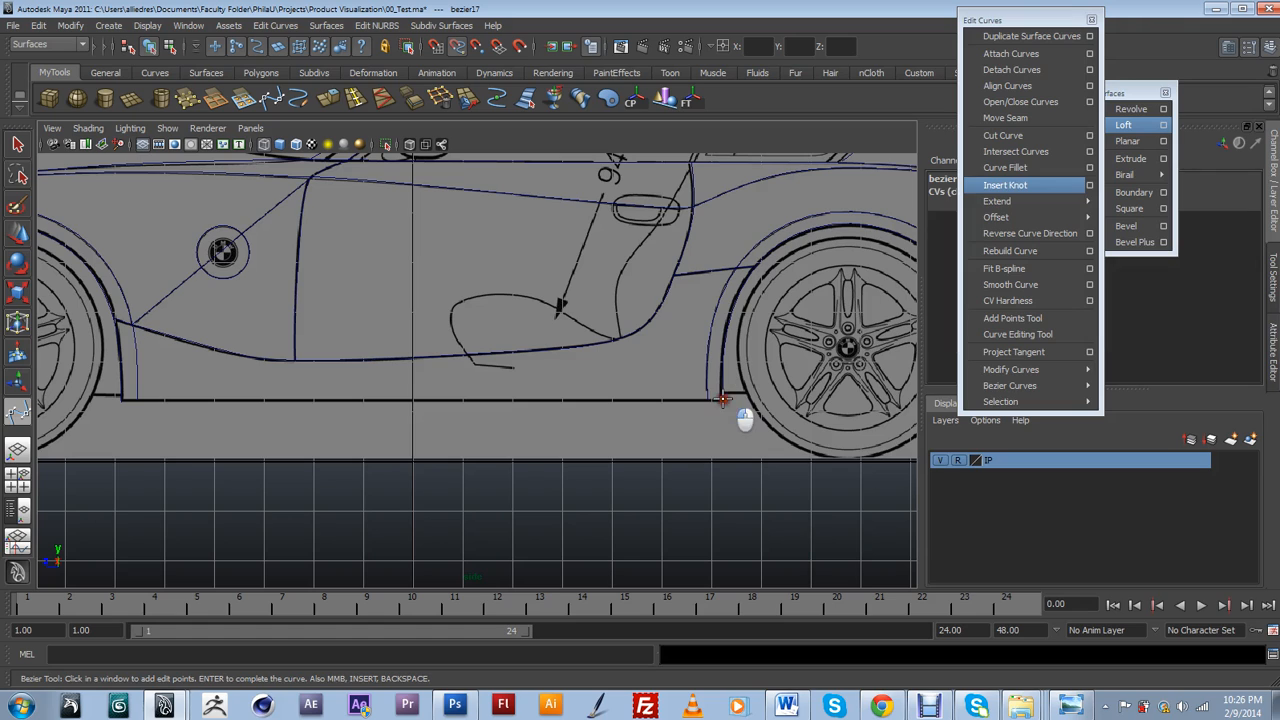
left_click(692, 401)
left_click_drag(136, 400, 124, 403)
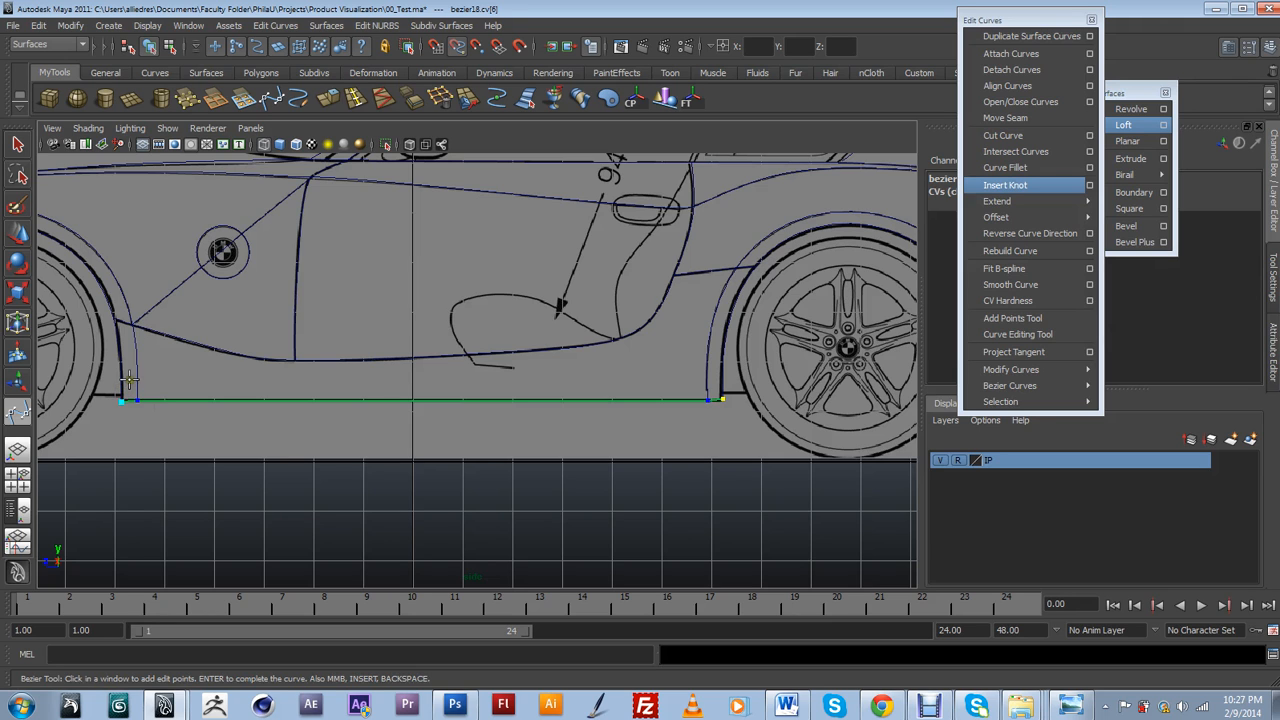
key("w")
scroll(137, 377, "down", 3)
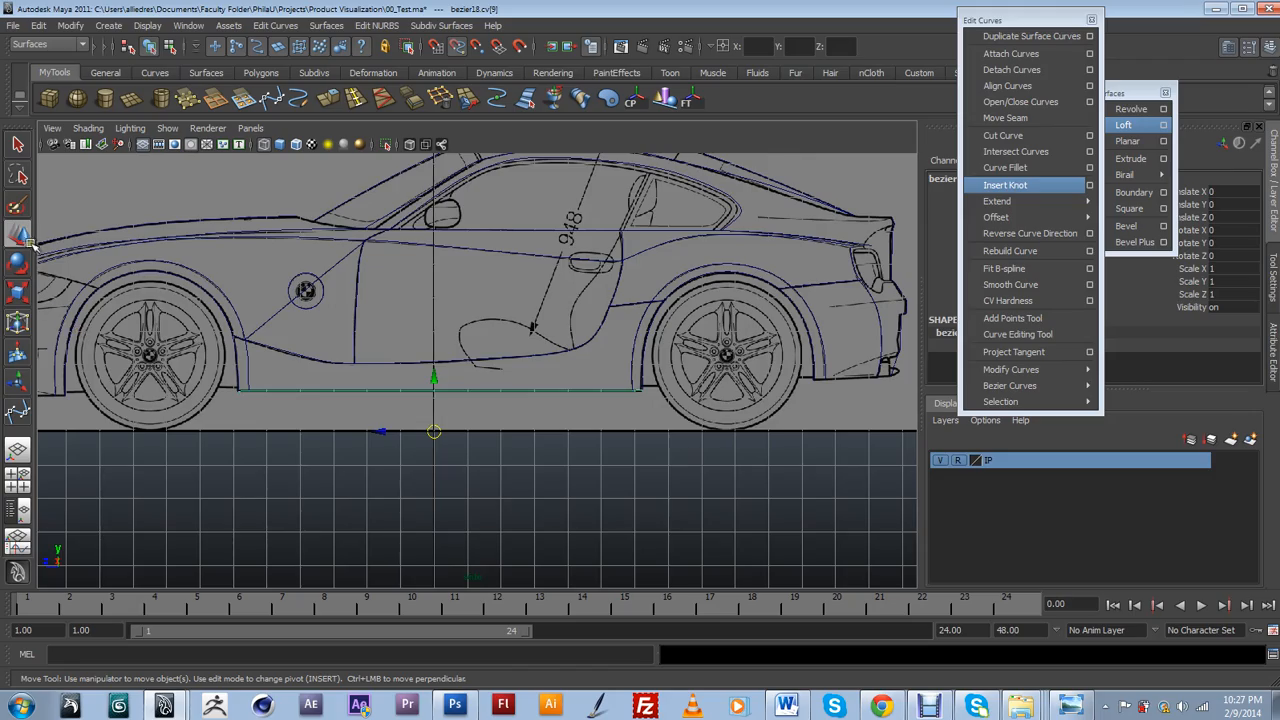
Examine the sill curve and the whole body curve network from several angles in the perspective view.
scroll(430, 325, "up", 1)
left_click_drag(435, 290, 558, 472, "alt")
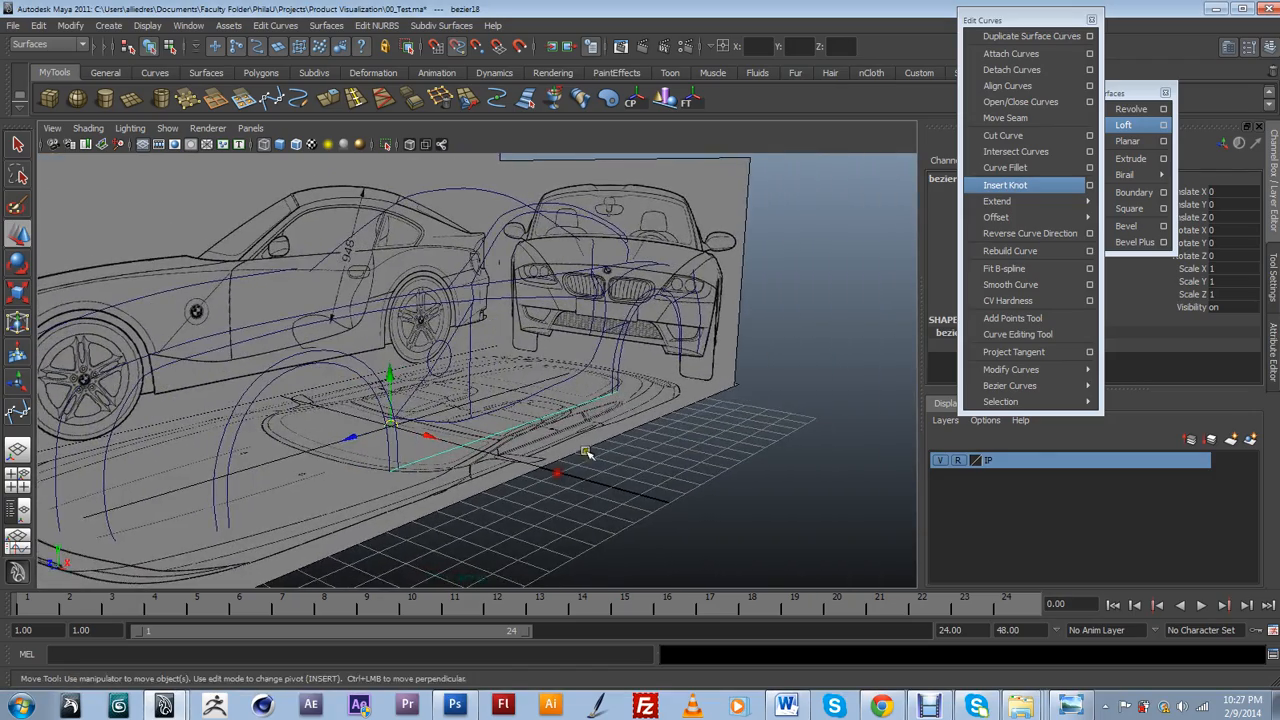
left_click_drag(721, 344, 724, 298, "alt")
left_click_drag(632, 368, 598, 364, "alt")
left_click_drag(607, 309, 583, 358, "alt")
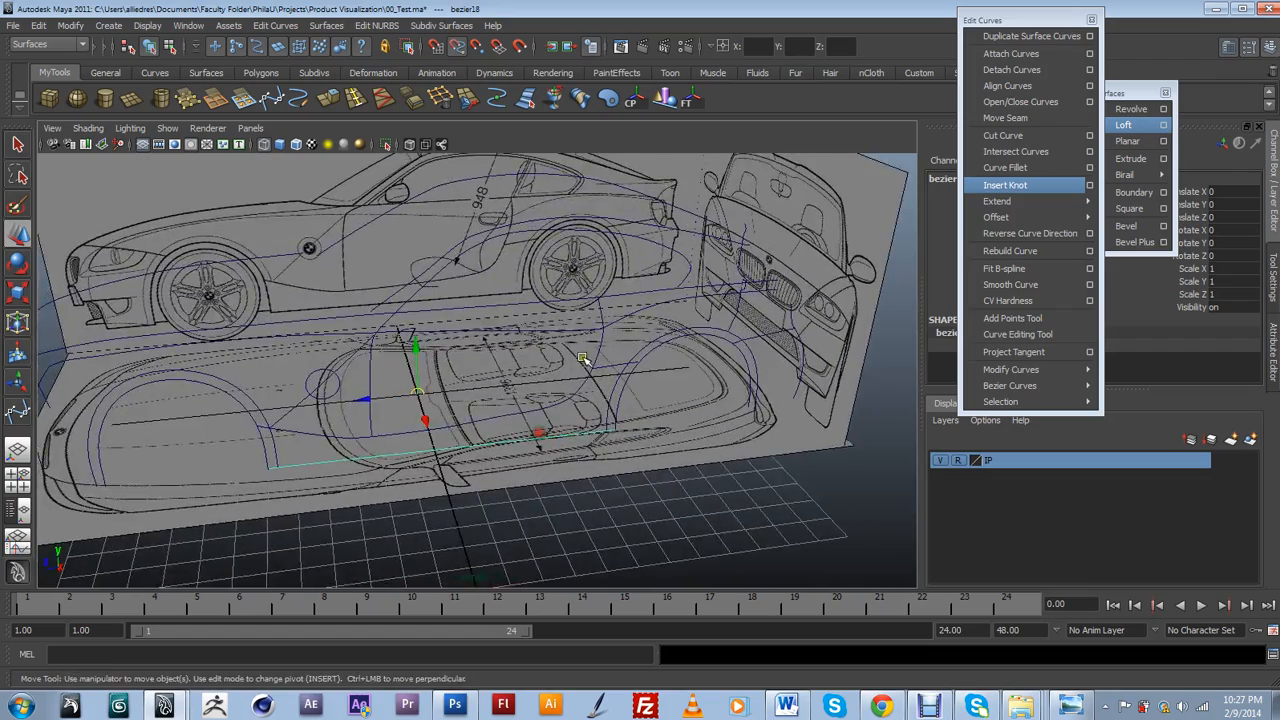
left_click_drag(441, 430, 550, 400, "alt")
left_click_drag(441, 343, 435, 463, "alt")
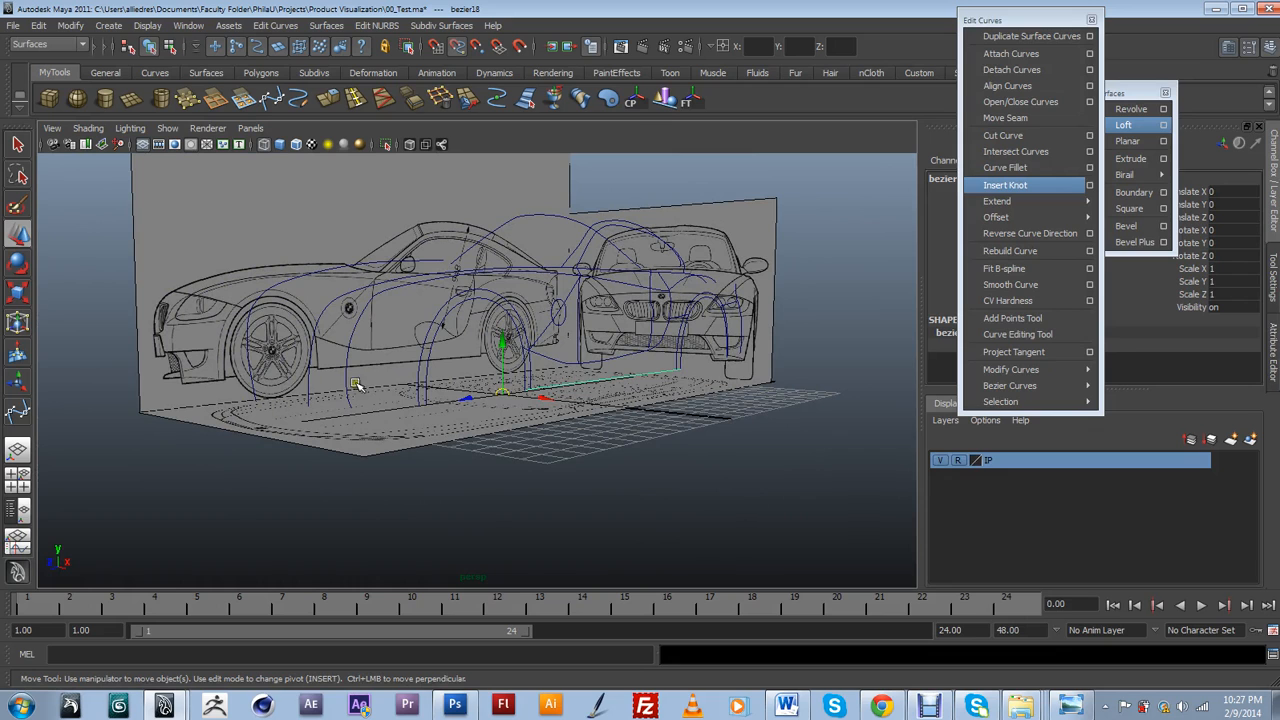
left_click_drag(423, 367, 547, 354, "alt")
key("alt+space")
left_click(607, 330)
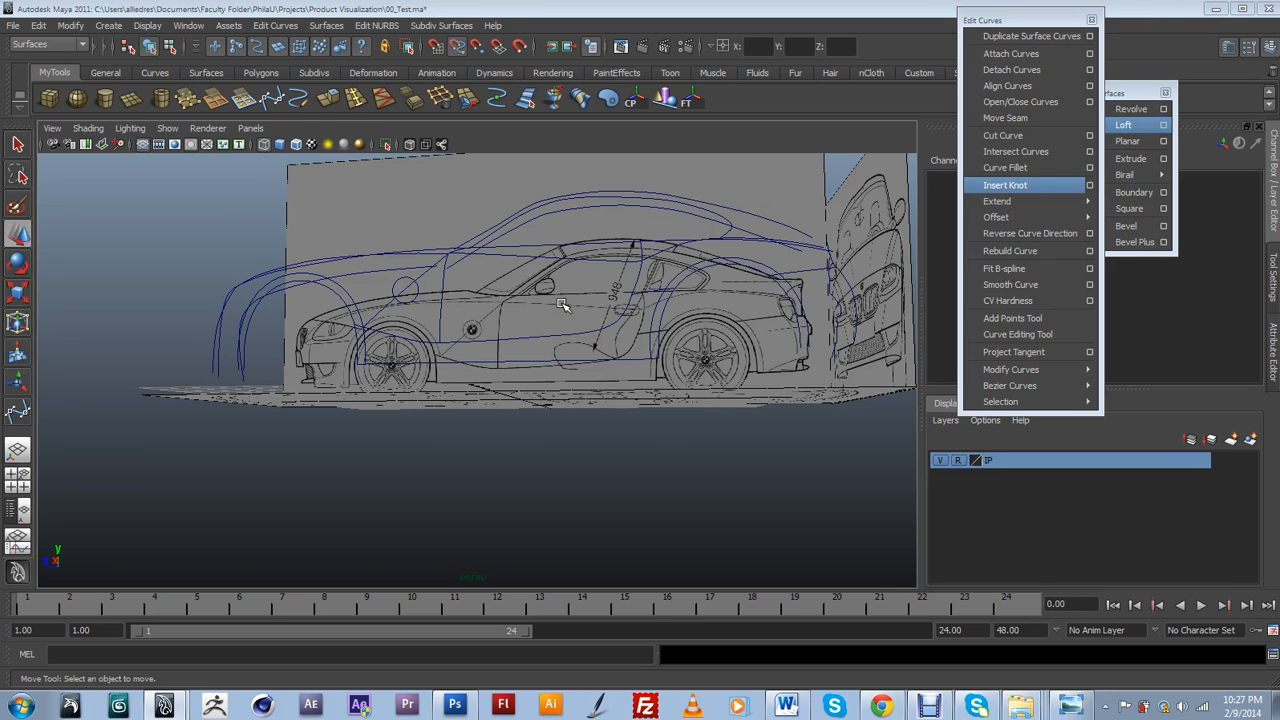
key("space")
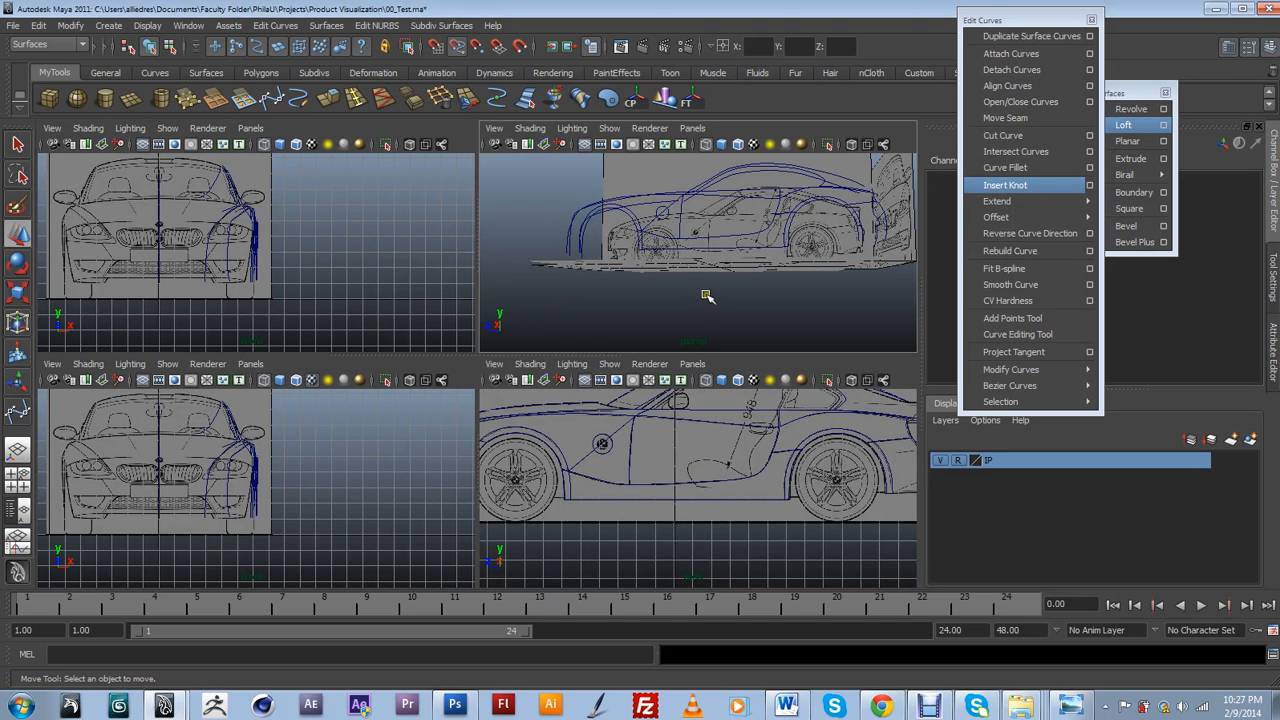
key("space")
left_click(528, 347)
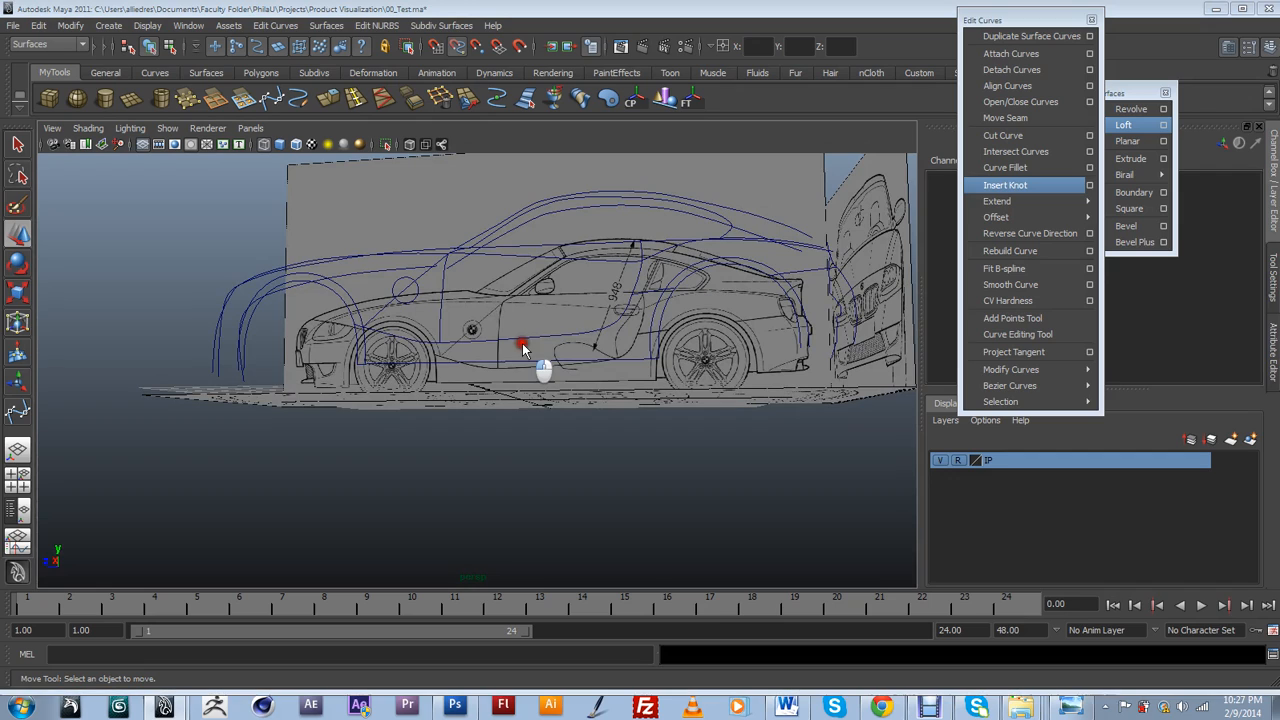
Show the control points of the foremost bumper profile curve in the side view and select its lowest end point.
scroll(450, 376, "up", 5)
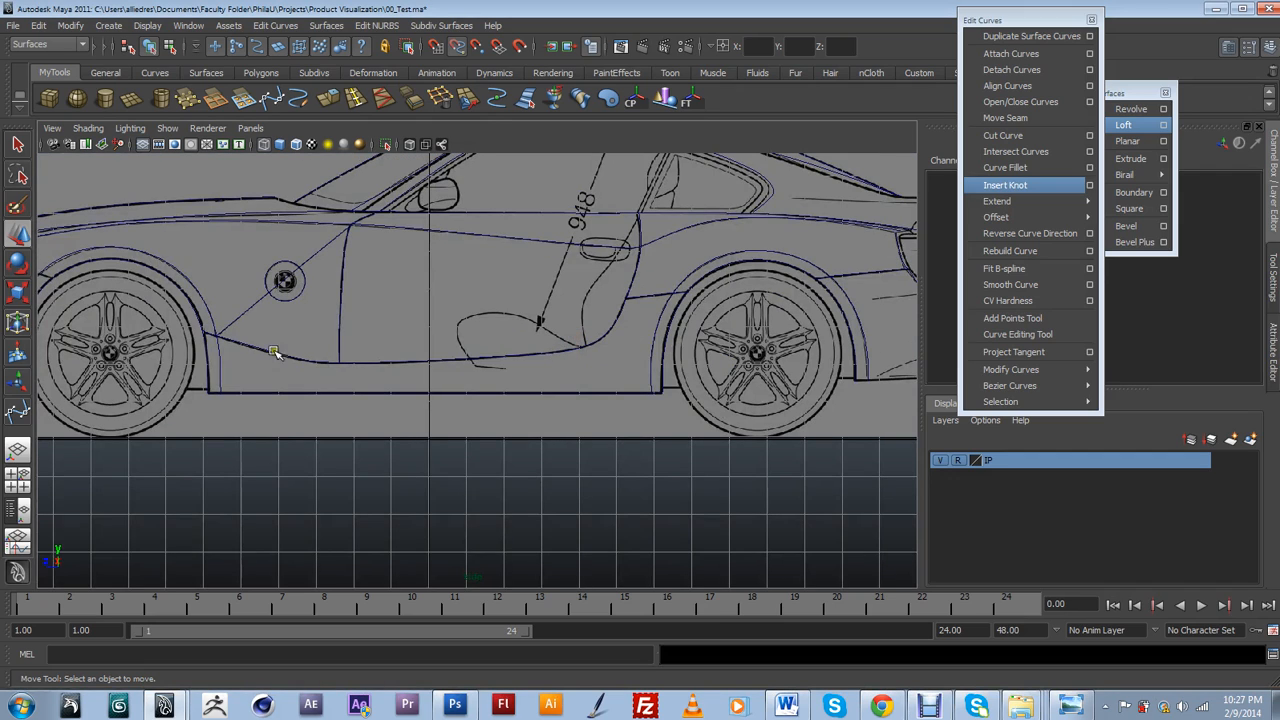
middle_click_drag(298, 360, 694, 409, "alt")
scroll(692, 409, "up", 2)
scroll(538, 423, "up", 4)
mouse_move(498, 490)
middle_mouse_down("alt")
mouse_move(538, 423)
mouse_move(507, 492)
middle_mouse_up("alt")
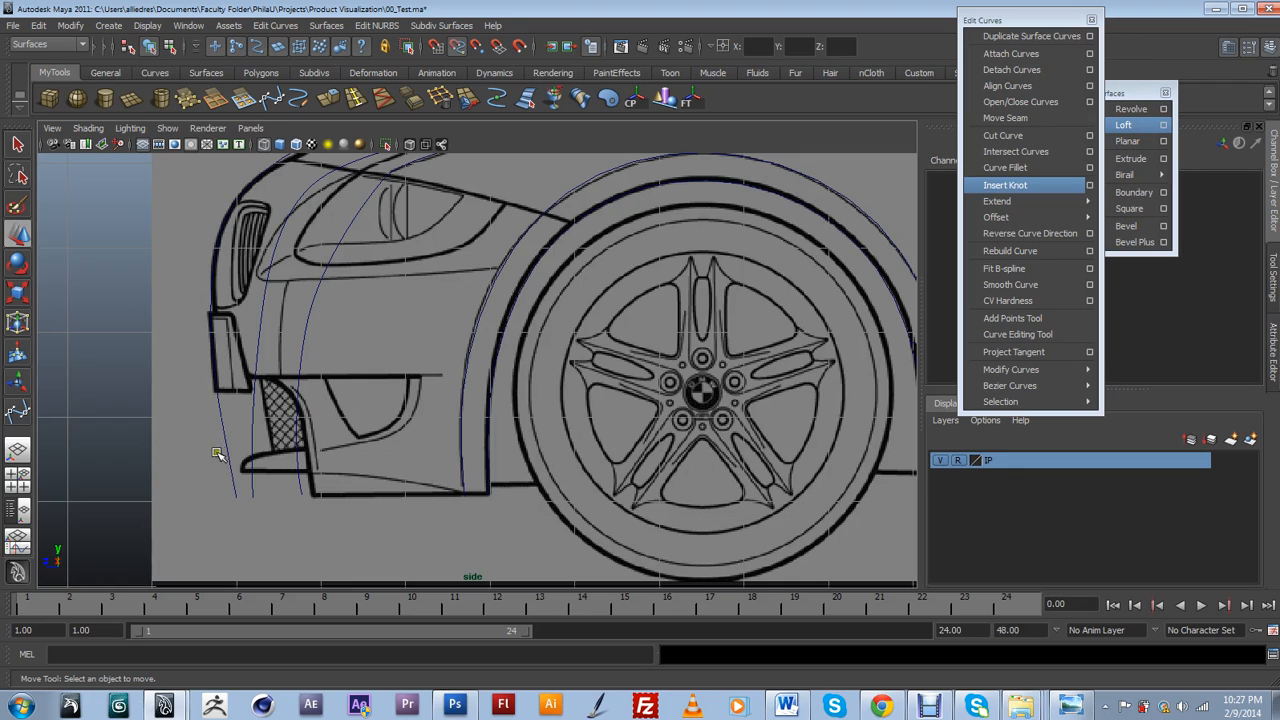
left_click(233, 483)
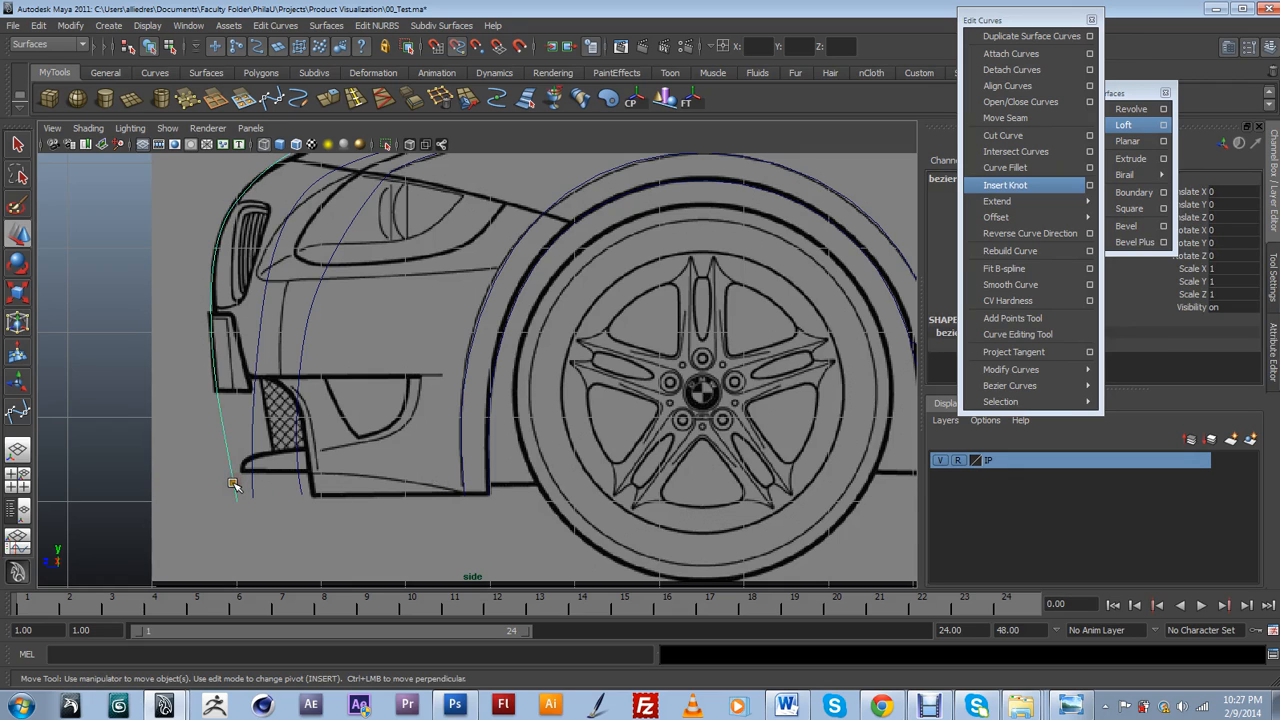
key("F8")
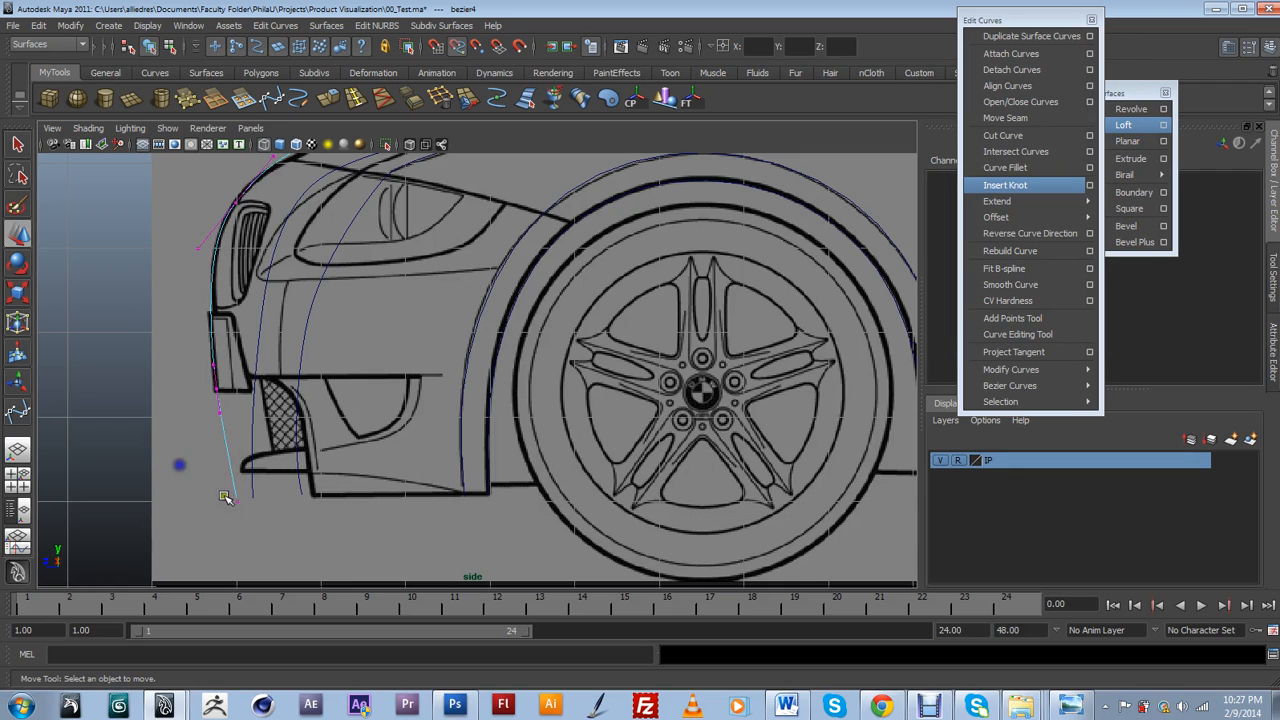
left_click_drag(235, 486, 270, 539)
Turn off curve snapping and move the front profile curve's lower end point and its nearby tangent handle slightly toward the car's front.
left_click_drag(237, 479, 237, 475)
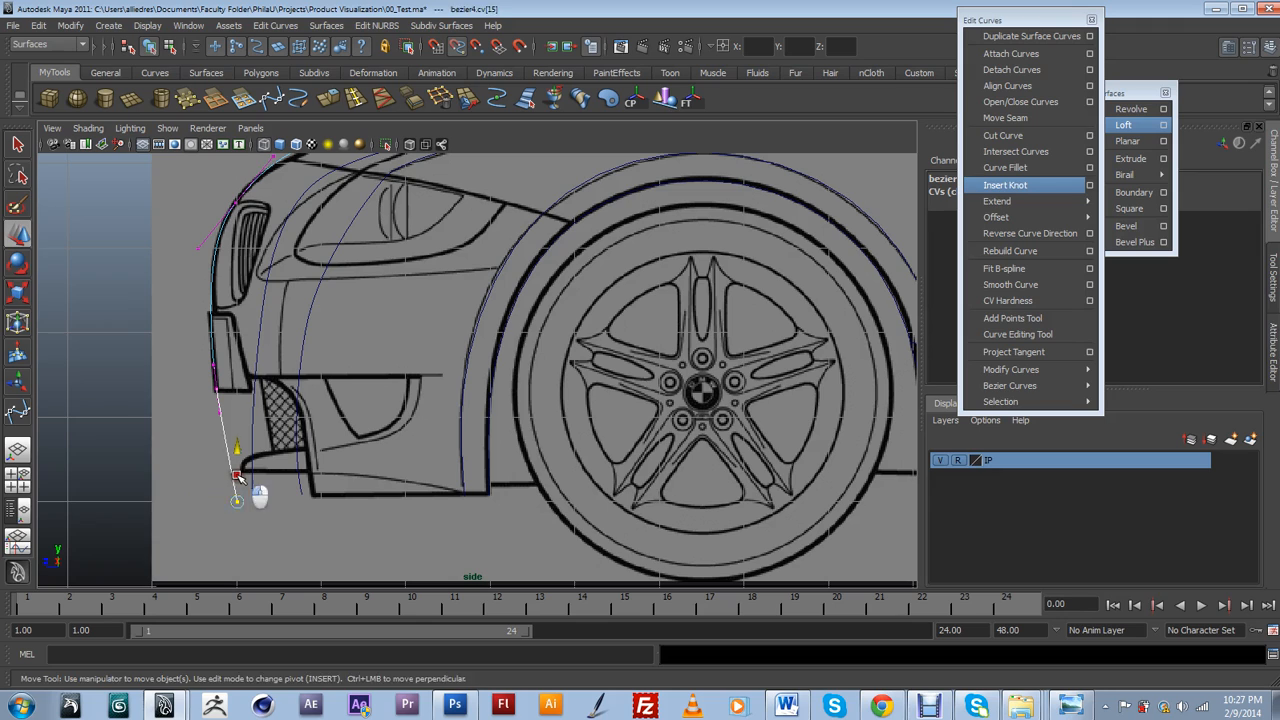
key("ctrl+z")
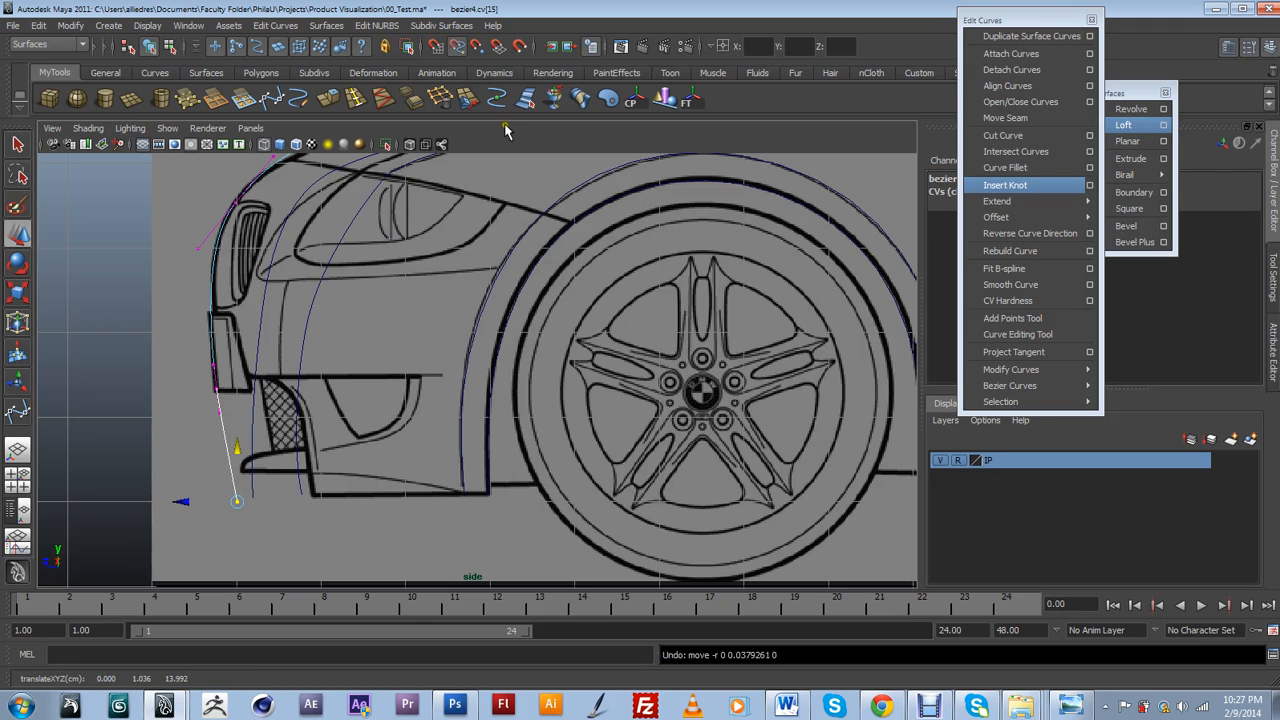
left_click(462, 43)
left_click_drag(233, 498, 229, 493)
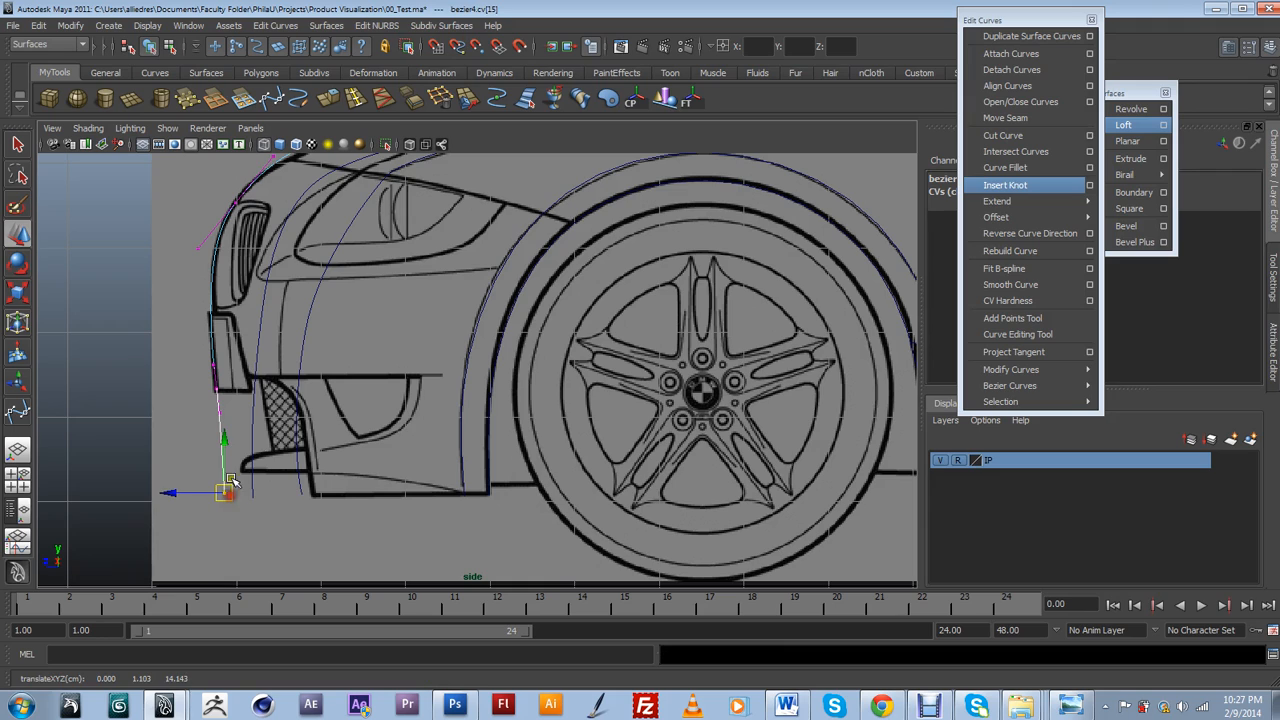
mouse_move(232, 408)
left_mouse_down()
mouse_move(205, 427)
mouse_move(220, 418)
left_mouse_up()
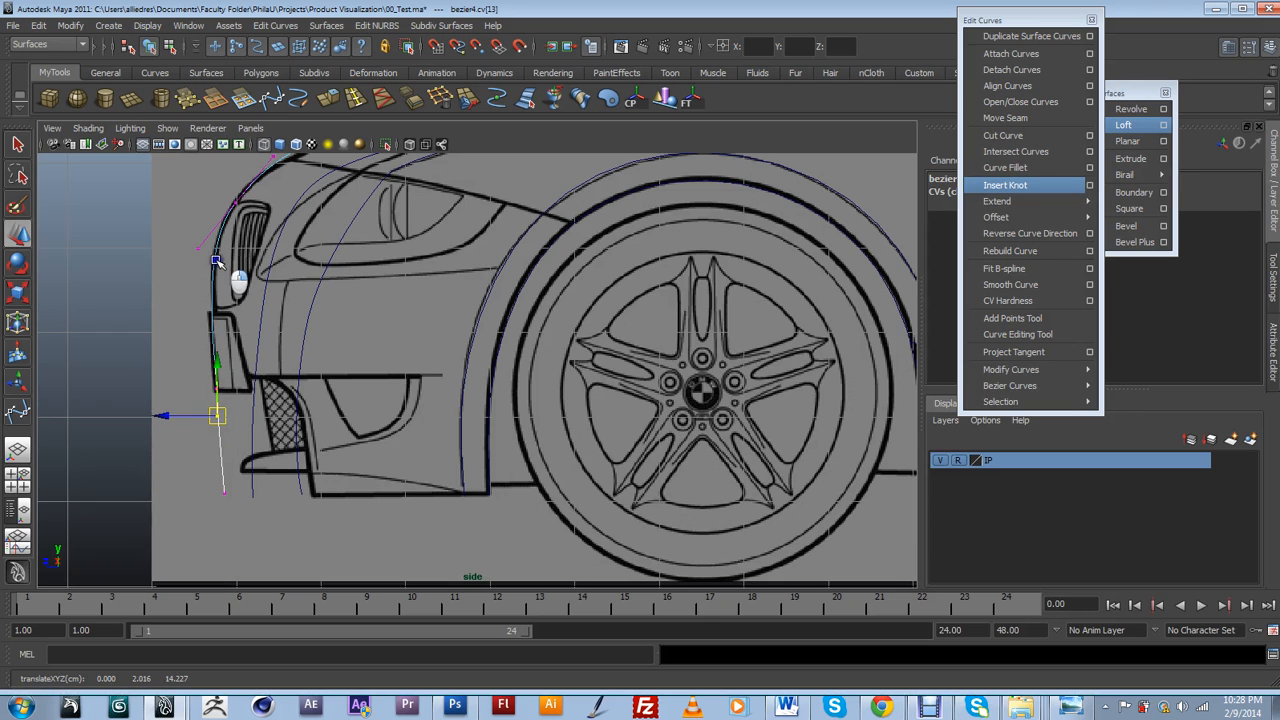
Turn on curve snapping and draw a Bezier curve along the bumper's lower edge, from the front wheel arch to the foremost profile curve.
left_click(274, 100)
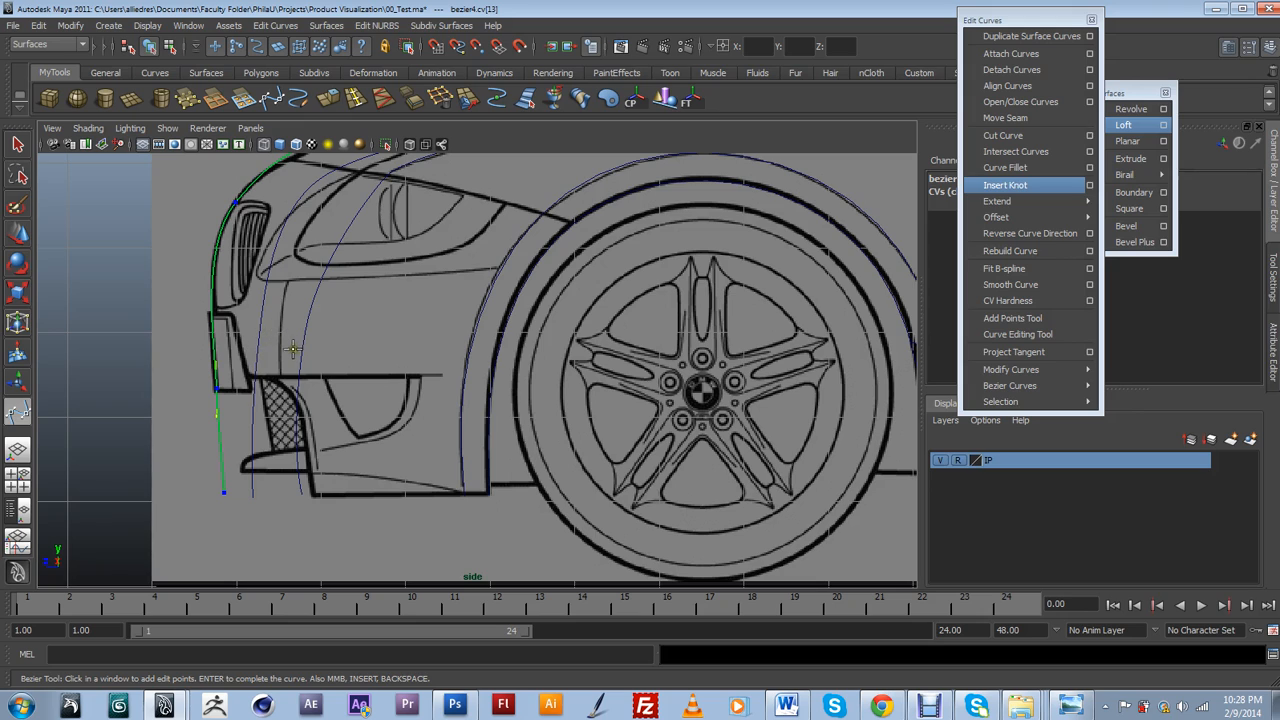
left_click(456, 46)
left_click(487, 494)
left_click(465, 495)
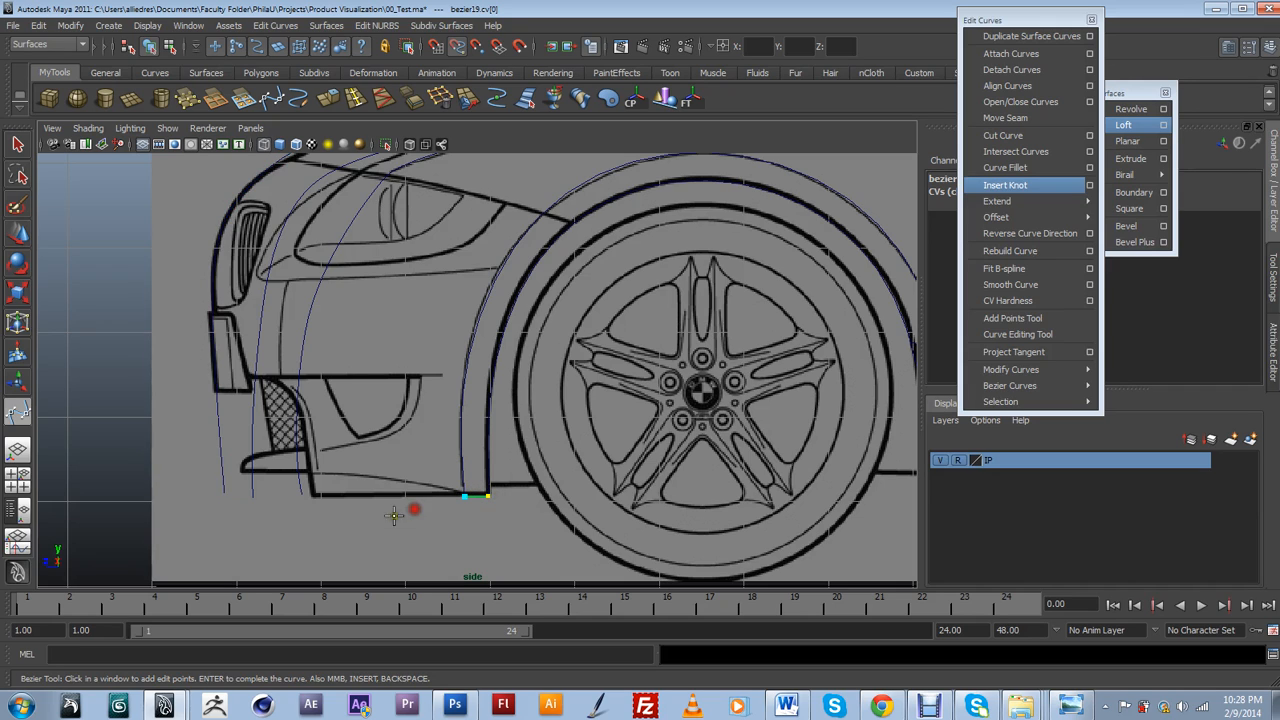
left_click(301, 494)
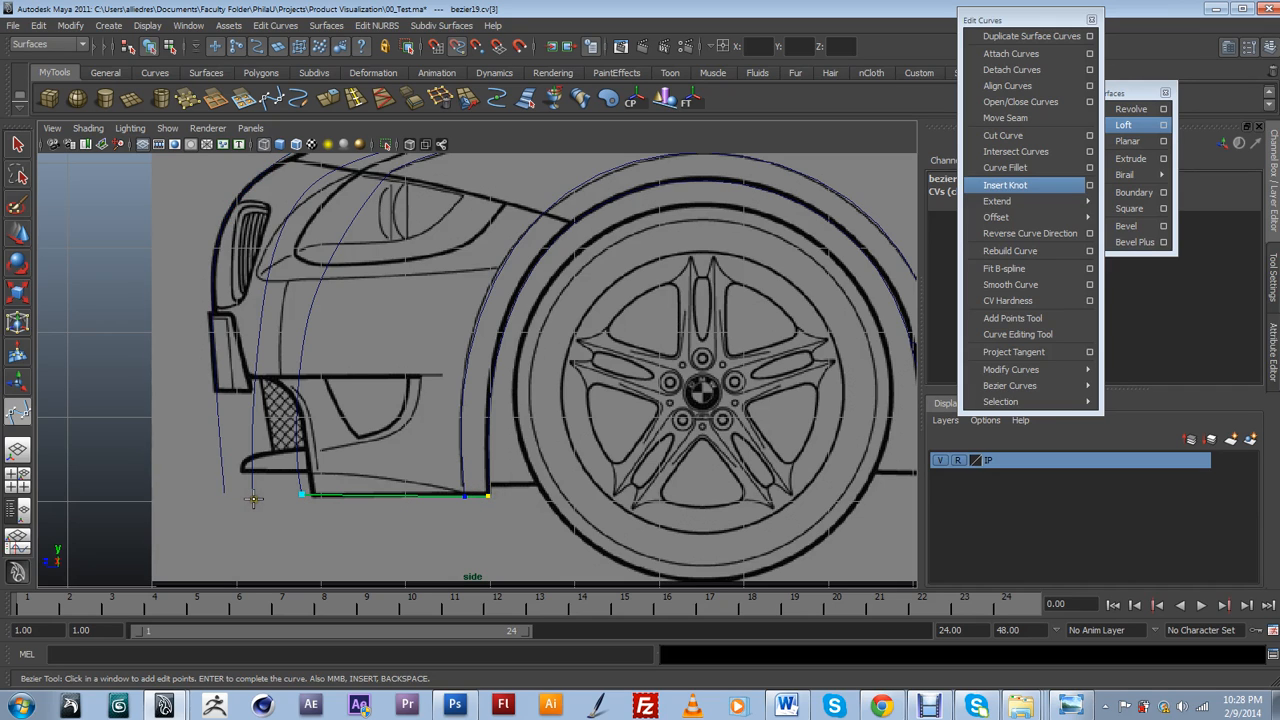
left_click(253, 494)
left_click(224, 493)
key("w")
Draw a curve-snapped Bezier curve just below the headlight, from the inner wheel-arch curve across the profile curves to the foremost one.
scroll(536, 452, "down", 9)
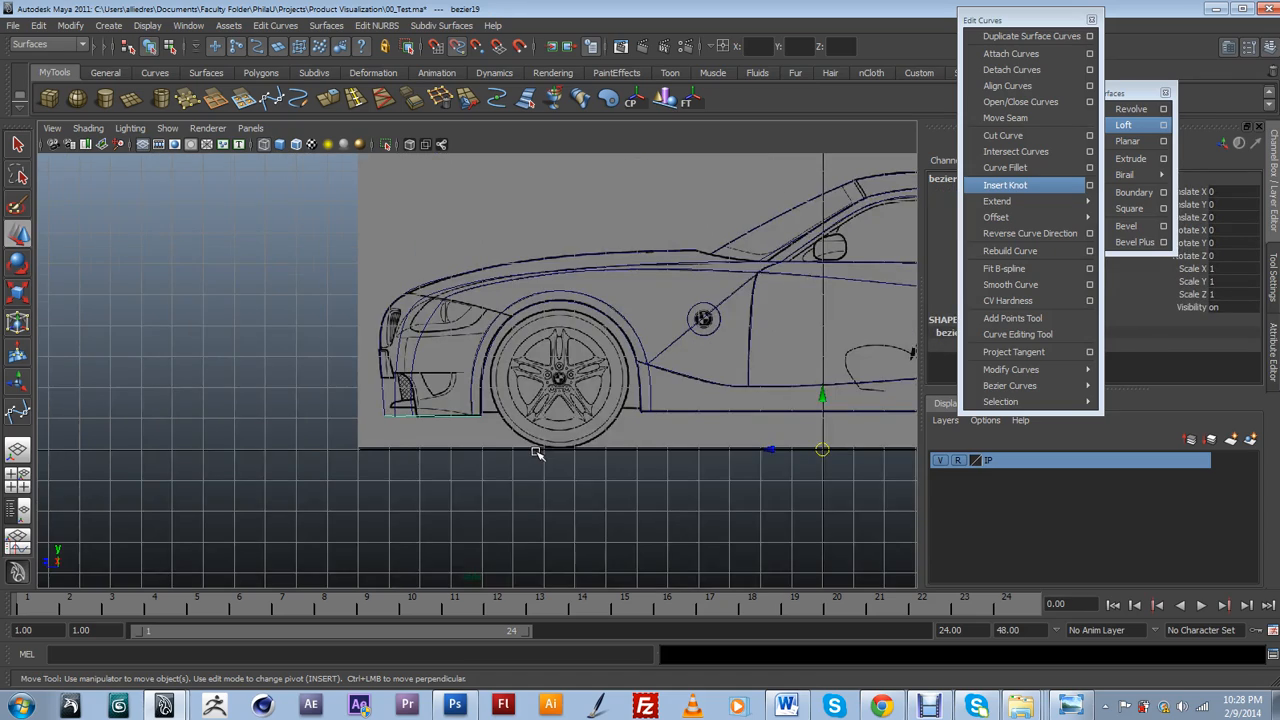
middle_click_drag(737, 454, 480, 455, "alt")
scroll(480, 456, "up", 2)
scroll(478, 457, "down", 1)
middle_click_drag(116, 343, 515, 341, "alt")
scroll(436, 420, "up", 5)
scroll(532, 337, "up", 2)
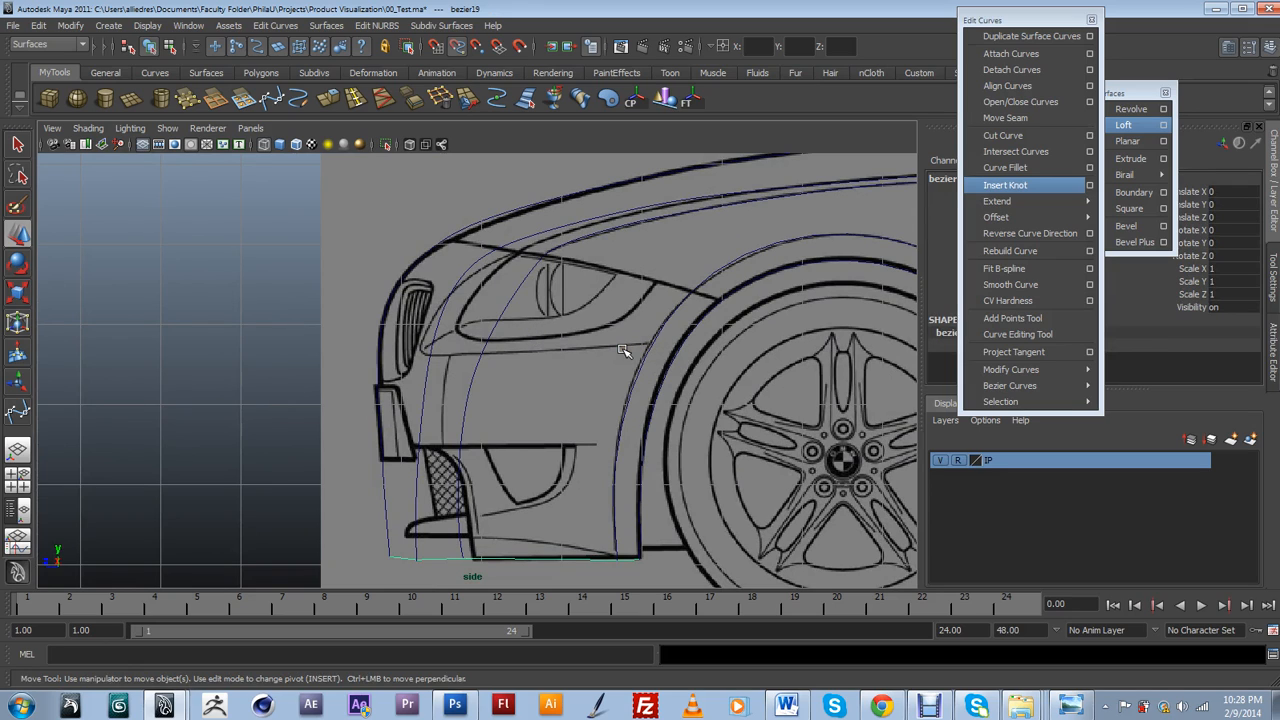
key("y")
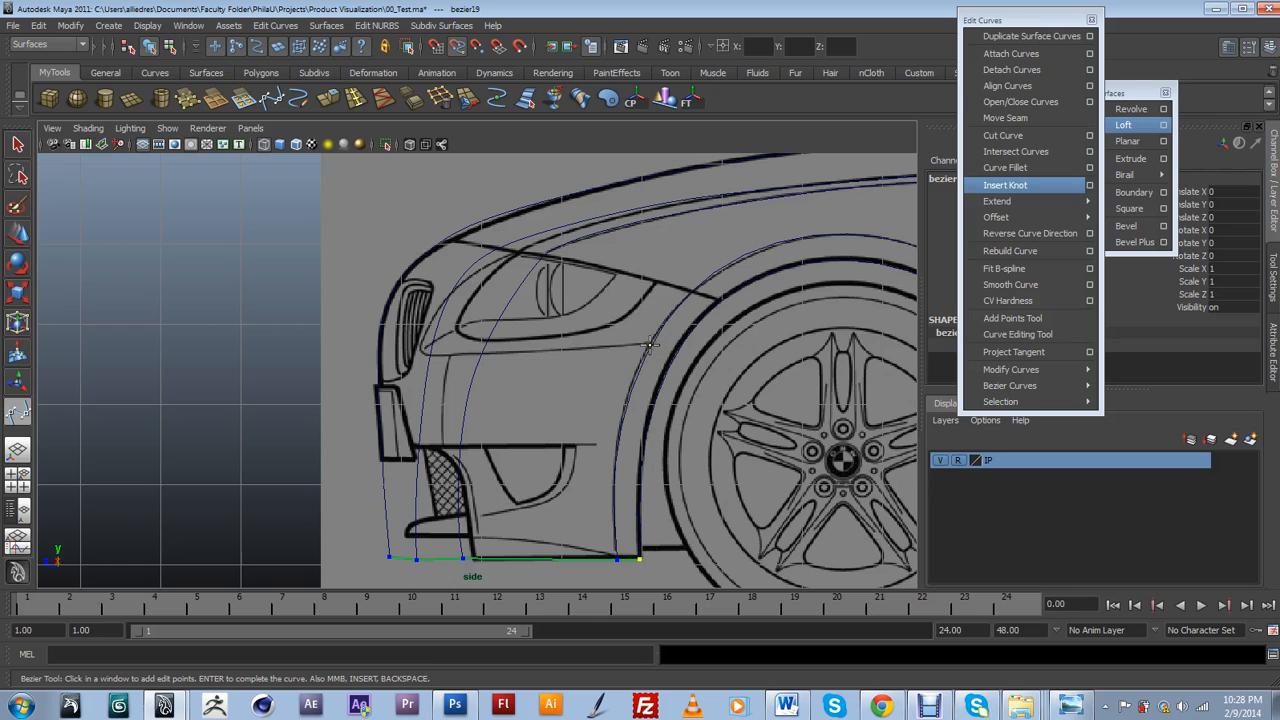
left_click(650, 345)
left_click(482, 354)
left_click(430, 356)
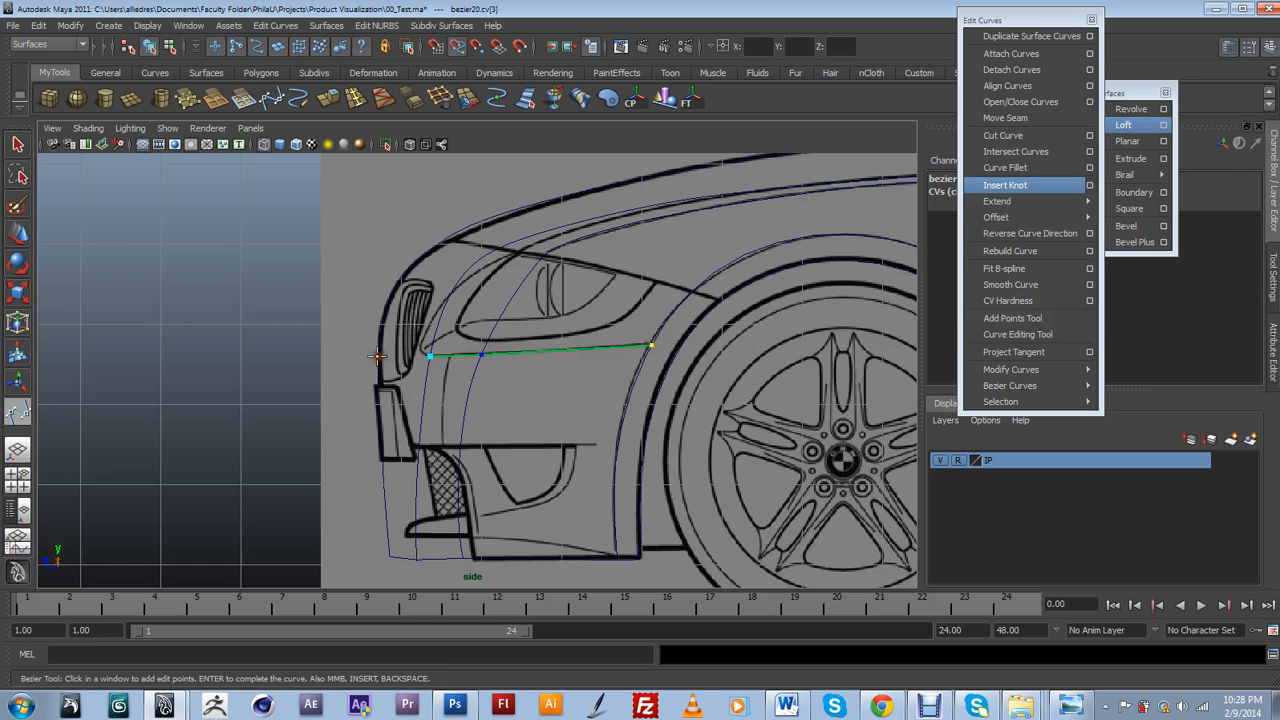
left_click(378, 358)
key("Return")
key("w")
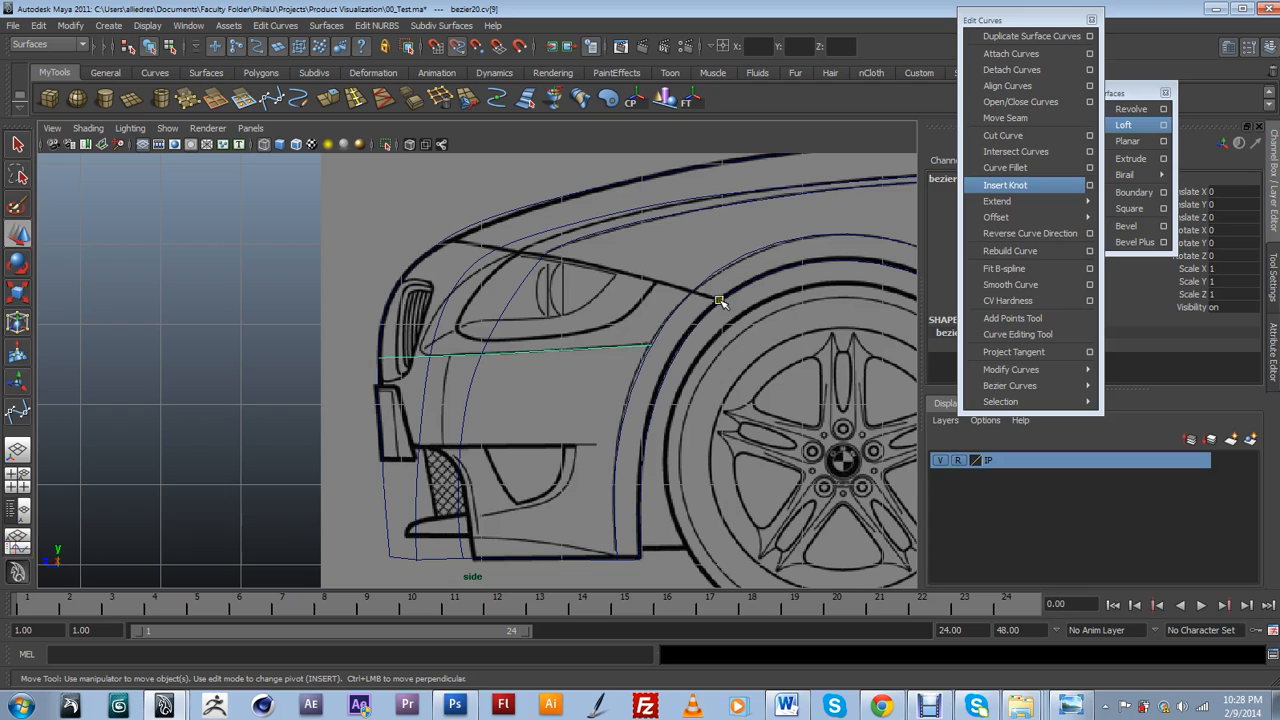
Draw a curve-snapped Bezier curve along the hood cut line above the headlight, from the wheel arch to the foremost profile curve.
key("y")
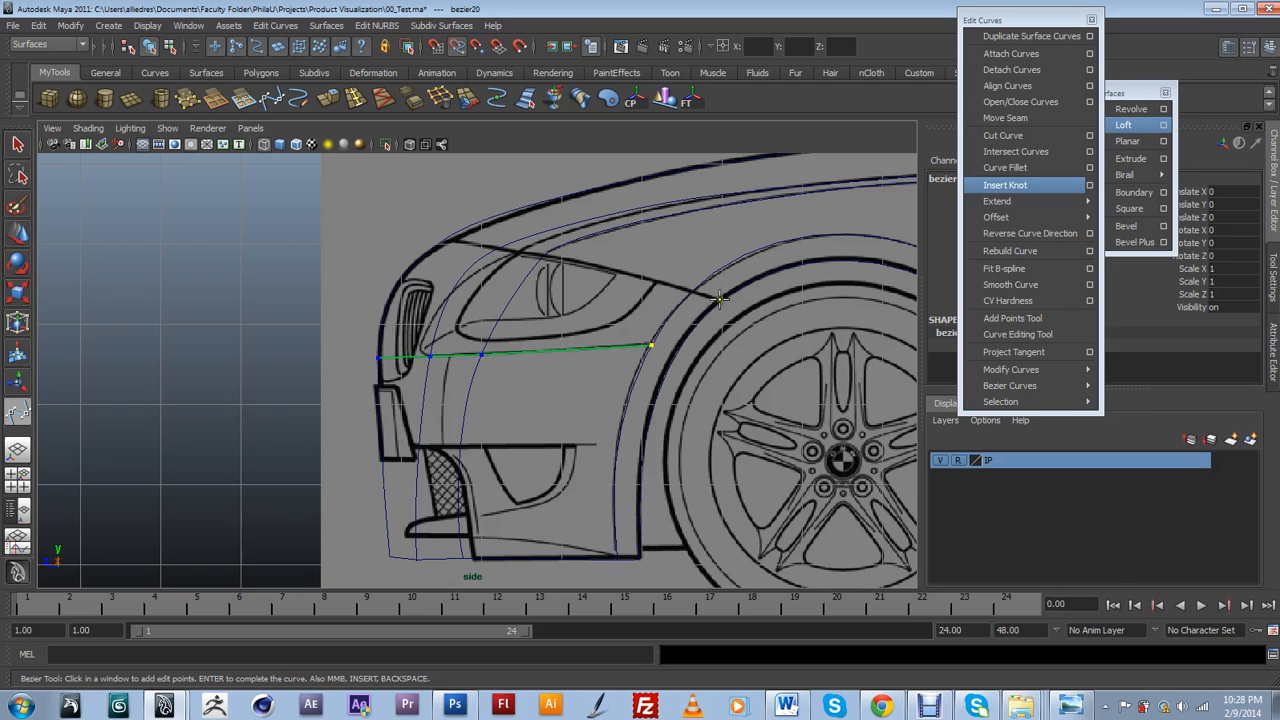
left_click(692, 293)
left_click(549, 258)
left_click(497, 251)
left_click(442, 241)
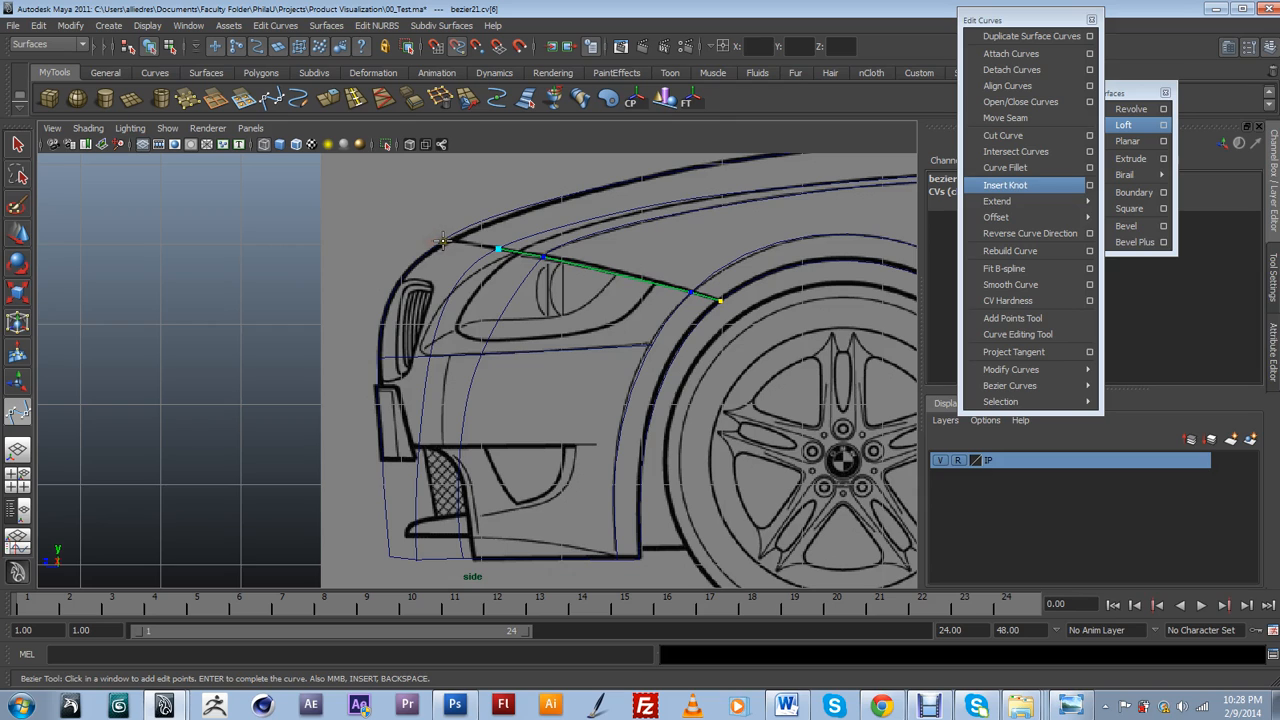
left_click(447, 238)
key("w")
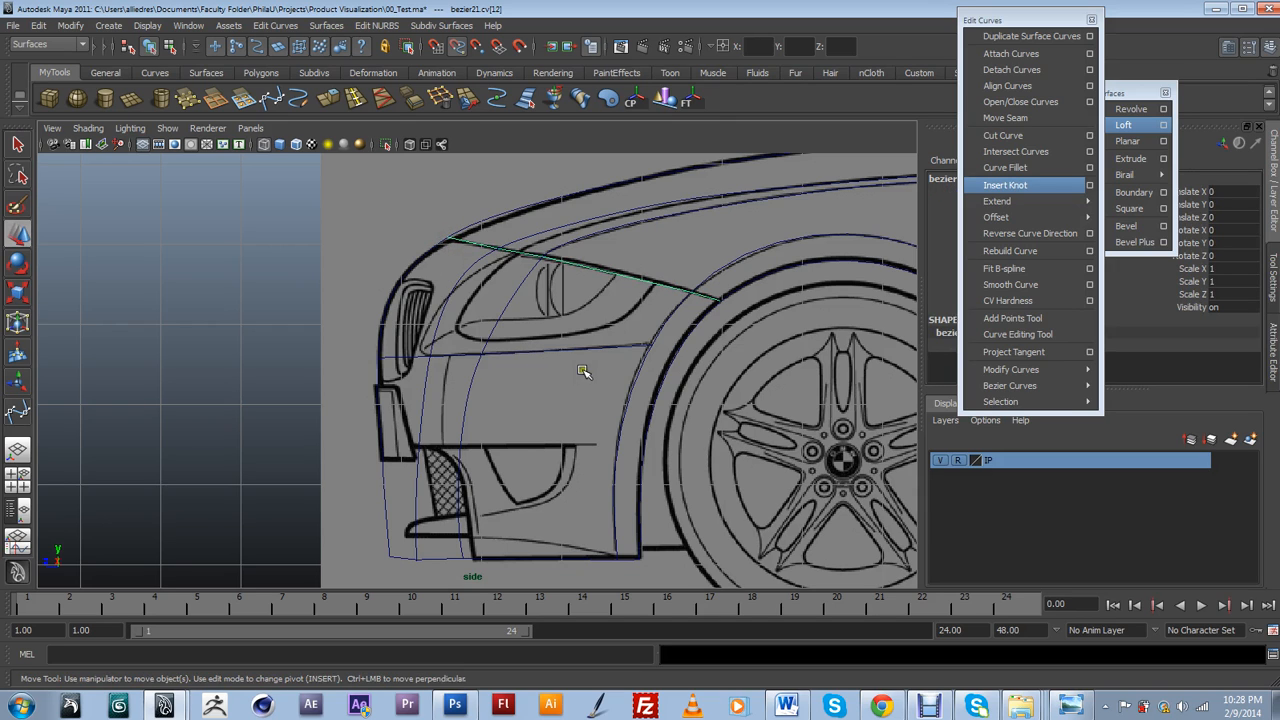
Examine how the new front-end curves connect across the hood and bumper in the perspective view.
left_click(575, 368)
left_click_drag(573, 333, 623, 477)
right_click_drag(623, 477, 653, 467, "alt")
left_click_drag(479, 497, 440, 388, "alt")
left_click_drag(320, 296, 320, 385, "alt")
right_click_drag(320, 385, 406, 440, "alt")
left_click_drag(406, 440, 493, 497, "alt")
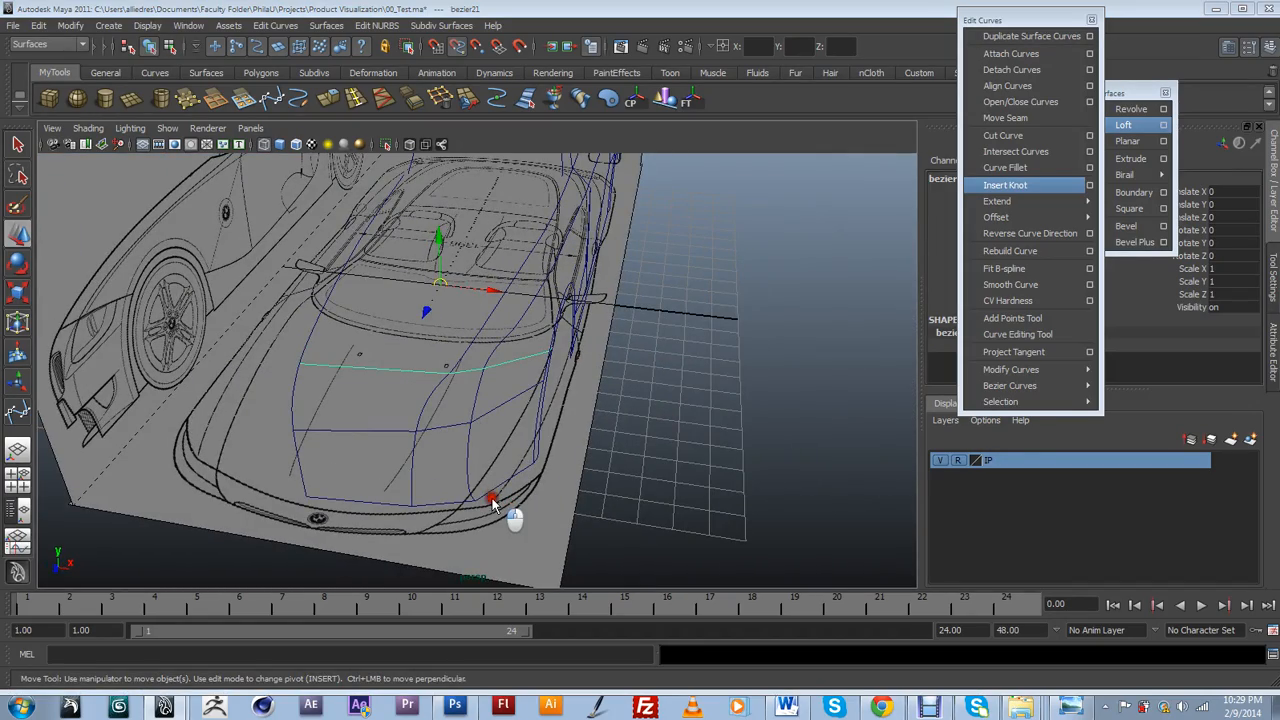
In the top view, mark a curve point on the foremost span of the hood cut line curve, below the badge.
key("space")
key("space")
scroll(437, 495, "down", 3)
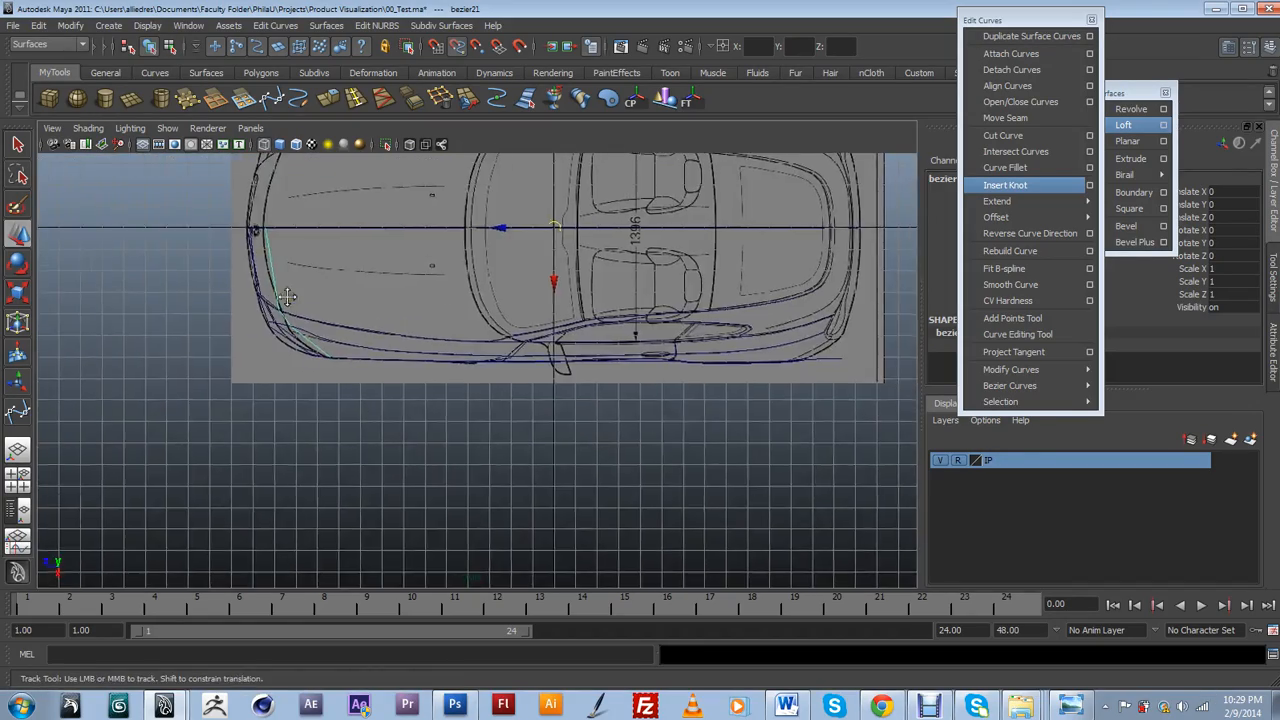
middle_click_drag(282, 288, 597, 445, "alt")
scroll(597, 443, "up", 5)
middle_click_drag(685, 500, 526, 352, "alt")
scroll(606, 385, "up", 3)
middle_click_drag(689, 501, 580, 564, "alt")
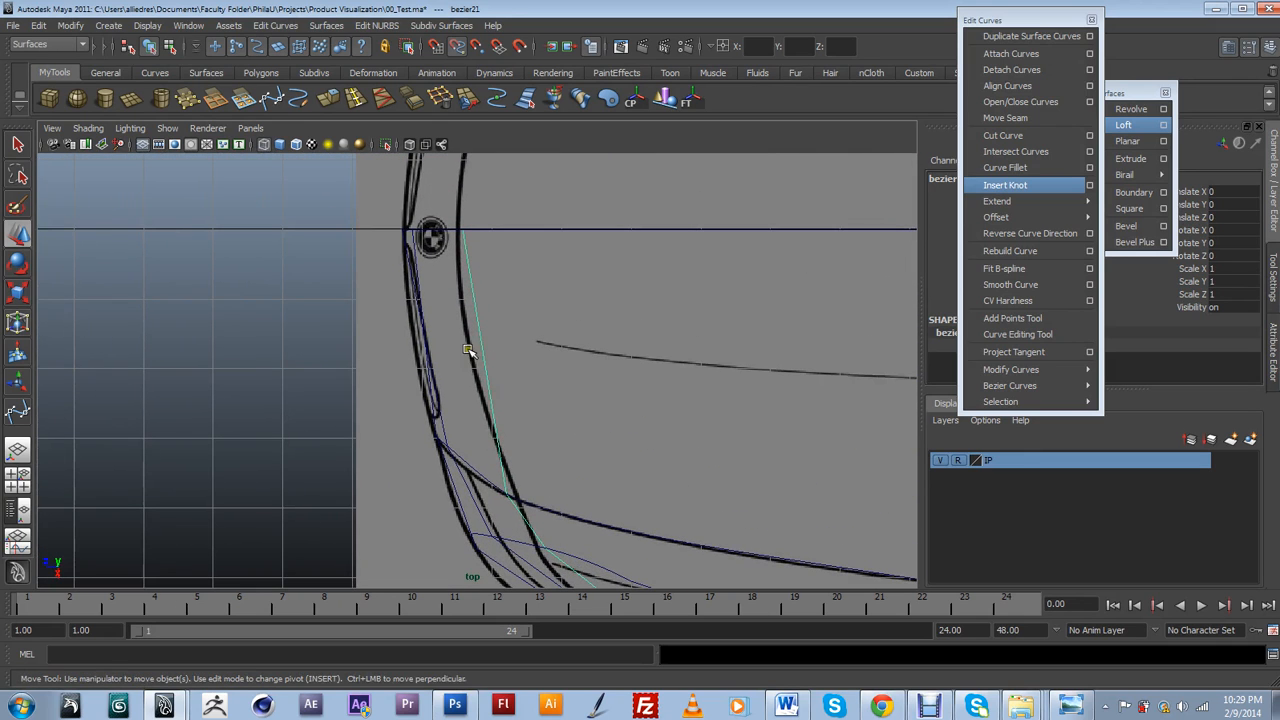
left_click(485, 350)
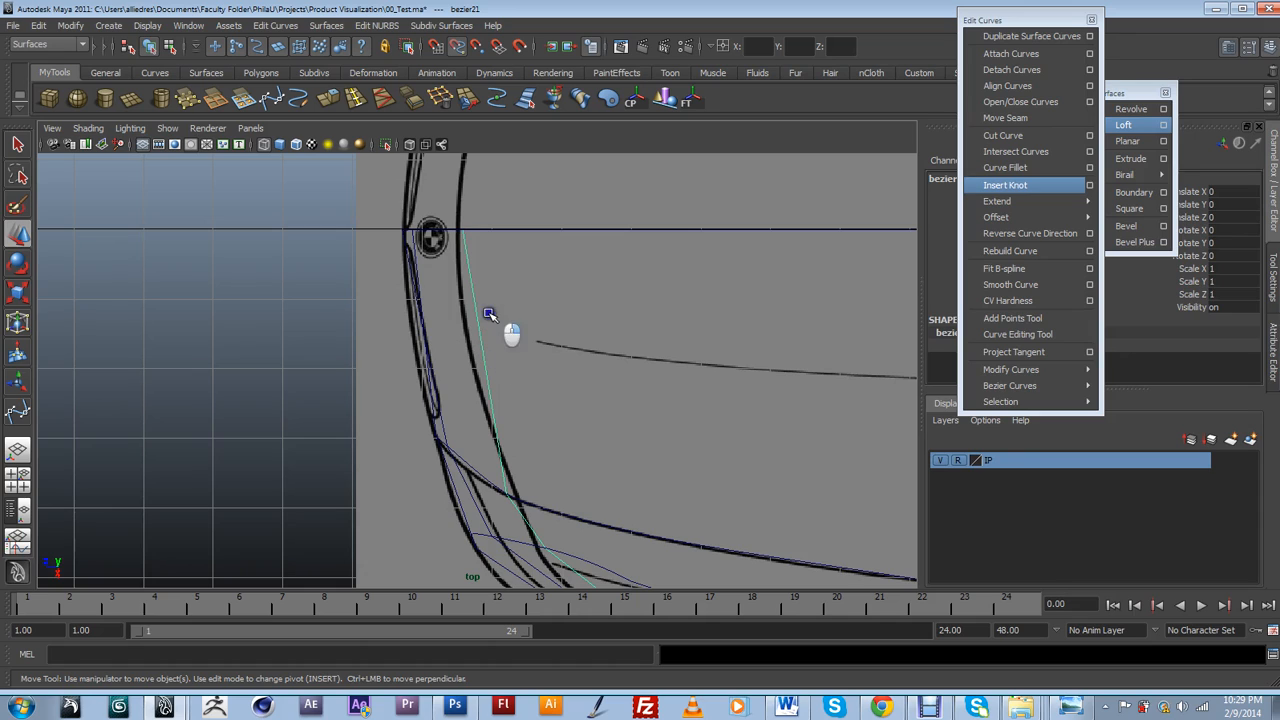
left_click(487, 315)
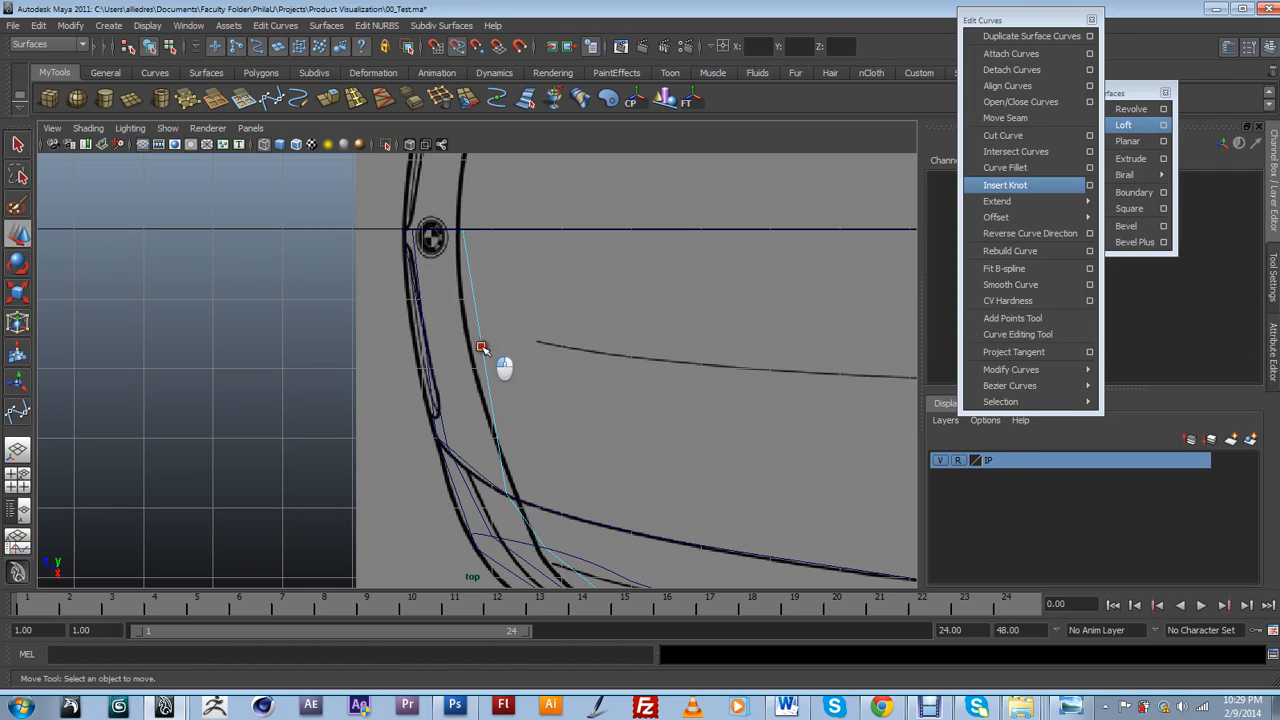
left_click(481, 343)
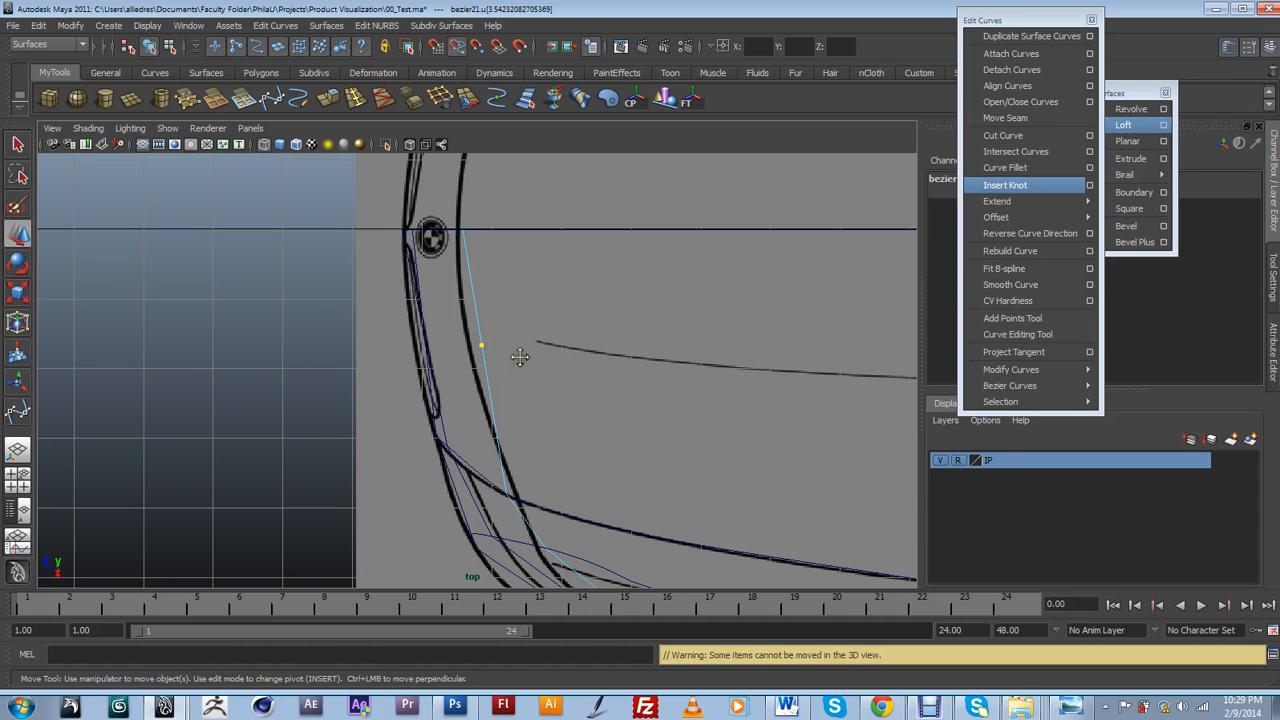
Mark curve points on the two spans nearer the wheel arch as well and insert knots at all three points.
middle_click_drag(523, 357, 450, 268, "alt")
scroll(540, 397, "down", 4)
middle_click_drag(540, 397, 551, 367, "alt")
scroll(635, 411, "up", 2)
scroll(573, 398, "up", 2)
left_click(538, 410)
left_click_drag(538, 410, 603, 475)
left_click(606, 476, "shift")
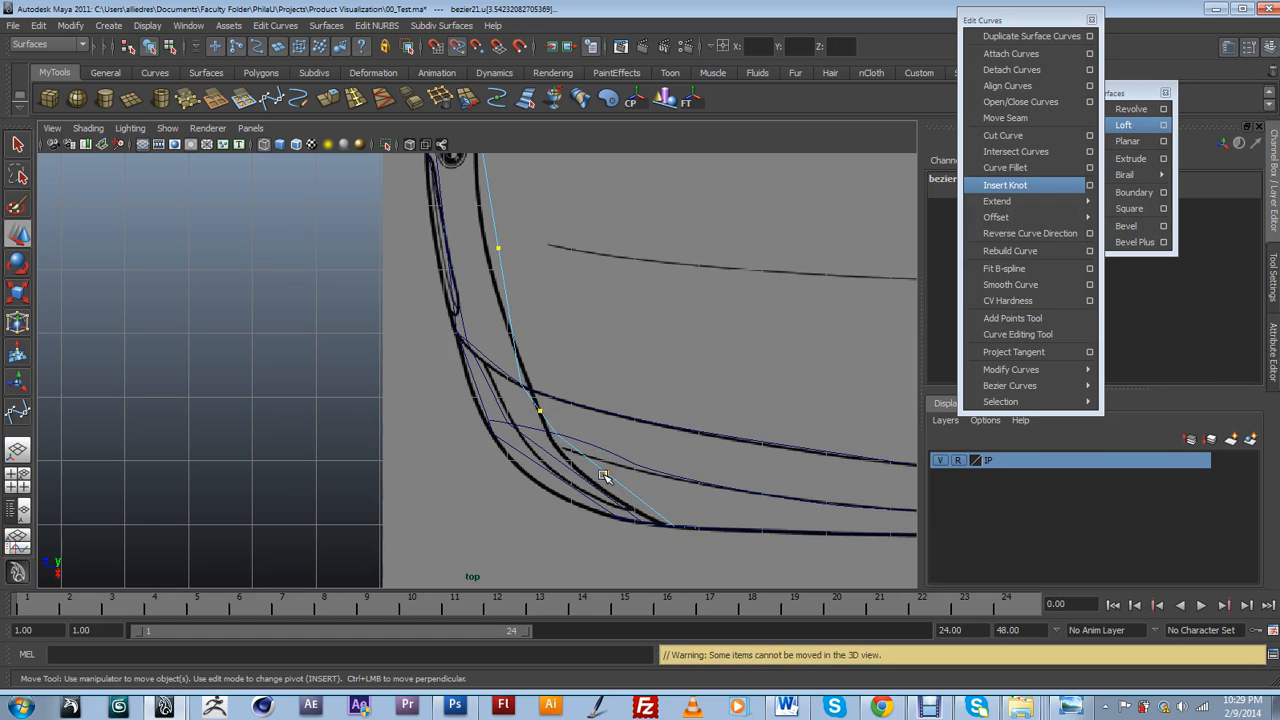
scroll(603, 440, "down", 5)
scroll(557, 377, "up", 6)
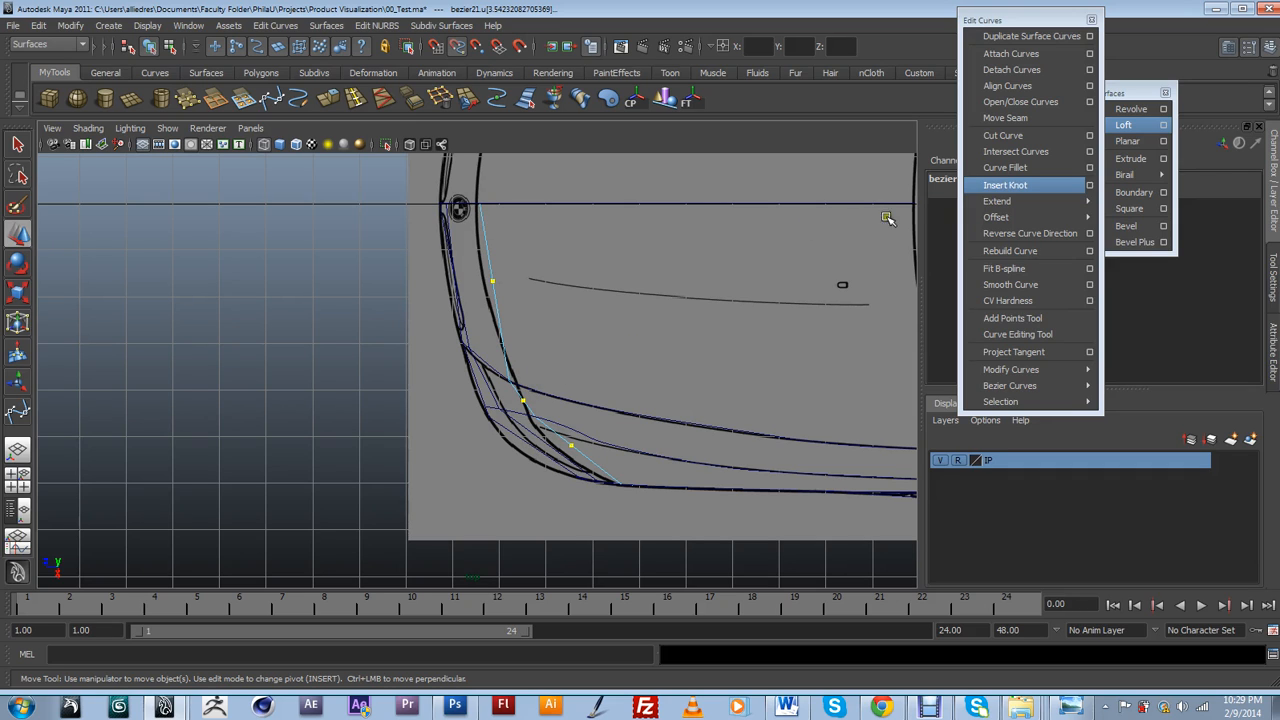
left_click(1018, 187)
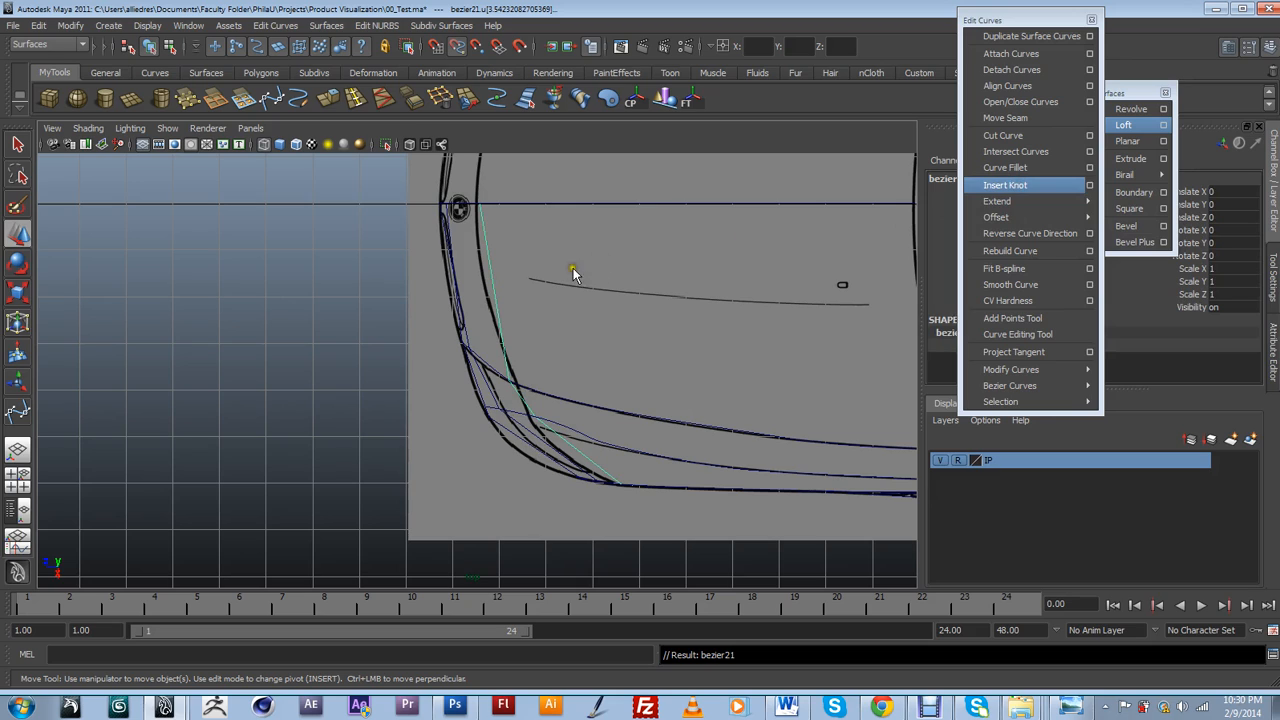
Show the hood cut line curve's control points and move its foremost inserted knot forward onto the blueprint line.
left_click(455, 287)
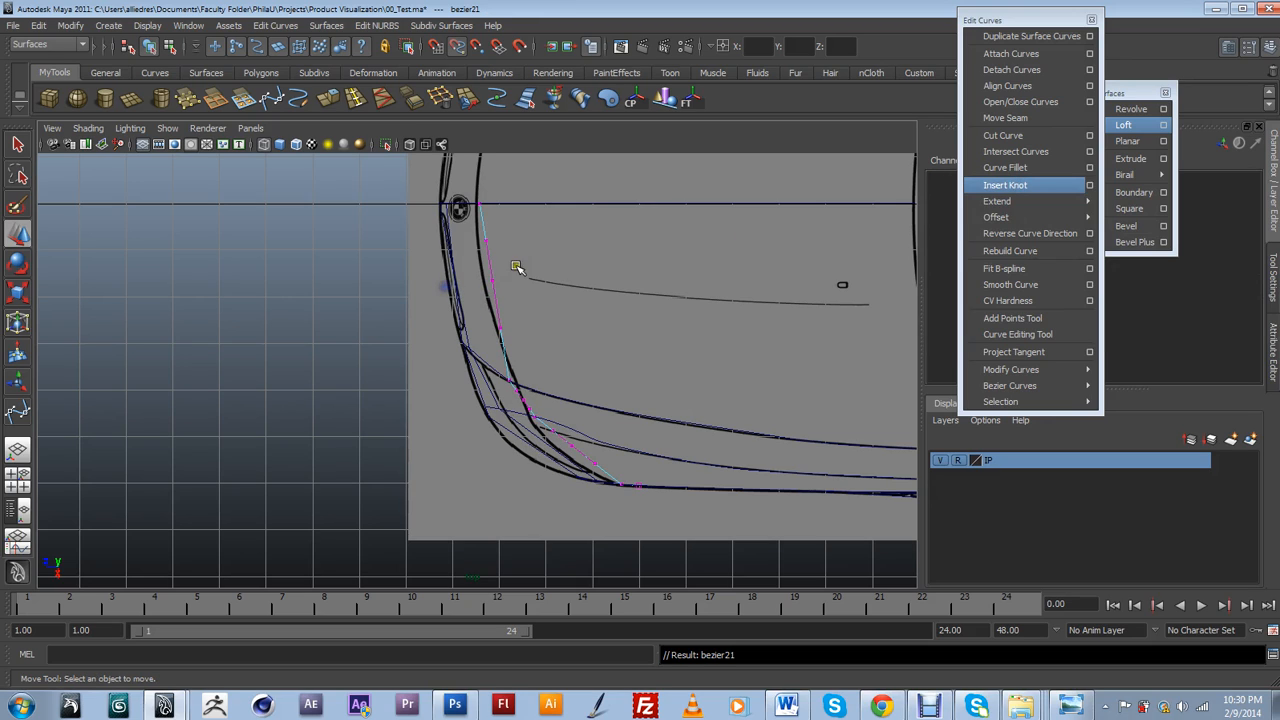
left_click(466, 283)
left_click_drag(452, 282, 457, 287)
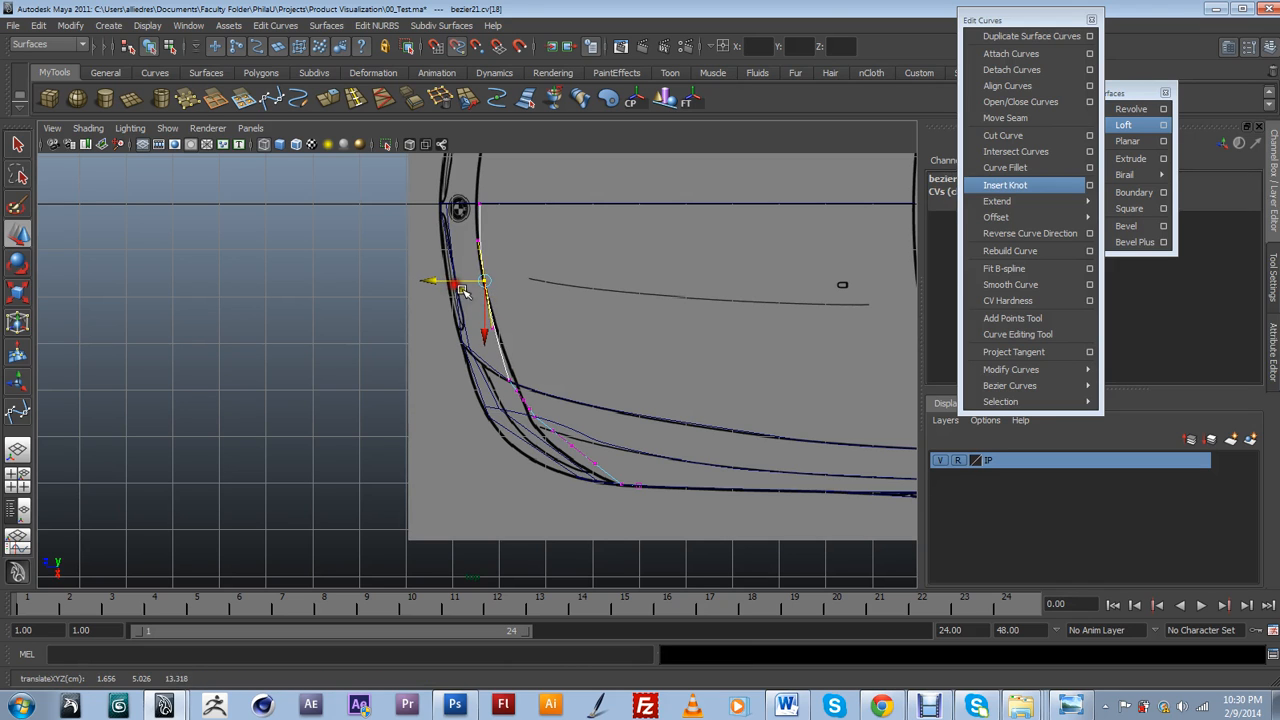
Turn off curve snapping and move the inserted knot nearest the wheel arch onto the hood cut line in the blueprint.
scroll(597, 468, "up", 3)
left_click(524, 385)
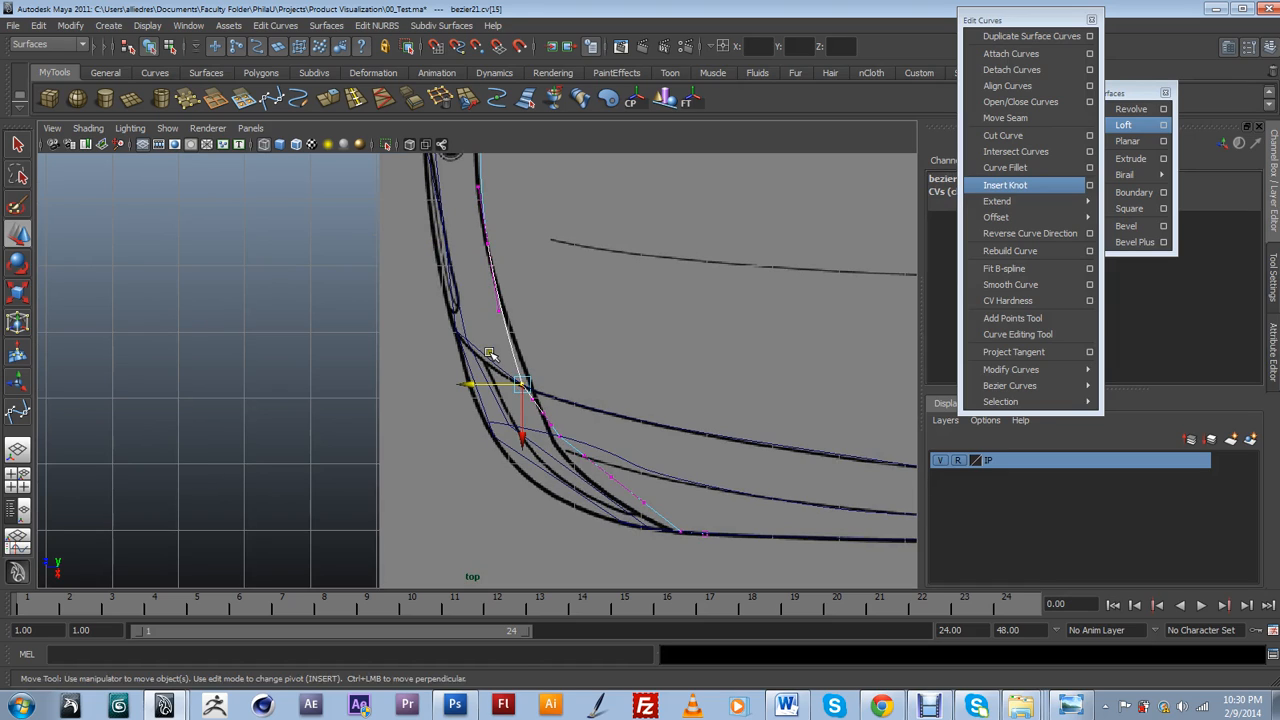
left_click_drag(524, 386, 563, 420)
left_click(539, 414)
scroll(562, 405, "up", 1)
scroll(620, 425, "up", 1)
middle_click_drag(686, 446, 628, 471, "alt")
scroll(619, 455, "down", 3)
left_click(458, 47)
scroll(544, 510, "up", 1)
middle_click_drag(544, 515, 505, 431, "alt")
scroll(520, 440, "up", 2)
scroll(535, 446, "down", 4)
scroll(545, 448, "up", 3)
mouse_move(528, 430)
left_mouse_down()
mouse_move(540, 420)
mouse_move(516, 444)
mouse_move(534, 431)
left_mouse_up()
Try moving the middle inserted knot onto the blueprint line, and delete that knot from the hood cut line curve.
left_click(484, 356)
left_click(480, 360)
left_click_drag(480, 360, 486, 365)
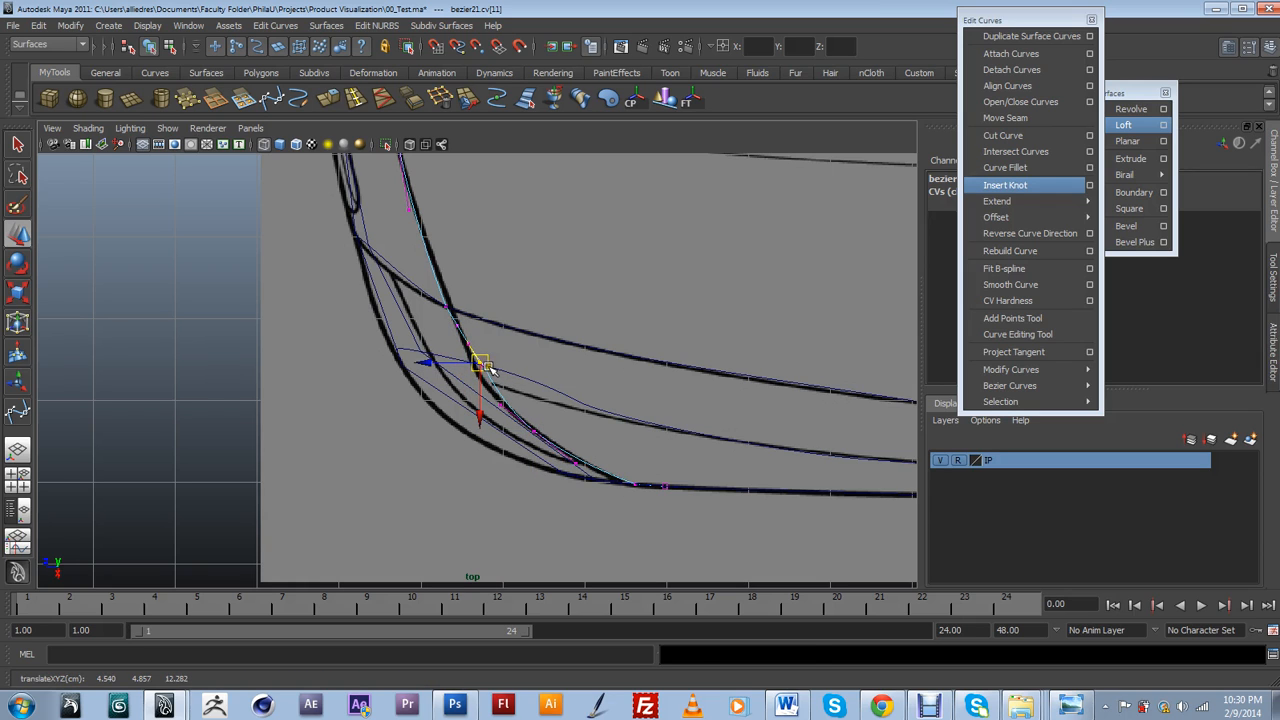
scroll(510, 368, "up", 3)
scroll(517, 370, "up", 2)
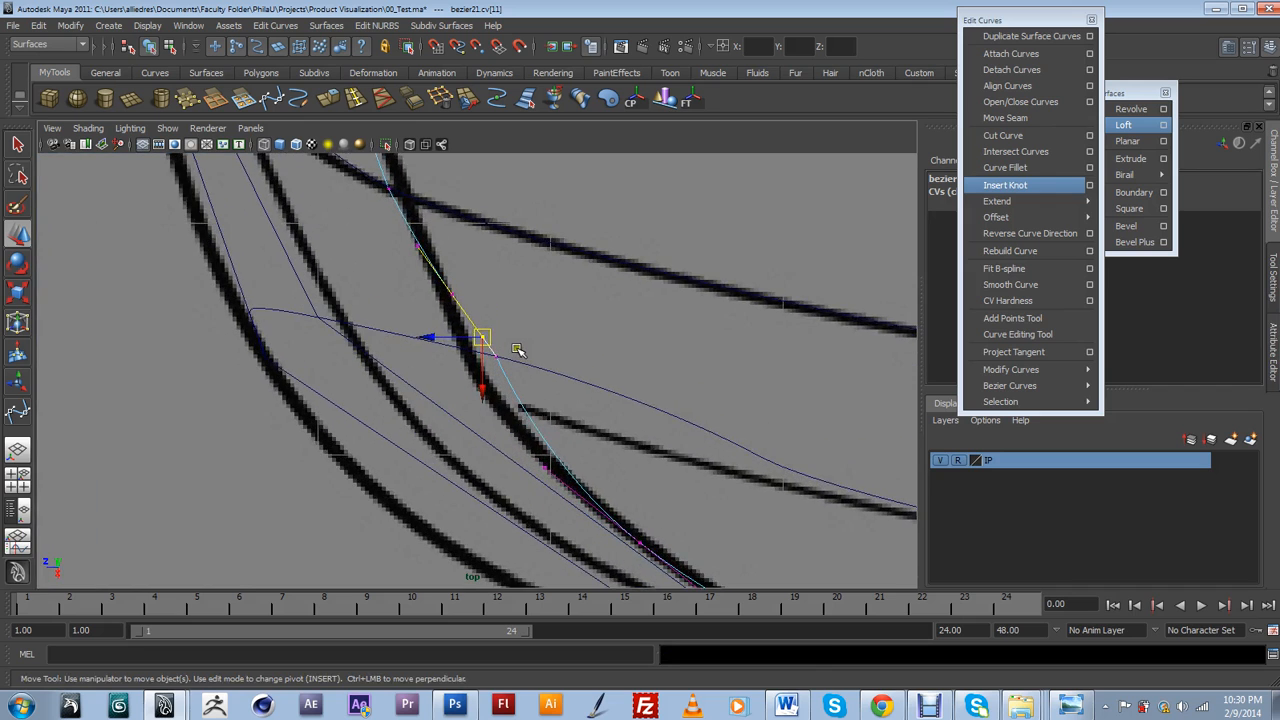
scroll(494, 335, "down", 4)
scroll(494, 333, "up", 1)
left_click_drag(465, 320, 438, 340)
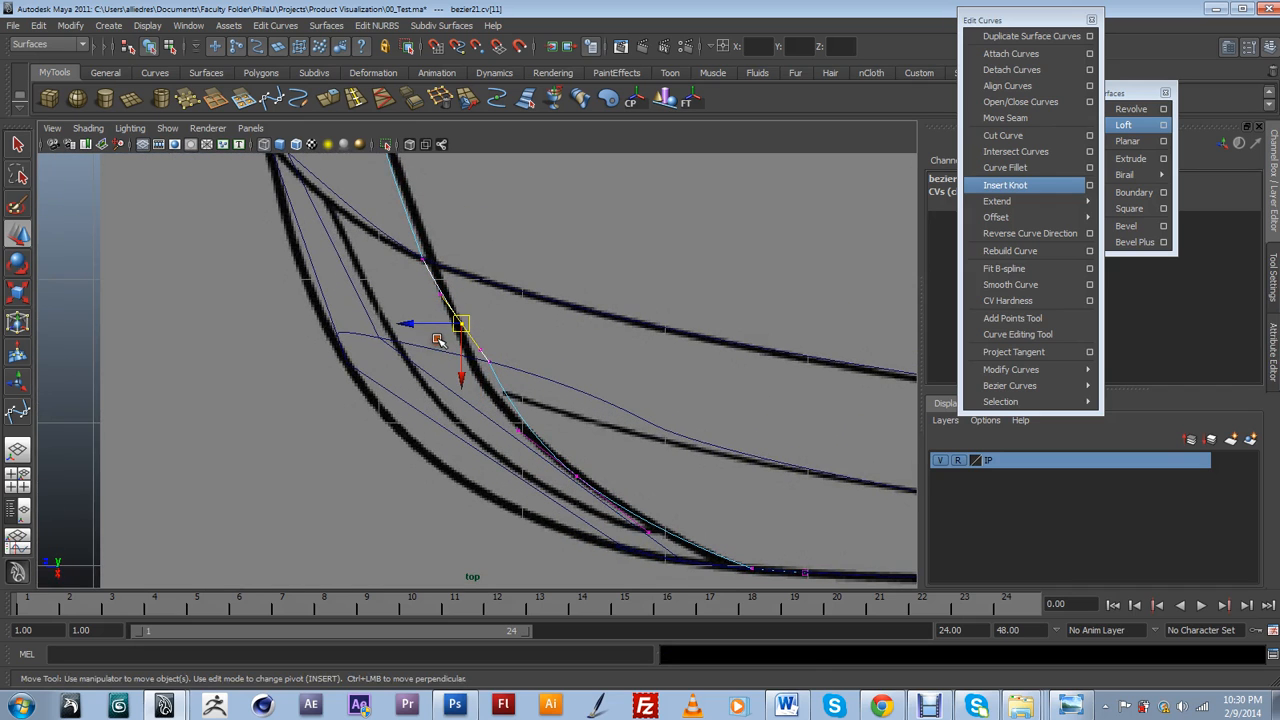
left_click(437, 341)
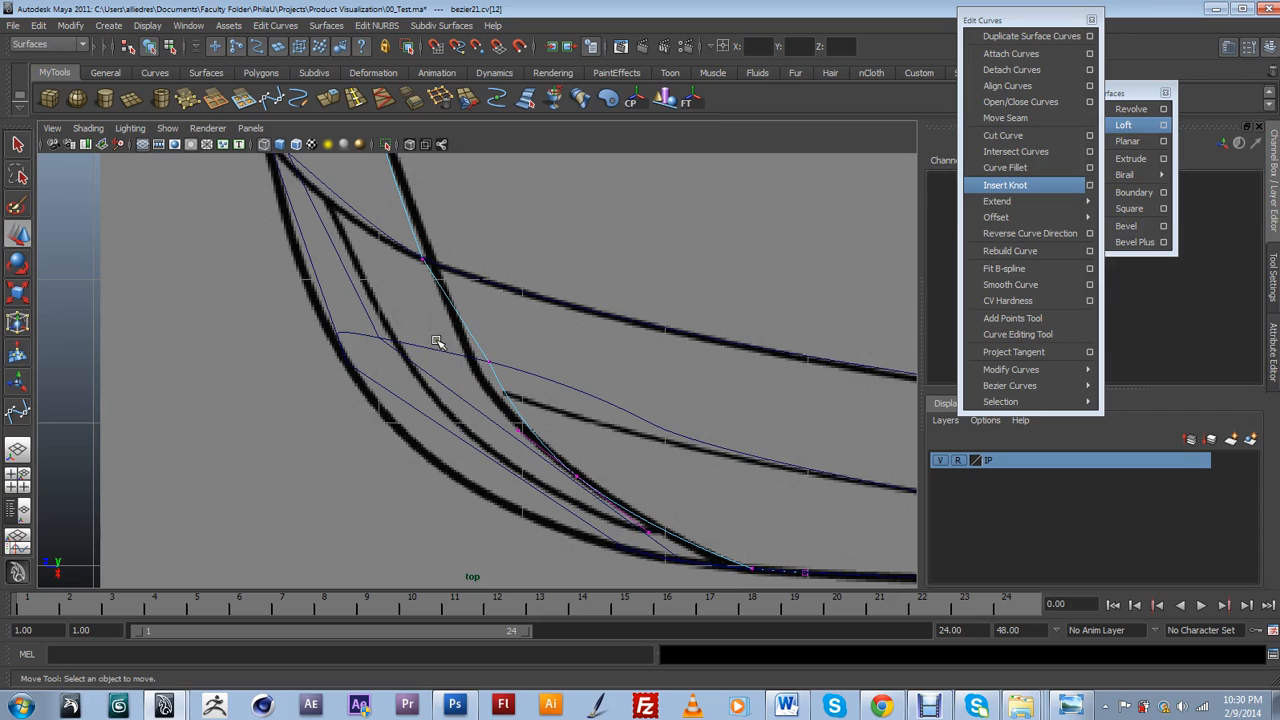
Slide the curve's two points at the lengthwise crease curves along those curves onto the blueprint's hood cut line.
left_click(485, 363)
key("c")
middle_click_drag(487, 362, 491, 376)
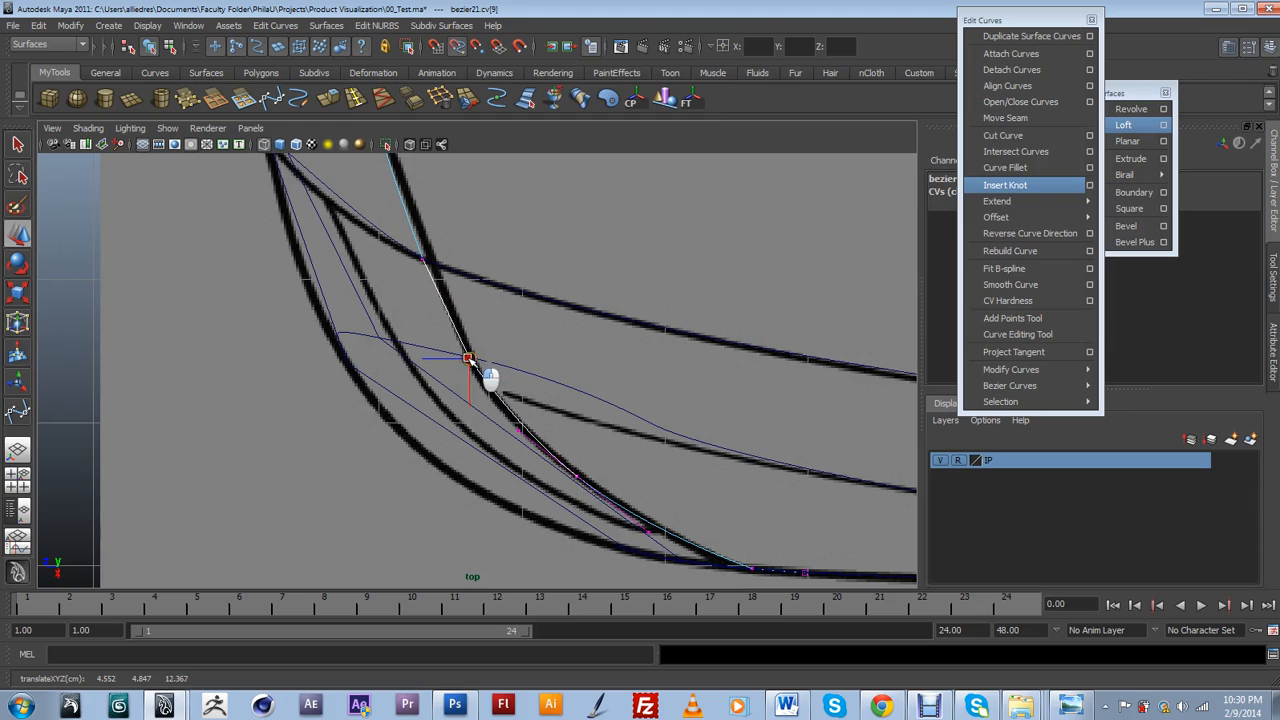
middle_click_drag(441, 272, 422, 260)
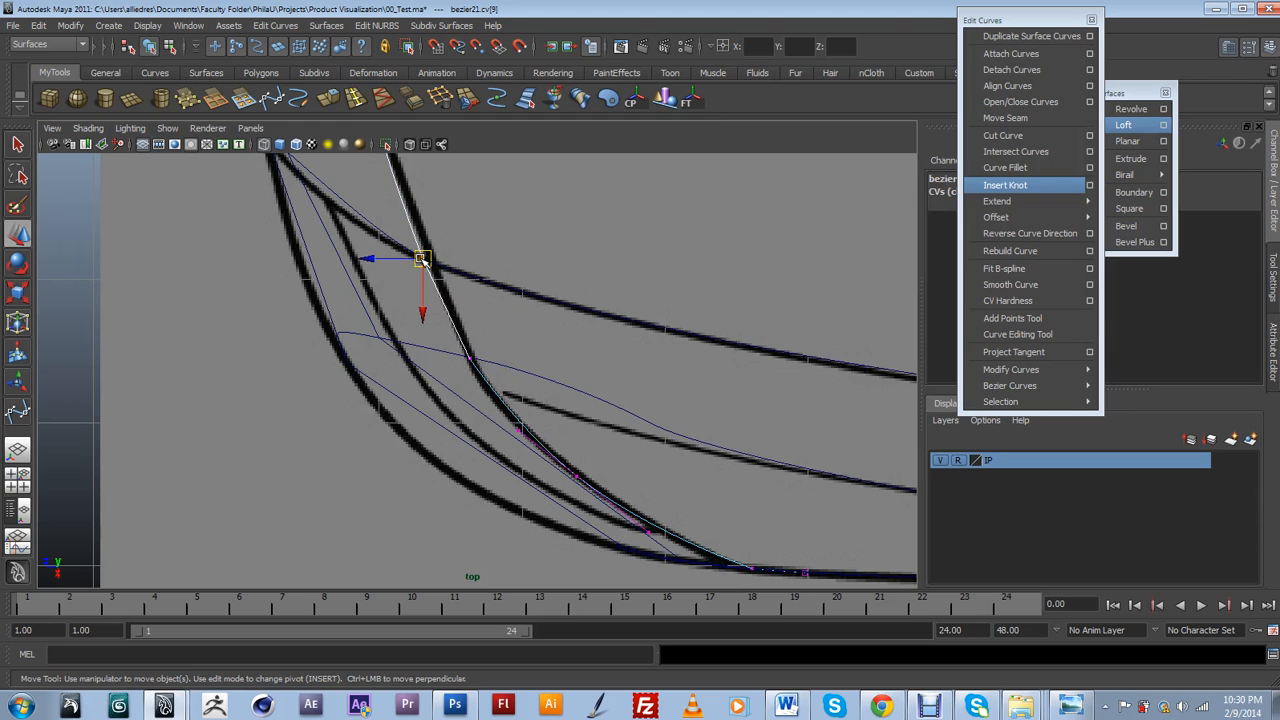
scroll(505, 330, "down", 5)
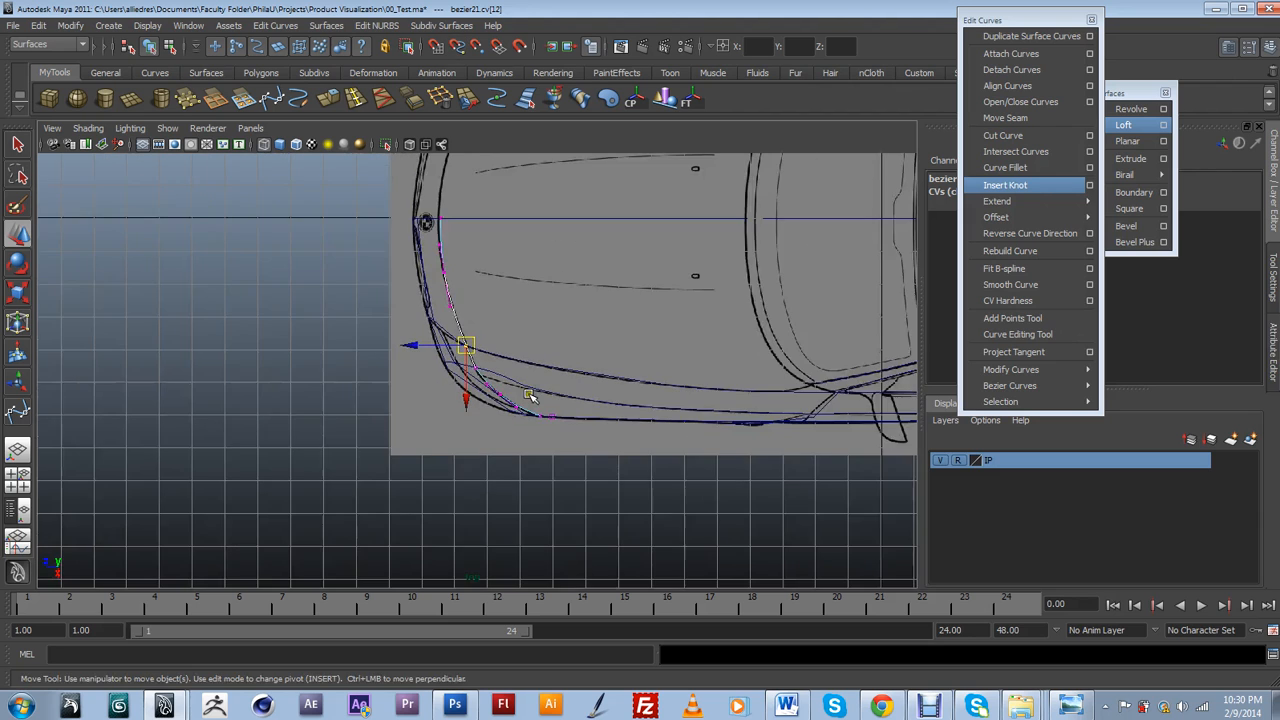
Insert three knots in the bumper curve just ahead of the hood cut line, one in each span between the lengthwise curves.
scroll(478, 292, "up", 3)
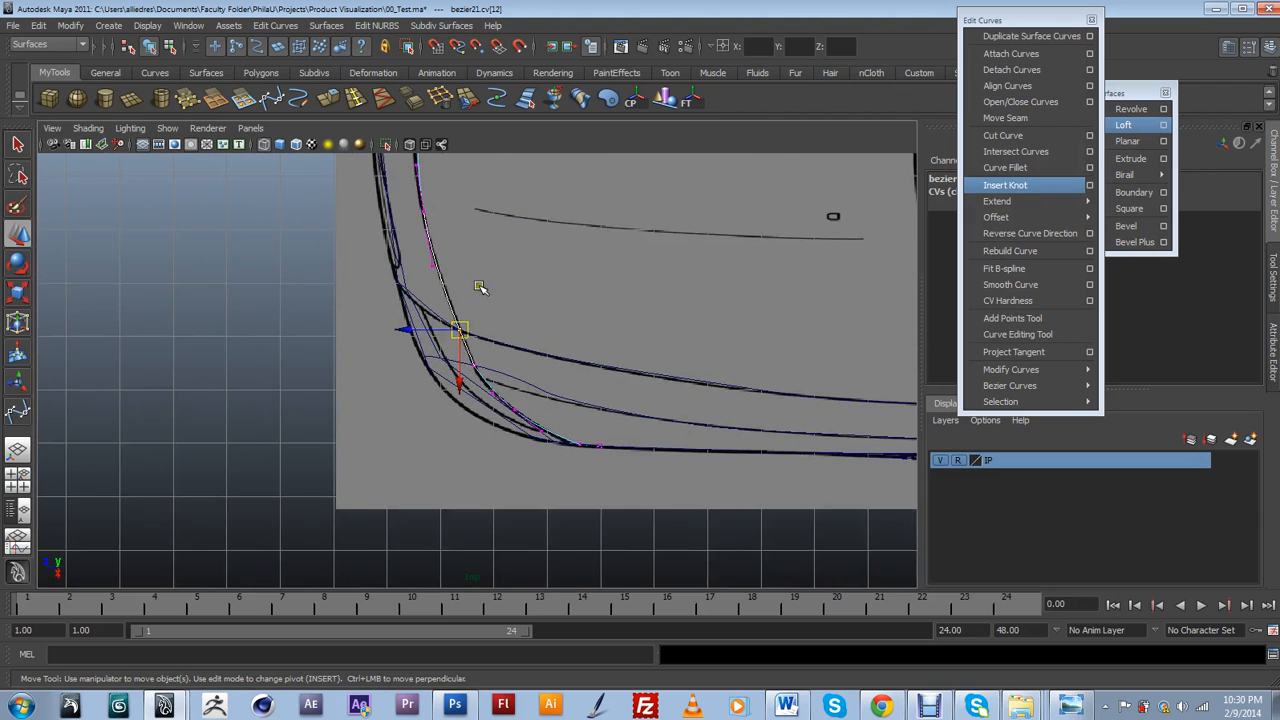
left_click(394, 260)
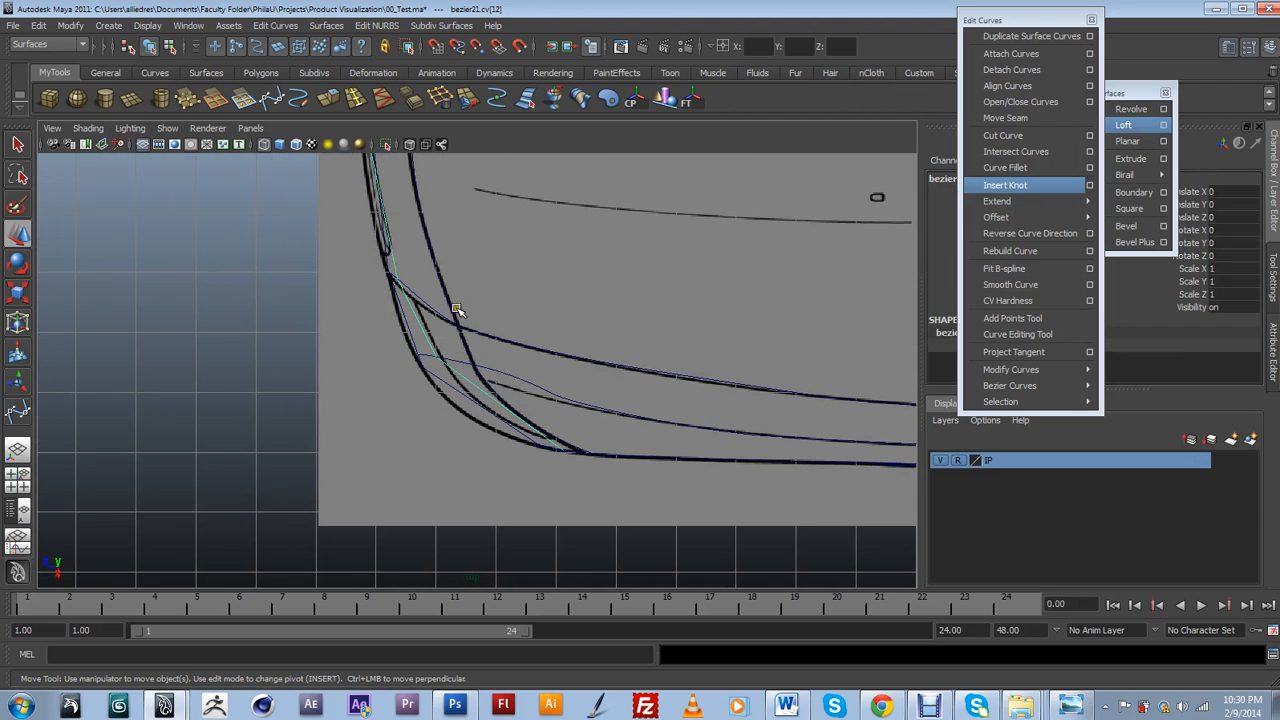
scroll(456, 308, "down", 3)
scroll(457, 312, "up", 3)
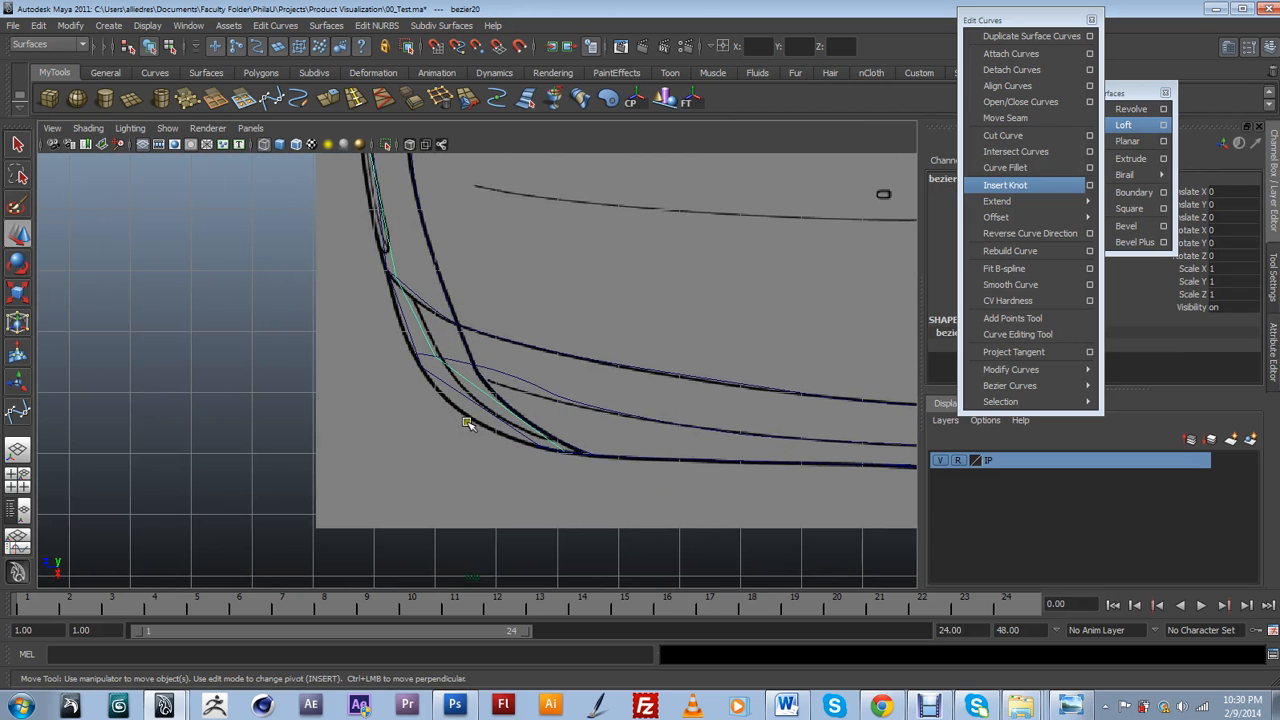
middle_click_drag(494, 368, 660, 465, "alt")
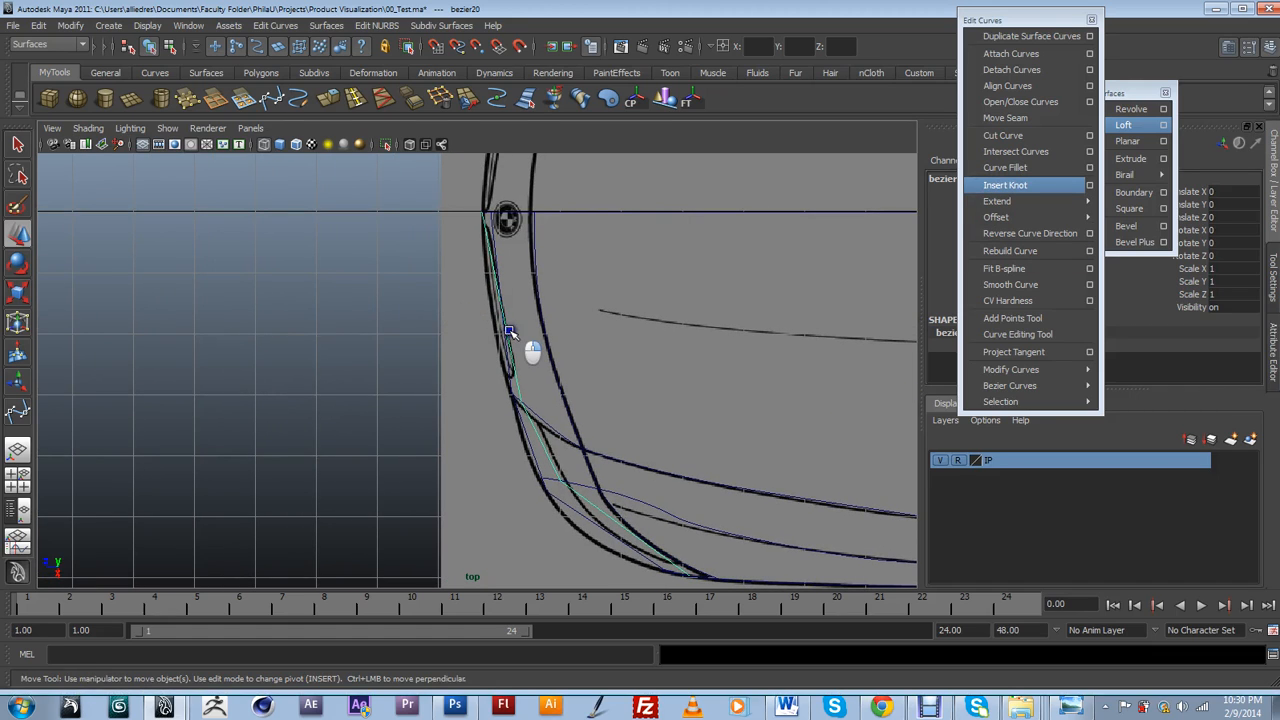
left_click(500, 298)
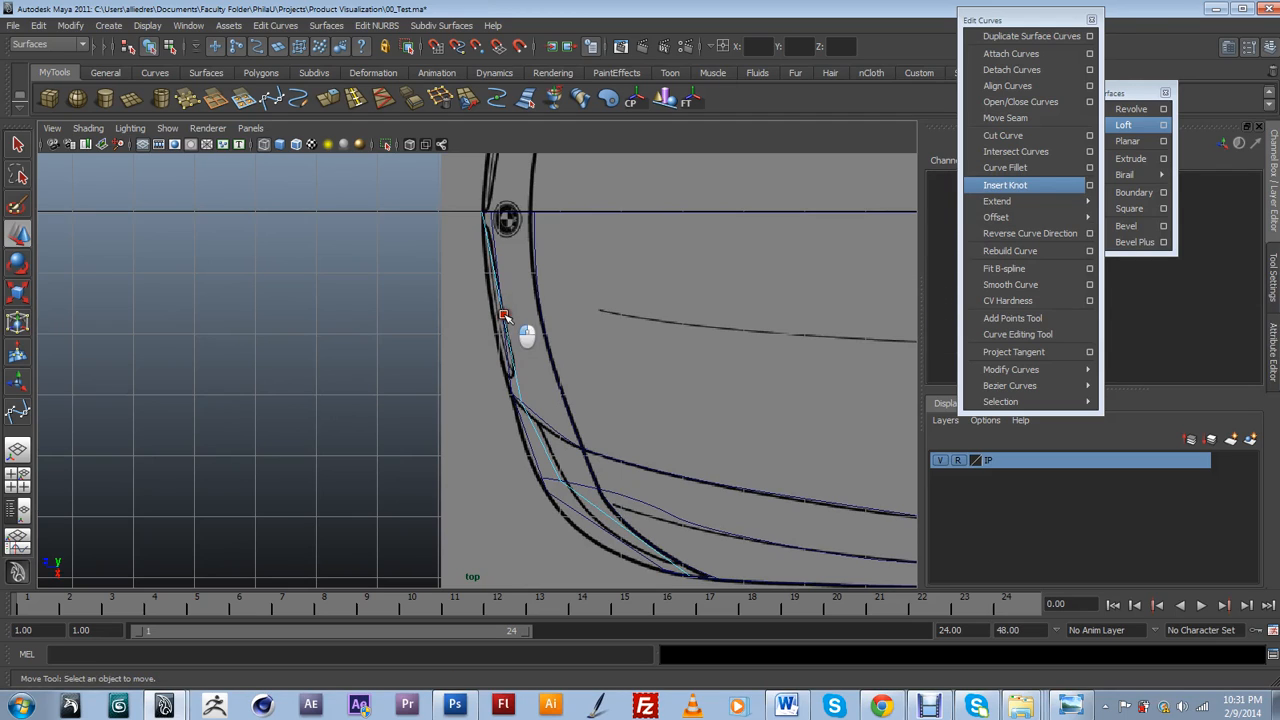
left_click(503, 316)
left_click(503, 316)
left_click(545, 450, "shift")
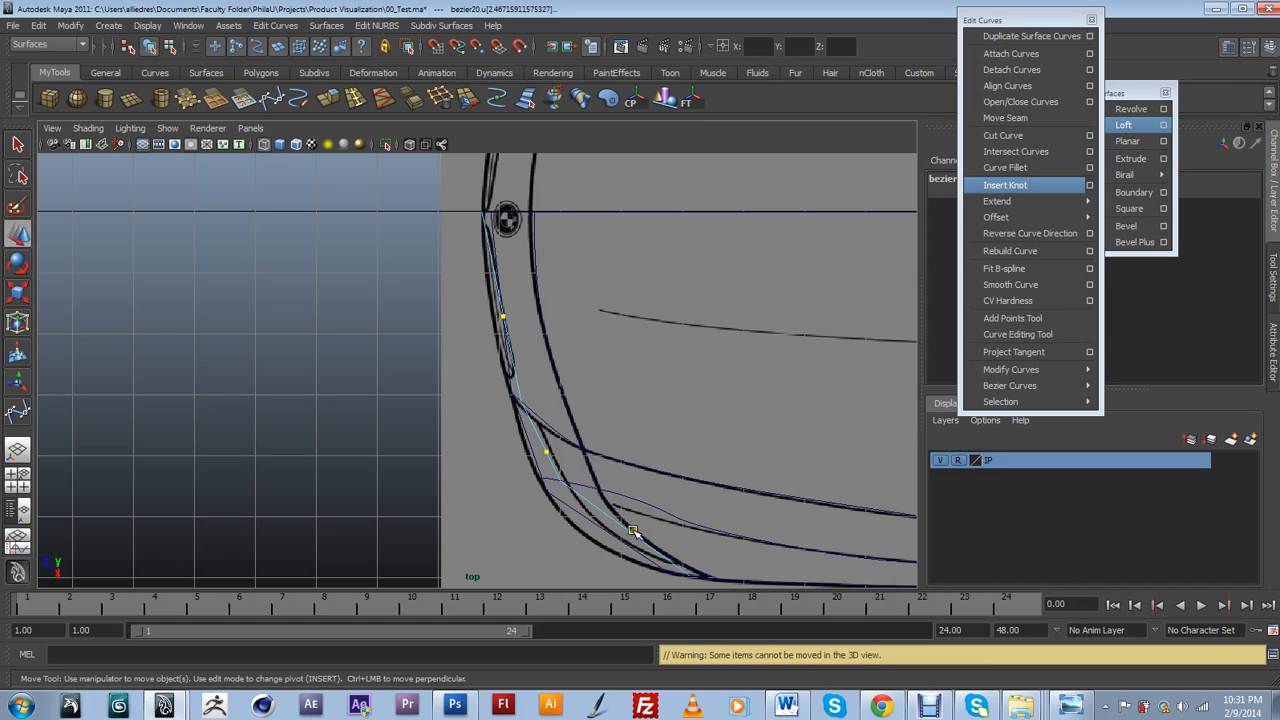
left_click(631, 531, "shift")
left_click(1001, 186)
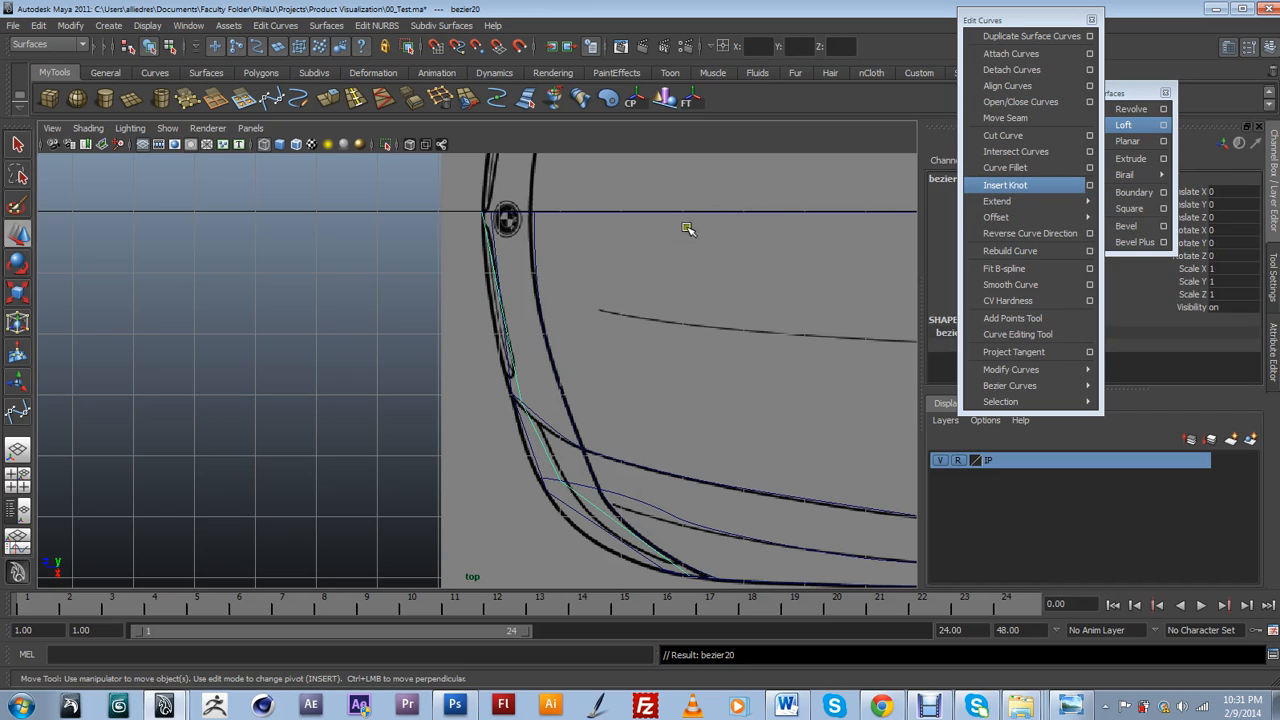
Show this bumper curve's control points and move its foremost inserted knot forward onto the blueprint's front outline.
left_click(504, 319)
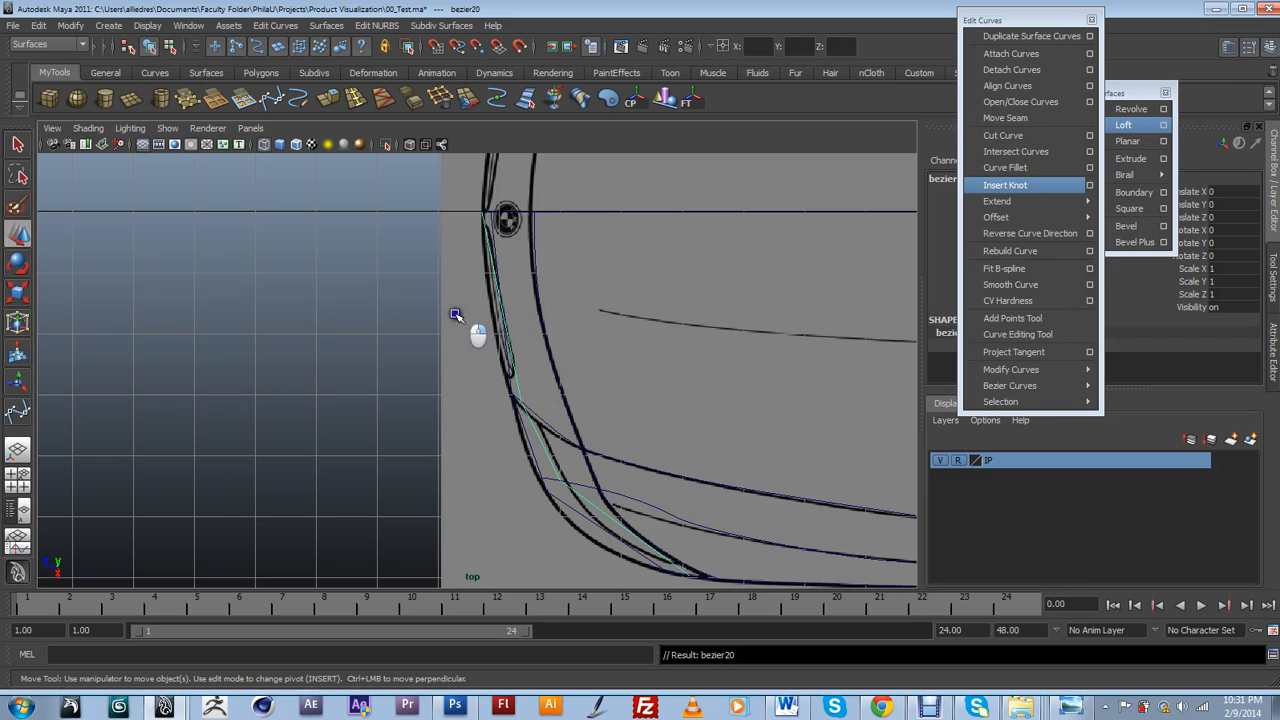
left_click(458, 316)
left_click(489, 220)
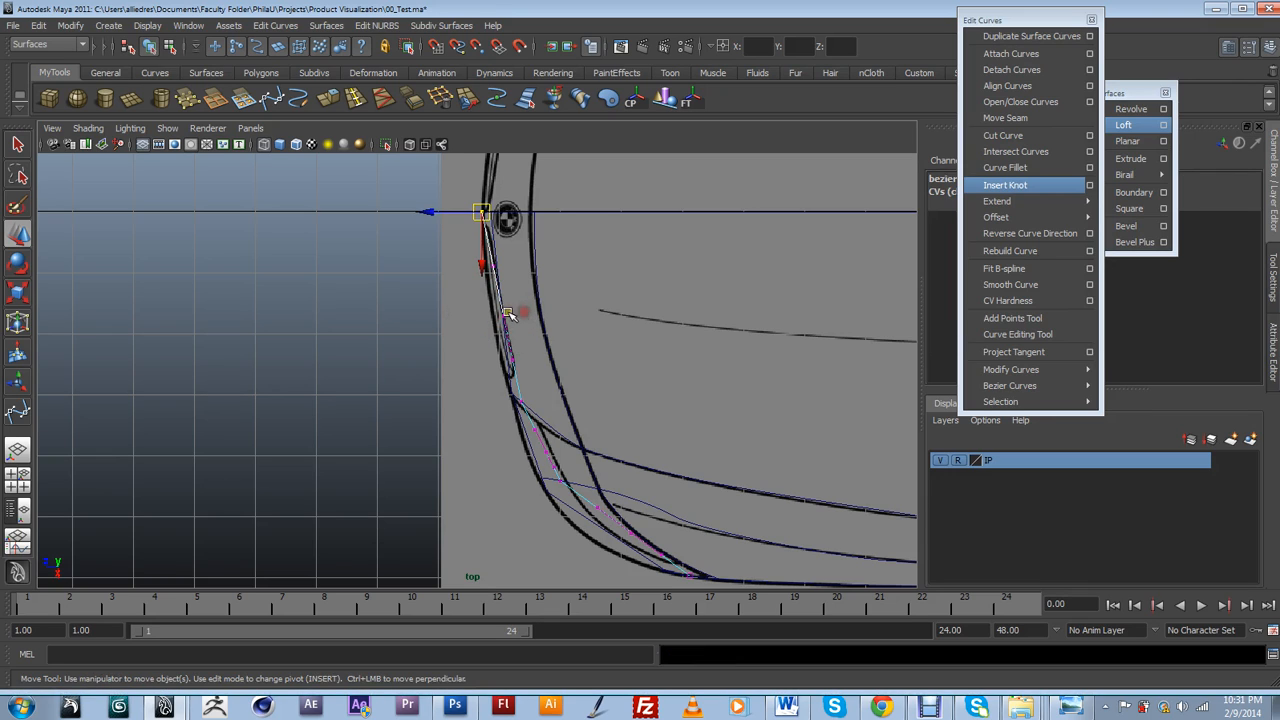
left_click(504, 318)
left_click_drag(500, 320, 496, 323)
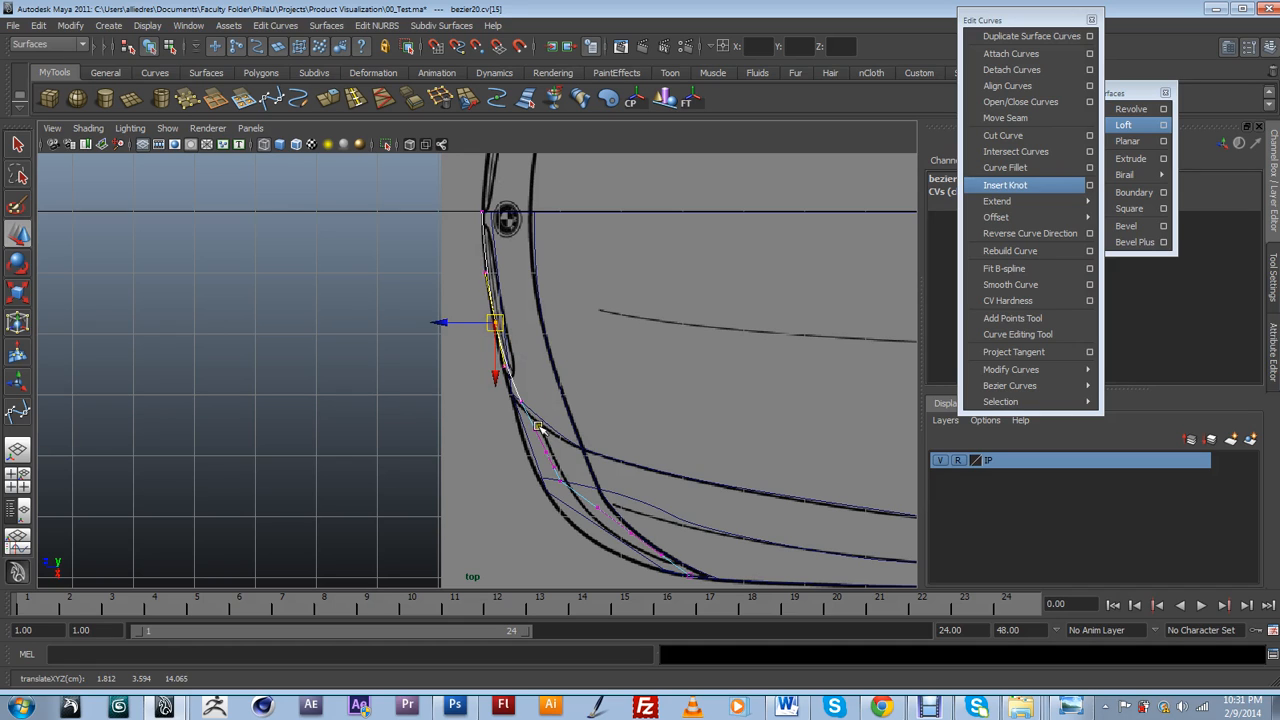
Try moving the forward tangent handle of the inserted knot nearest the wheel arch, and undo the move.
left_click(547, 457)
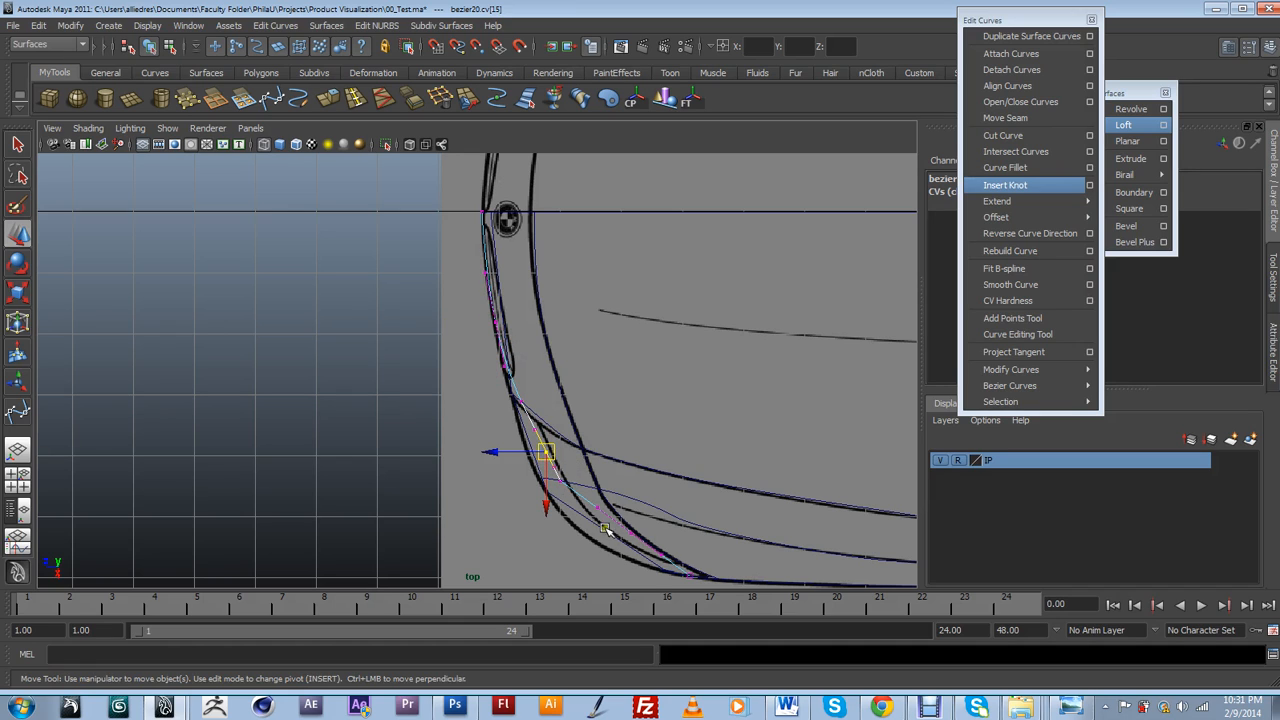
scroll(645, 540, "up", 1)
middle_click_drag(689, 533, 582, 441, "alt")
mouse_move(564, 430)
left_mouse_down()
mouse_move(540, 449)
mouse_move(584, 488)
mouse_move(560, 455)
left_mouse_up()
key("ctrl+z")
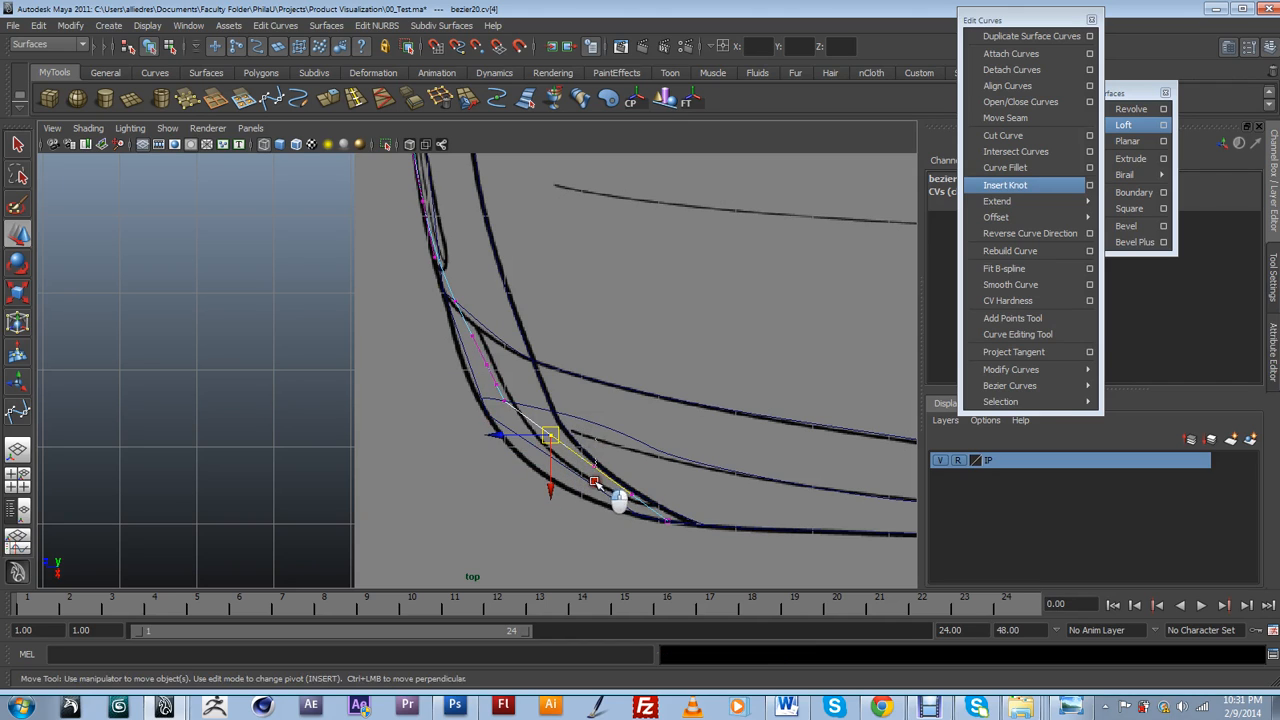
Move the inserted knot nearest the wheel arch onto the blueprint's bumper line and adjust the middle knot's forward tangent handle.
left_click(598, 467)
left_click(577, 454)
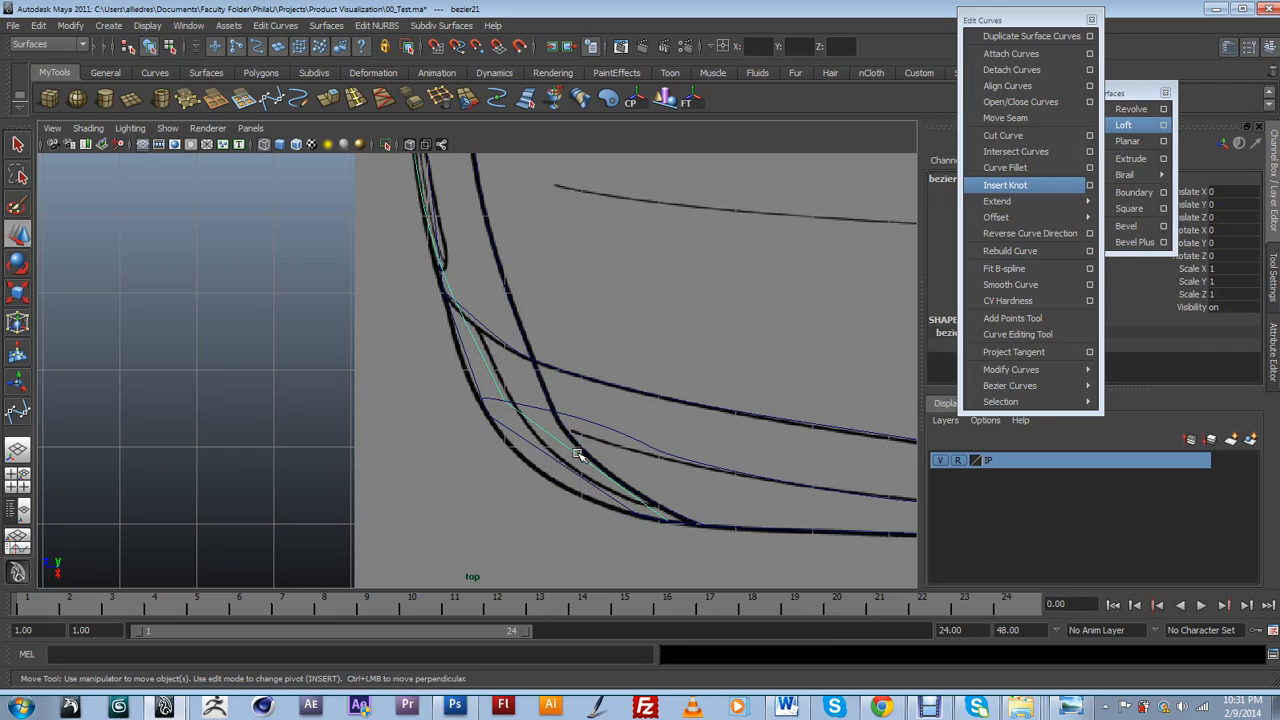
right_click_drag(577, 454, 537, 458)
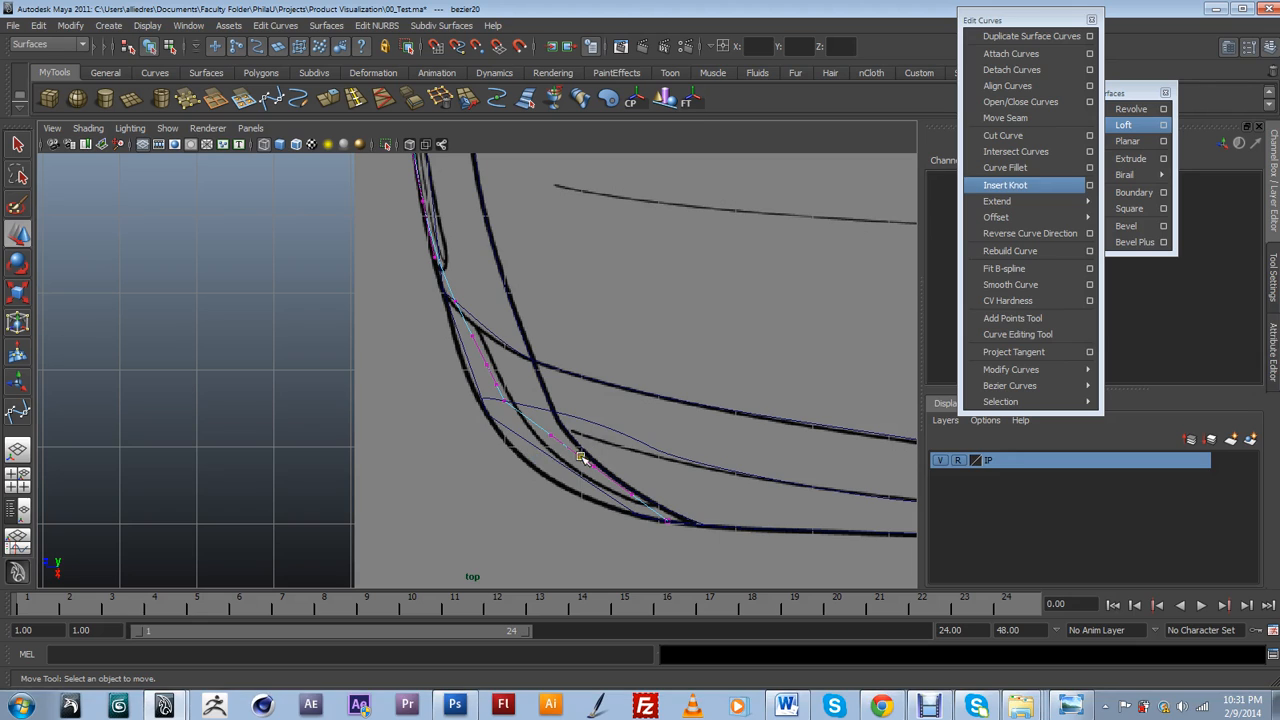
left_click(582, 466)
left_click_drag(596, 467, 584, 477)
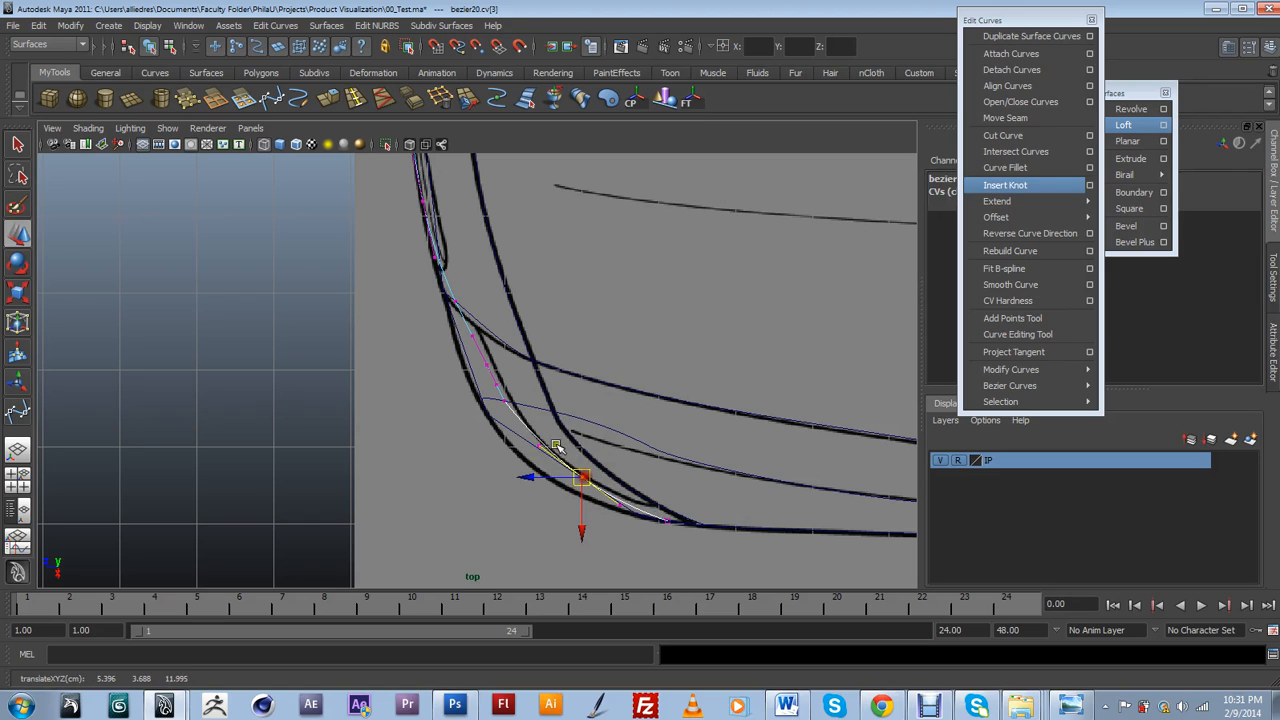
mouse_move(481, 328)
left_mouse_down()
mouse_move(463, 343)
mouse_move(470, 333)
left_mouse_up()
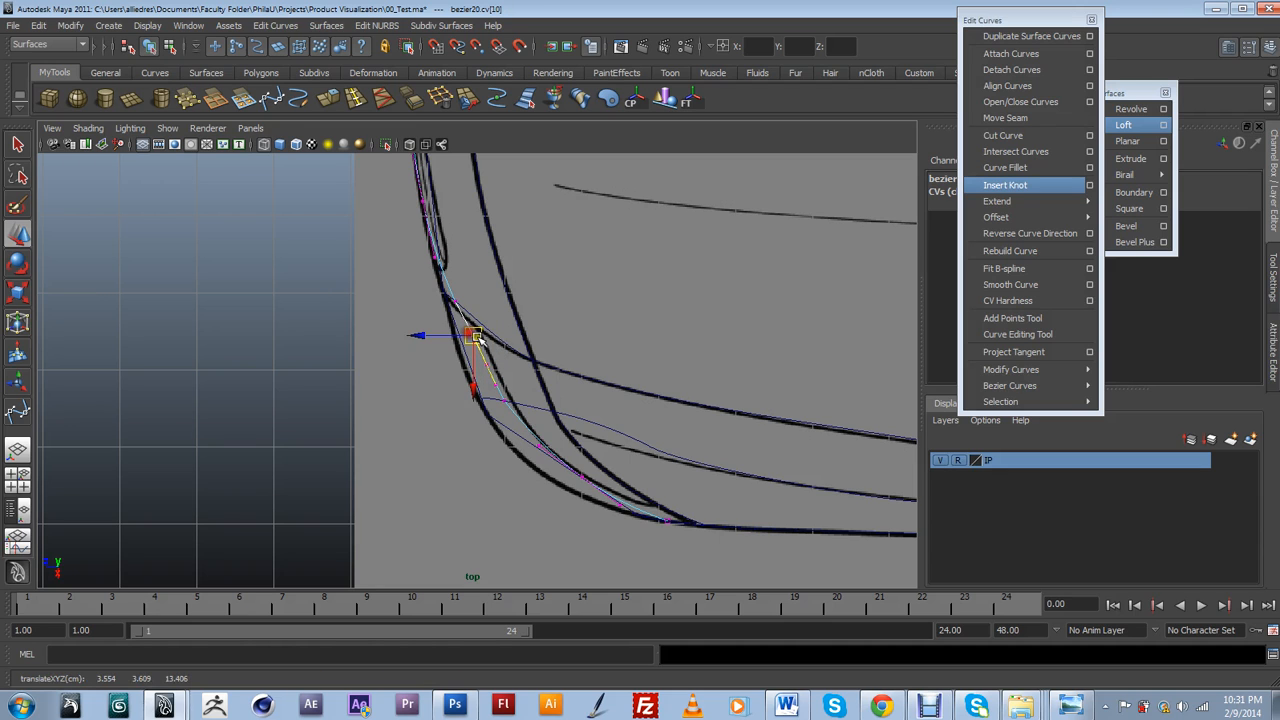
Leave control point editing and examine the fitted bumper curve in the perspective view against the blueprints.
scroll(570, 470, "down", 5)
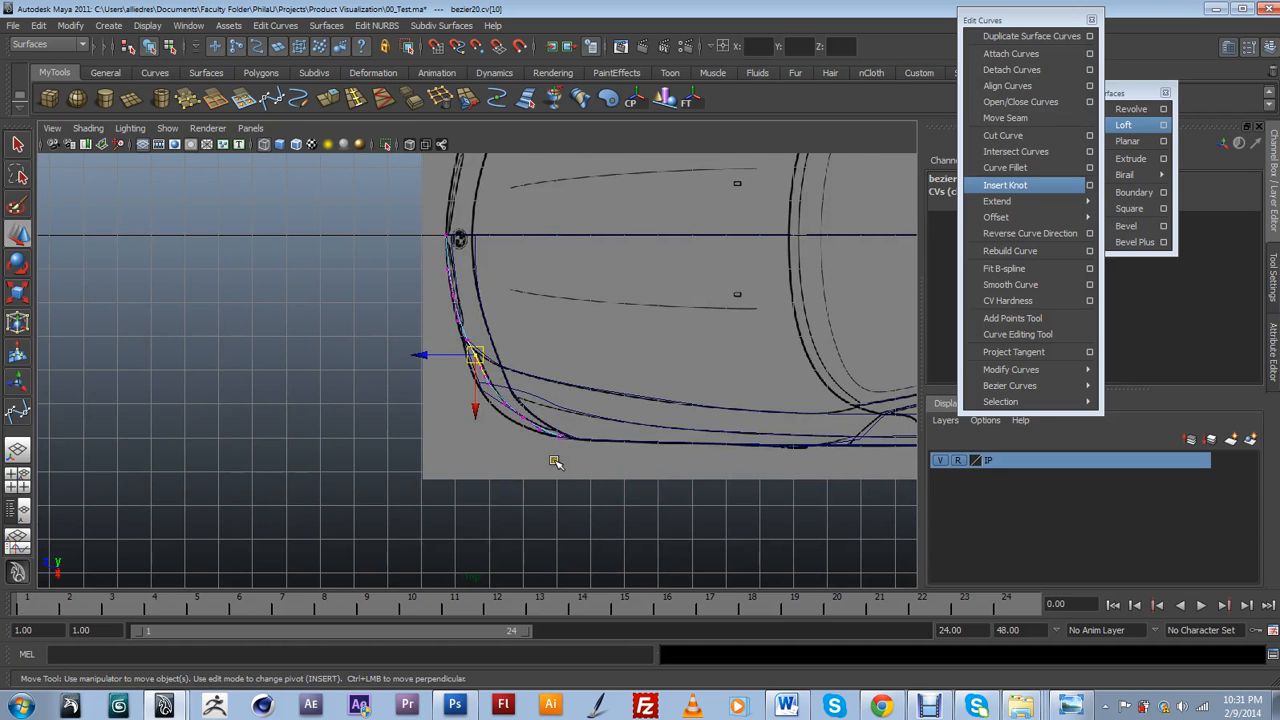
left_click(561, 439)
left_click(624, 418)
left_click(523, 416)
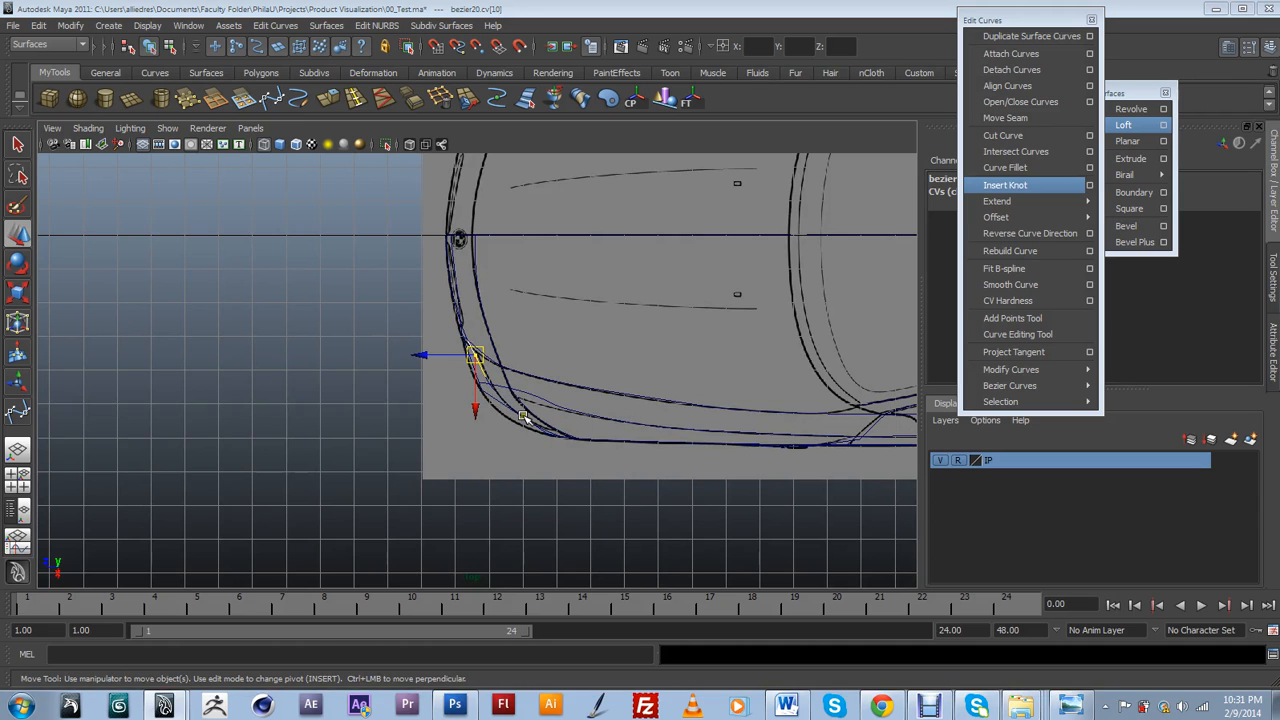
left_click_drag(523, 416, 529, 384)
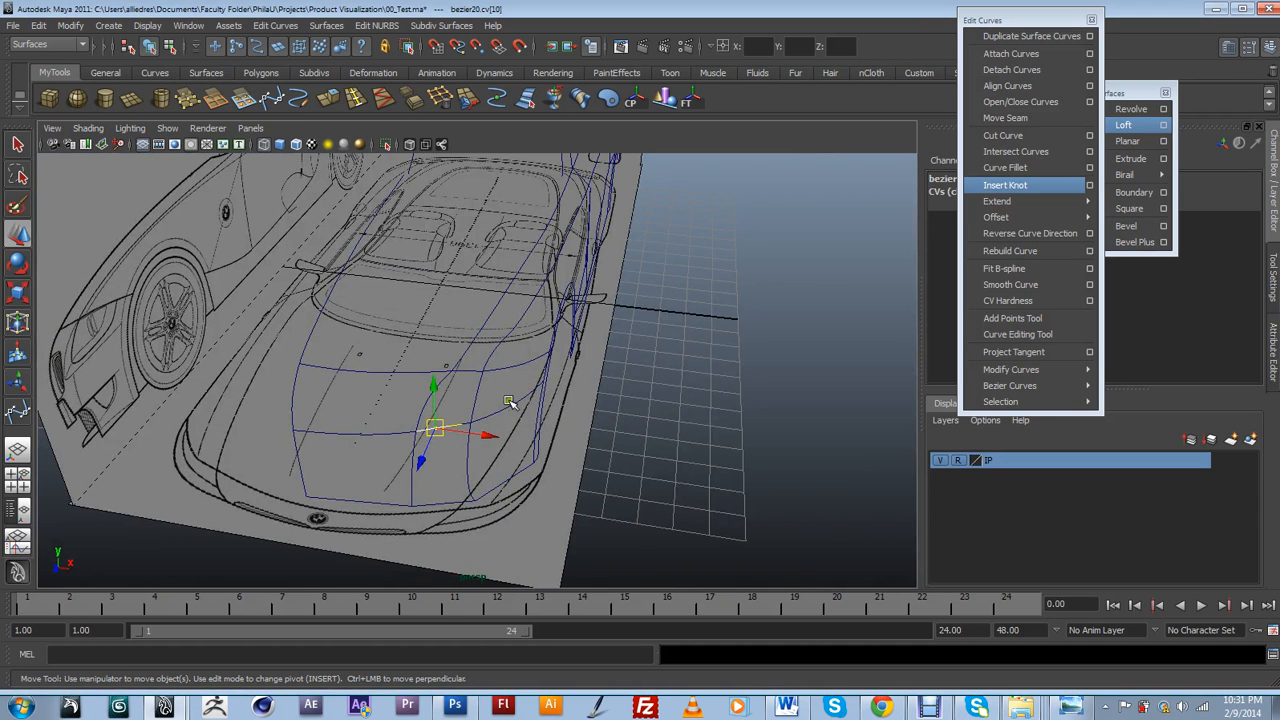
left_click(706, 426)
left_click_drag(655, 477, 352, 352, "alt")
right_click_drag(352, 352, 422, 350, "alt")
left_click_drag(412, 352, 348, 266, "alt")
scroll(262, 532, "down", 3)
left_click_drag(323, 464, 390, 455, "alt")
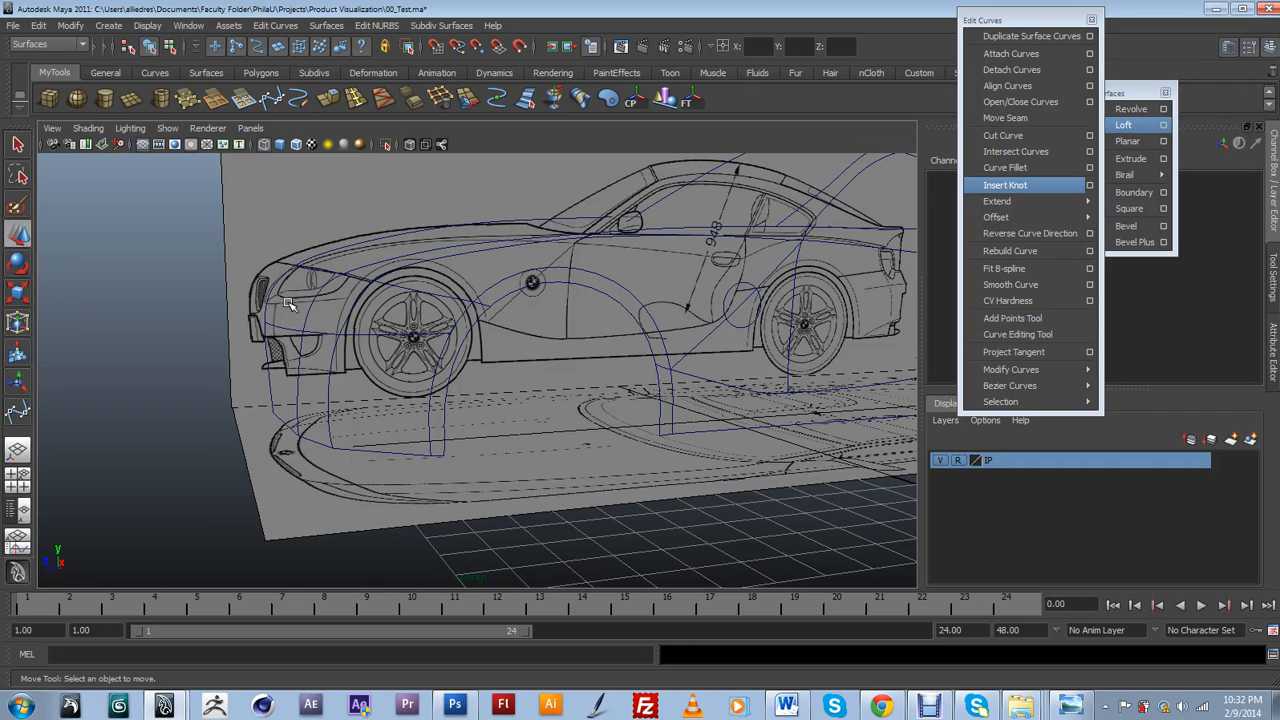
Insert three knots in the lowest front bumper curve, one in each span between the centreline, crease curves and wheel arch.
left_click_drag(287, 304, 543, 435, "alt")
left_click(543, 438)
right_click_drag(545, 438, 492, 435)
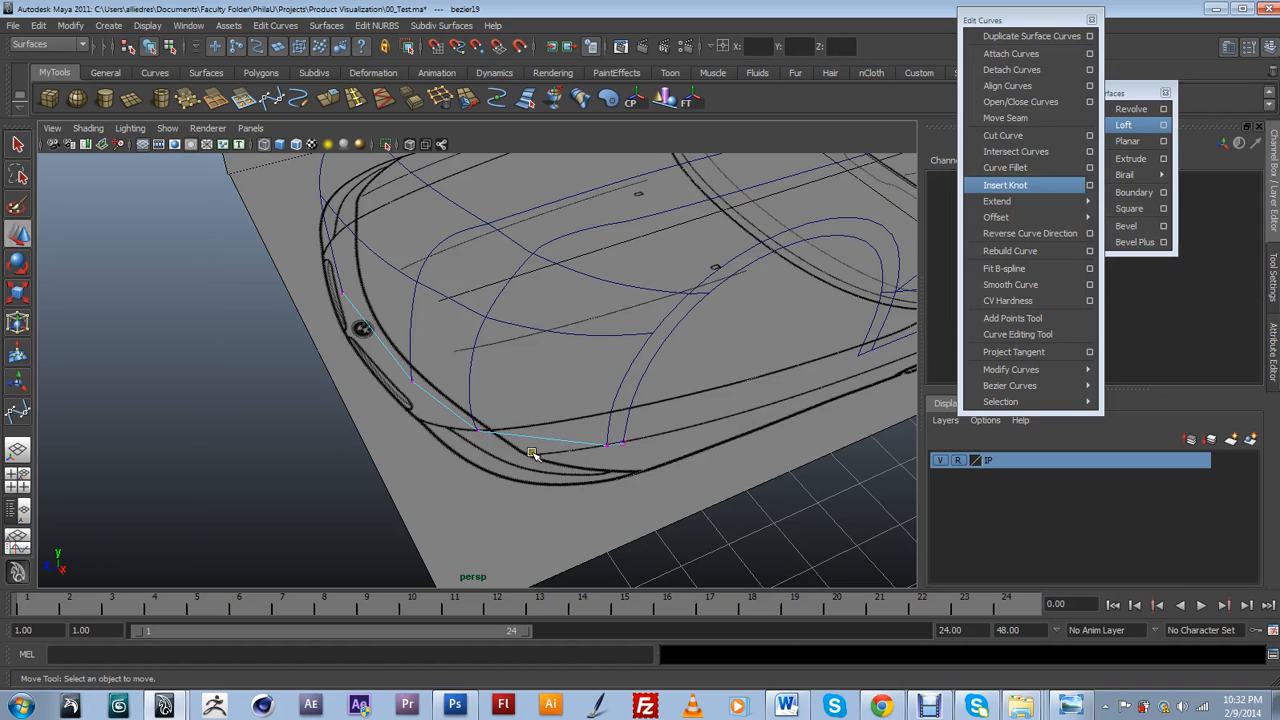
left_click_drag(558, 455, 591, 471, "alt")
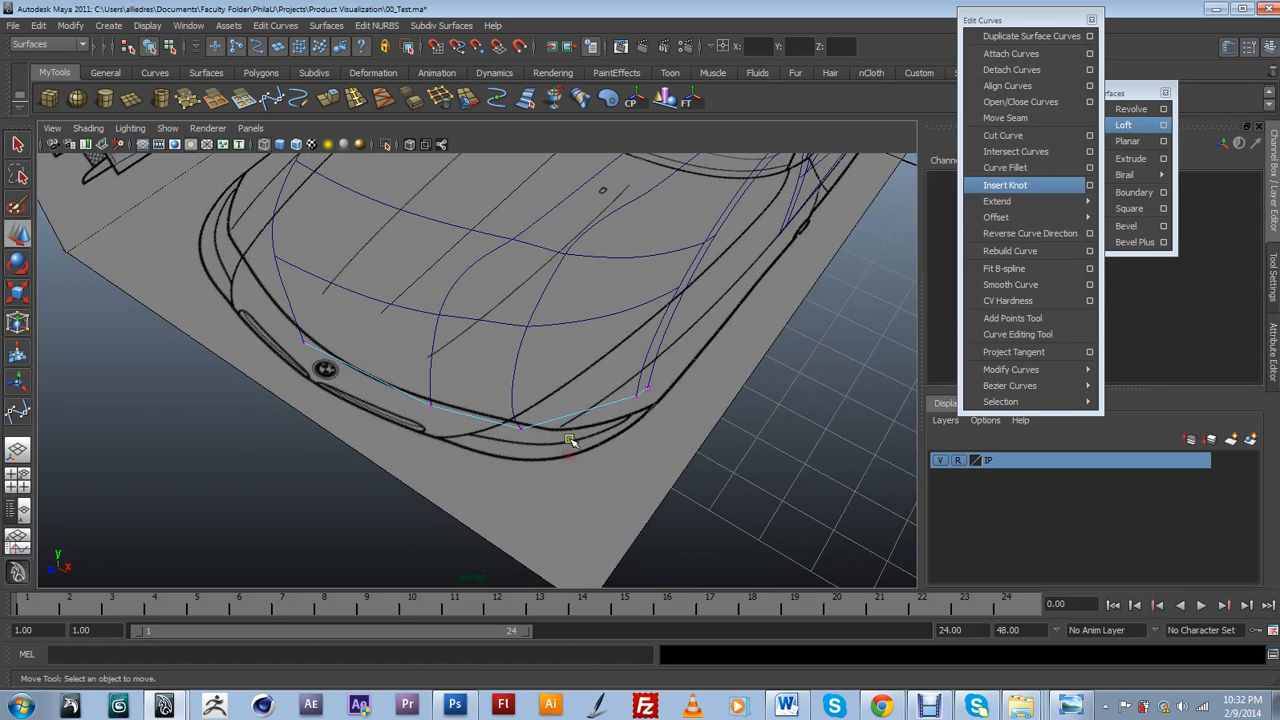
right_click_drag(579, 413, 571, 375)
left_click(591, 405)
left_click_drag(591, 405, 582, 410)
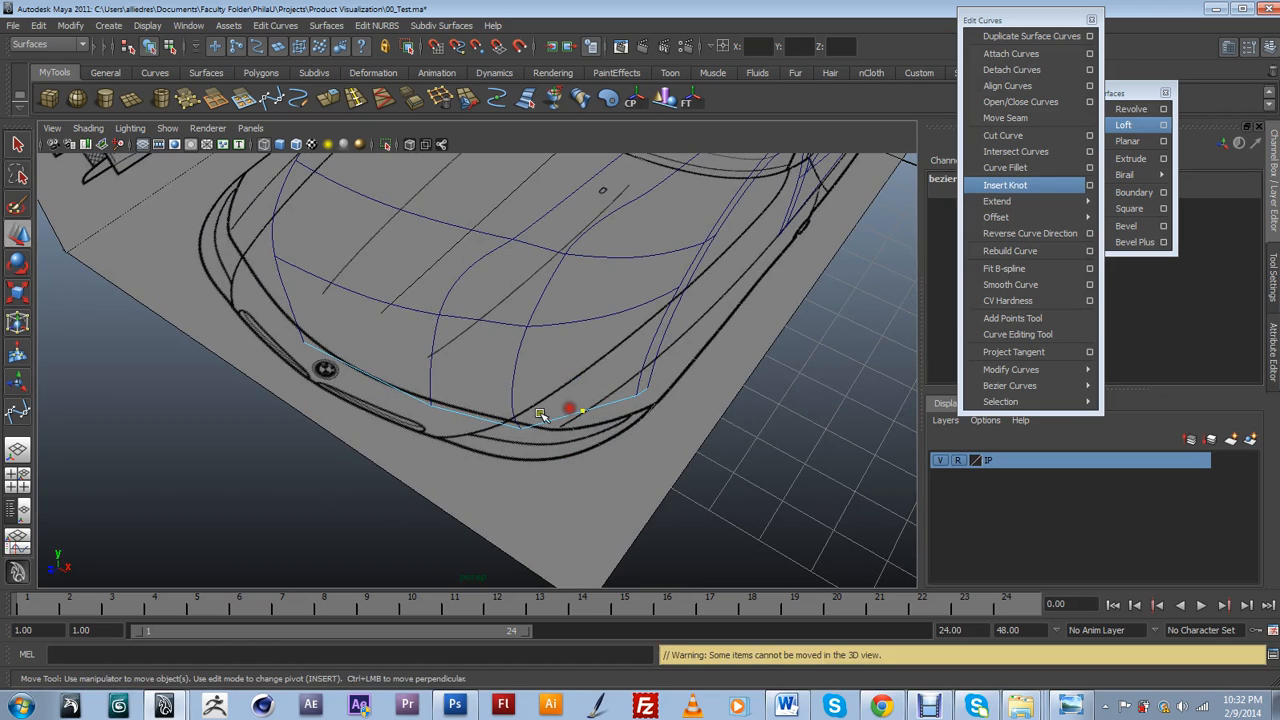
left_click(474, 418, "shift")
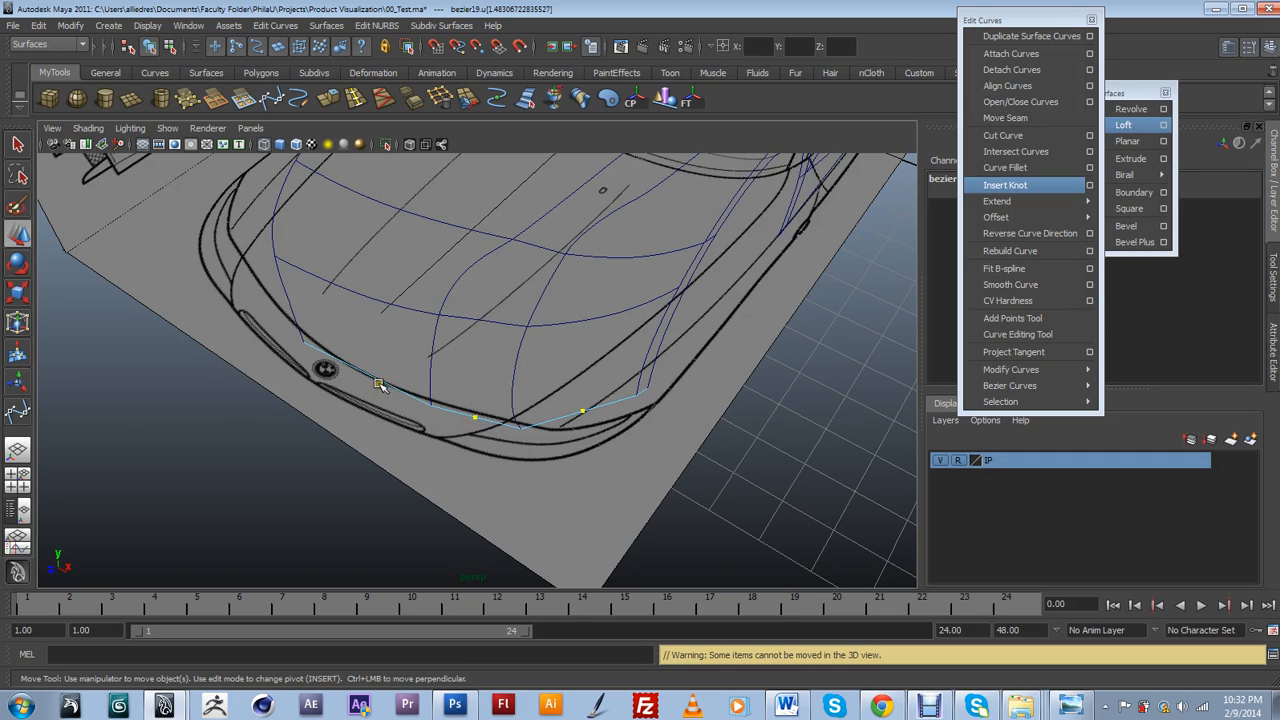
left_click_drag(372, 378, 367, 377, "shift")
left_click_drag(676, 377, 644, 418, "alt")
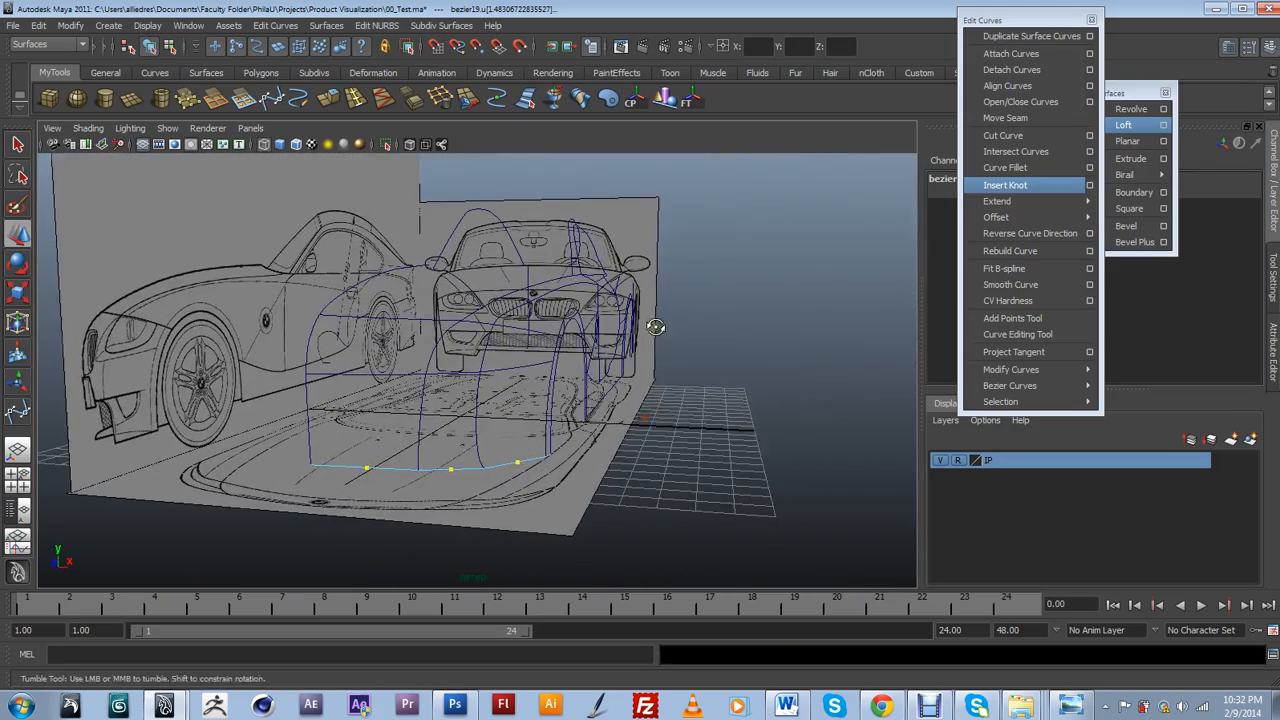
left_click_drag(657, 324, 535, 362, "alt")
scroll(543, 429, "down", 1)
middle_click_drag(481, 447, 495, 446, "alt")
scroll(500, 444, "up", 3)
left_click_drag(510, 442, 623, 351, "alt")
scroll(651, 385, "down", 4)
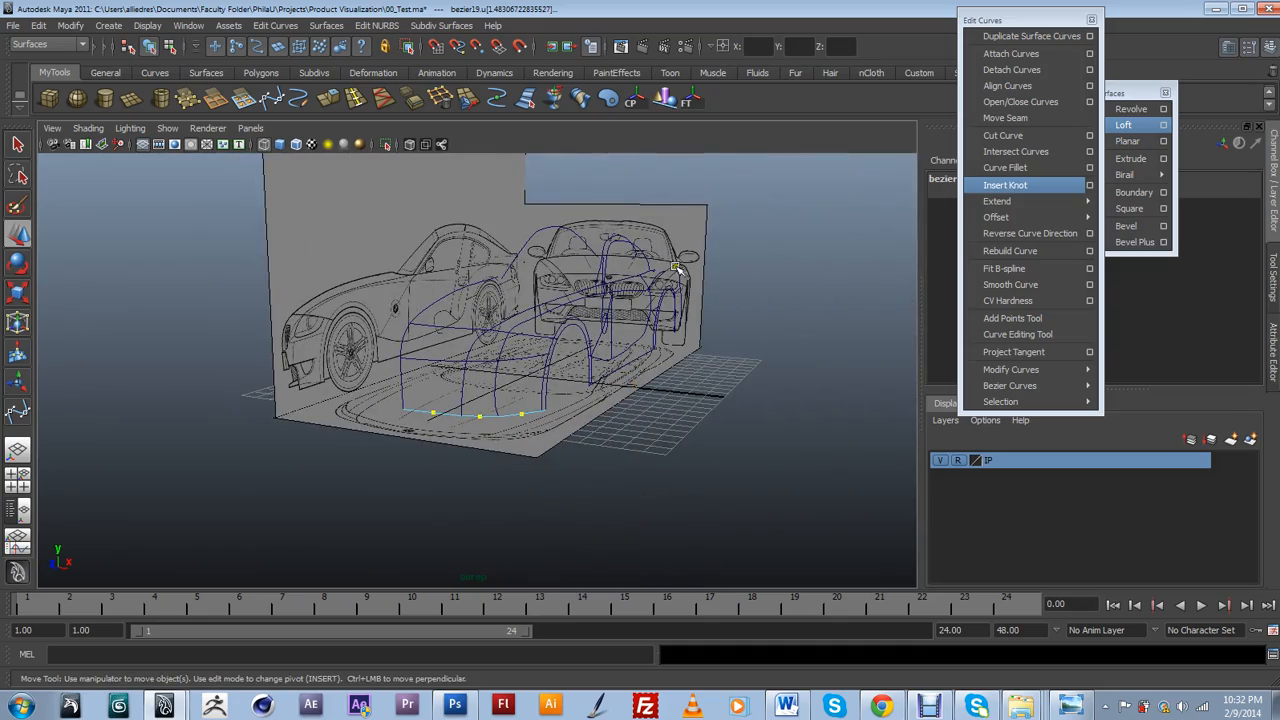
scroll(677, 378, "up", 5)
left_click_drag(662, 392, 620, 412, "alt")
left_click(992, 186)
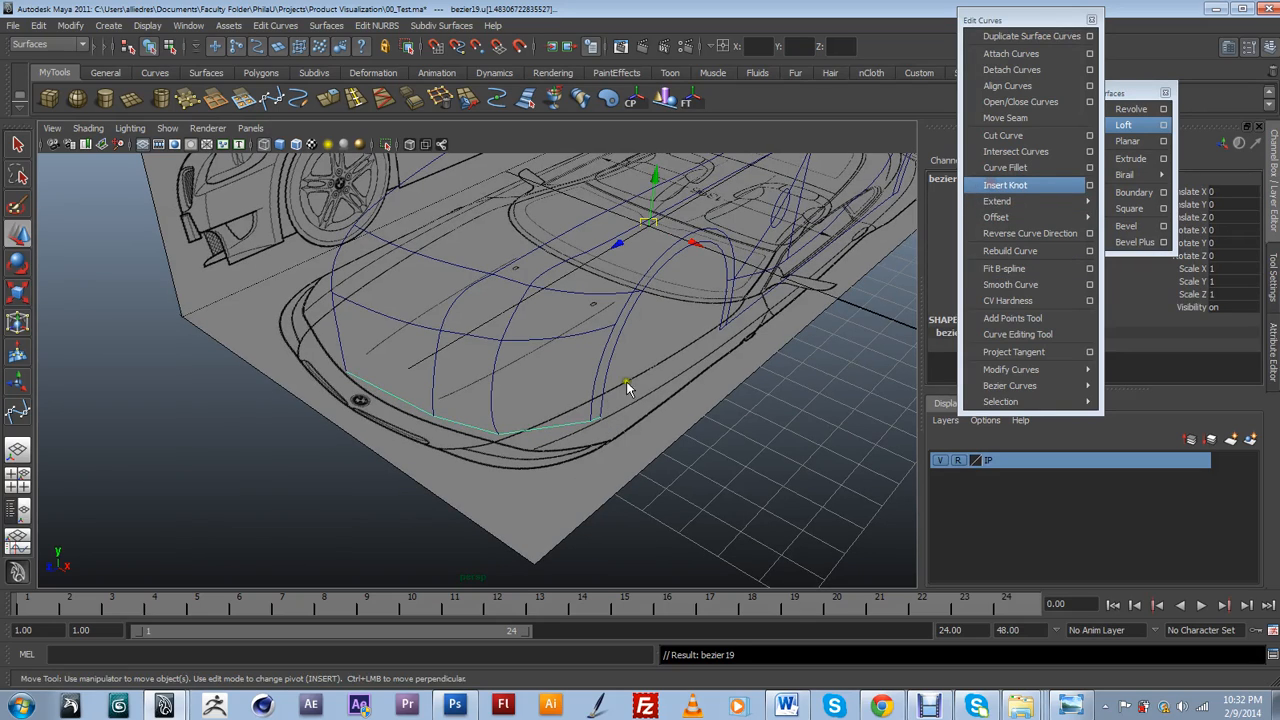
In the top view, move the lowest bumper curve's foremost inserted knot and centreline end point forward onto the blueprint outline.
left_click_drag(484, 456, 349, 423, "alt")
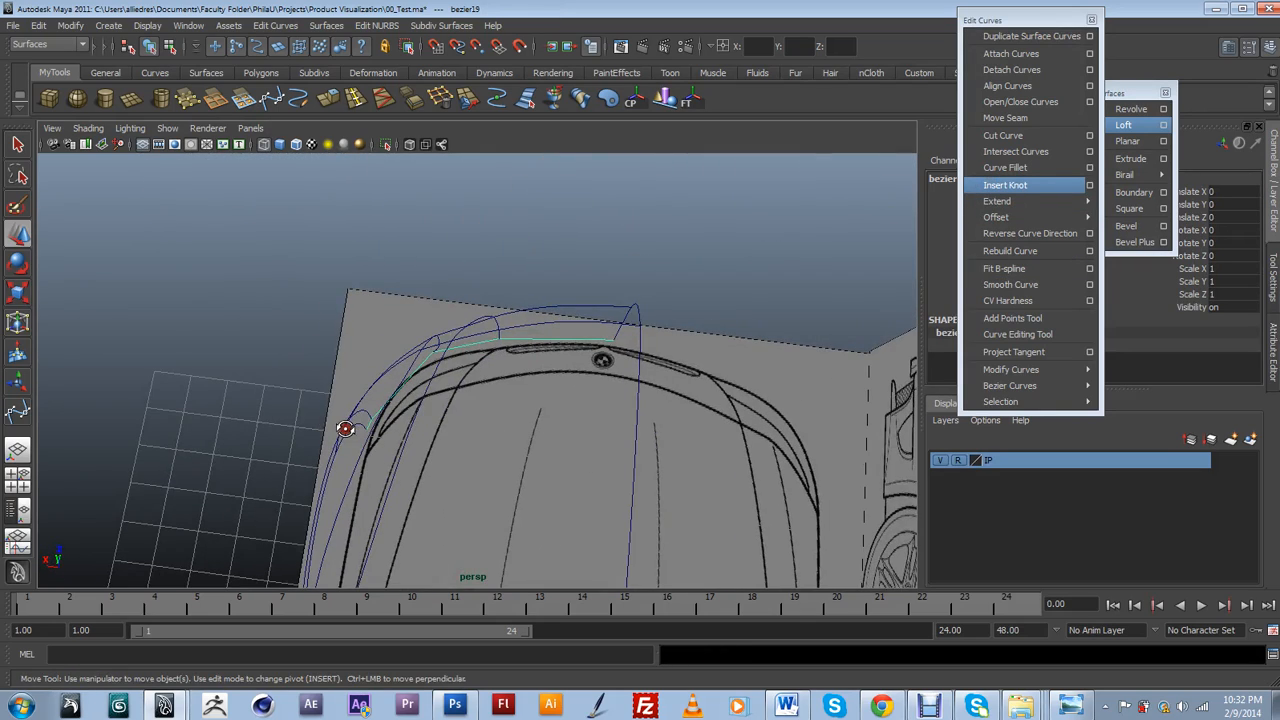
mouse_move(441, 378)
left_mouse_down()
mouse_move(422, 382)
mouse_move(443, 395)
mouse_move(418, 347)
left_mouse_up()
key("space")
key("space")
right_click_drag(421, 354, 551, 339, "alt")
middle_click_drag(551, 339, 545, 471, "alt")
right_click_drag(520, 471, 551, 474, "alt")
right_click_drag(481, 360, 420, 357)
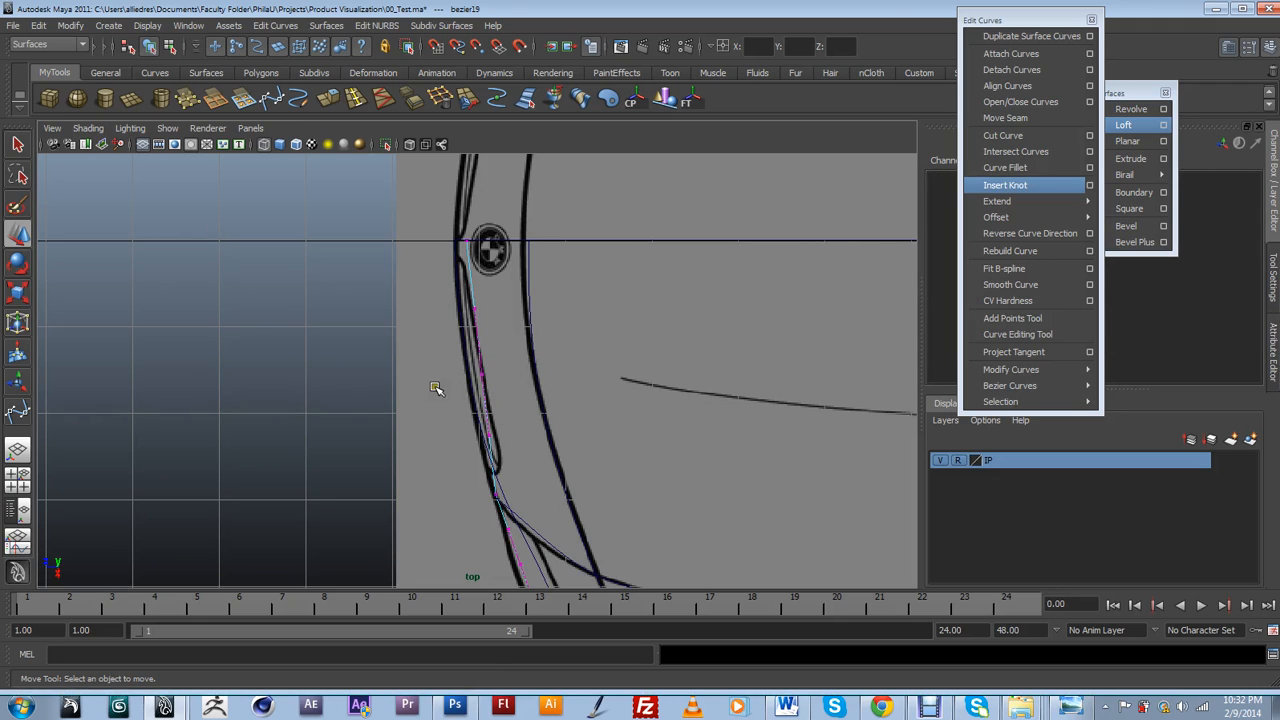
left_click(470, 376)
mouse_move(449, 375)
left_mouse_down()
mouse_move(428, 373)
mouse_move(453, 375)
left_mouse_up()
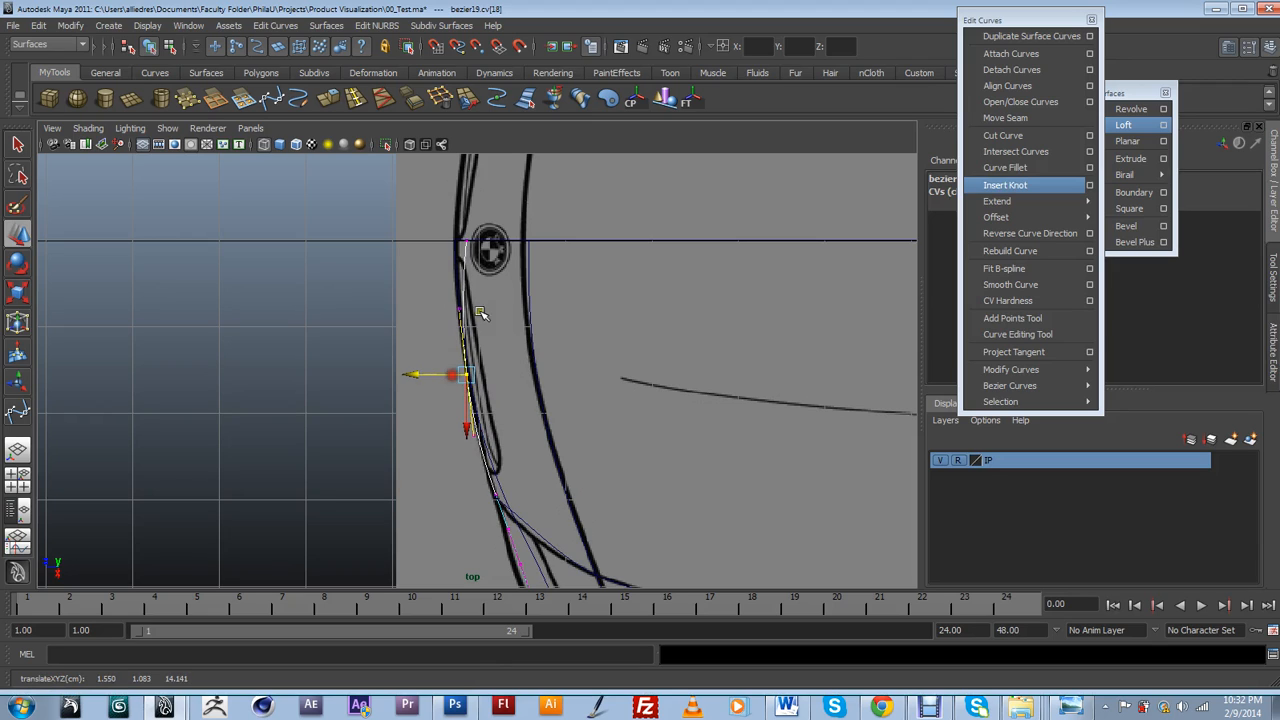
left_click(455, 243)
left_click_drag(436, 240, 430, 240)
Move the lowest bumper curve's middle inserted knot outward onto the blueprint's bumper outline.
middle_click_drag(605, 466, 550, 281, "alt")
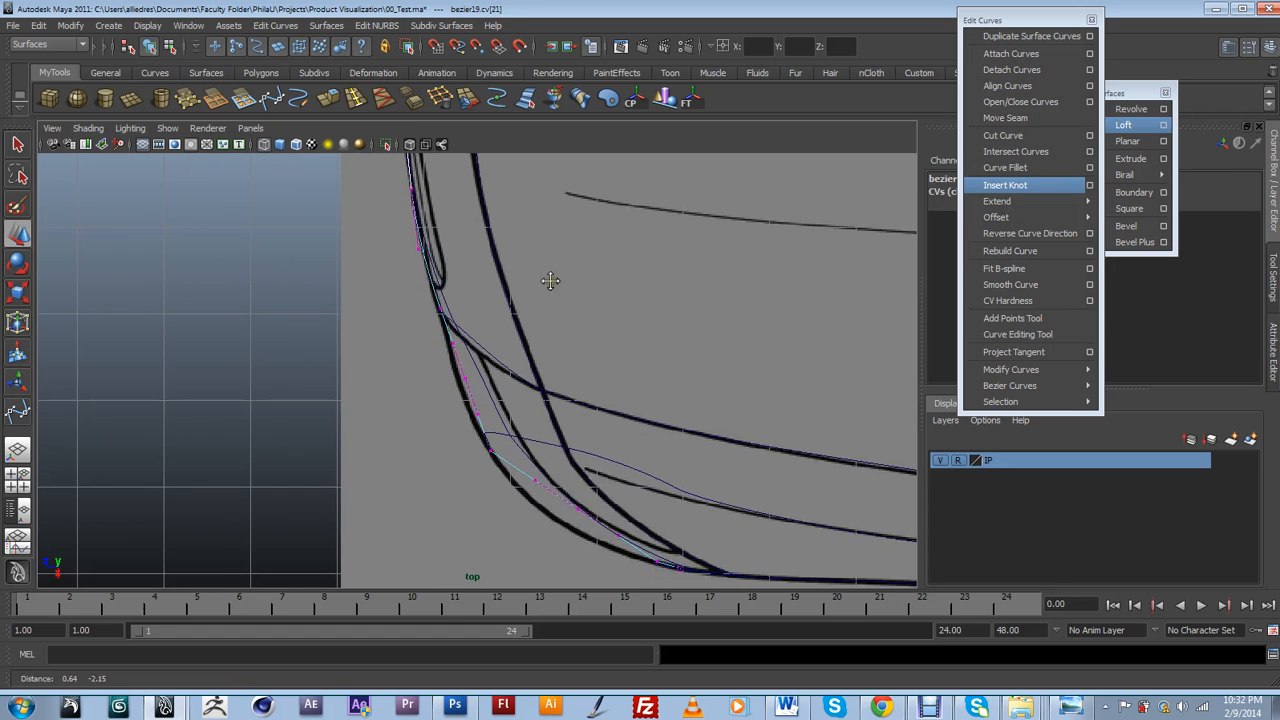
scroll(471, 371, "up", 4)
left_click(440, 390)
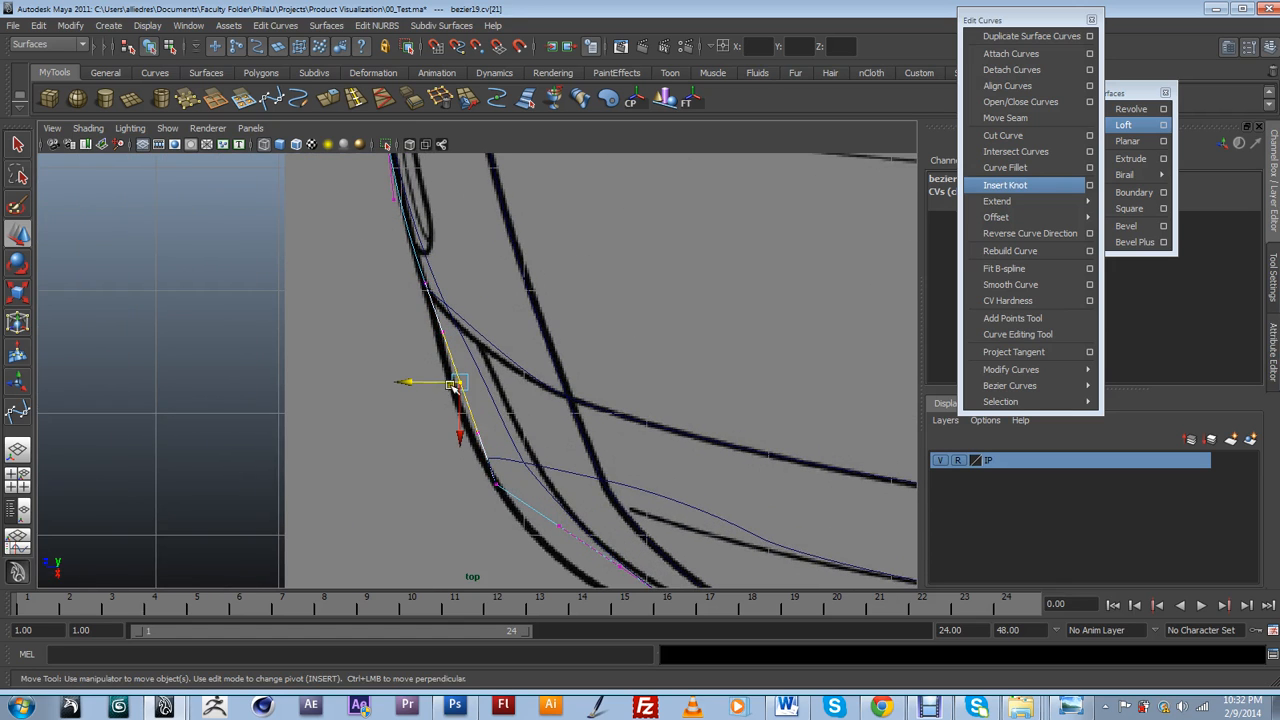
left_click(447, 388)
left_click_drag(449, 389, 452, 390)
Fit the inserted knot nearest the wheel arch and the curve's point at the wheel arch to the blueprint's outer outline.
middle_click_drag(603, 486, 573, 355, "alt")
left_click(585, 440)
left_click_drag(589, 455, 600, 483)
middle_click_drag(731, 527, 700, 435, "alt")
left_click(675, 415)
left_click_drag(662, 425, 656, 418)
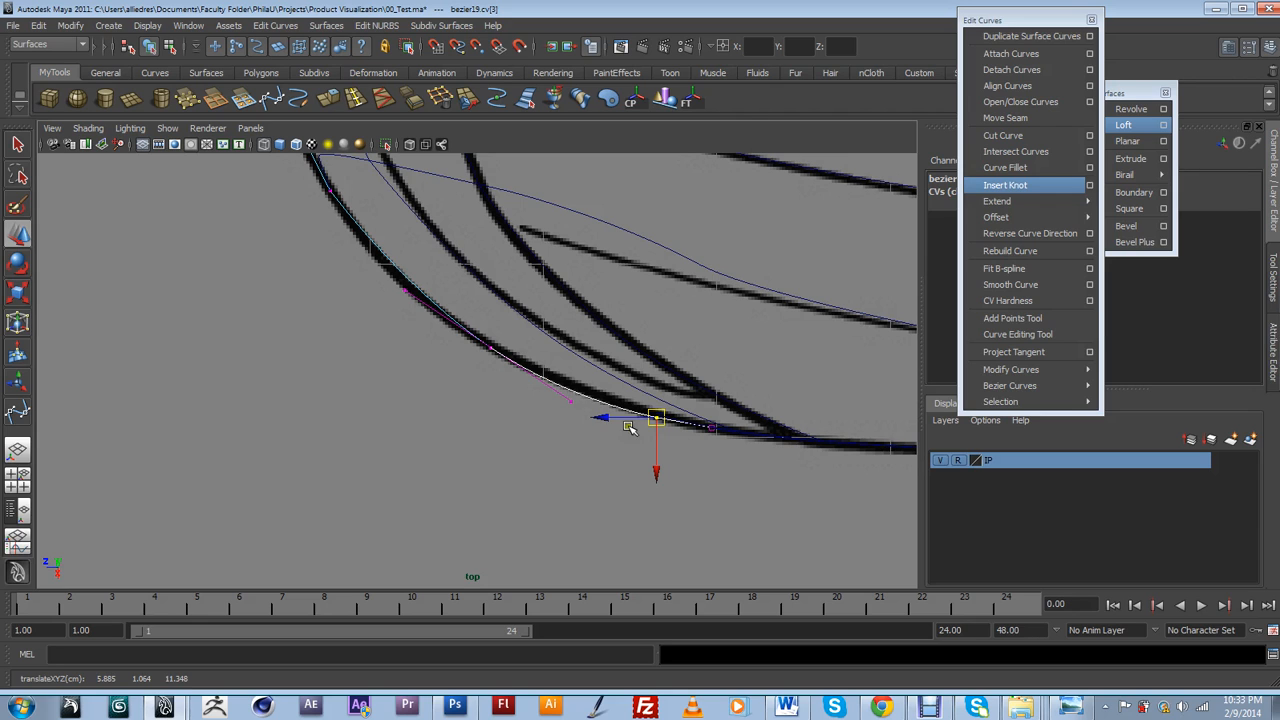
left_click(591, 385)
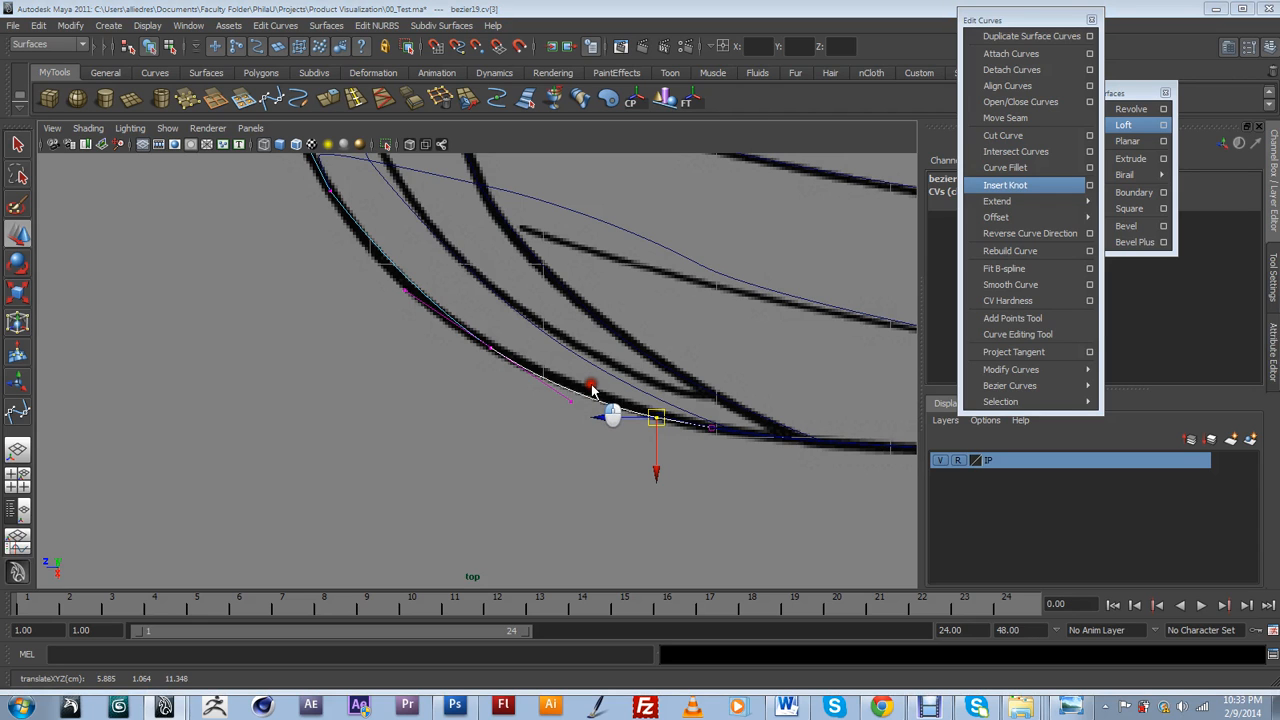
Return to the perspective view, leave control point editing and examine the front curves from several angles against the blueprints.
key("space")
scroll(606, 368, "down", 3)
left_click(658, 263)
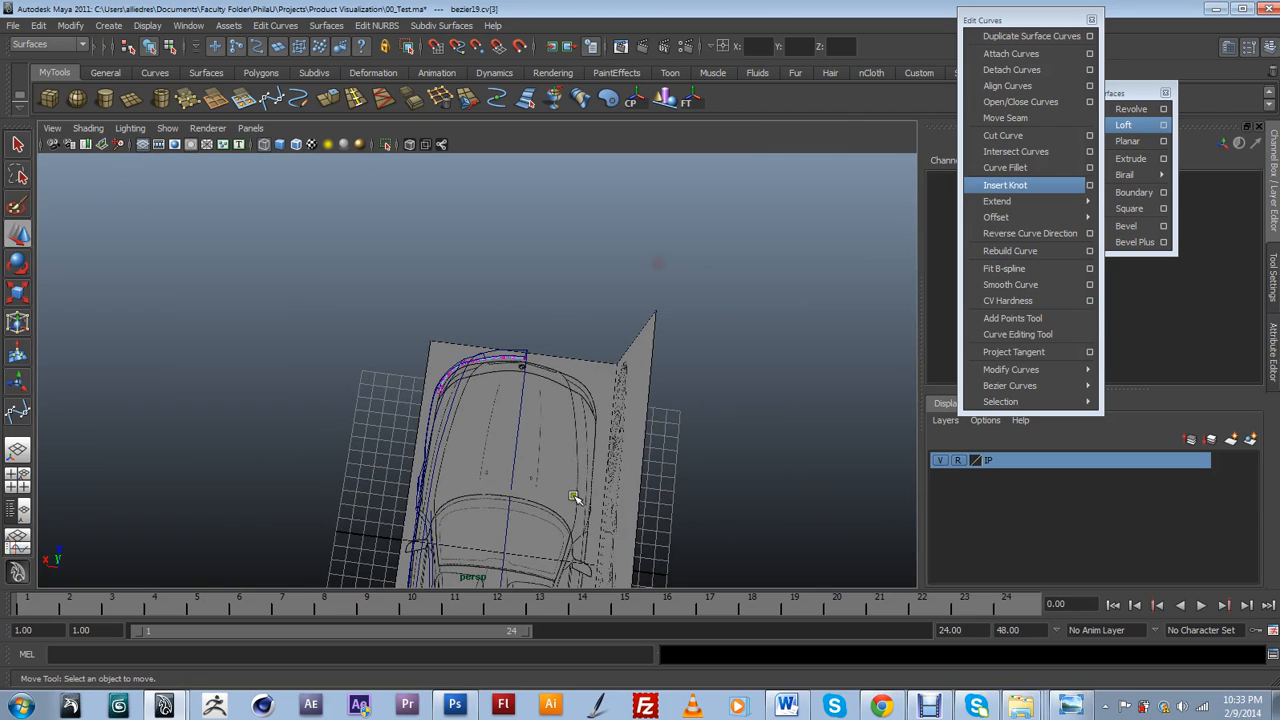
left_click_drag(557, 467, 510, 401, "alt")
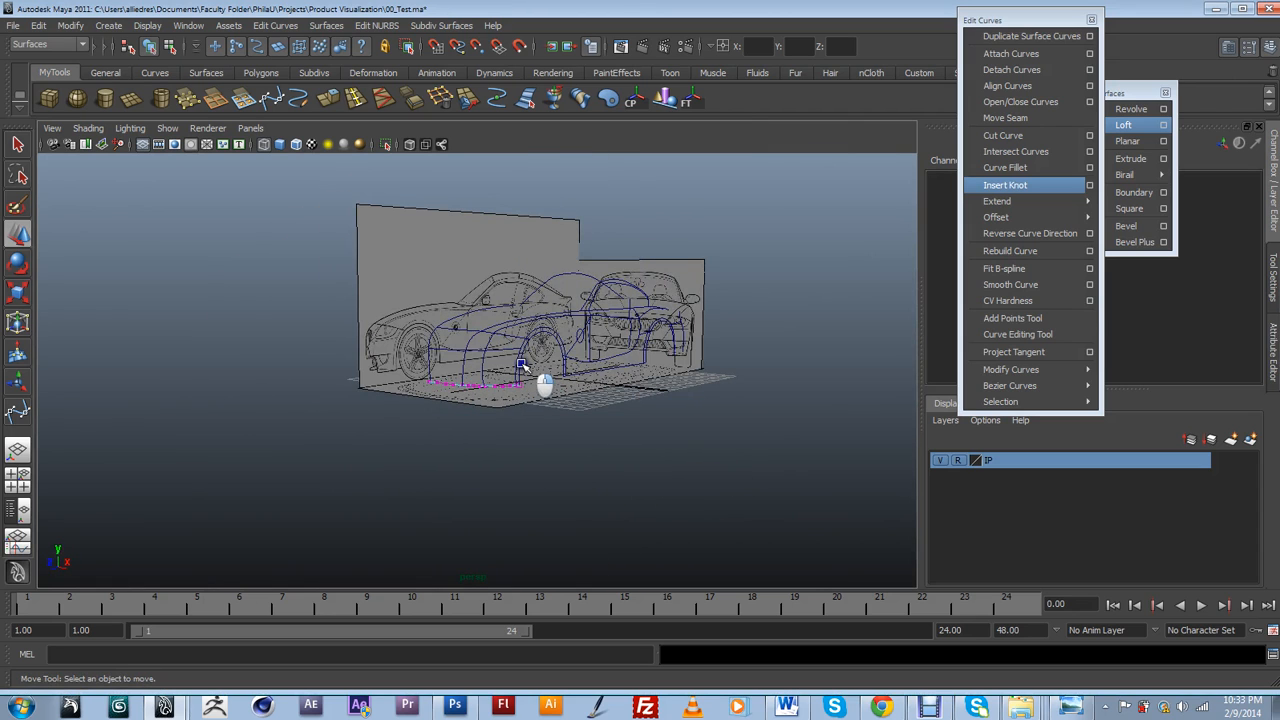
right_click_drag(520, 345, 520, 346)
left_click_drag(681, 418, 466, 432, "alt")
scroll(402, 362, "up", 8)
middle_click_drag(402, 362, 611, 428, "alt")
left_click_drag(611, 428, 708, 432, "alt")
scroll(594, 428, "down", 5)
left_click_drag(703, 333, 511, 346, "alt")
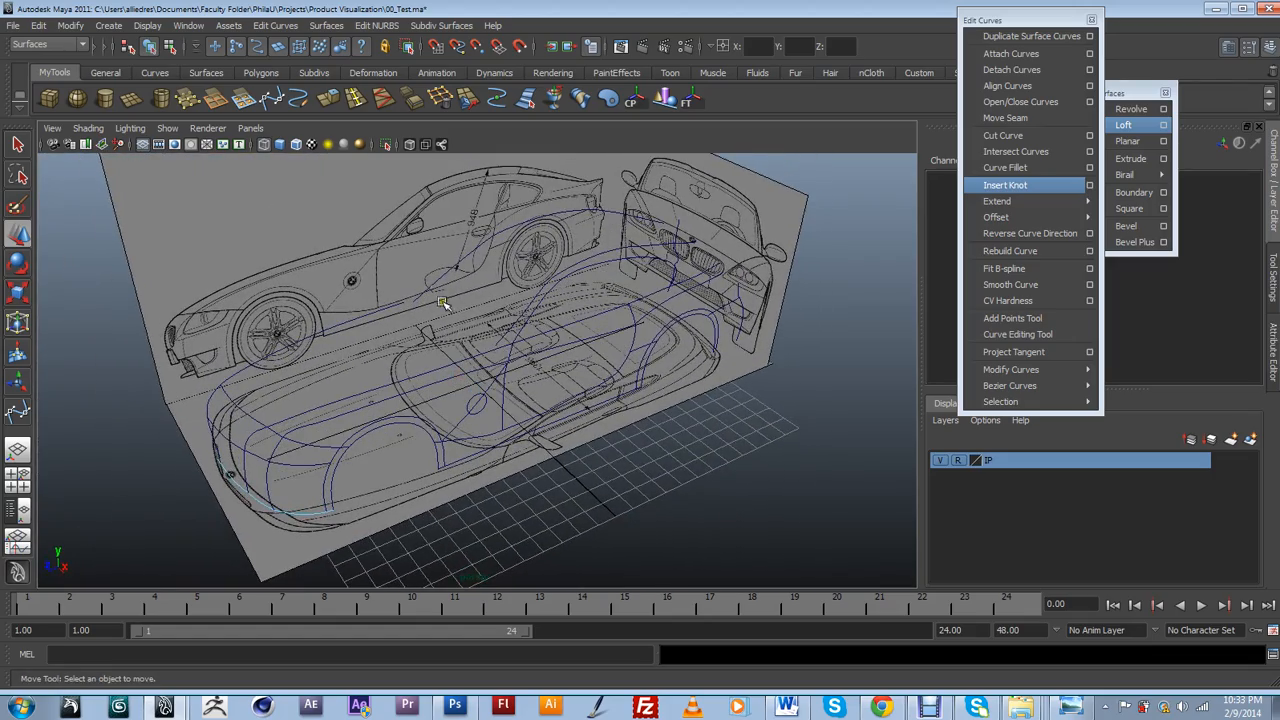
left_click_drag(548, 231, 513, 332, "alt")
left_click_drag(648, 308, 624, 391, "alt")
mouse_move(1011, 370)
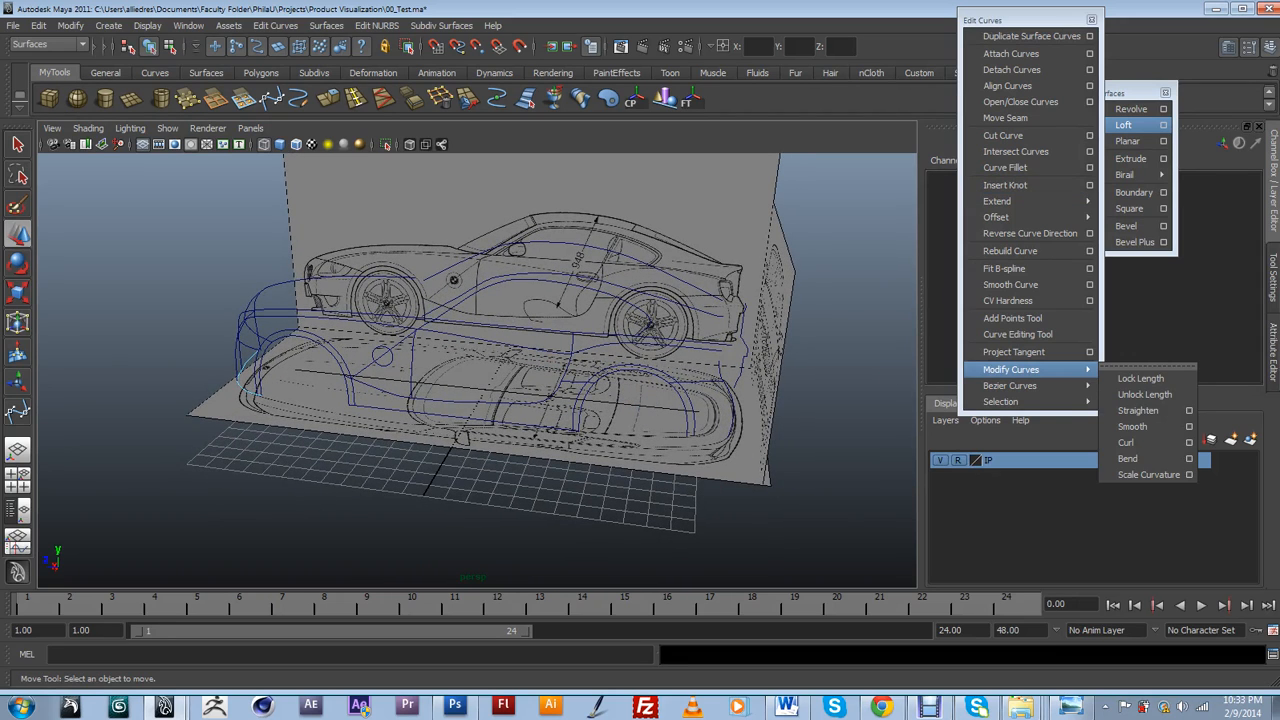